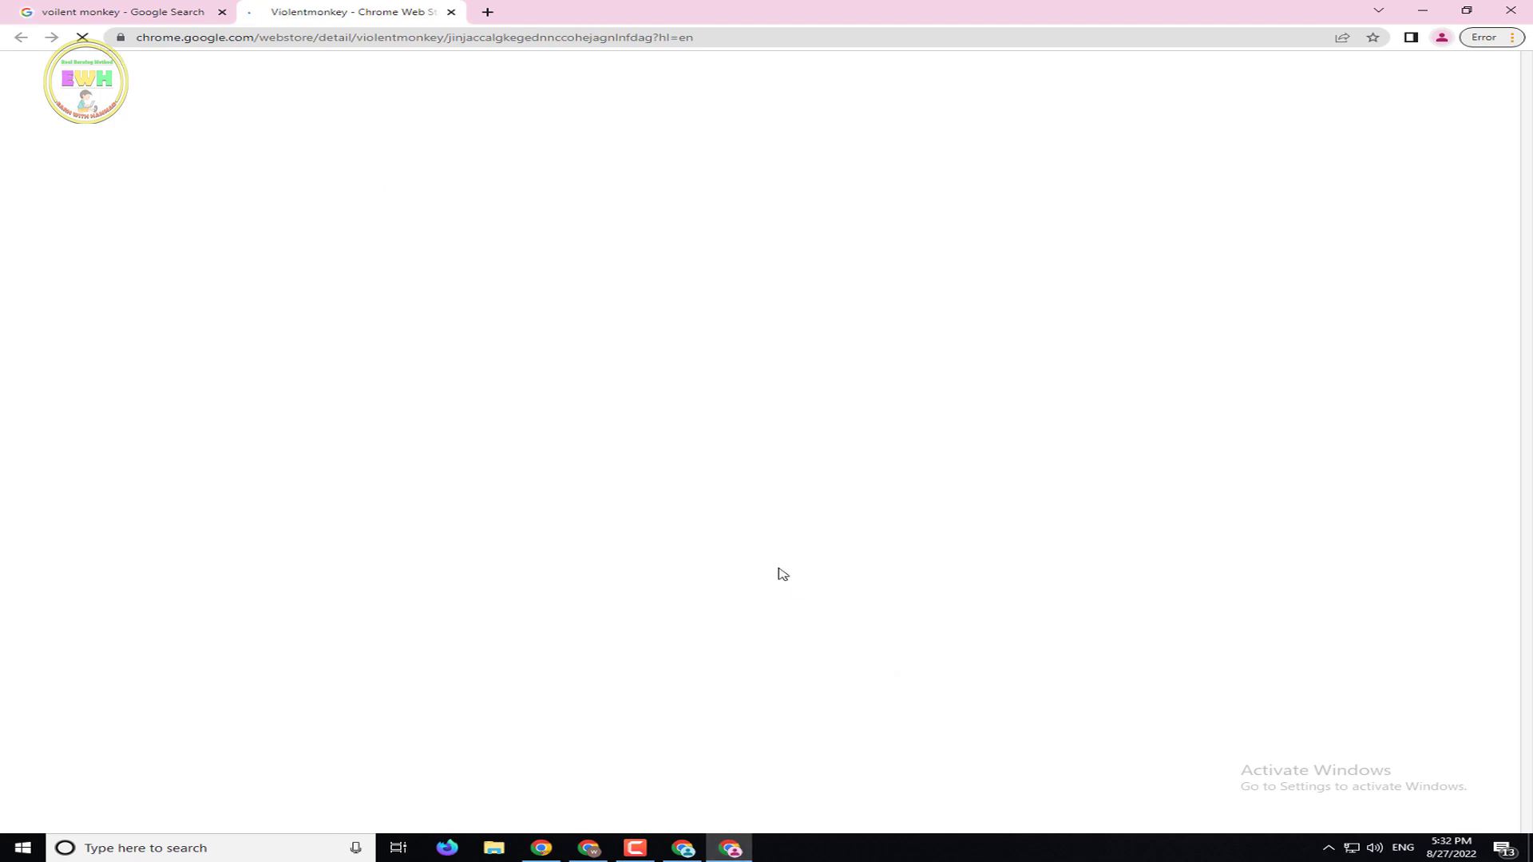
Return to the stalled Violentmonkey store page, stop it, and reload it
click(634, 848)
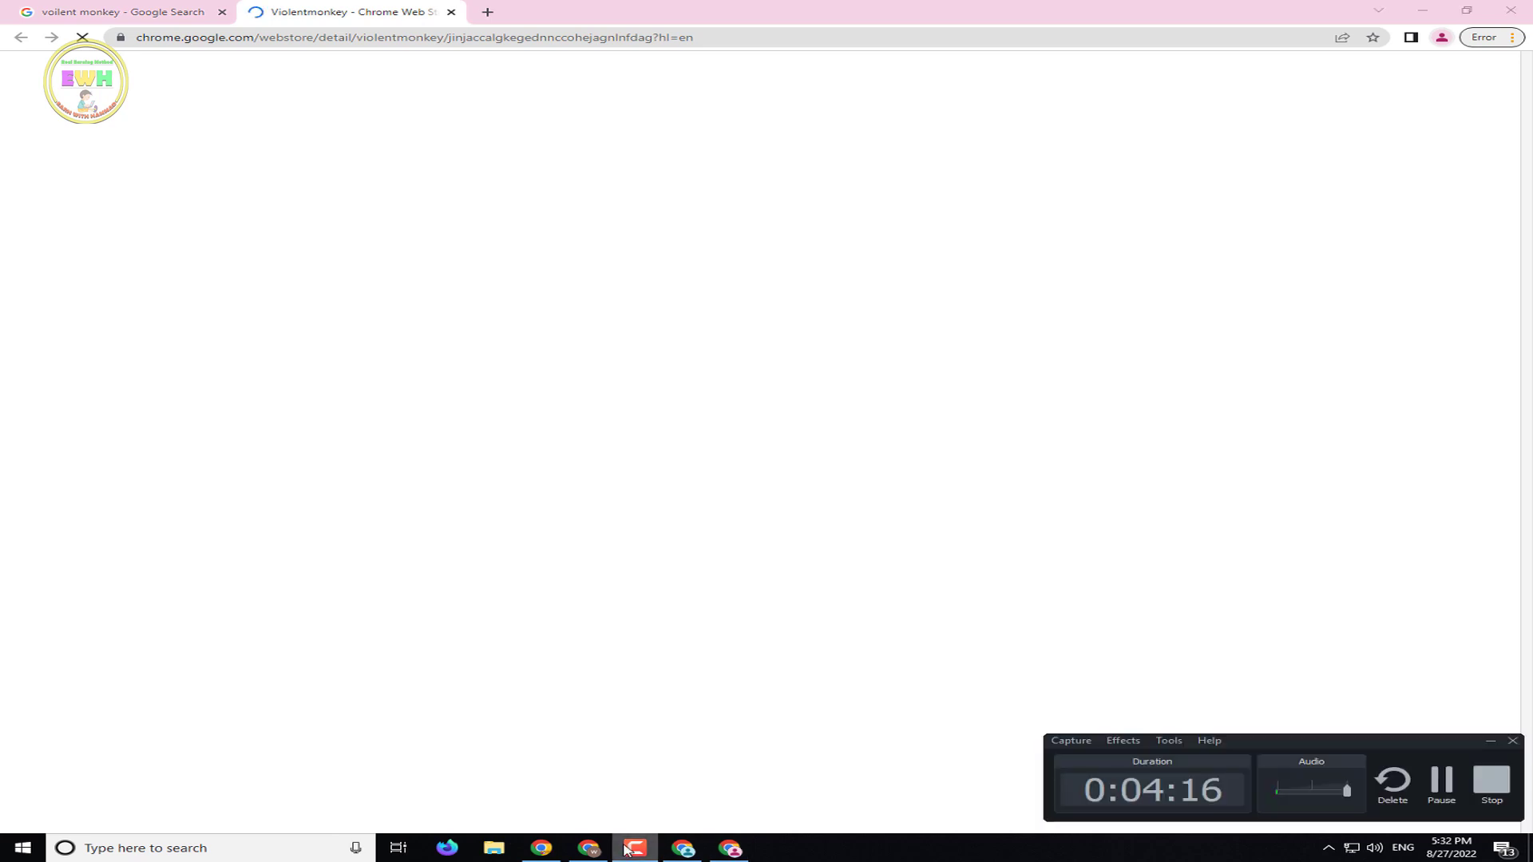
click(635, 848)
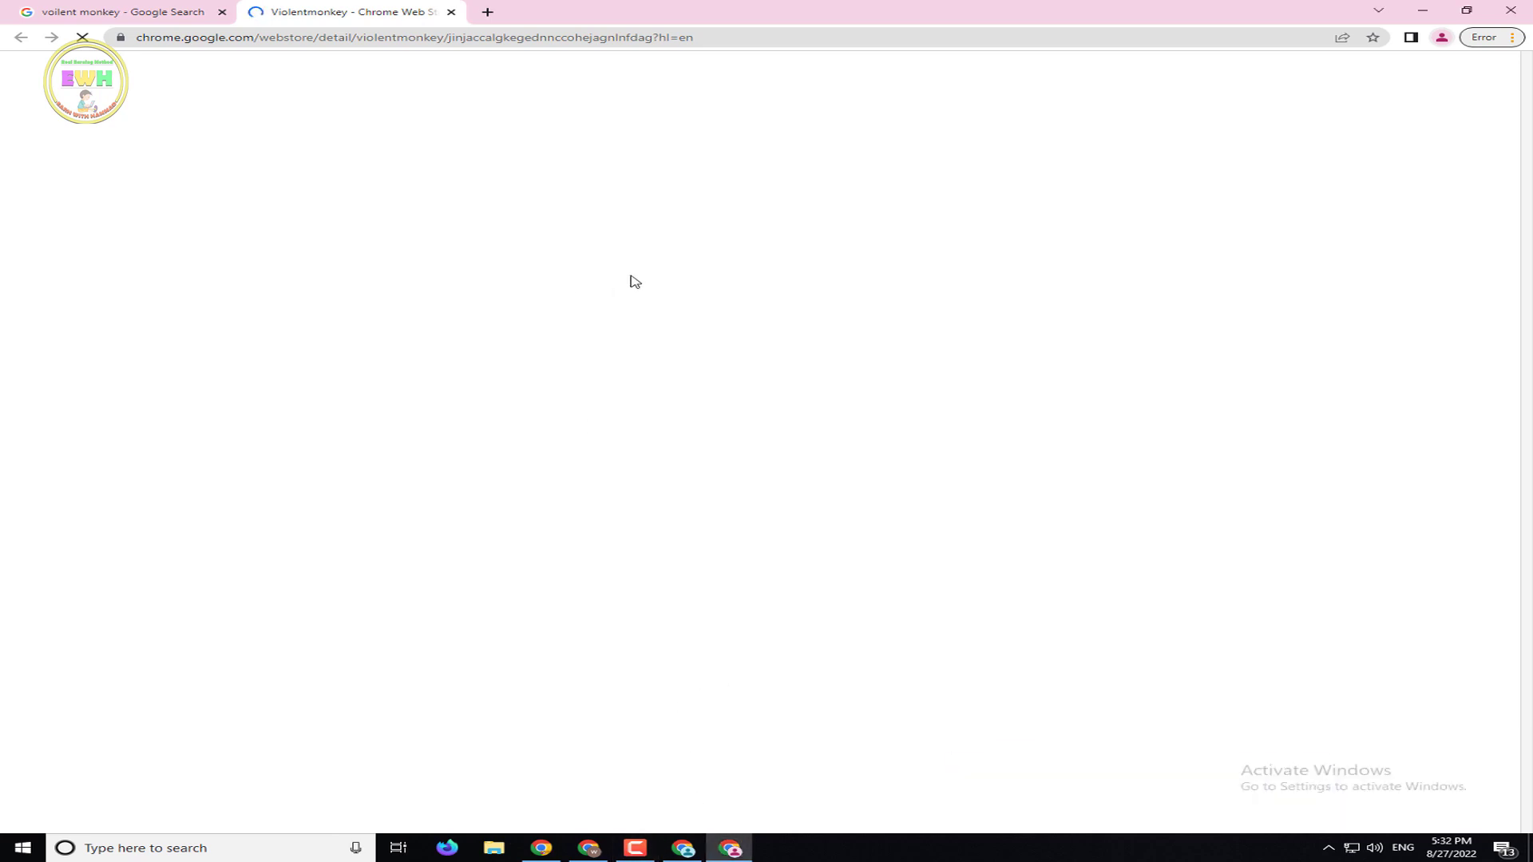
click(167, 16)
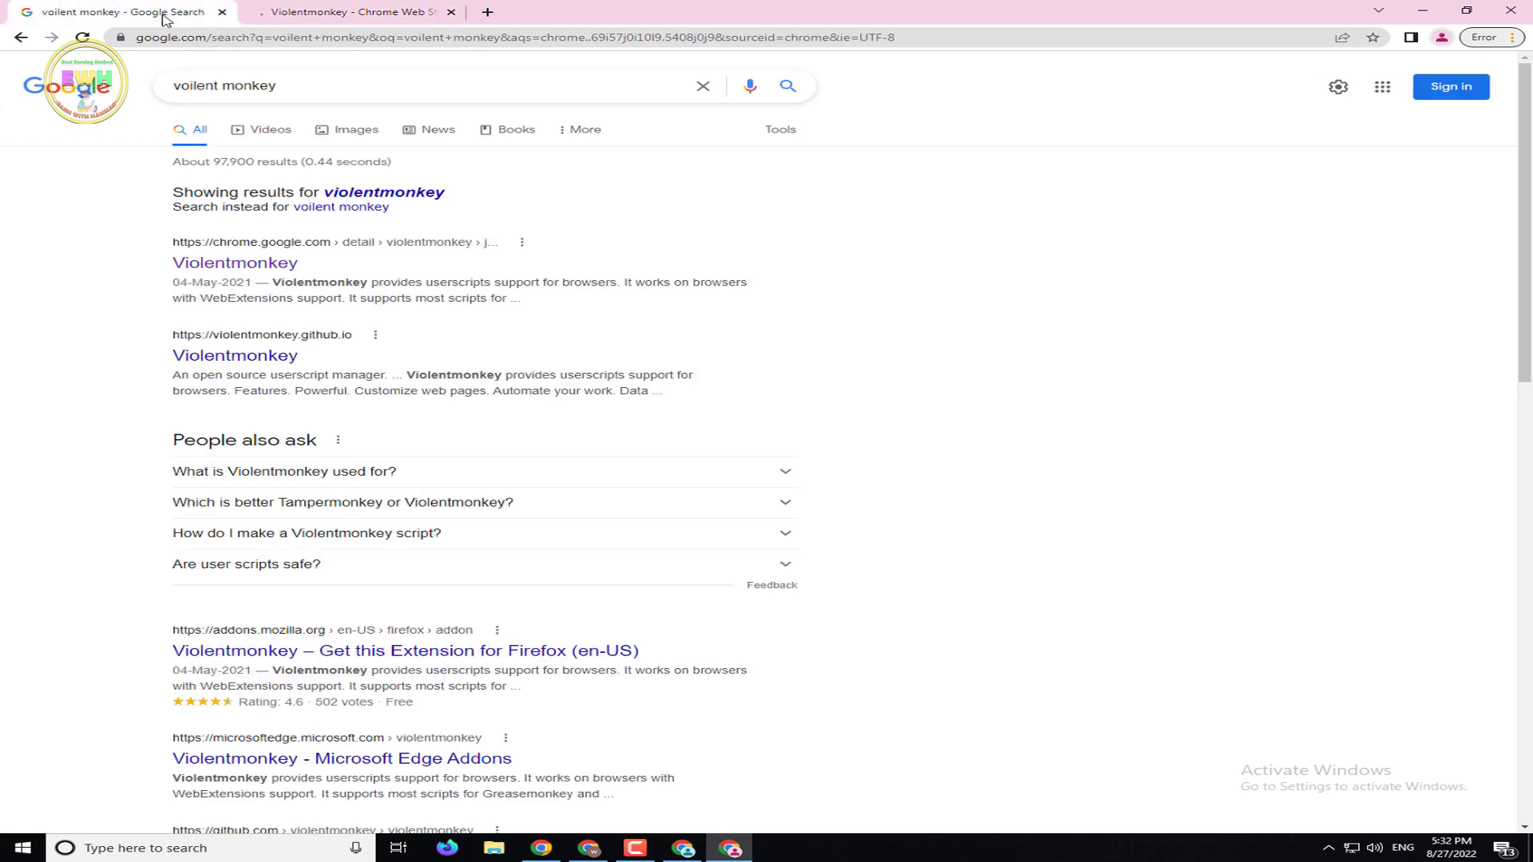
click(247, 14)
click(84, 40)
click(83, 39)
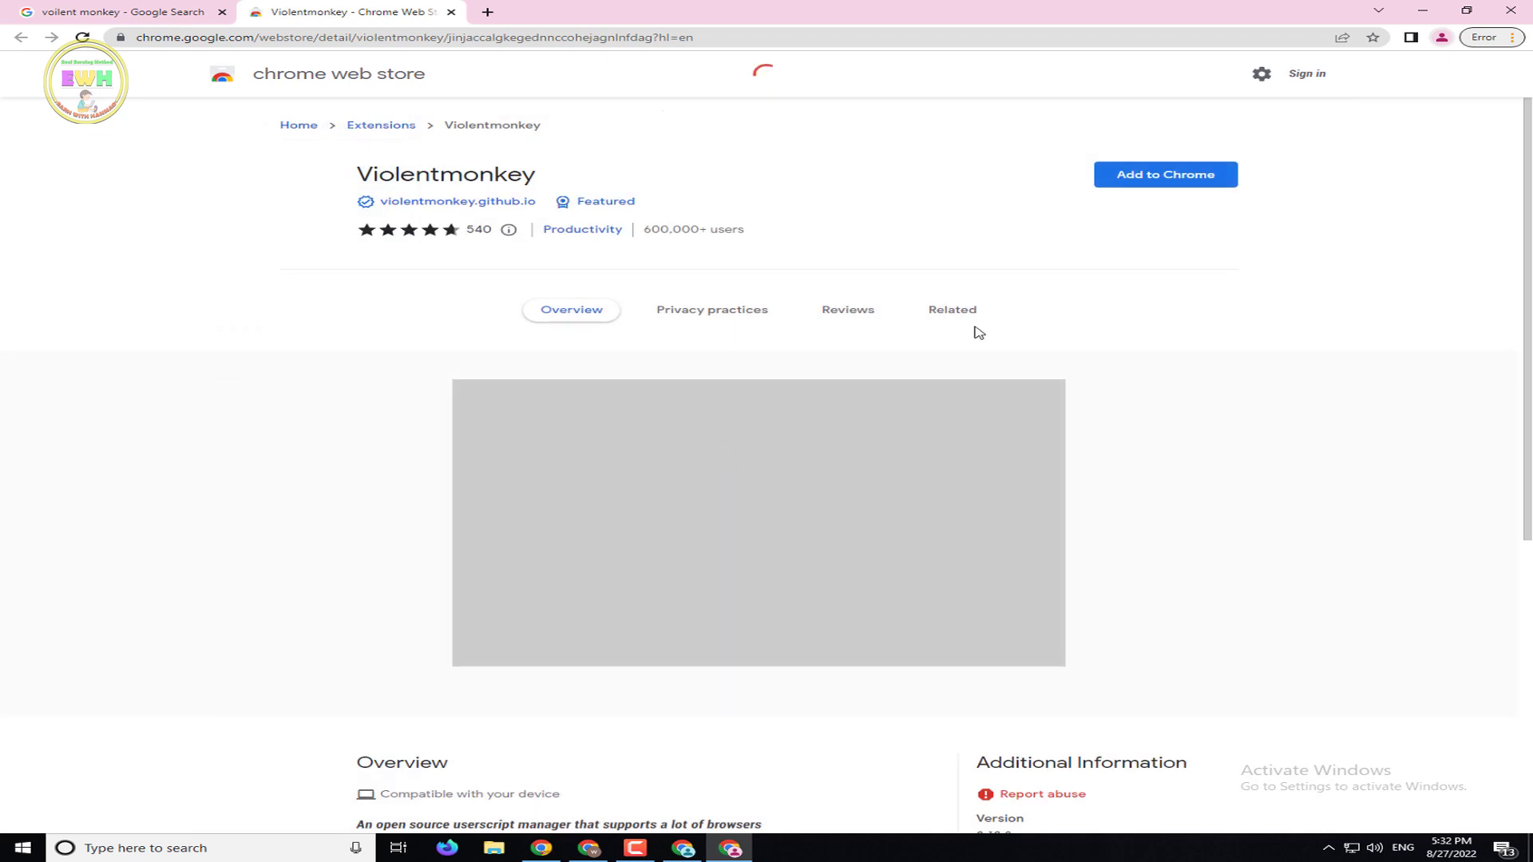
Retry Add to Chrome with reloads, dismissing the 'already being downloaded' error
click(1114, 184)
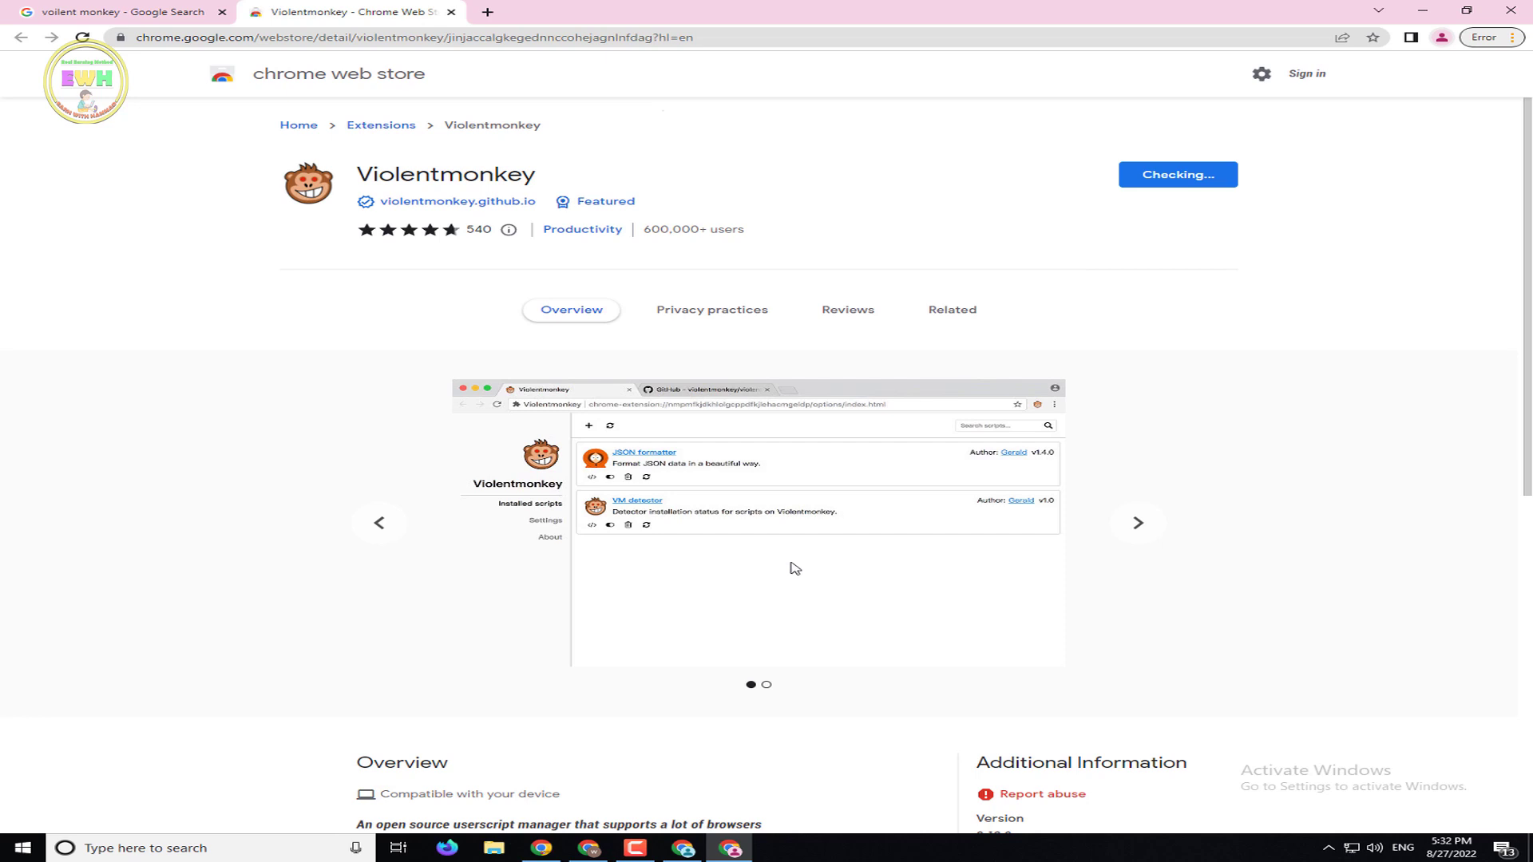
click(87, 43)
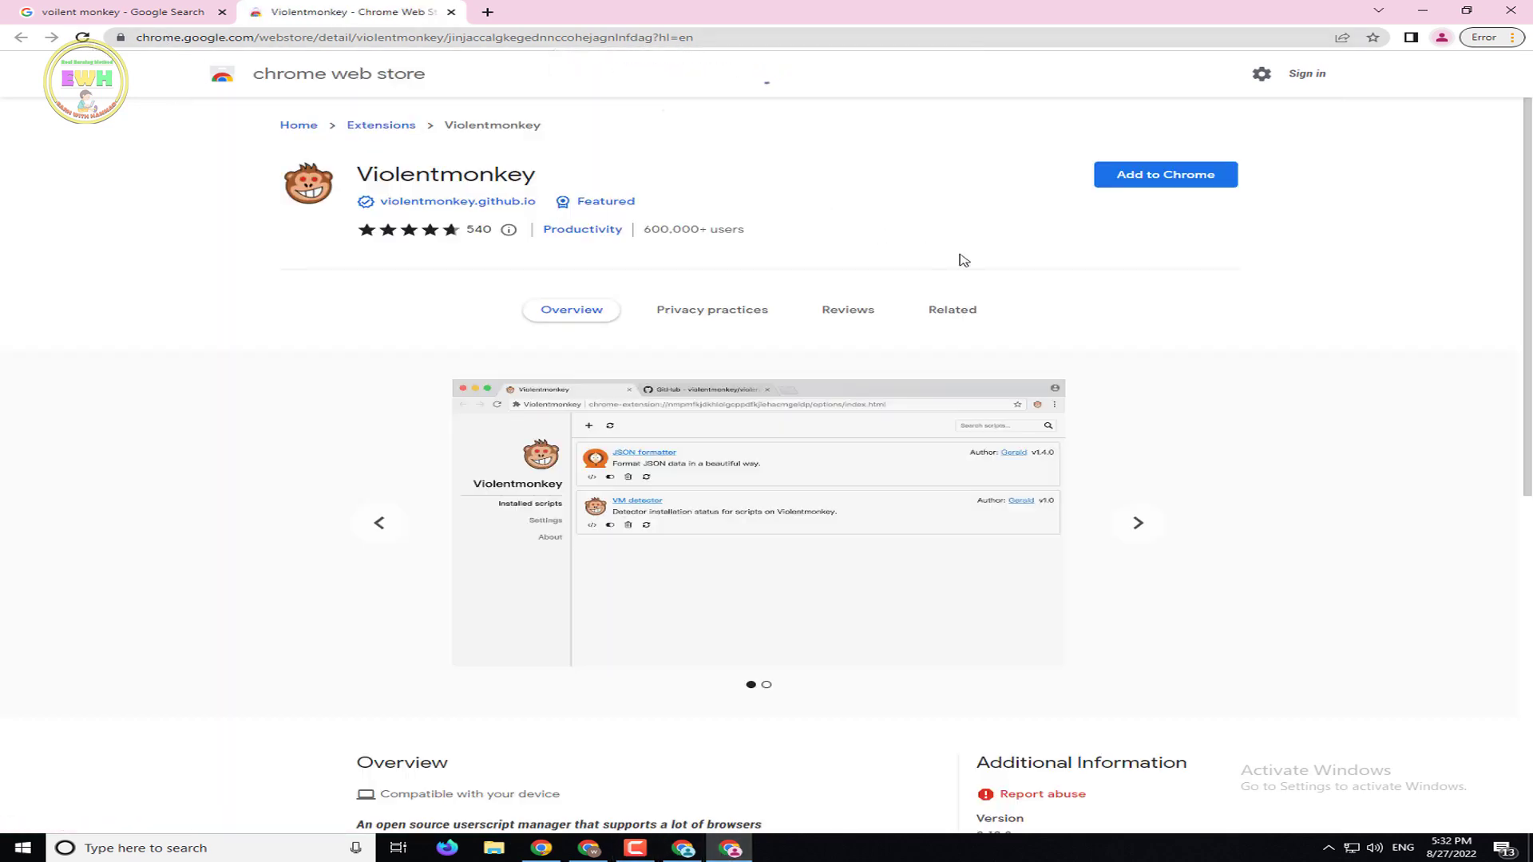
click(1165, 175)
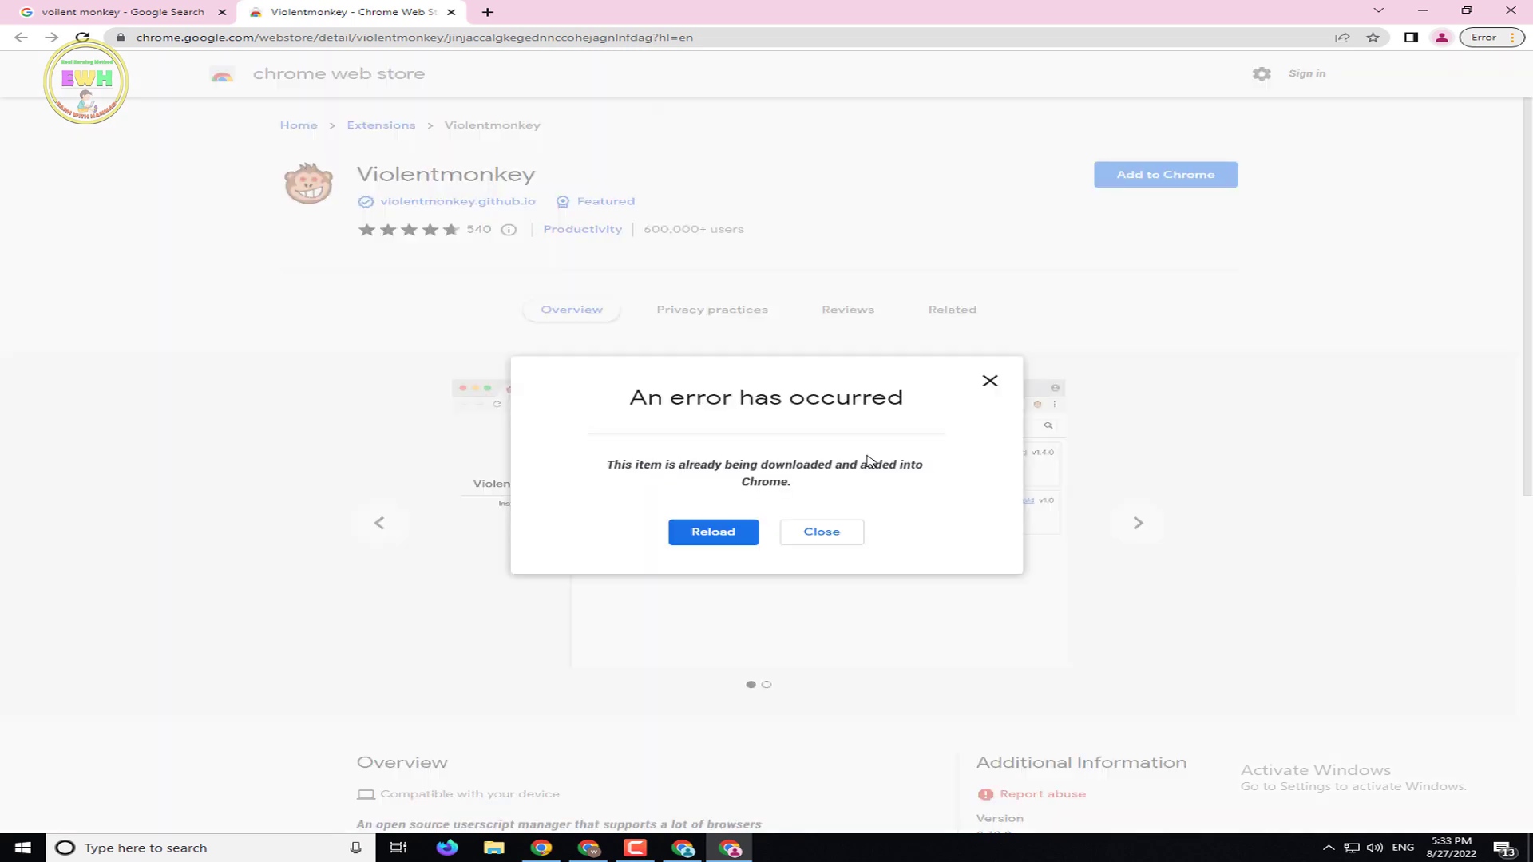
click(700, 537)
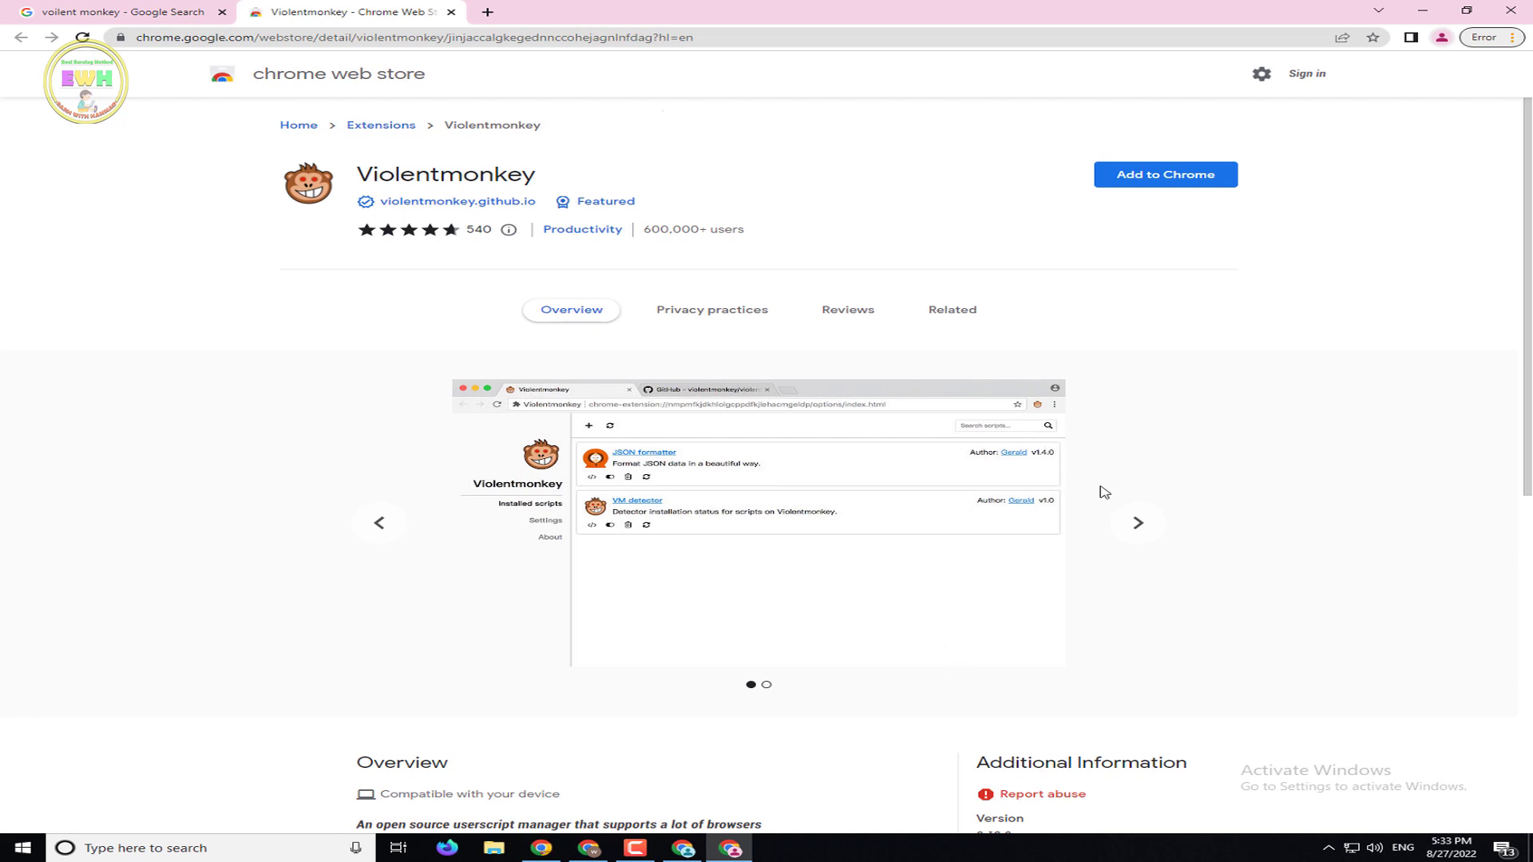
click(1168, 186)
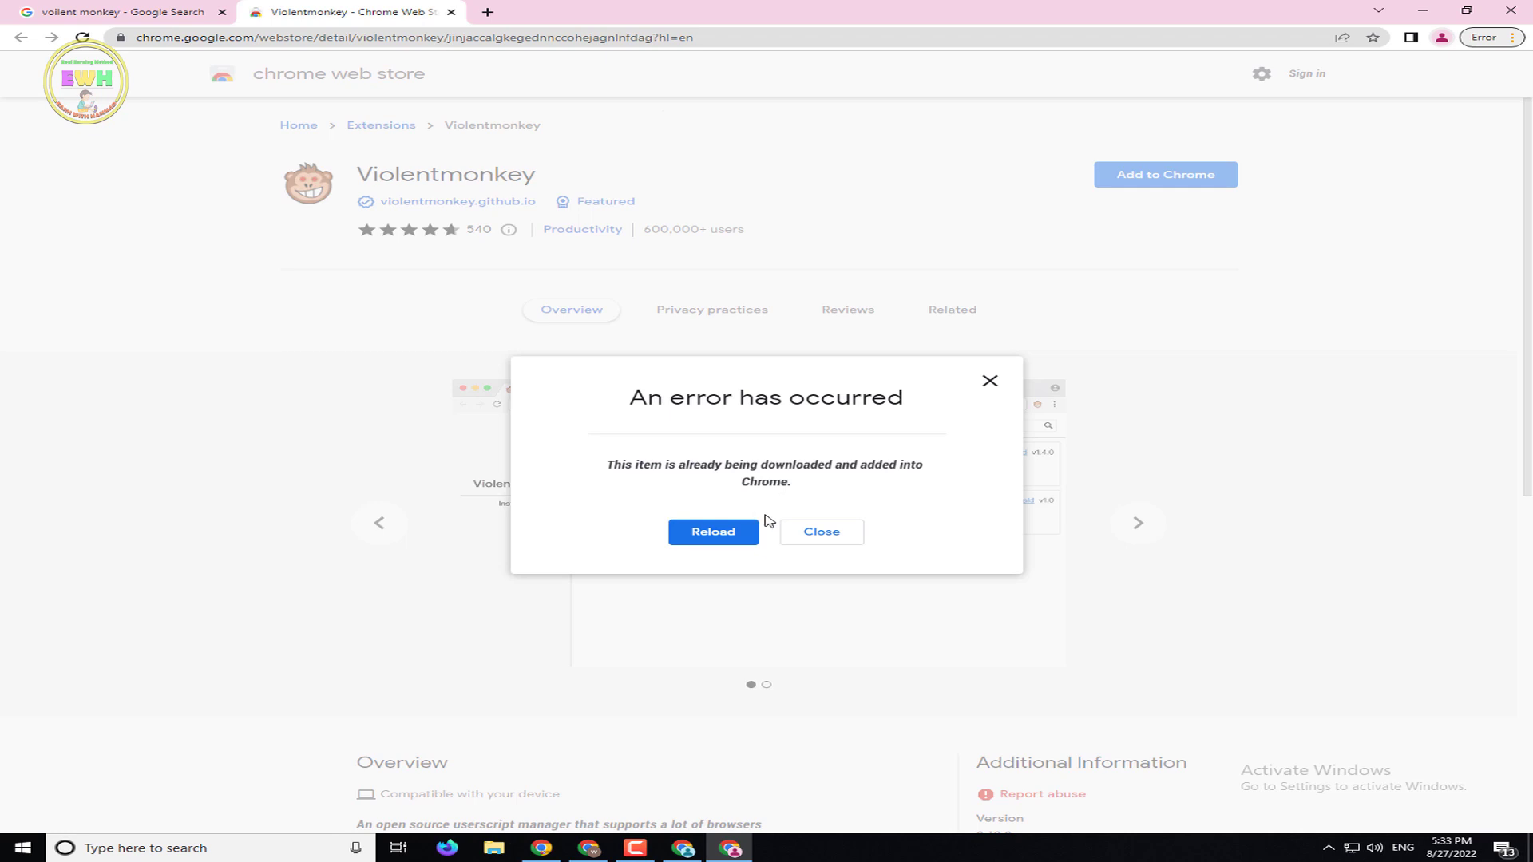
click(835, 535)
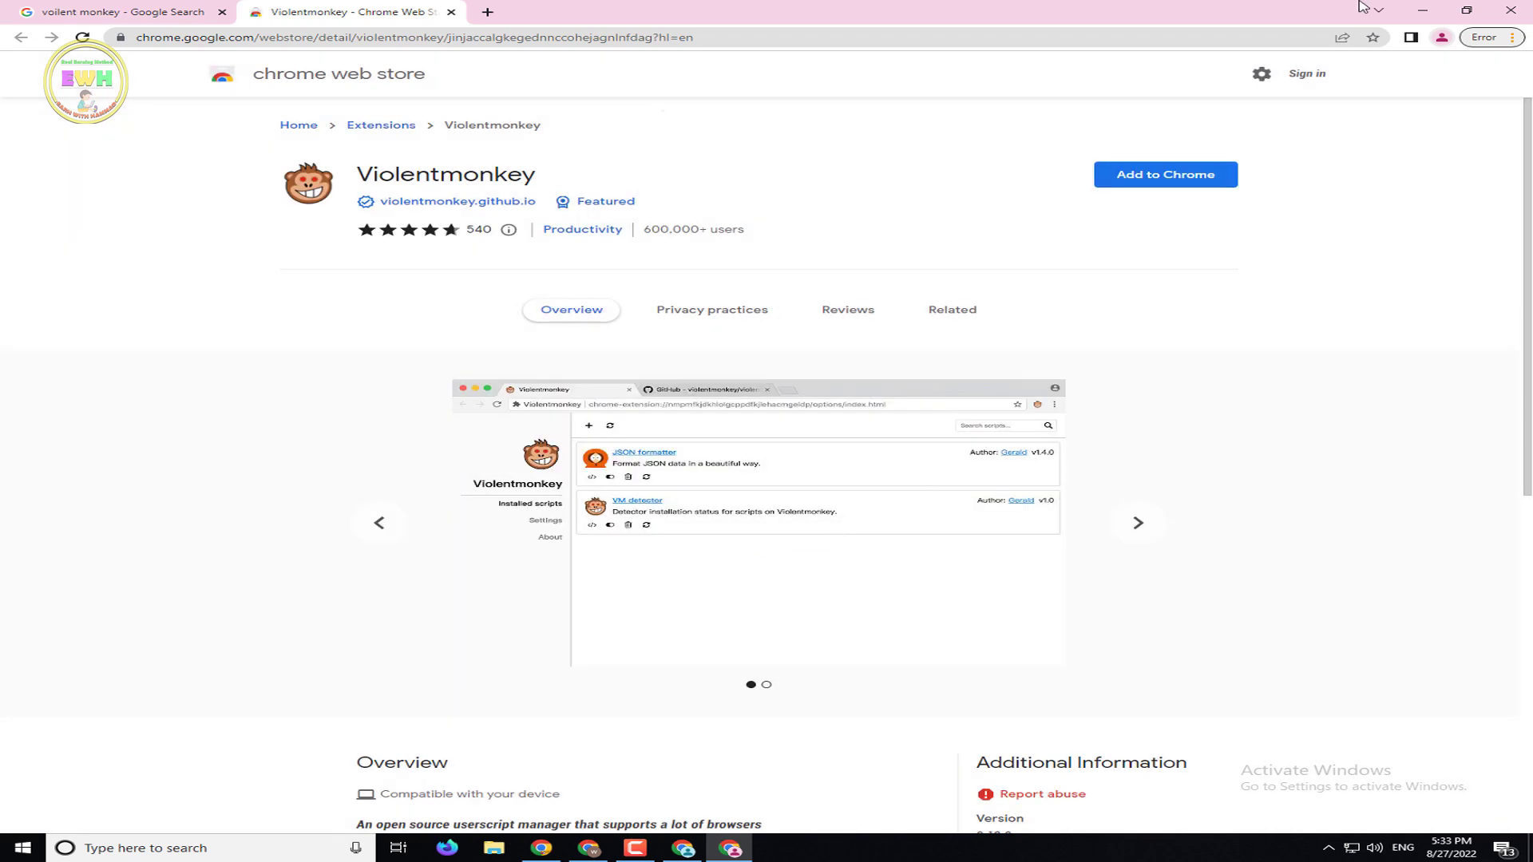
click(1411, 37)
Open Chrome Settings and the Extensions management page, closing the reading list panel
click(1440, 37)
click(1440, 37)
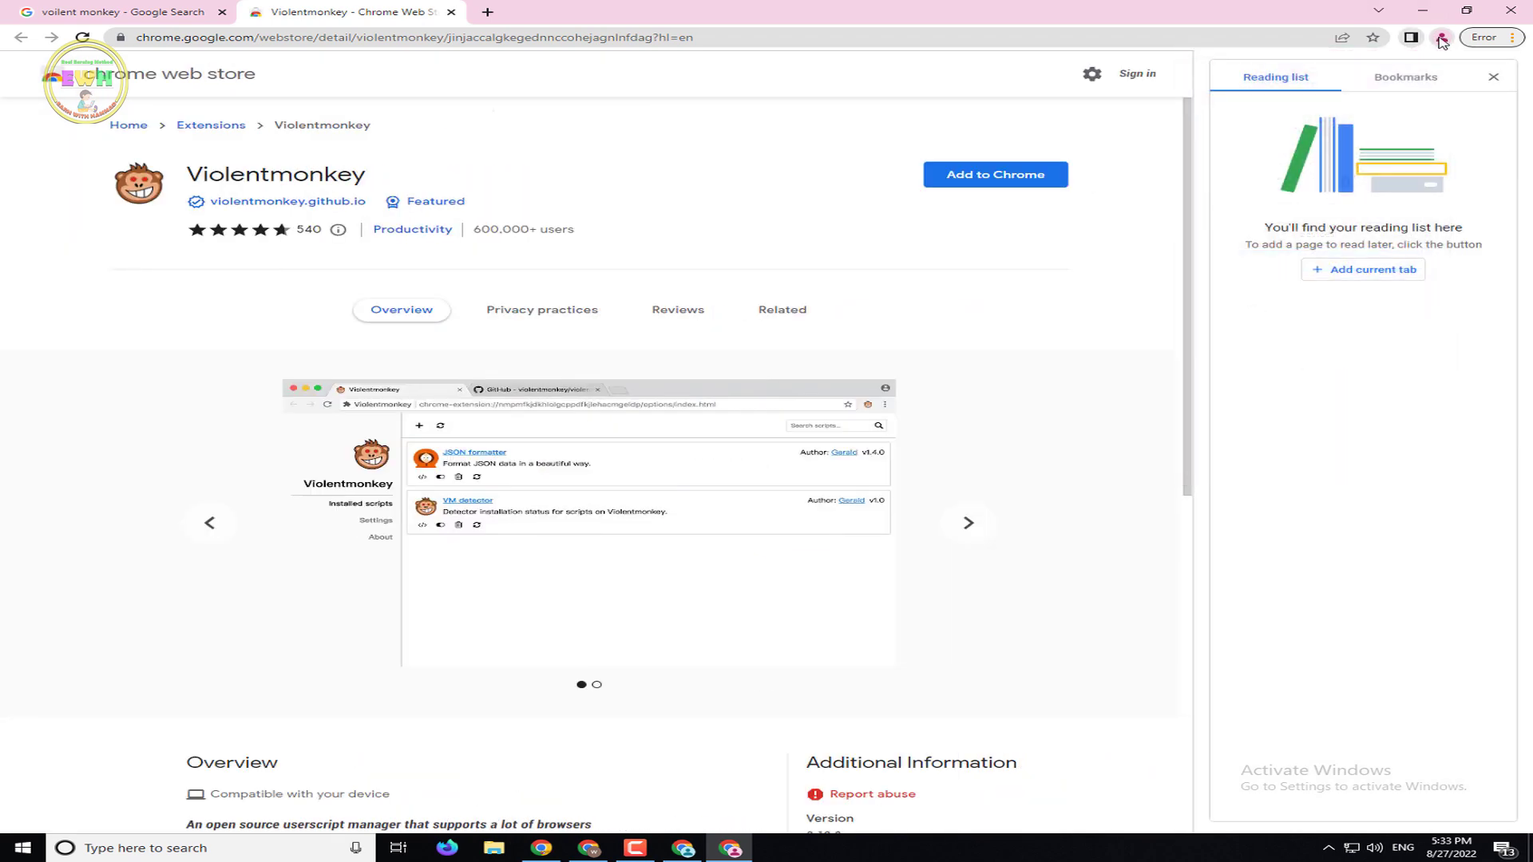
click(1512, 37)
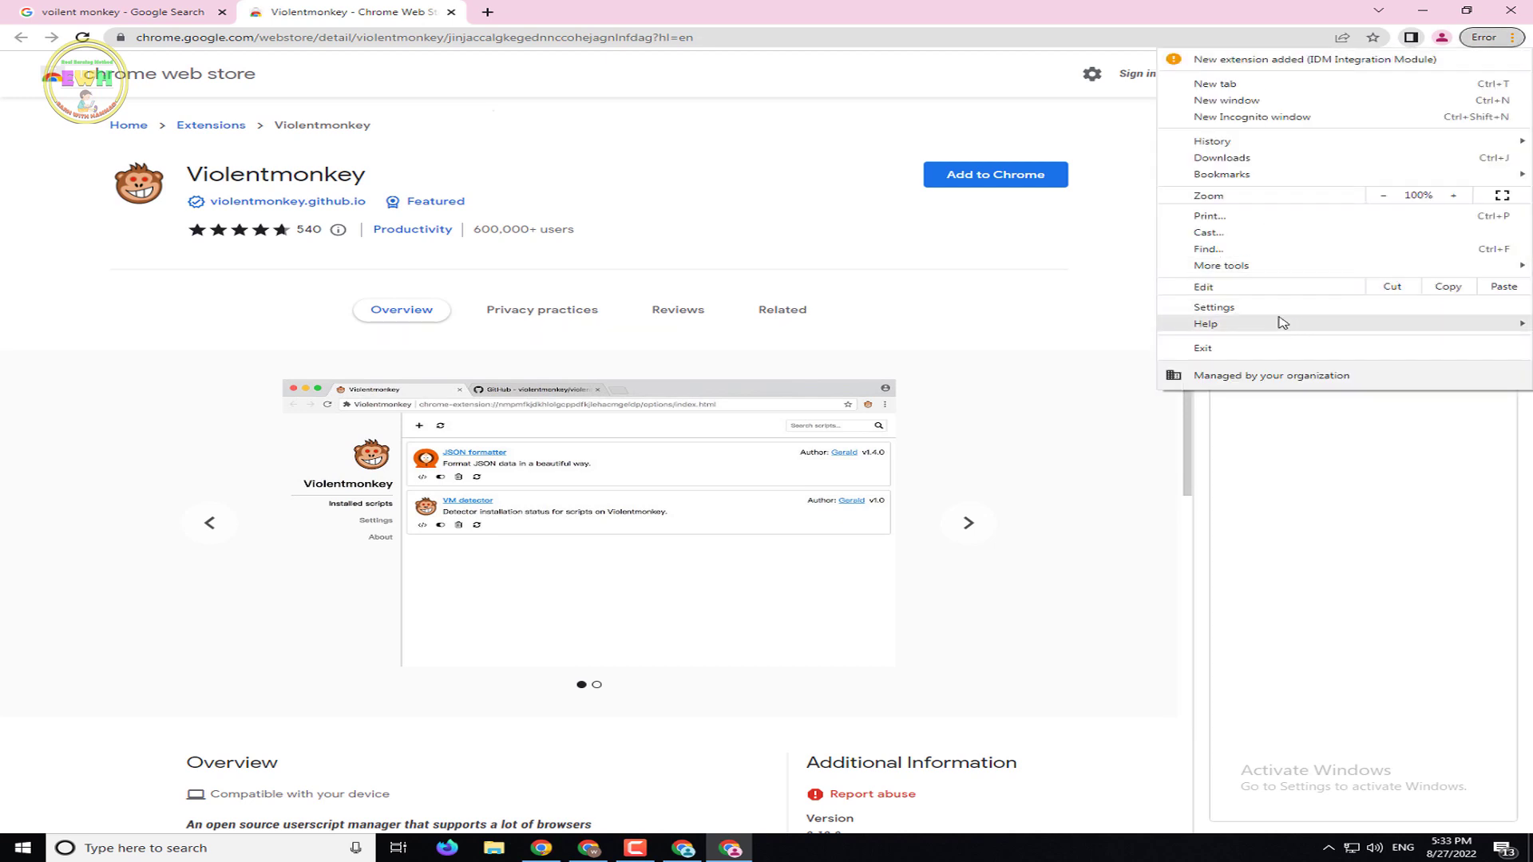
click(1277, 305)
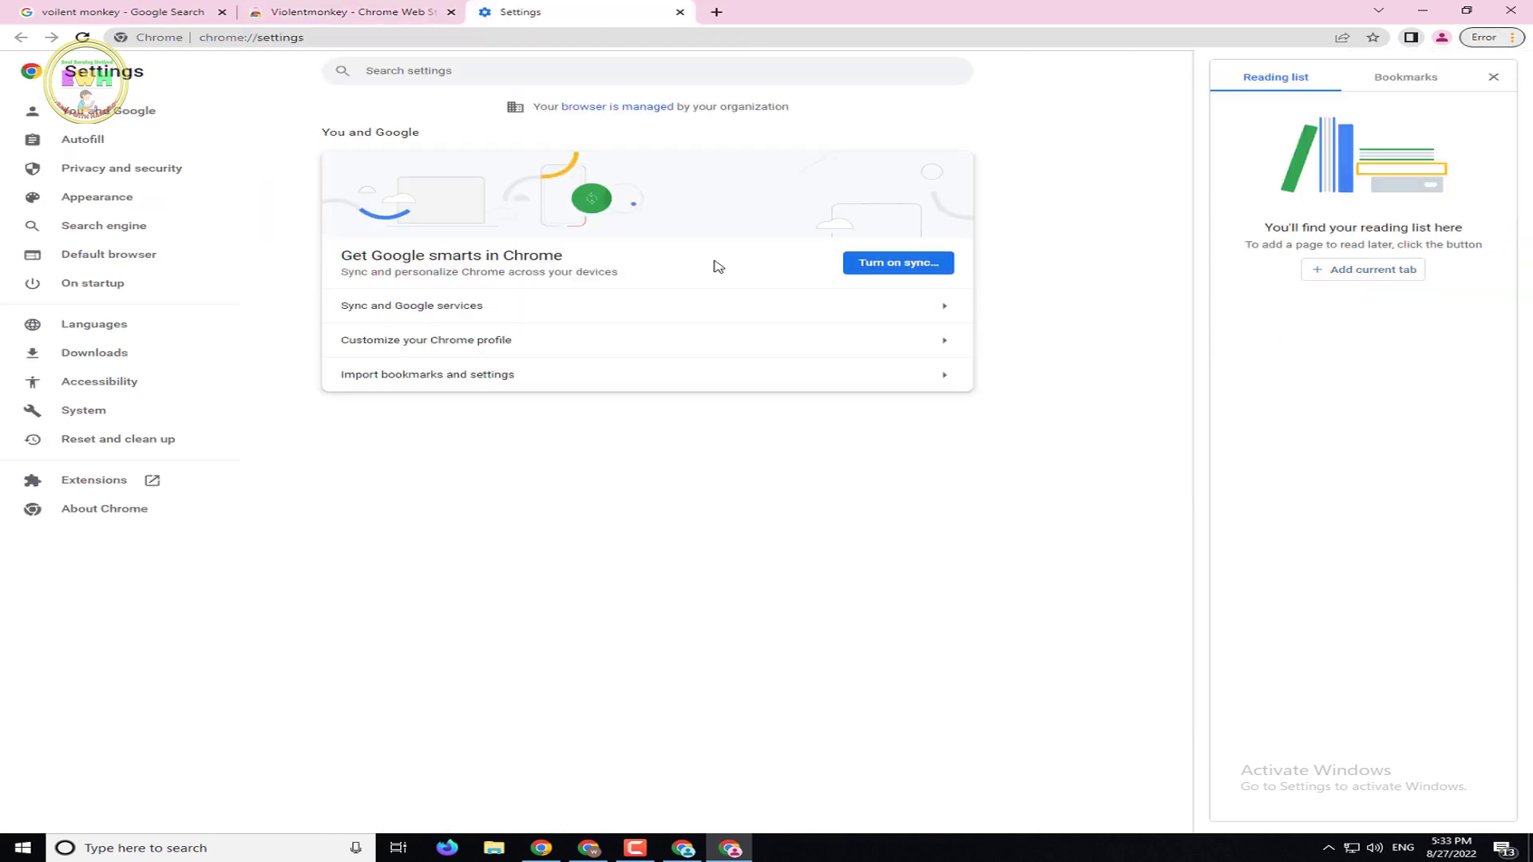
click(1493, 77)
click(1511, 37)
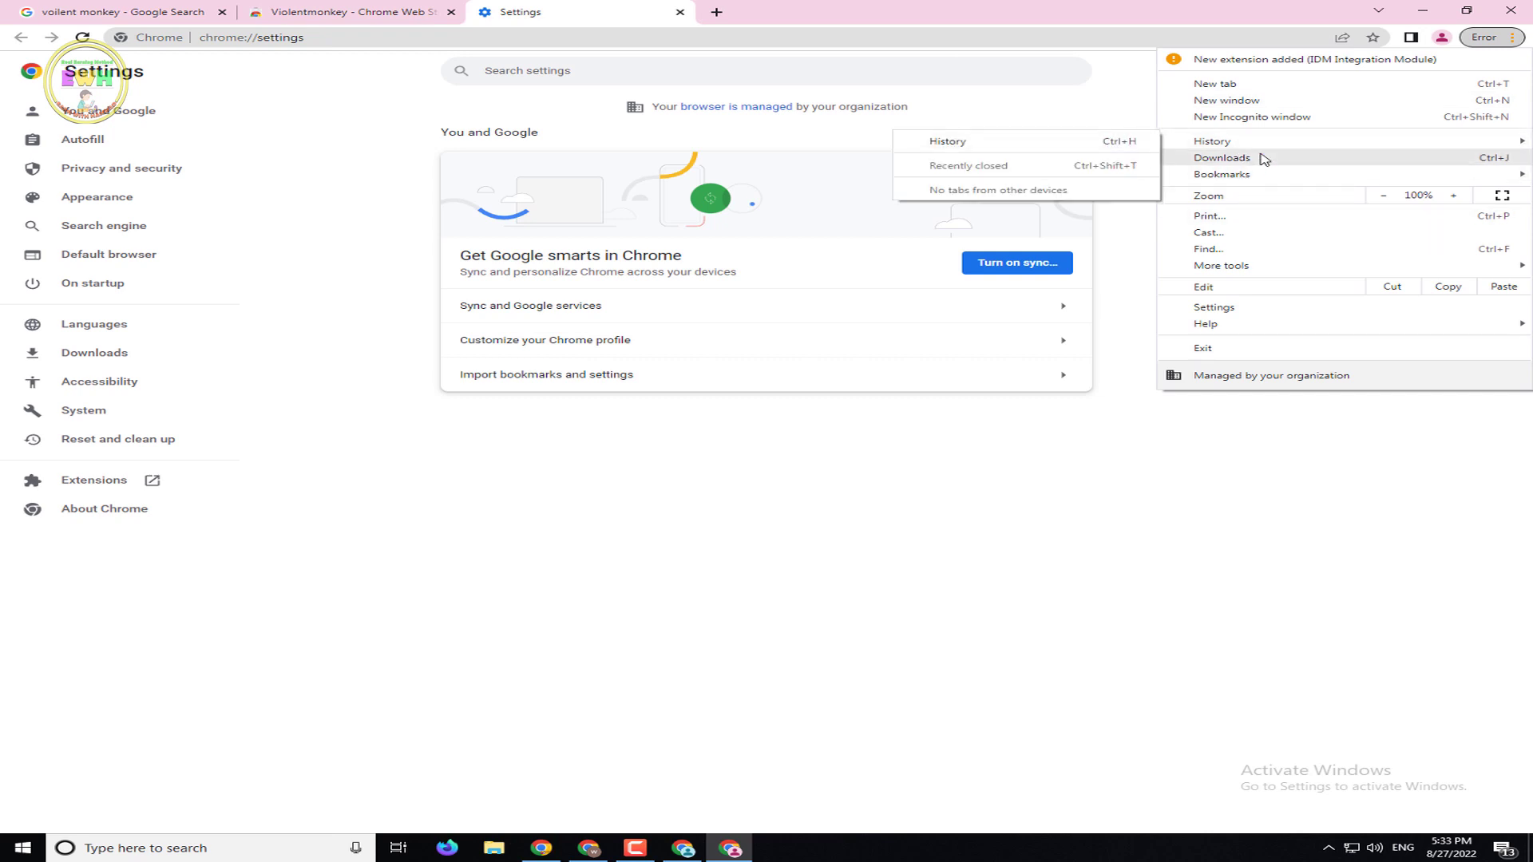
click(1226, 249)
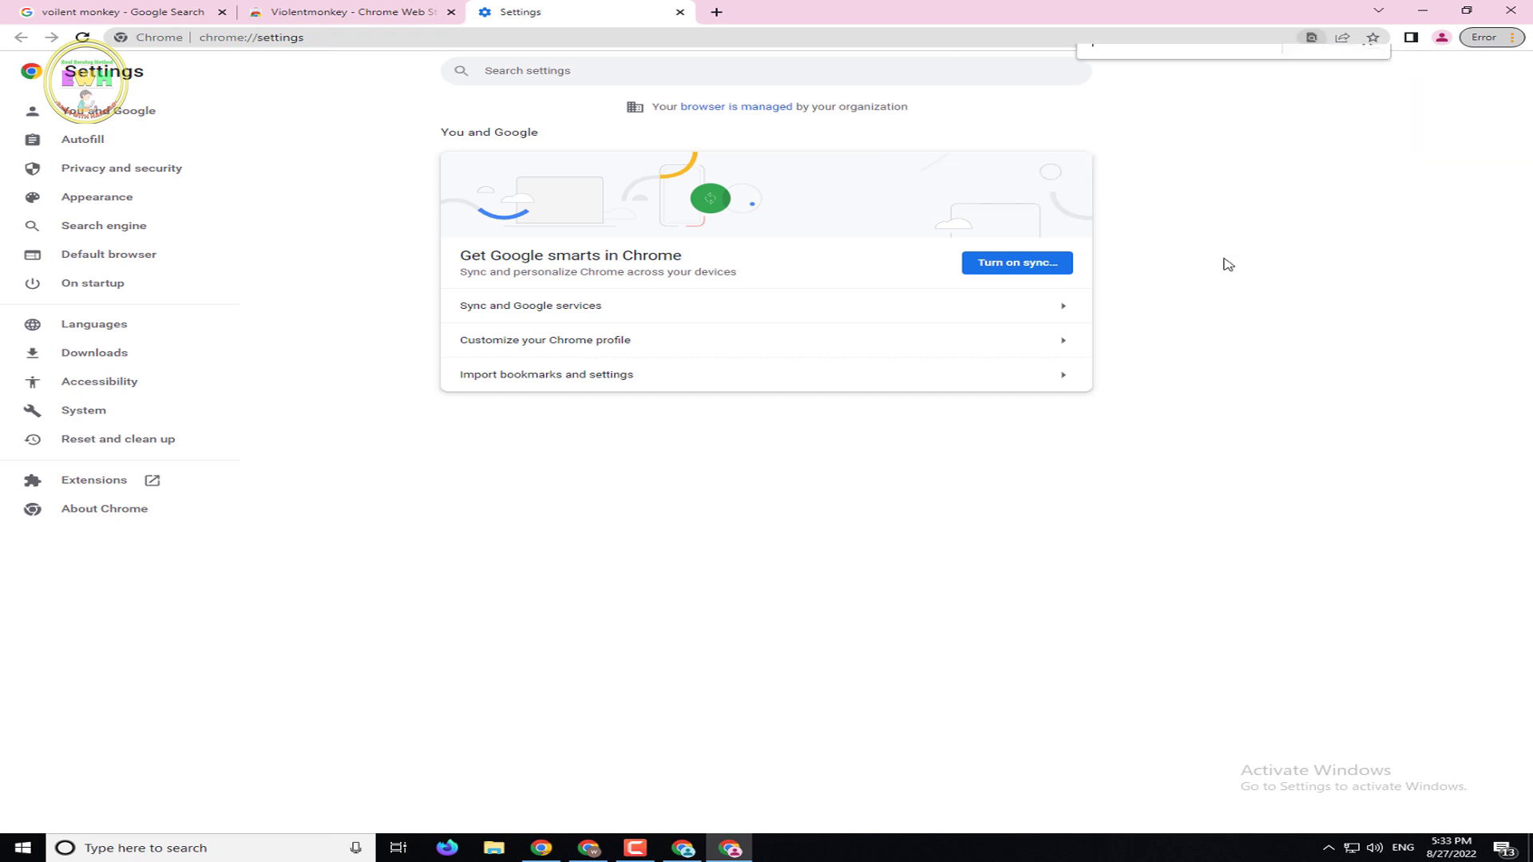
click(1511, 37)
mouse_move(1230, 266)
click(1038, 337)
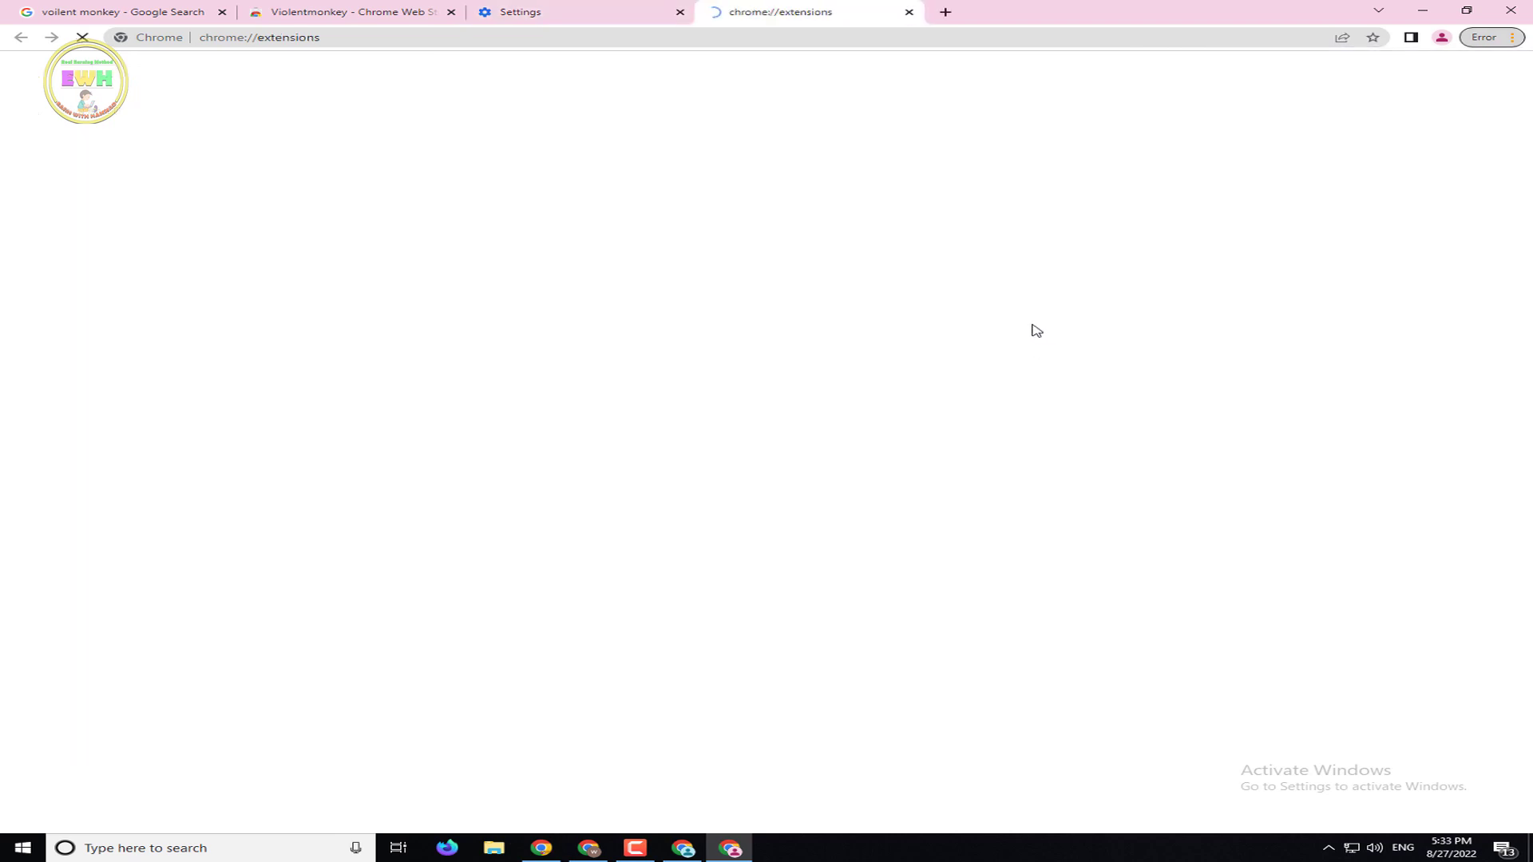
Close the Extensions and Settings tabs, reload the store page, and install Violentmonkey
click(908, 12)
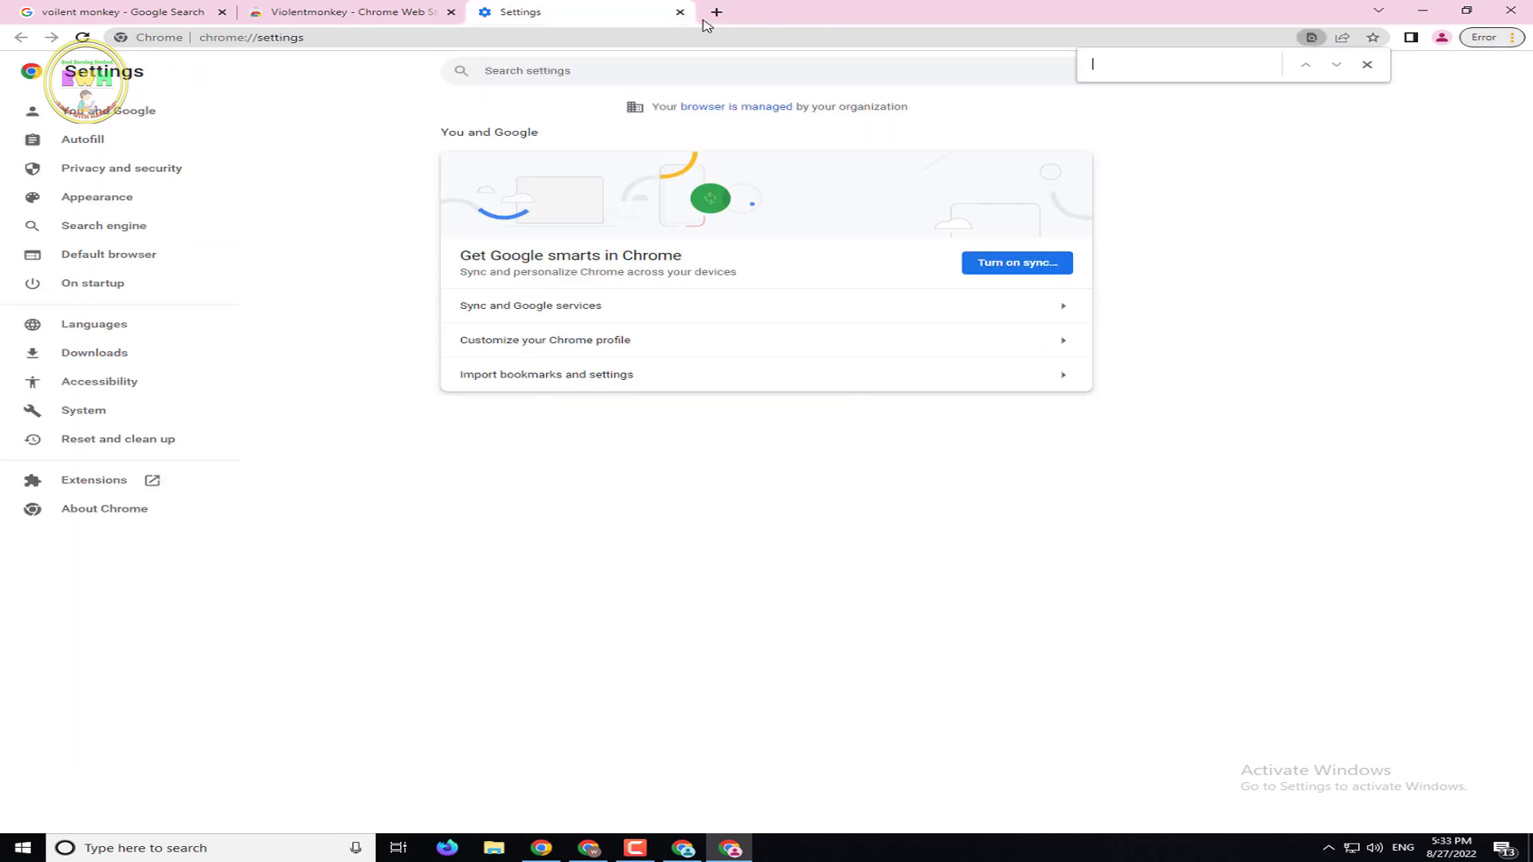
click(680, 14)
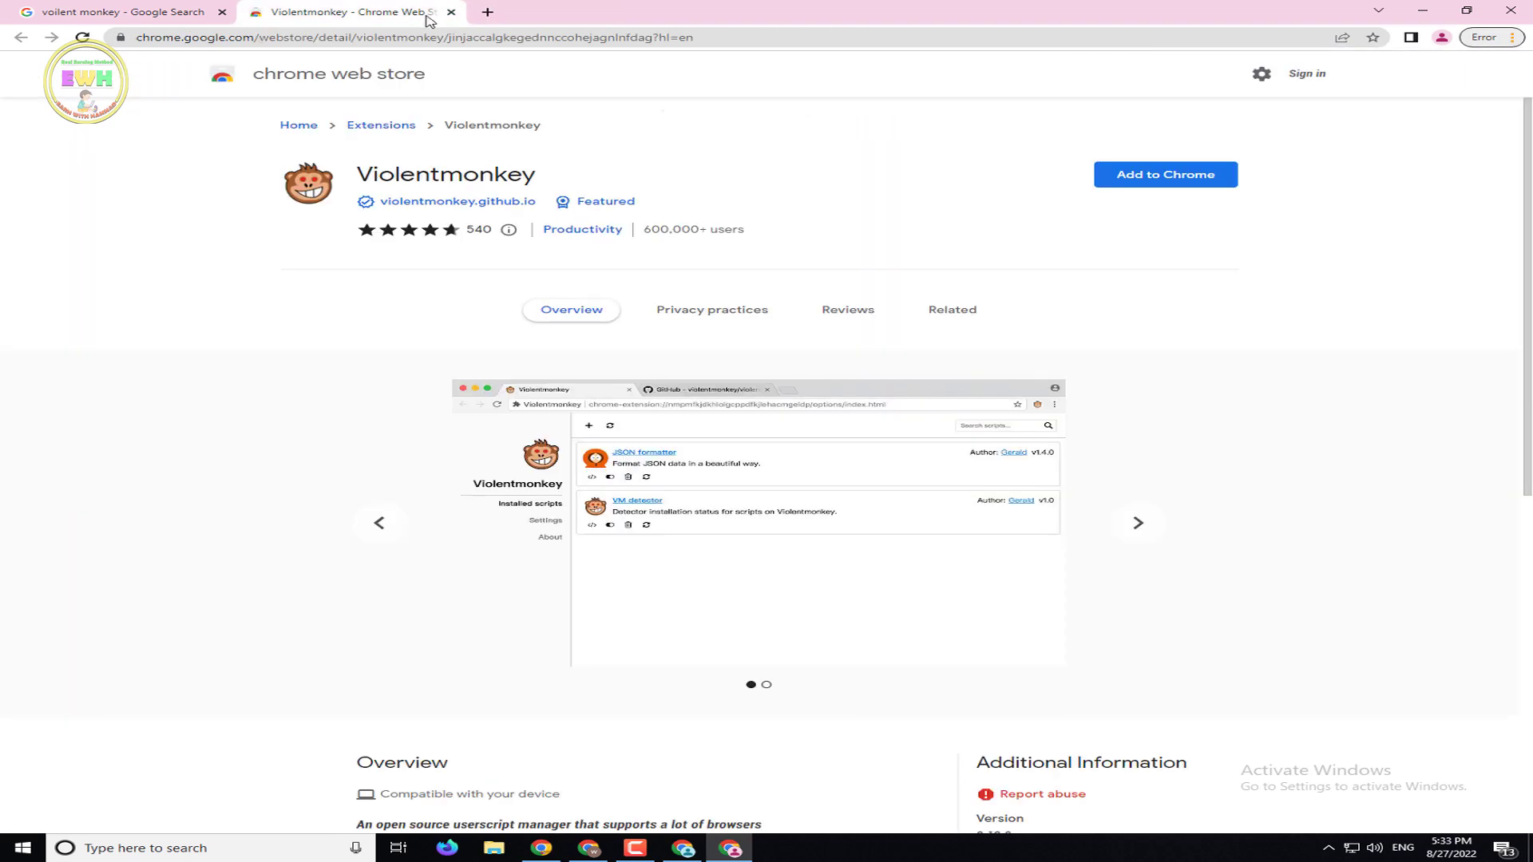
click(80, 39)
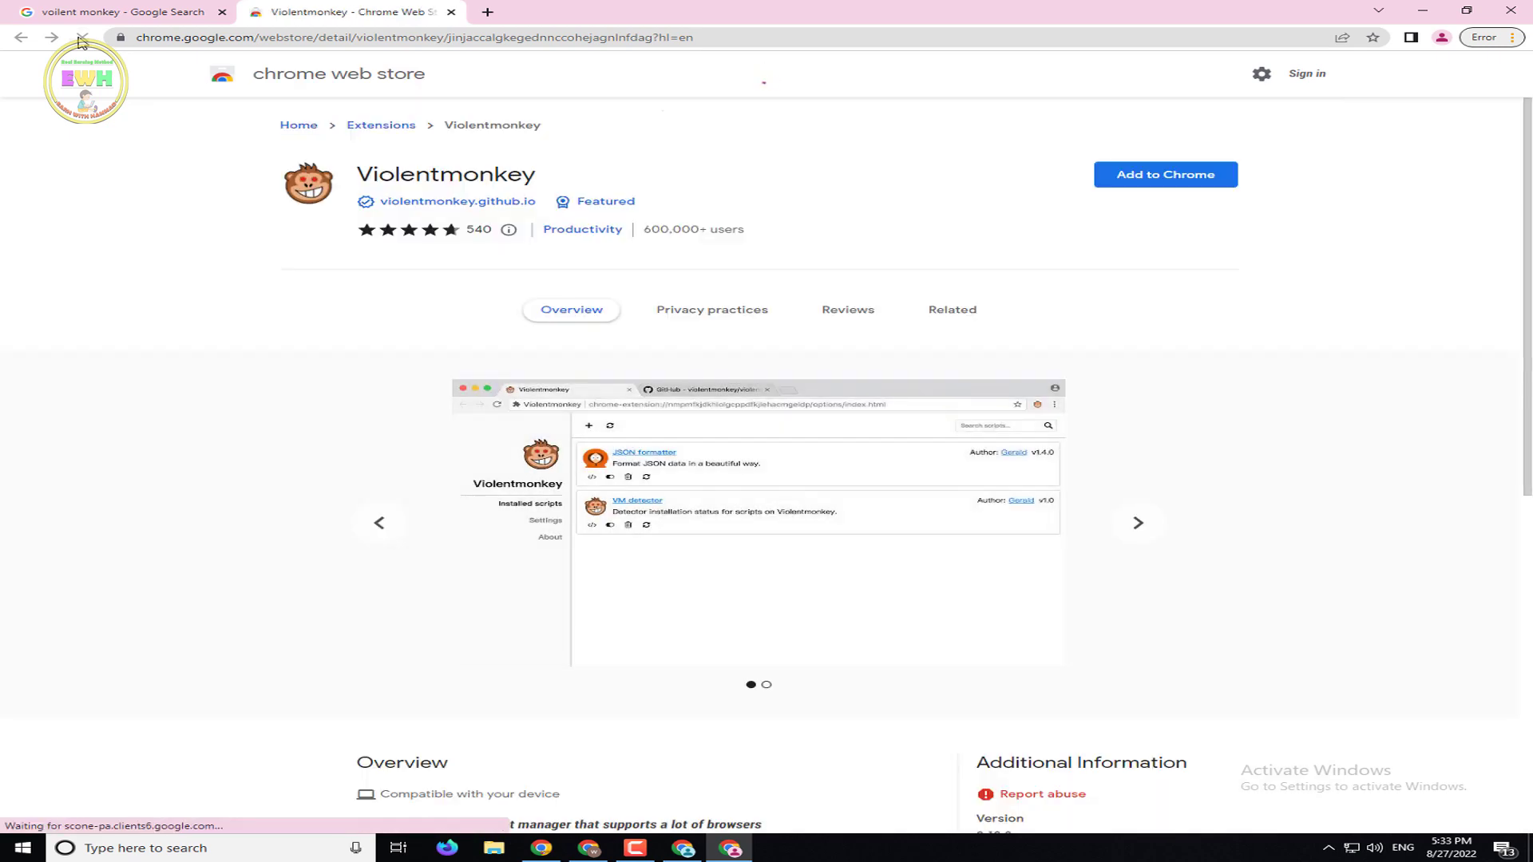
click(1150, 179)
click(712, 533)
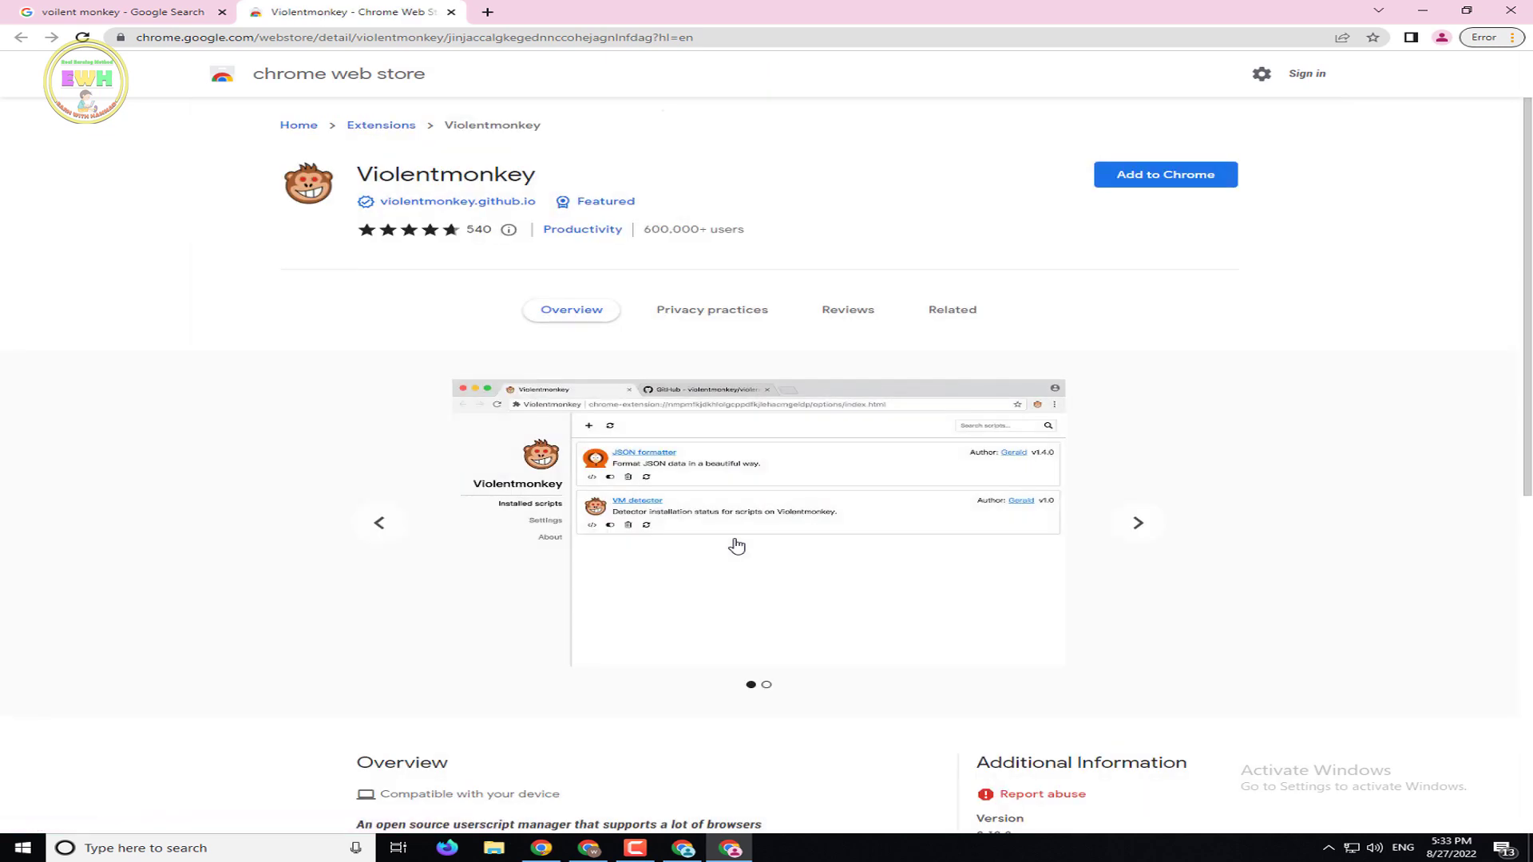
scroll(1398, 243, down, 6)
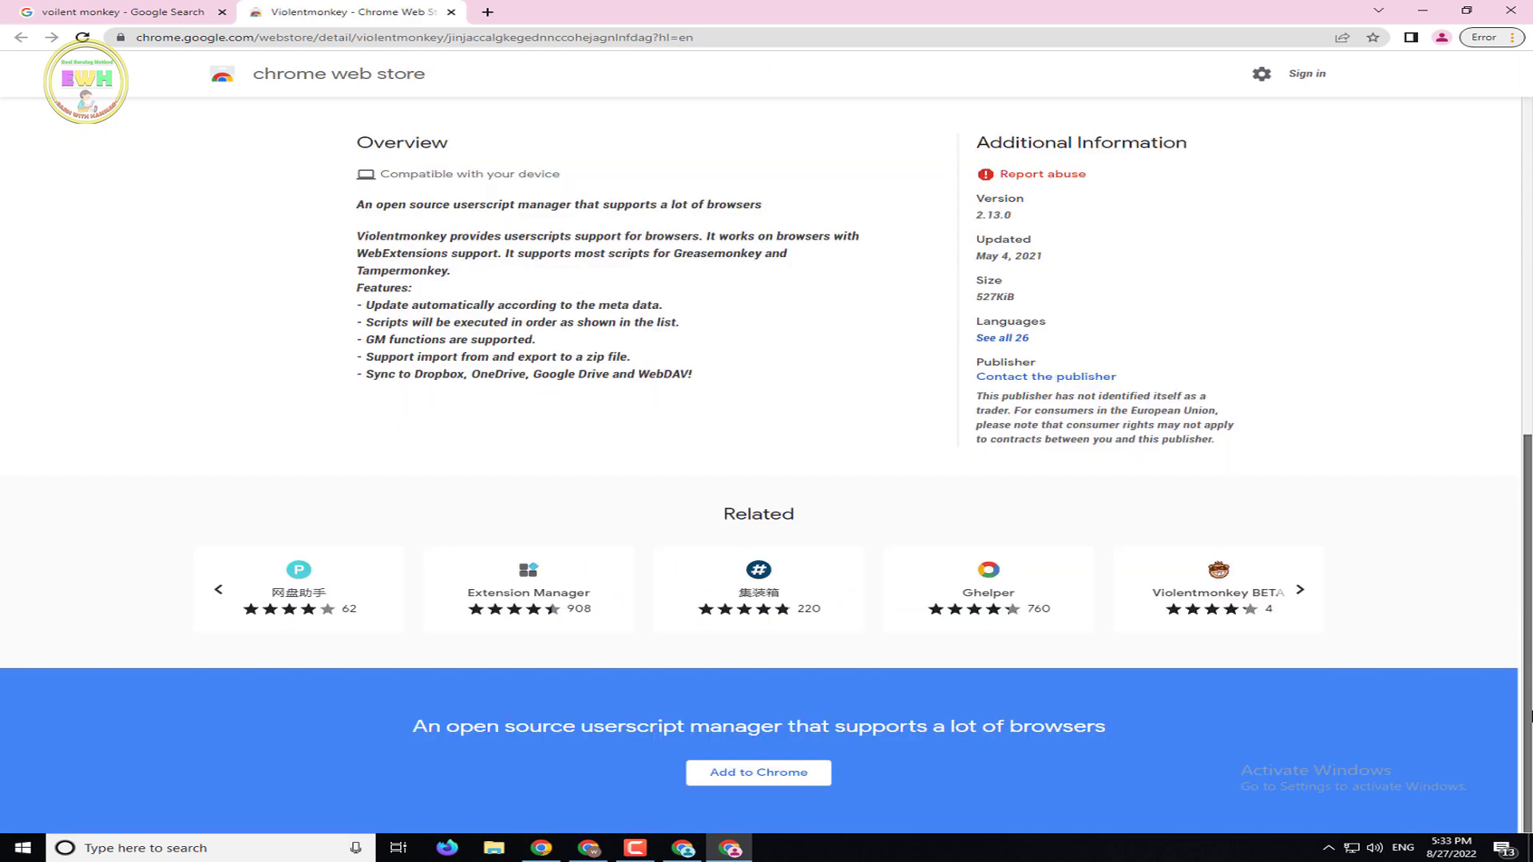
scroll(766, 431, up, 6)
scroll(767, 431, down, 6)
scroll(1478, 336, up, 8)
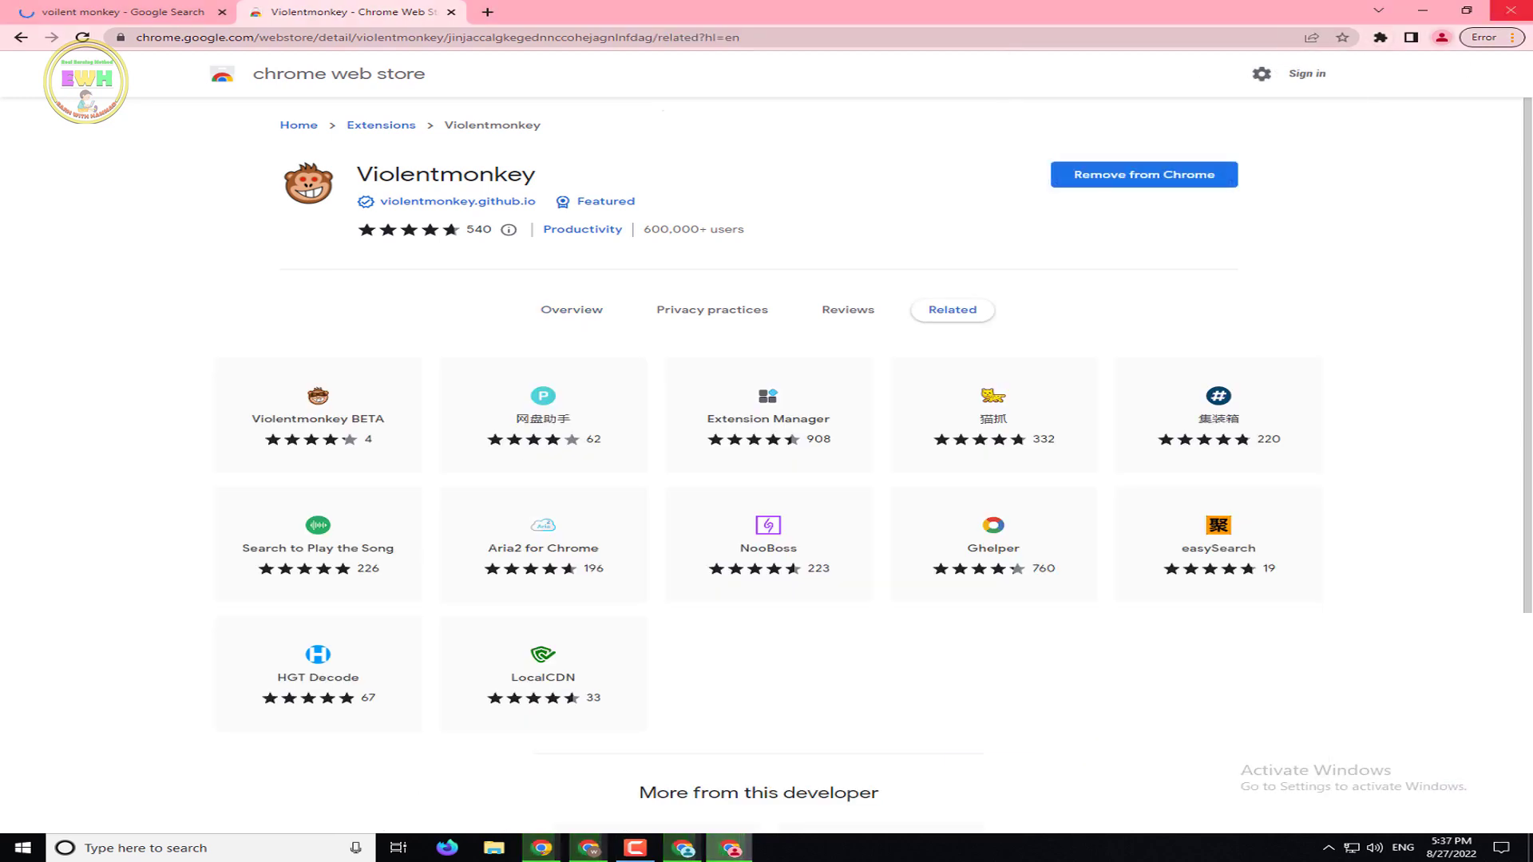
Pin Violentmonkey to the toolbar and close the Chrome Web Store tab
click(1382, 38)
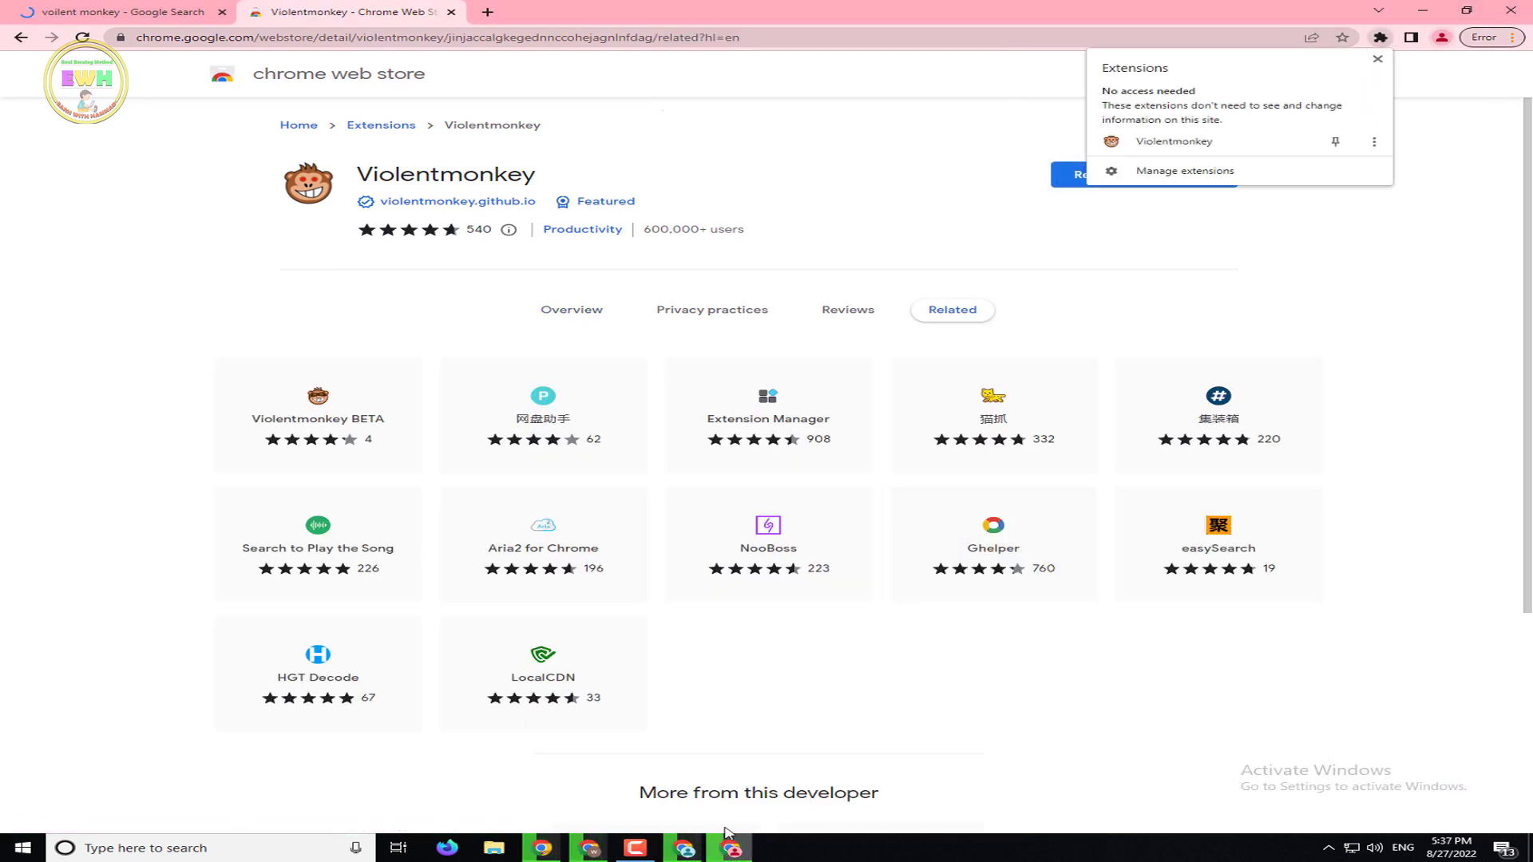
click(644, 847)
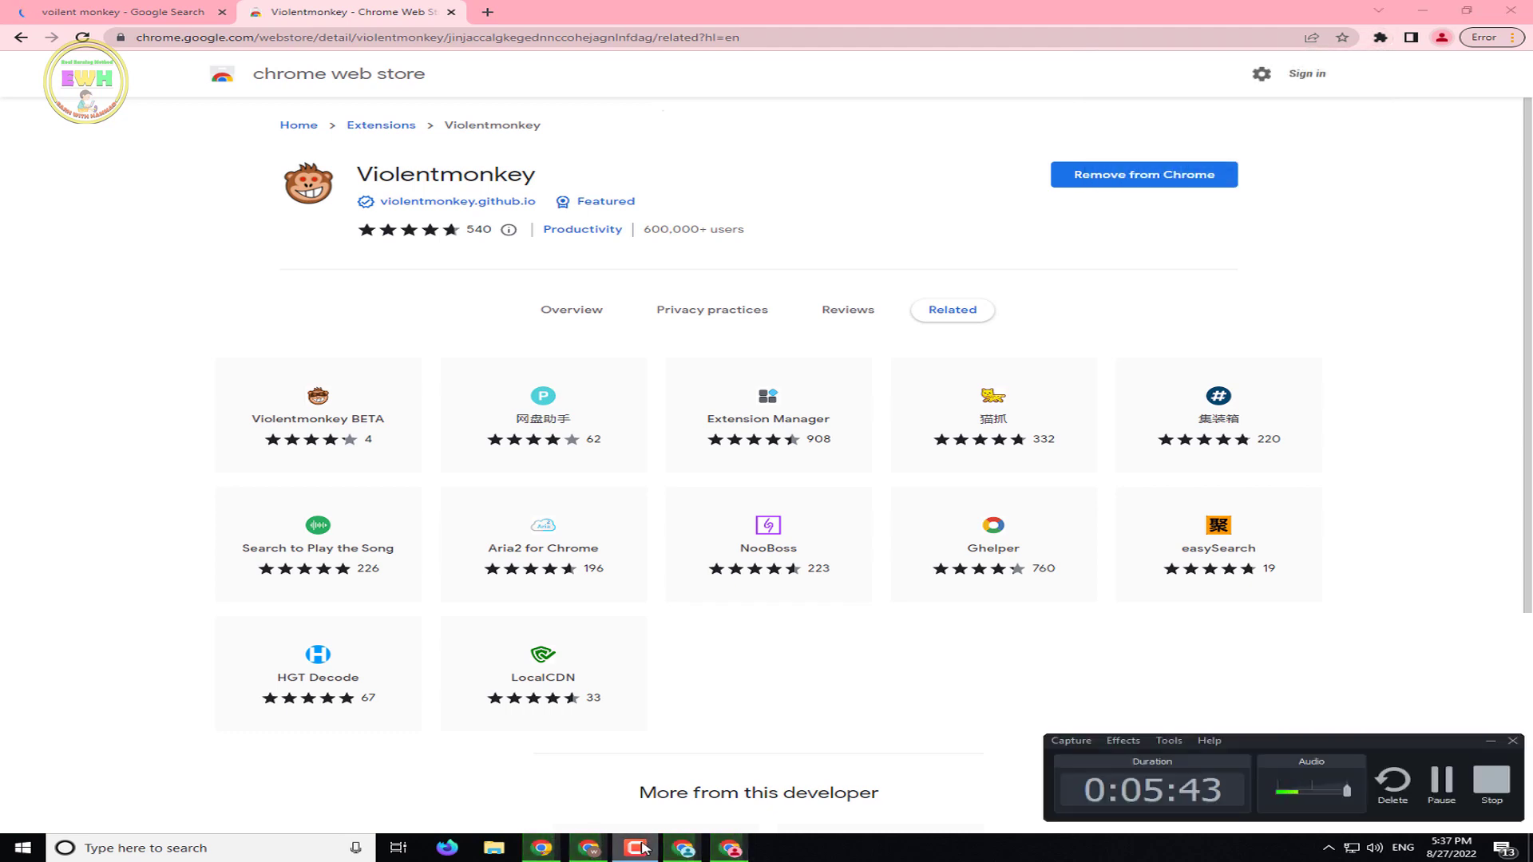
click(644, 848)
click(1381, 38)
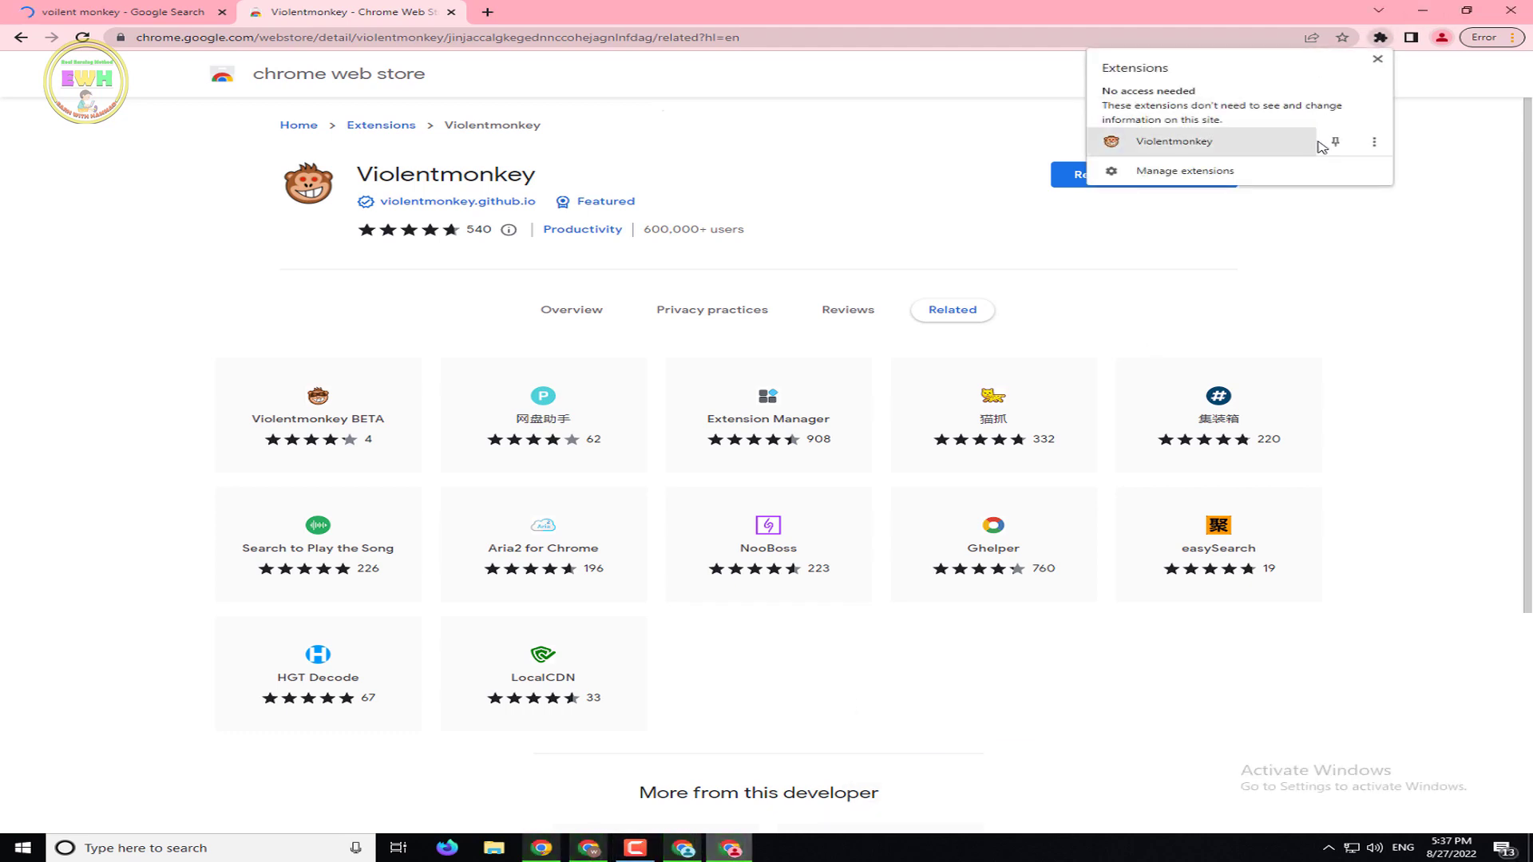
click(1336, 144)
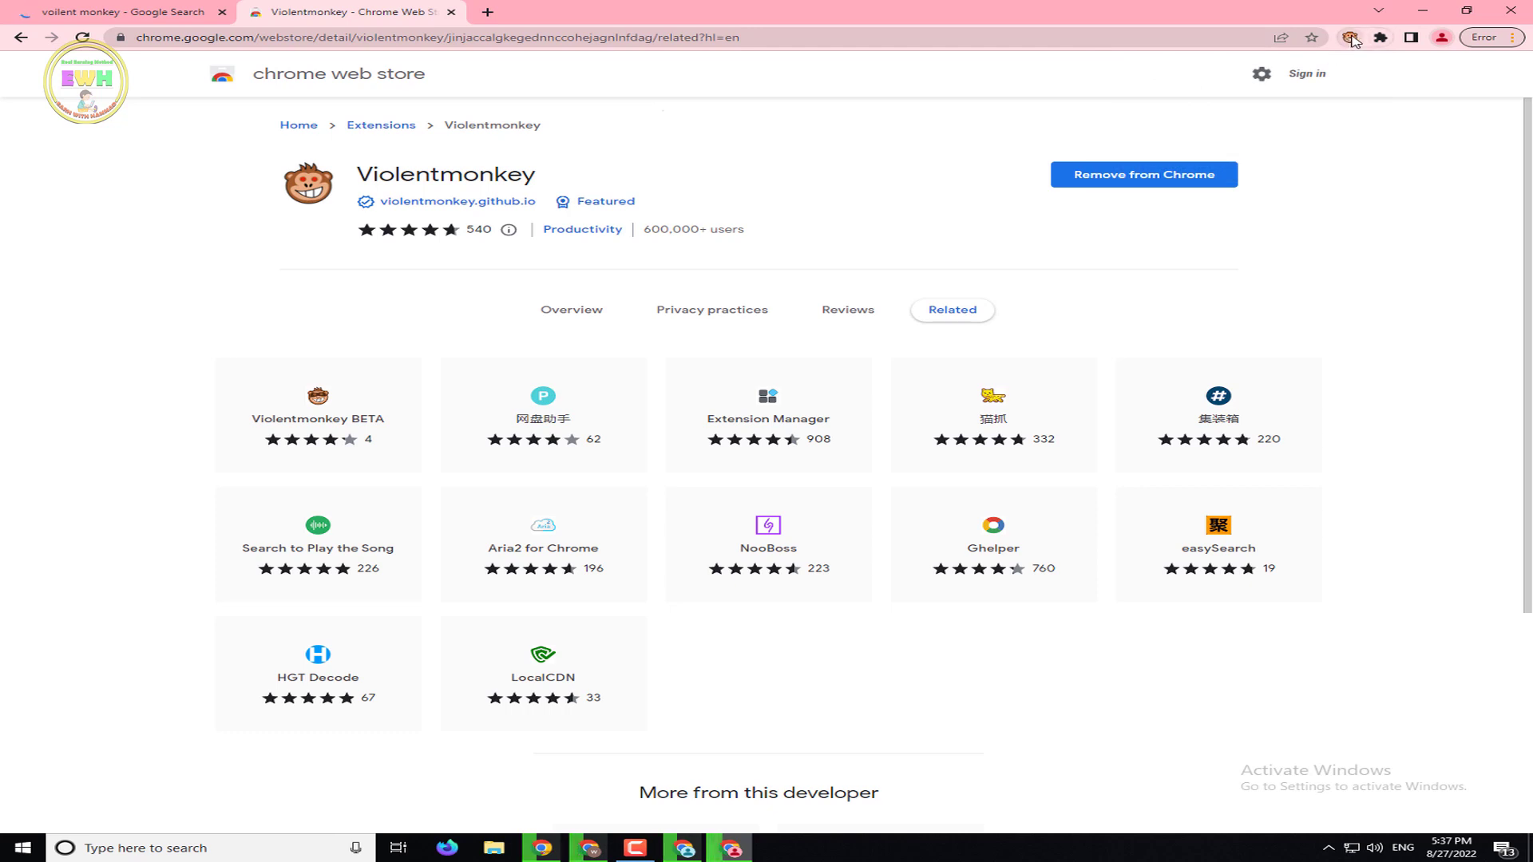
click(452, 12)
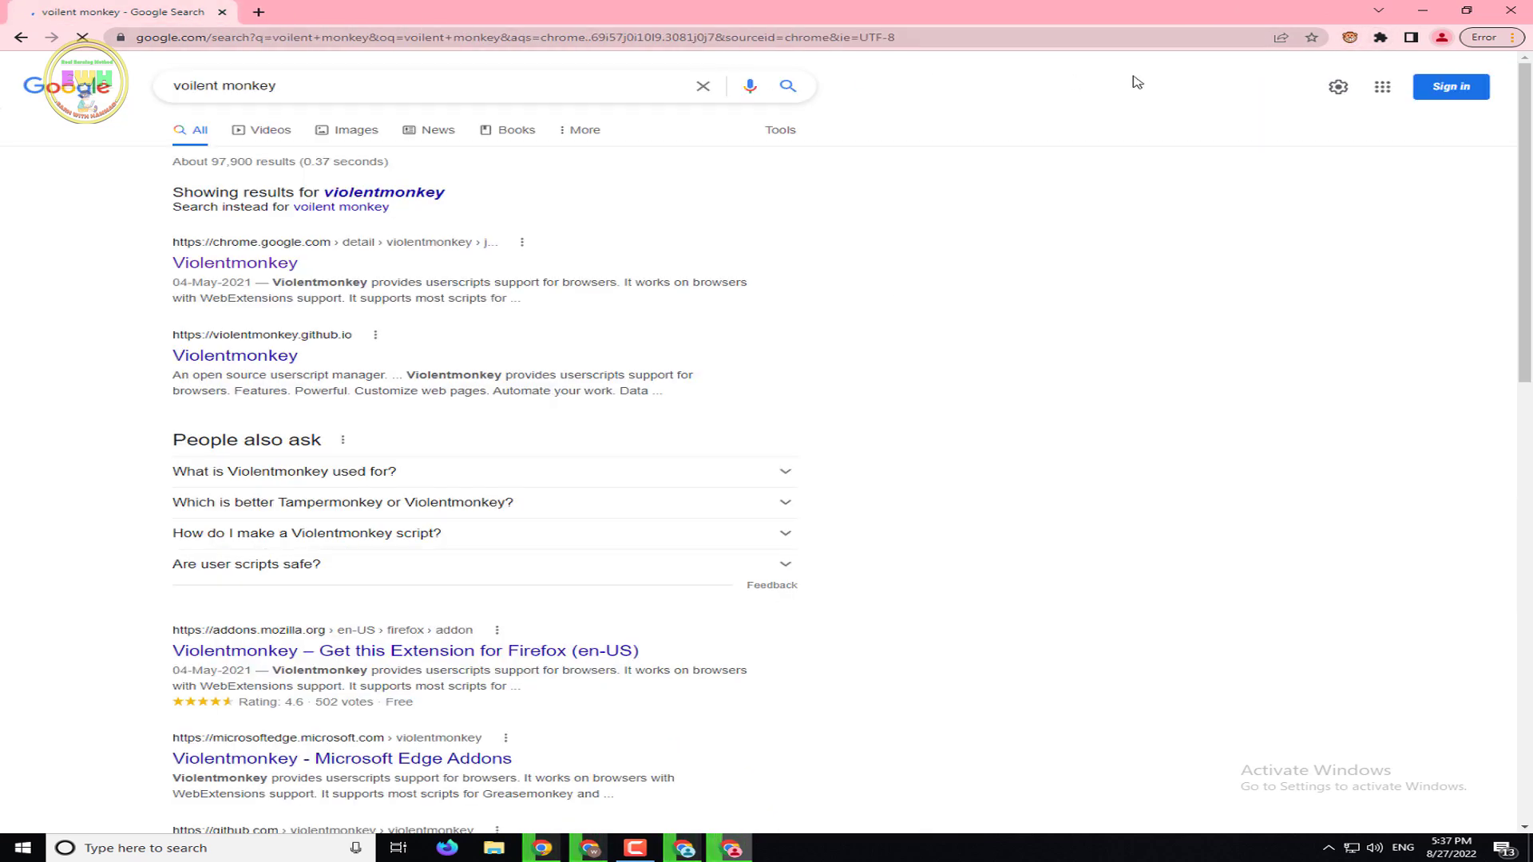
Create a new Violentmonkey script for google.com, then return to the Google Search tab
click(1351, 39)
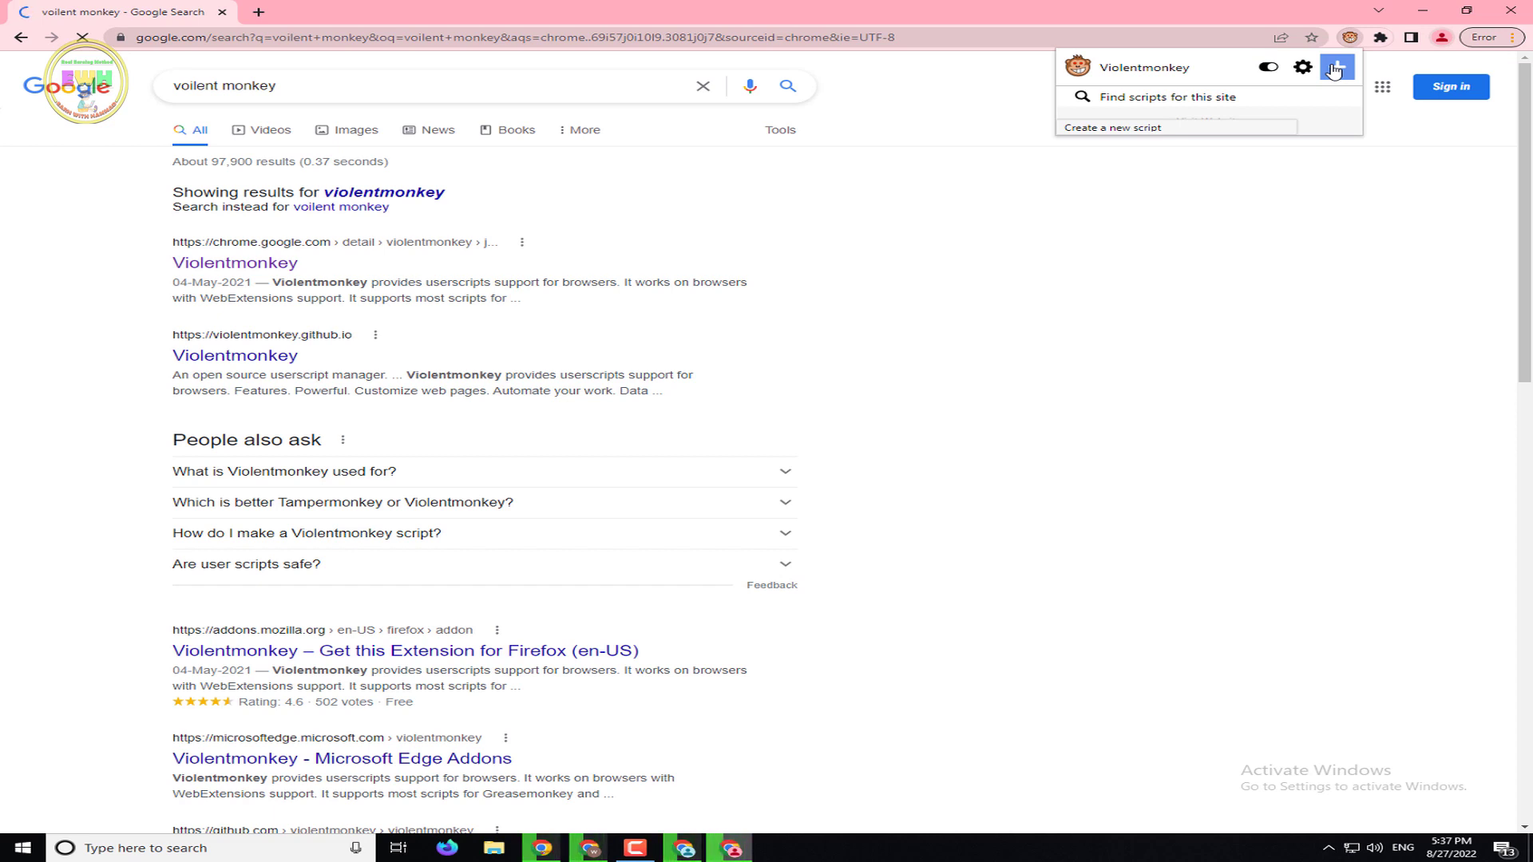
click(1335, 71)
drag(429, 339, 4, 48)
click(131, 6)
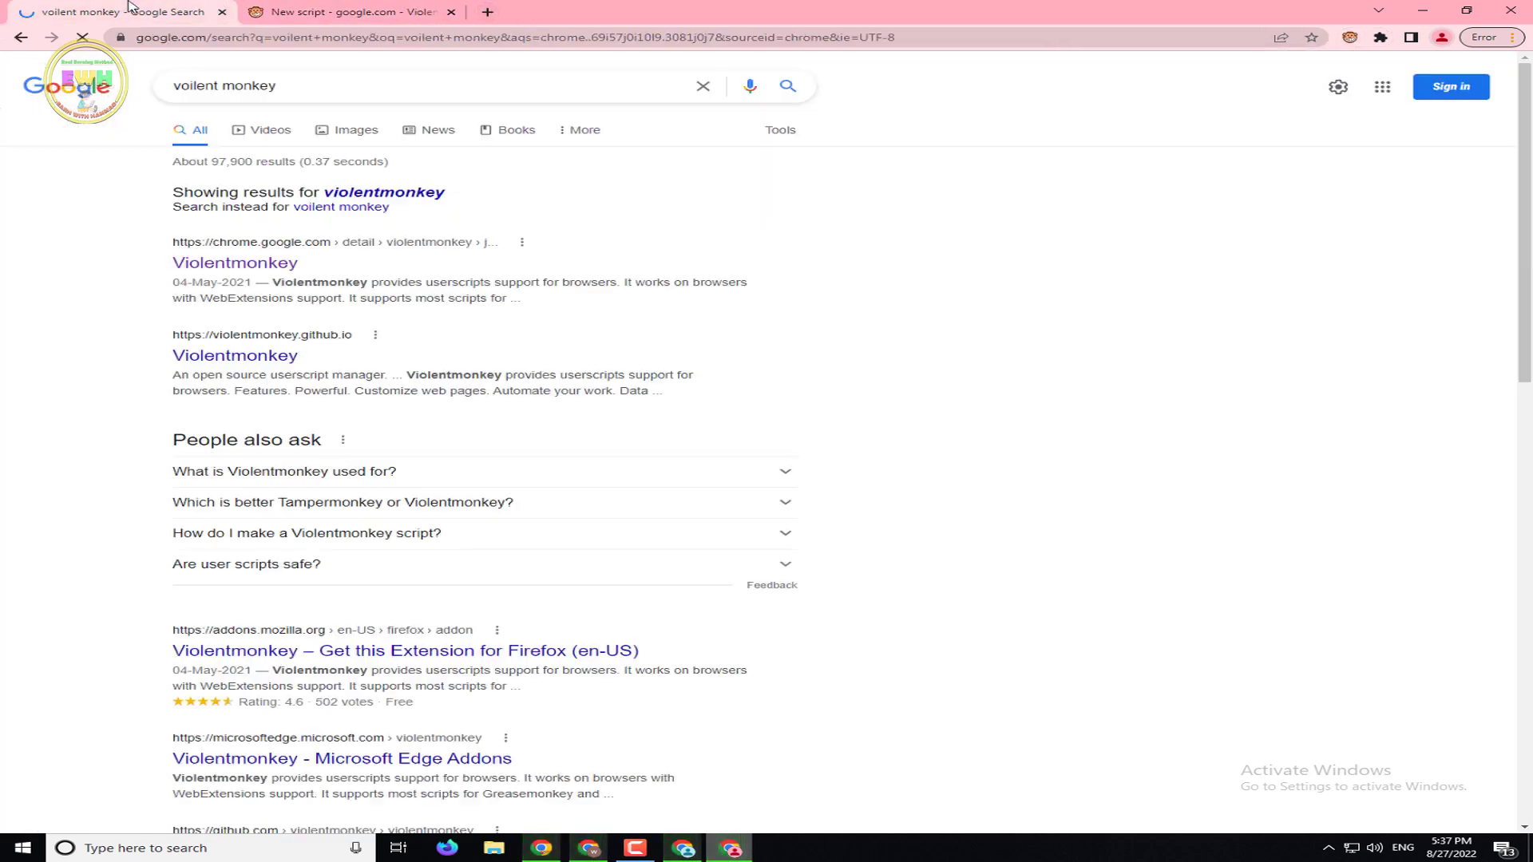
Search Google for 'auto clear browsing data'
drag(316, 91, 131, 88)
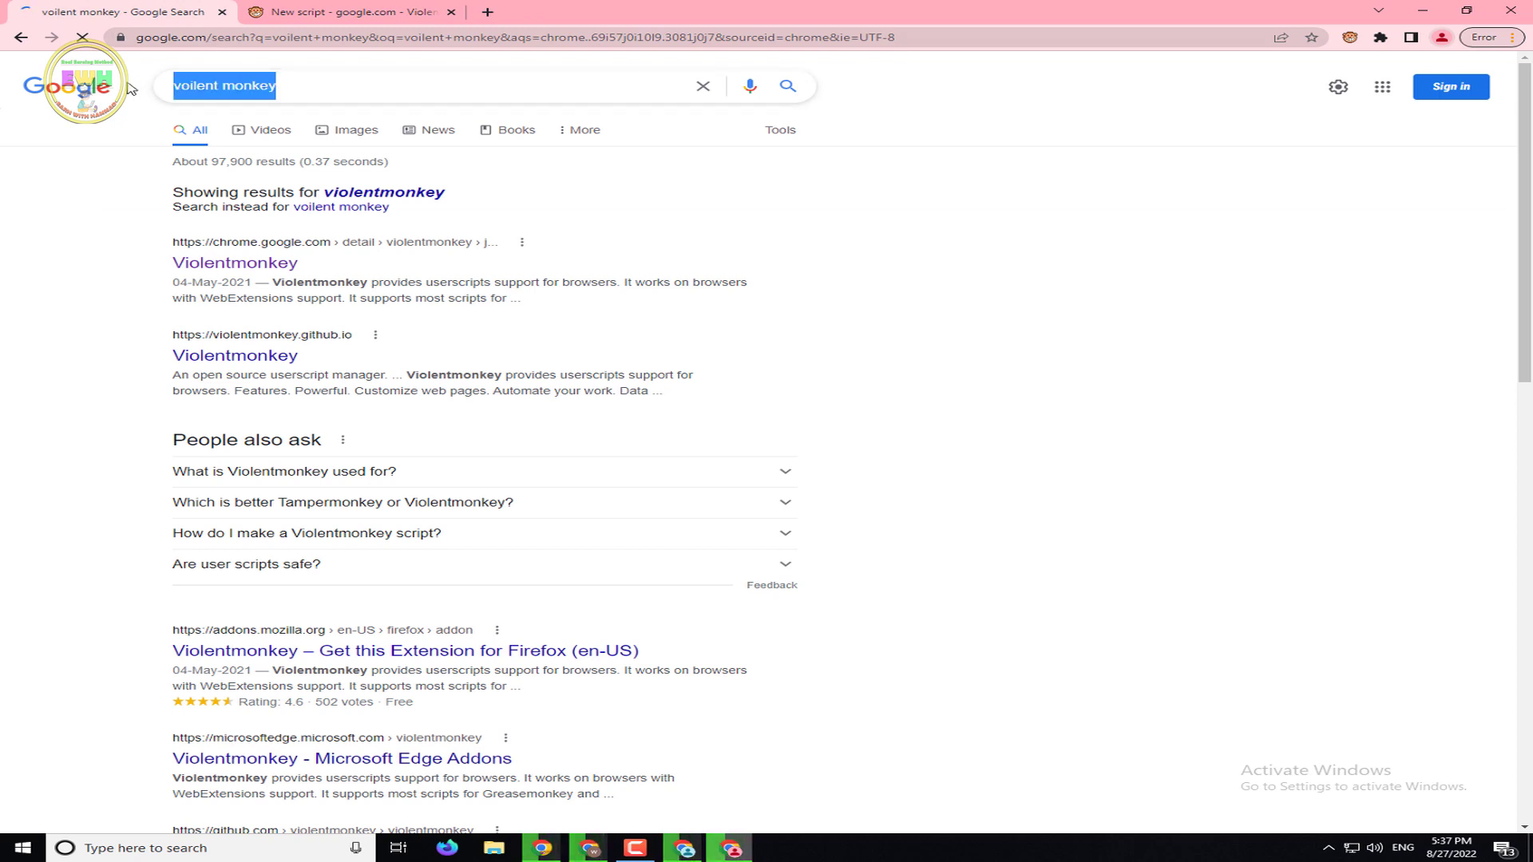
text(clear)
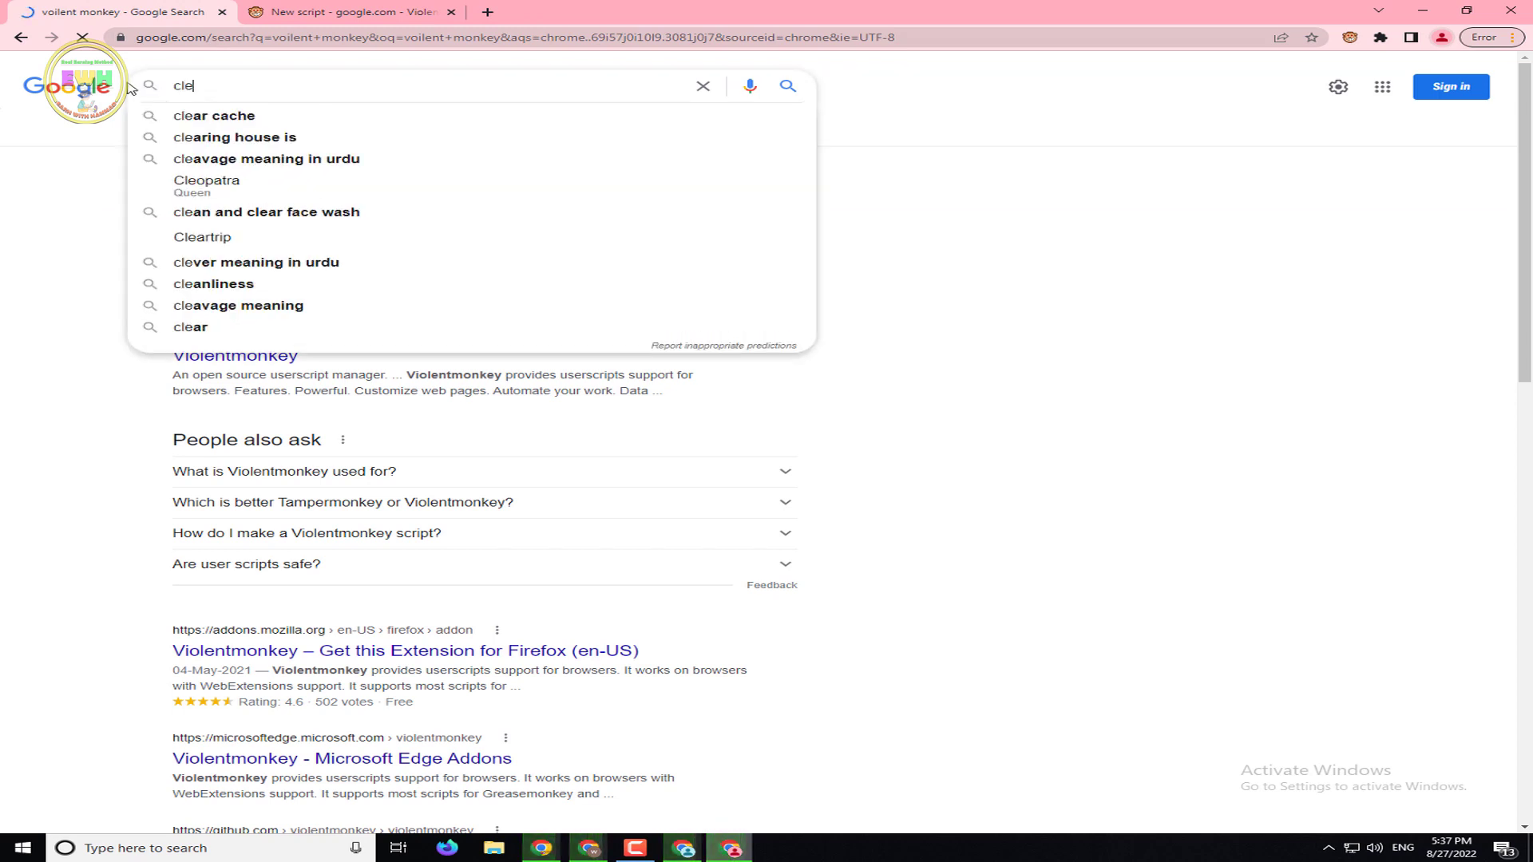
key(BackSpace)
key(BackSpace)
key(BackSpace)
key(BackSpace)
key(BackSpace)
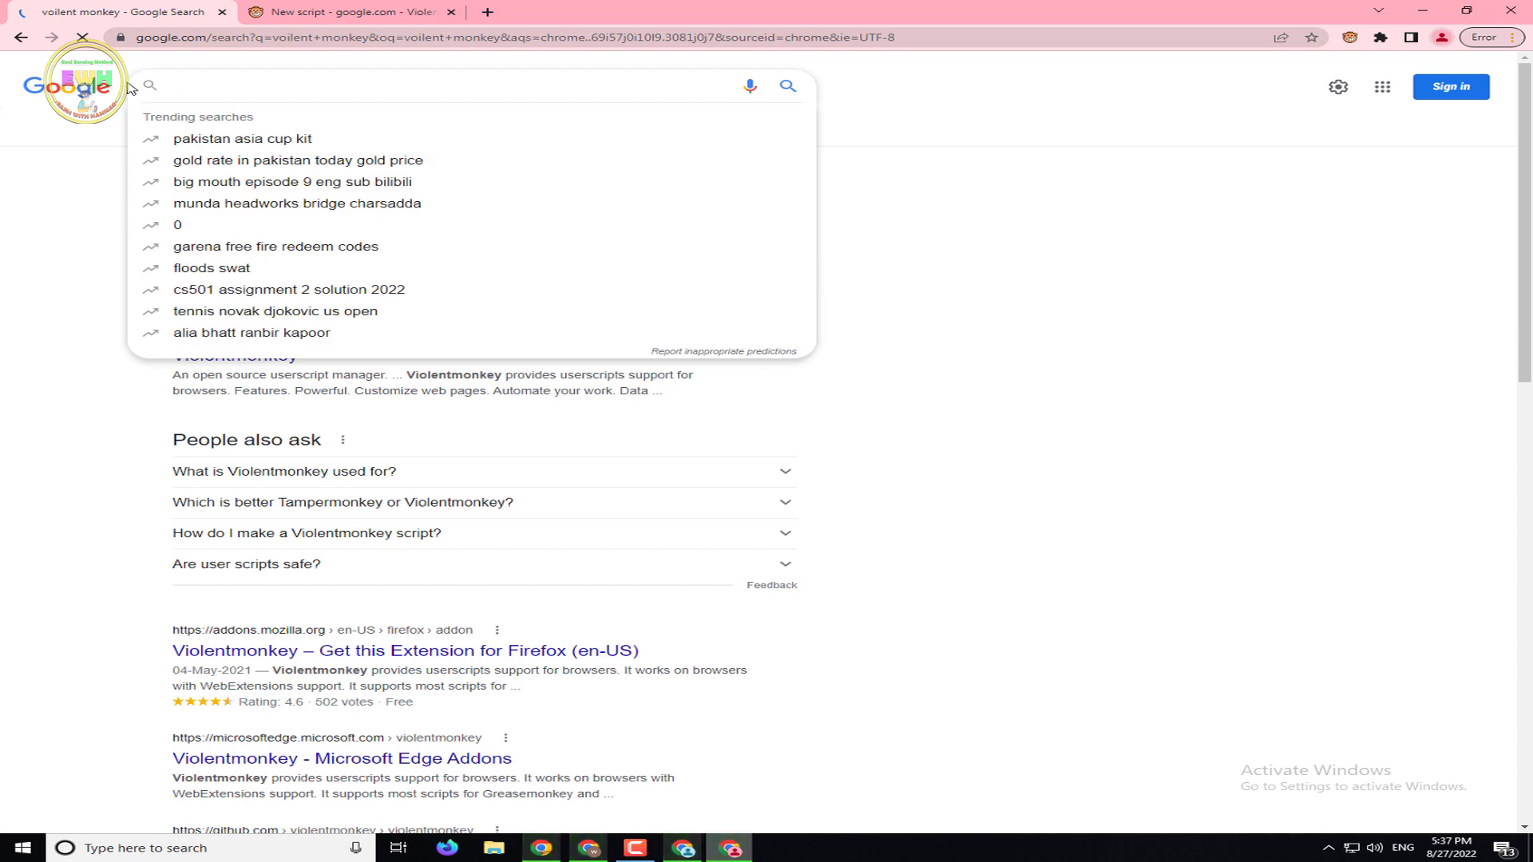
text(auto)
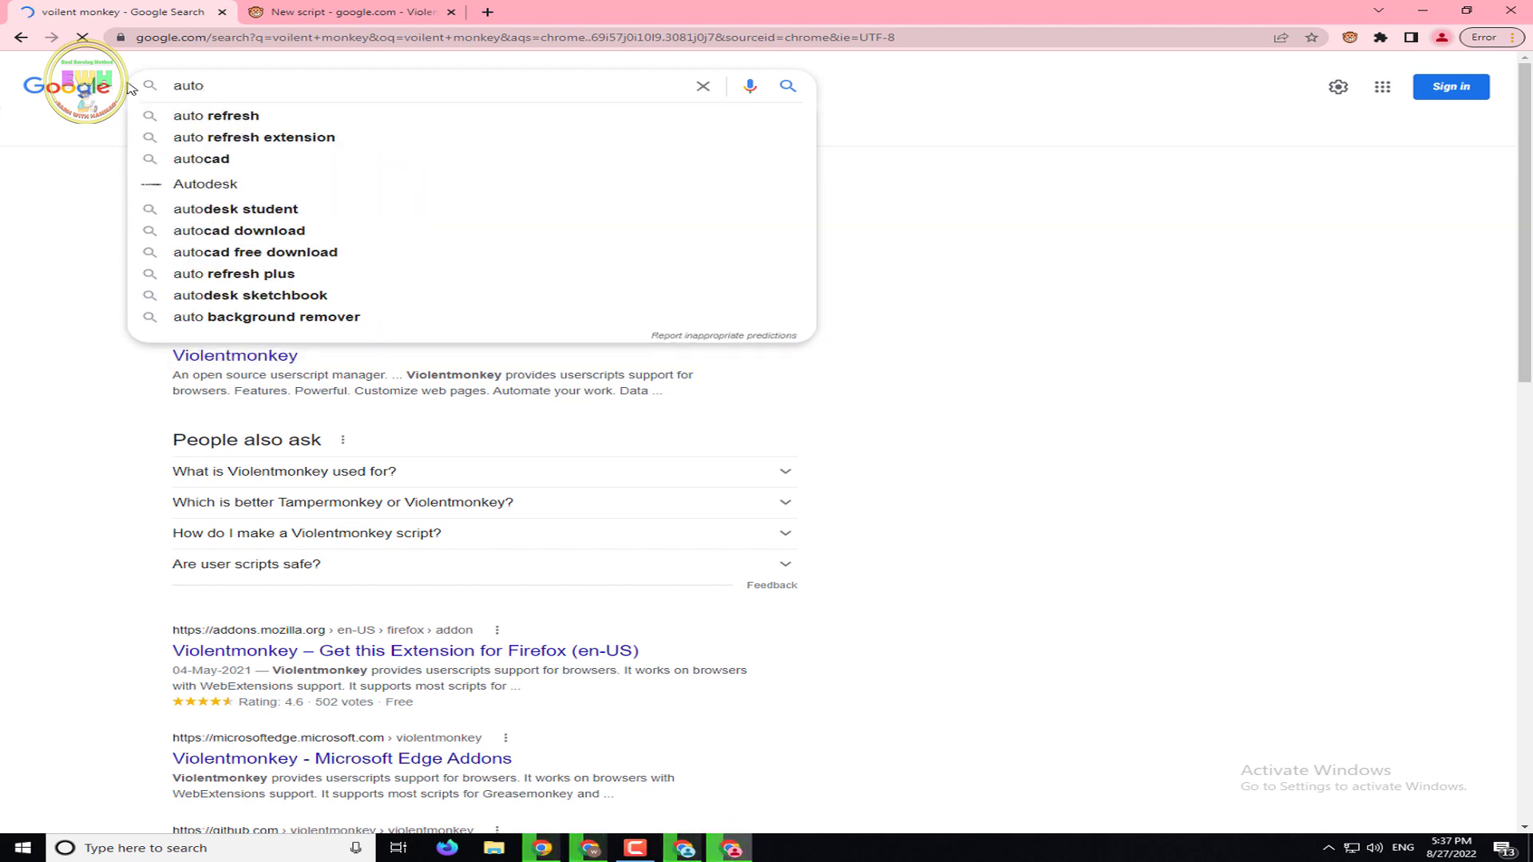
text(clear)
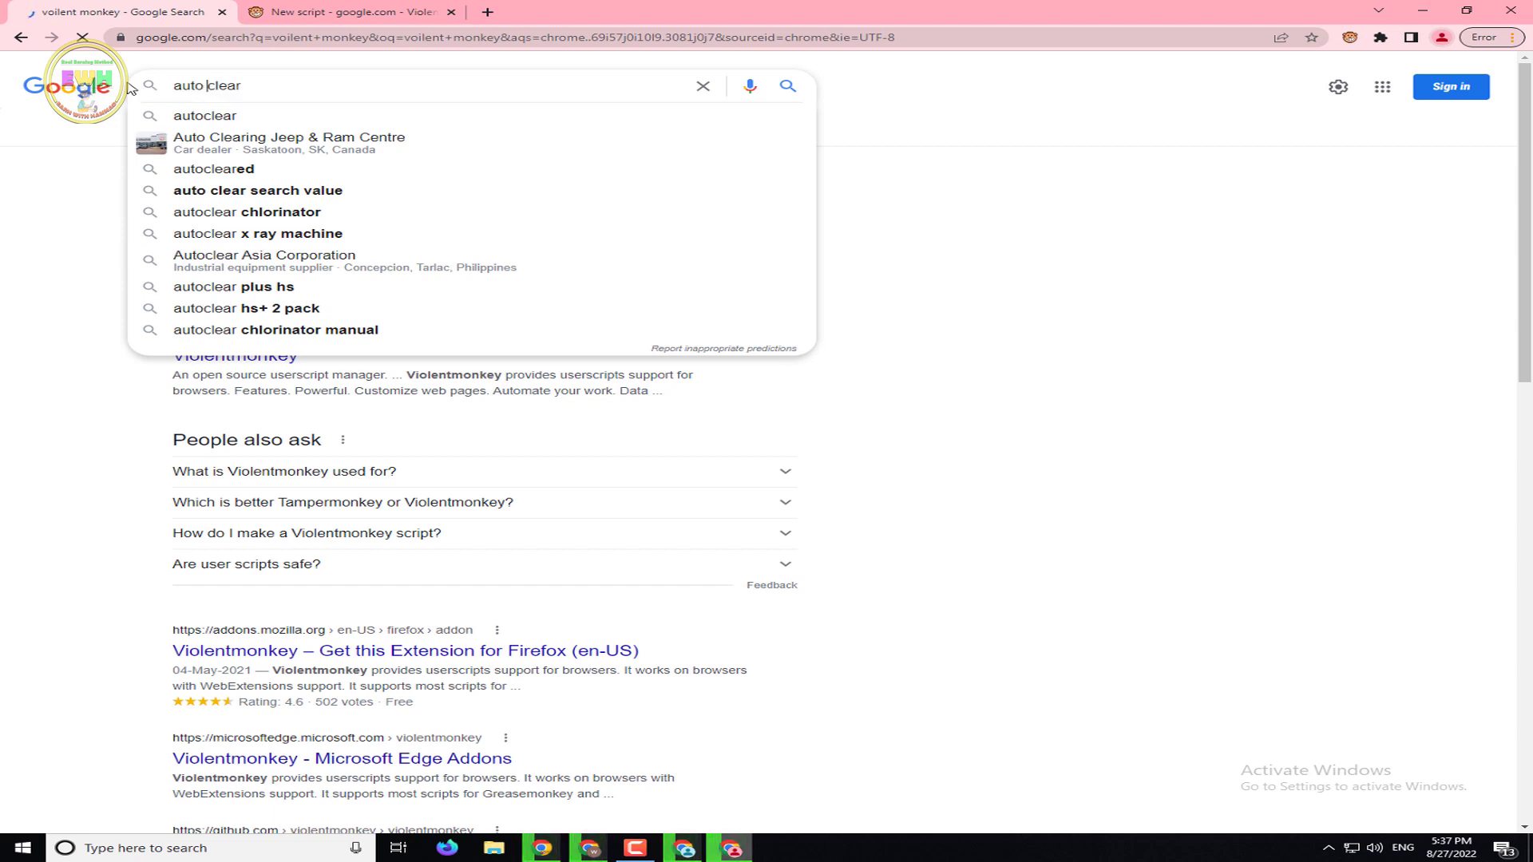
key(Down)
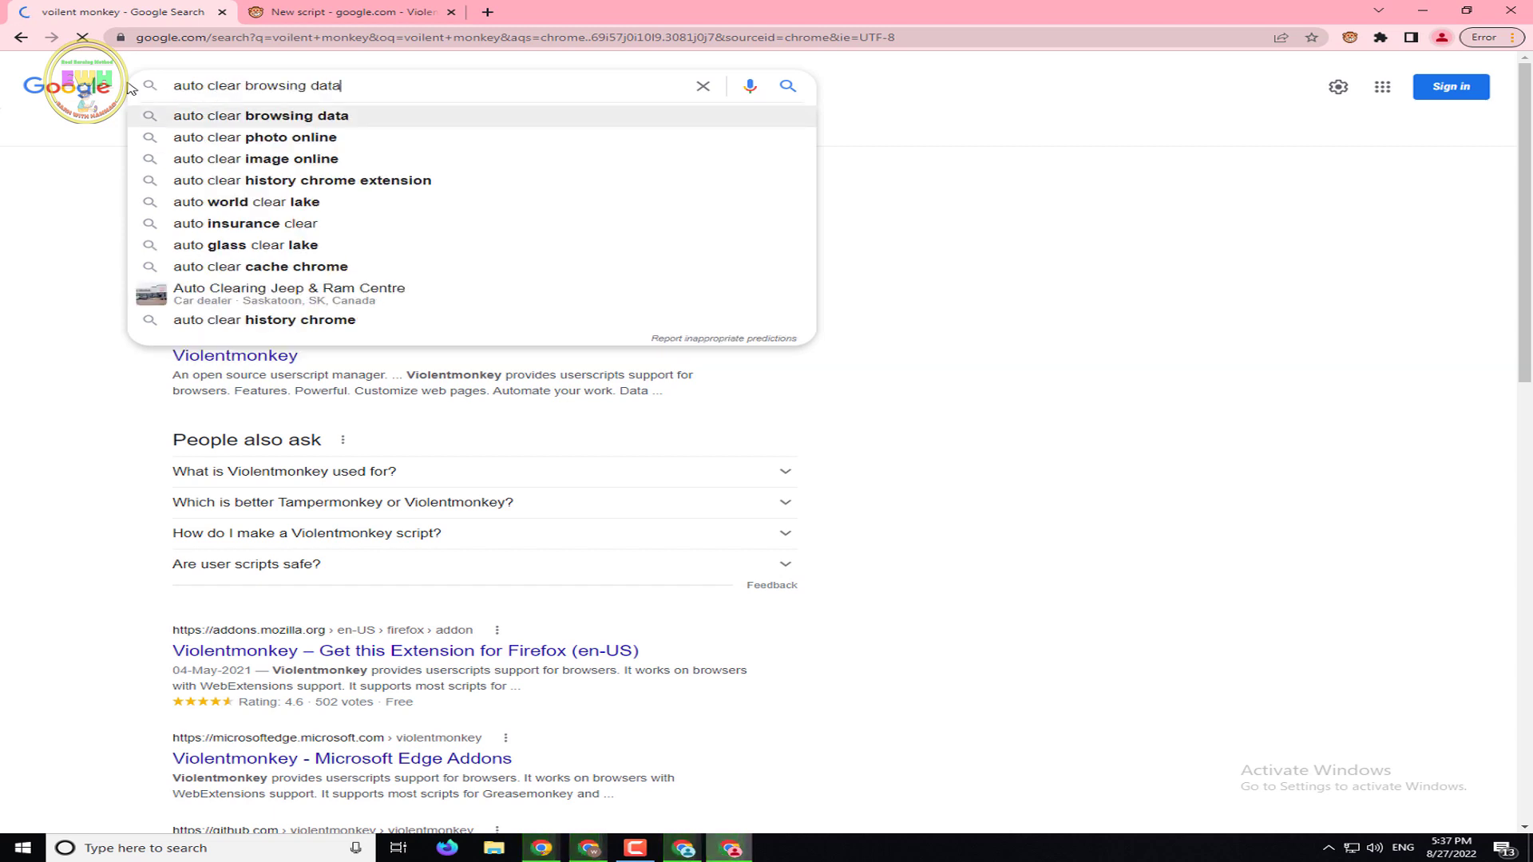
key(Return)
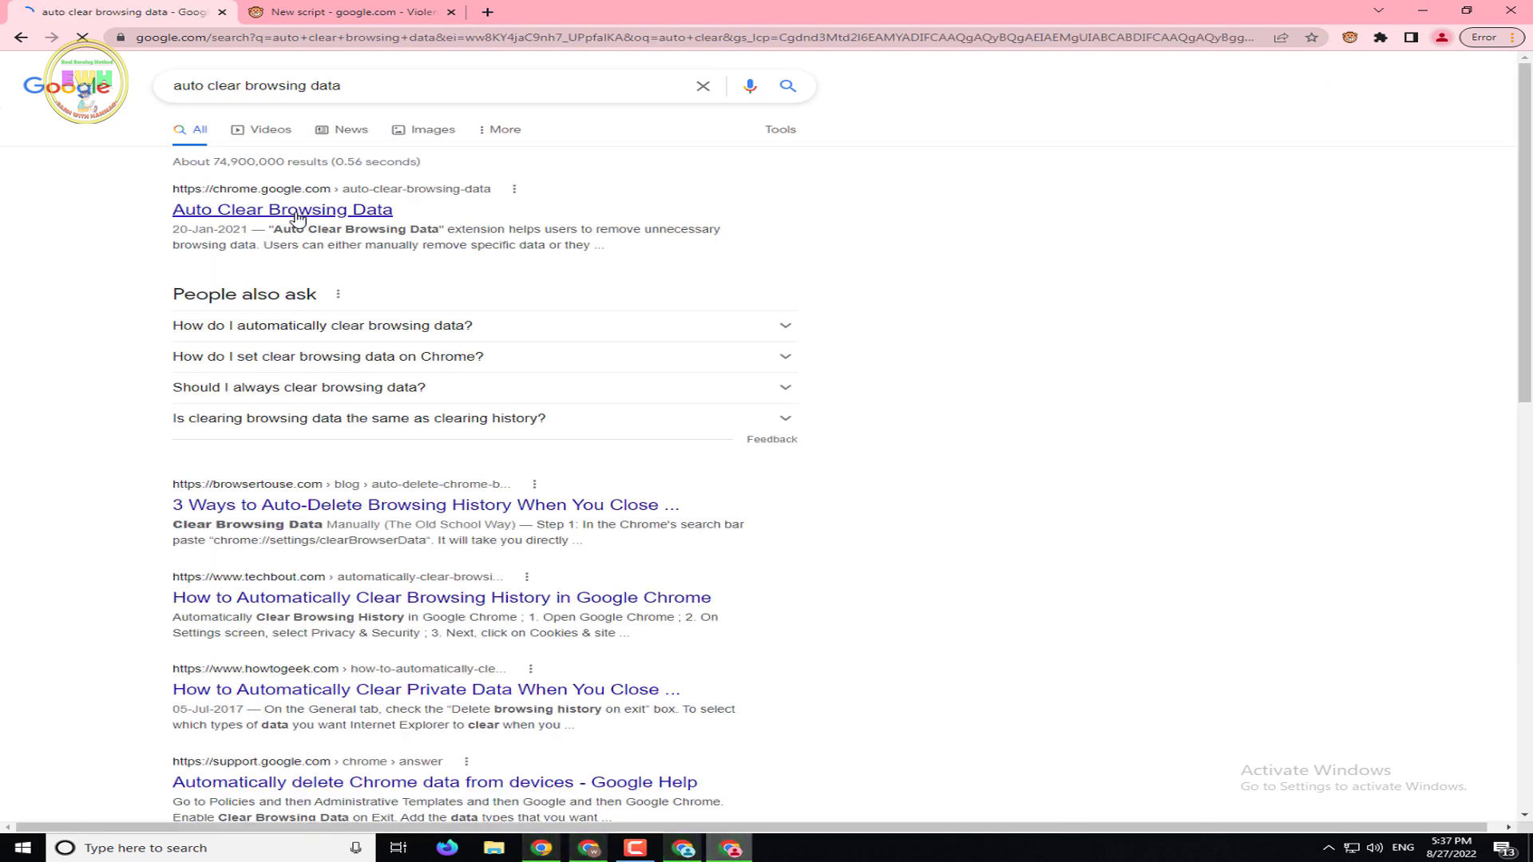
Open the Auto Clear Browsing Data result in a new tab and view it
right_click(297, 212)
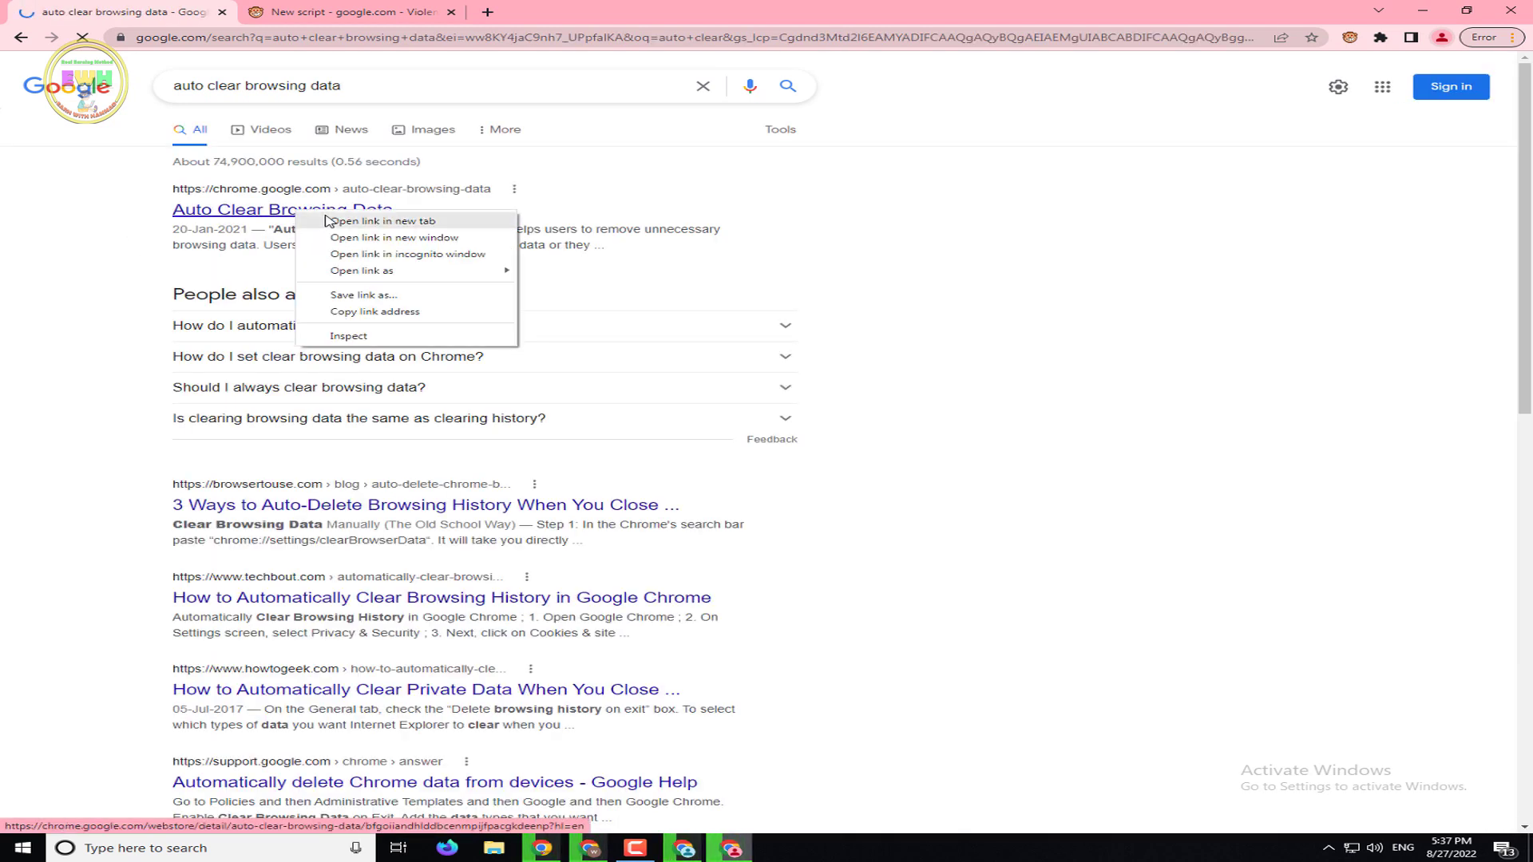
click(326, 221)
click(561, 6)
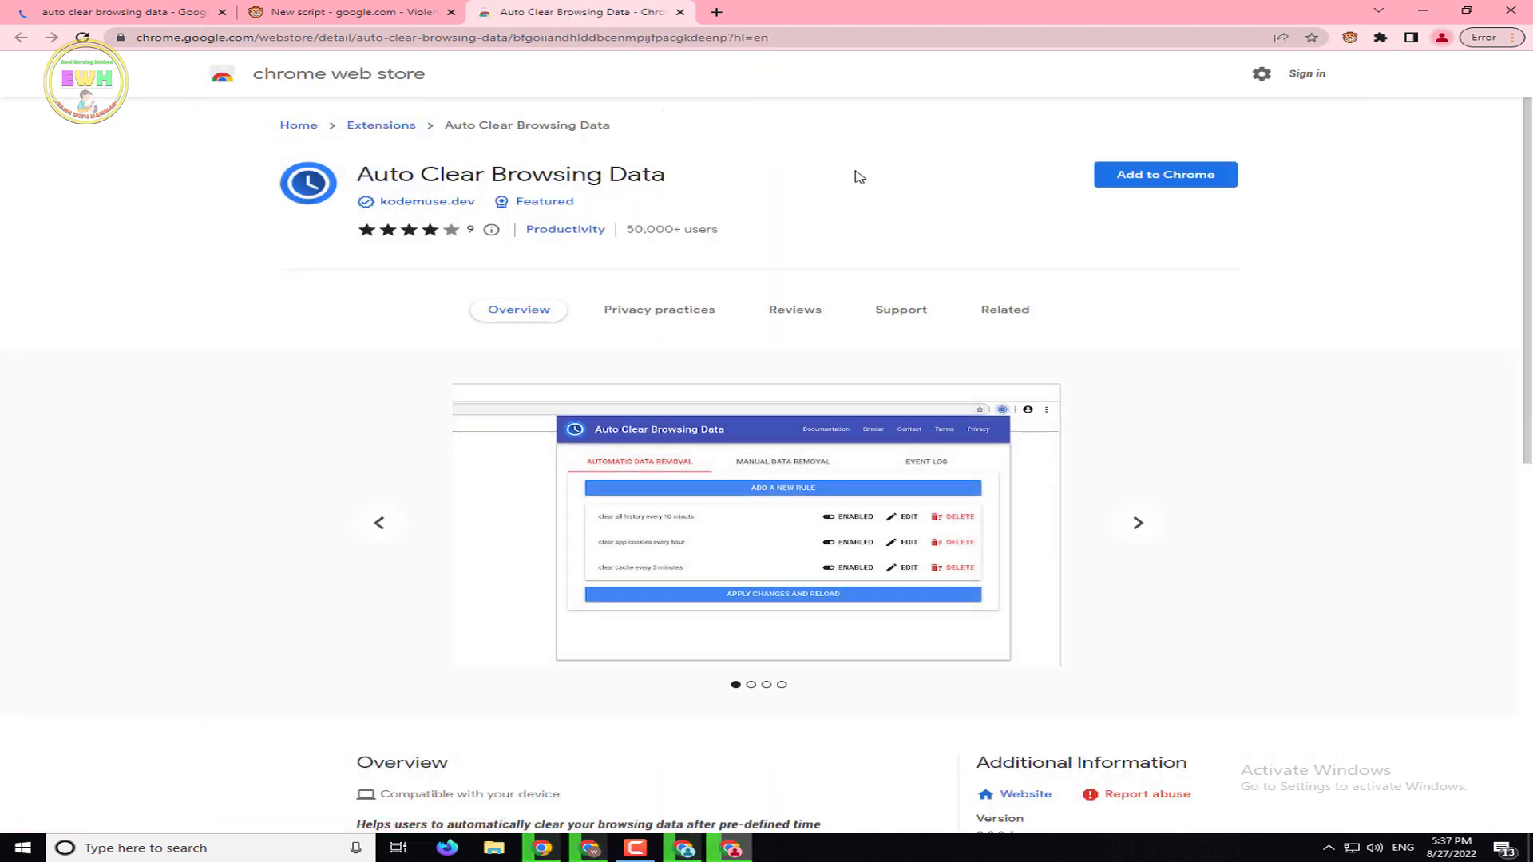
Install and pin Auto Clear Browsing Data, closing stray popups and the store tab
click(1171, 183)
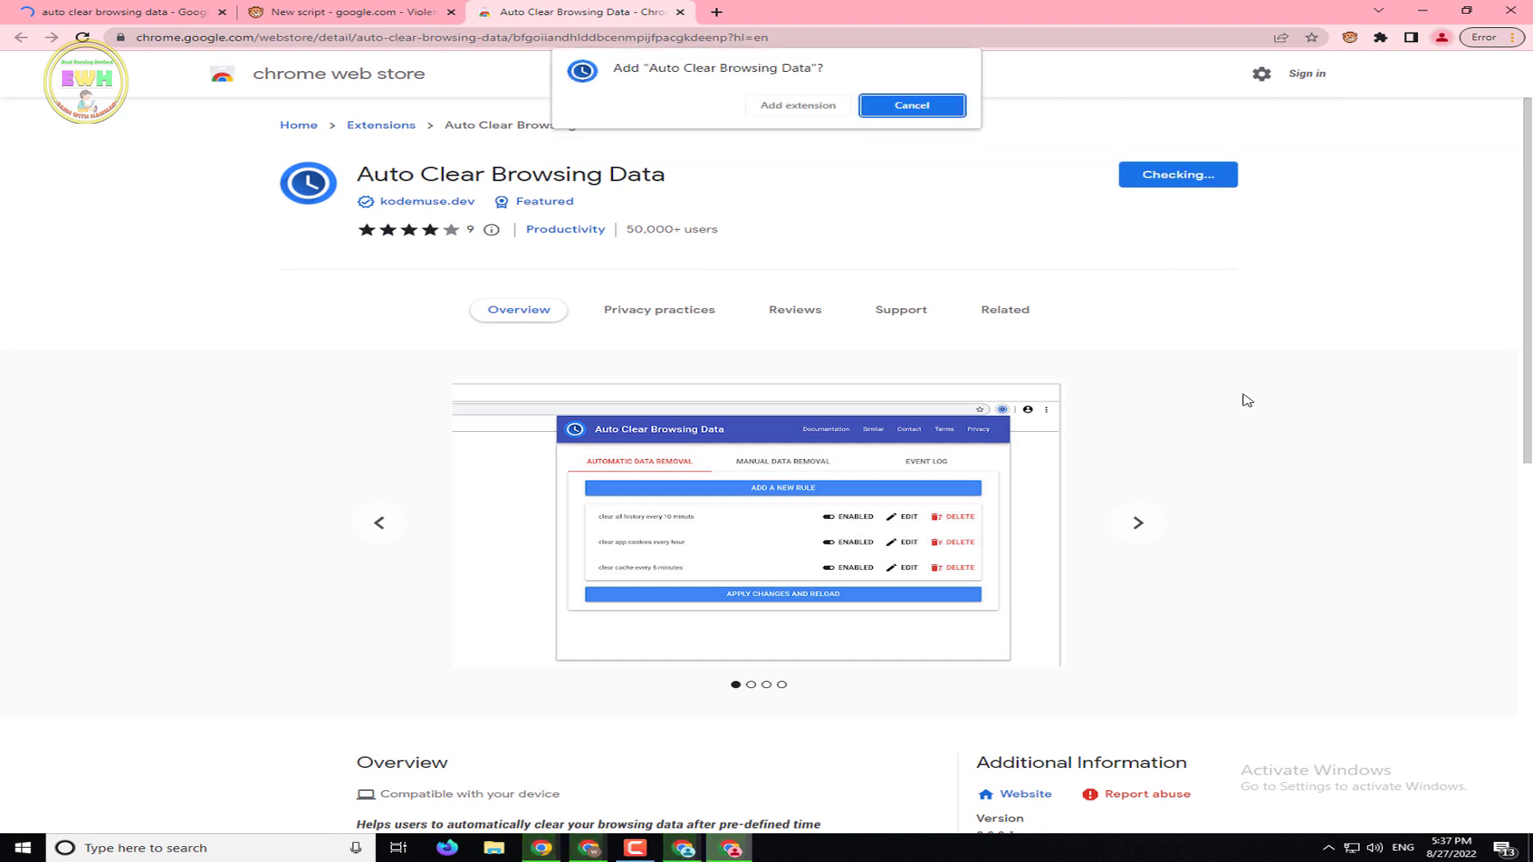
click(828, 110)
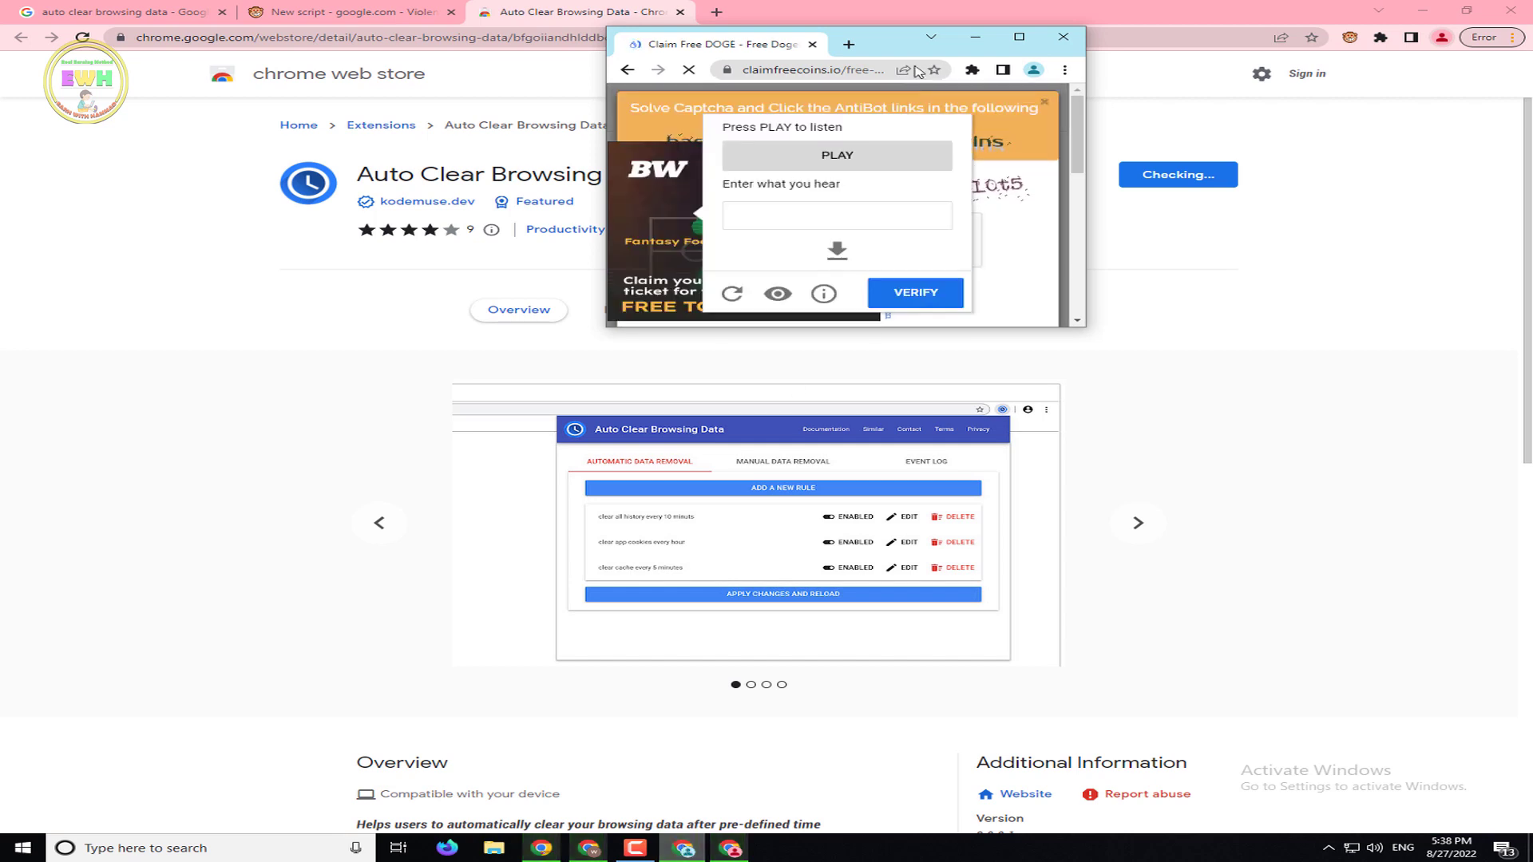
click(1061, 40)
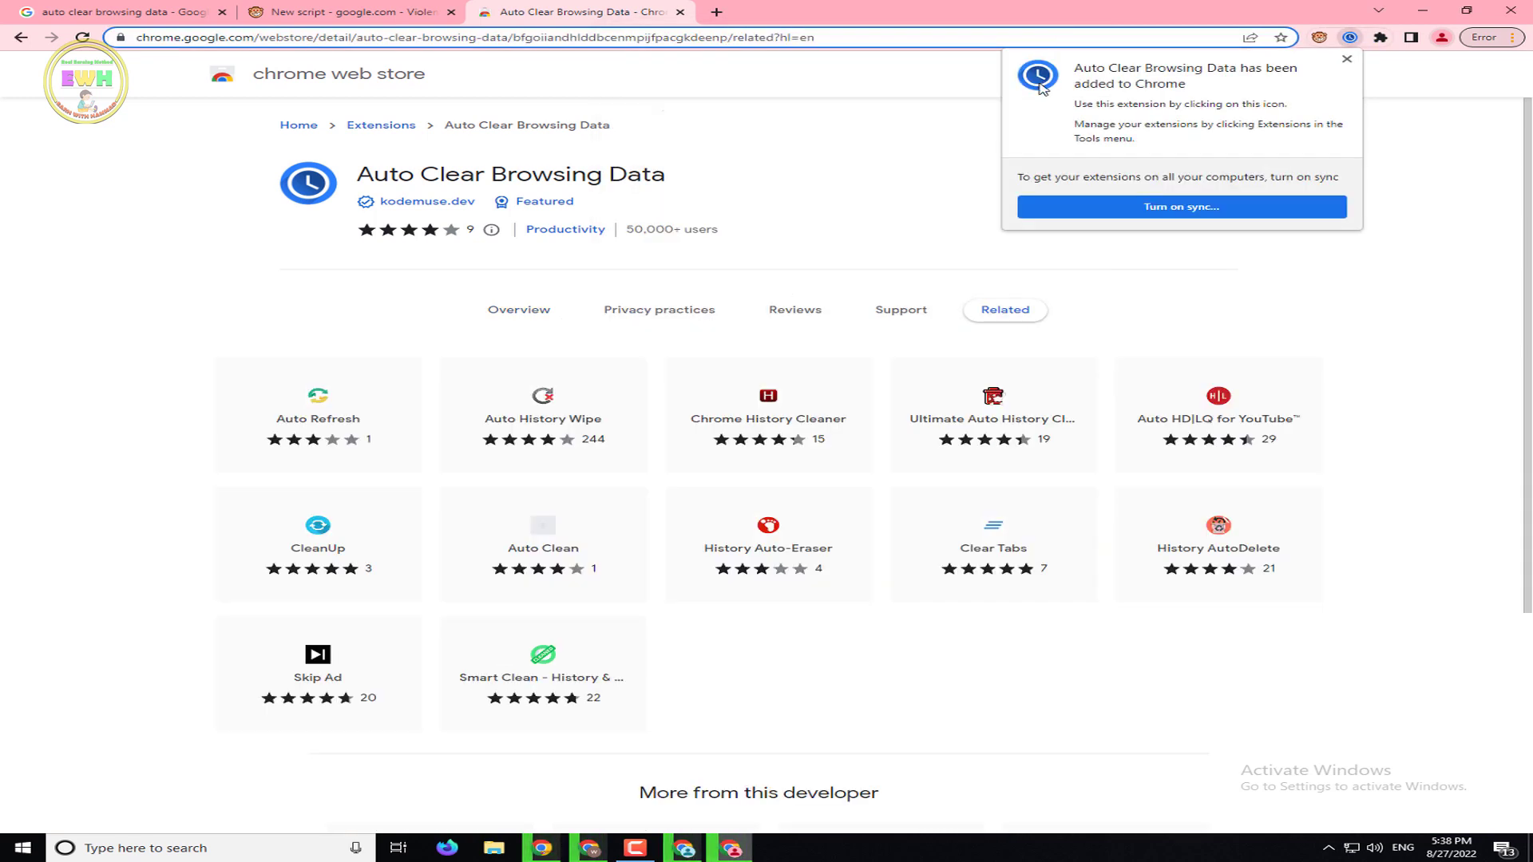
click(1380, 37)
click(1341, 144)
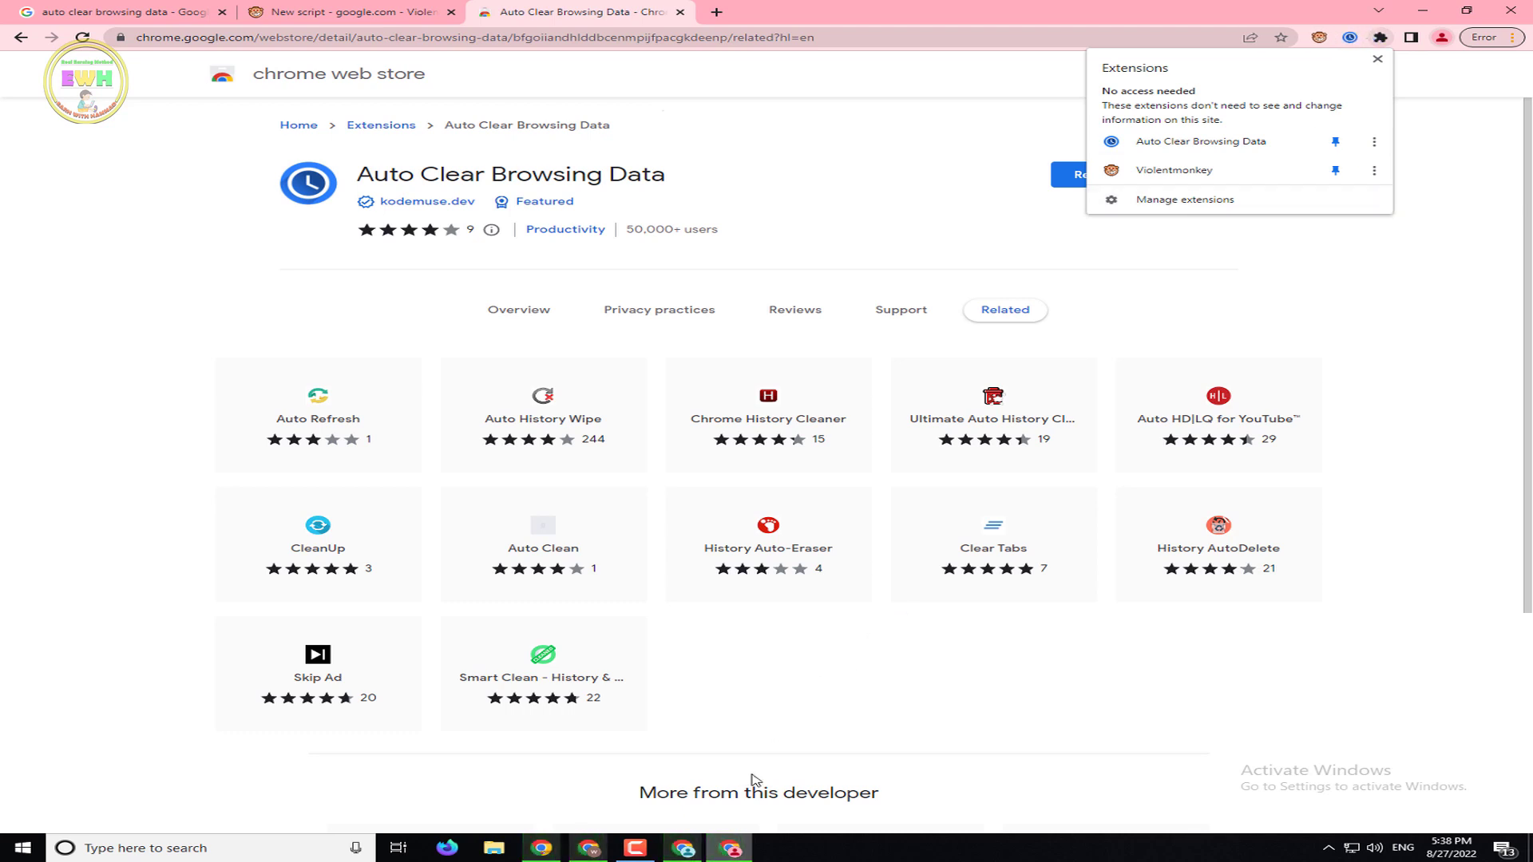
click(685, 850)
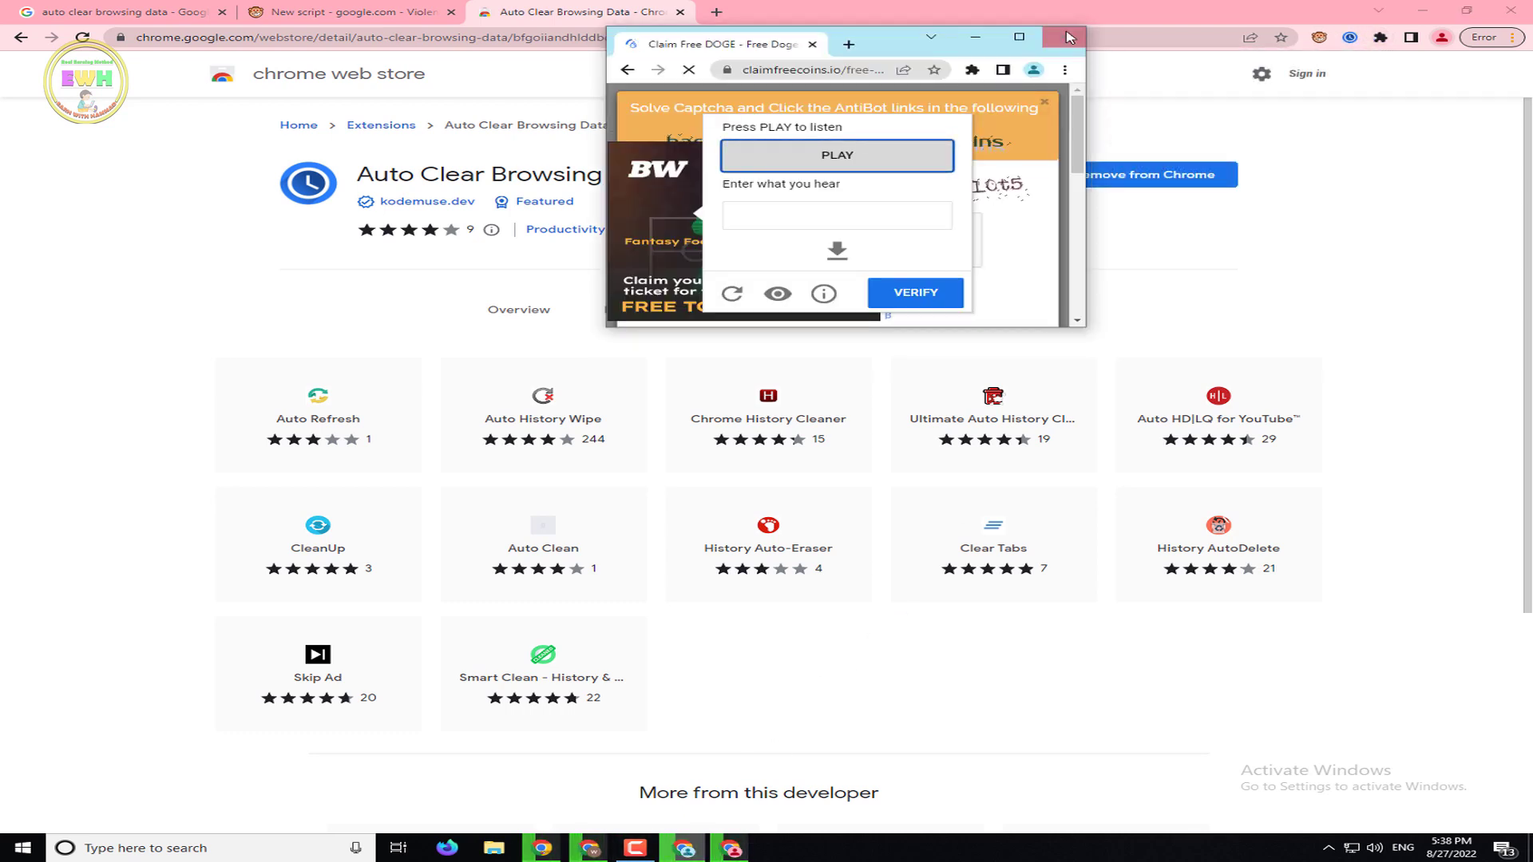
click(1074, 33)
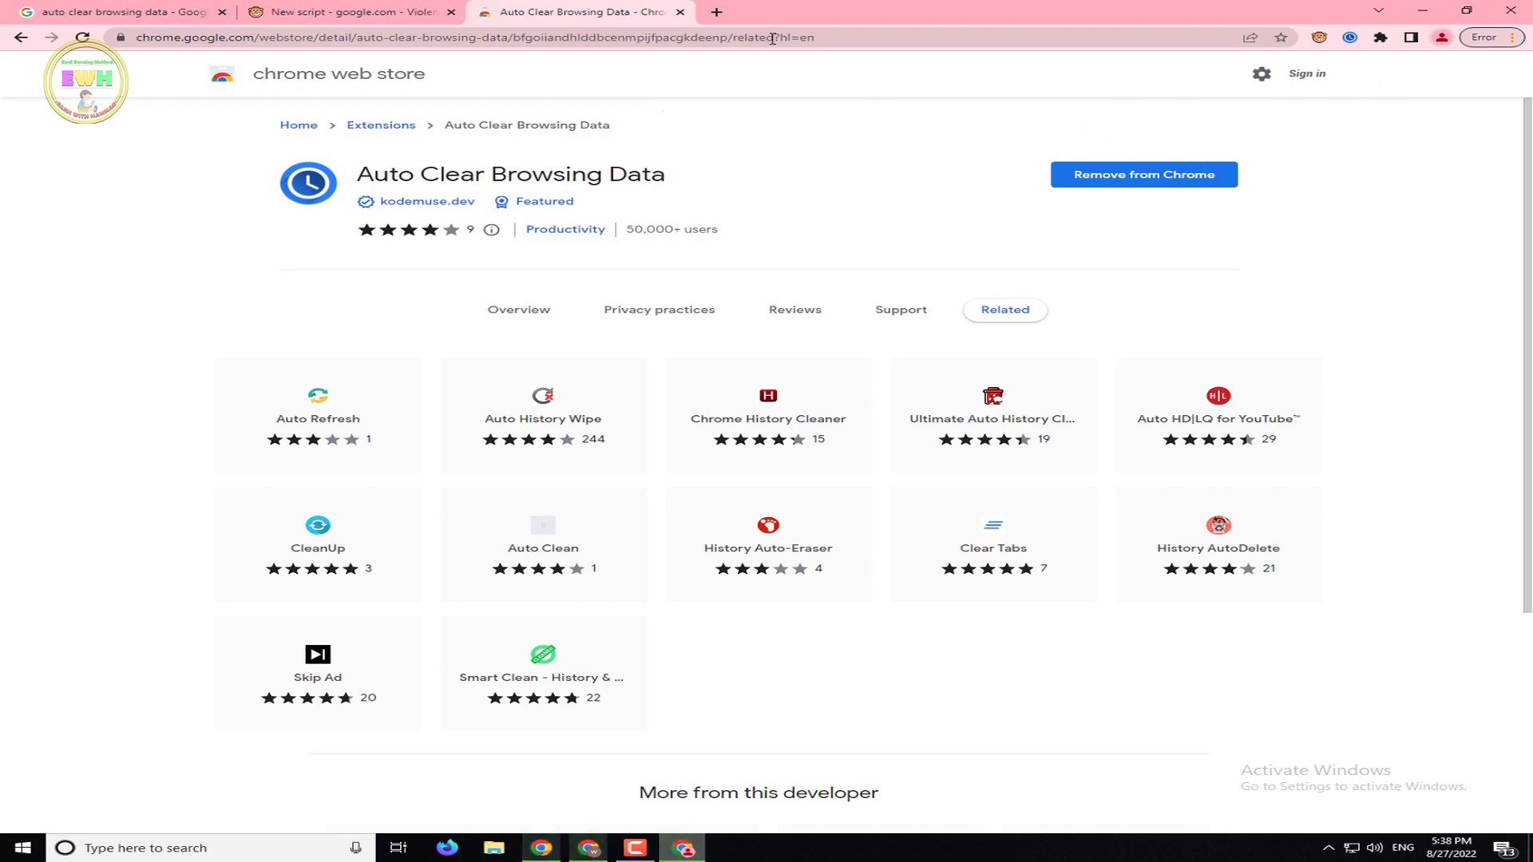
click(680, 12)
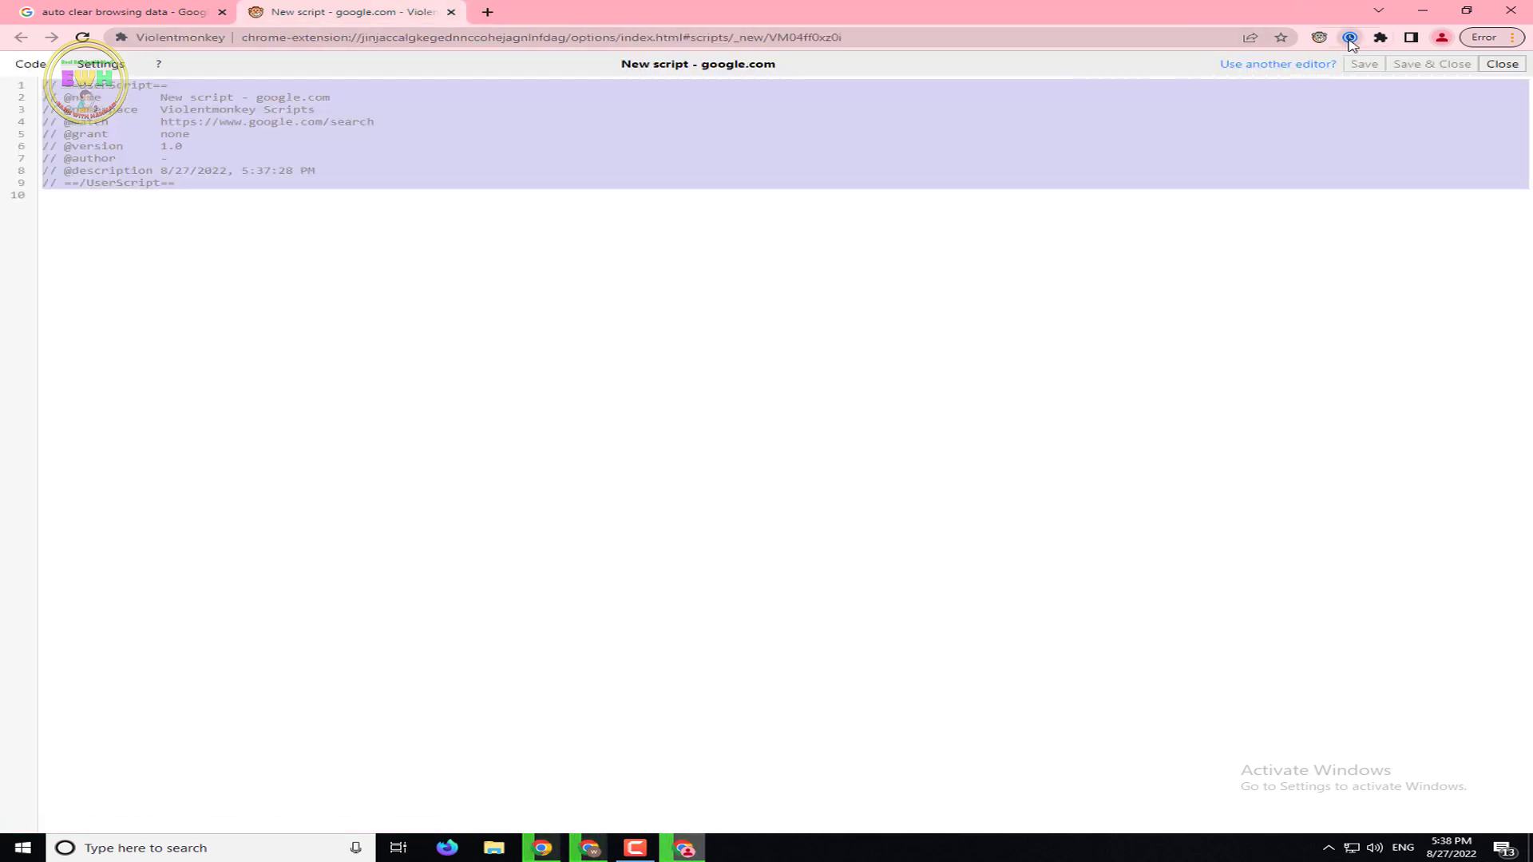
In a new tab, open the extension's panel and view the new-task form without saving
click(1349, 37)
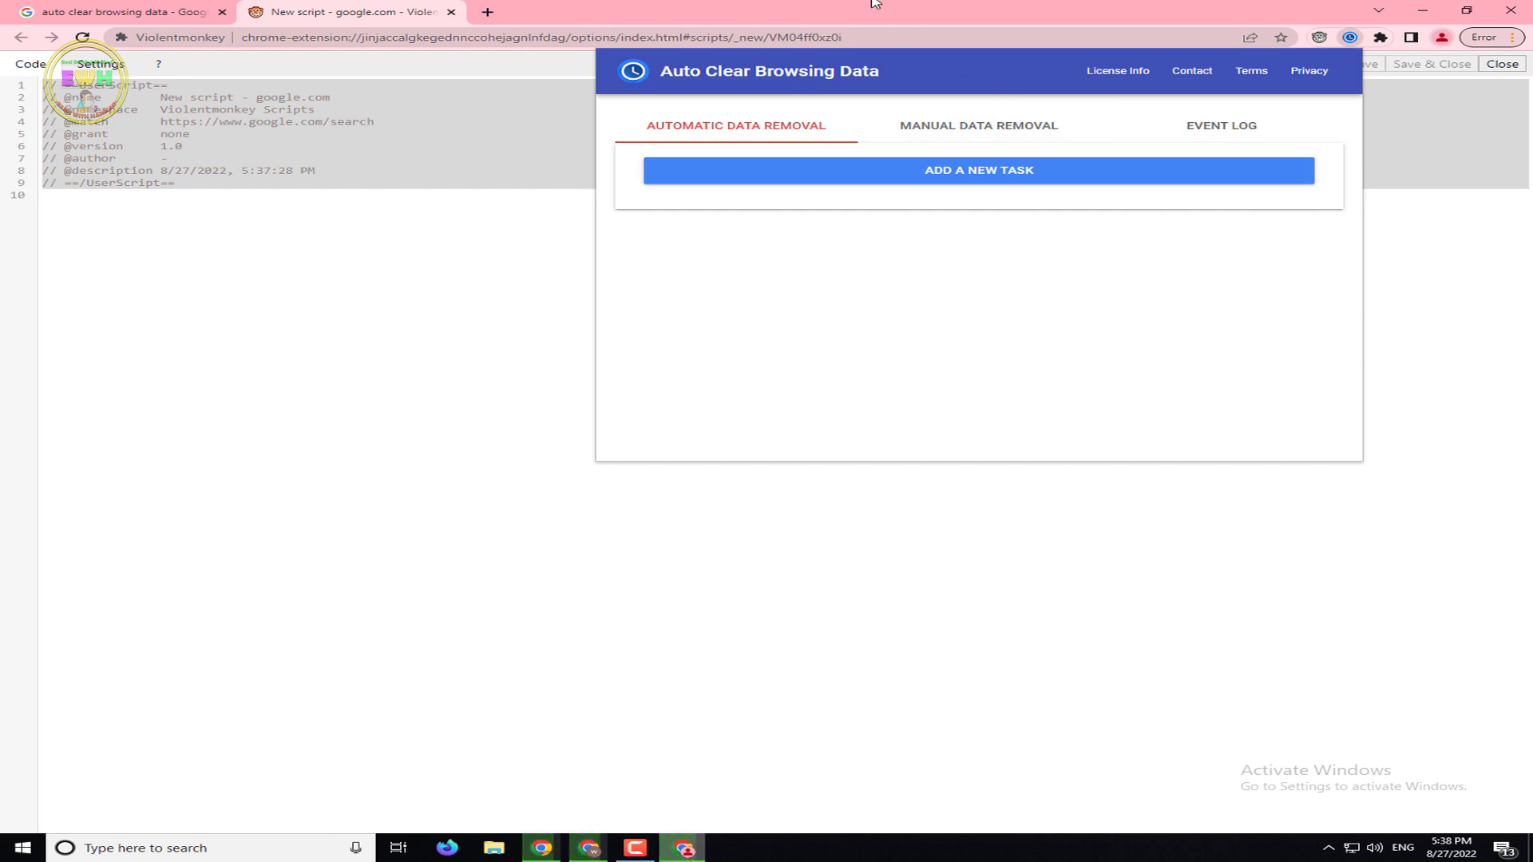
key(ctrl+t)
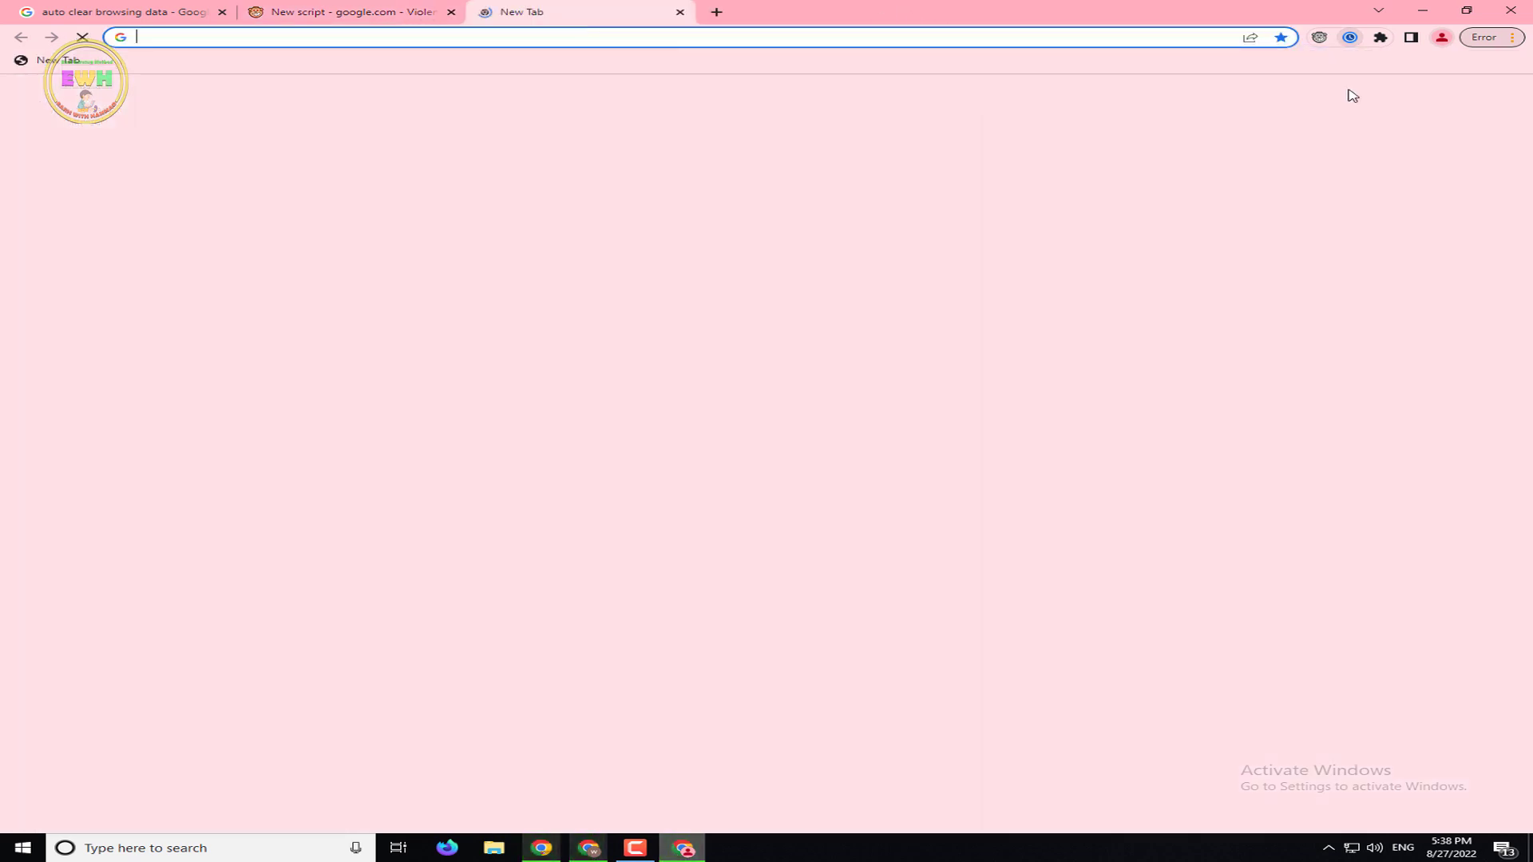
click(1350, 38)
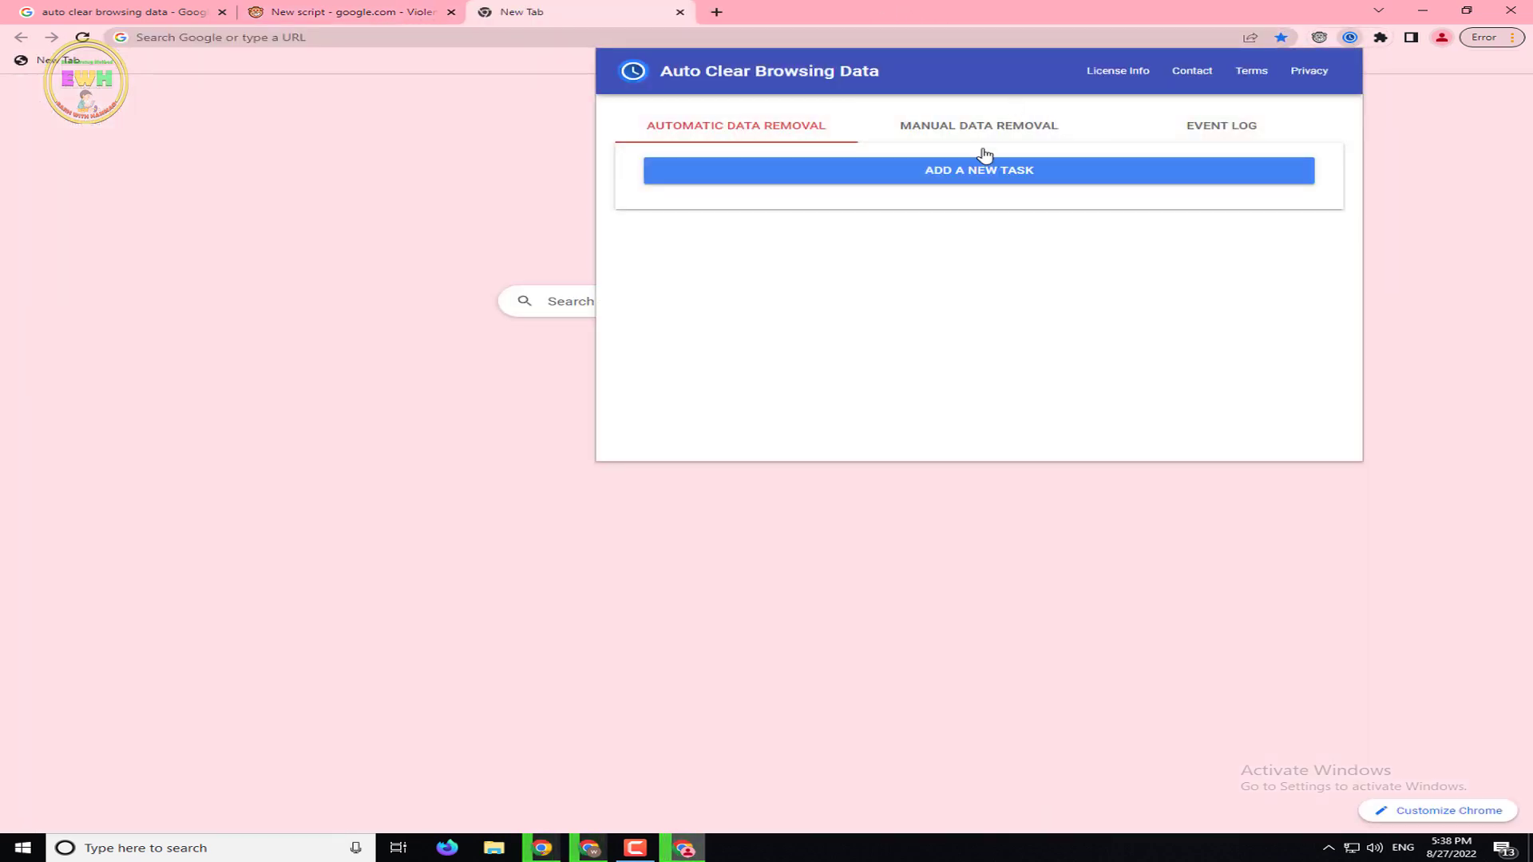
click(1068, 180)
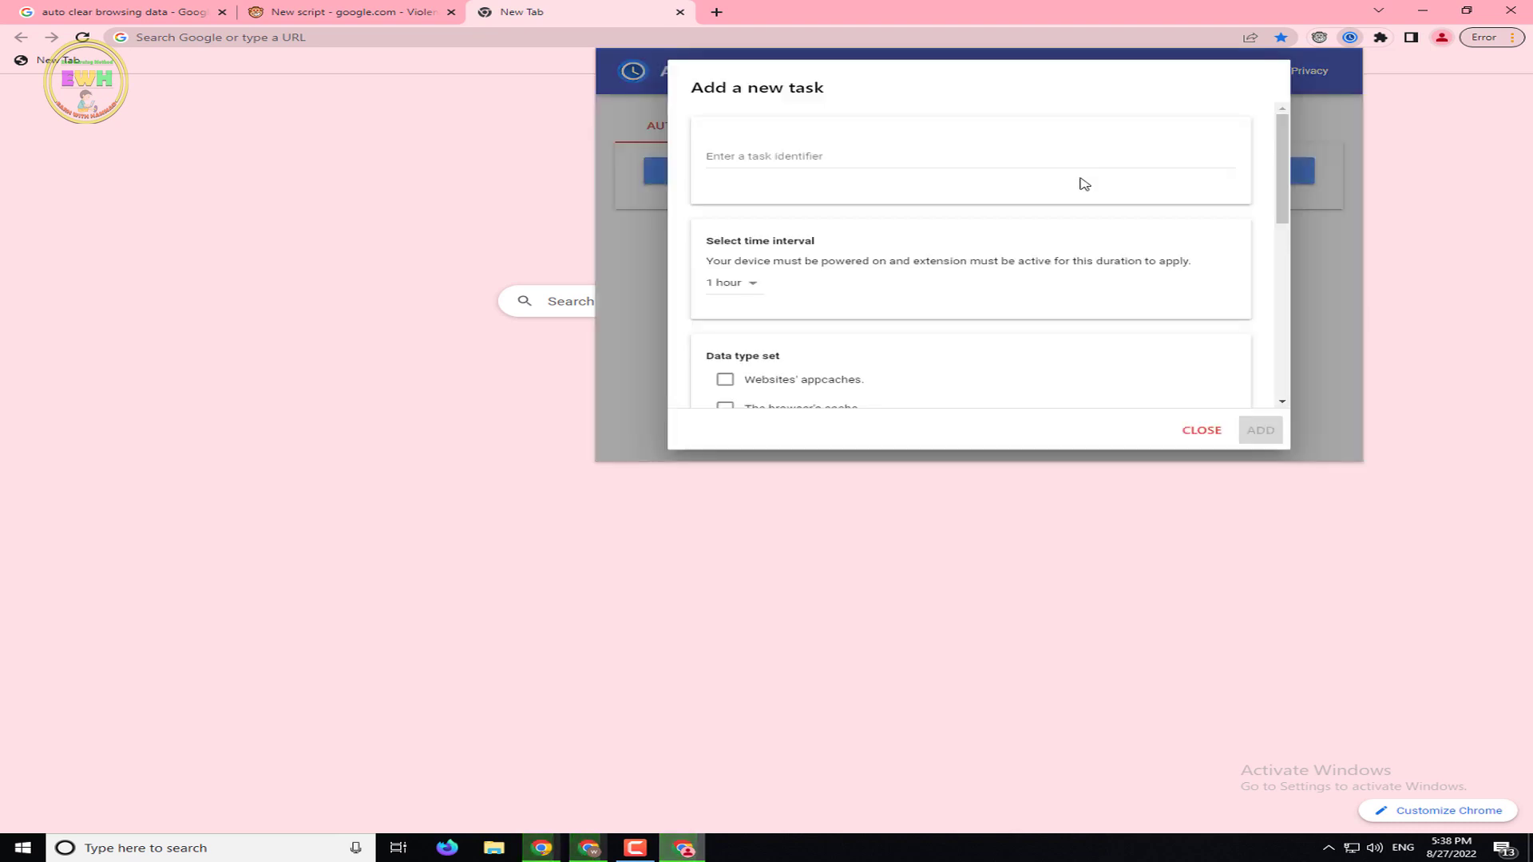
scroll(966, 250, down, 5)
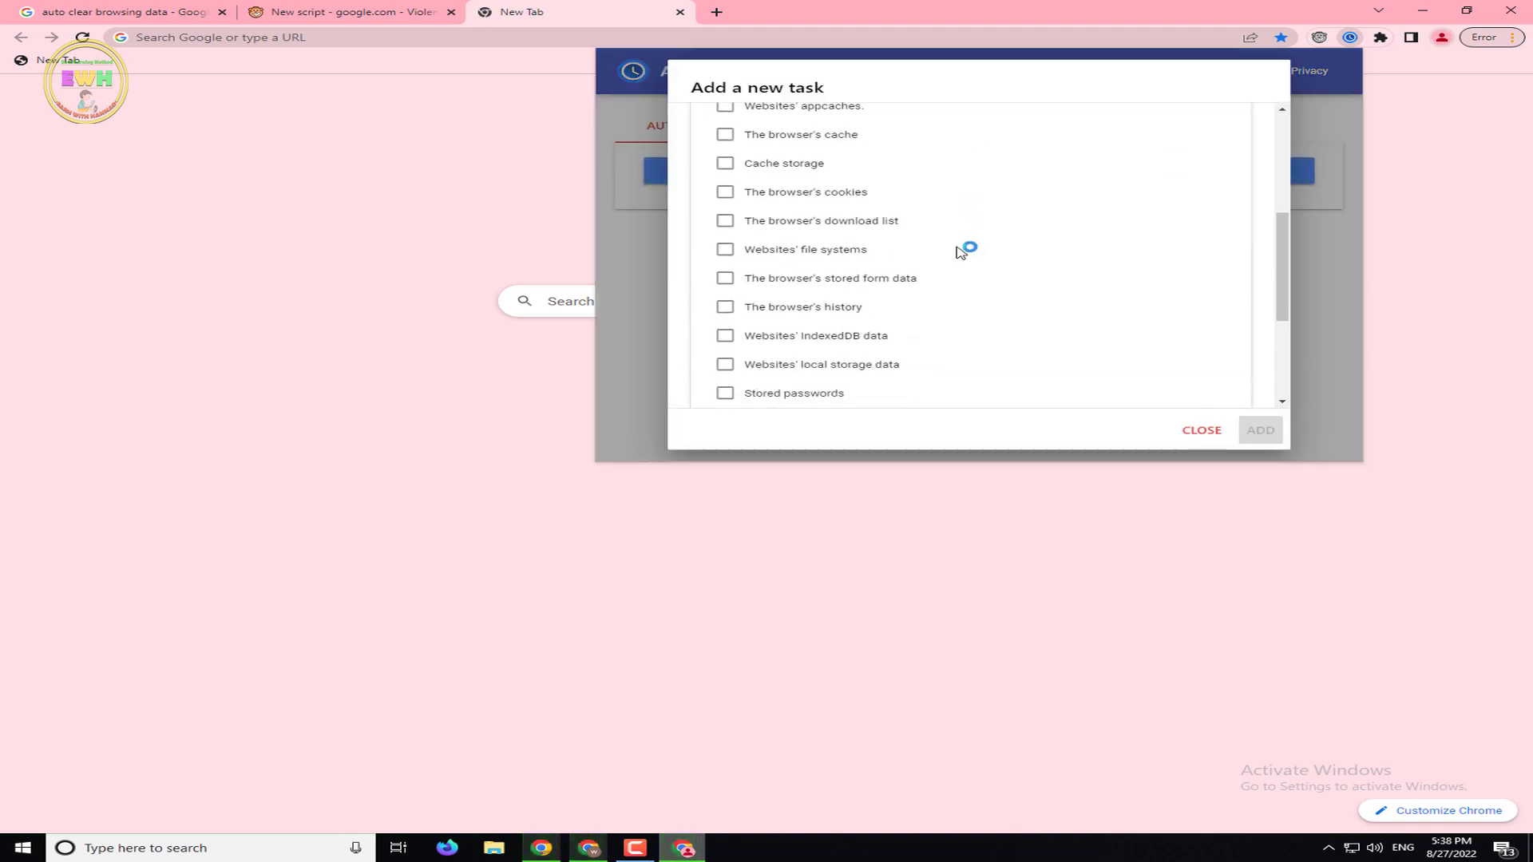
scroll(1156, 403, up, 2)
click(1201, 431)
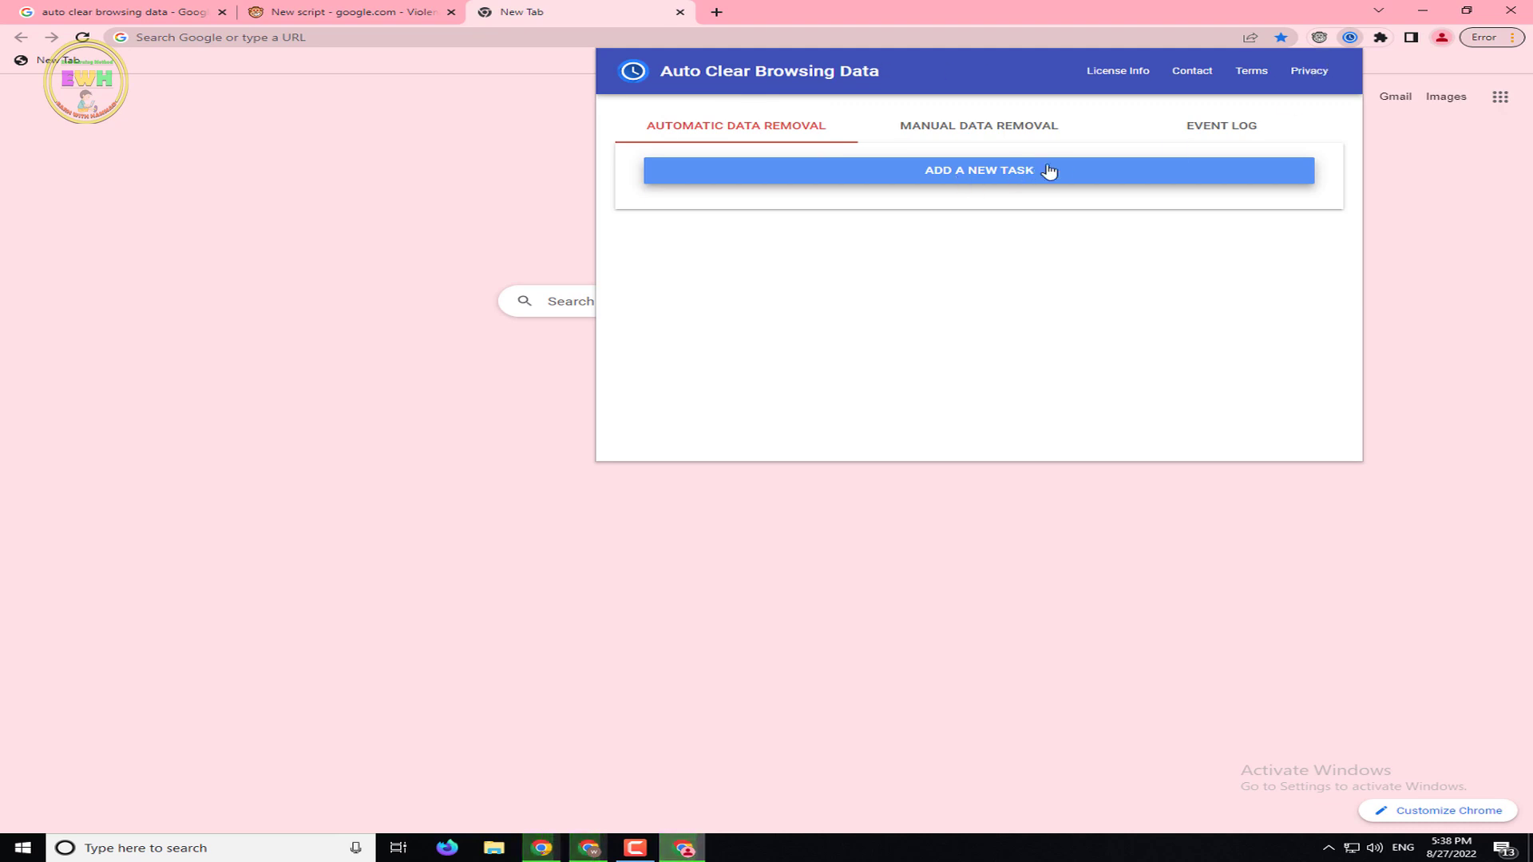
click(1350, 39)
Remove Auto Clear Browsing Data from Chrome and return to the search results
right_click(1350, 38)
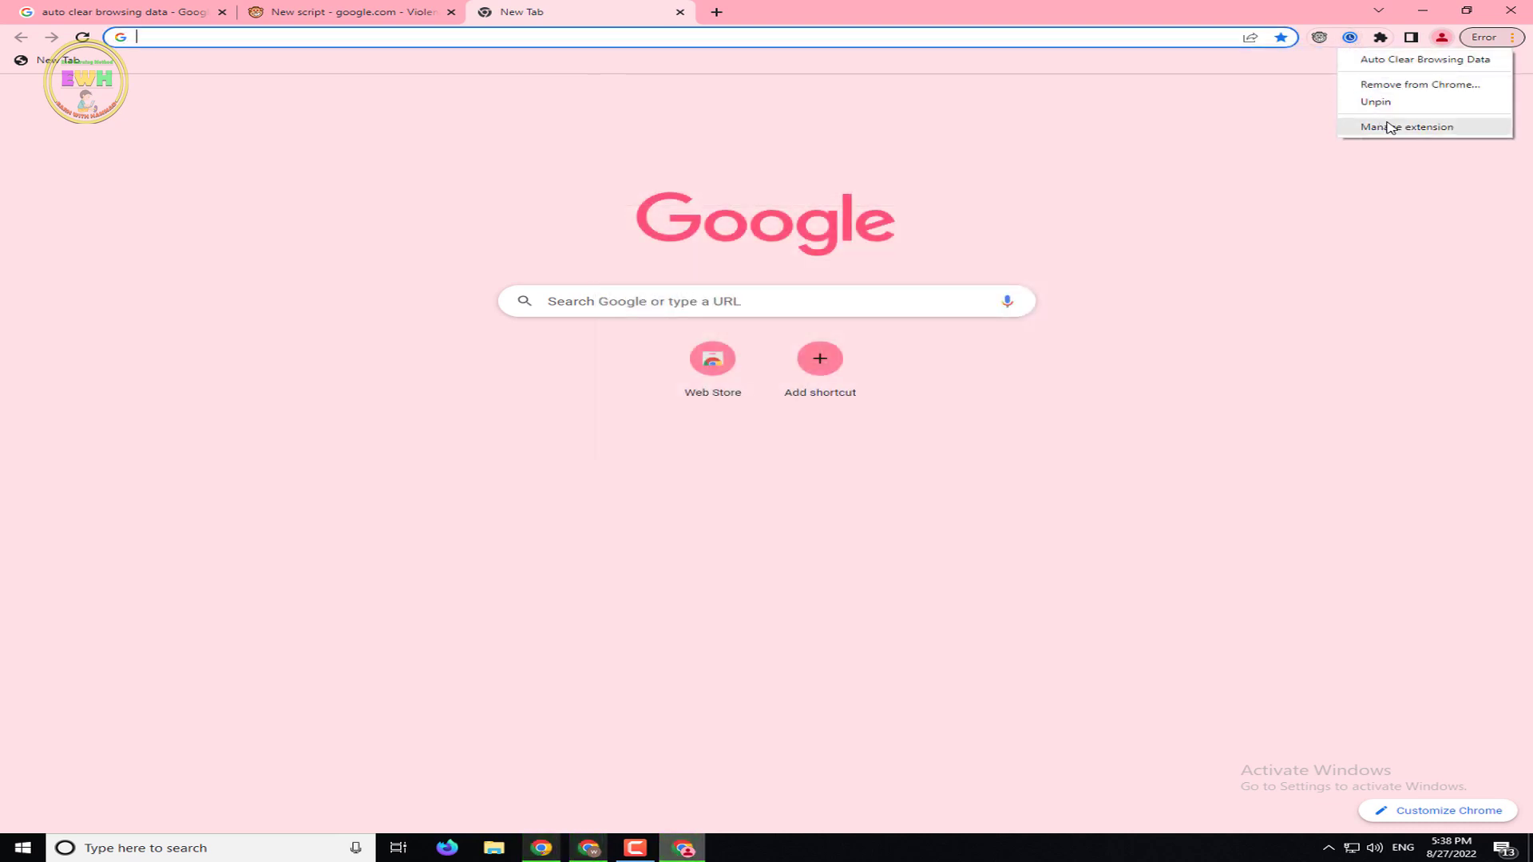
click(1386, 86)
click(1234, 153)
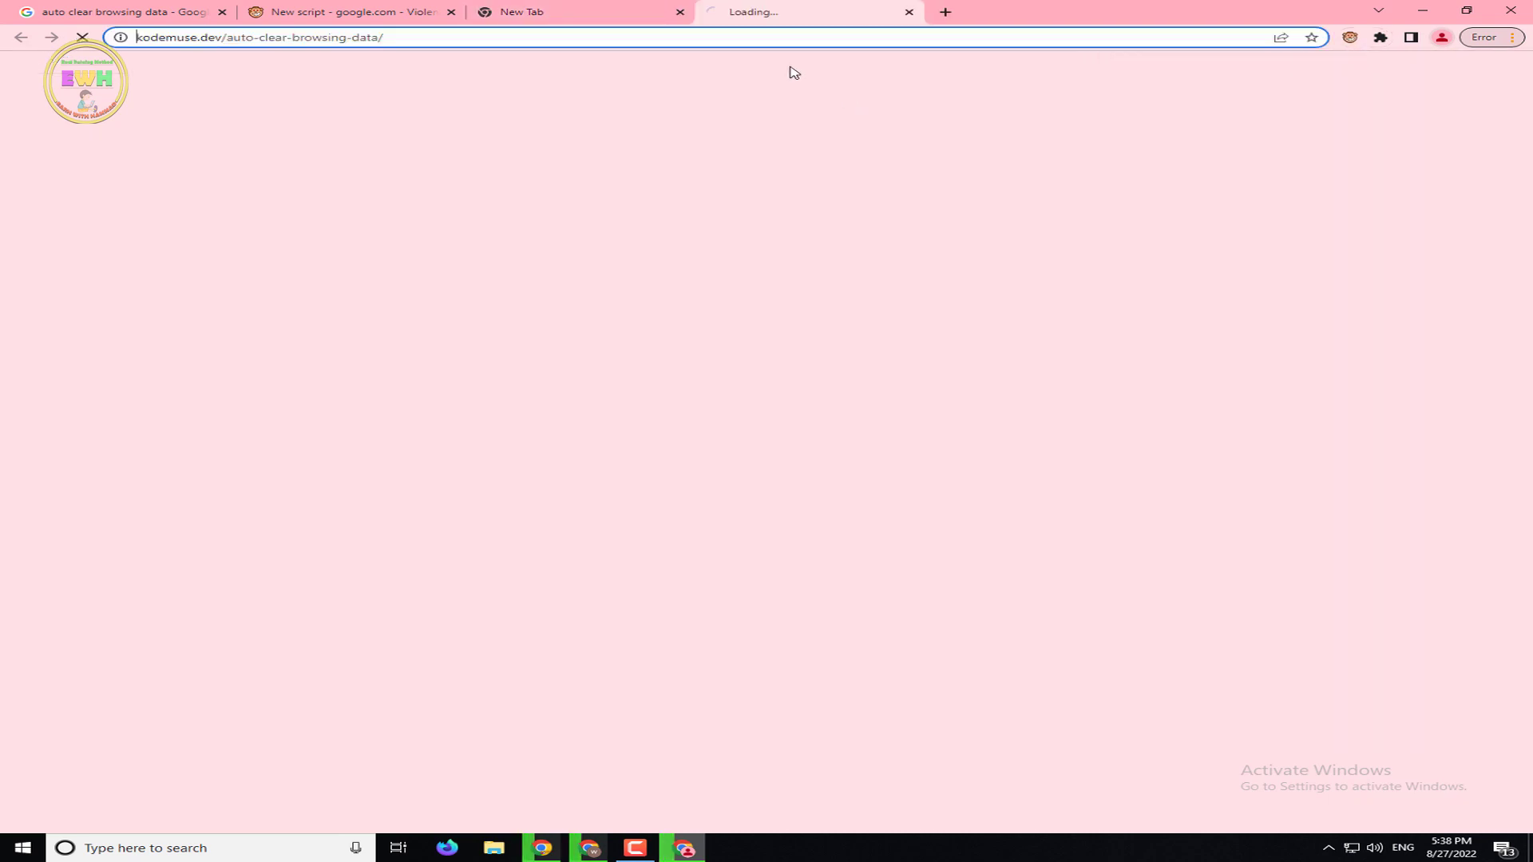
click(679, 12)
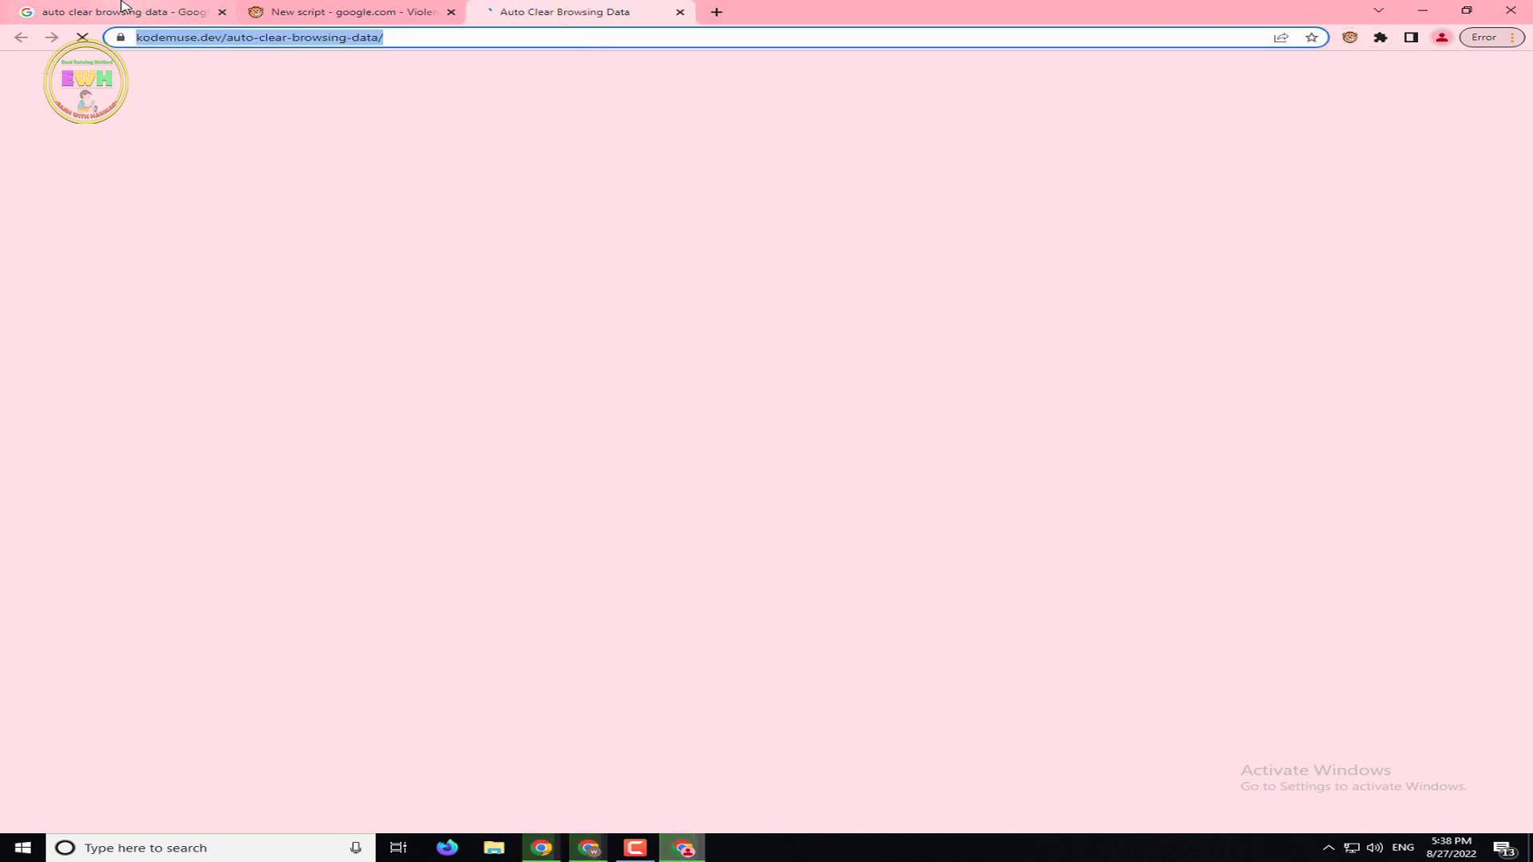
click(127, 12)
Search 'auto clear history chrome extension' and briefly open then close Auto History Wipe
drag(360, 92, 245, 114)
text(his)
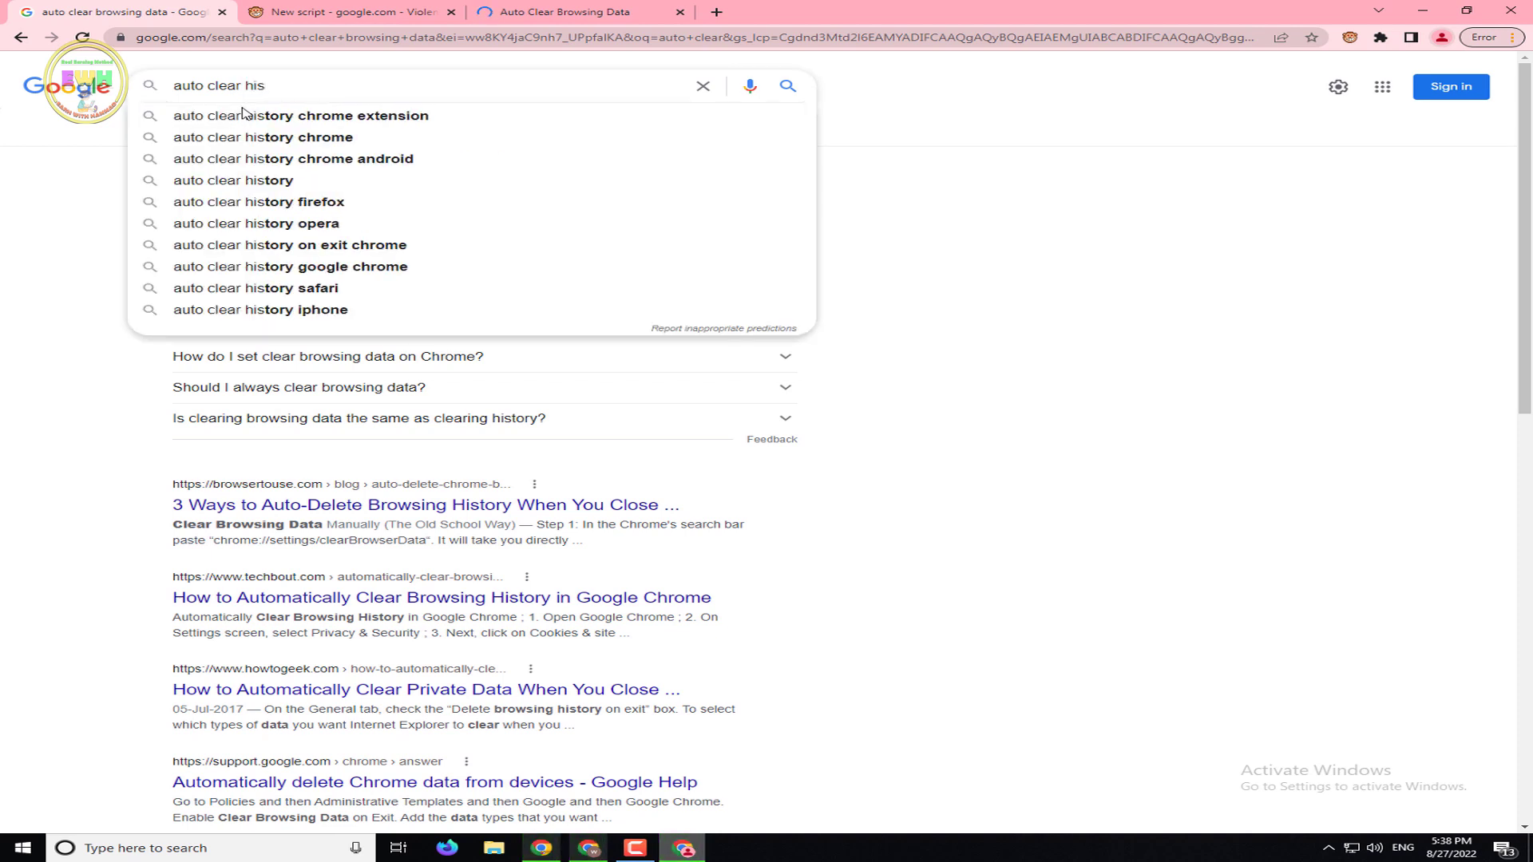
click(245, 114)
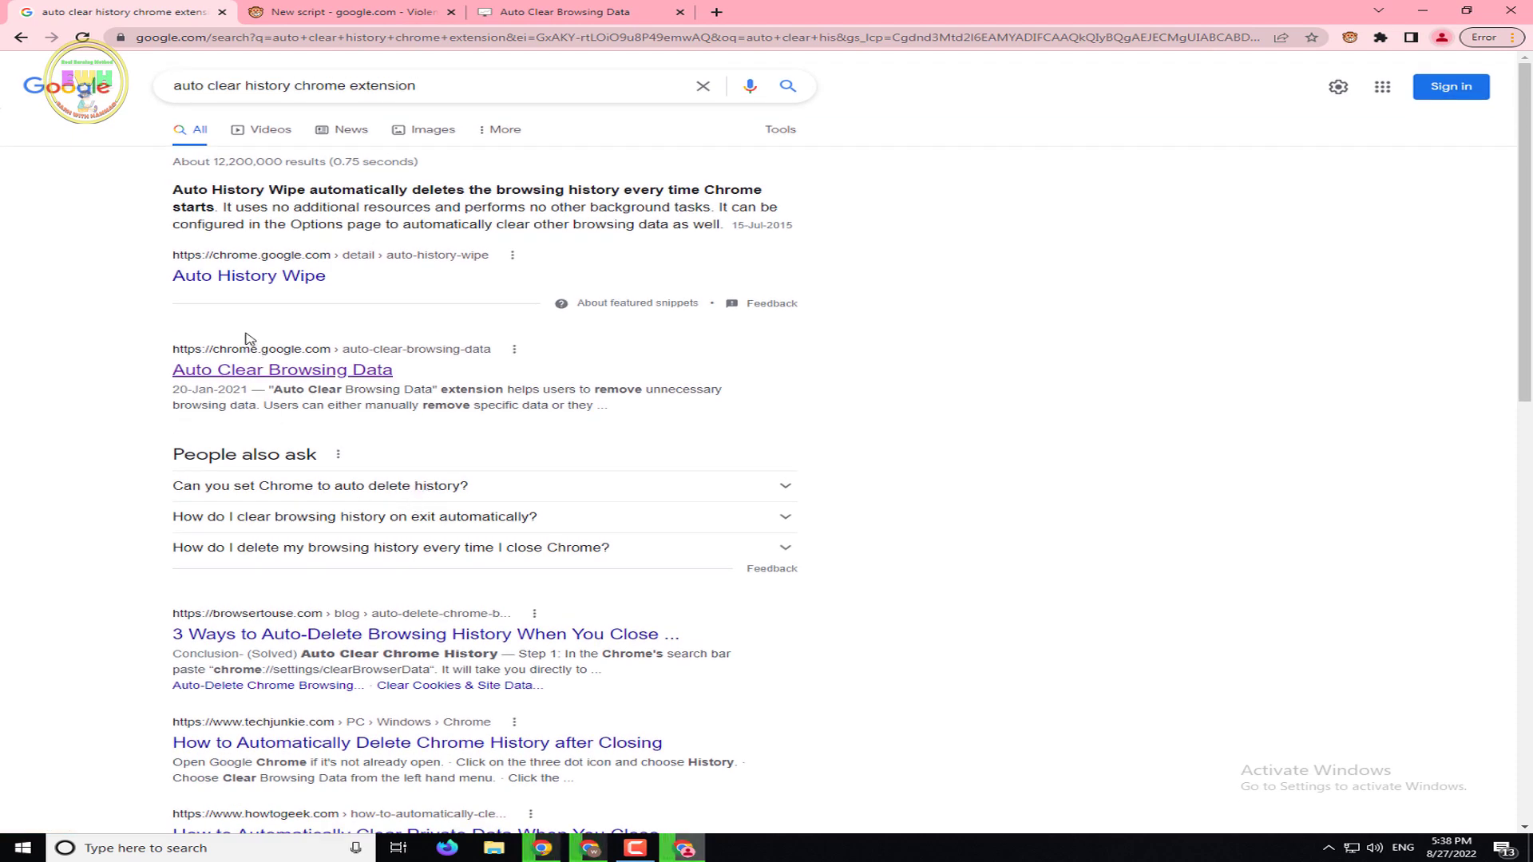
middle_click(381, 354)
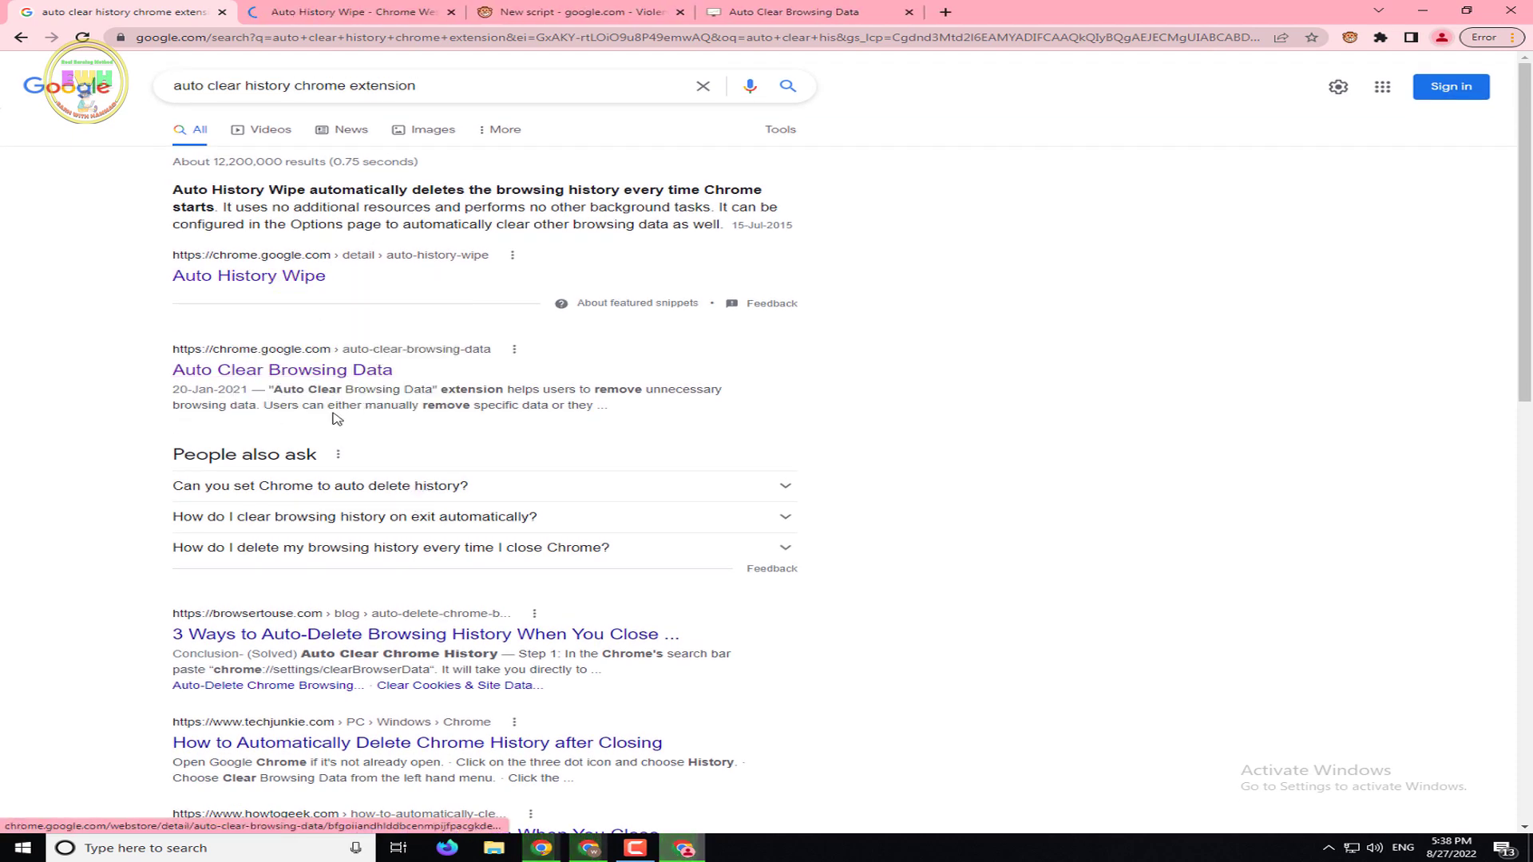
right_click(322, 372)
click(315, 7)
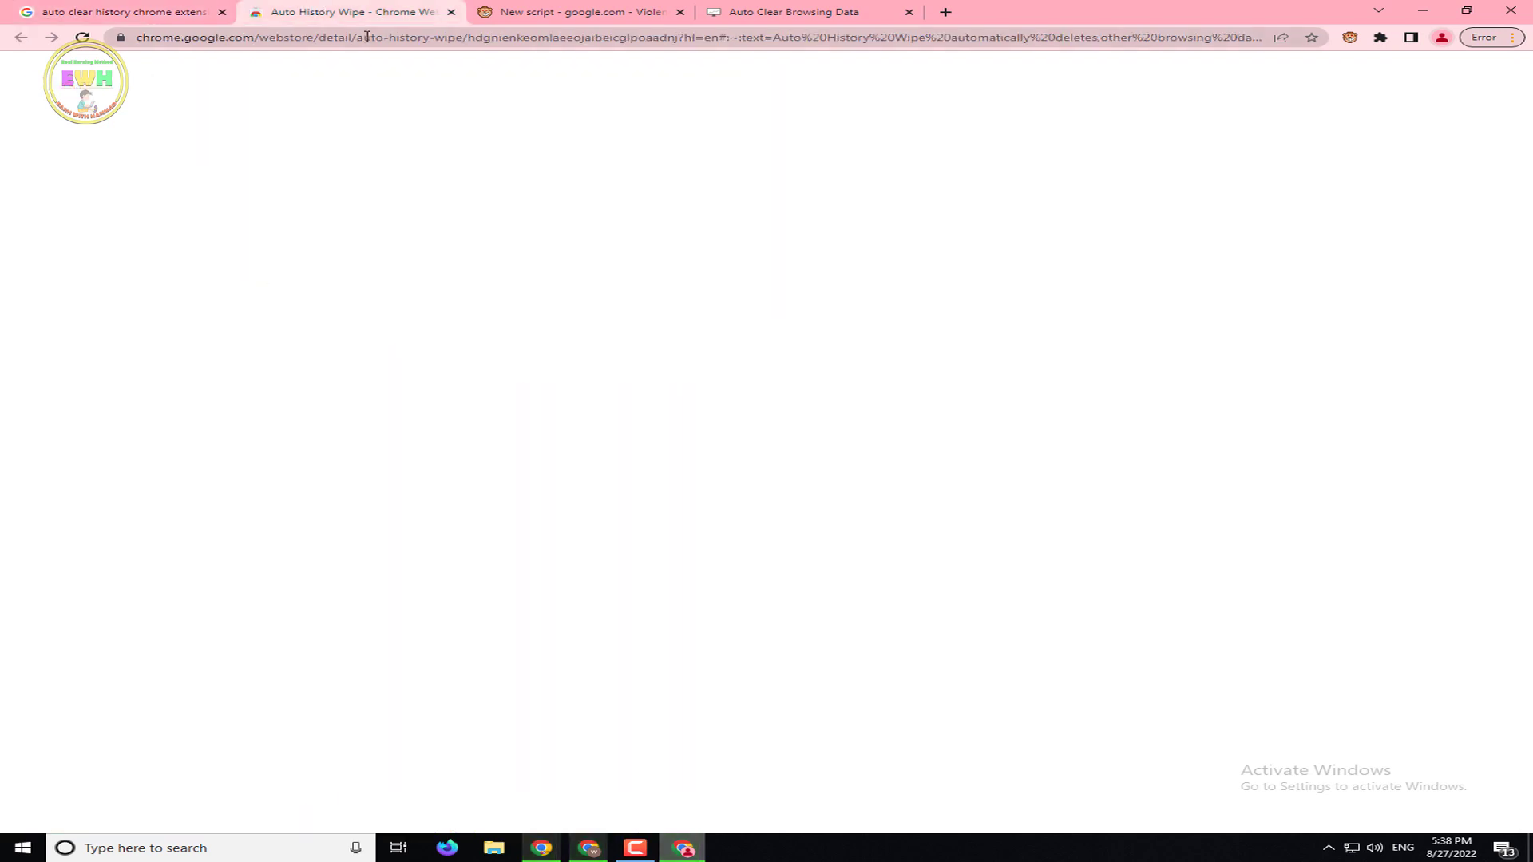
click(450, 12)
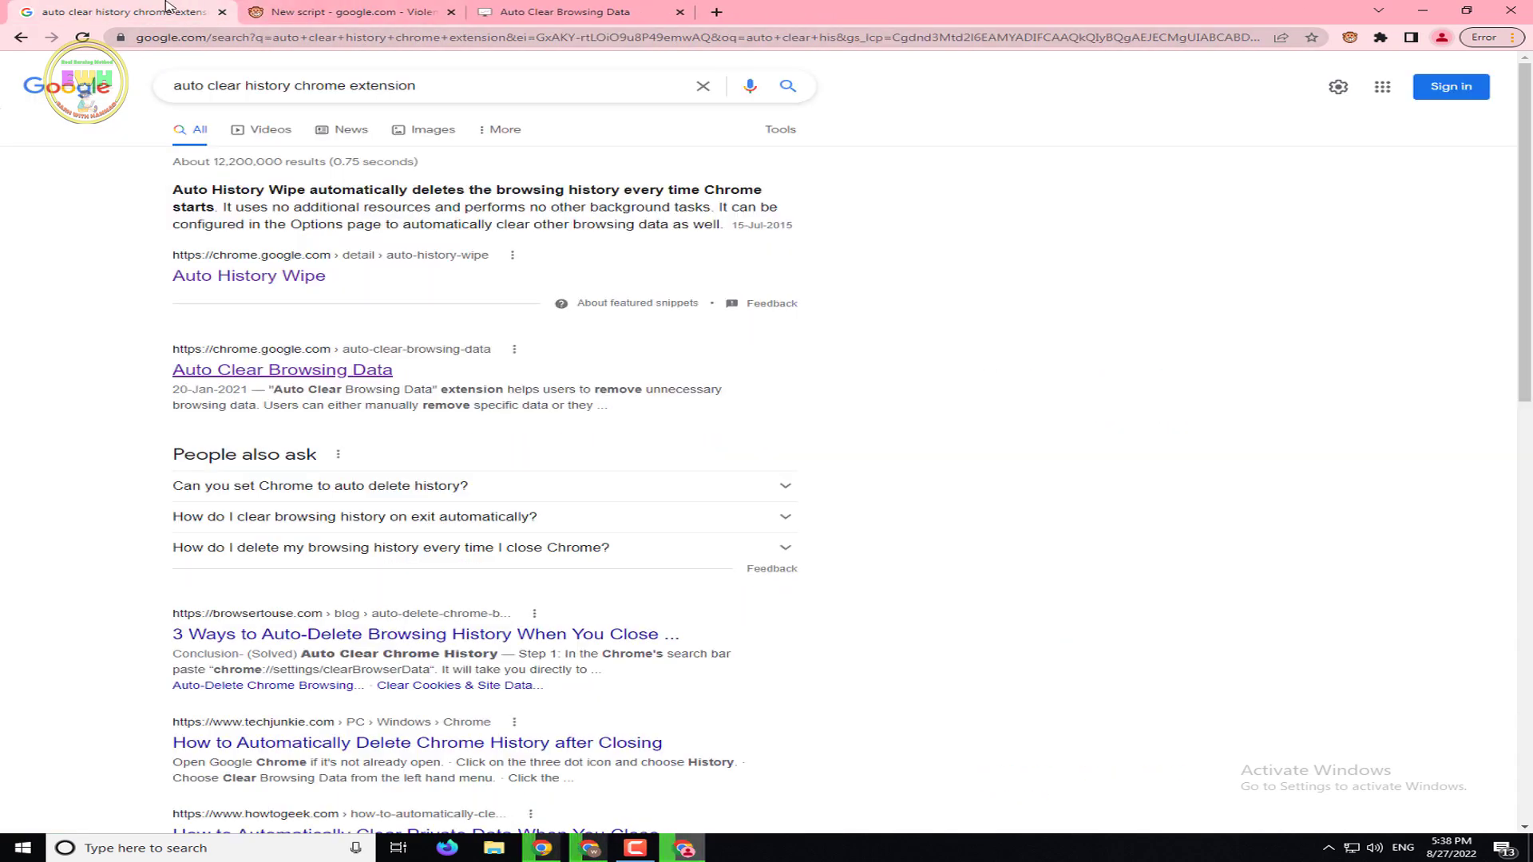
Change the search to 'clear history chrome extension'
scroll(1528, 386, down, 5)
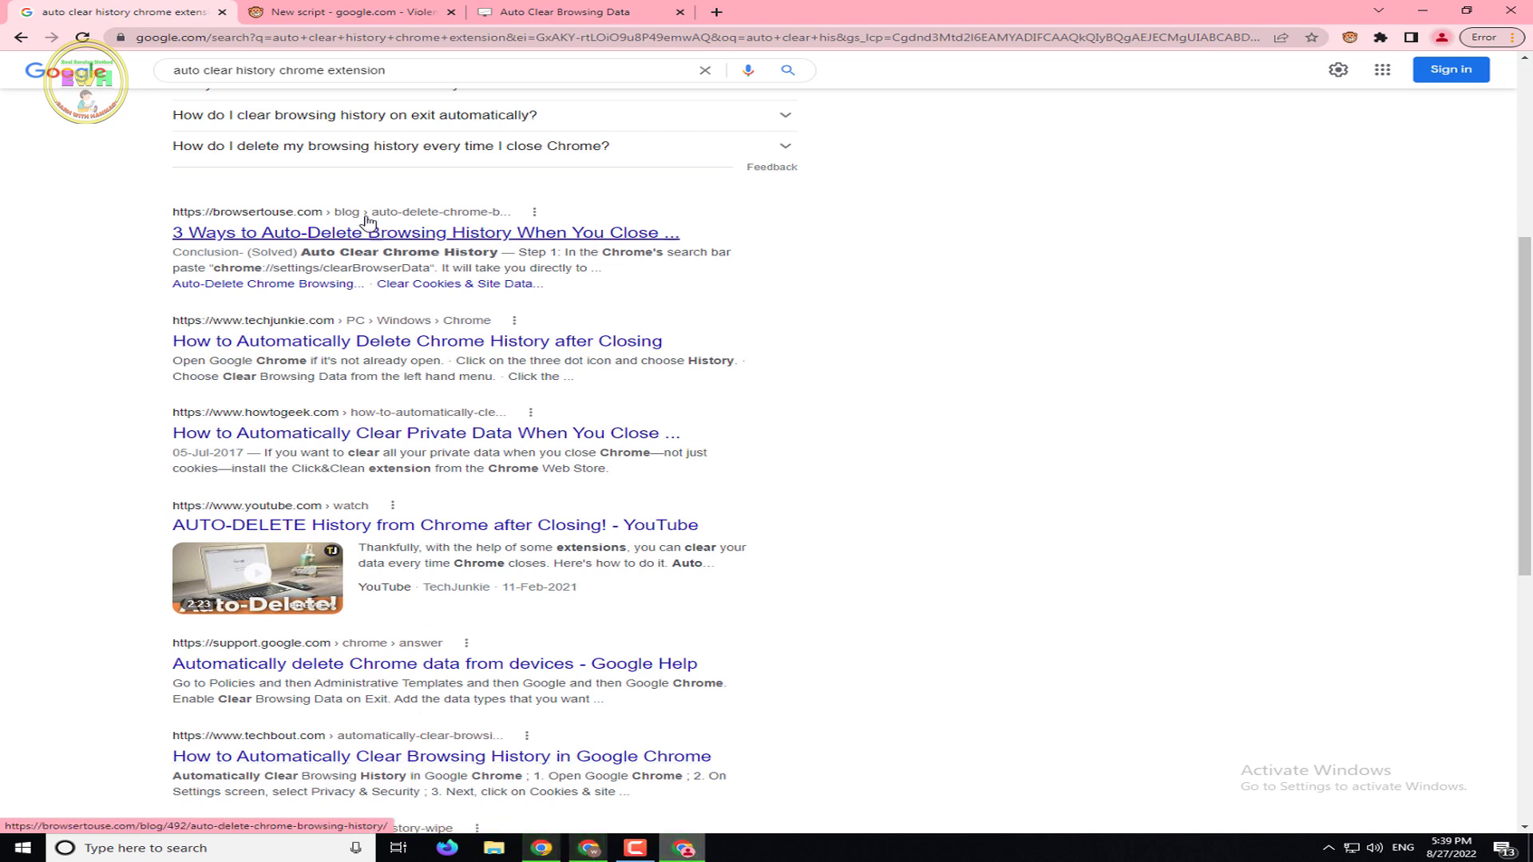
drag(197, 74, 143, 82)
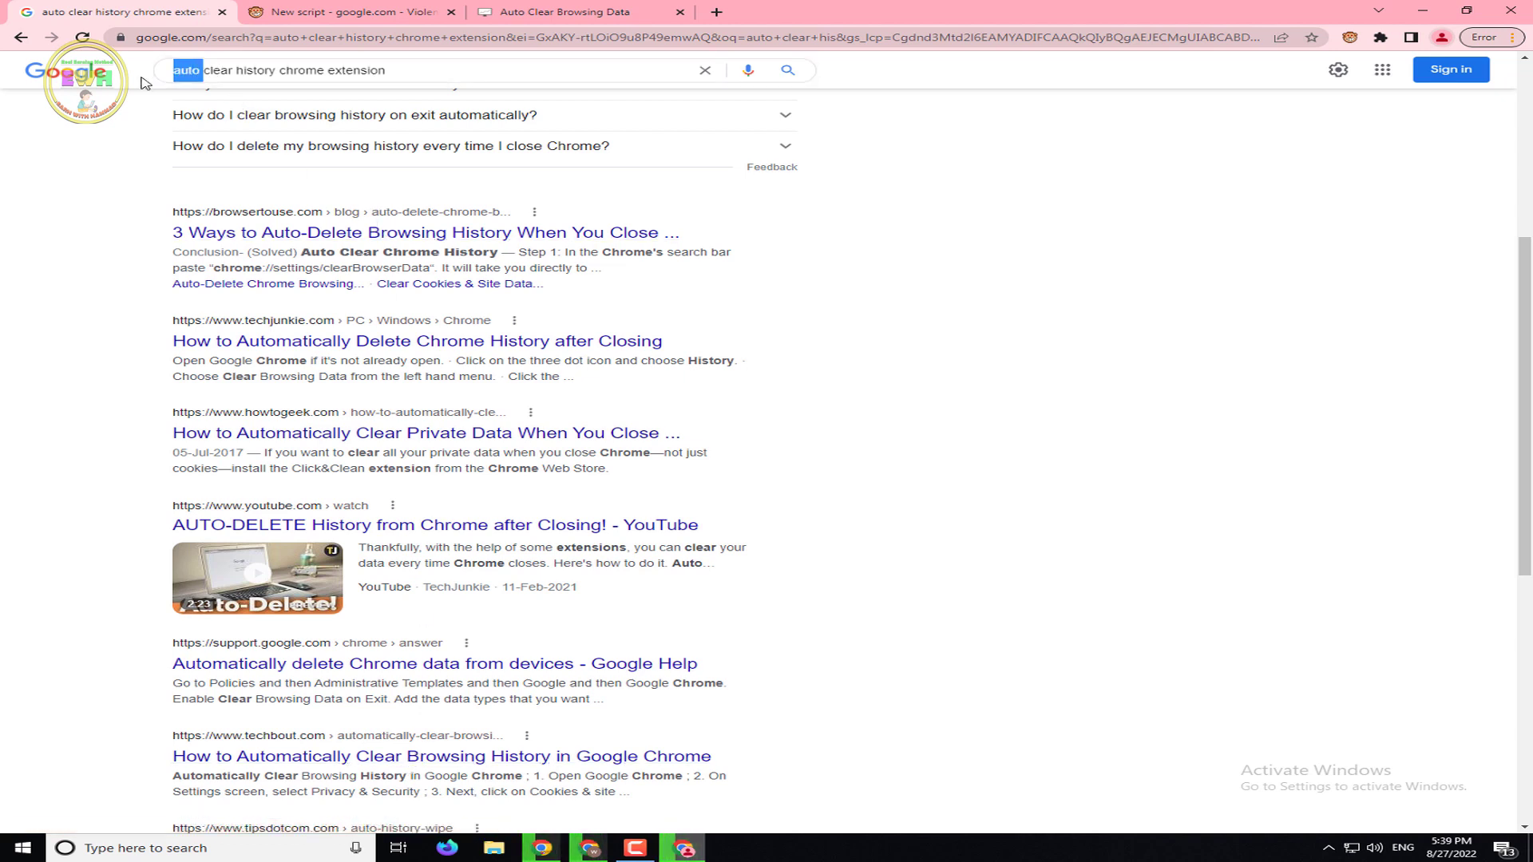
key(BackSpace)
key(Return)
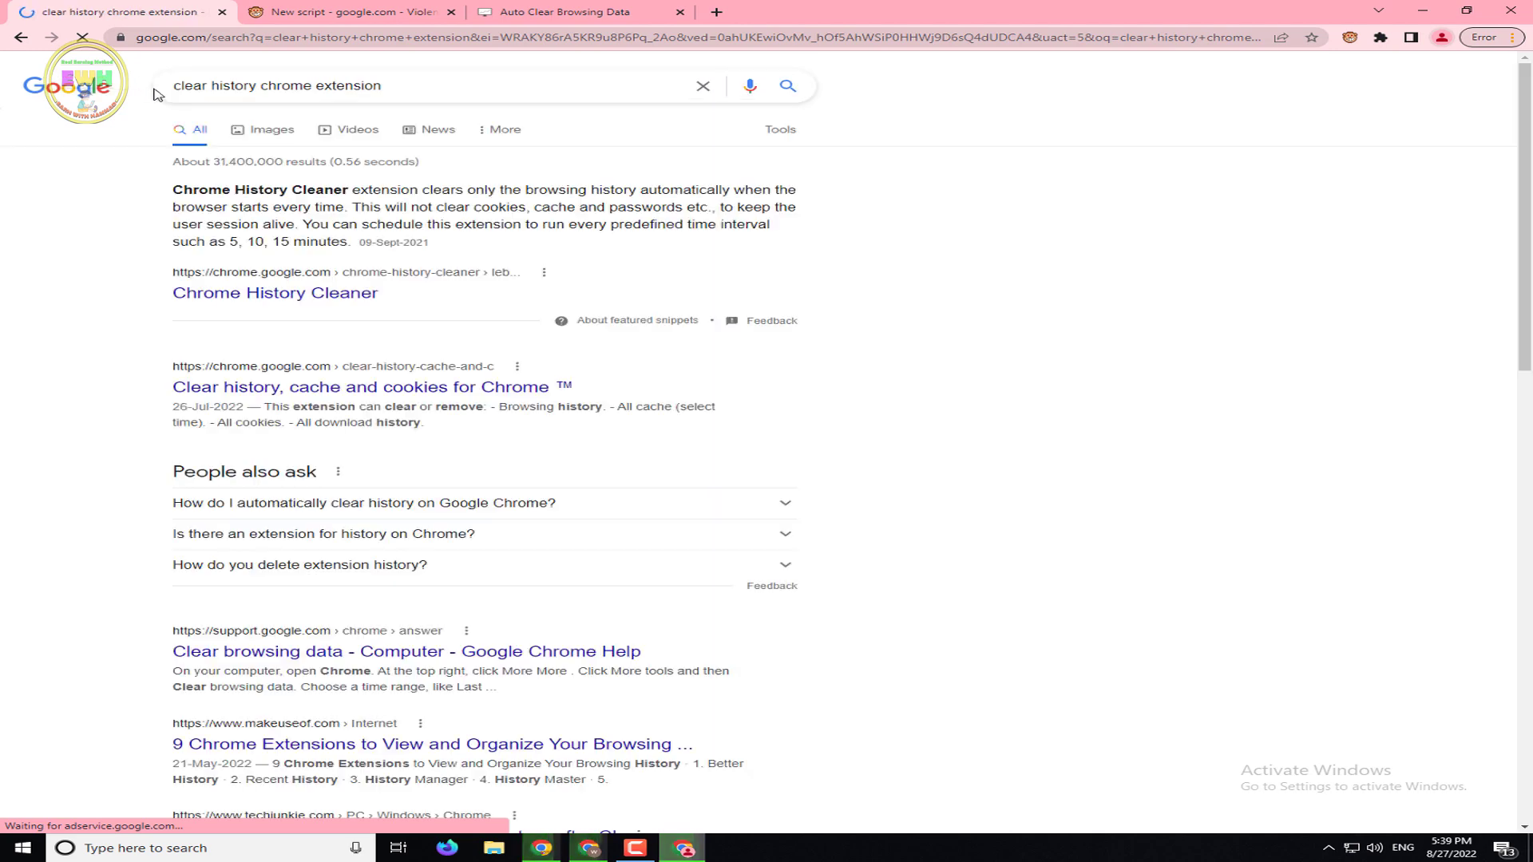
Open the 'Clear history, cache and cookies' result in a new tab, then minimise Chrome
right_click(341, 392)
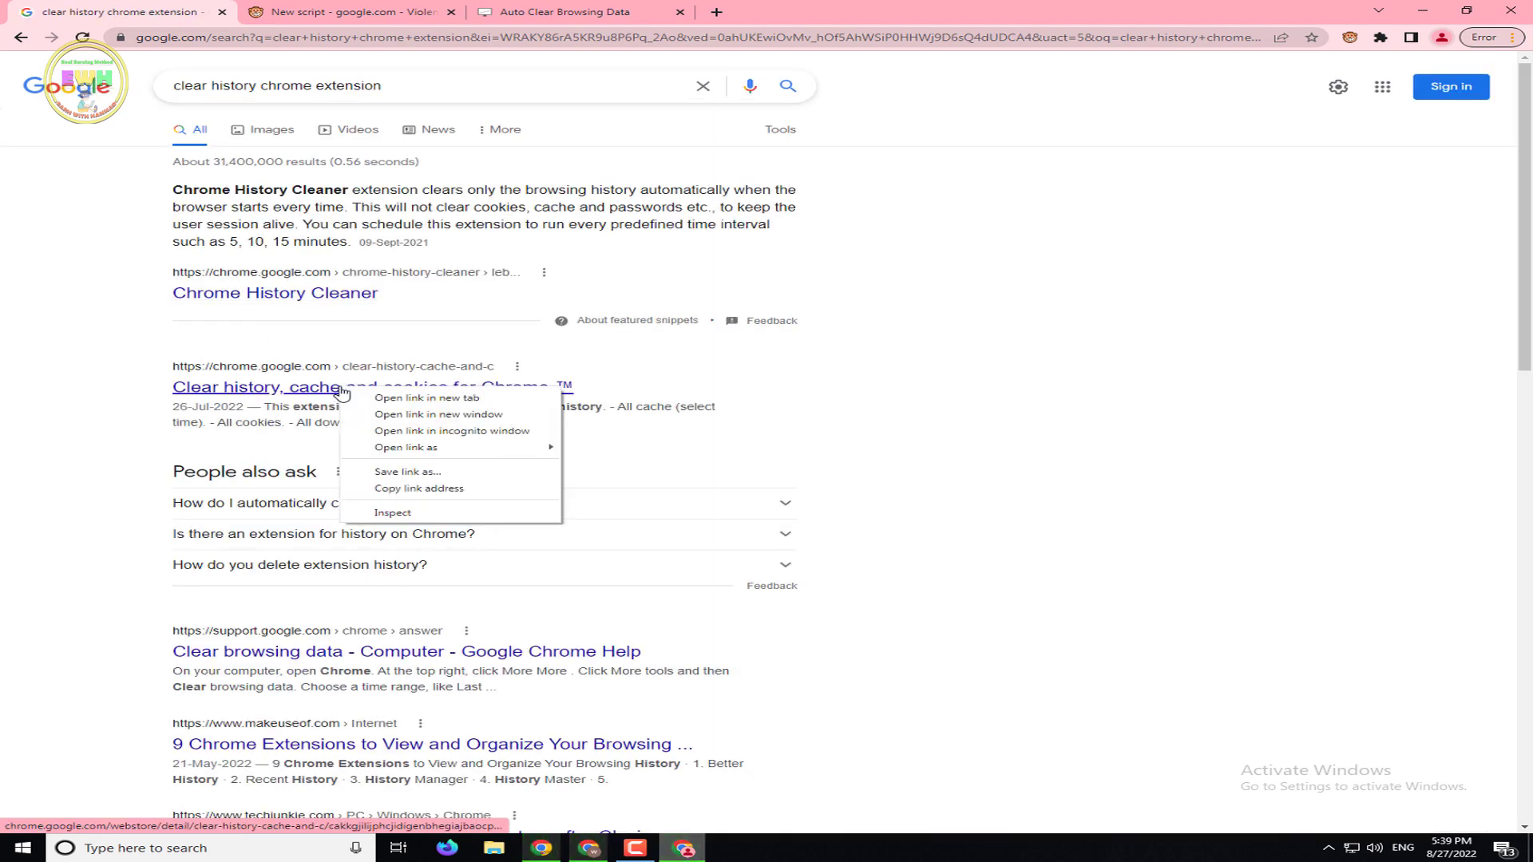
click(375, 397)
click(341, 9)
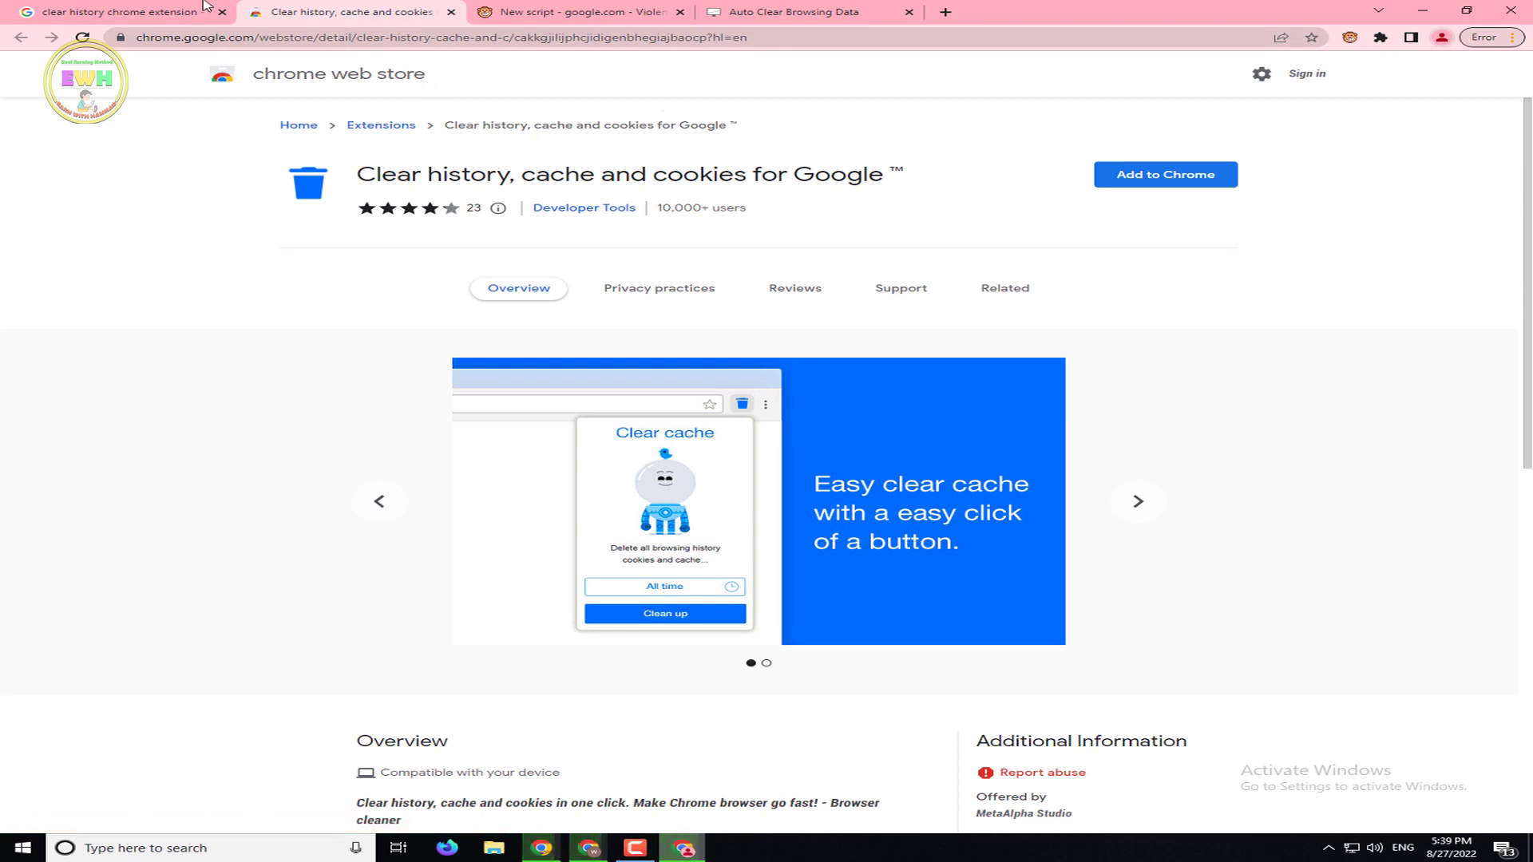
click(166, 12)
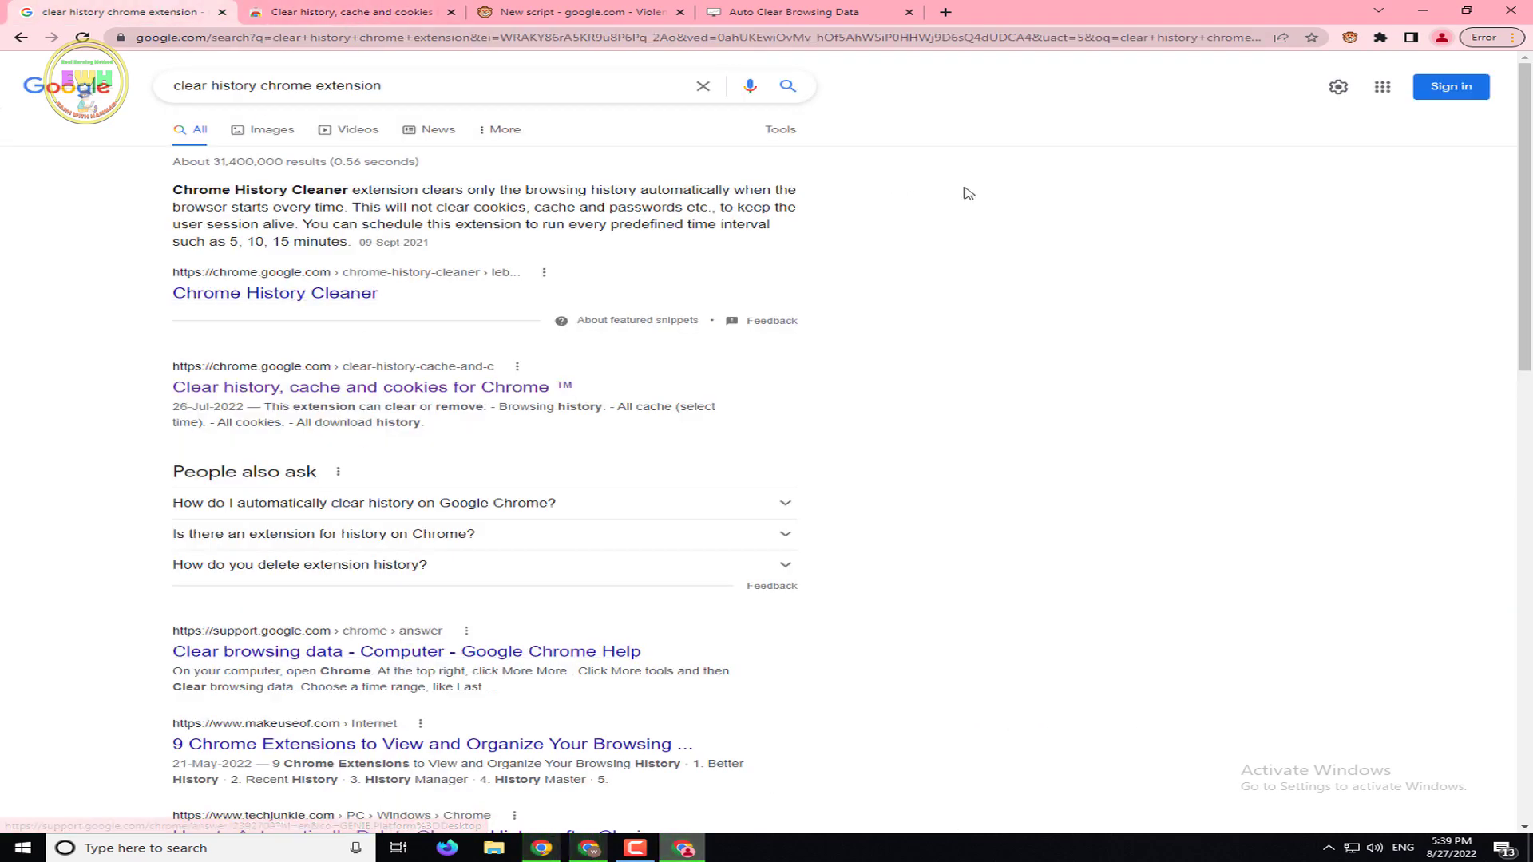
click(1422, 11)
Launch a second Chrome profile window from the desktop, close it, and restore the results window
double_click(36, 471)
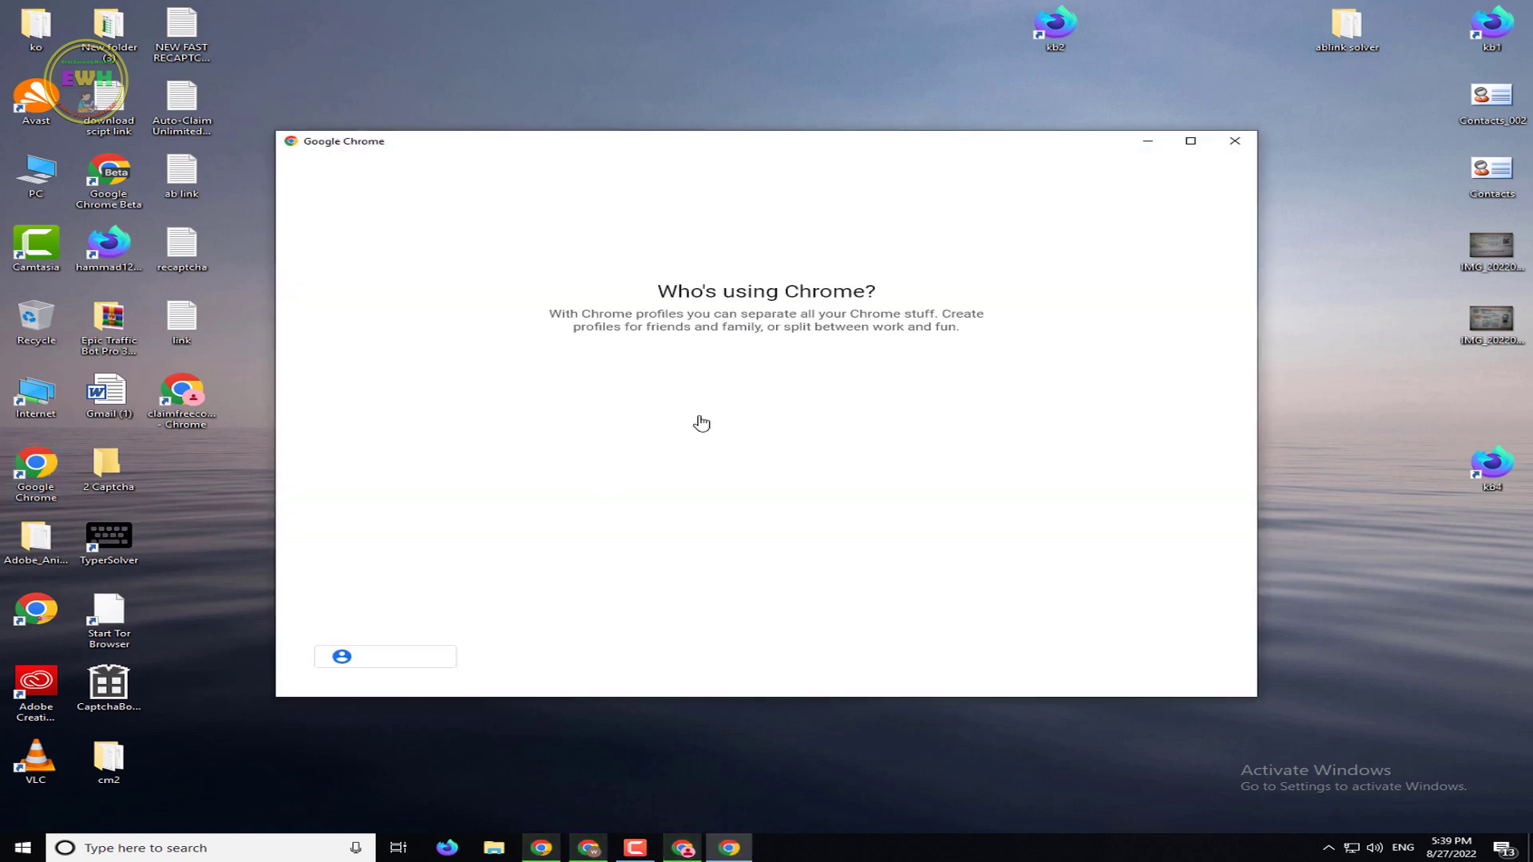
click(657, 401)
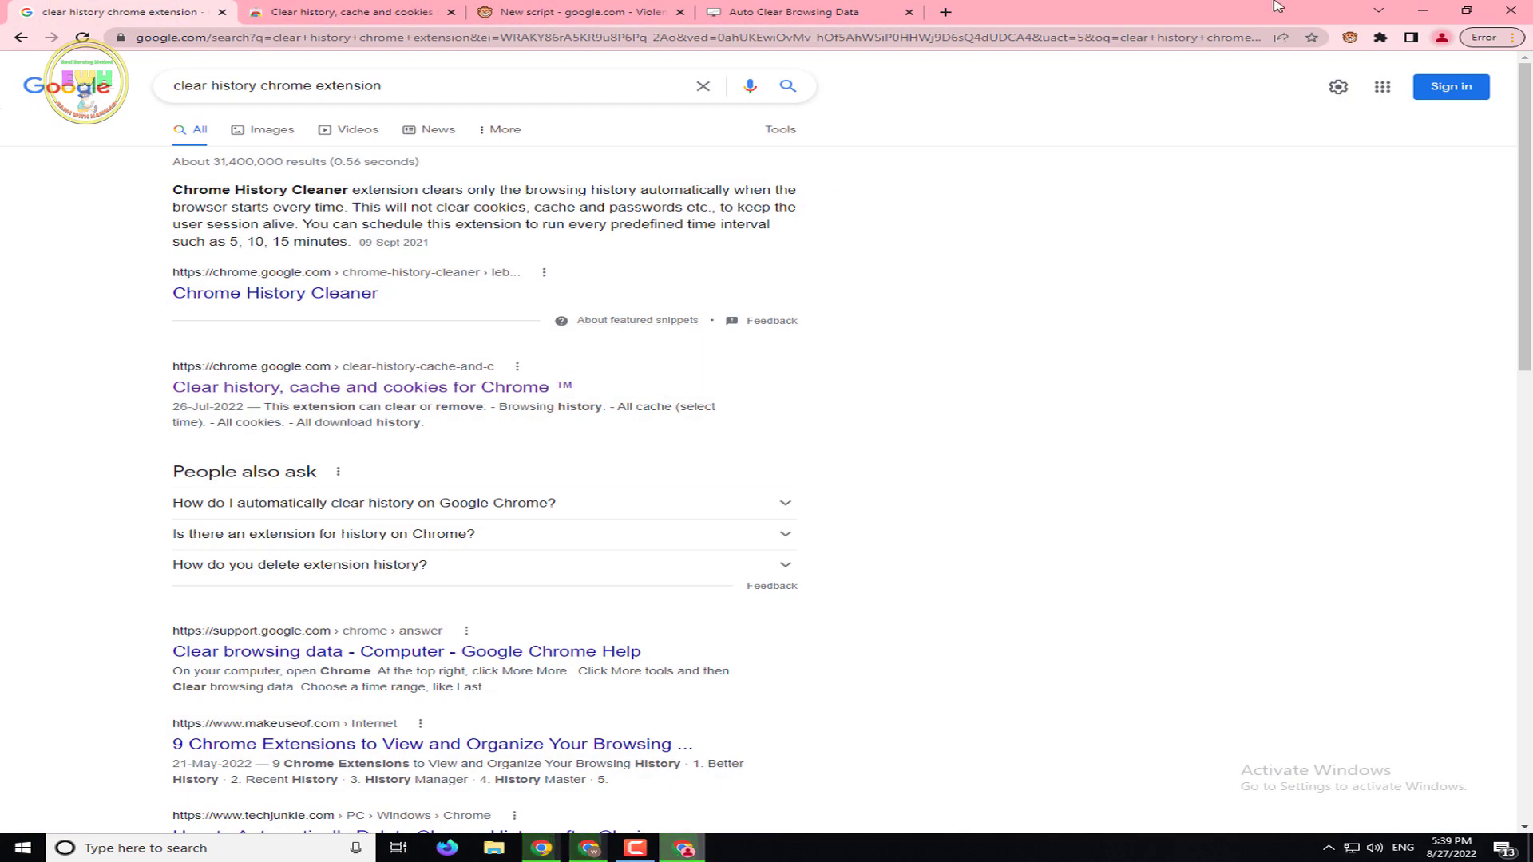
click(1422, 10)
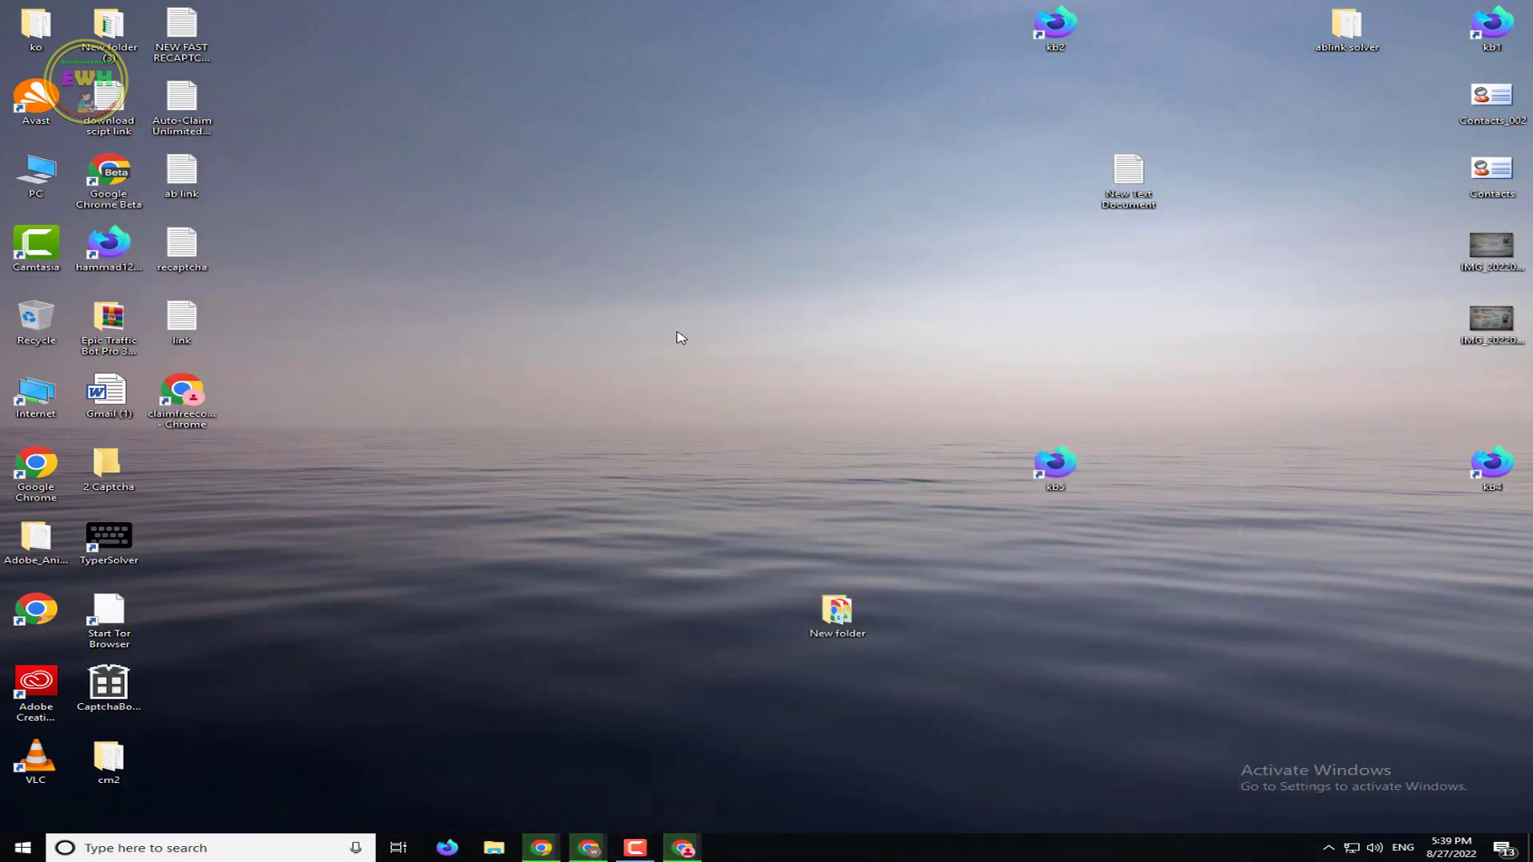
double_click(62, 471)
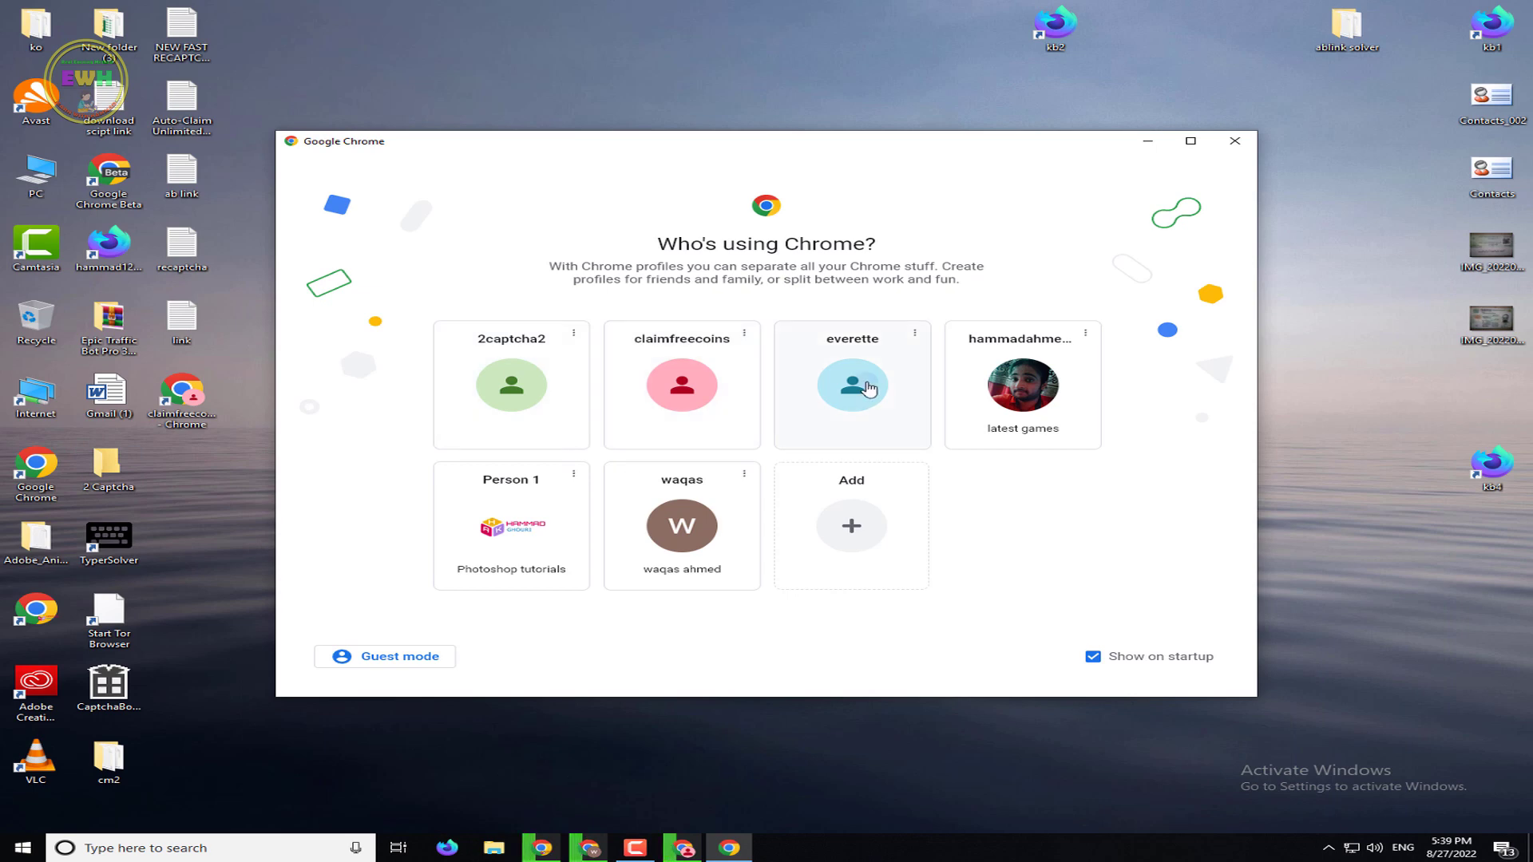
click(869, 390)
click(1038, 50)
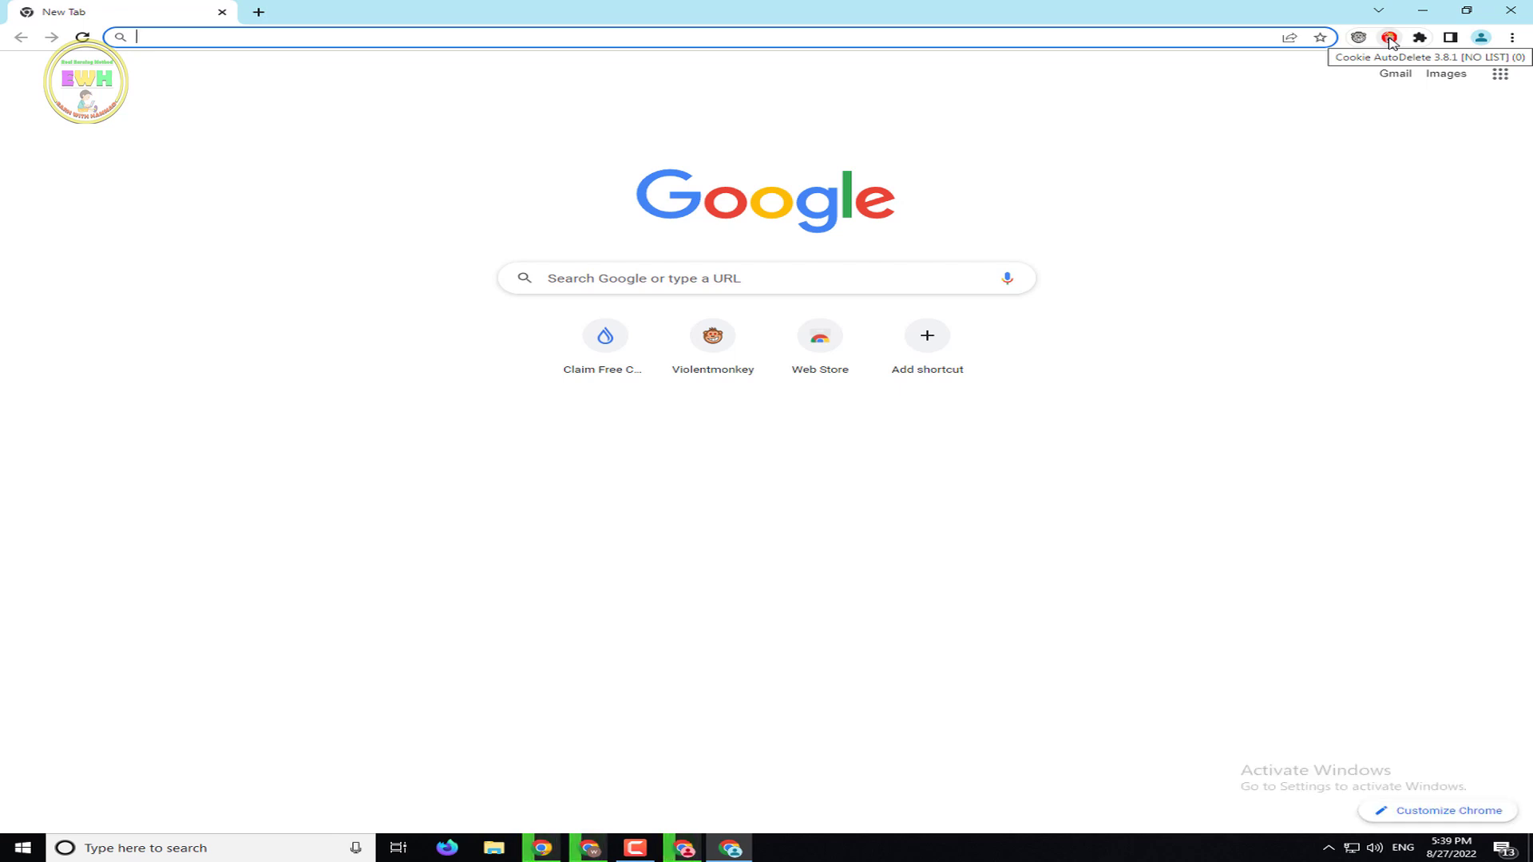
click(1422, 11)
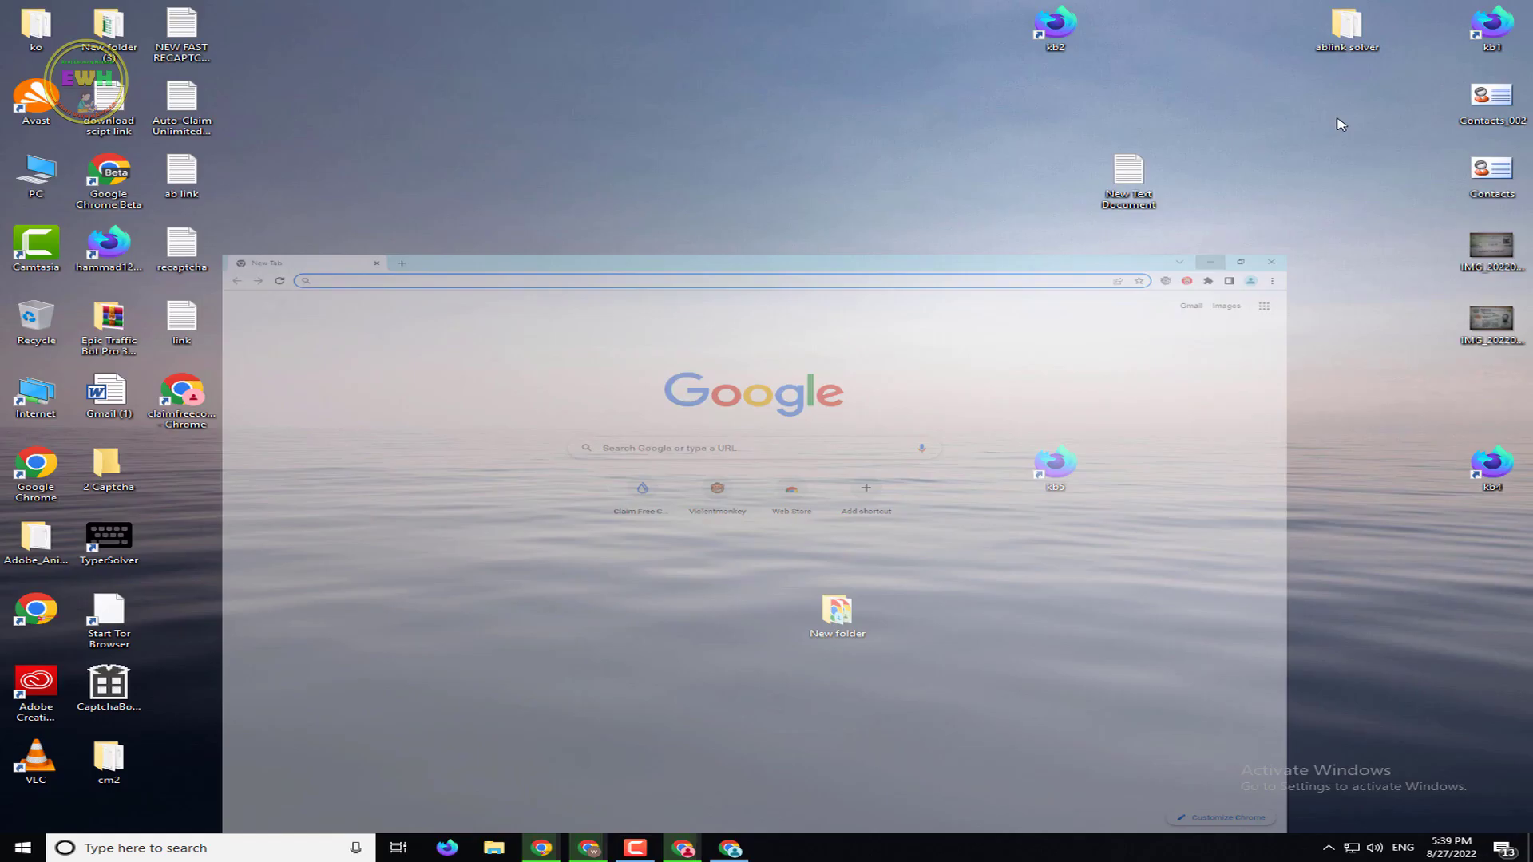
click(730, 848)
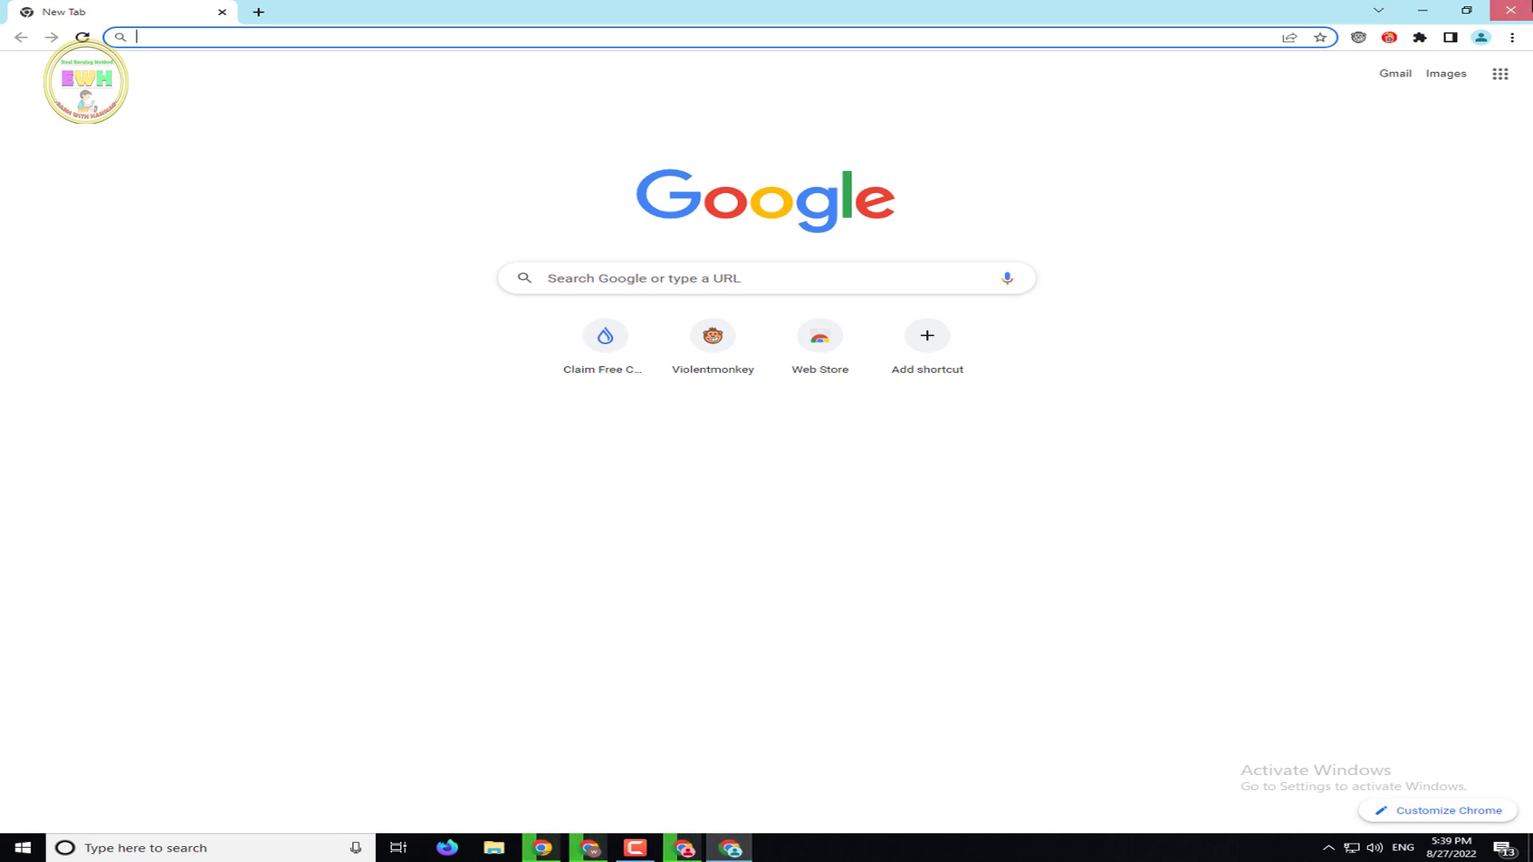
click(1510, 10)
click(683, 848)
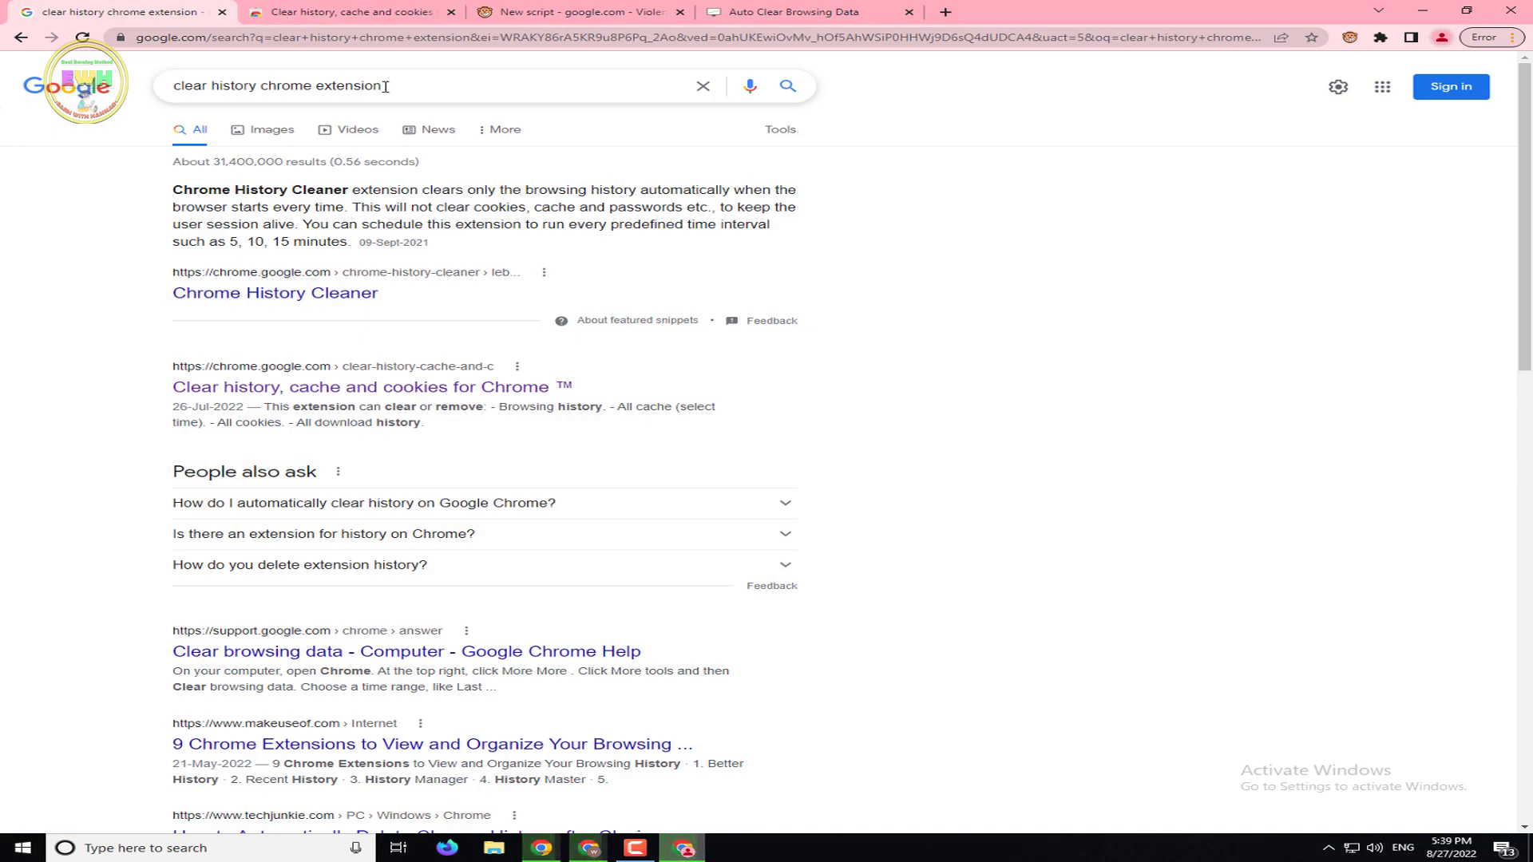
Search for 'cookie autodelete' and open the Cookie AutoDelete Web Store result
triple_click(399, 83)
text(c)
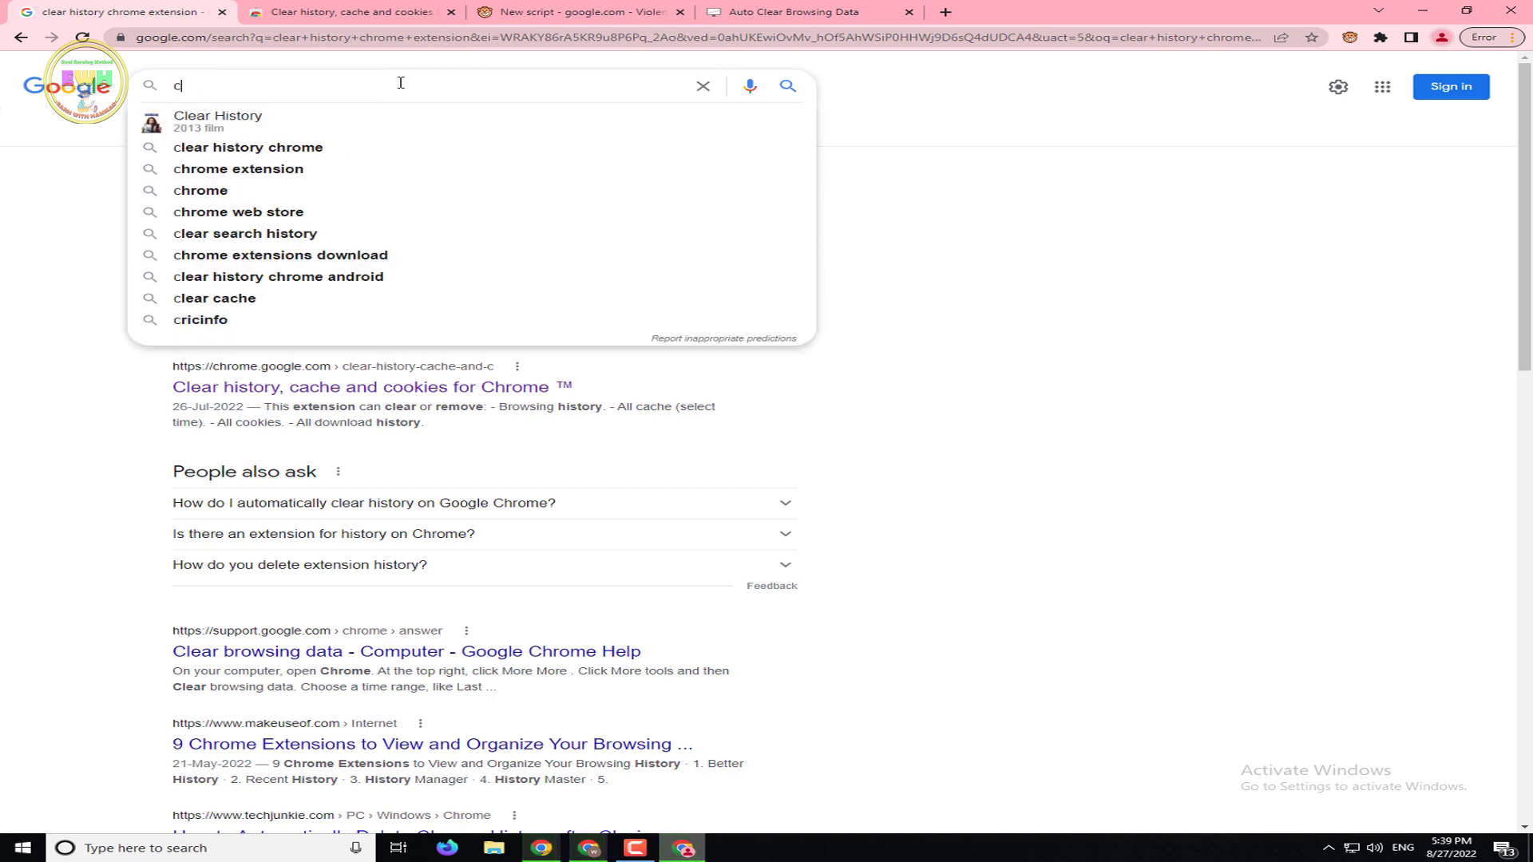
text(ookie au)
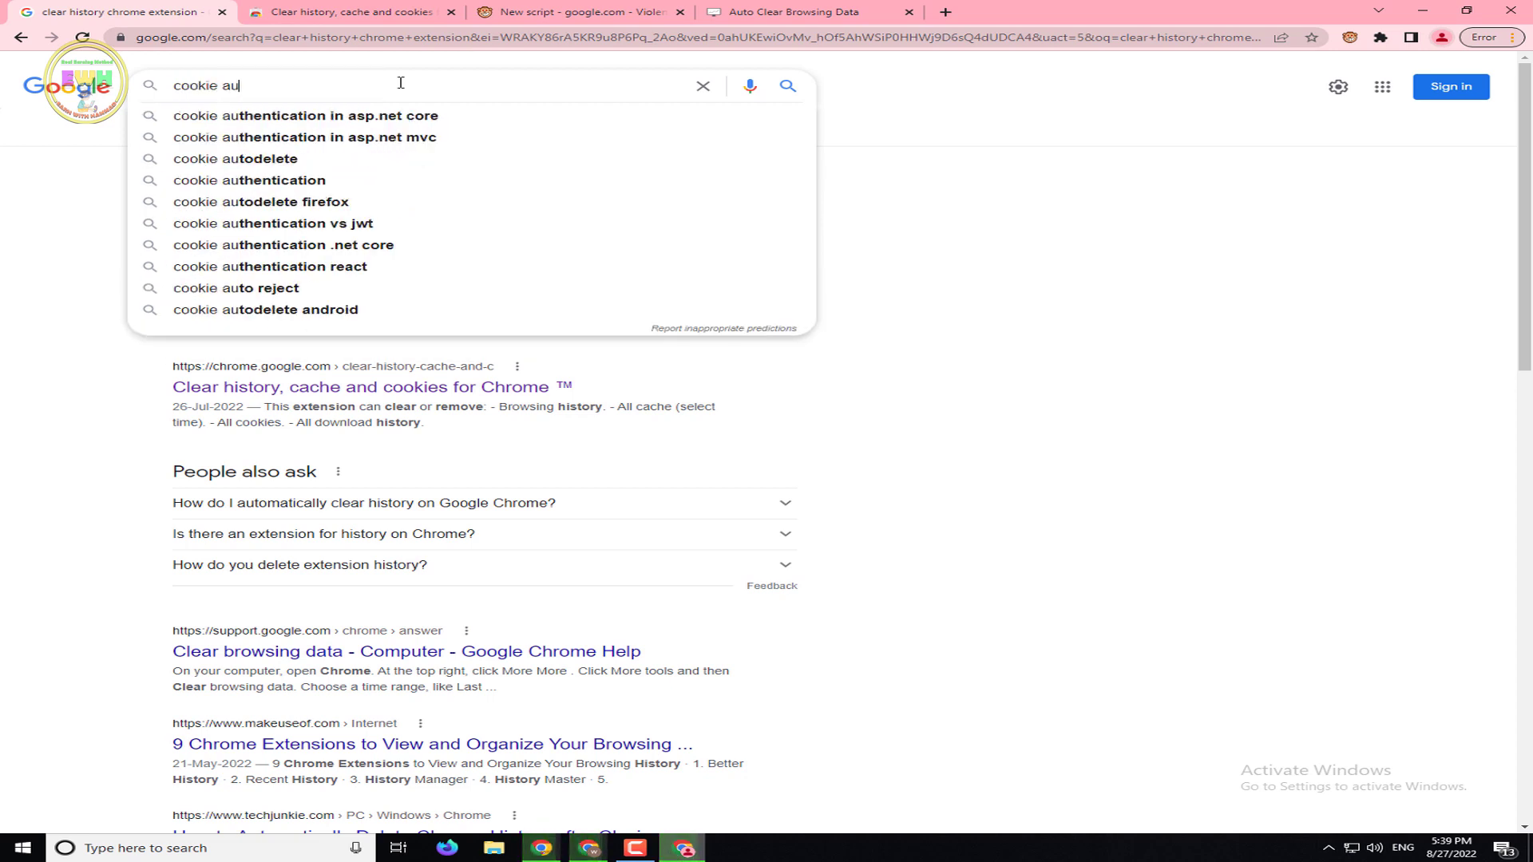
text(todelete)
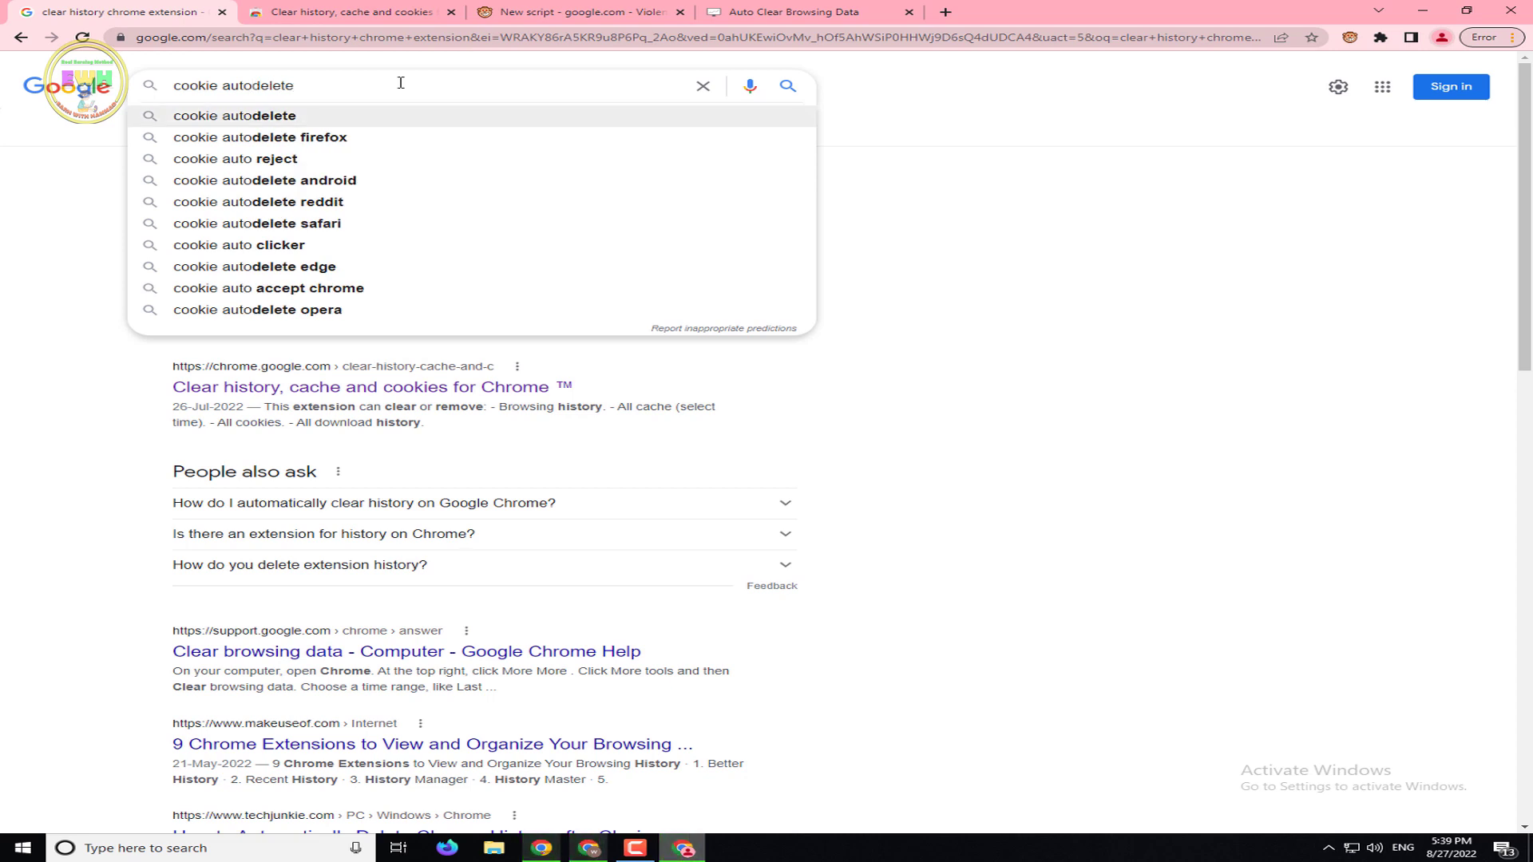
key(Return)
click(289, 214)
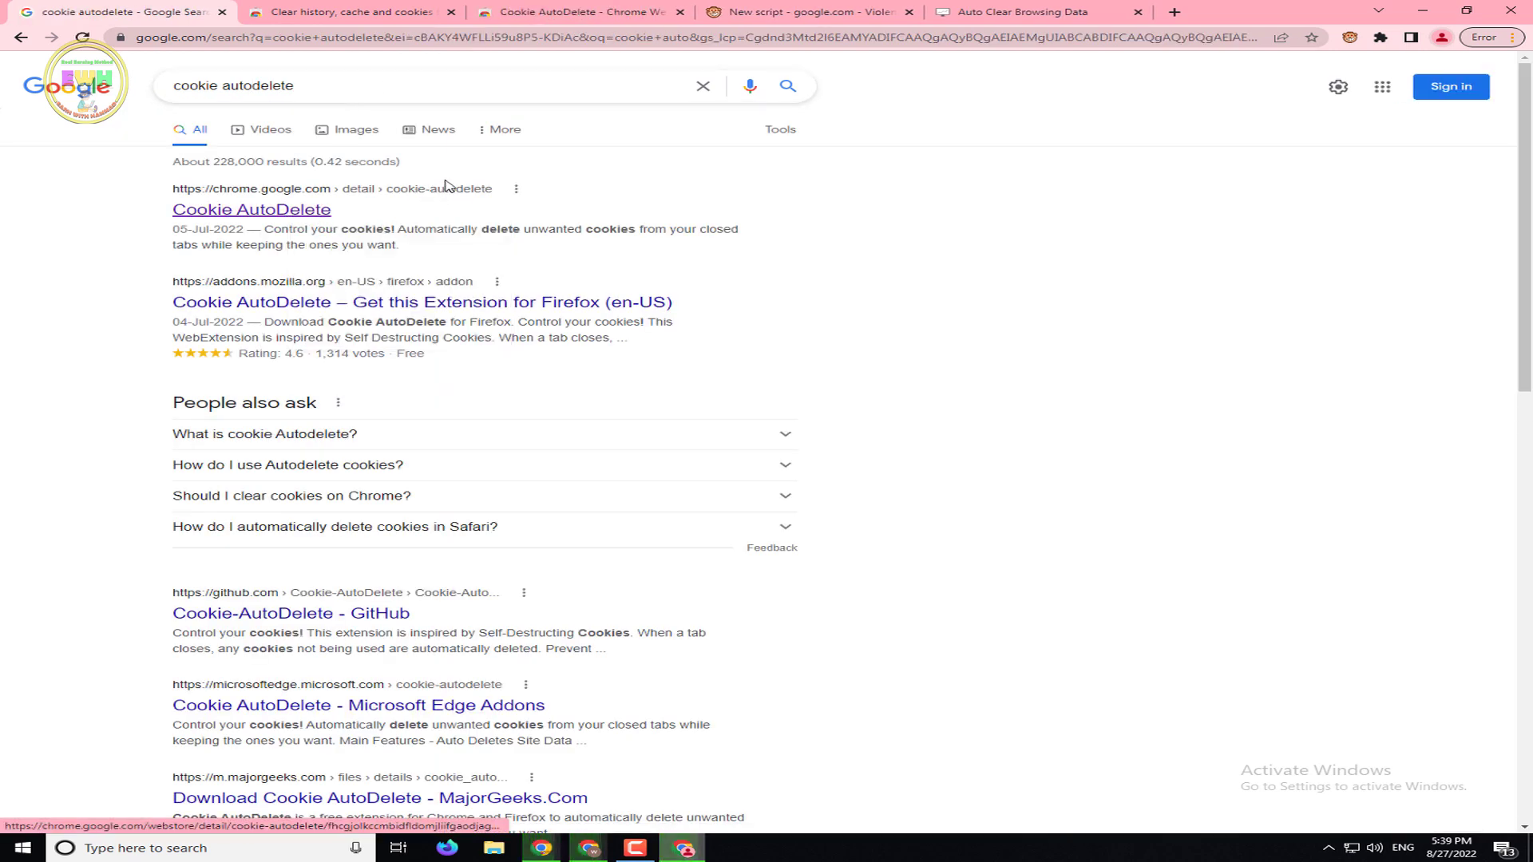
Close the clear history and Auto Clear Browsing Data tabs, then start adding Cookie AutoDelete
click(375, 8)
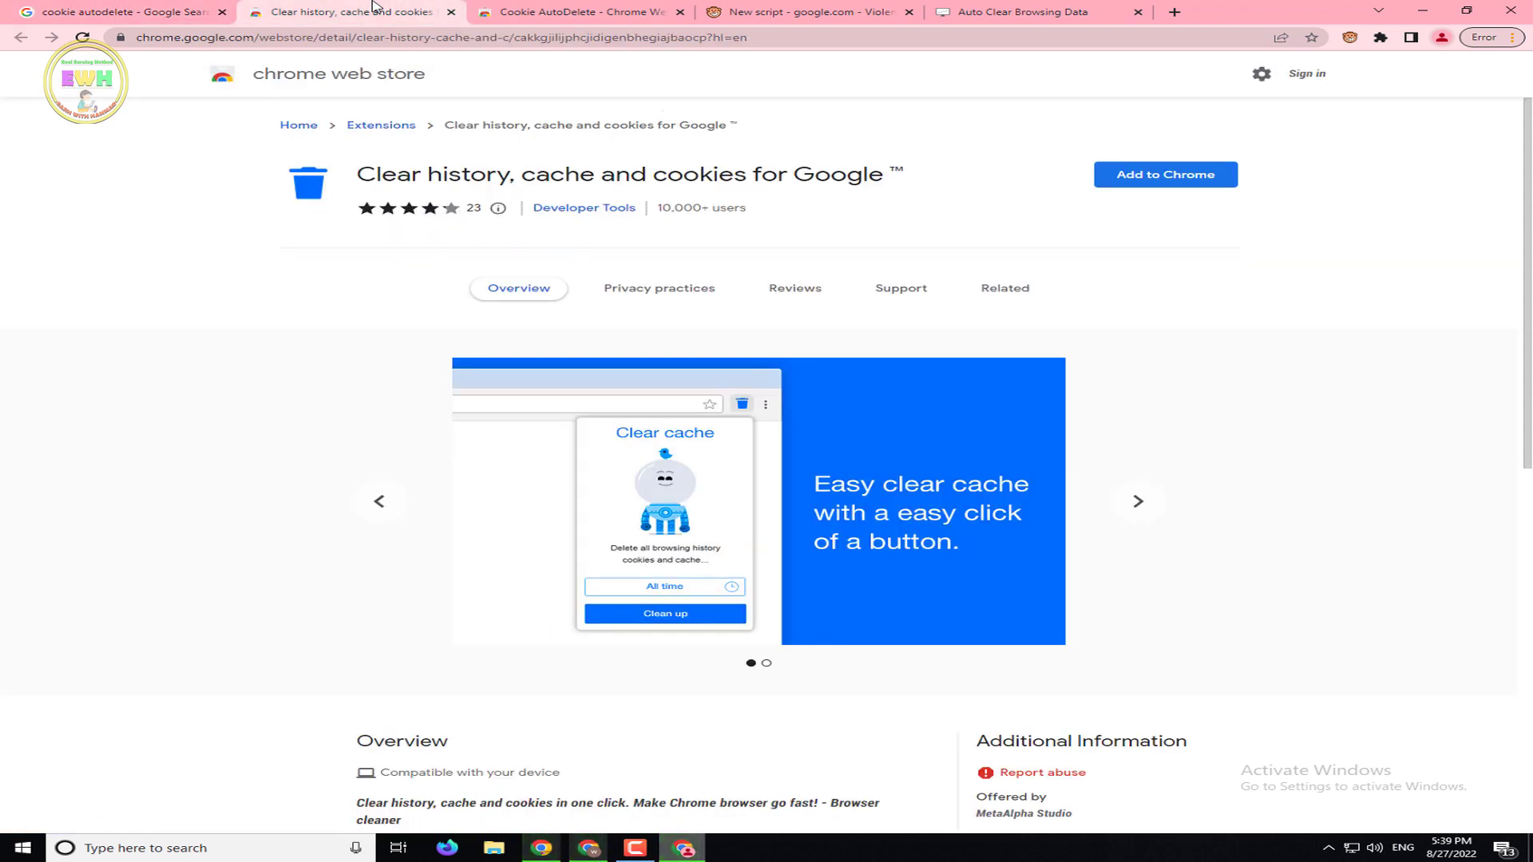
click(569, 12)
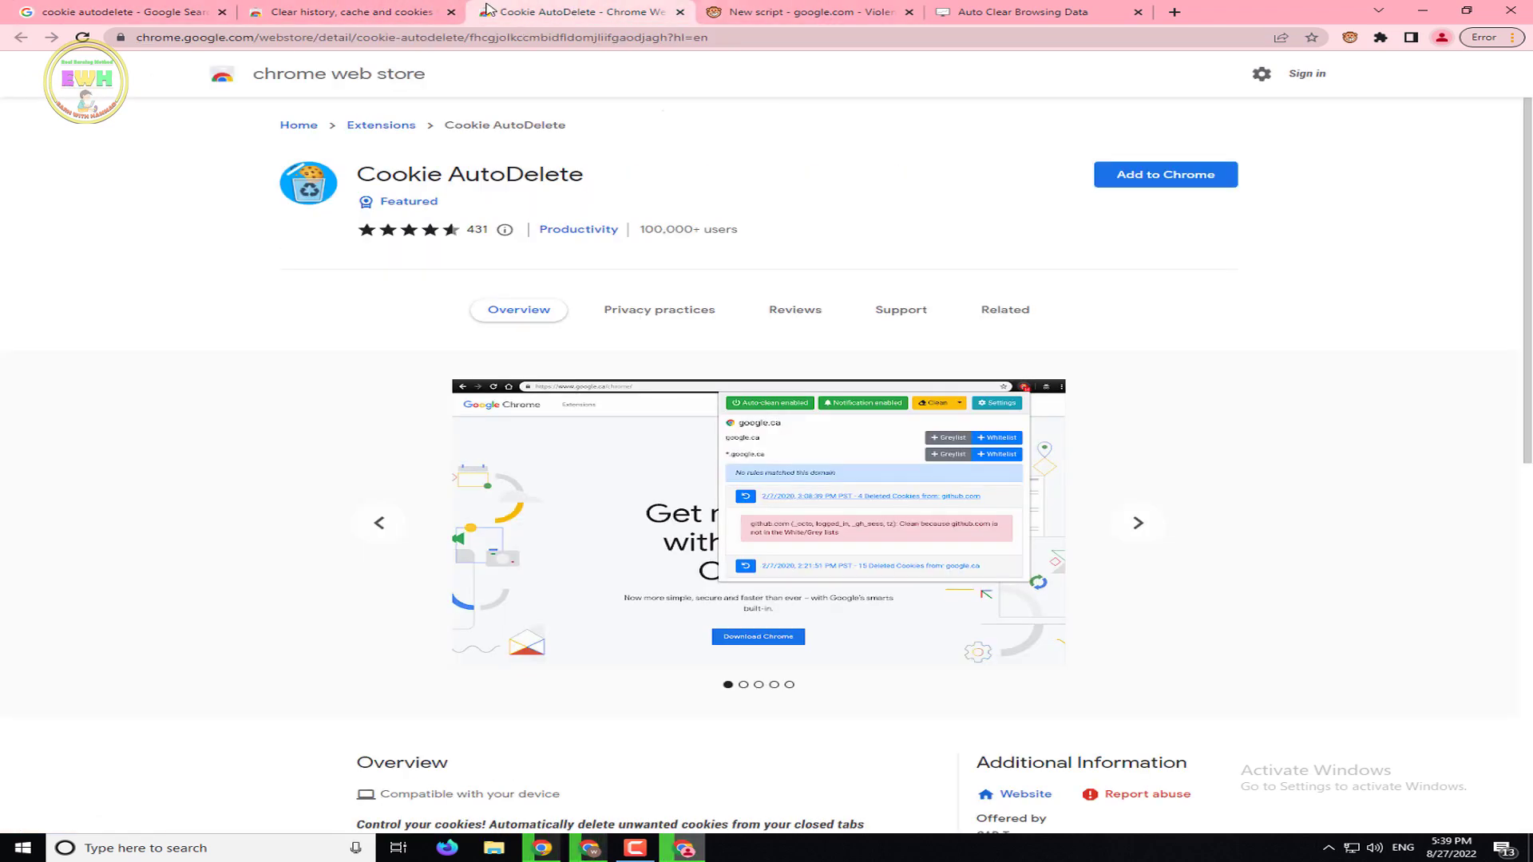
click(451, 12)
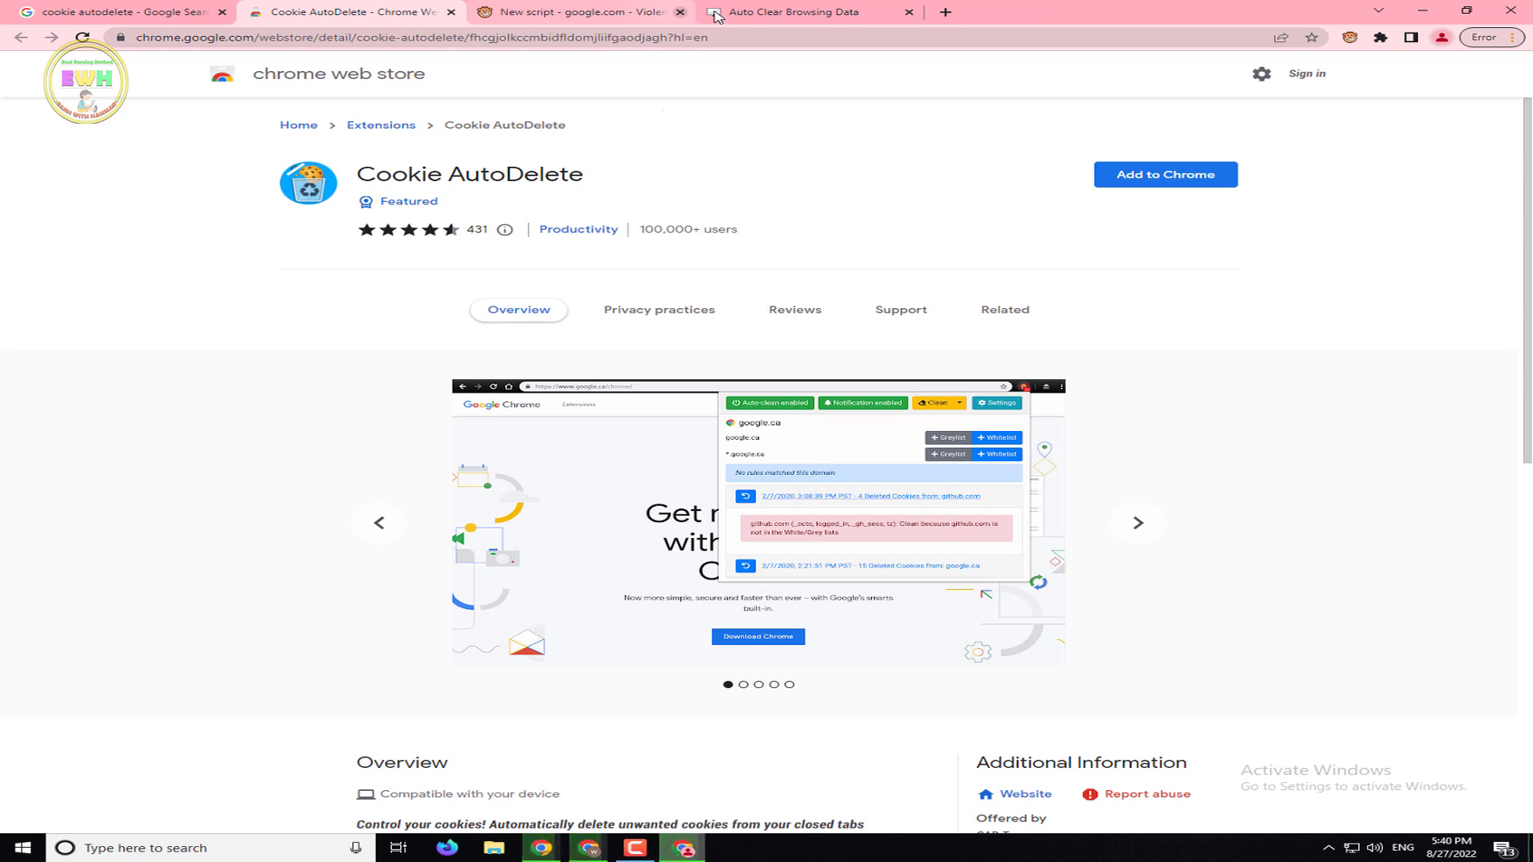
click(719, 14)
click(909, 12)
click(399, 12)
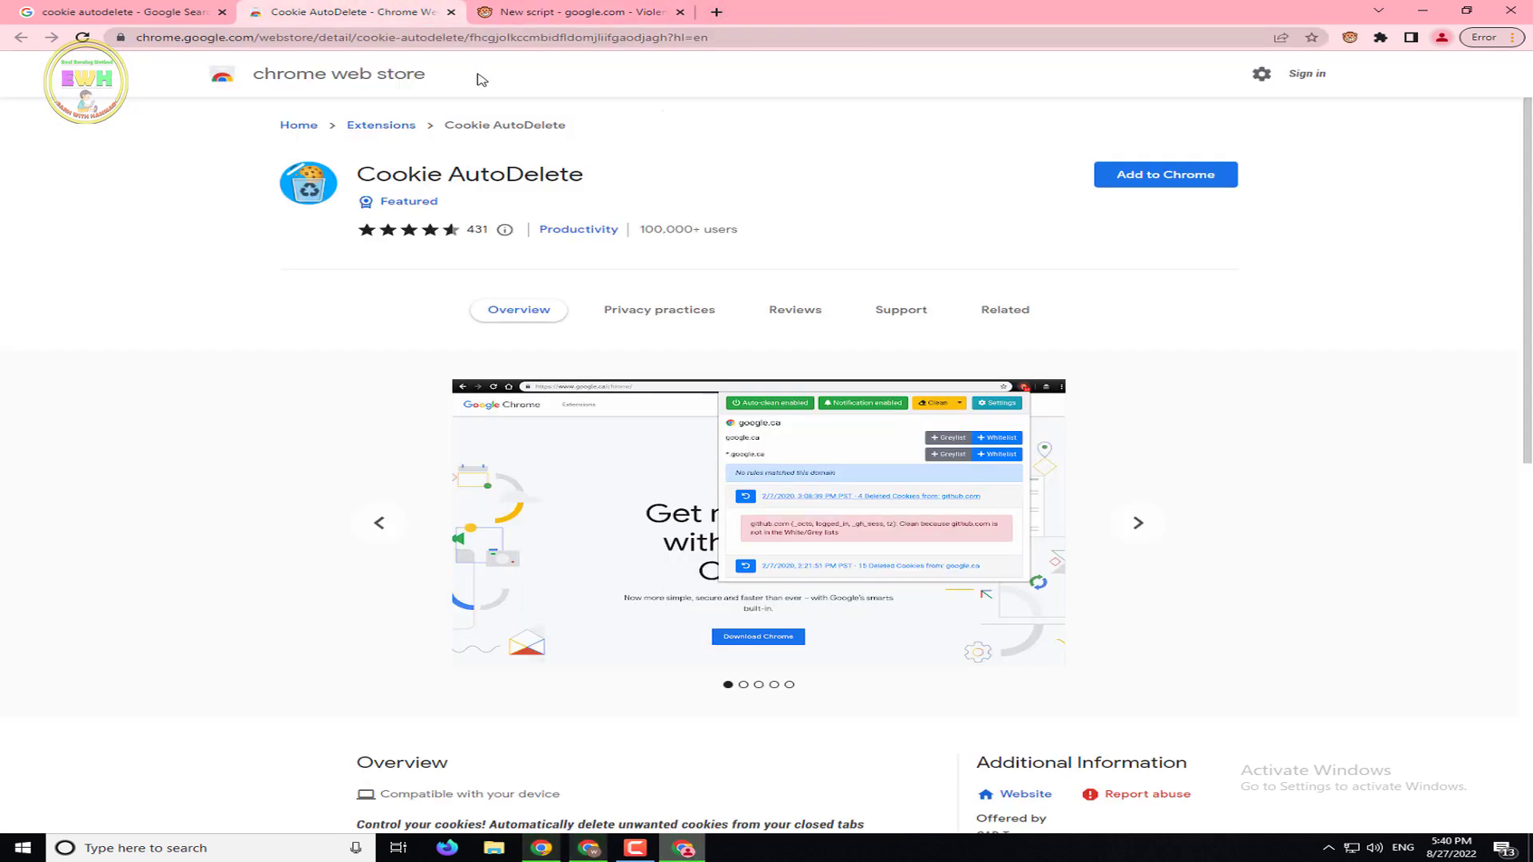
drag(289, 166, 292, 167)
click(1181, 175)
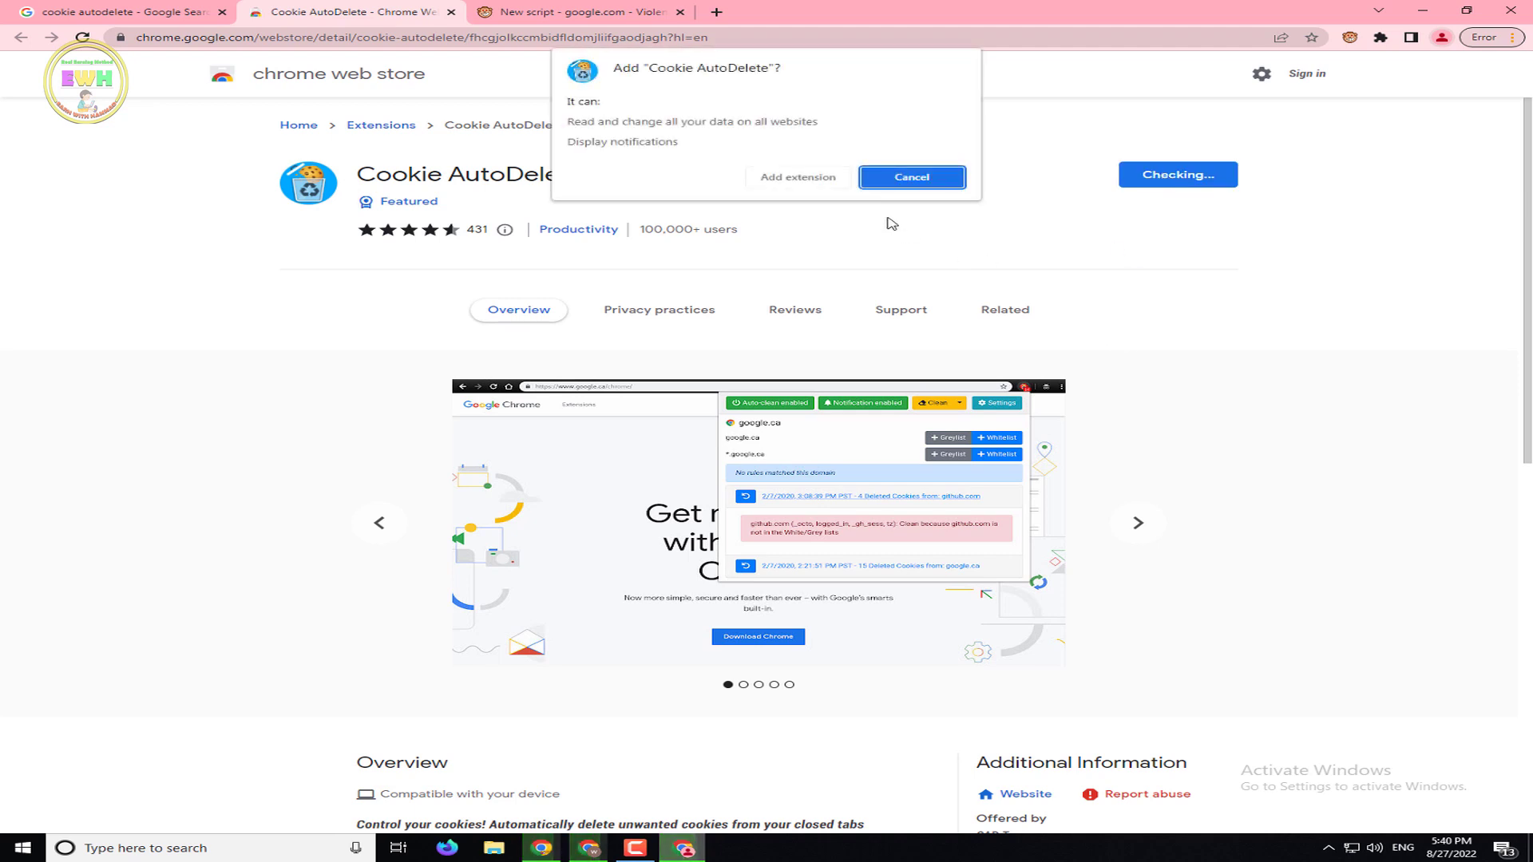
Confirm the Cookie AutoDelete install, close its settings page, and pin it to the toolbar
click(813, 177)
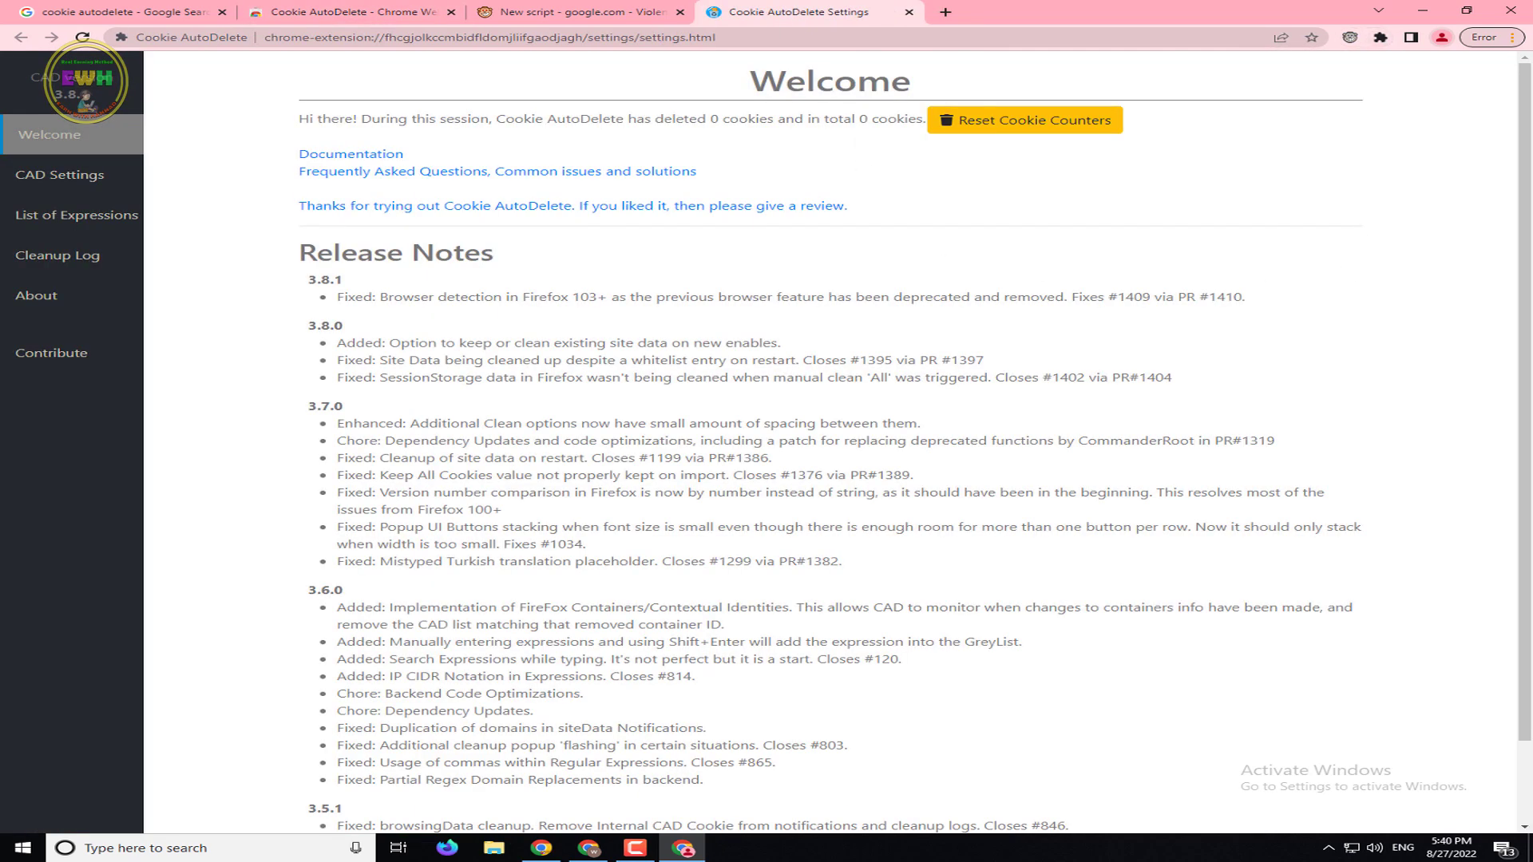
scroll(1530, 799, down, 2)
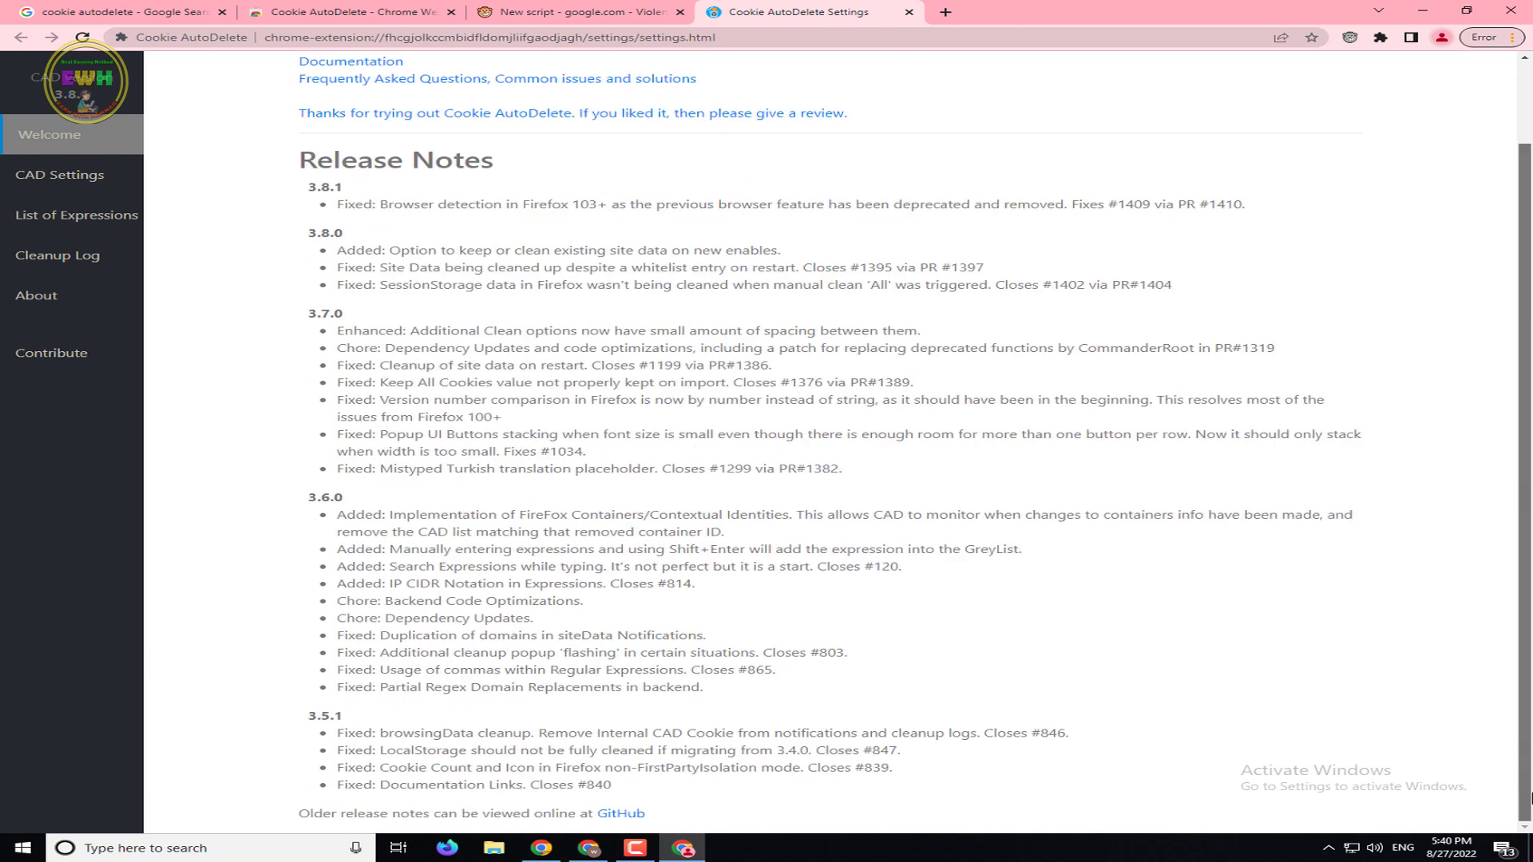
scroll(1515, 375, up, 2)
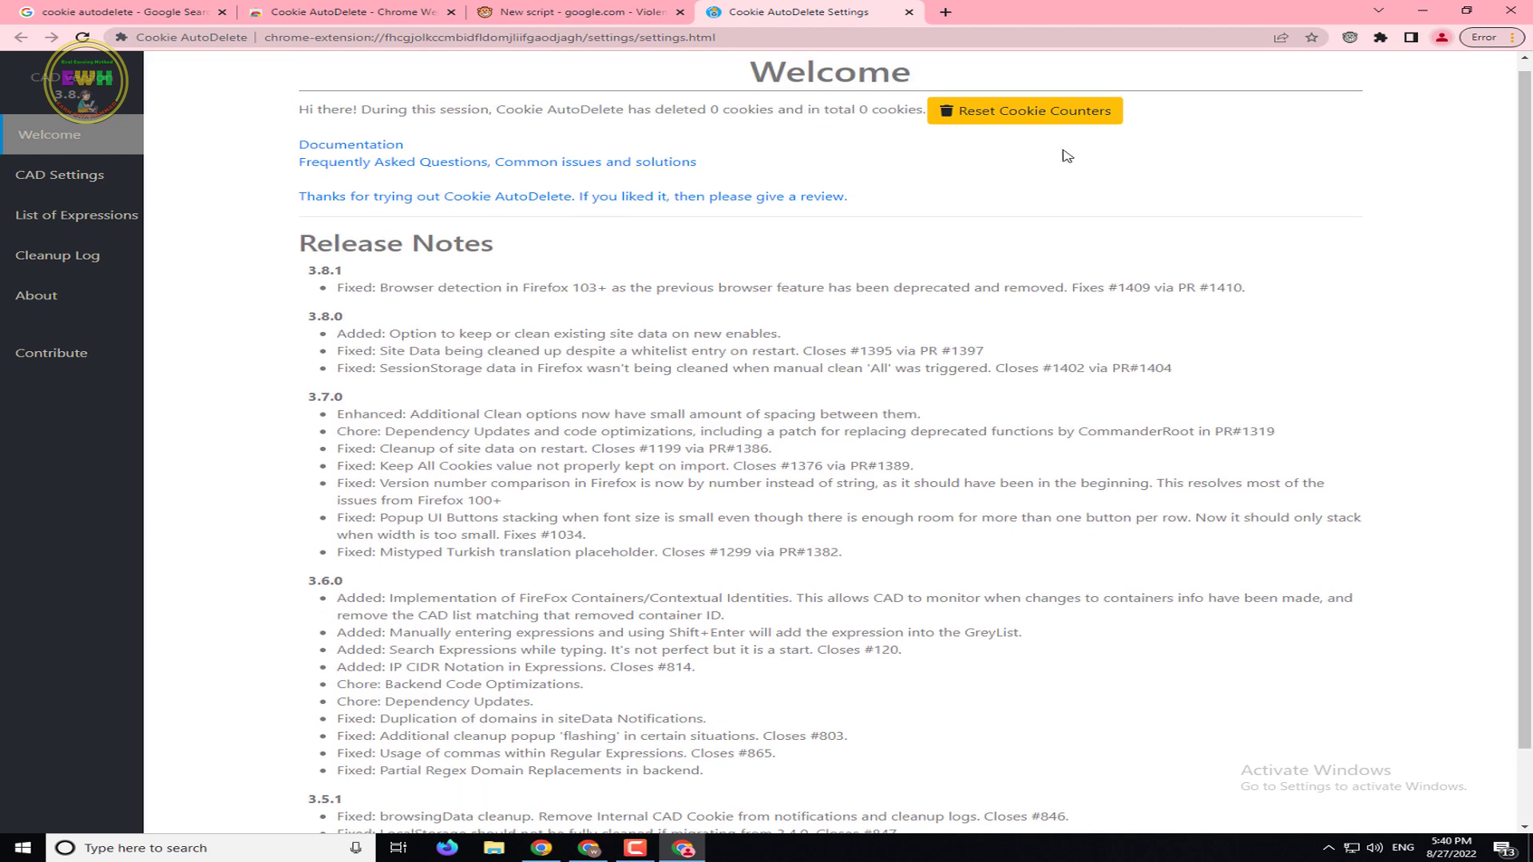
scroll(1445, 311, down, 2)
scroll(1445, 312, up, 2)
click(908, 12)
click(1381, 36)
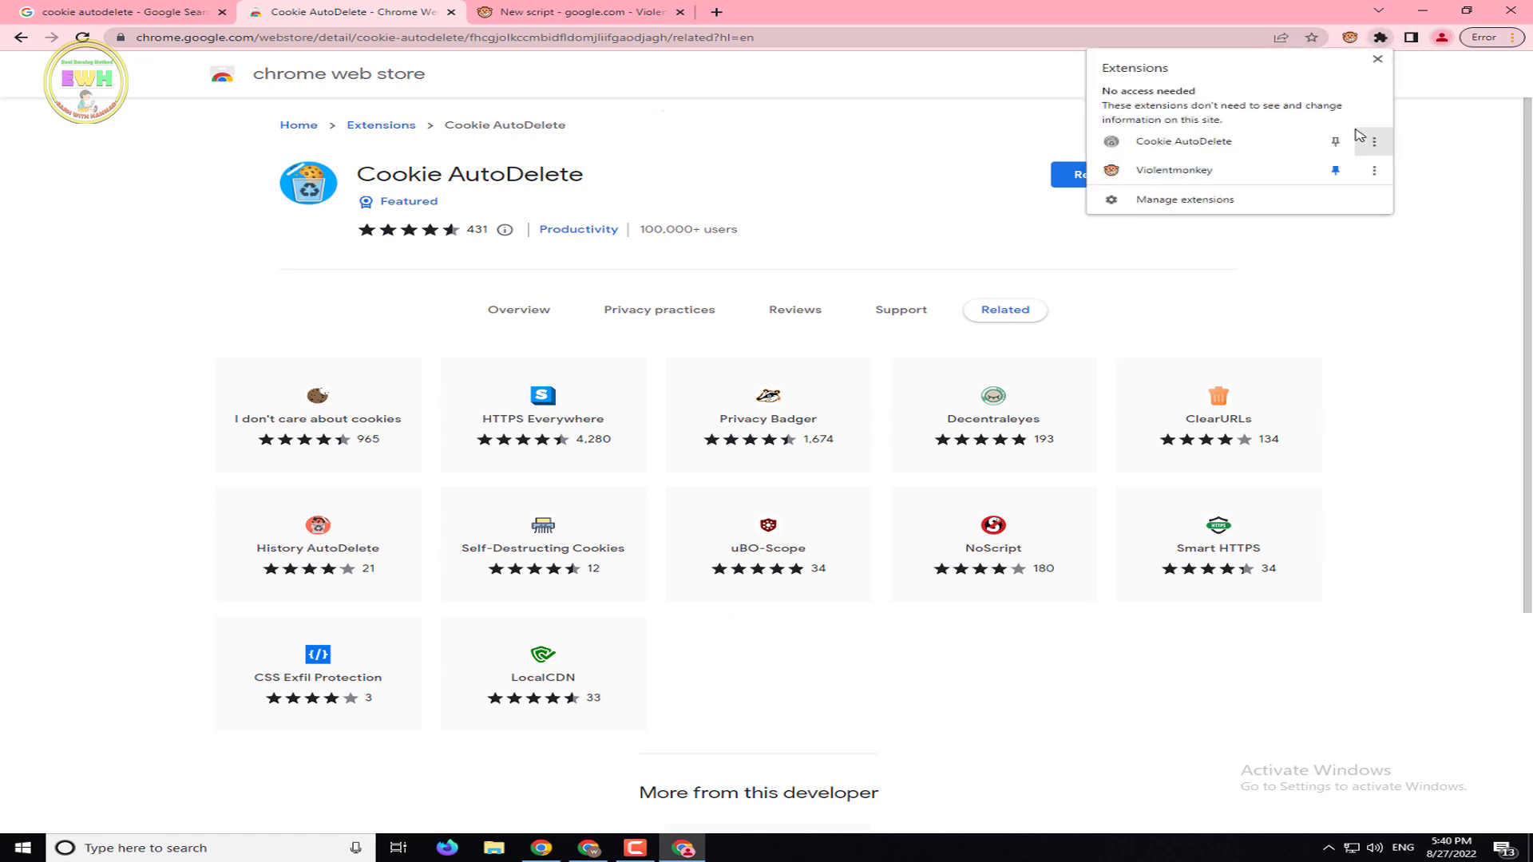
click(1349, 142)
Check the Cookie AutoDelete popup, switch to the Violentmonkey script tab, and minimise Chrome
click(1349, 37)
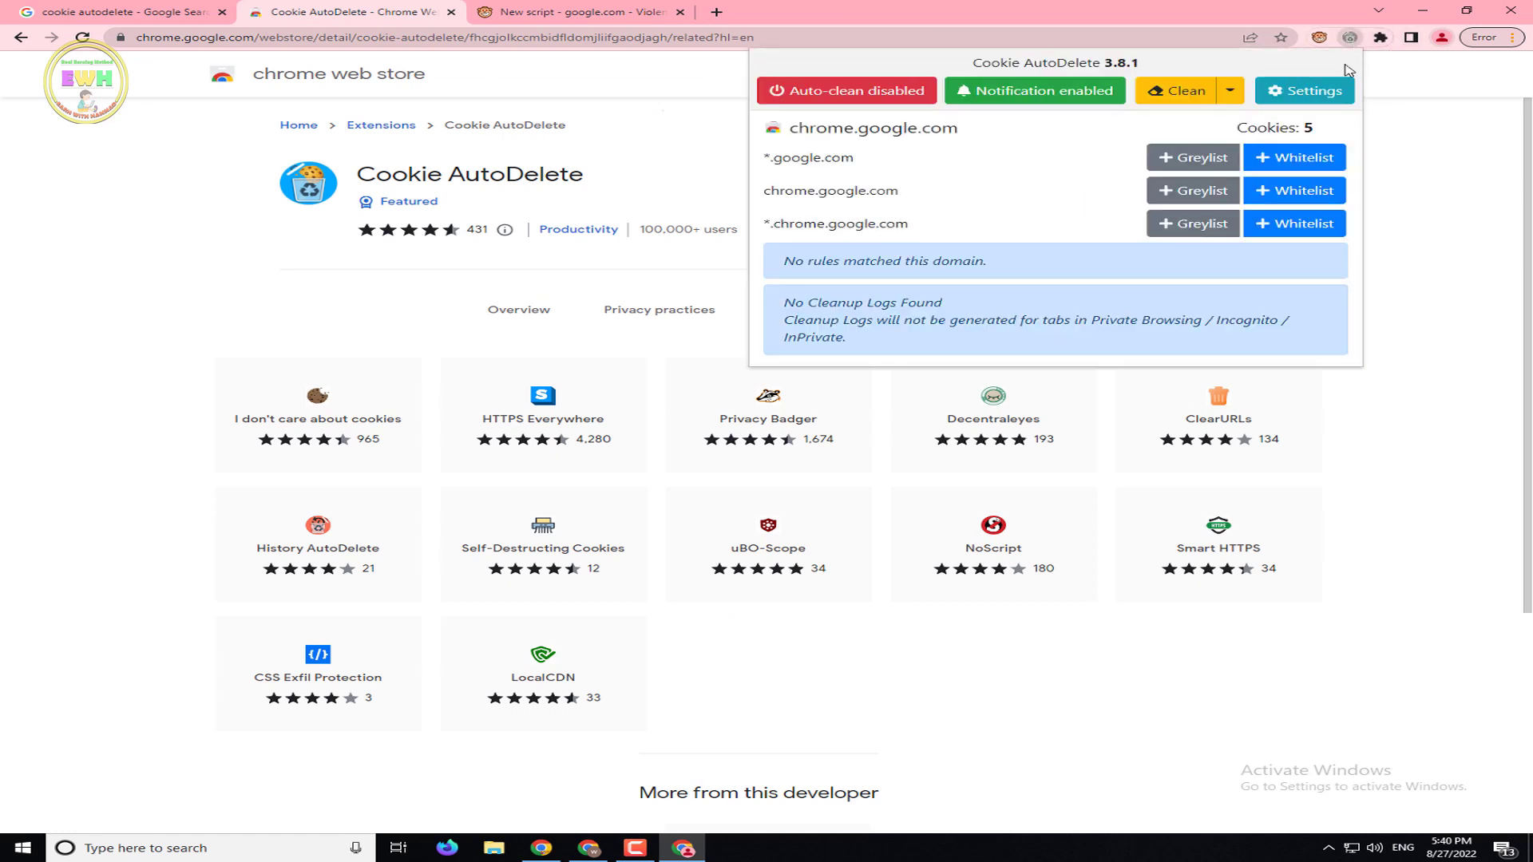
click(669, 8)
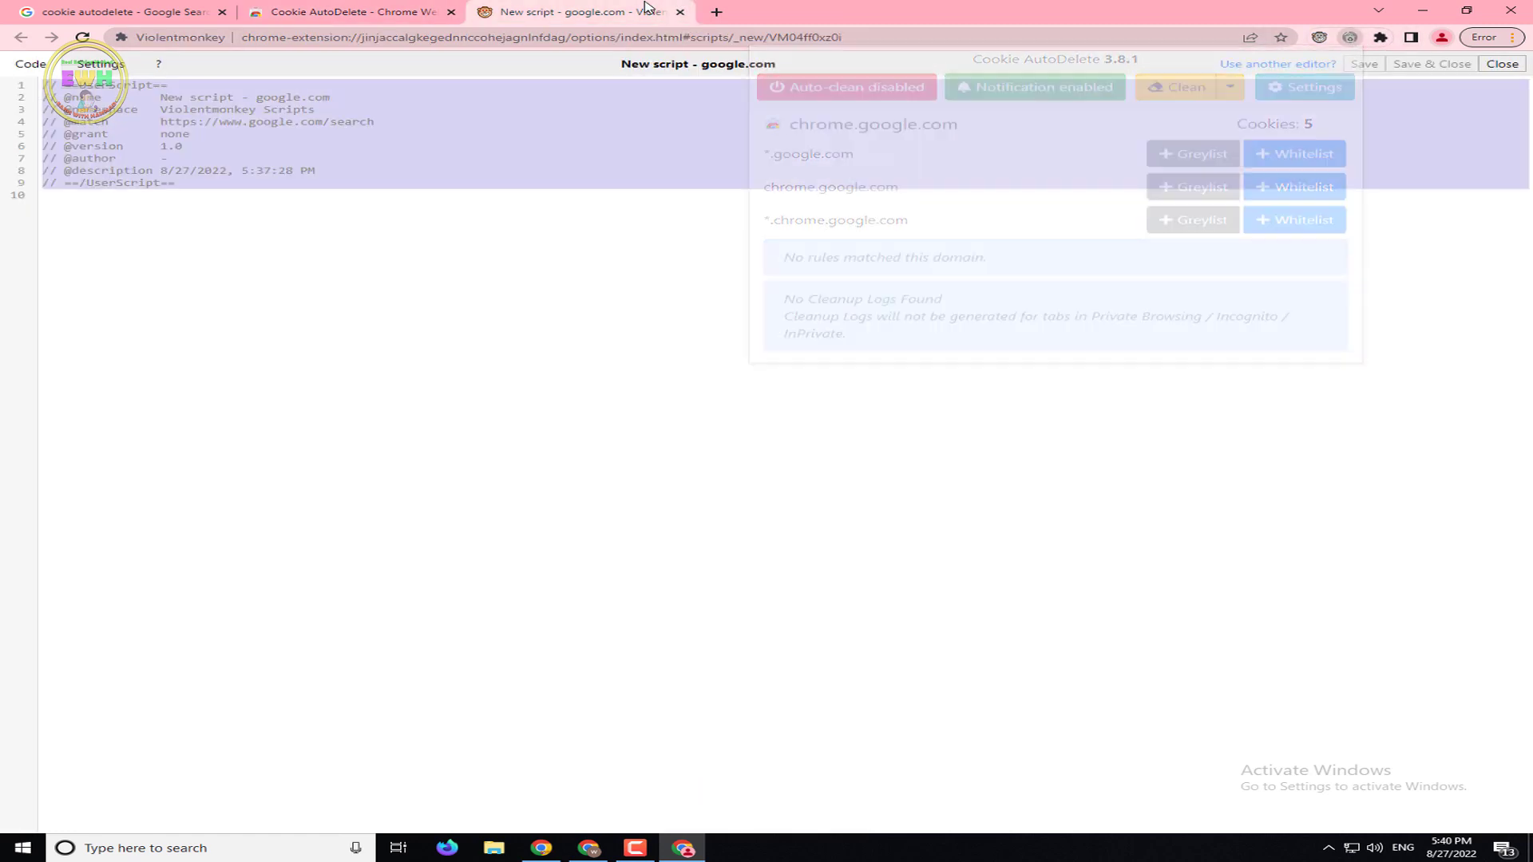
click(716, 11)
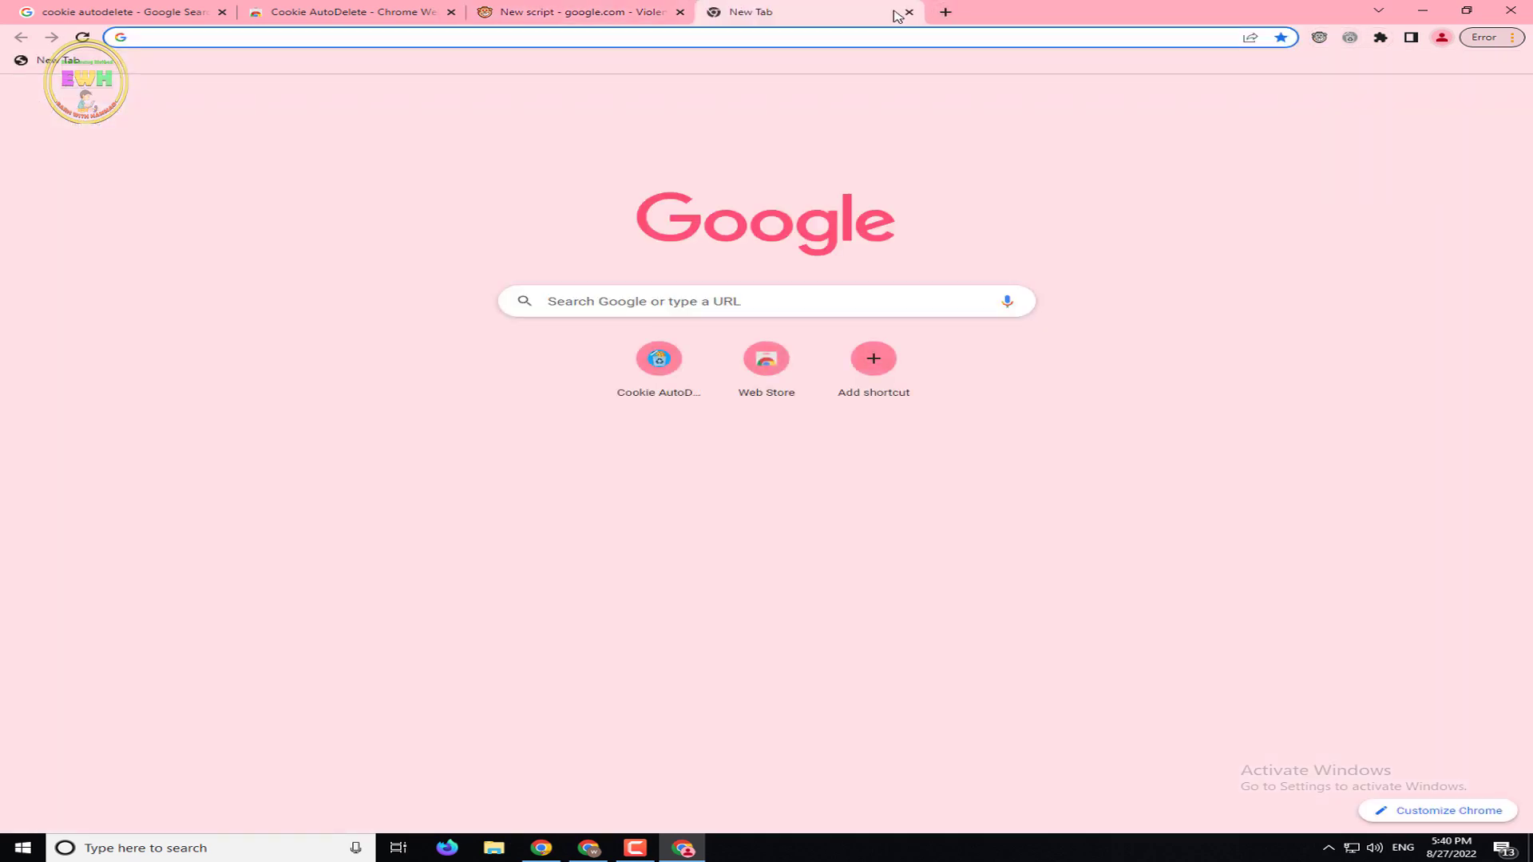
click(908, 11)
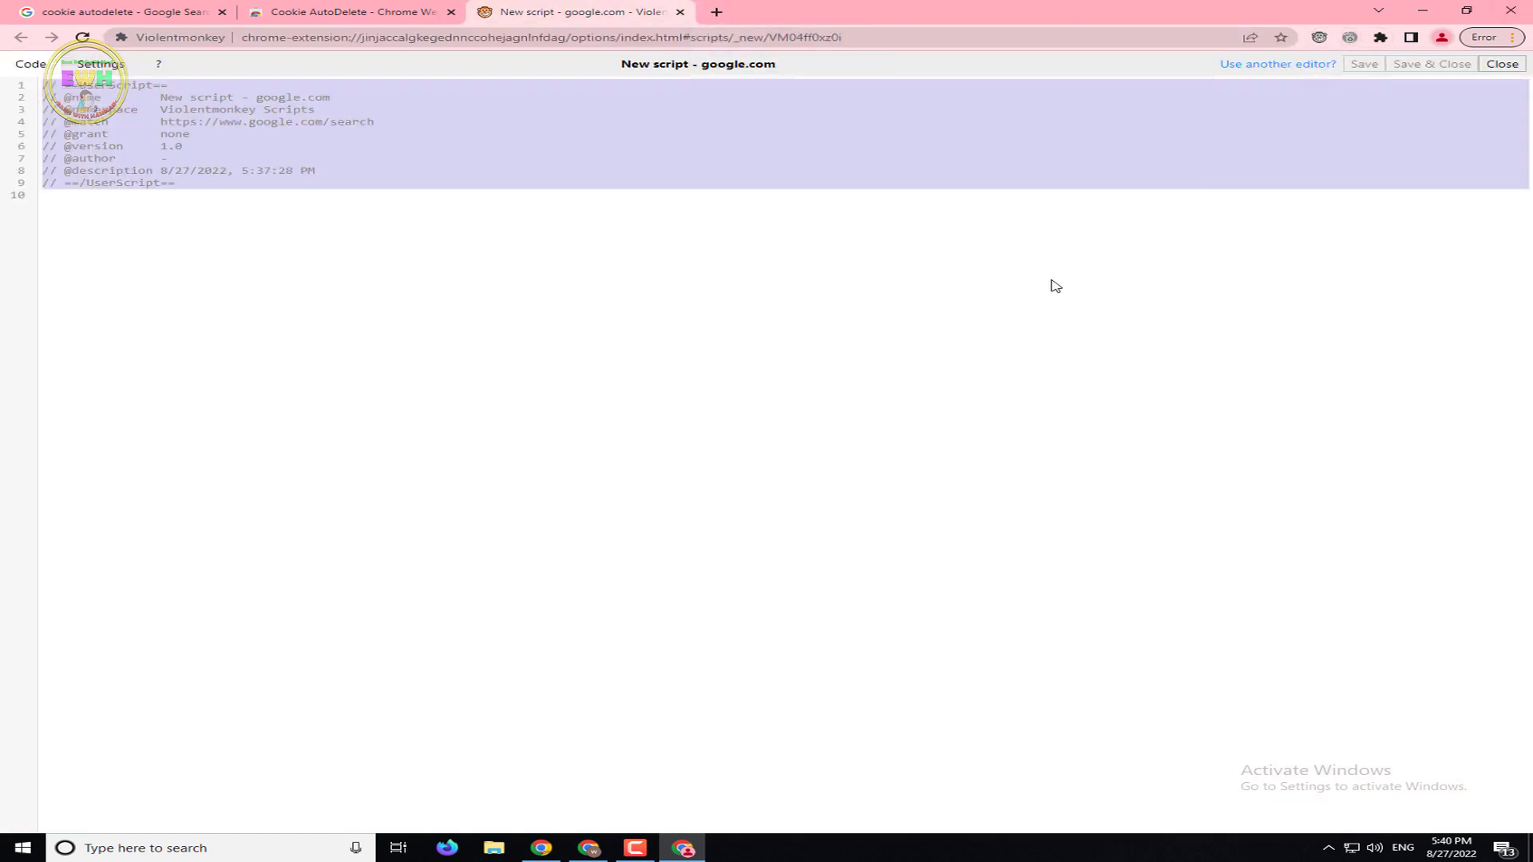
click(1423, 11)
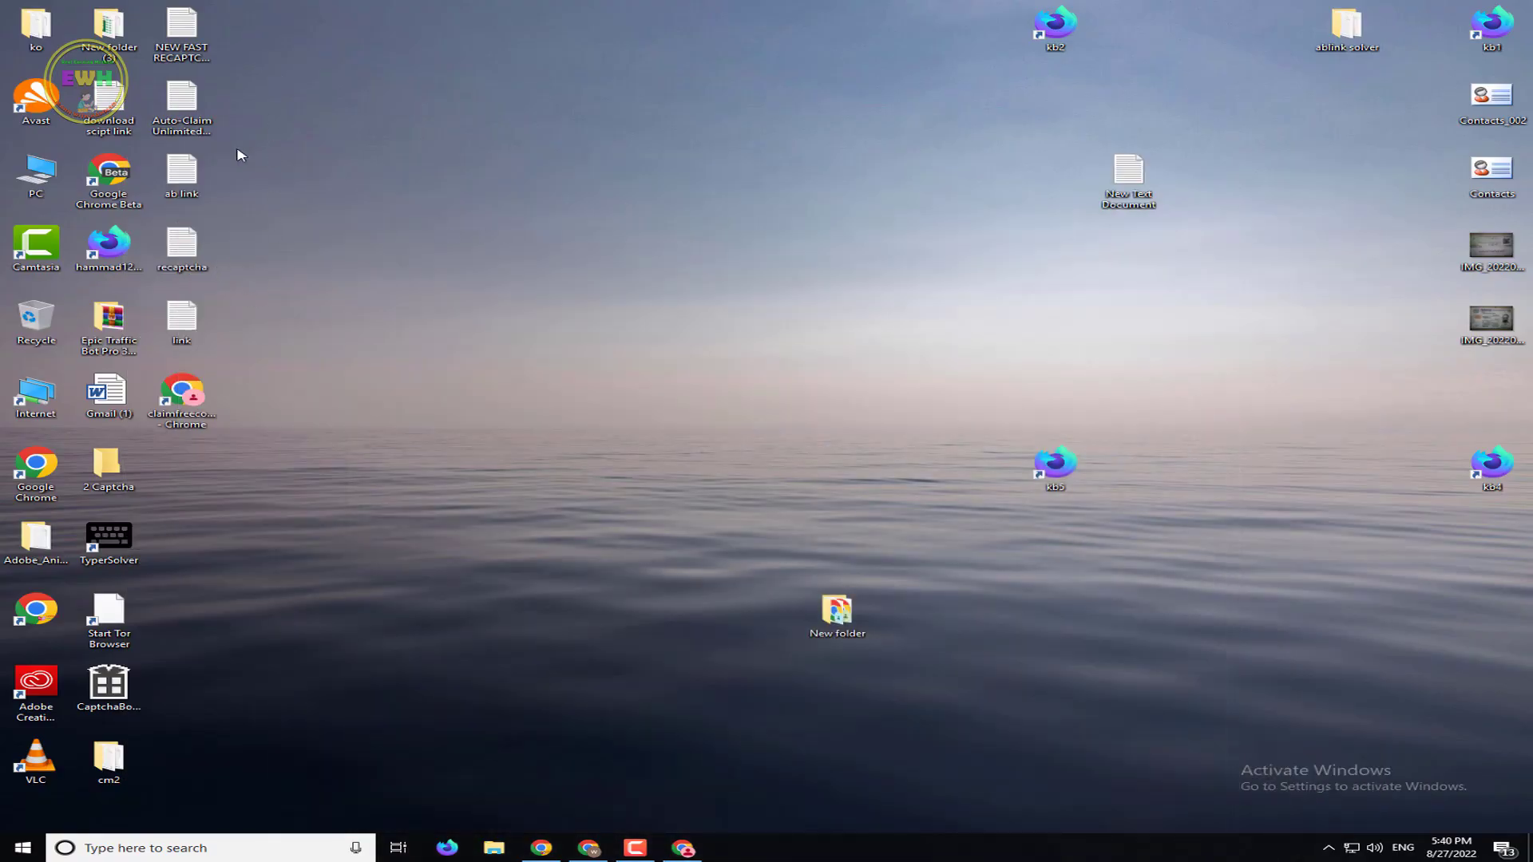
click(177, 29)
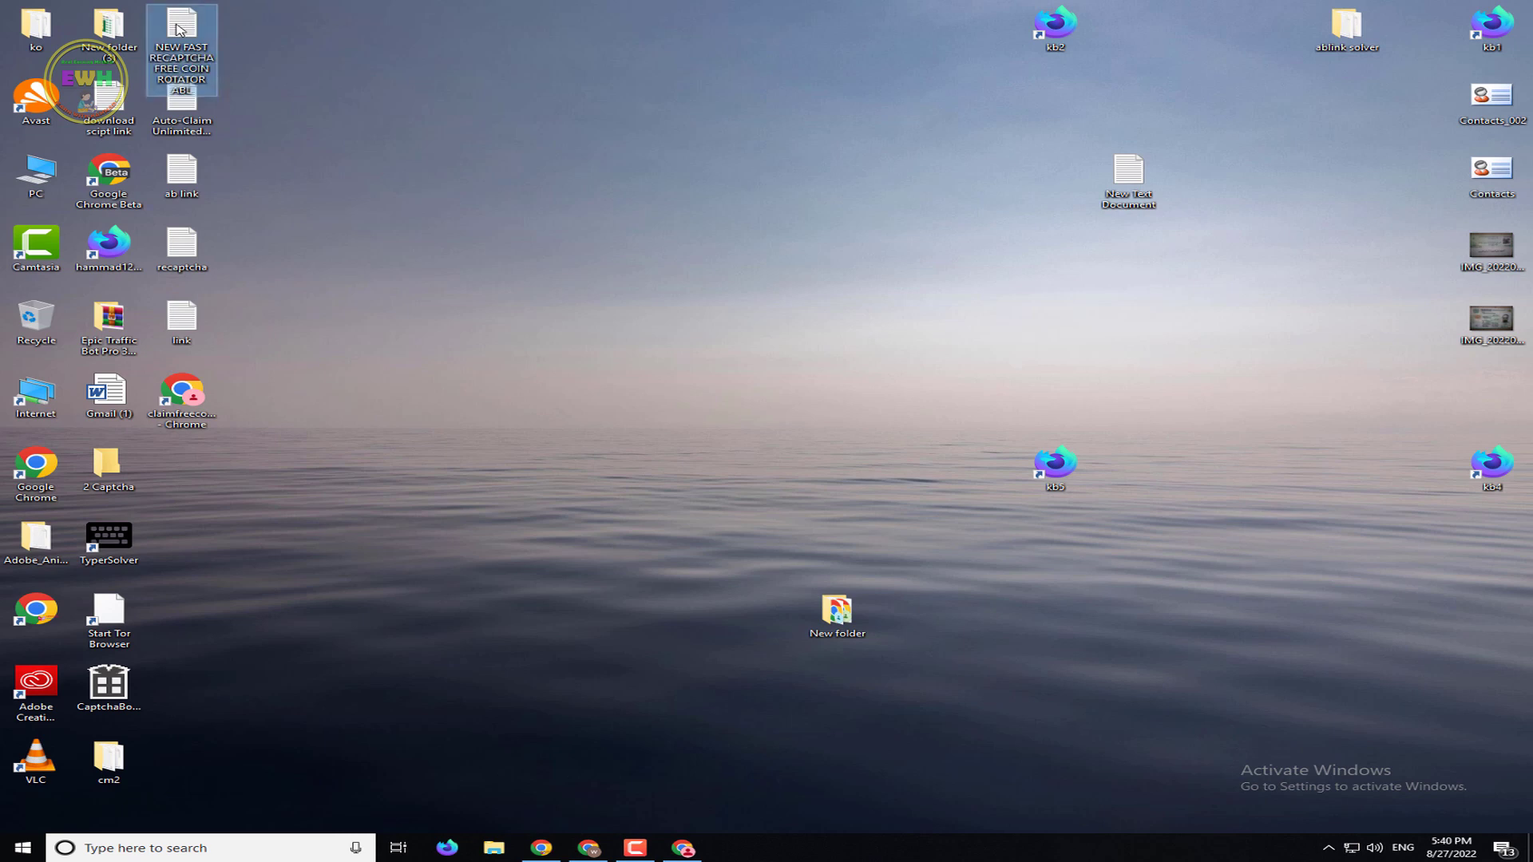
double_click(177, 30)
click(641, 436)
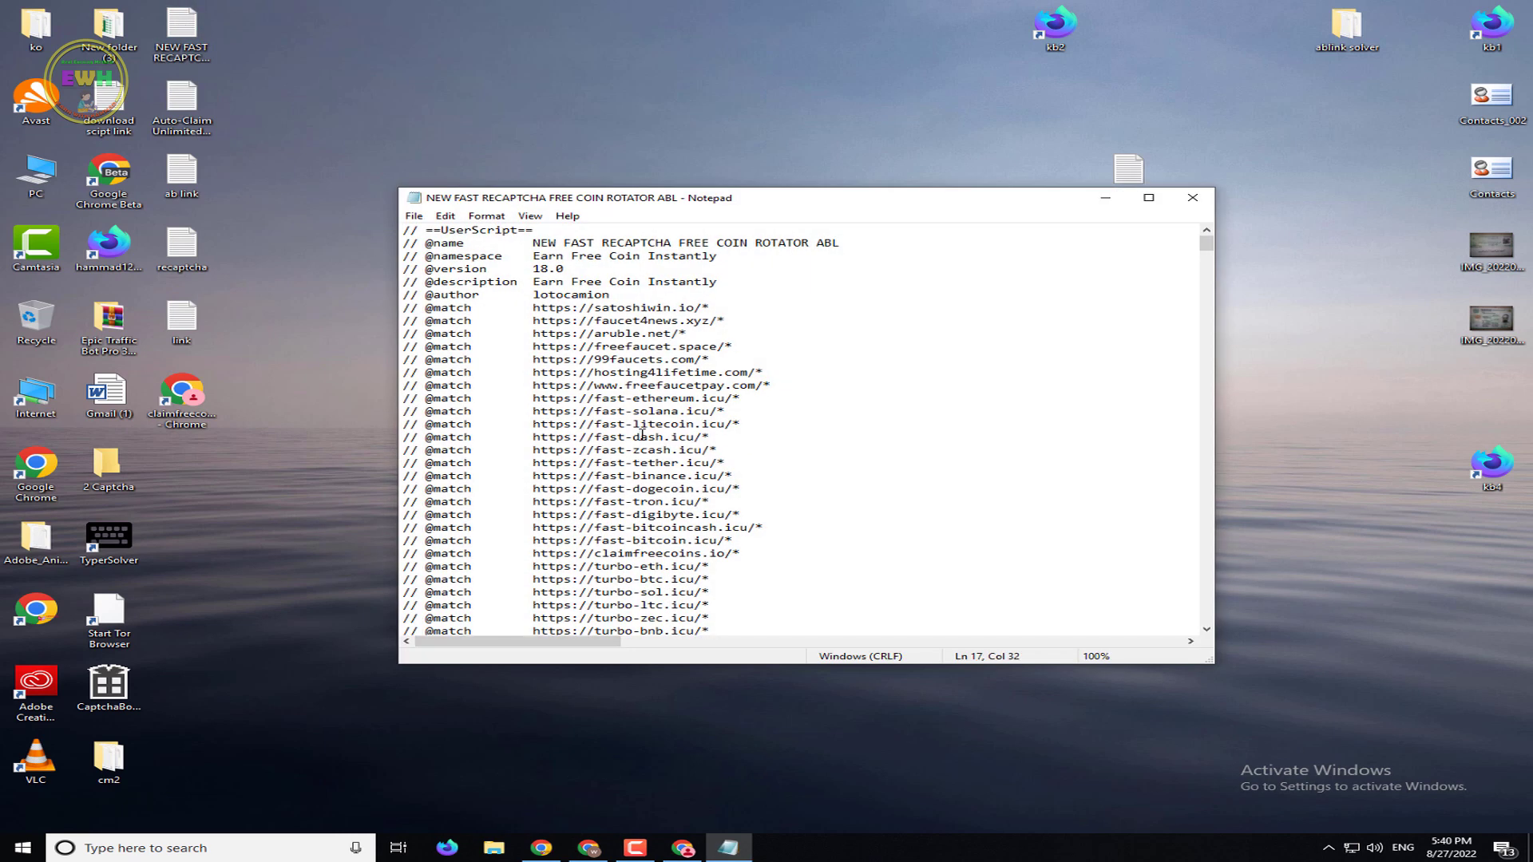
key(ctrl+a)
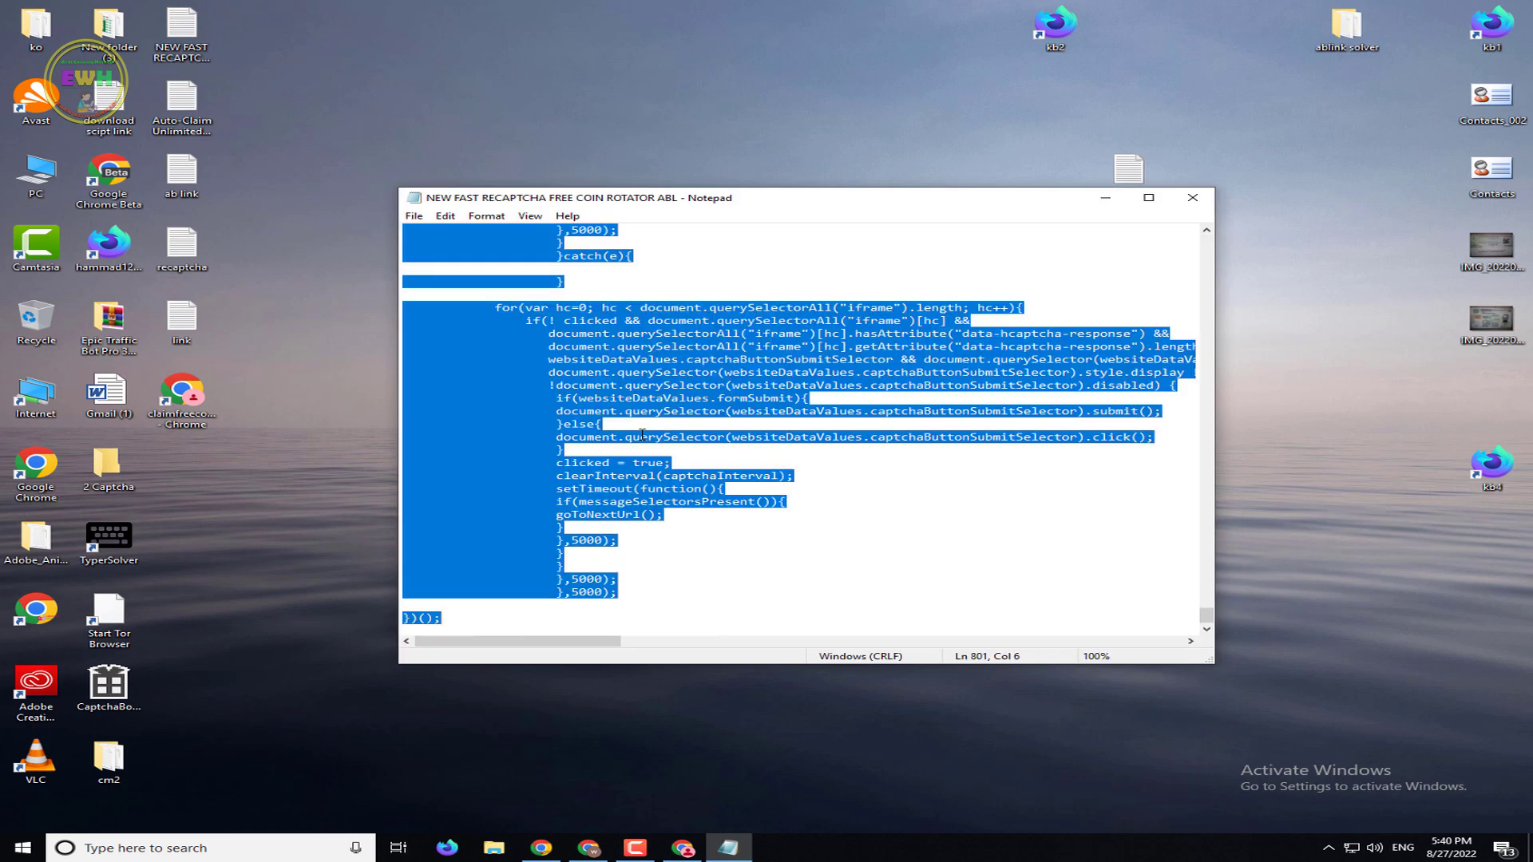
click(1193, 197)
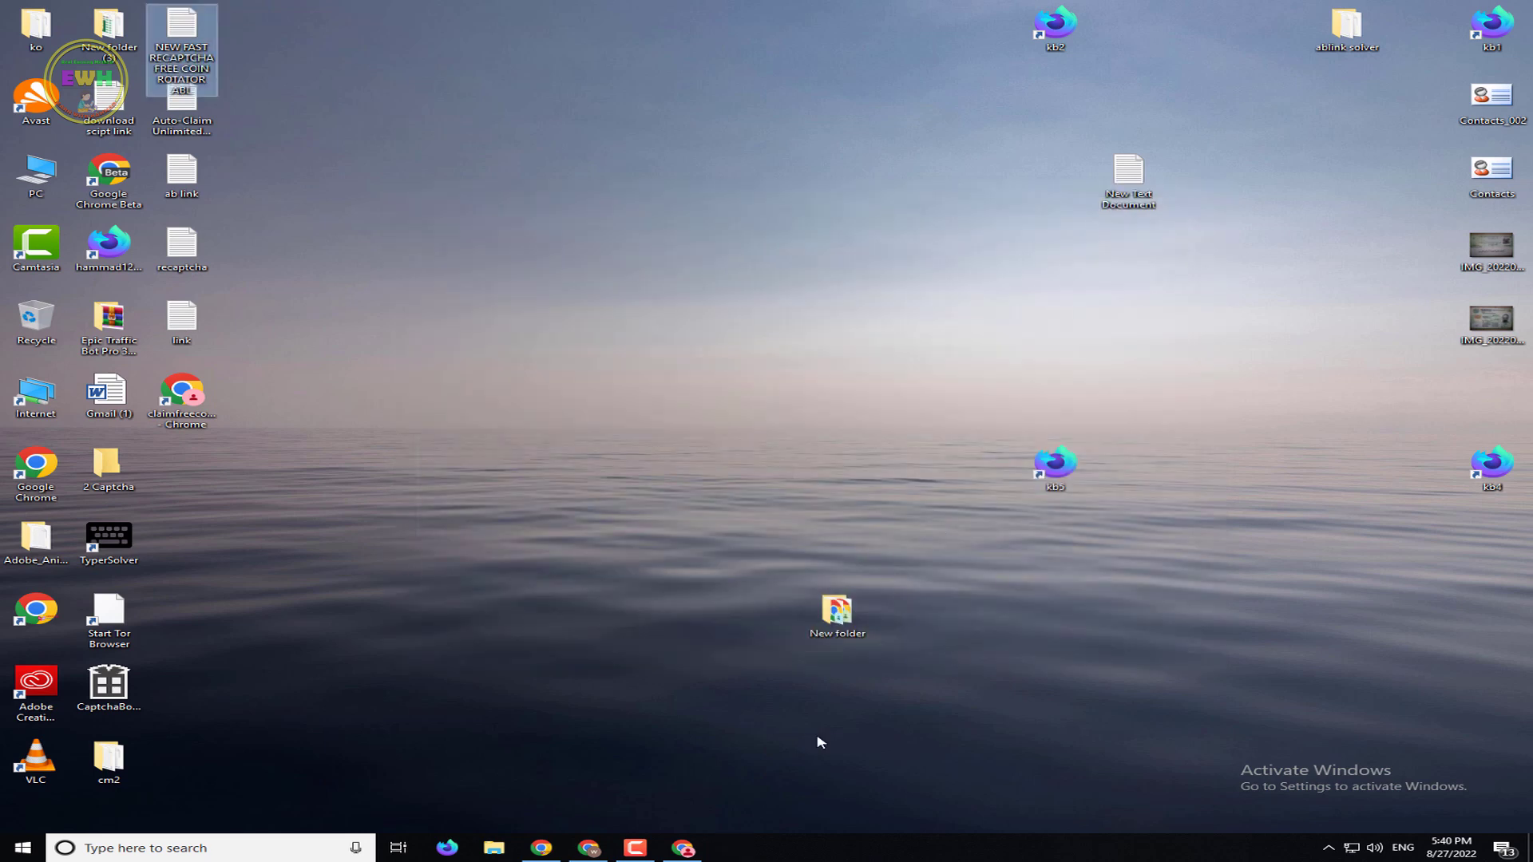
Paste the coin rotator script over the new-script template and save it
click(681, 849)
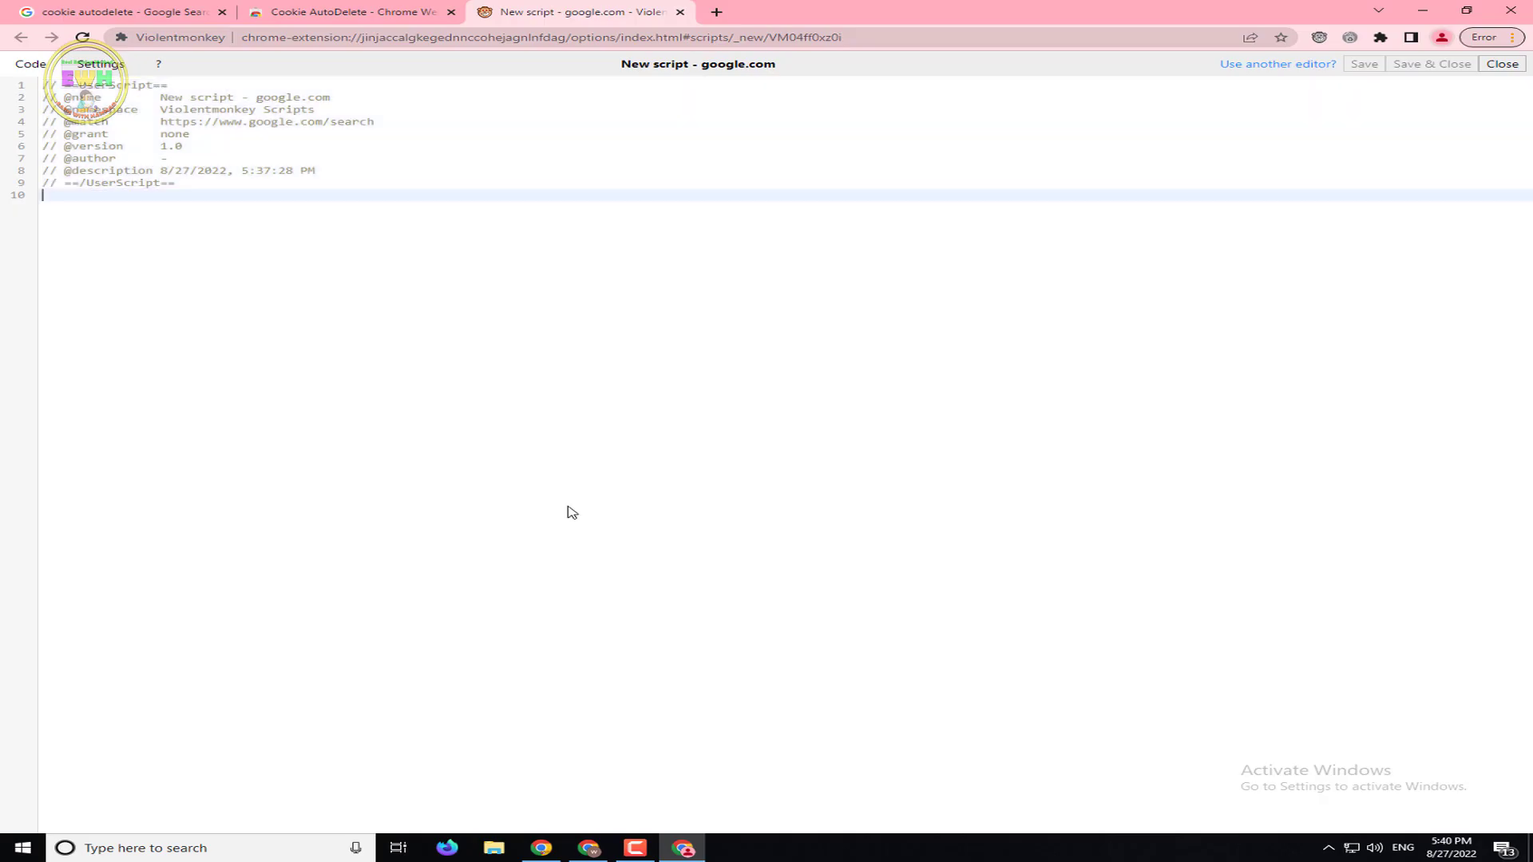
key(ctrl+a)
key(ctrl+v)
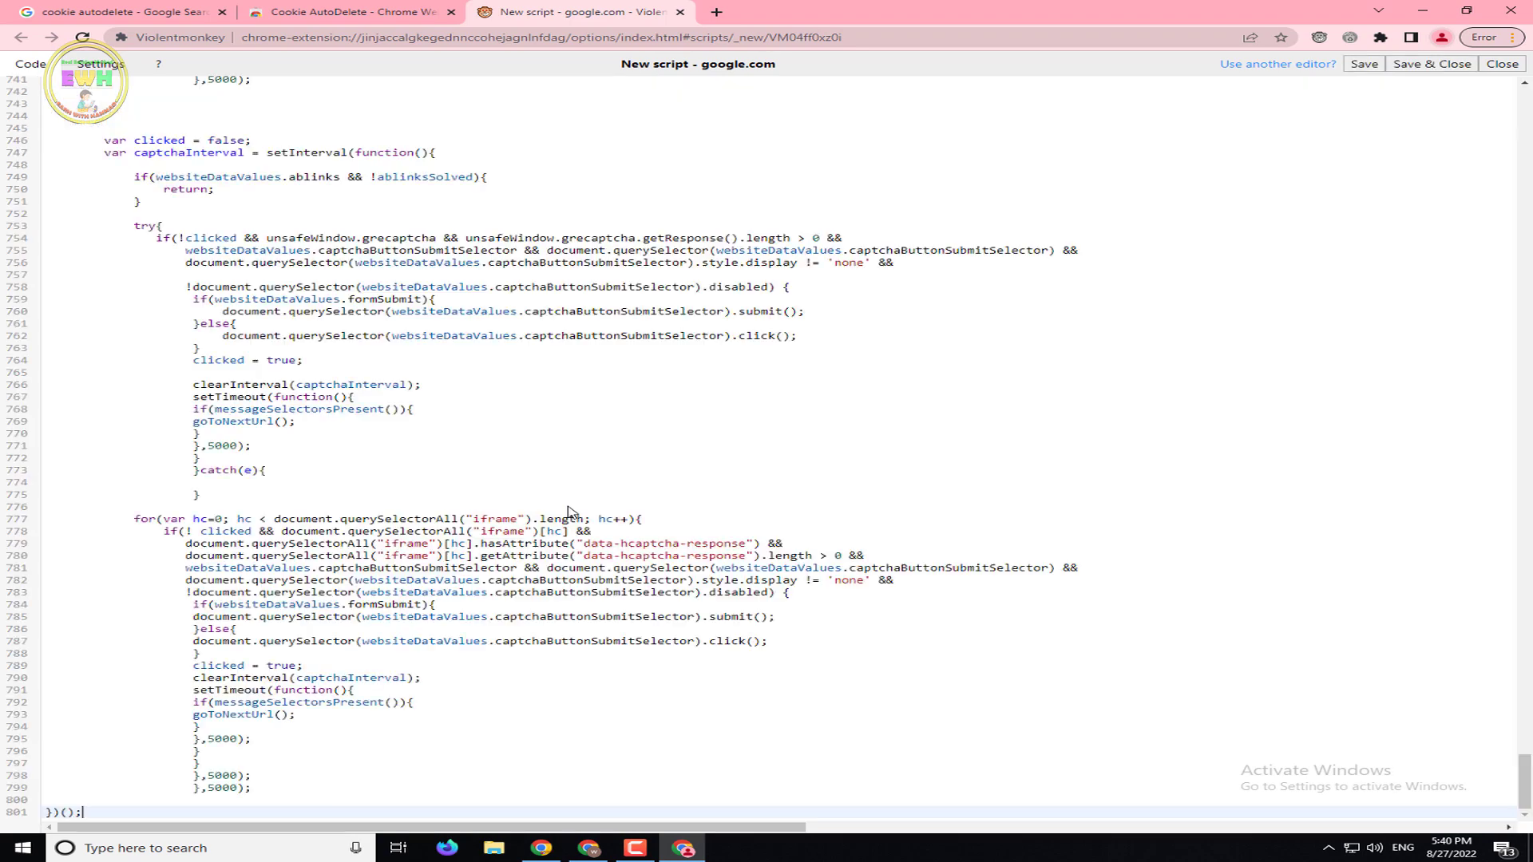
click(1437, 65)
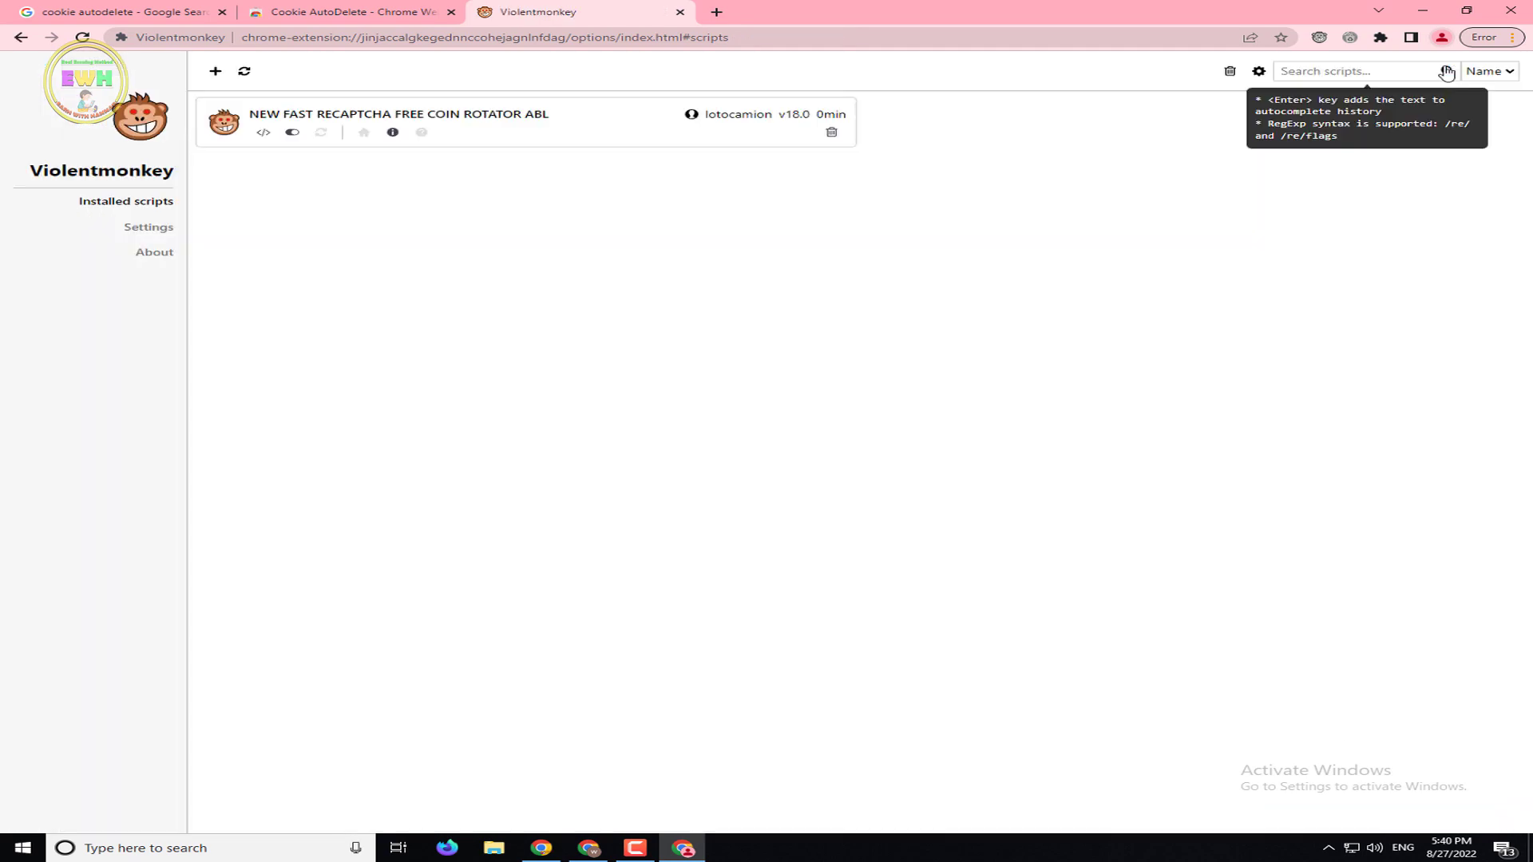
Switch the installed scripts list to a single full-width column
click(1260, 73)
click(1205, 127)
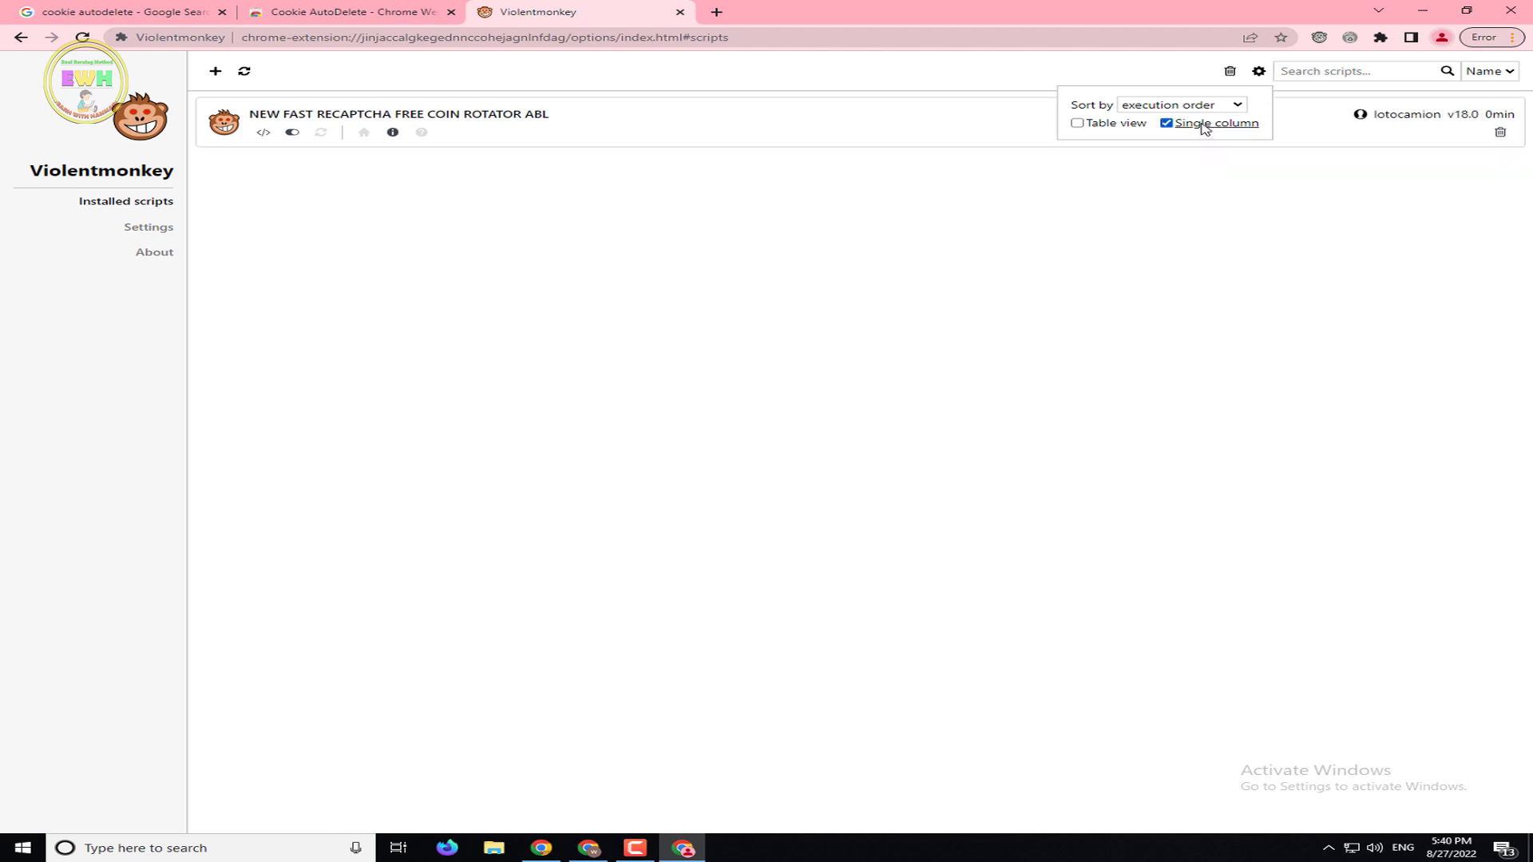
click(989, 397)
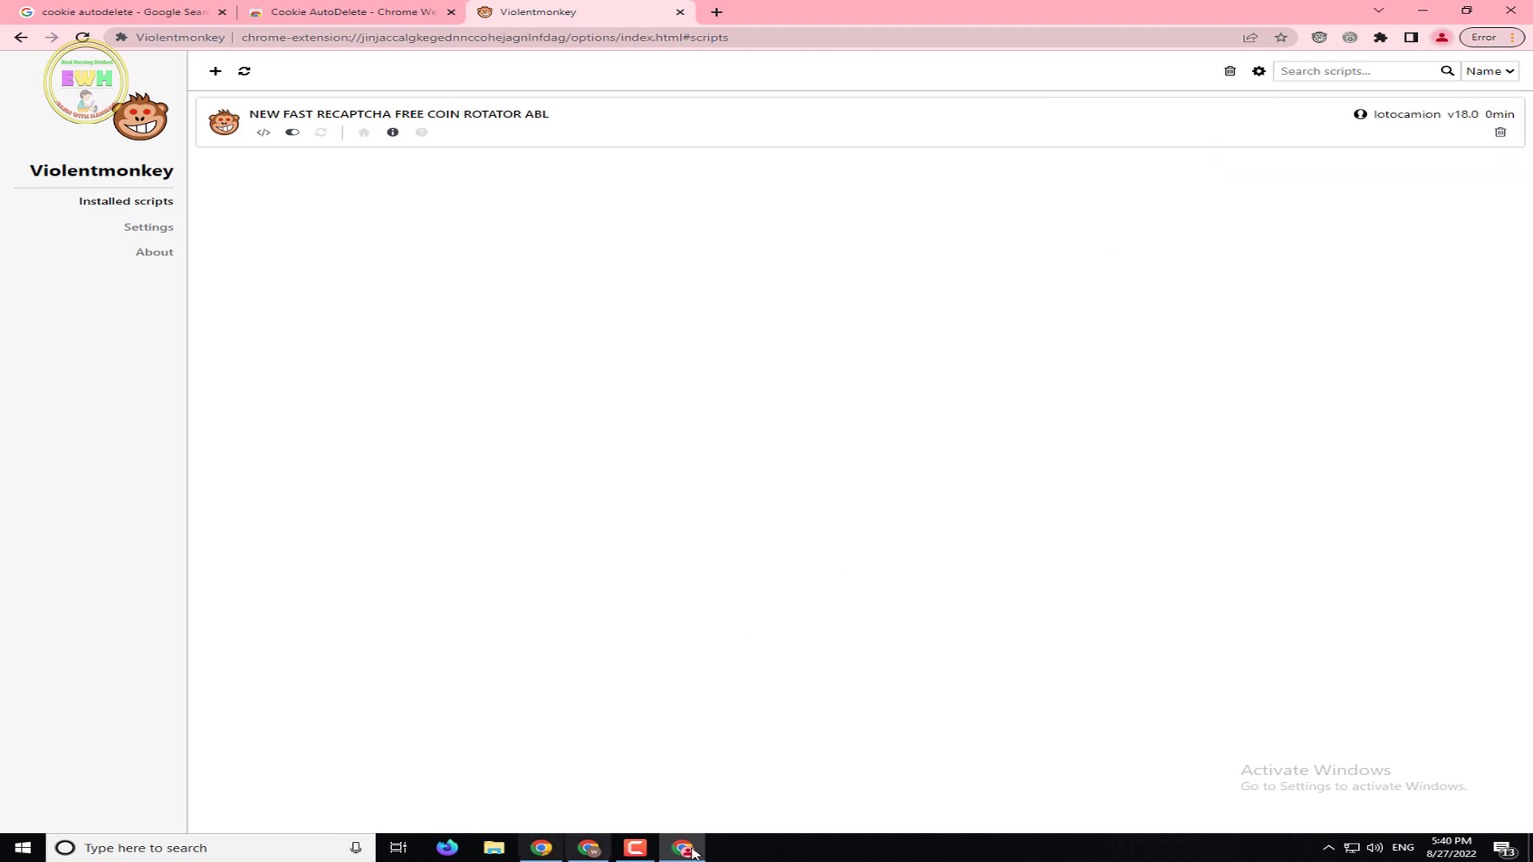
Copy the full Auto-Claim script from its Notepad file on the desktop
click(1423, 11)
double_click(182, 104)
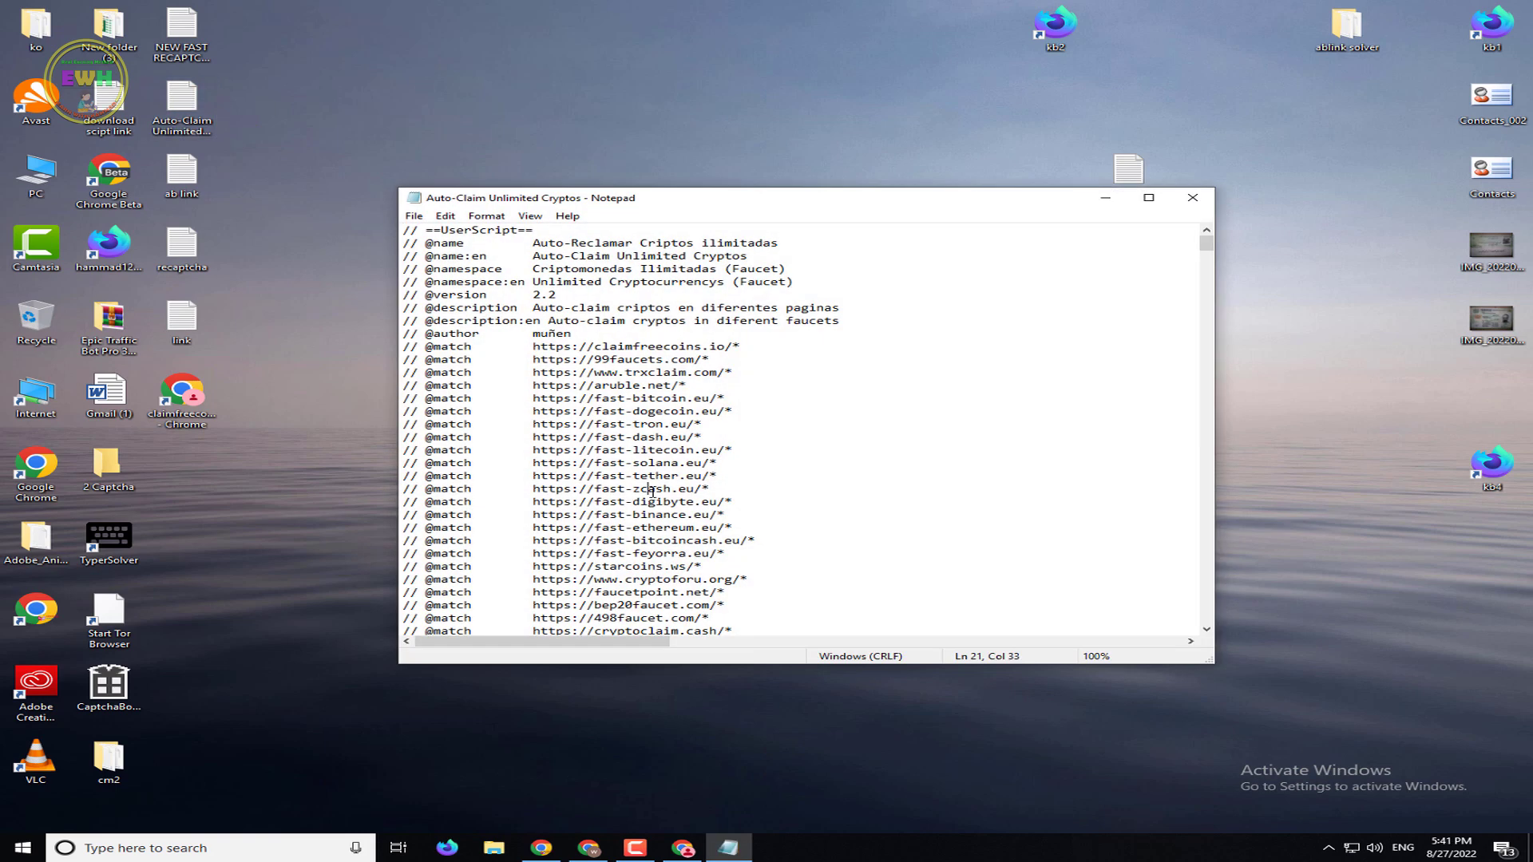
key(ctrl+a)
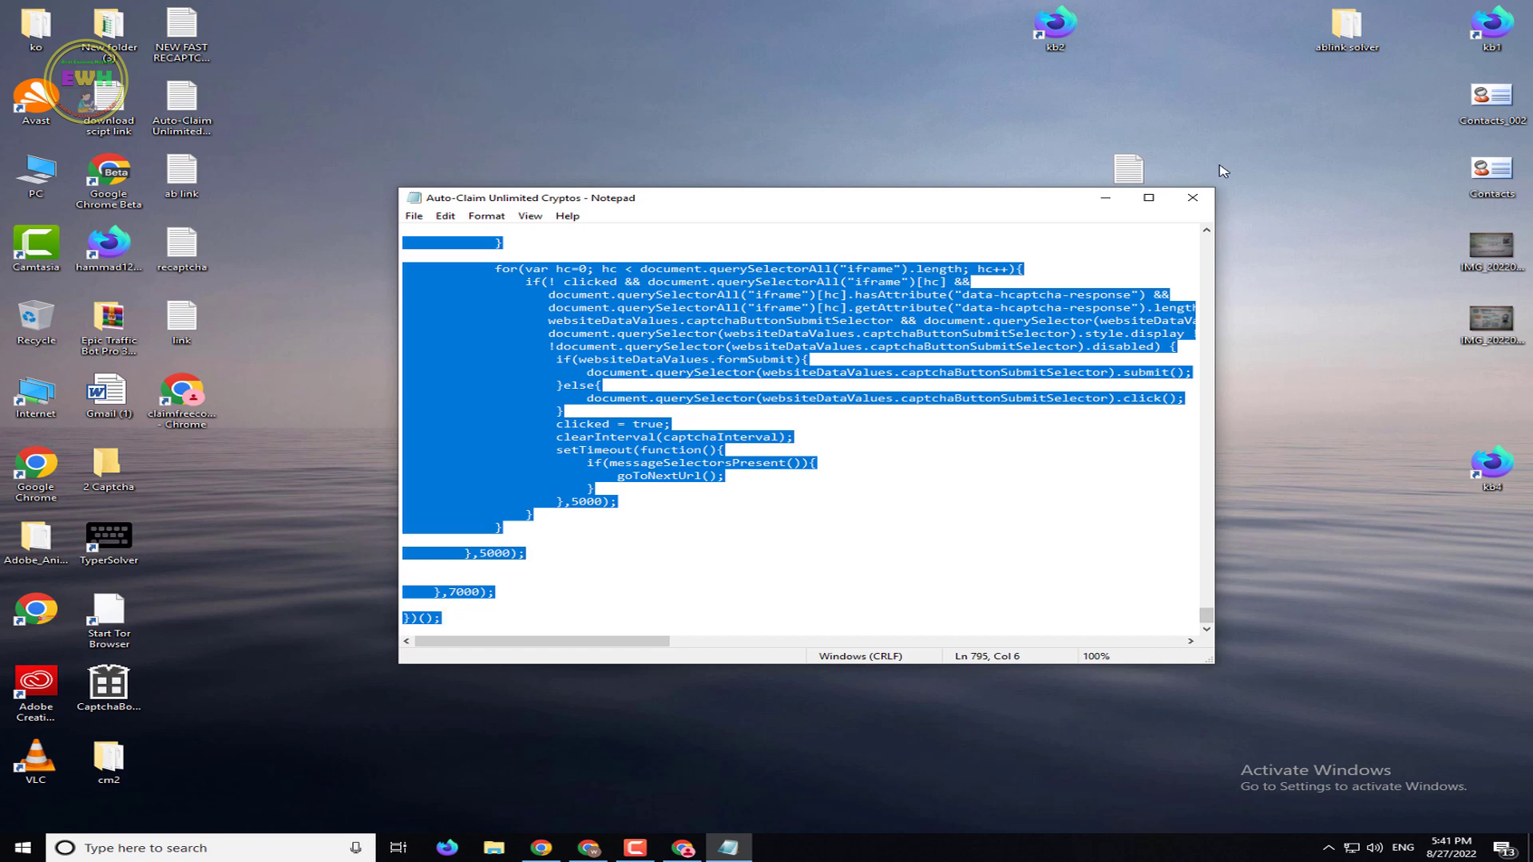
click(1192, 197)
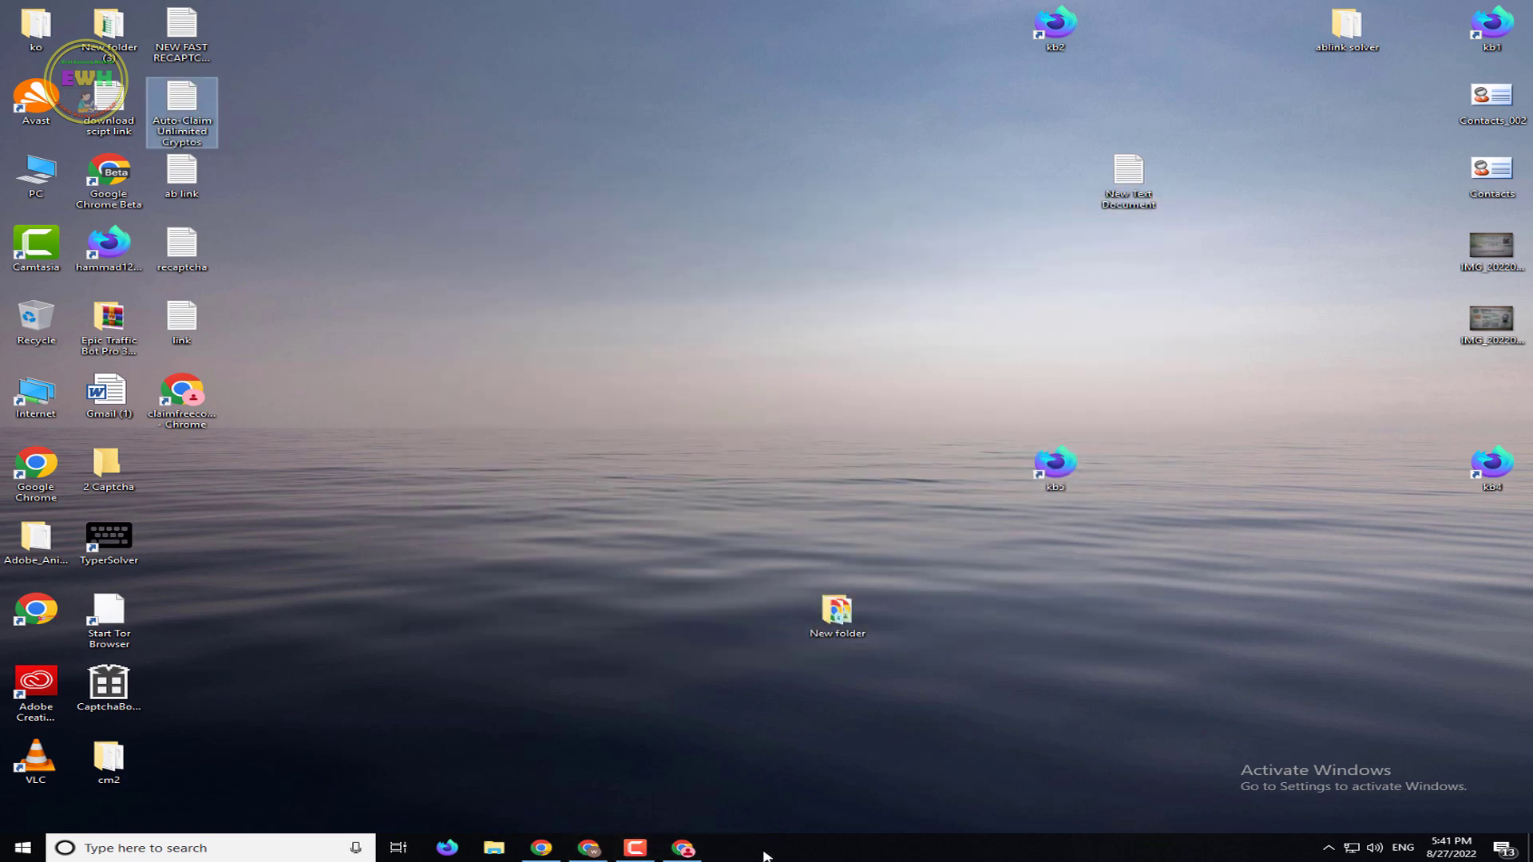
click(683, 848)
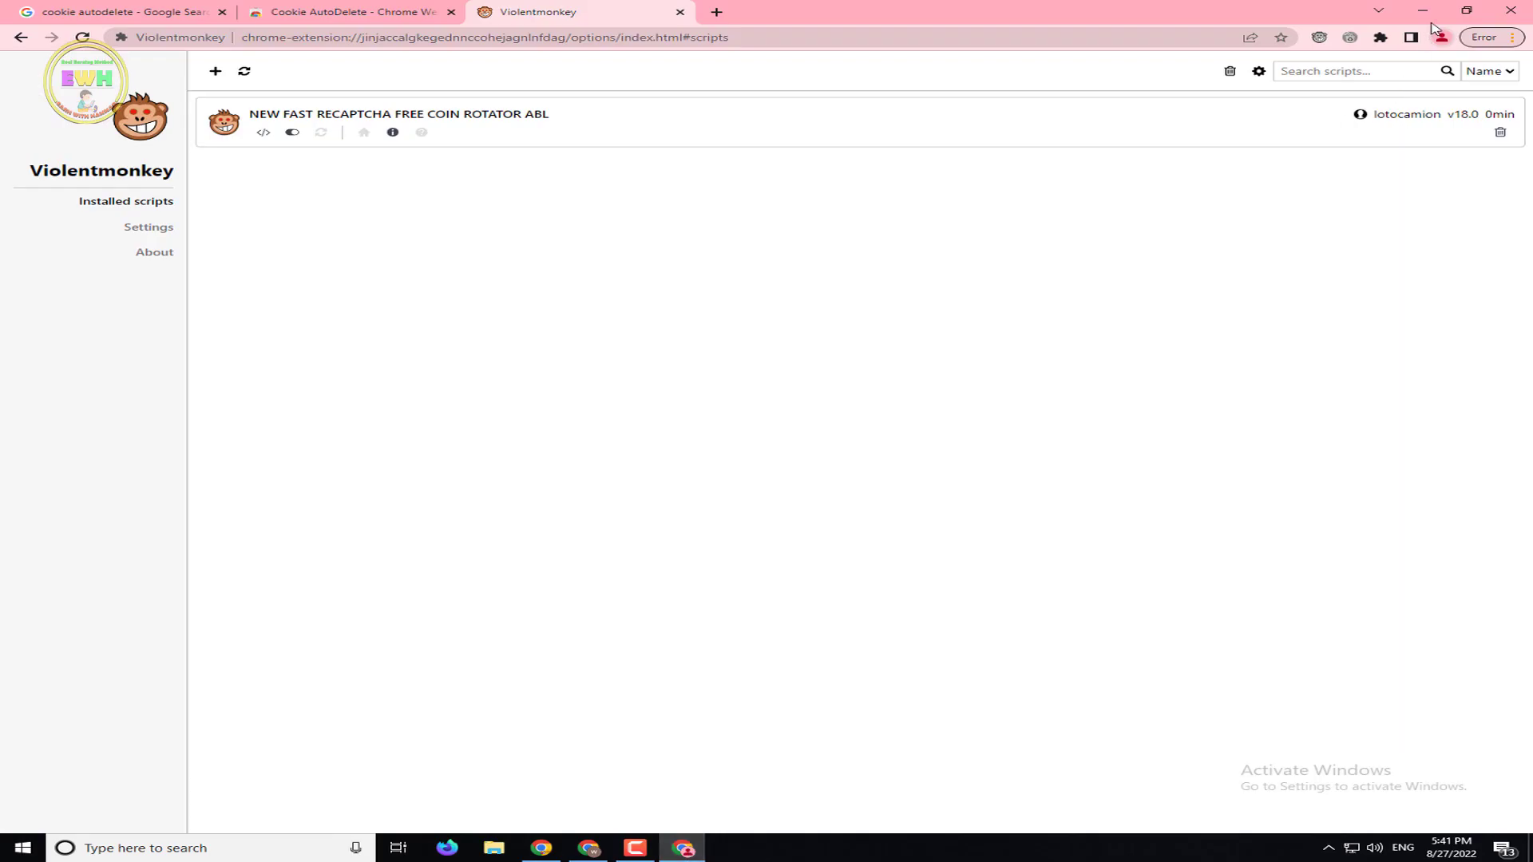
Create a new script from the Auto-Claim Unlimited Cryptos code and save it
click(1319, 38)
click(1307, 64)
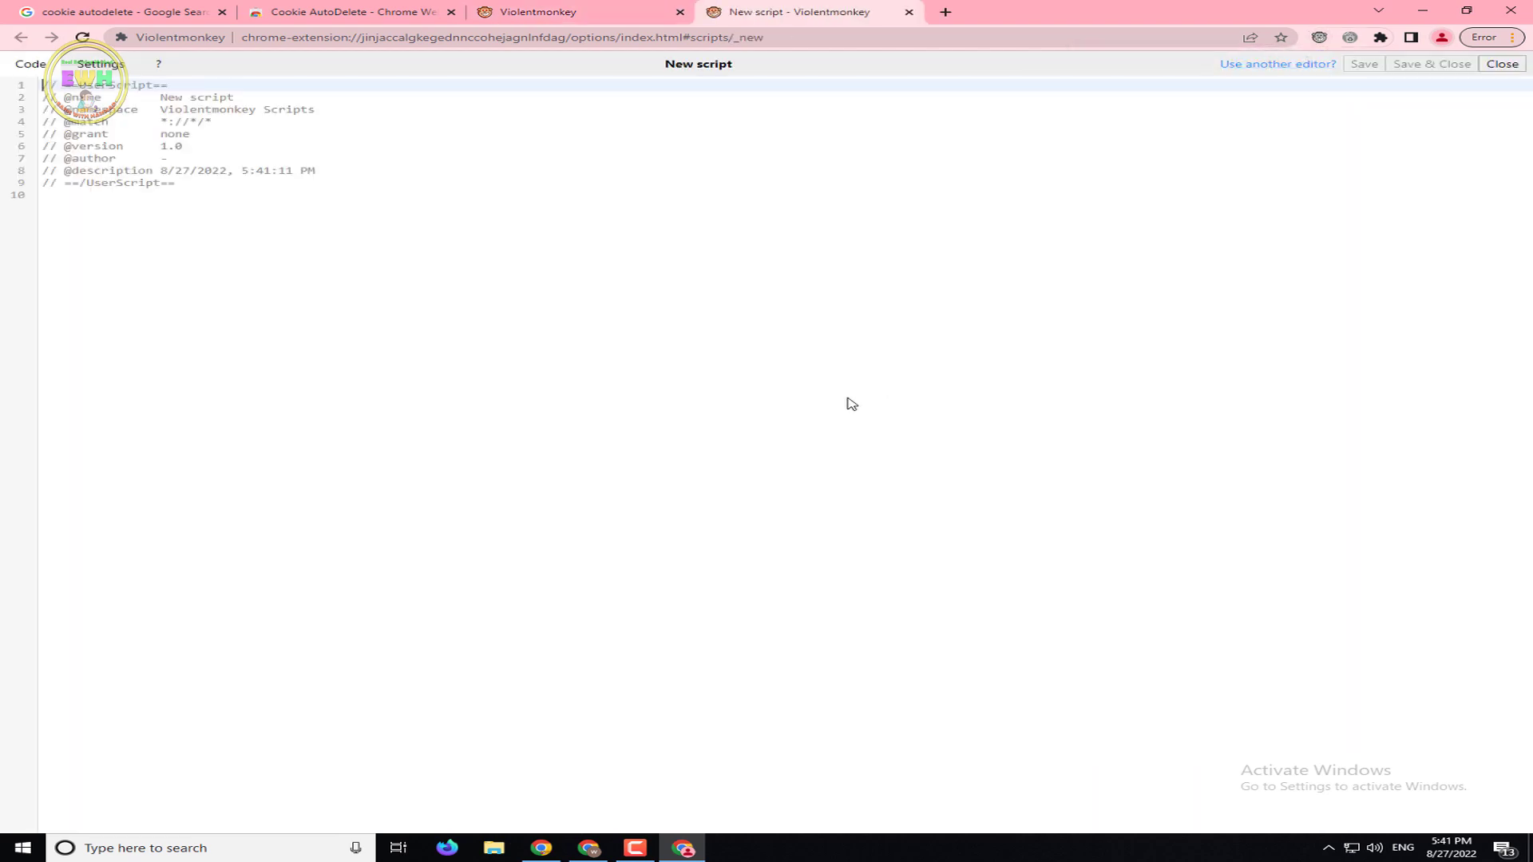
key(ctrl+a)
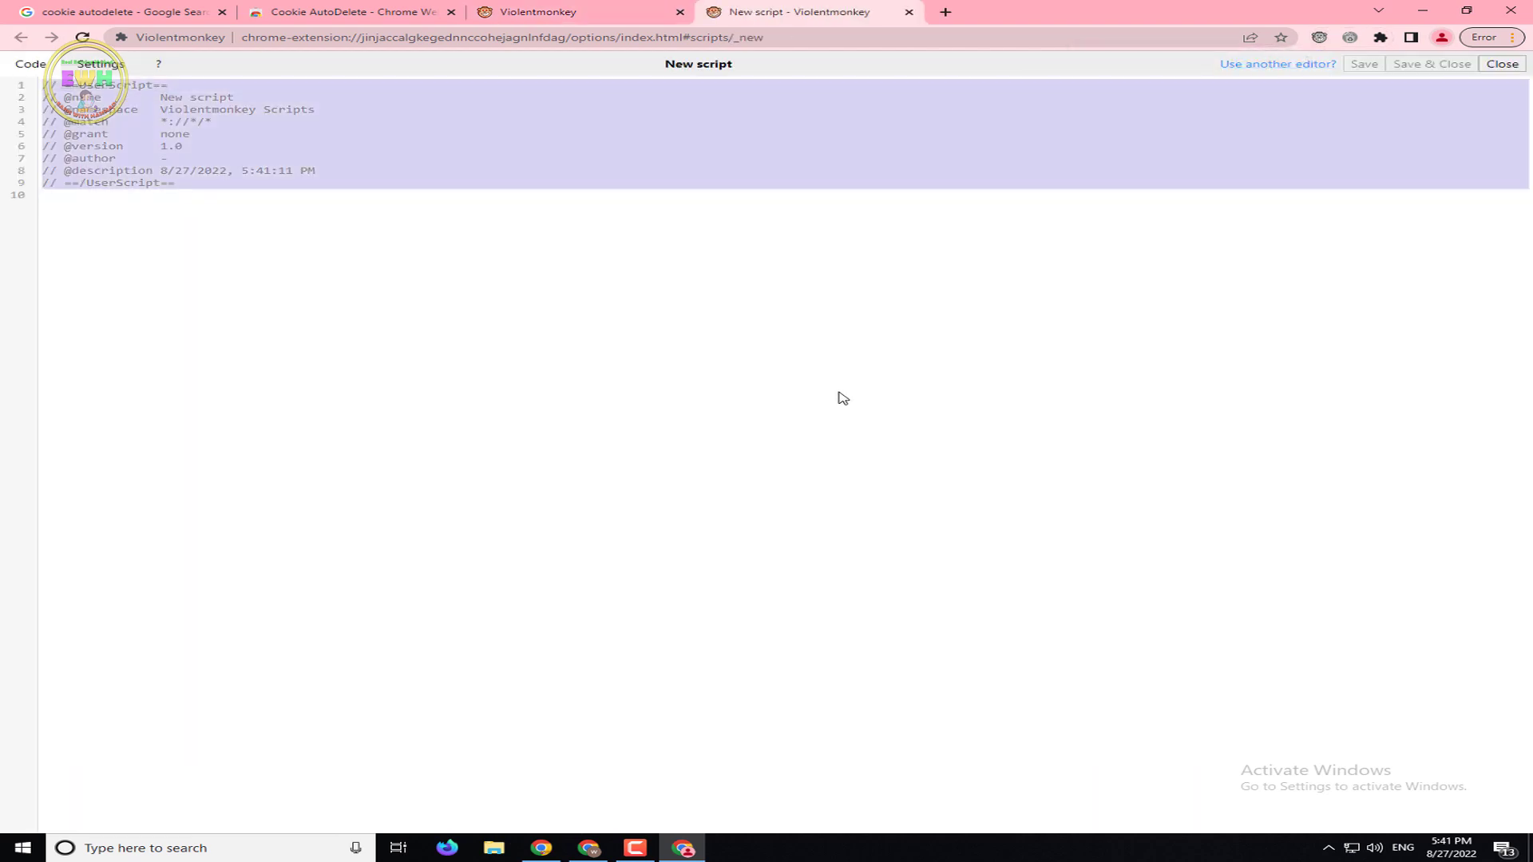
key(ctrl+v)
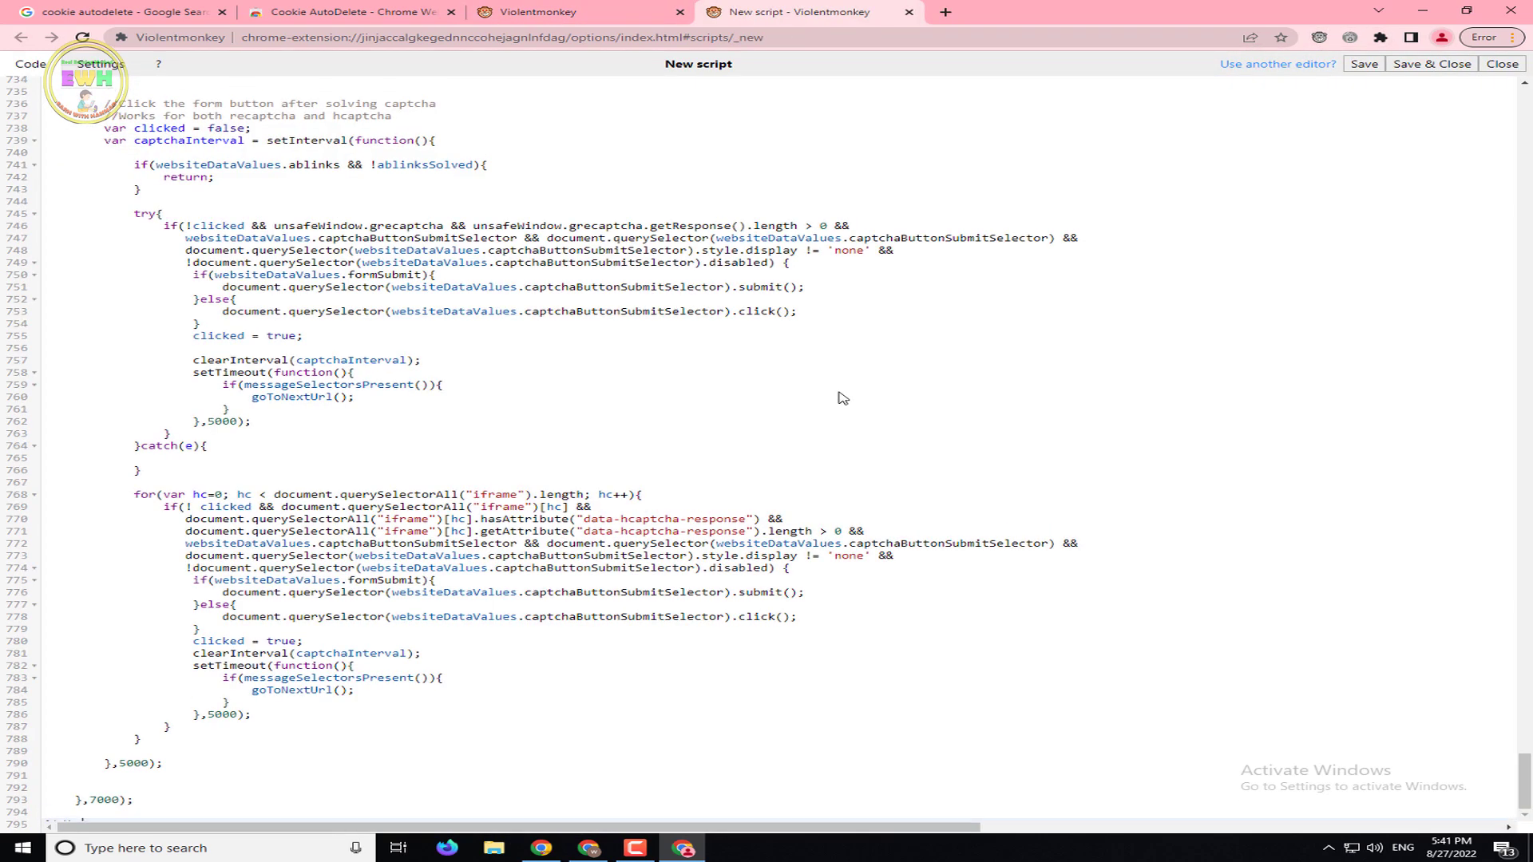
click(1426, 71)
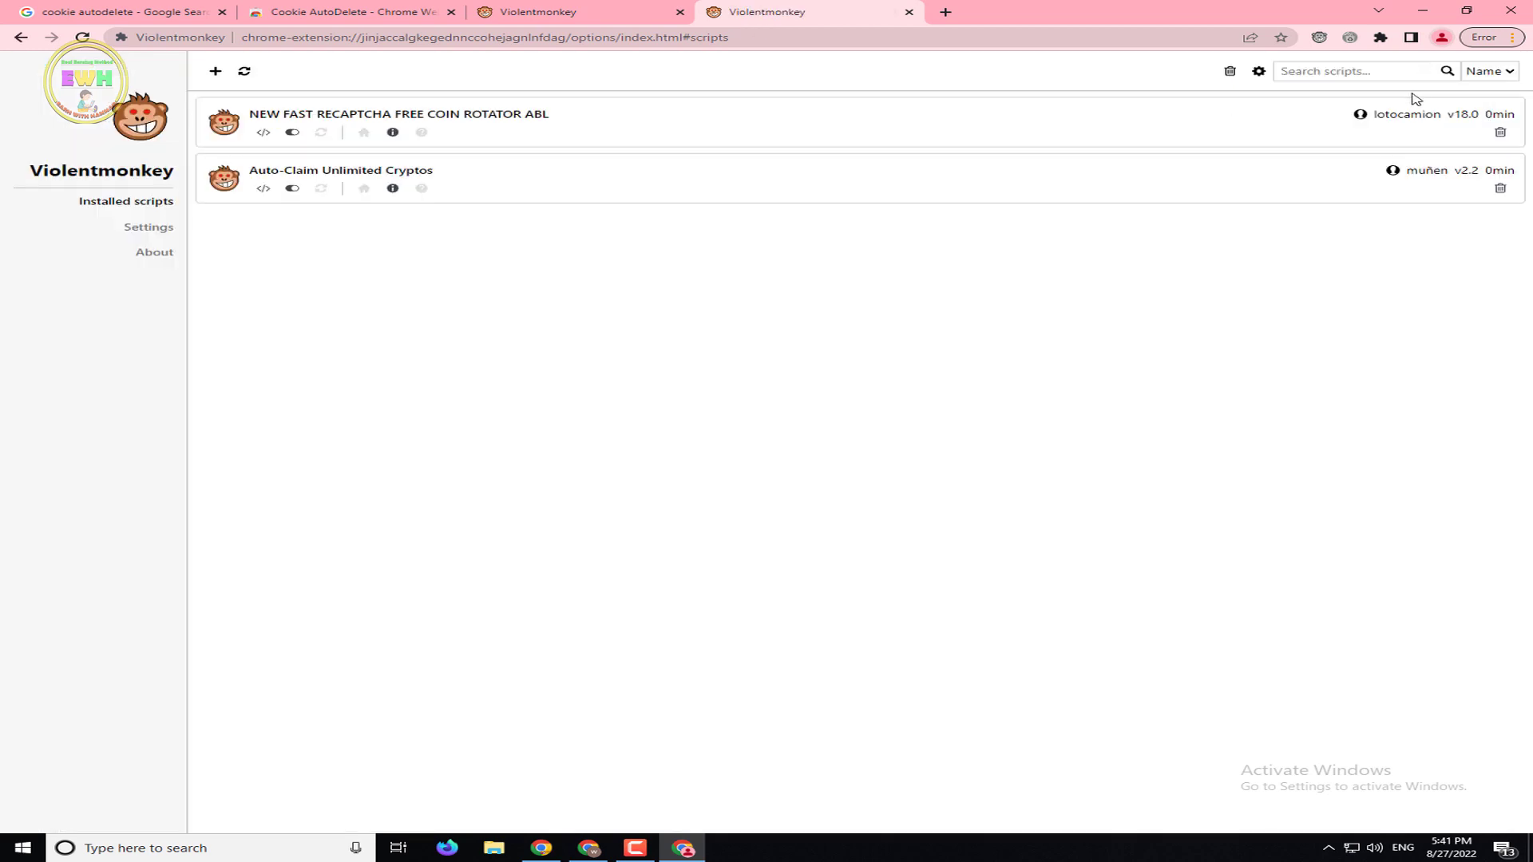
click(1319, 39)
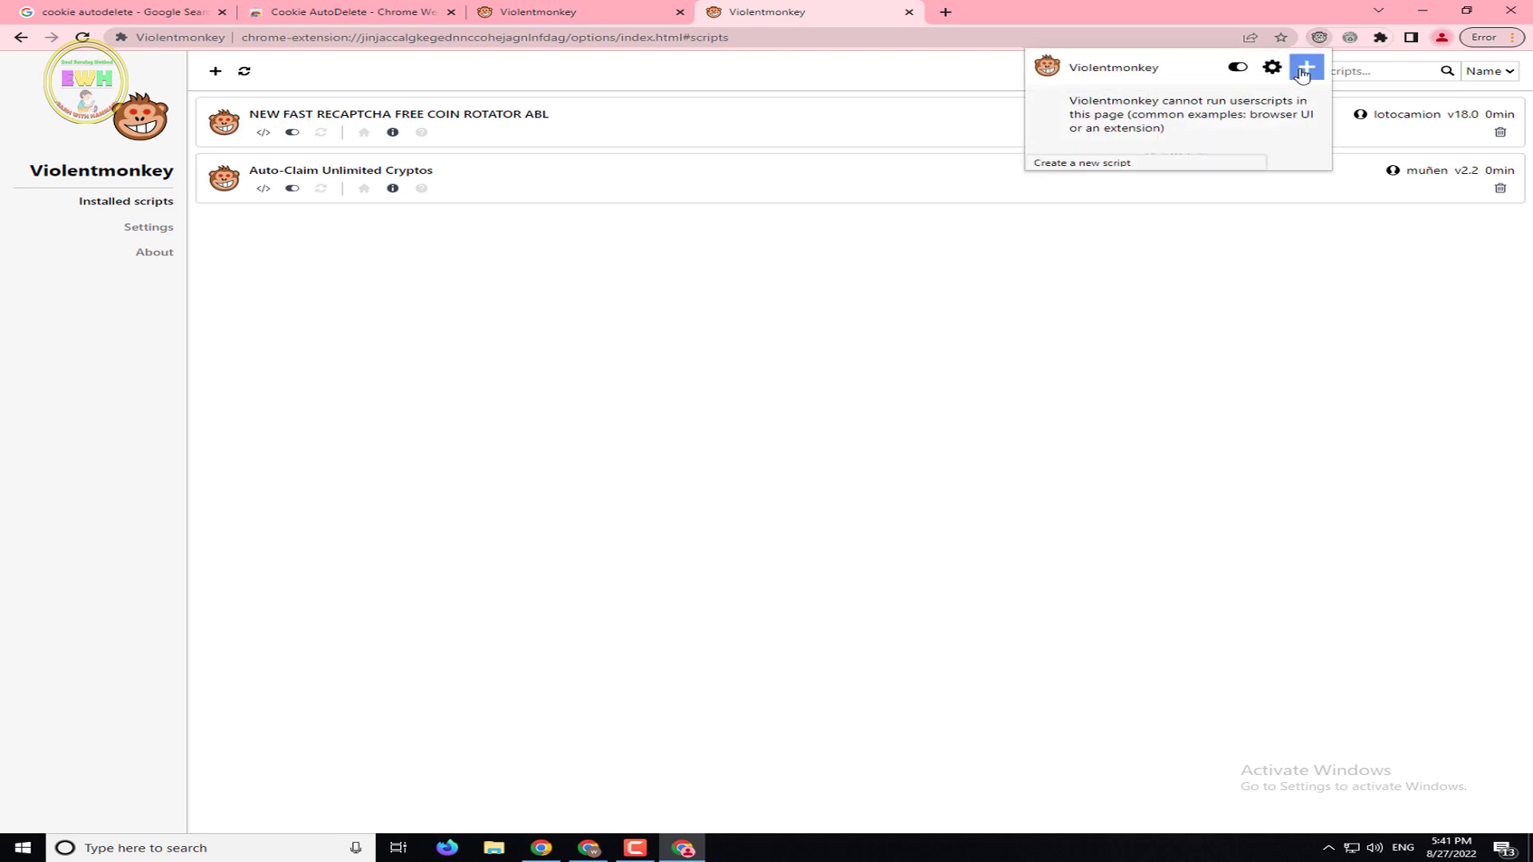
Start a new blank script and copy the whole ab link script from Notepad
click(1303, 75)
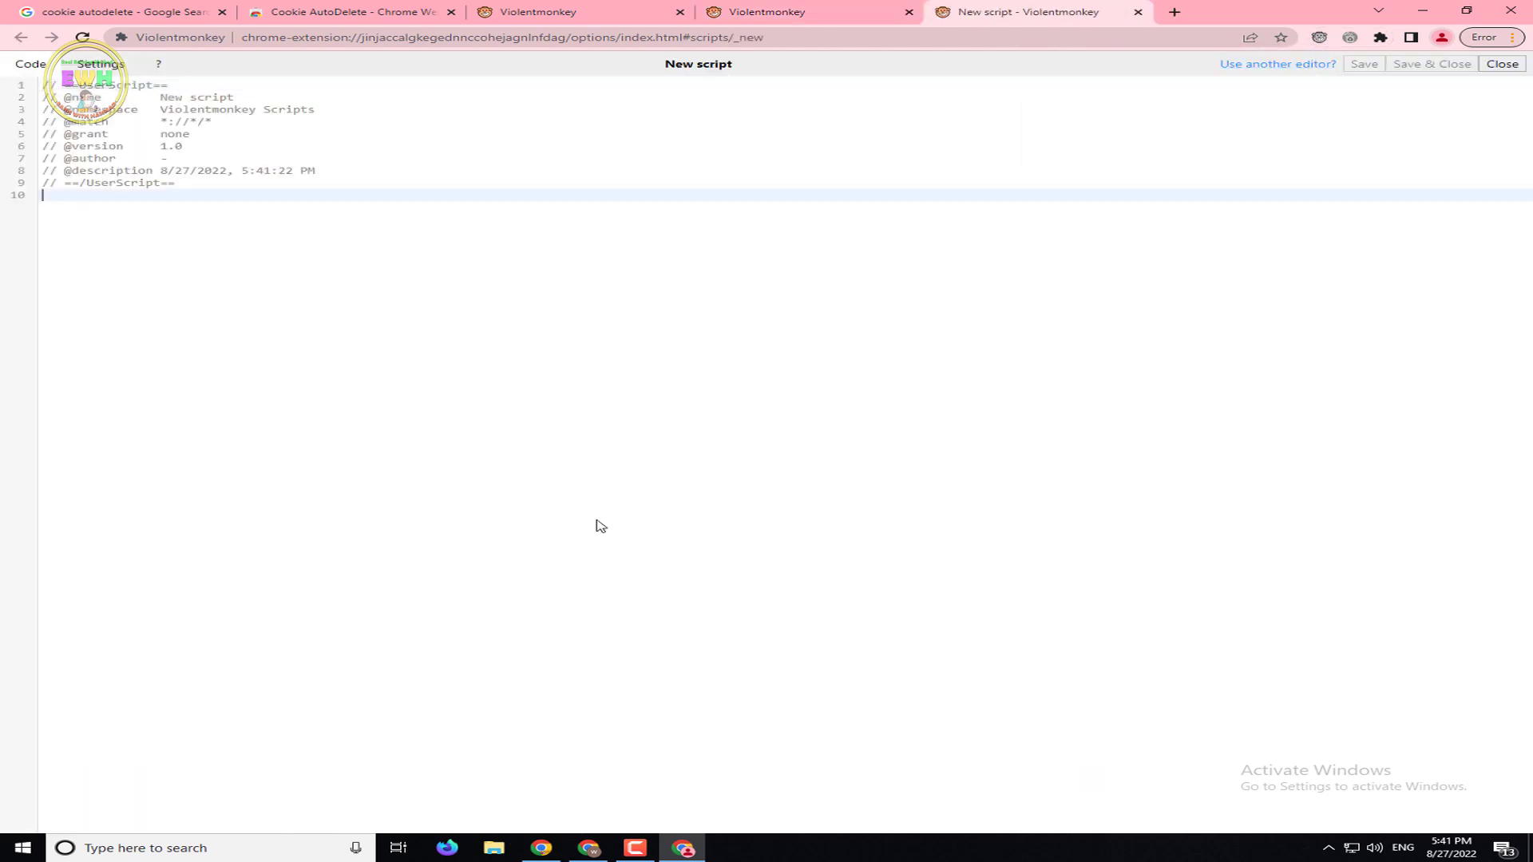
key(ctrl+a)
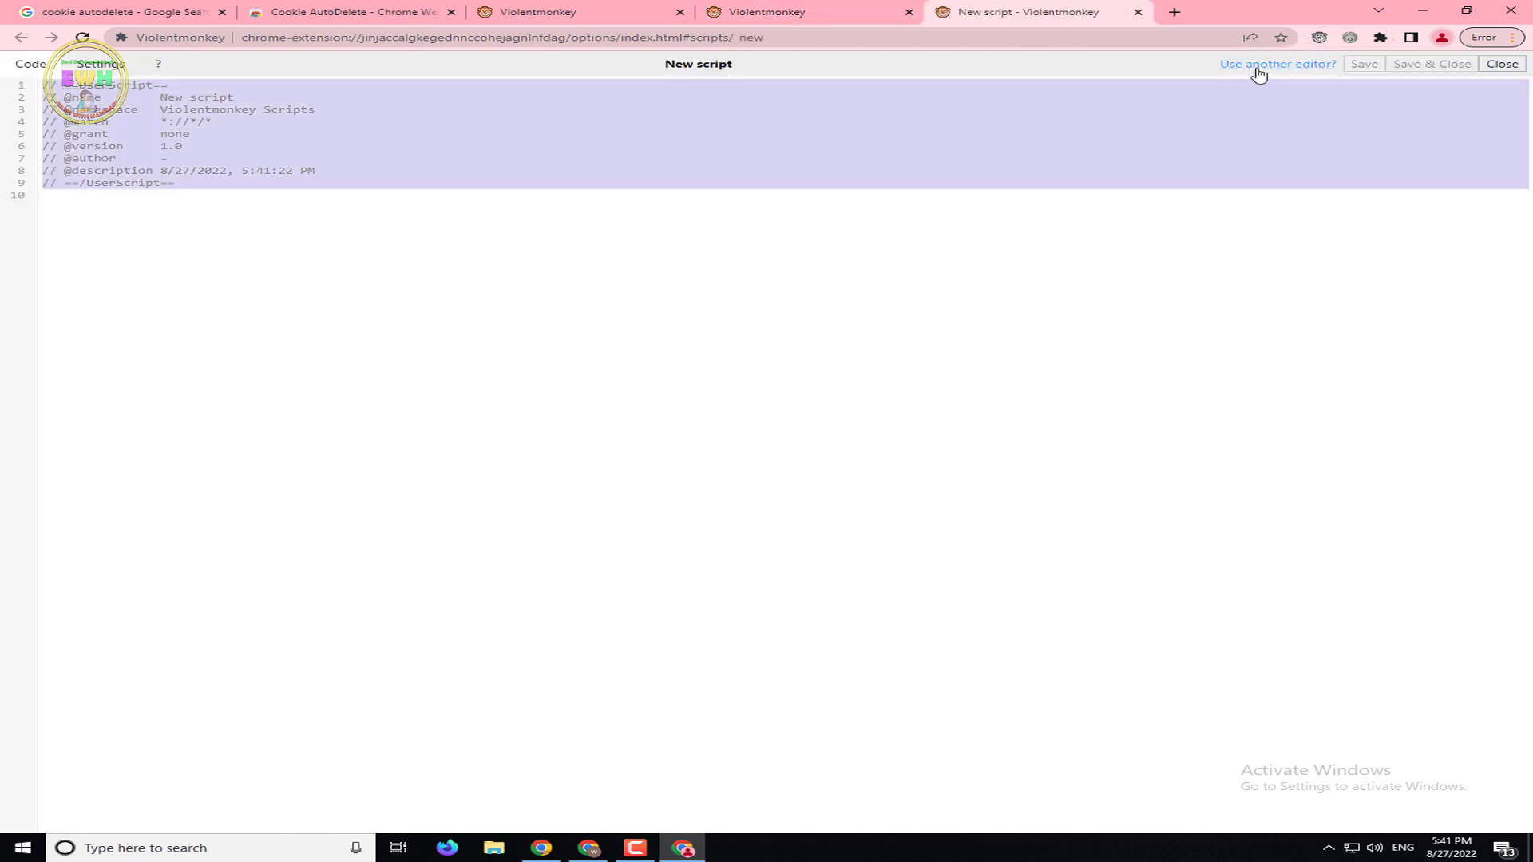
click(1422, 10)
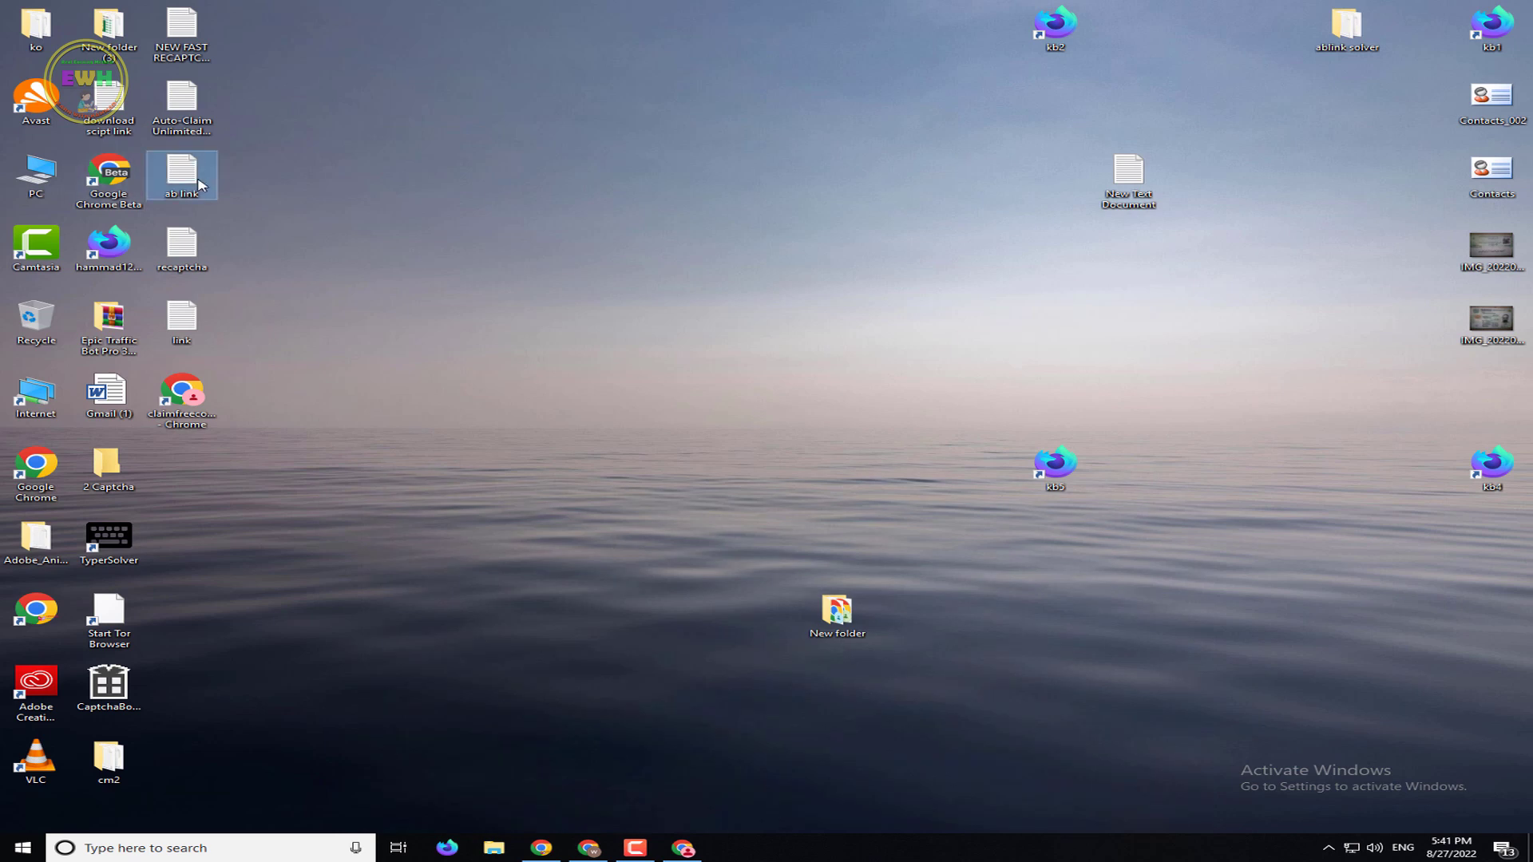
double_click(199, 185)
click(716, 420)
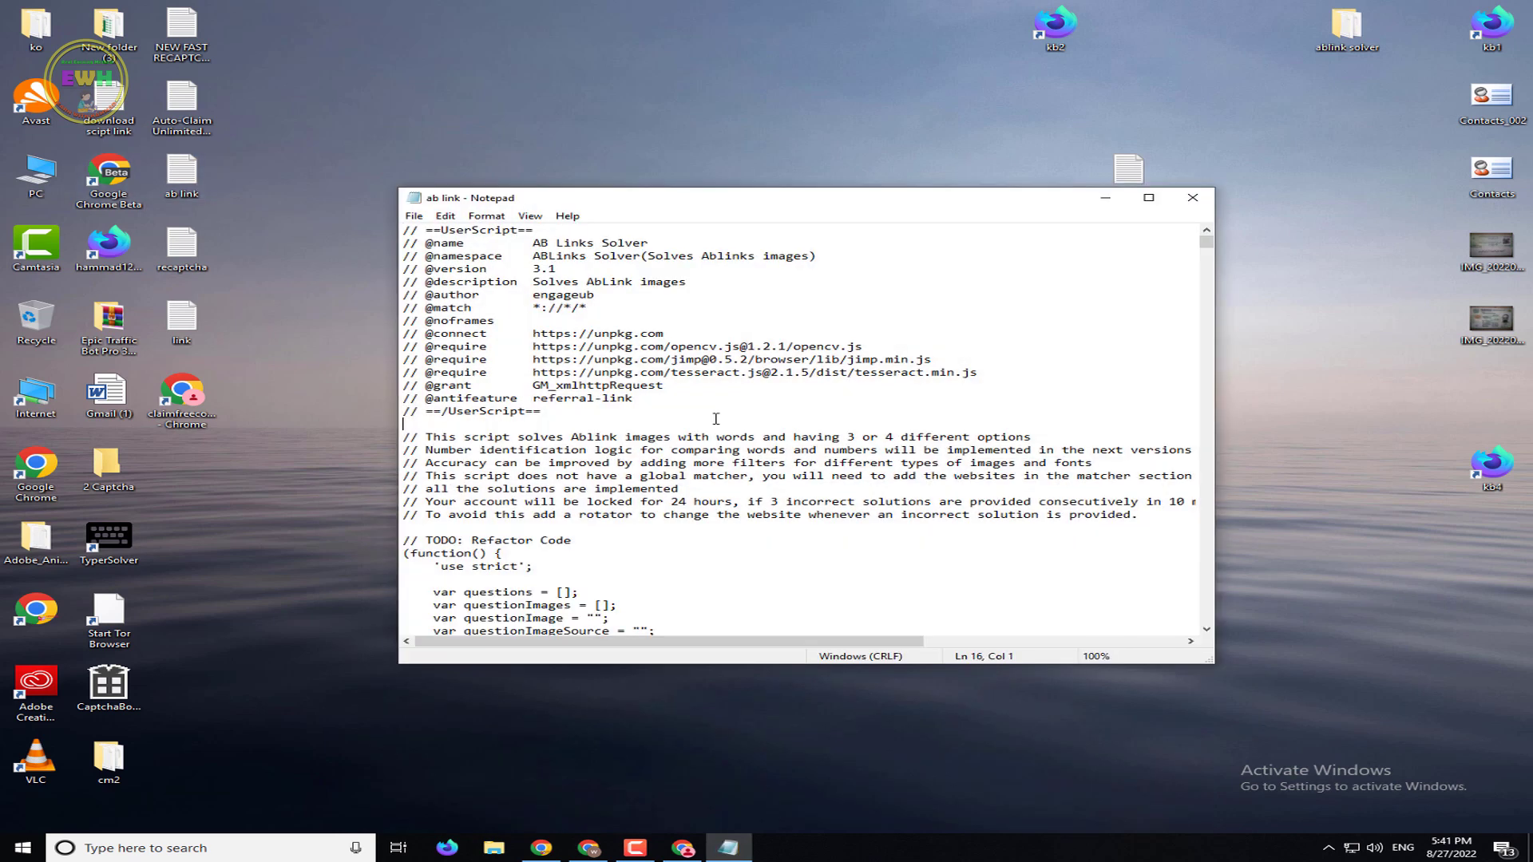
key(ctrl+a)
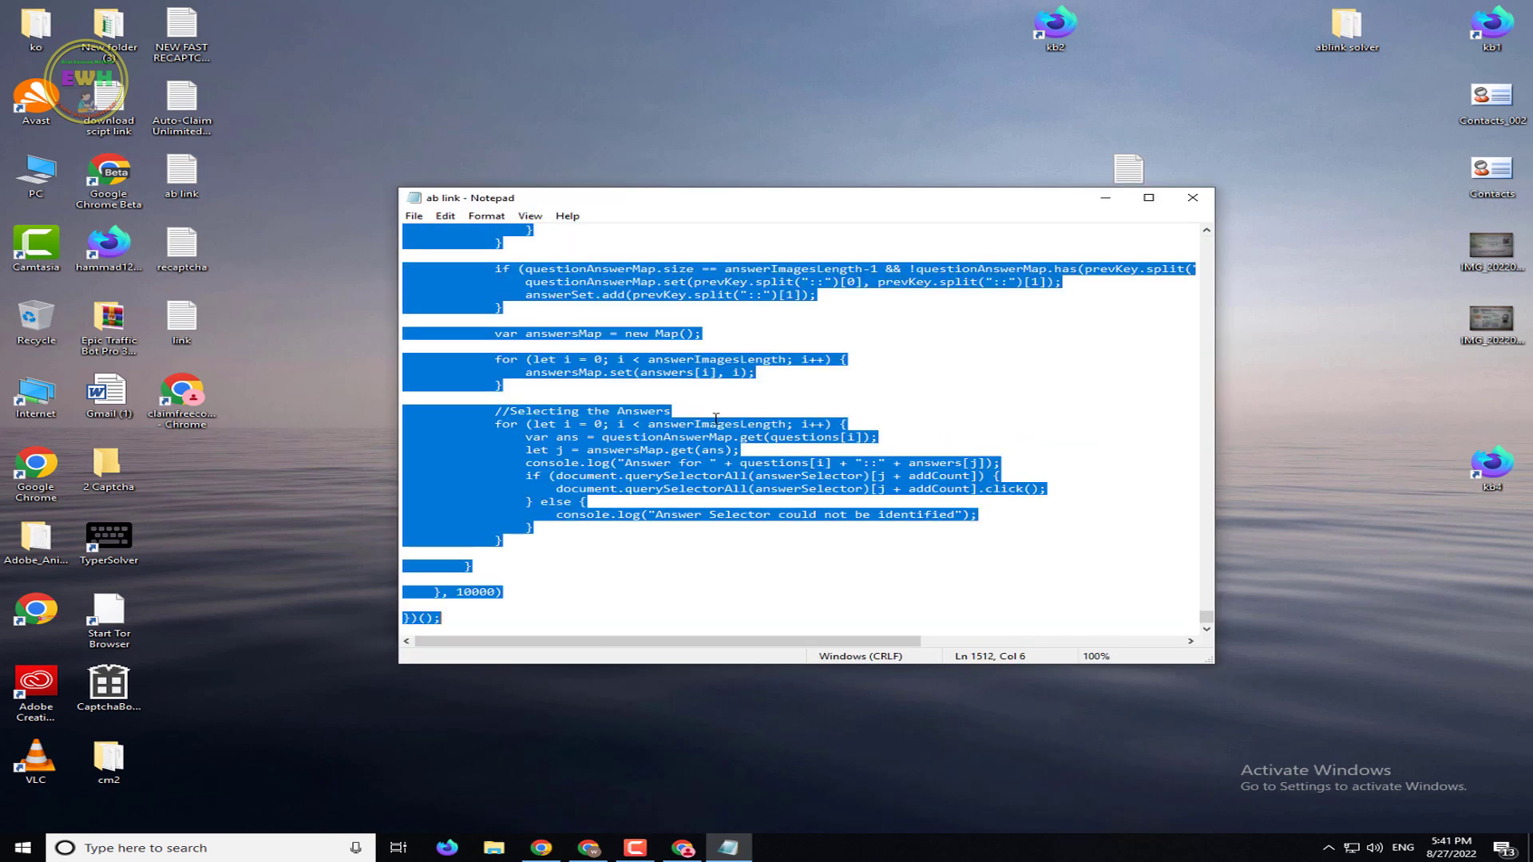
click(1193, 197)
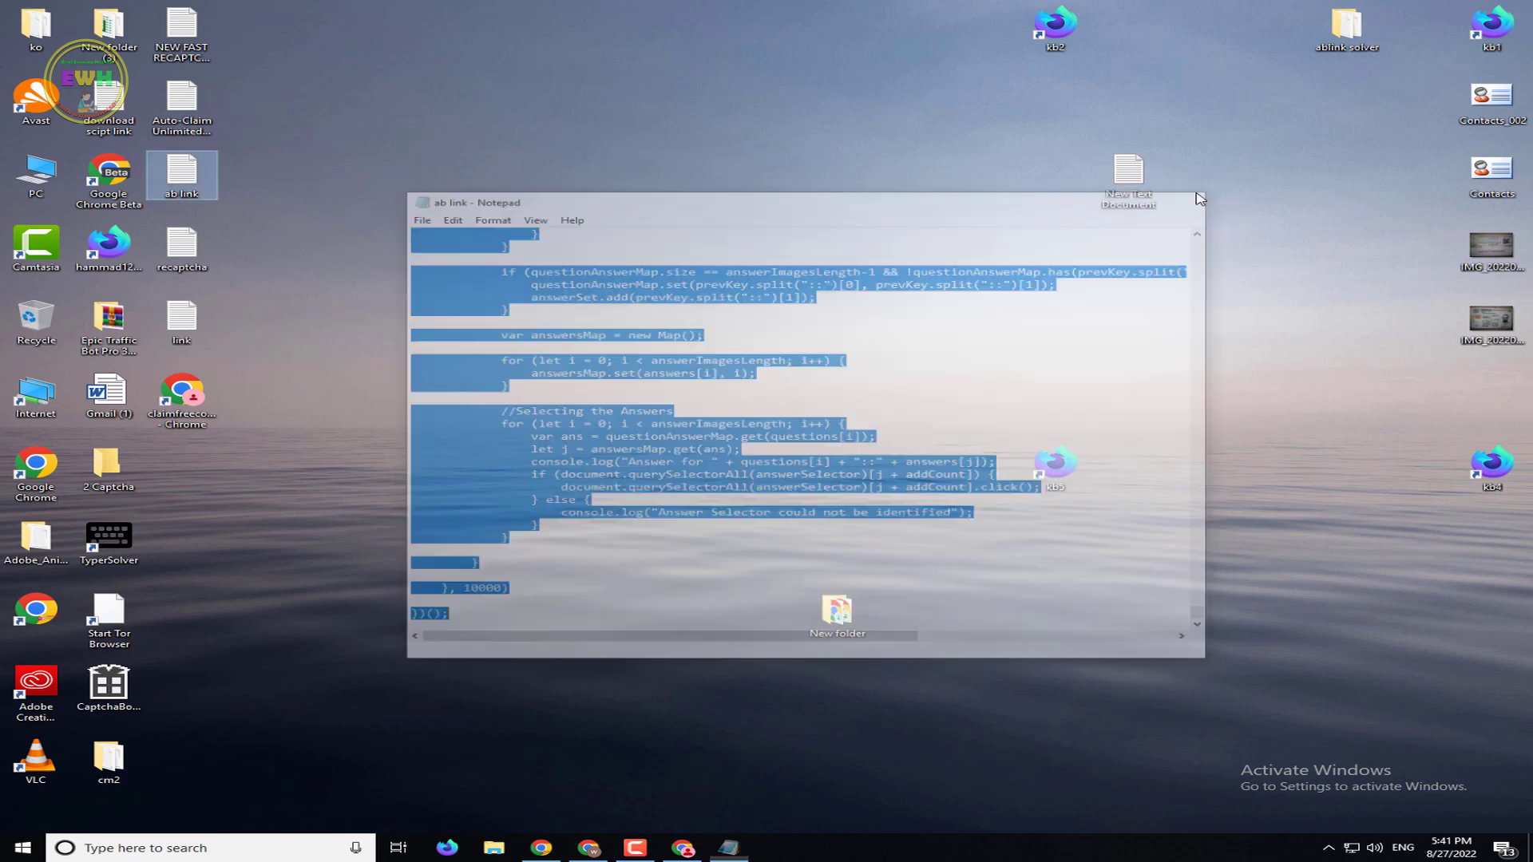
Paste the AB Links Solver code over the template, save it, and return to the desktop
click(684, 850)
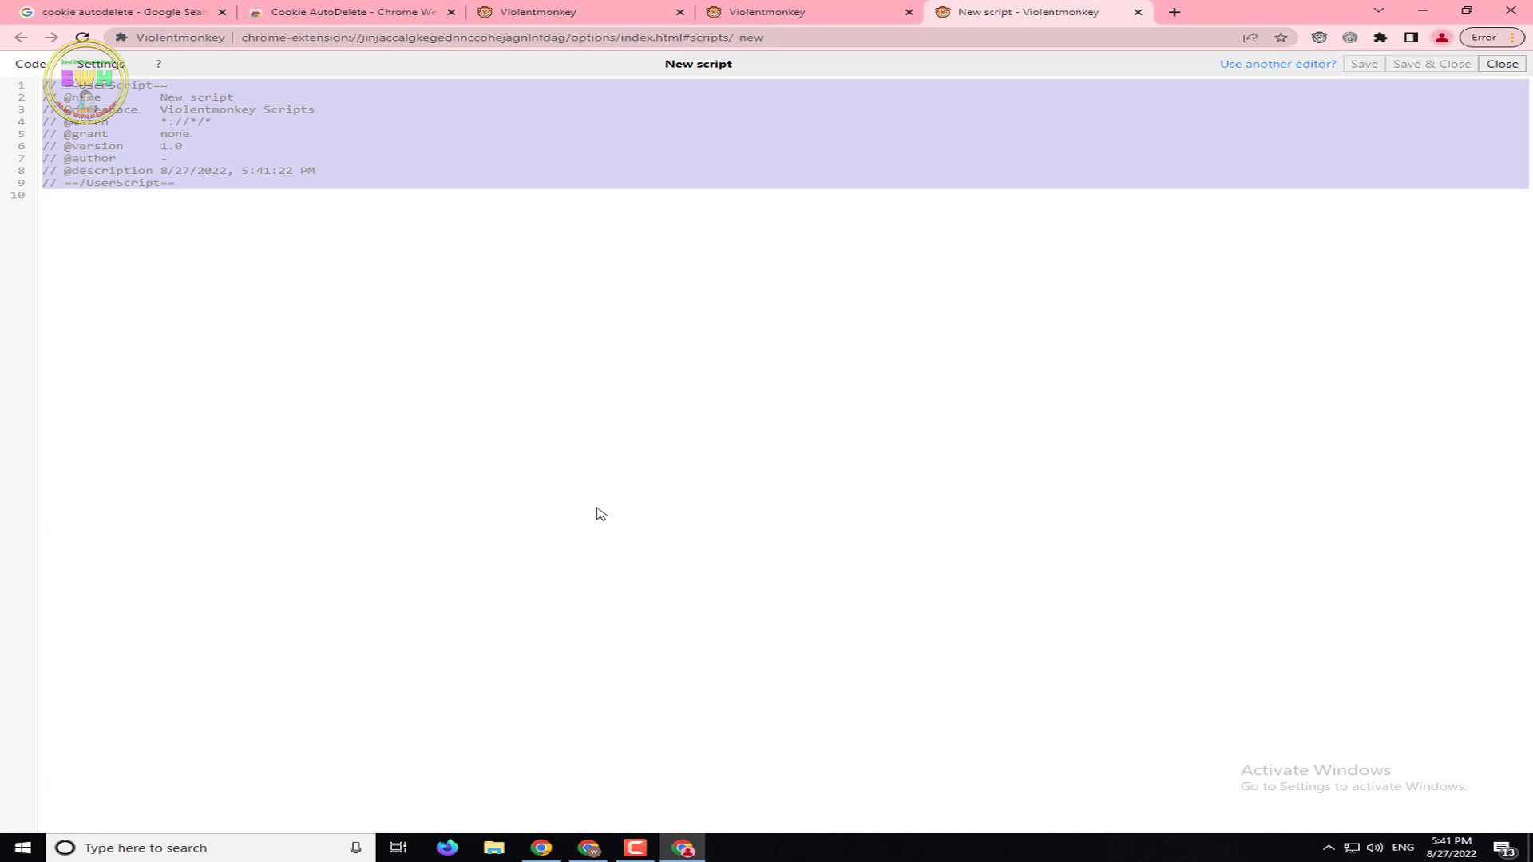
key(ctrl+v)
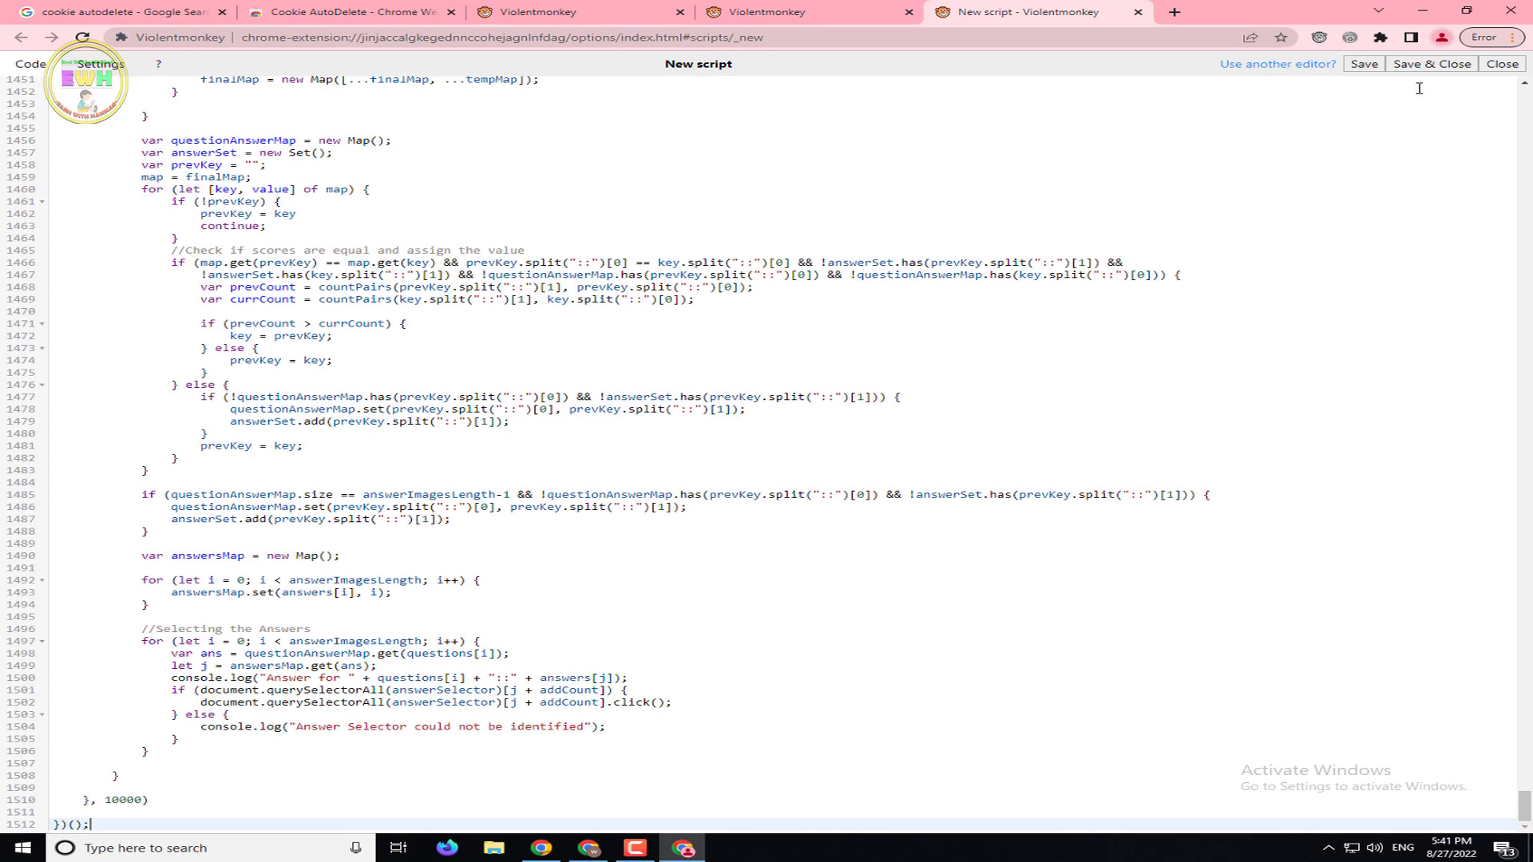
click(1432, 64)
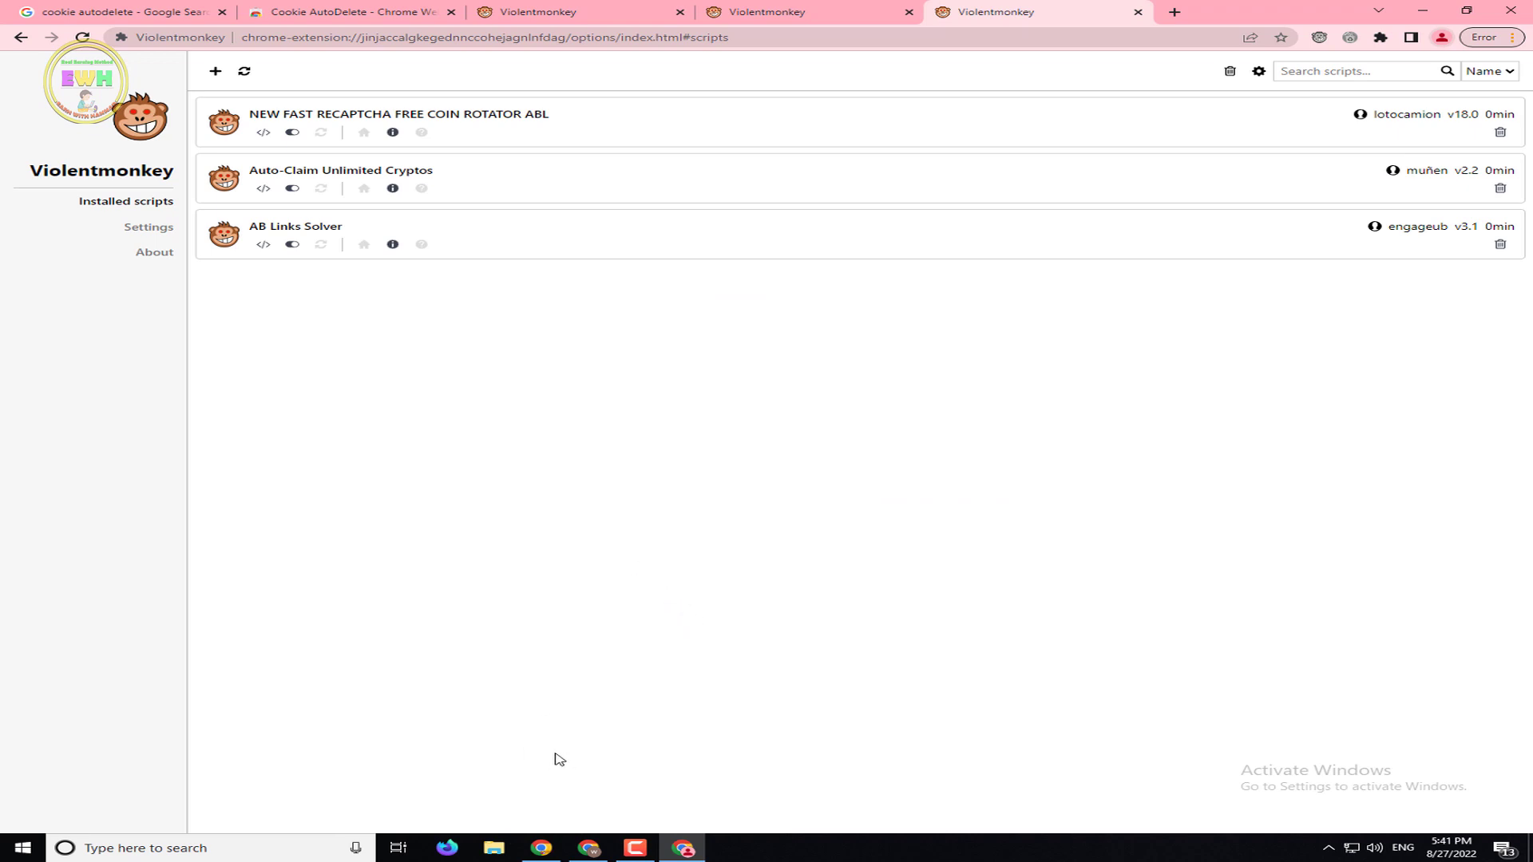
click(1422, 10)
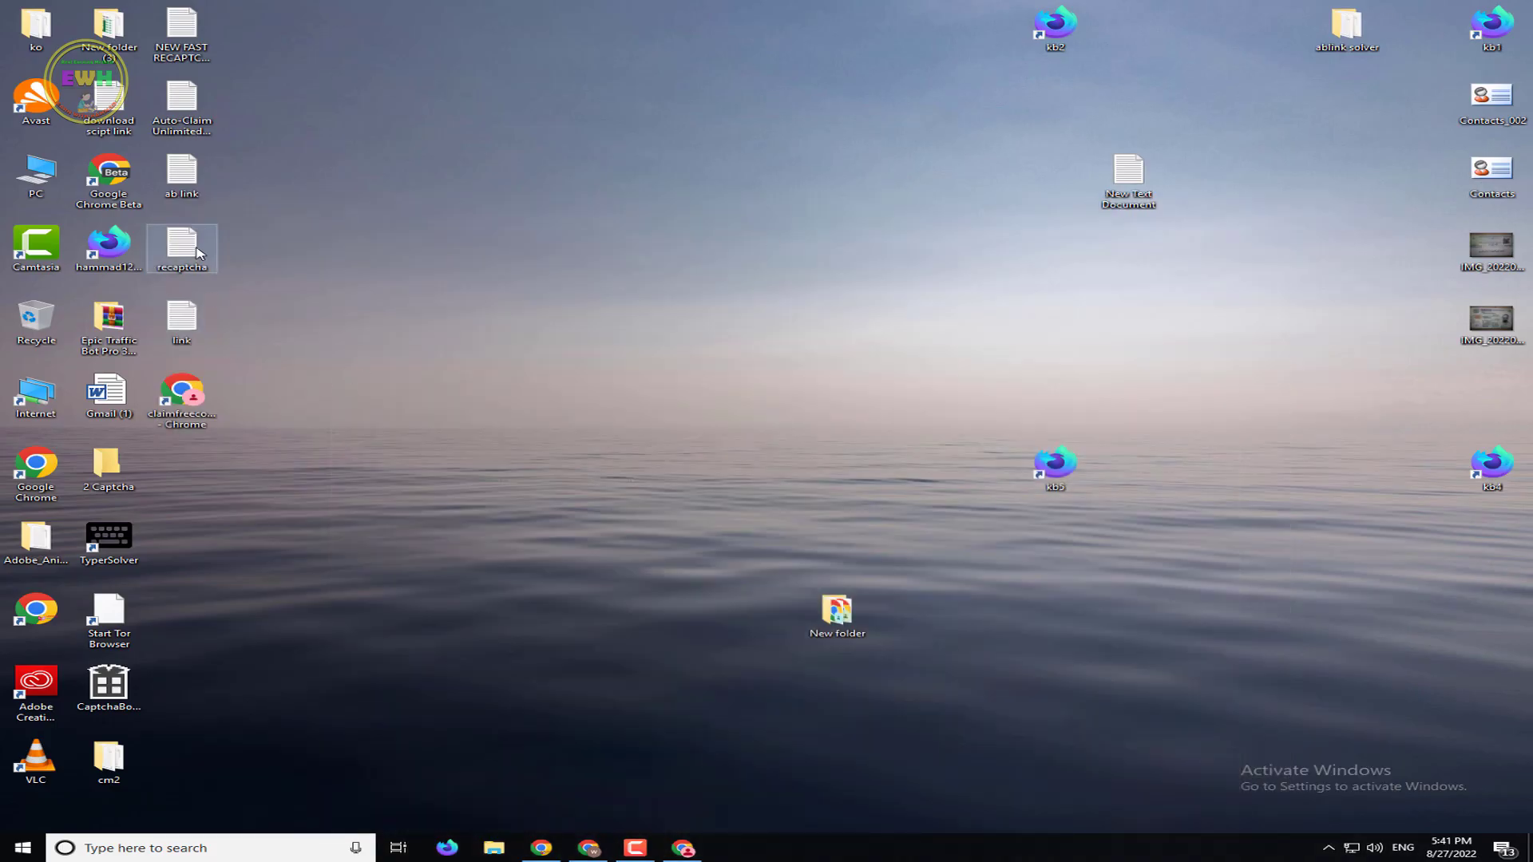
double_click(198, 253)
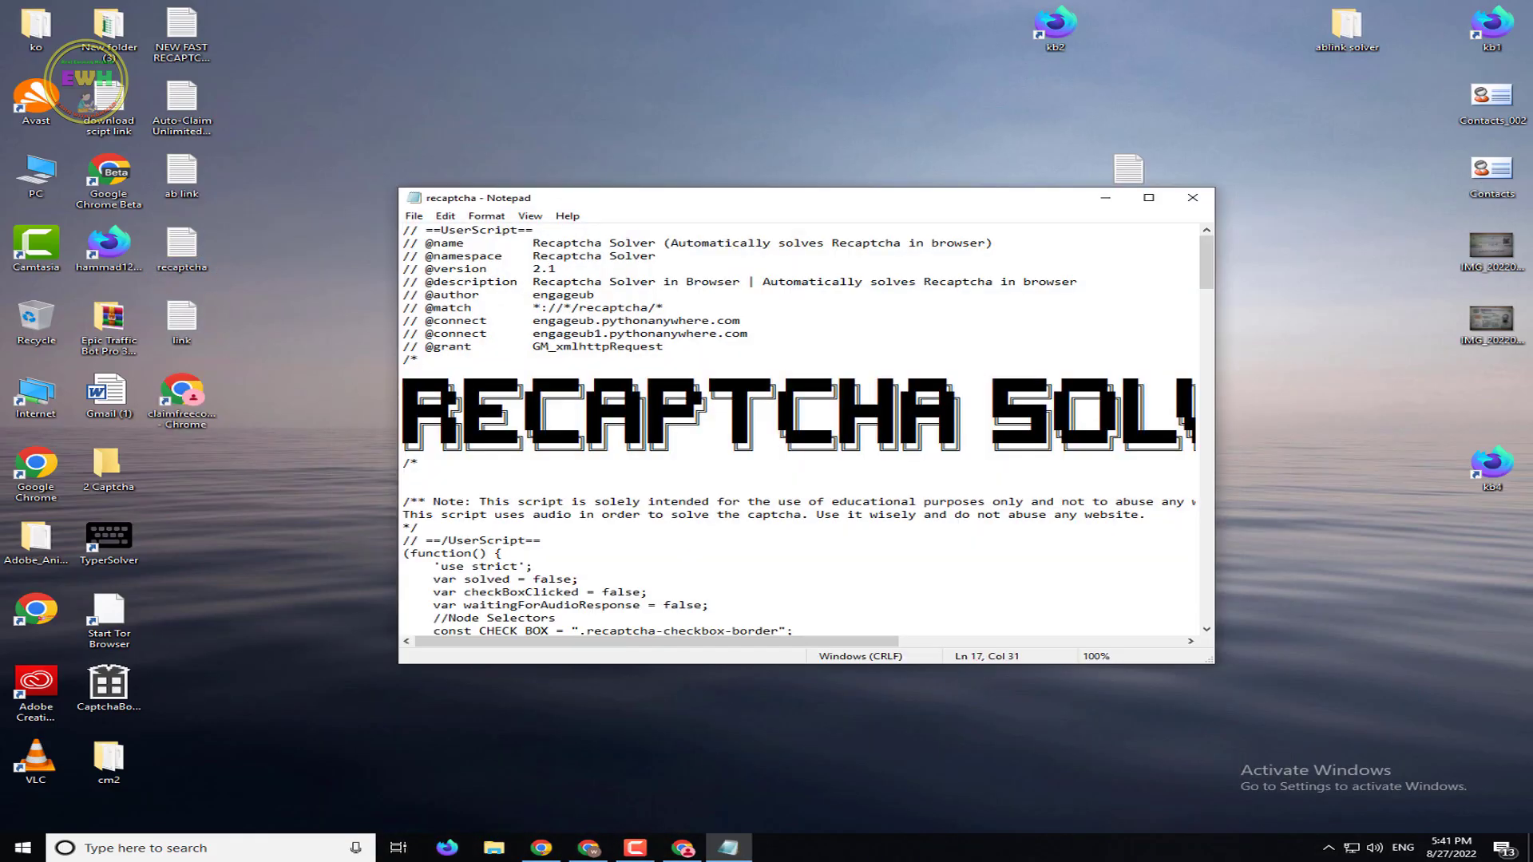
key(ctrl+a)
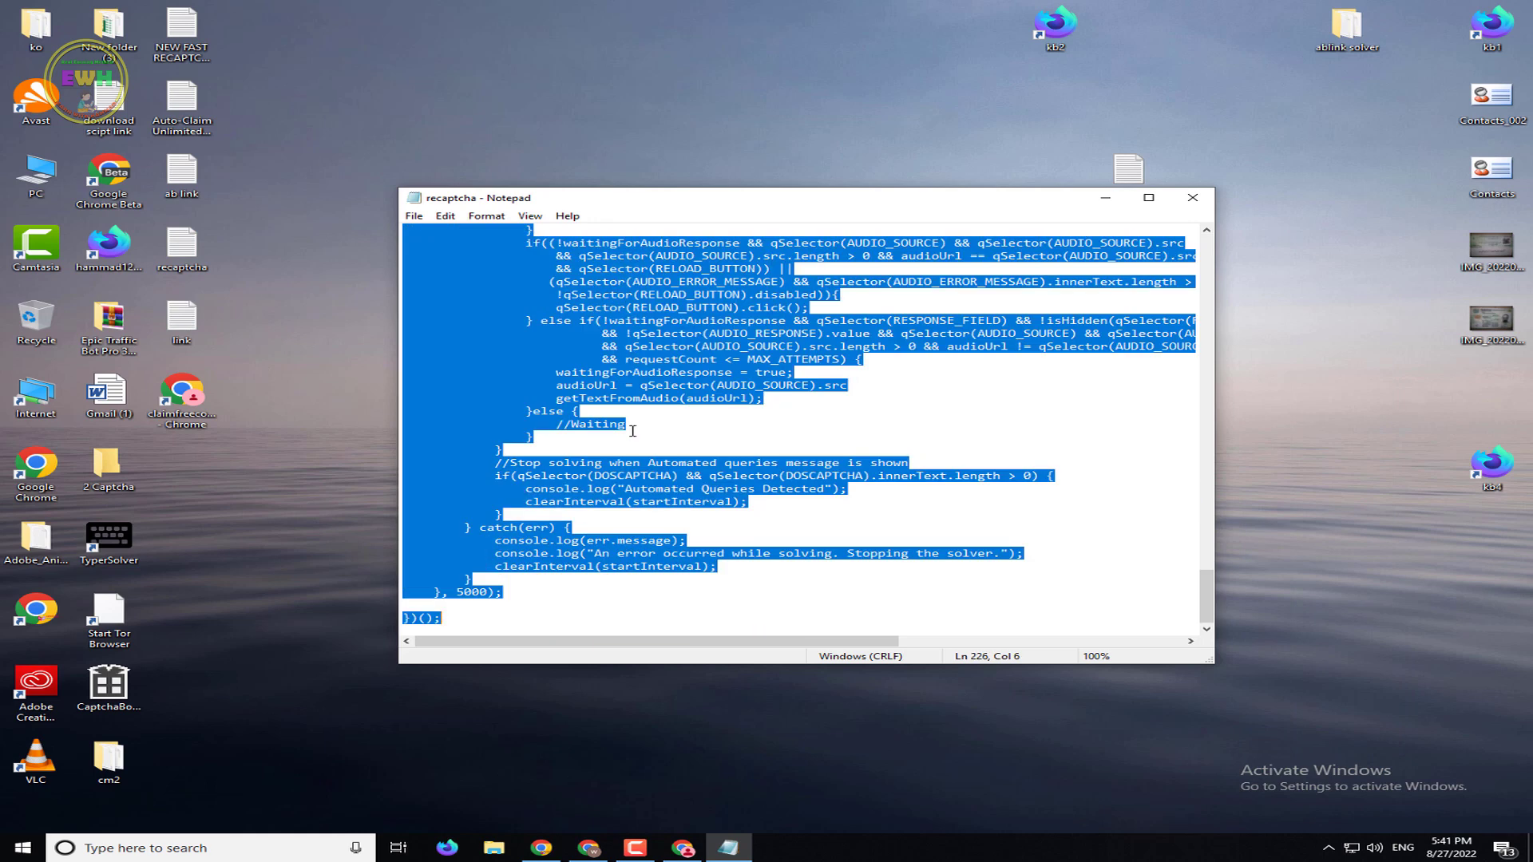
click(1205, 198)
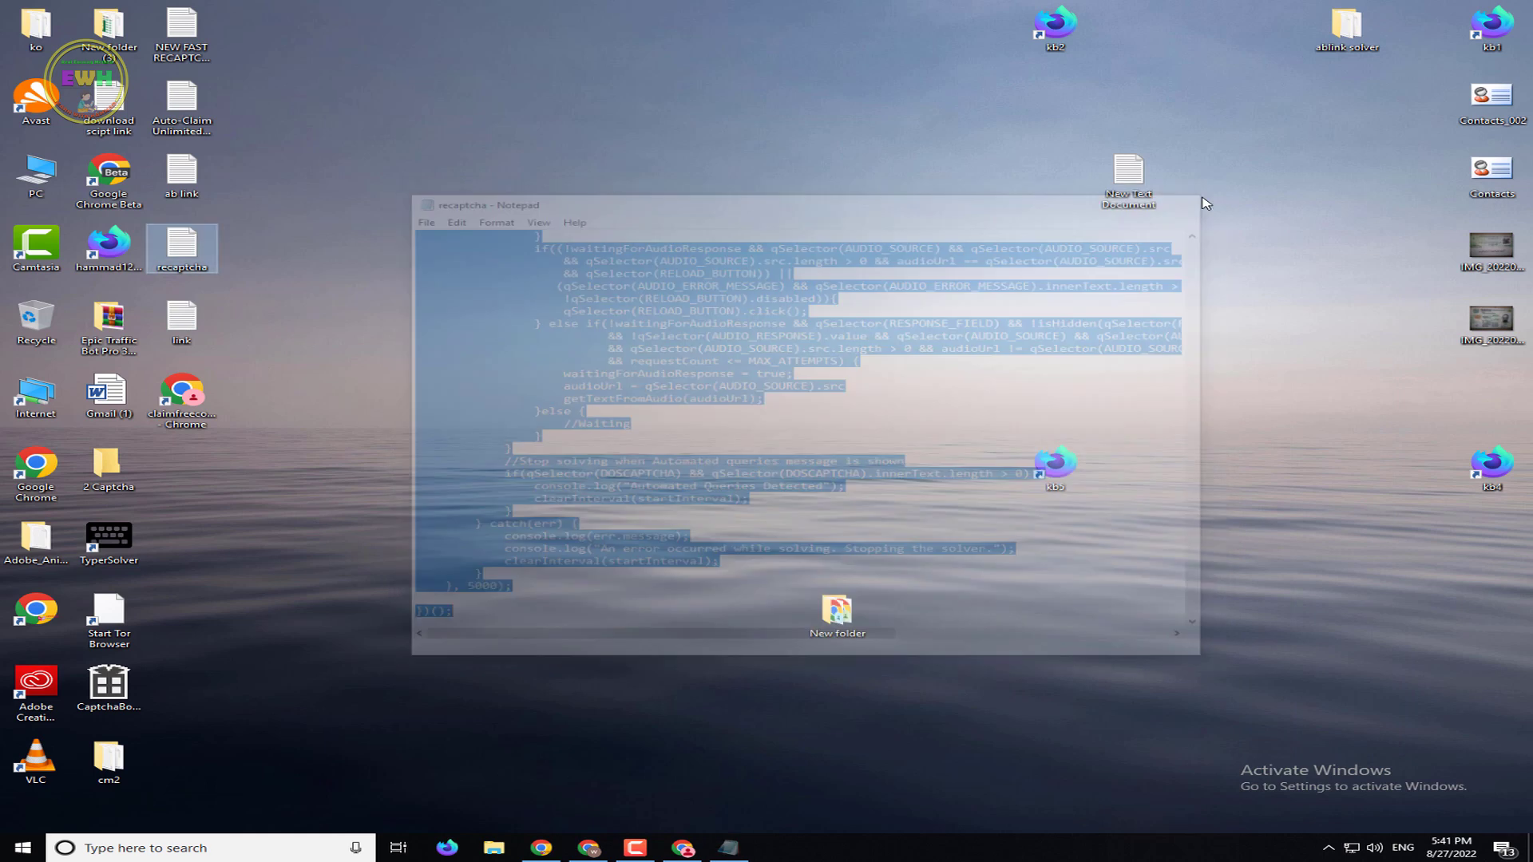
click(682, 848)
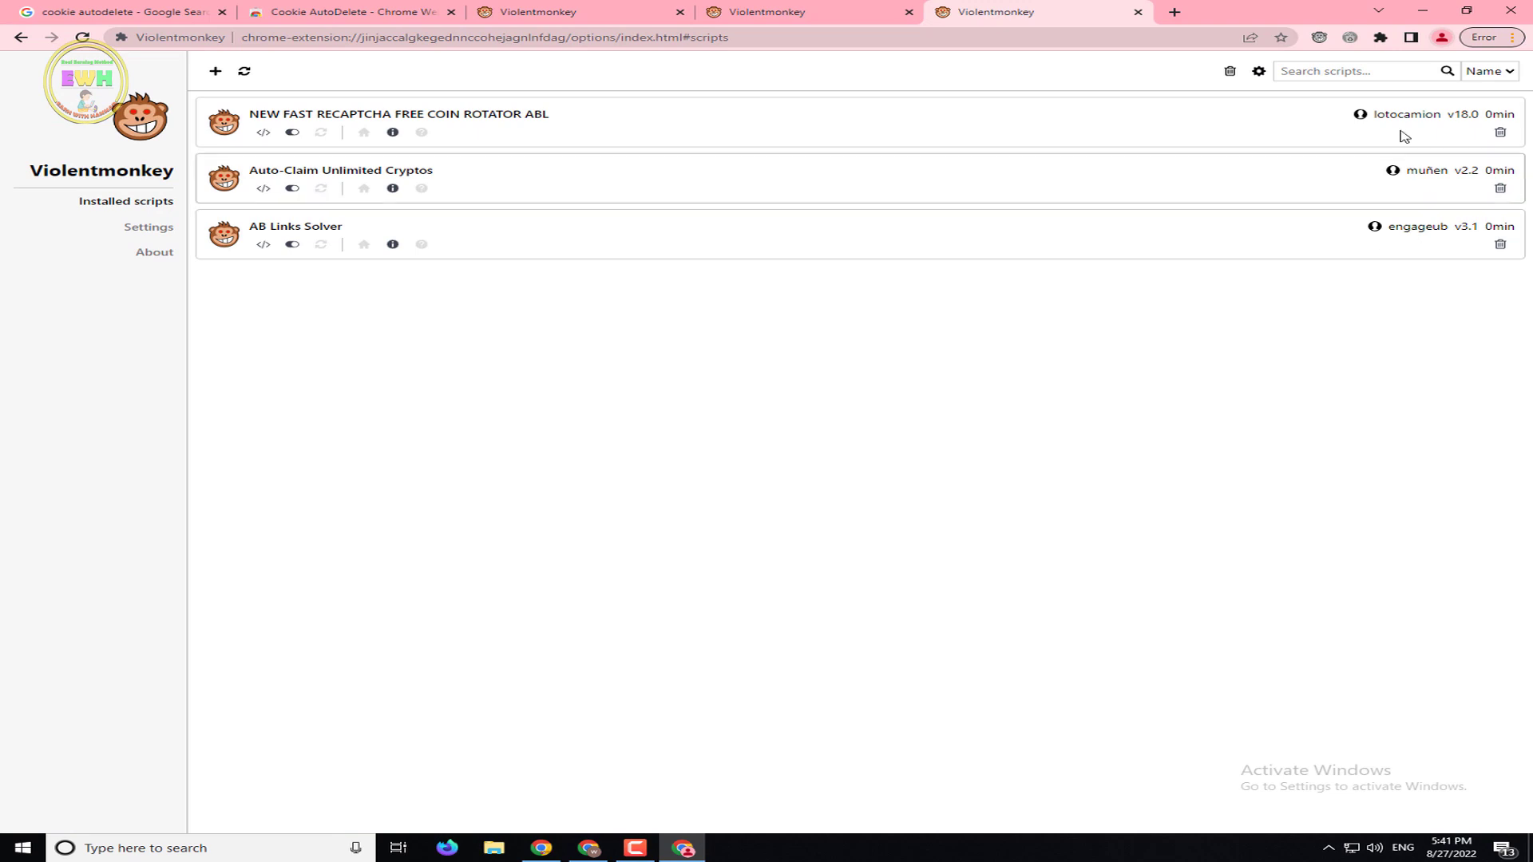
click(1320, 38)
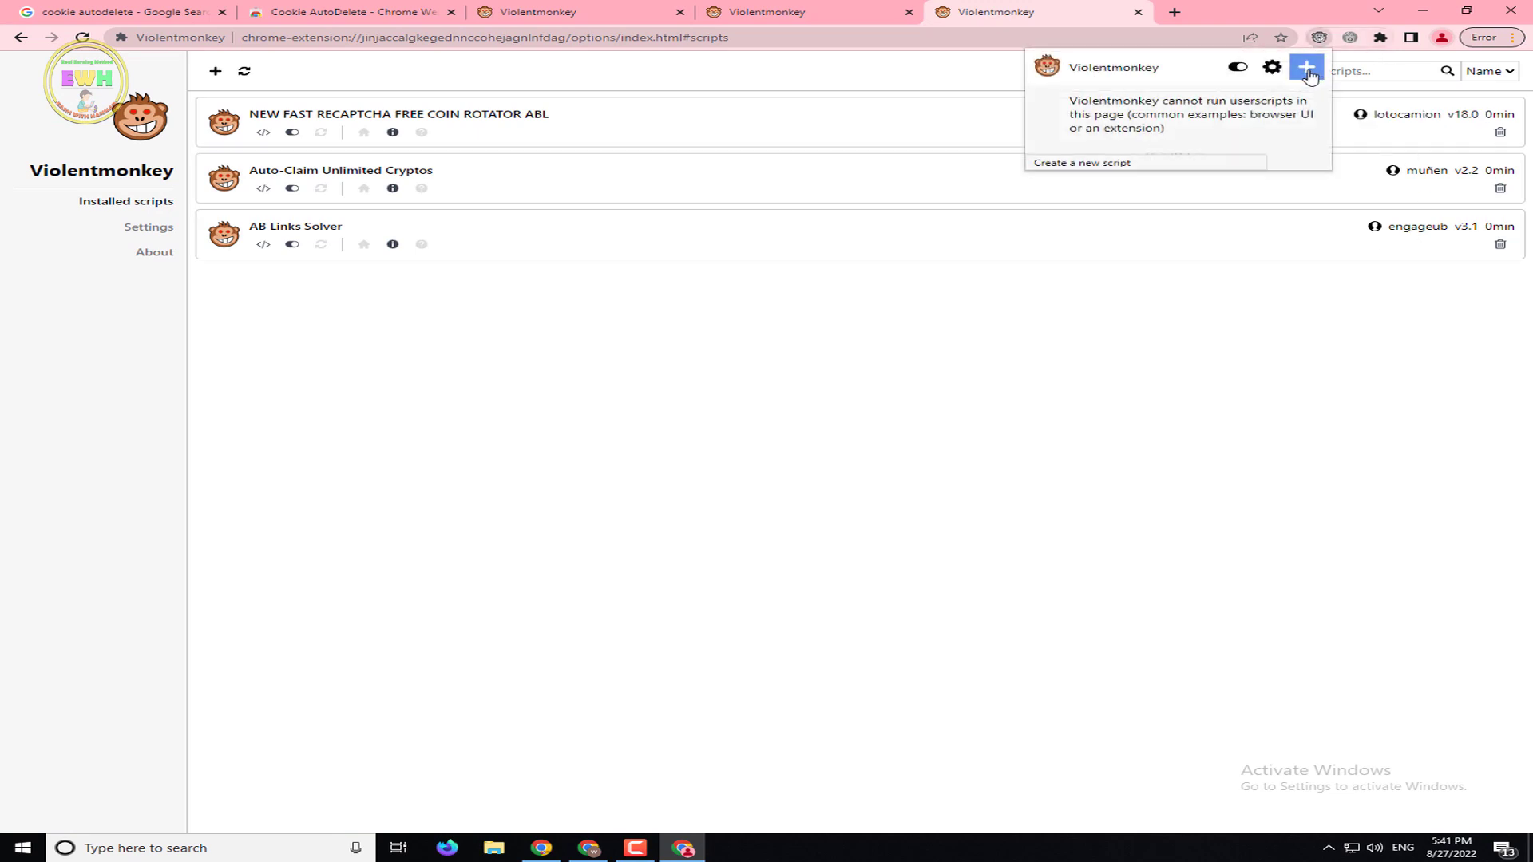
click(1307, 70)
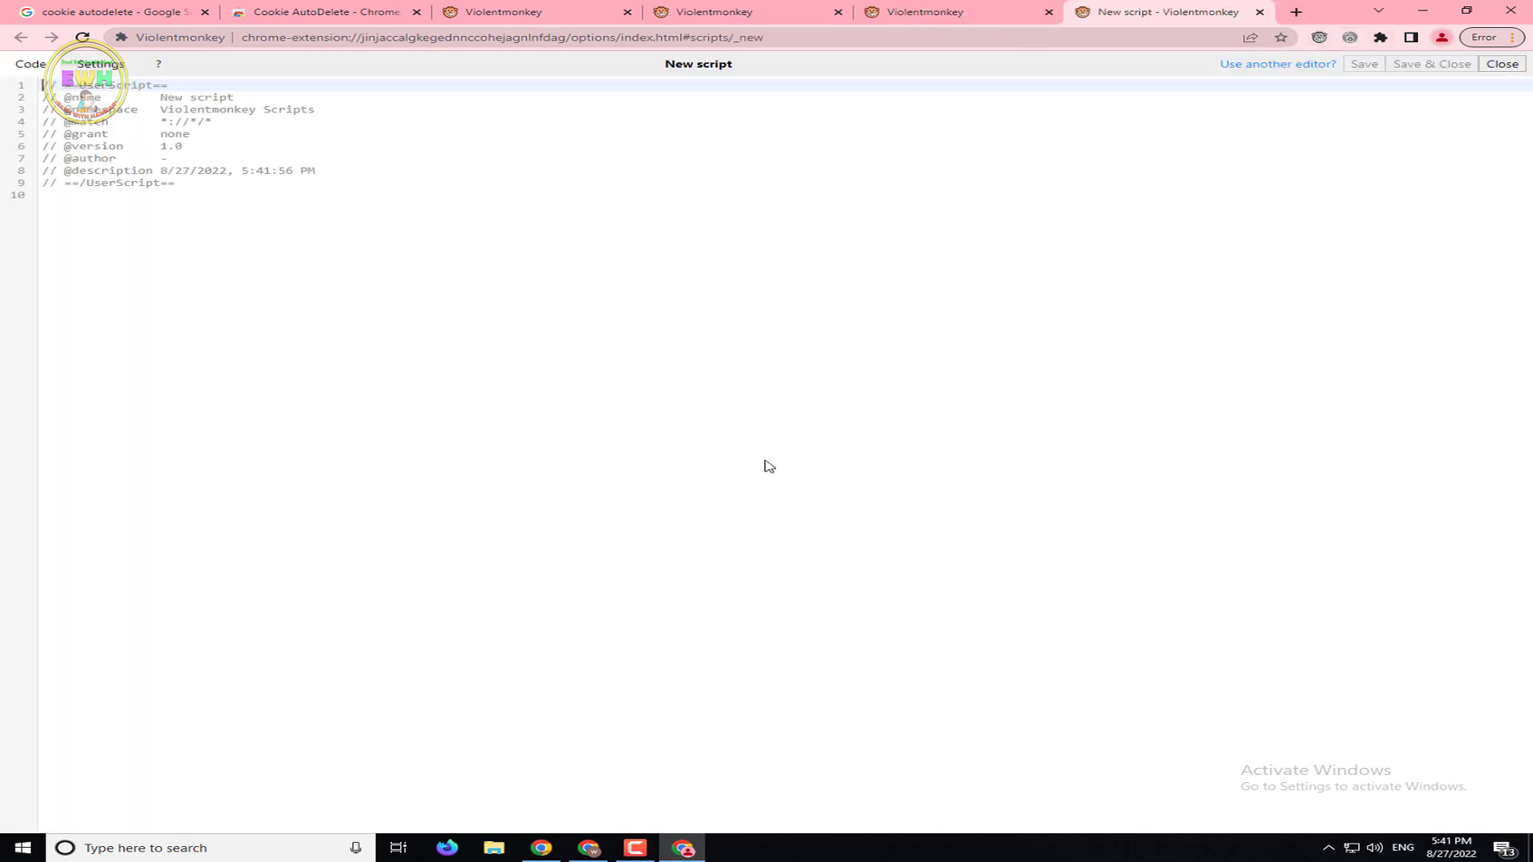
key(ctrl+a)
key(ctrl+v)
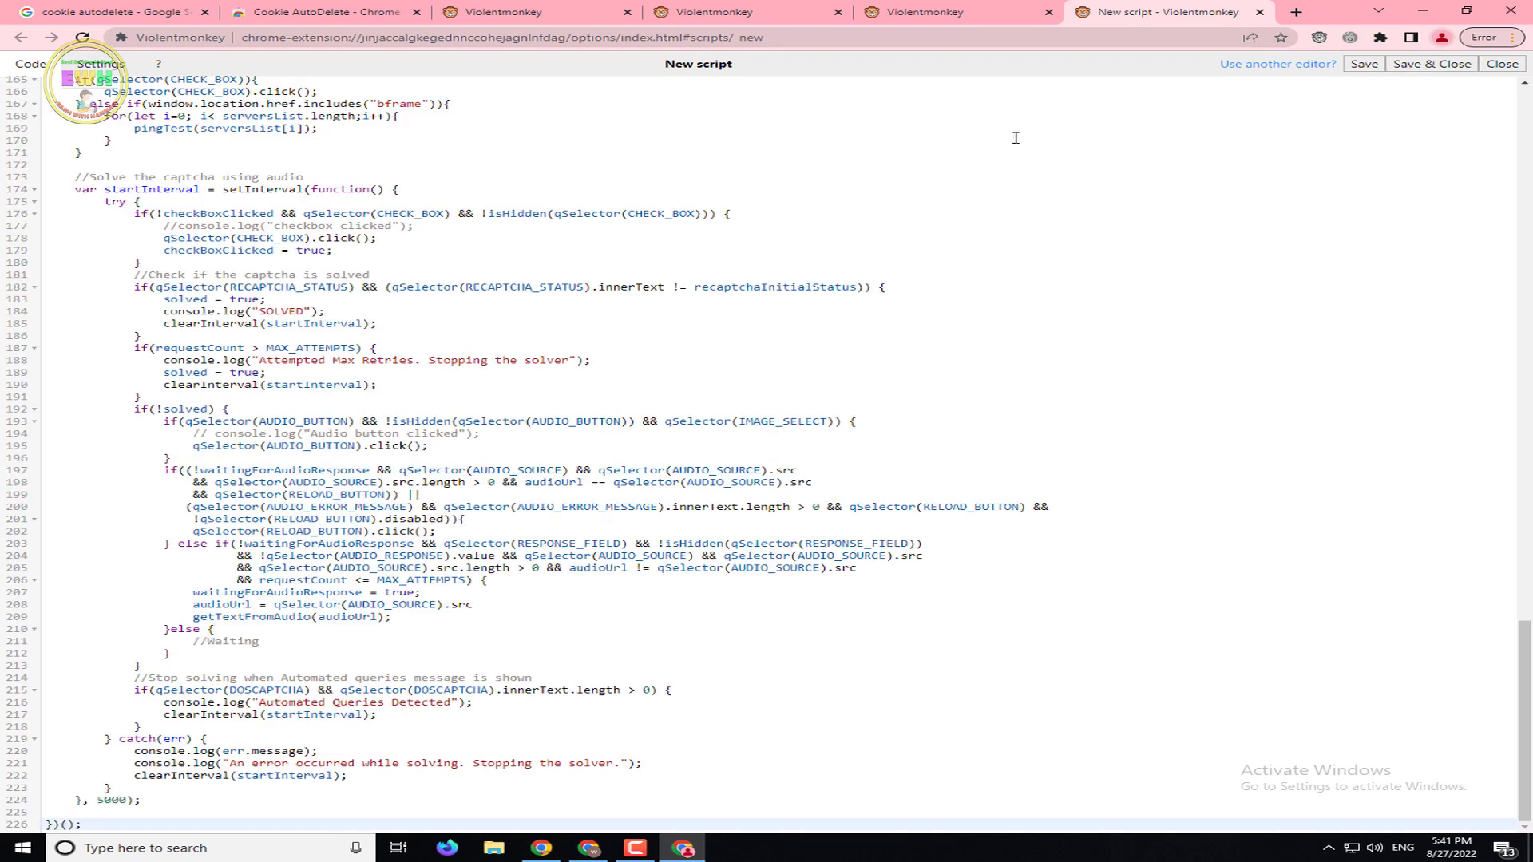
click(1420, 63)
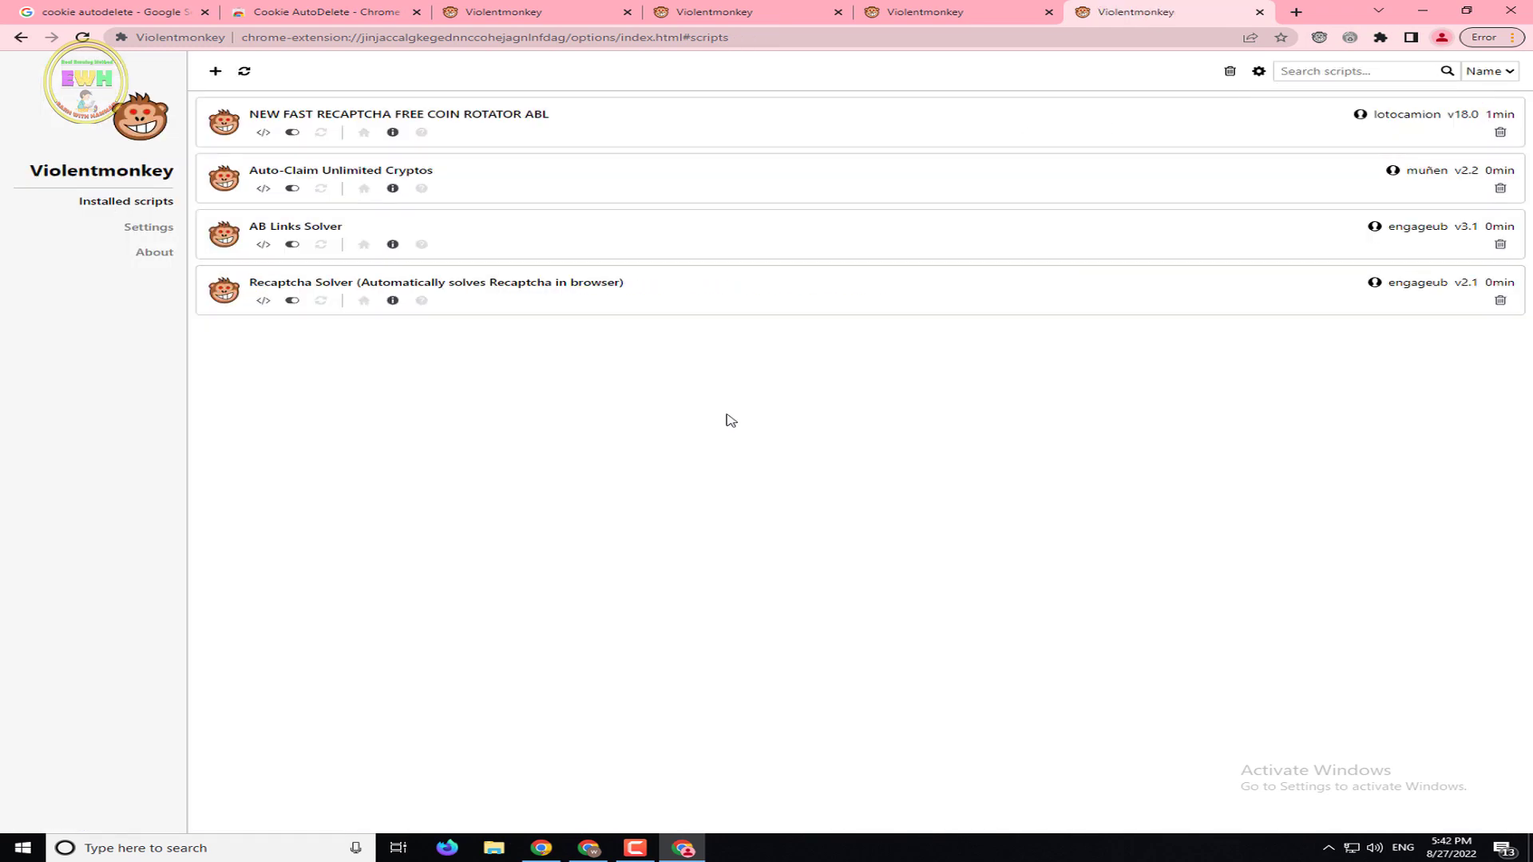
click(636, 851)
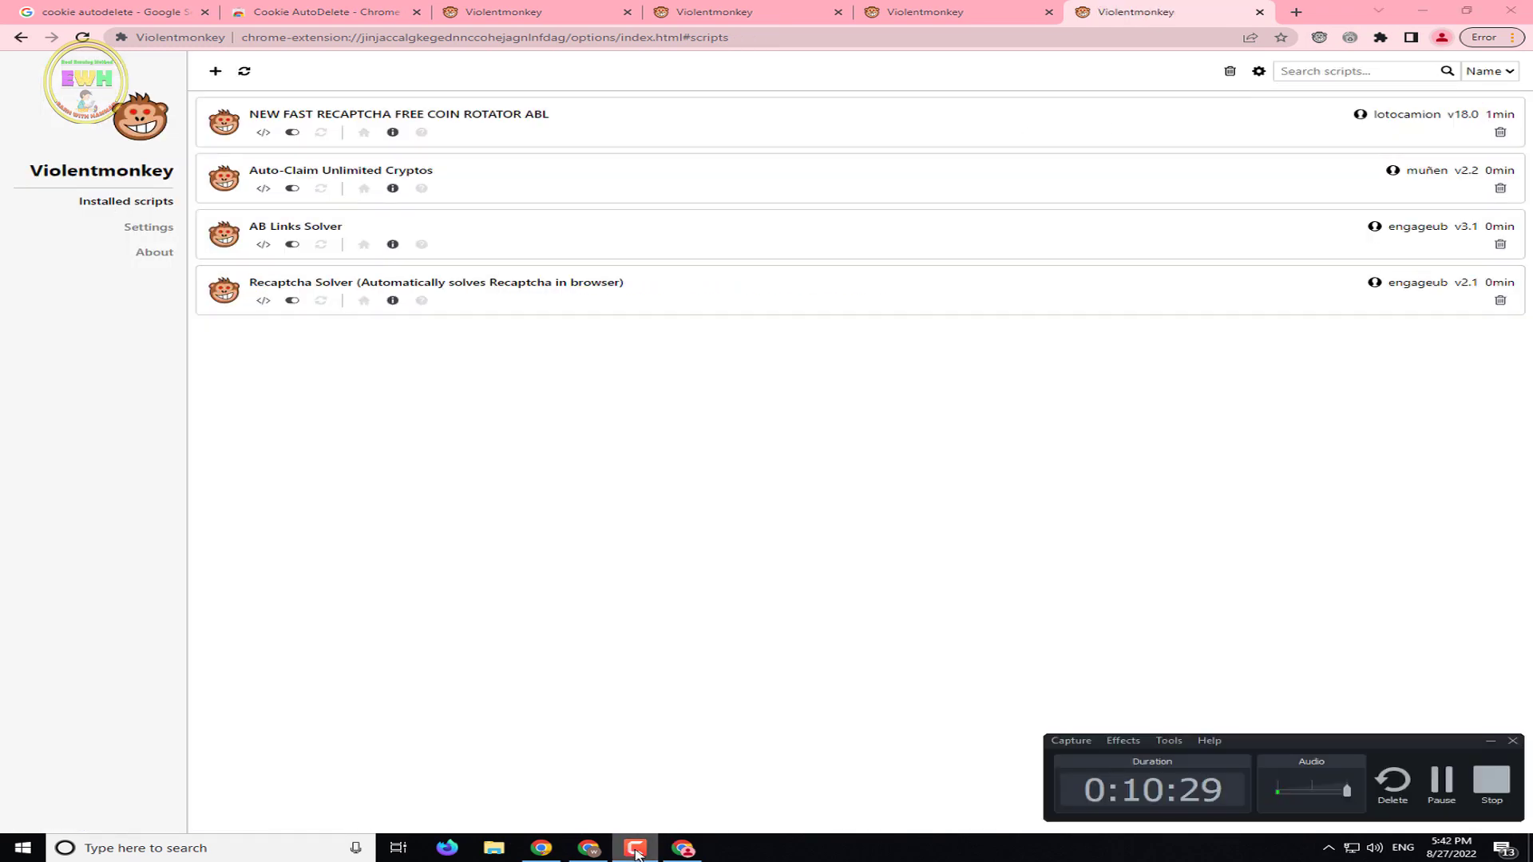
click(1441, 780)
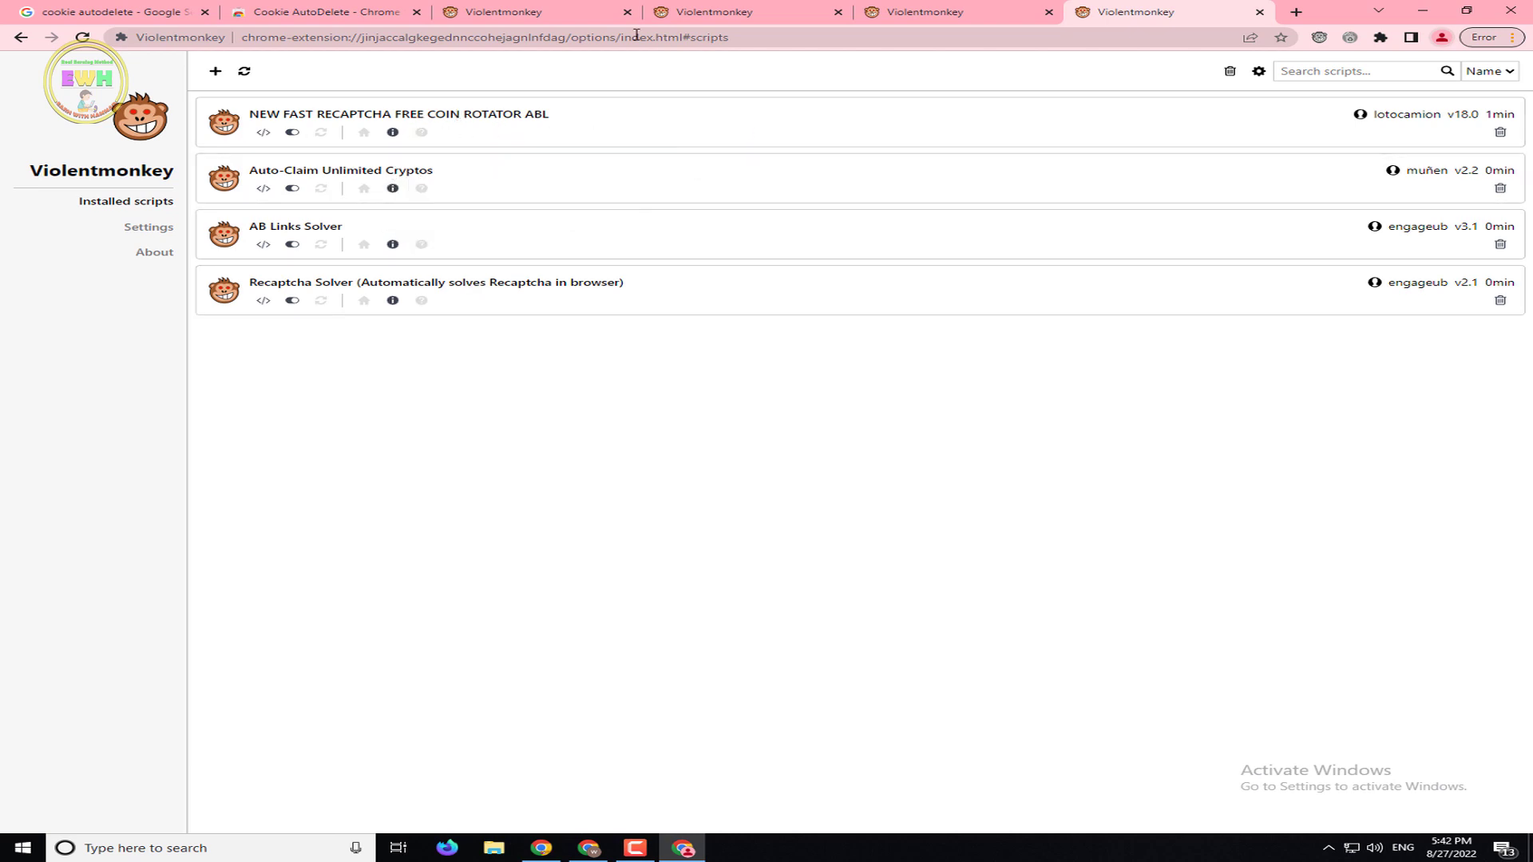
Close the duplicate Violentmonkey tabs and the Cookie AutoDelete tab, then scroll the rotator script to its address variables
click(627, 12)
click(628, 12)
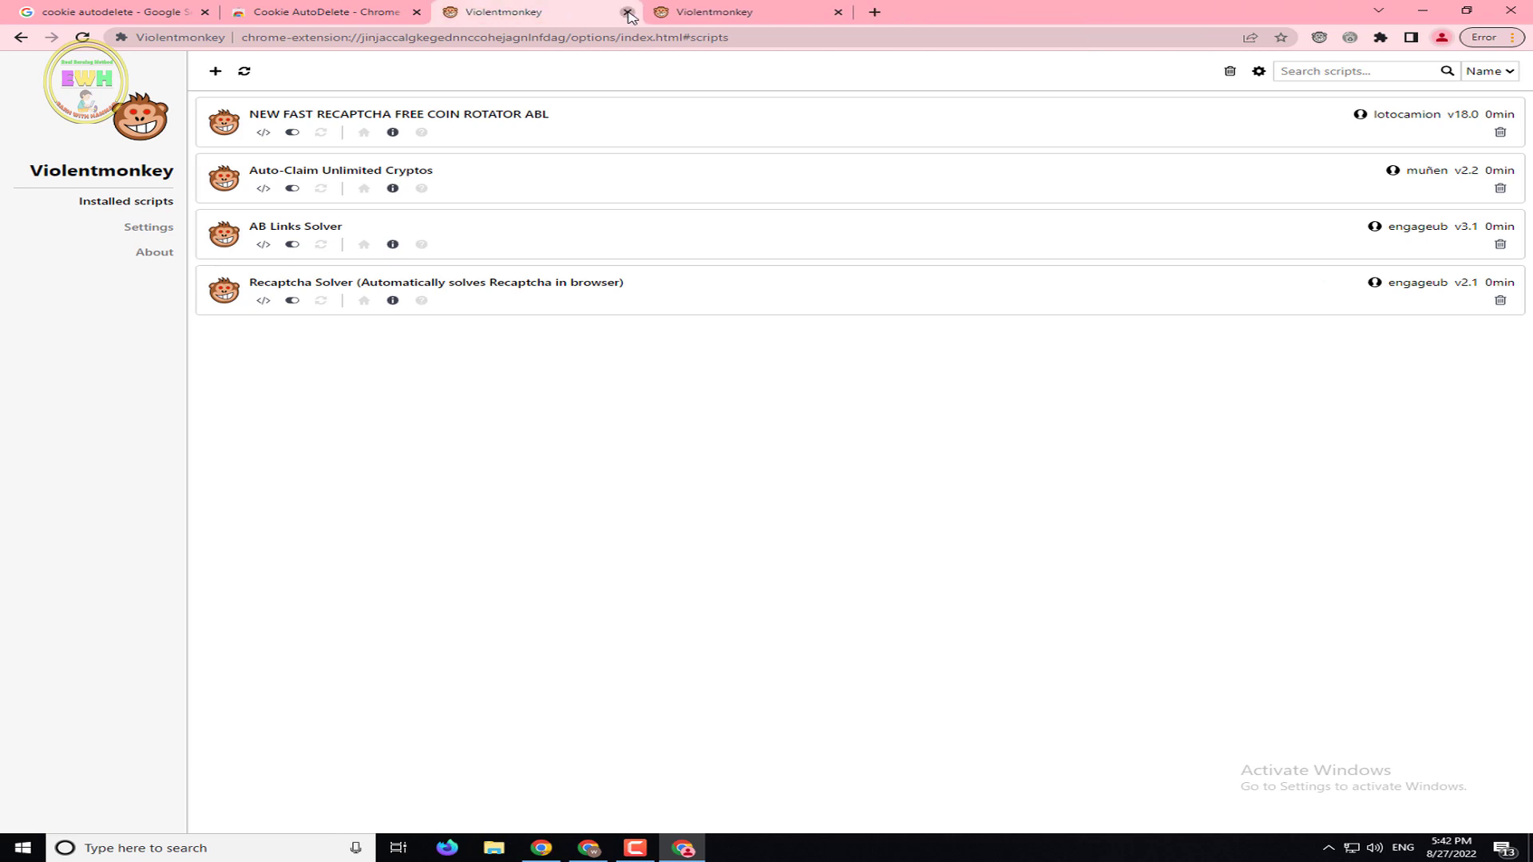
click(627, 12)
click(405, 20)
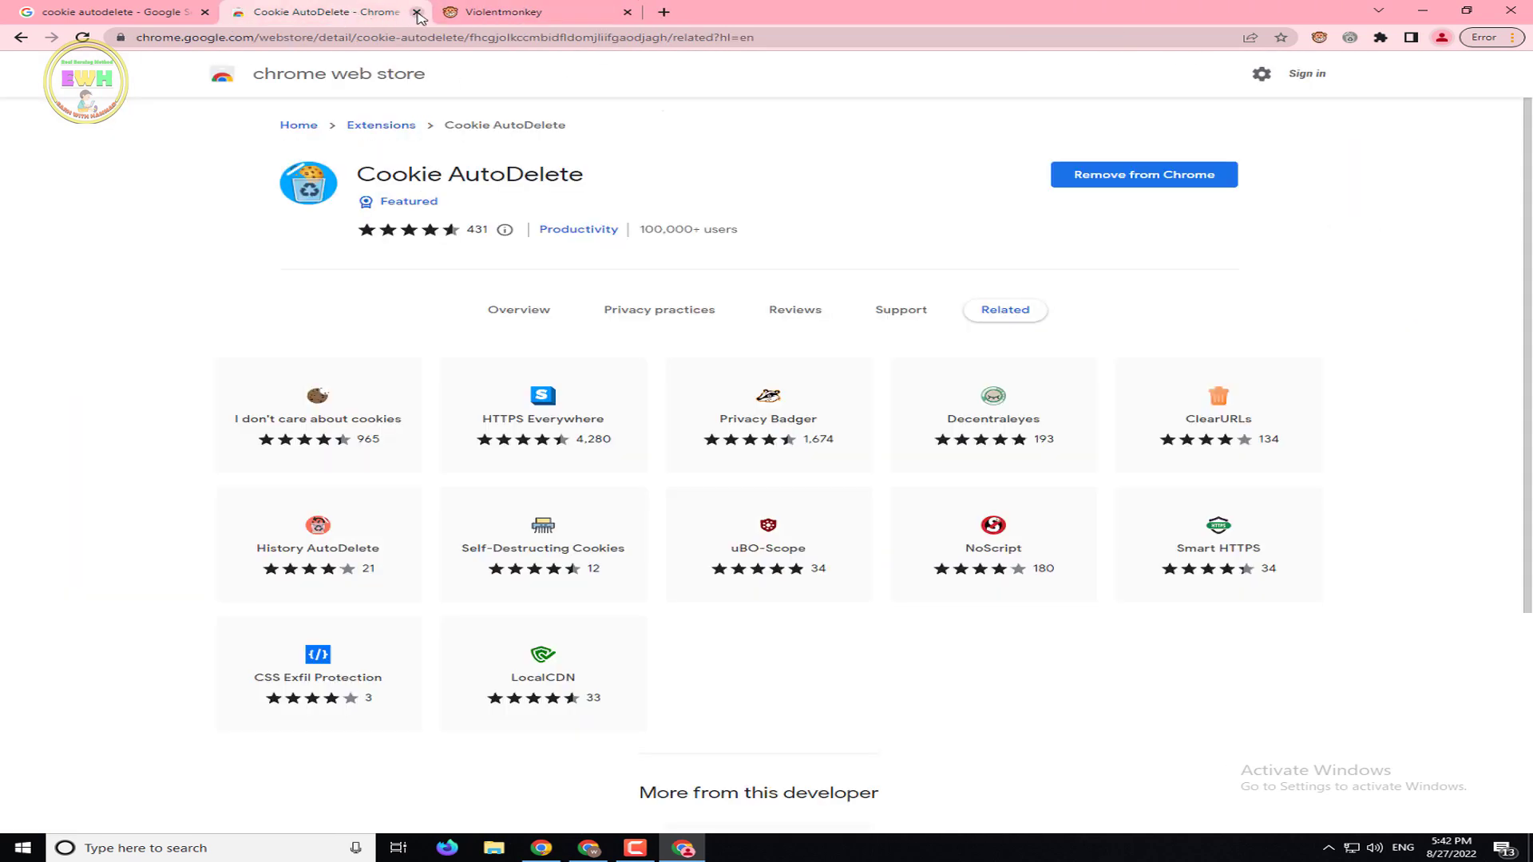
click(416, 12)
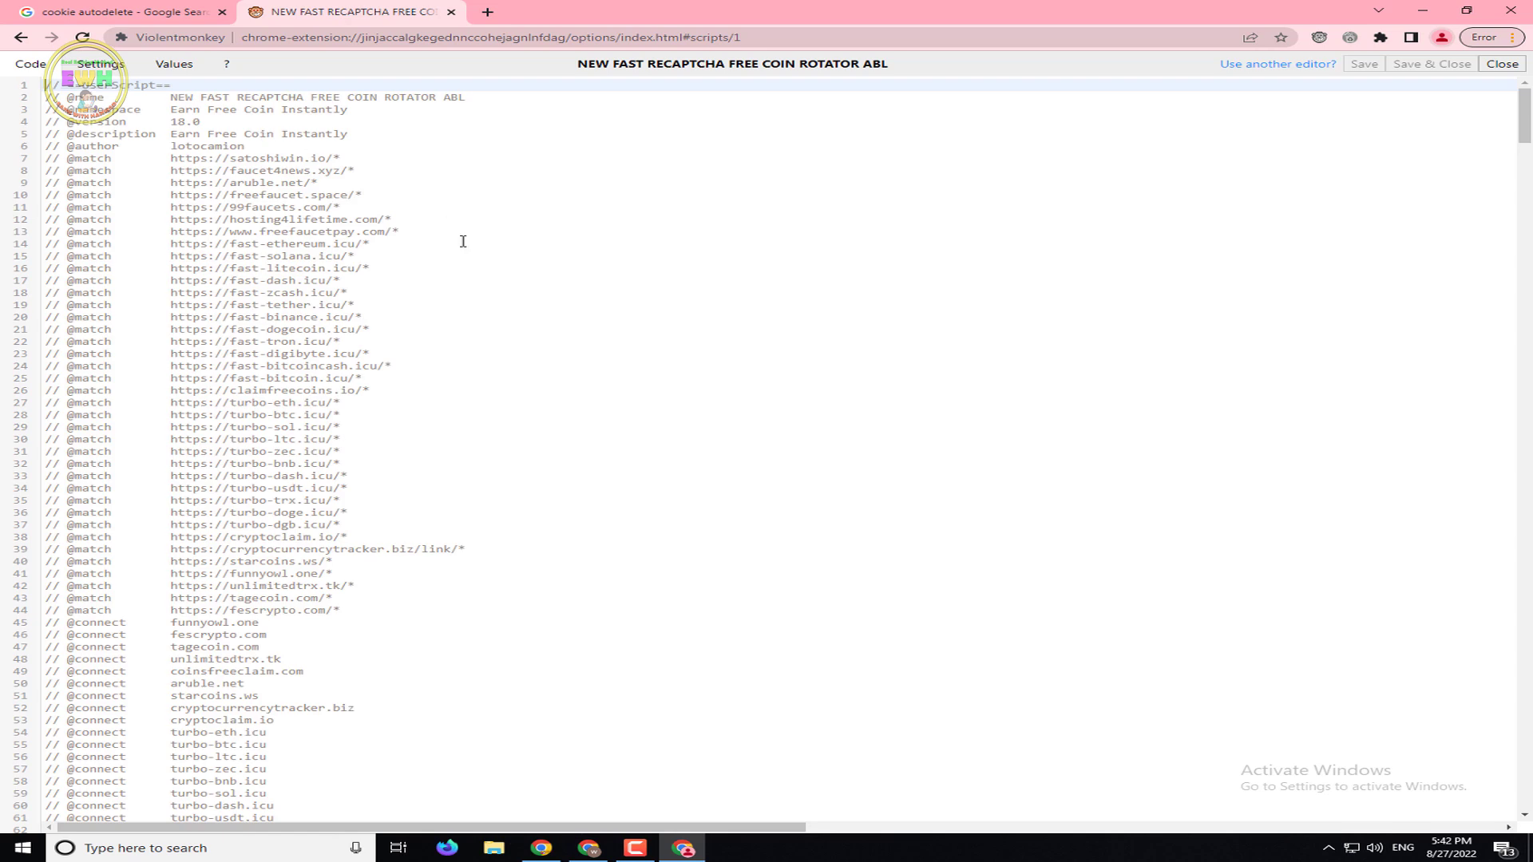
drag(1525, 126, 1524, 222)
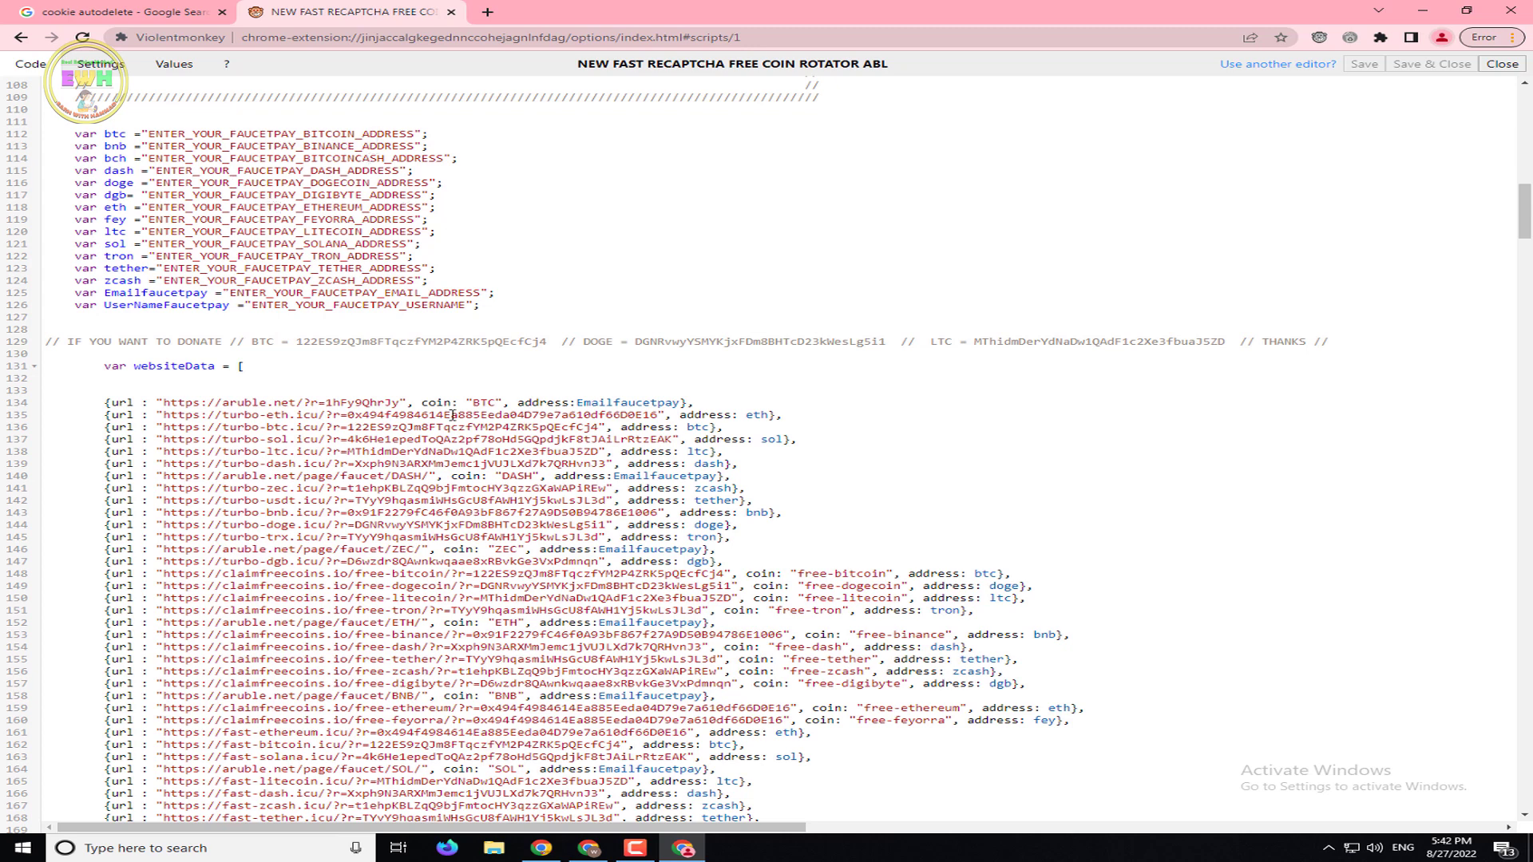
Copy the bitcoin address from FaucetPay's Linked Addresses page and return to the script editor
click(541, 848)
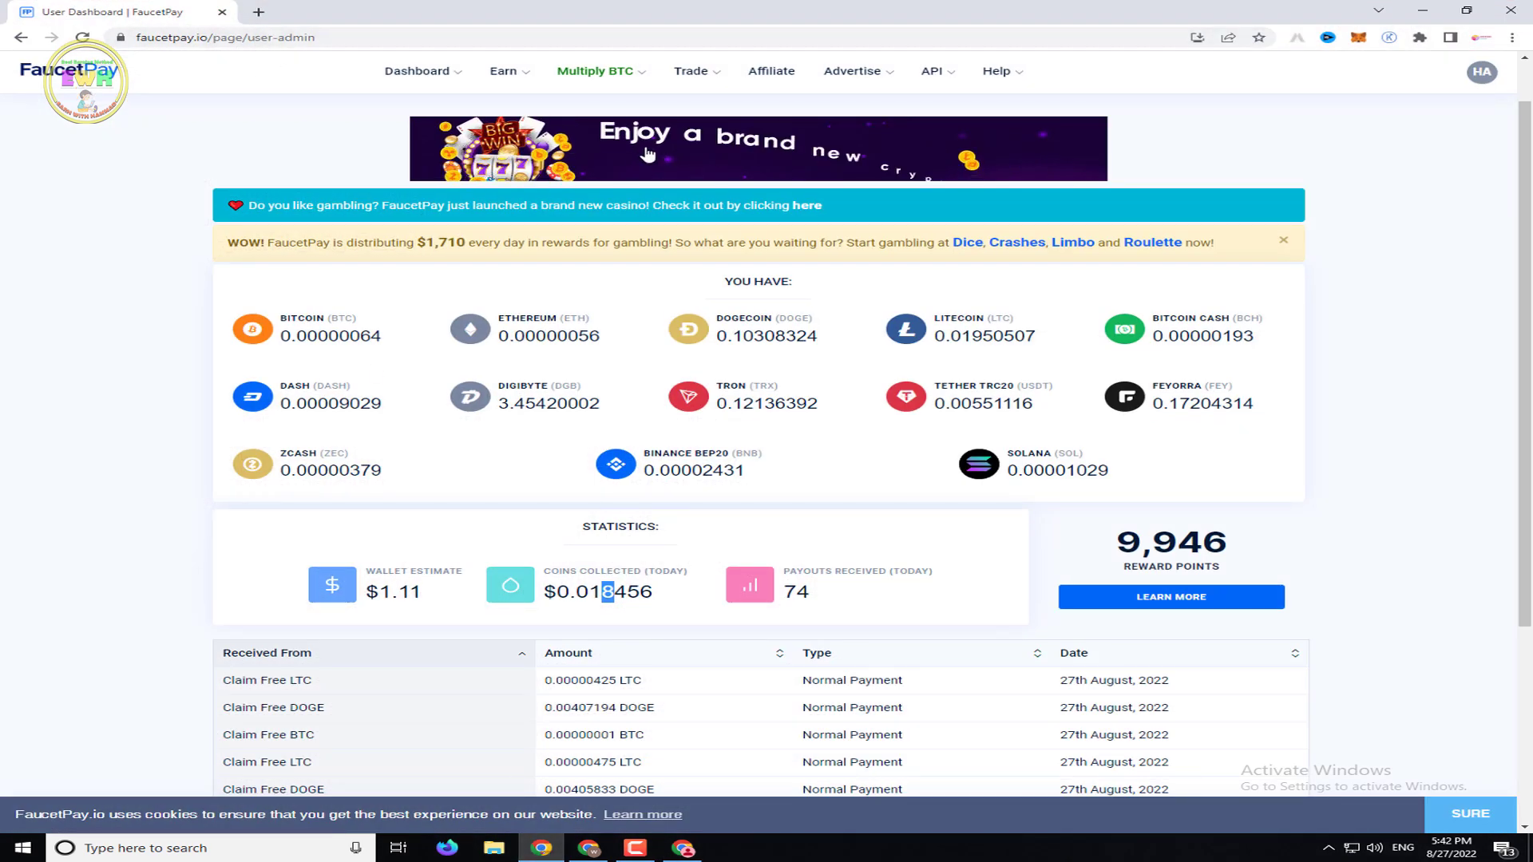
scroll(820, 219, up, 1)
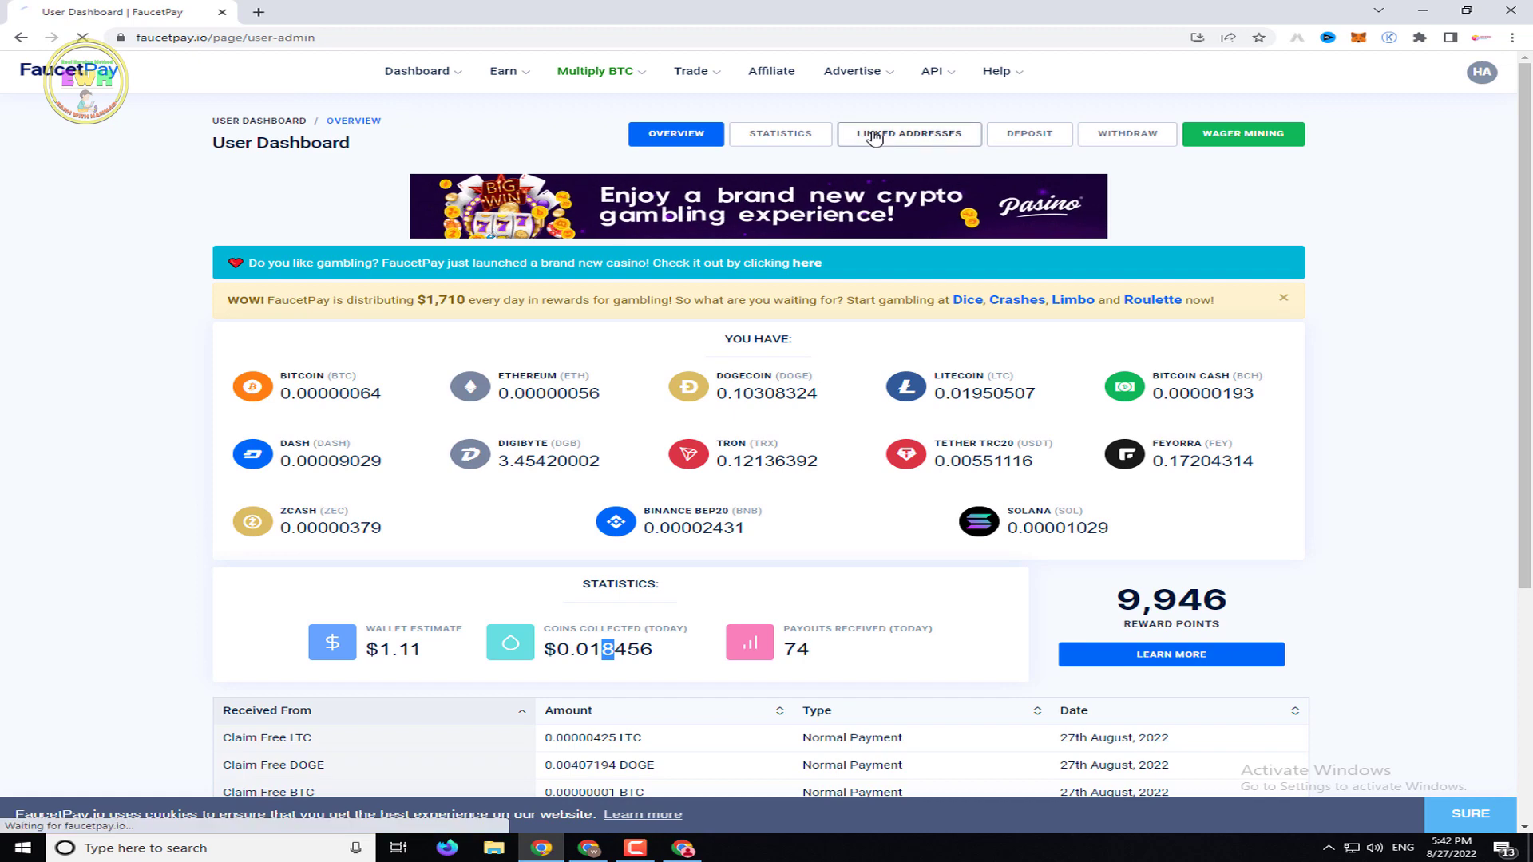
click(875, 137)
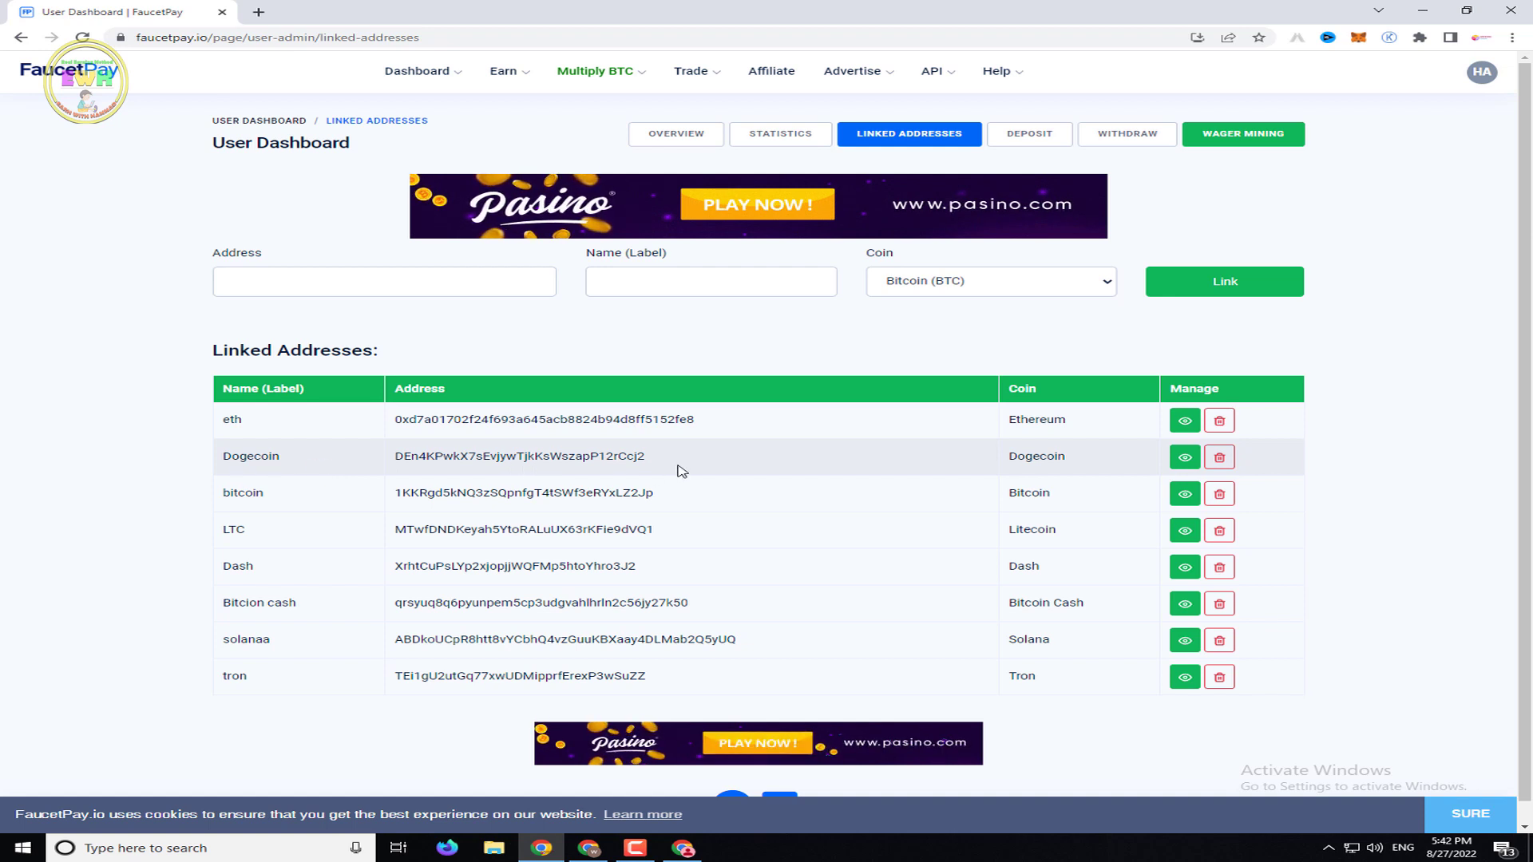
drag(652, 492, 411, 498)
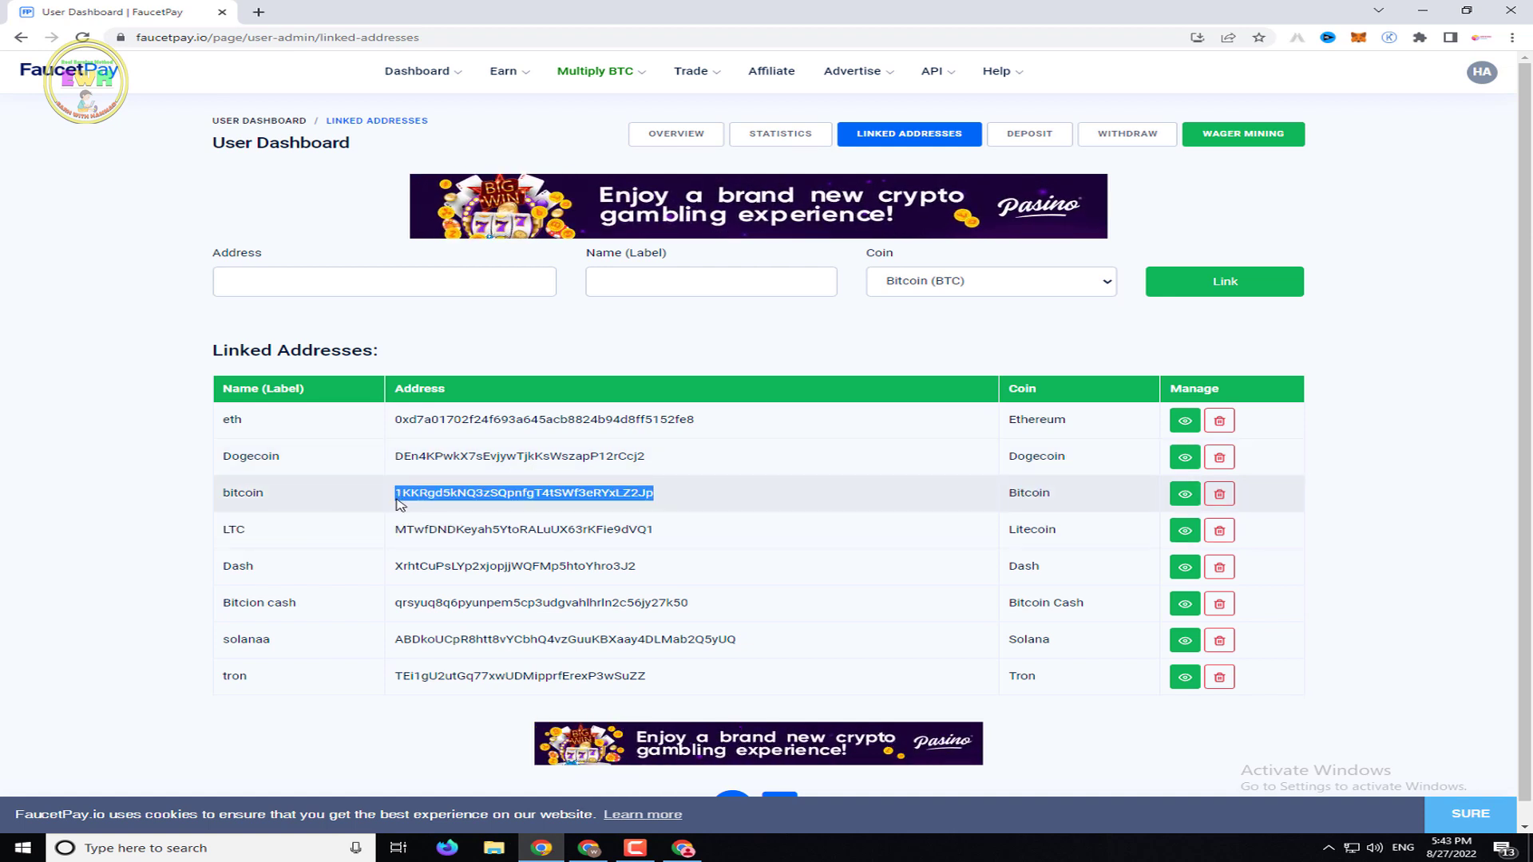
right_click(415, 500)
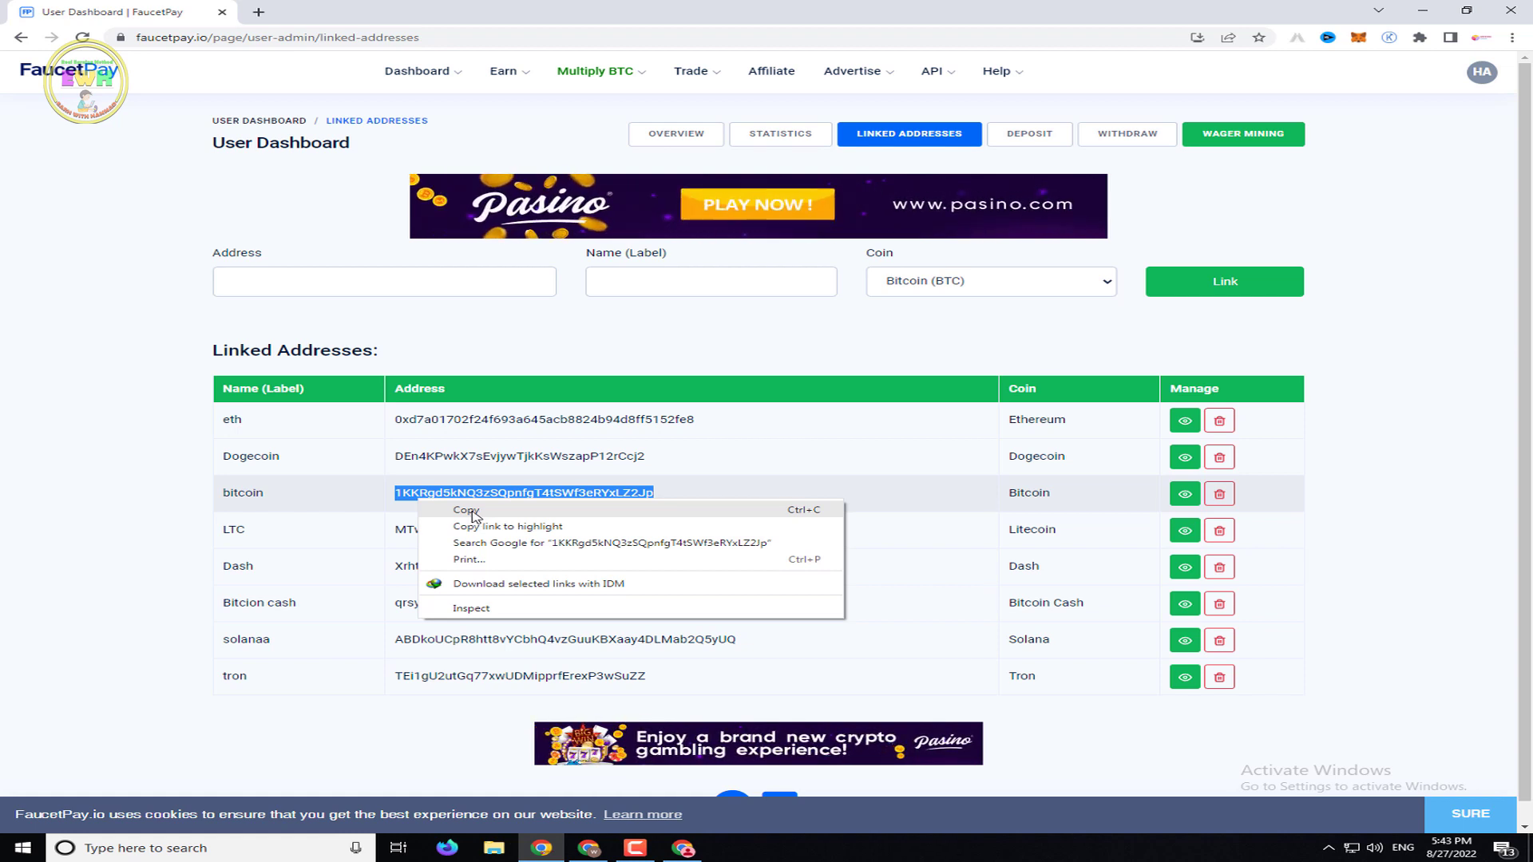
click(469, 511)
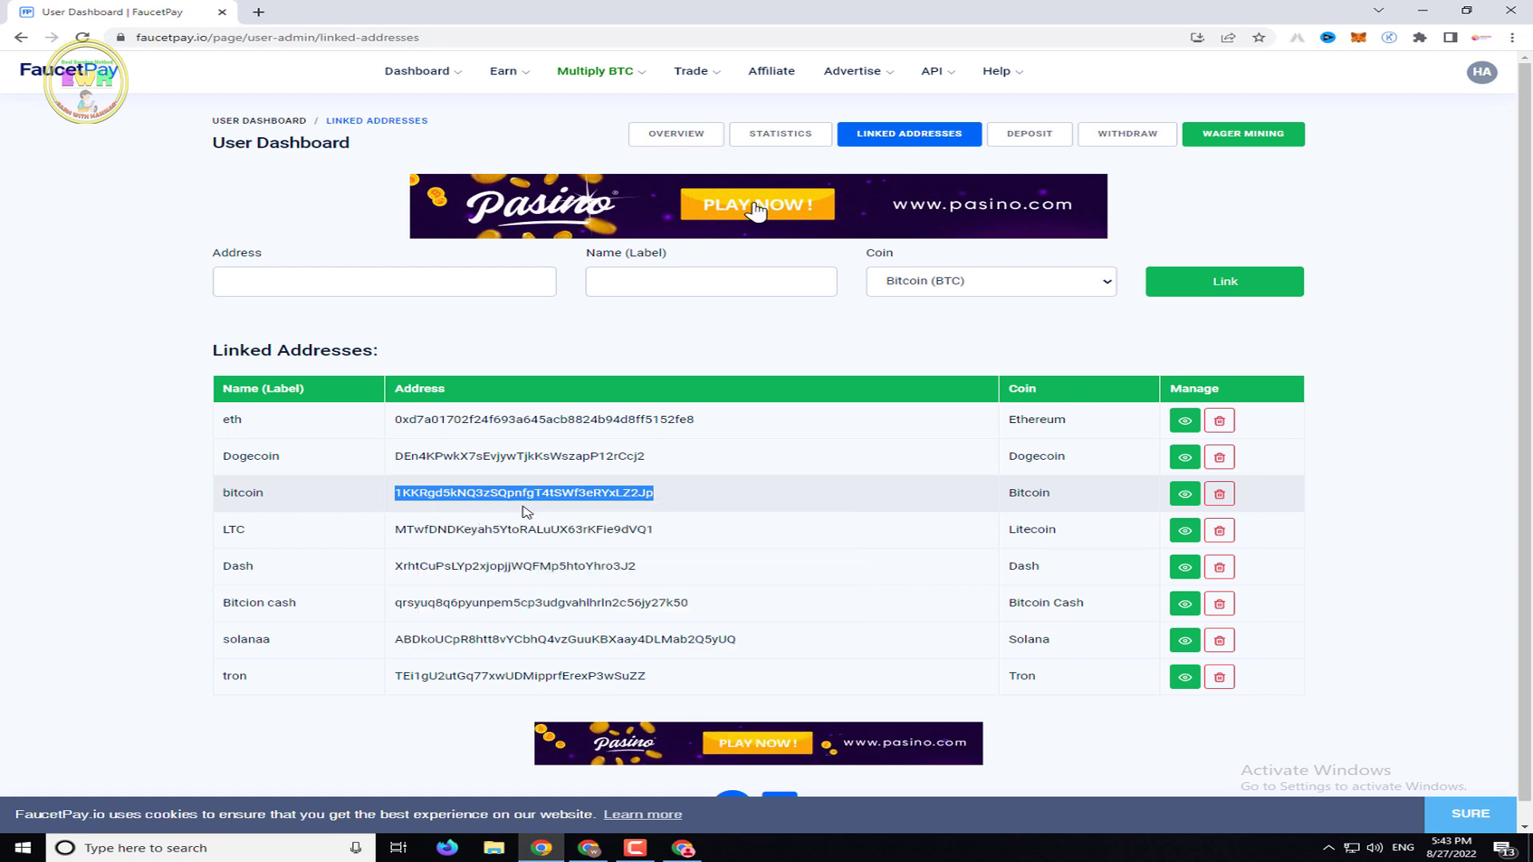
click(683, 851)
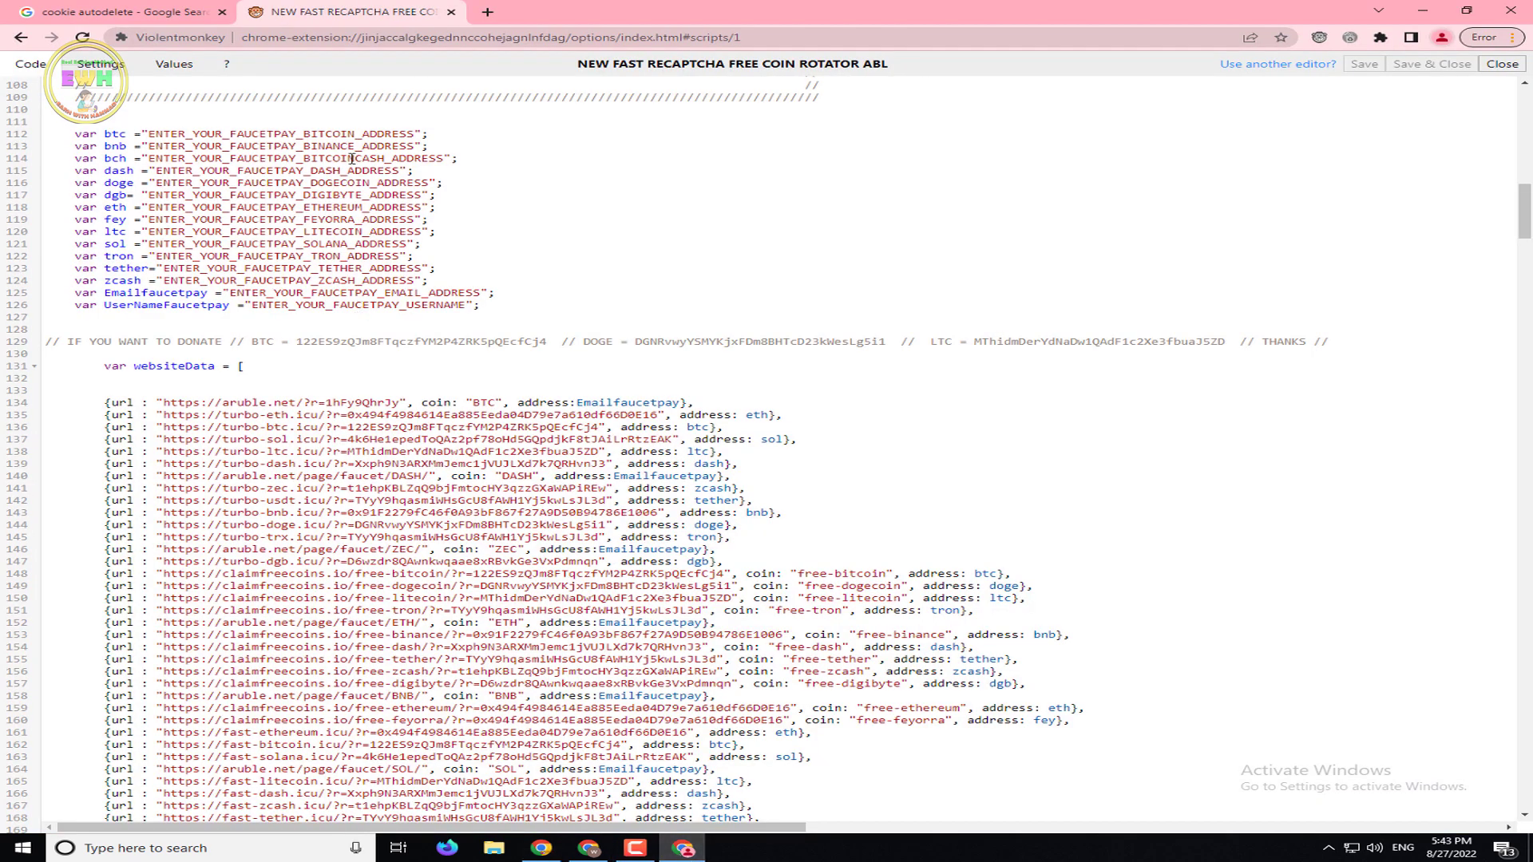
Paste the FaucetPay bitcoin address over the bitcoin placeholder on line 112
click(415, 132)
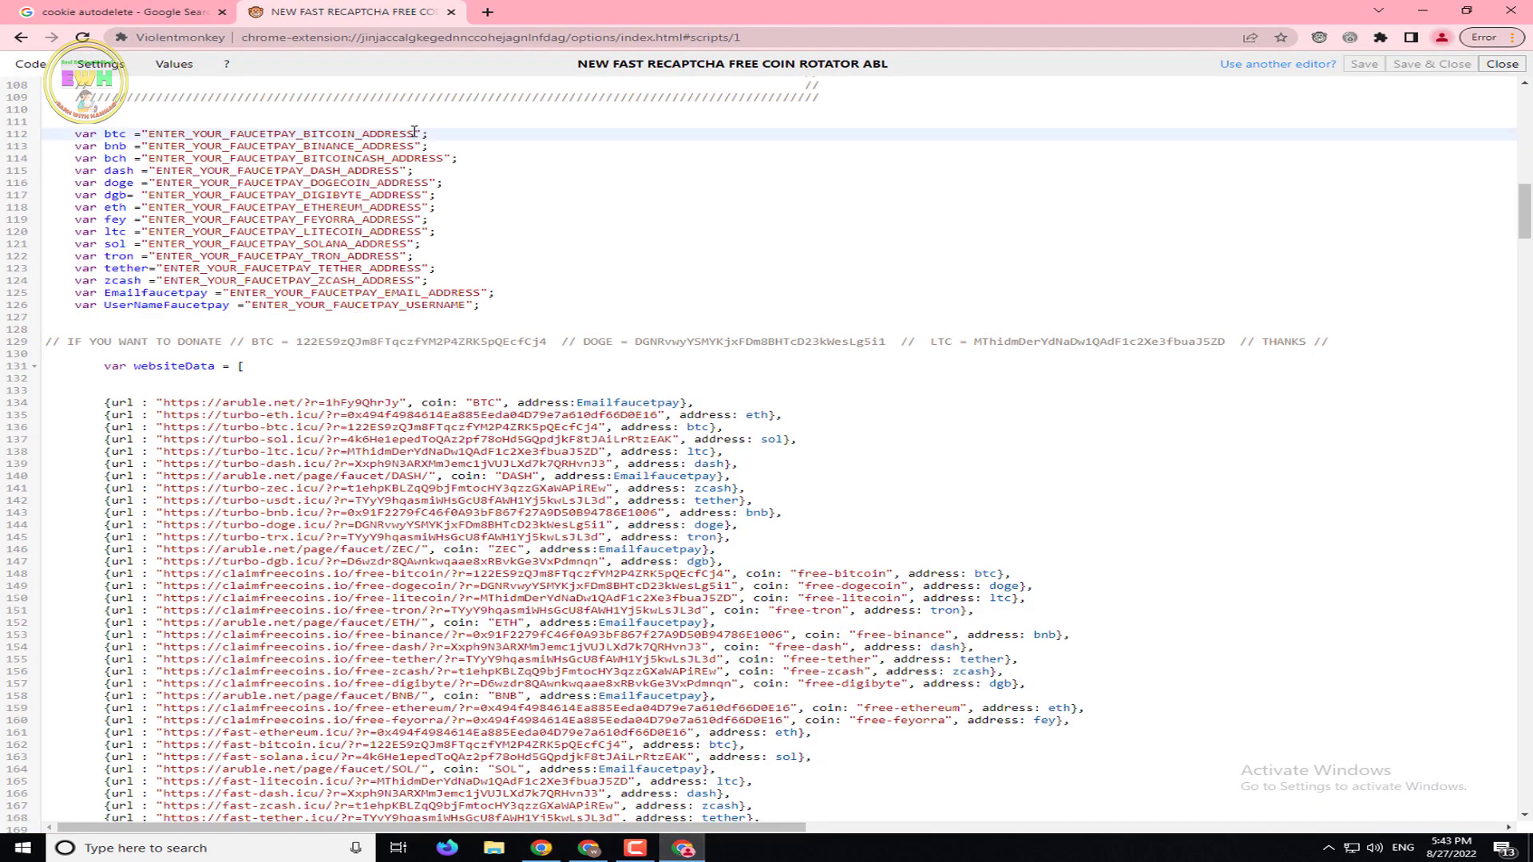
drag(415, 132, 154, 136)
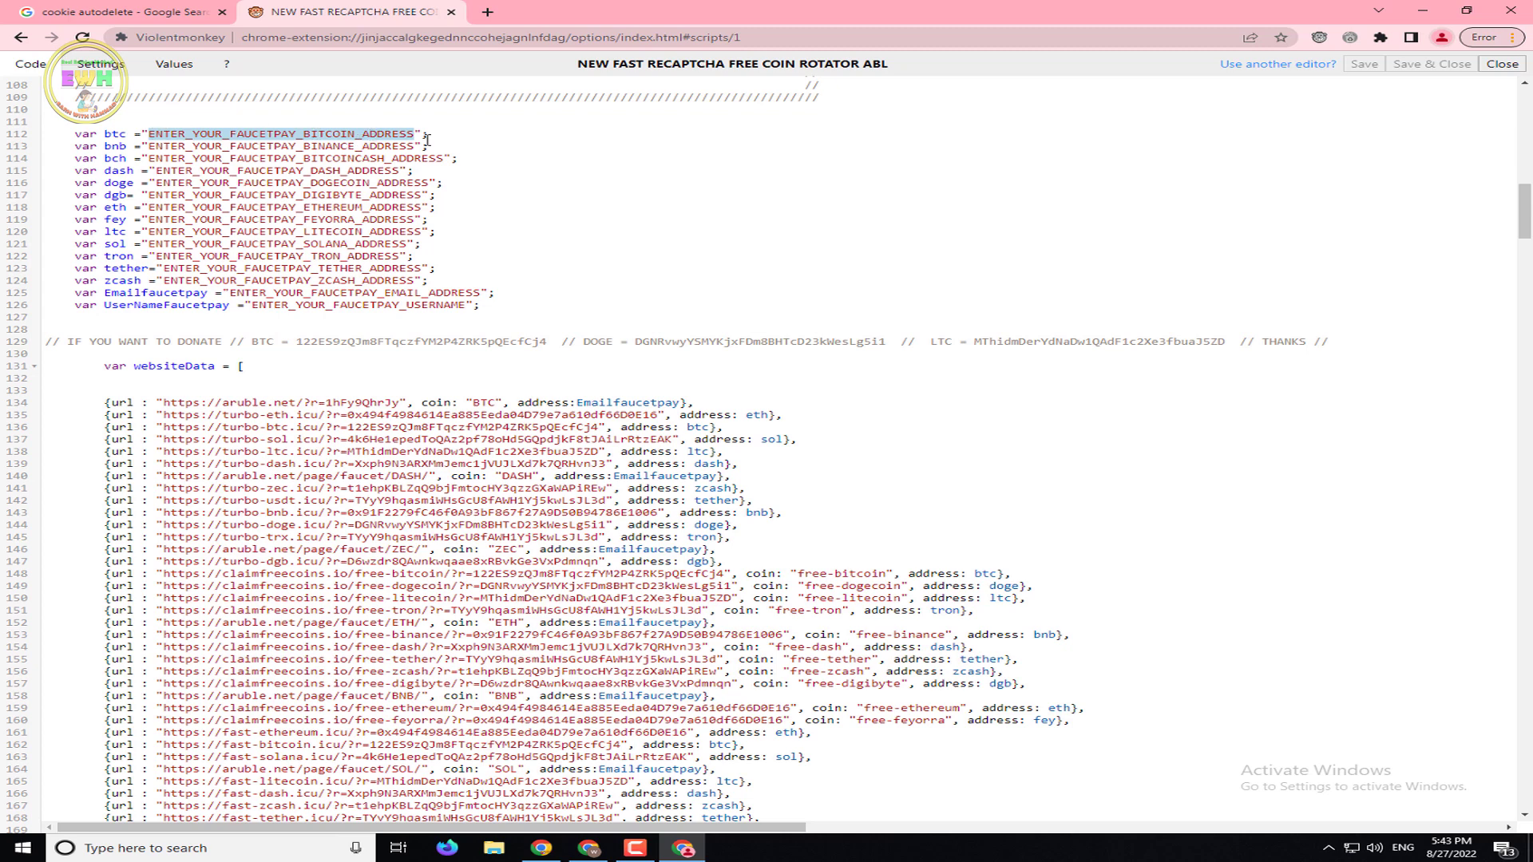
right_click(370, 135)
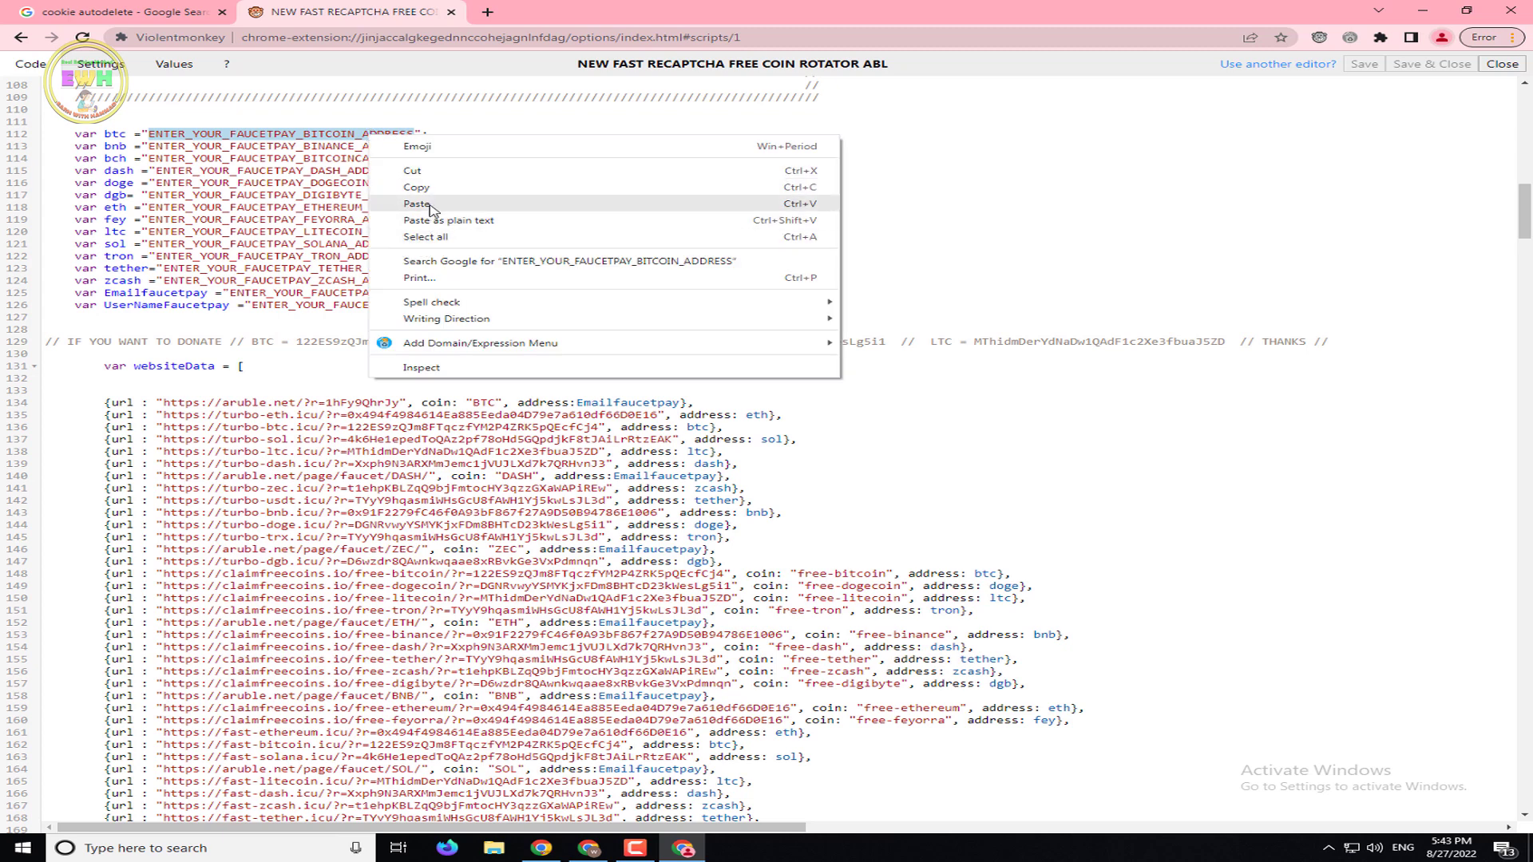
click(417, 205)
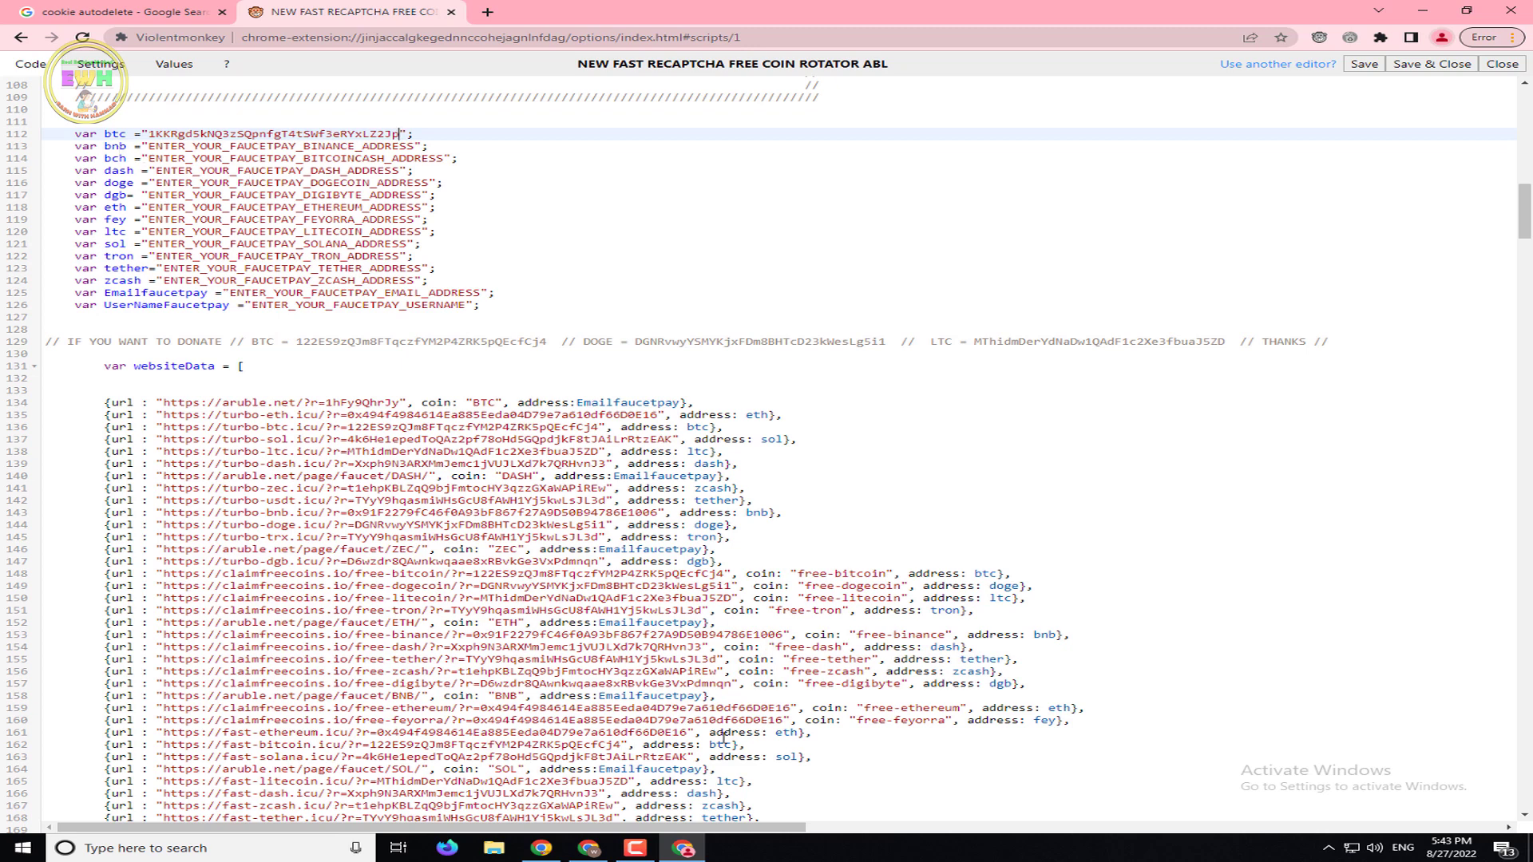
Copy the Ethereum address from FaucetPay's linked addresses
click(683, 848)
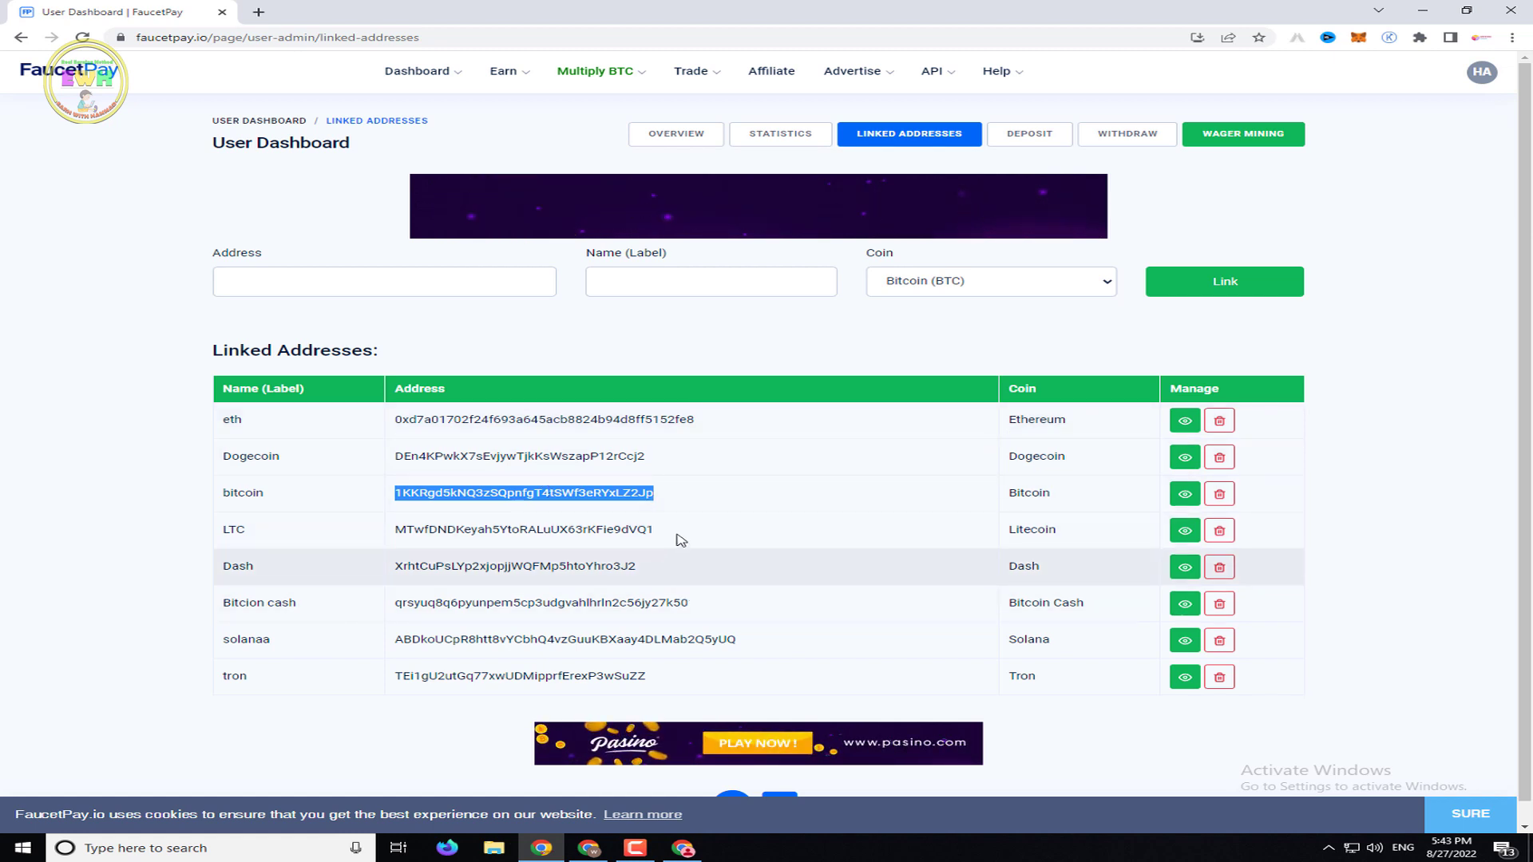
drag(701, 422, 397, 421)
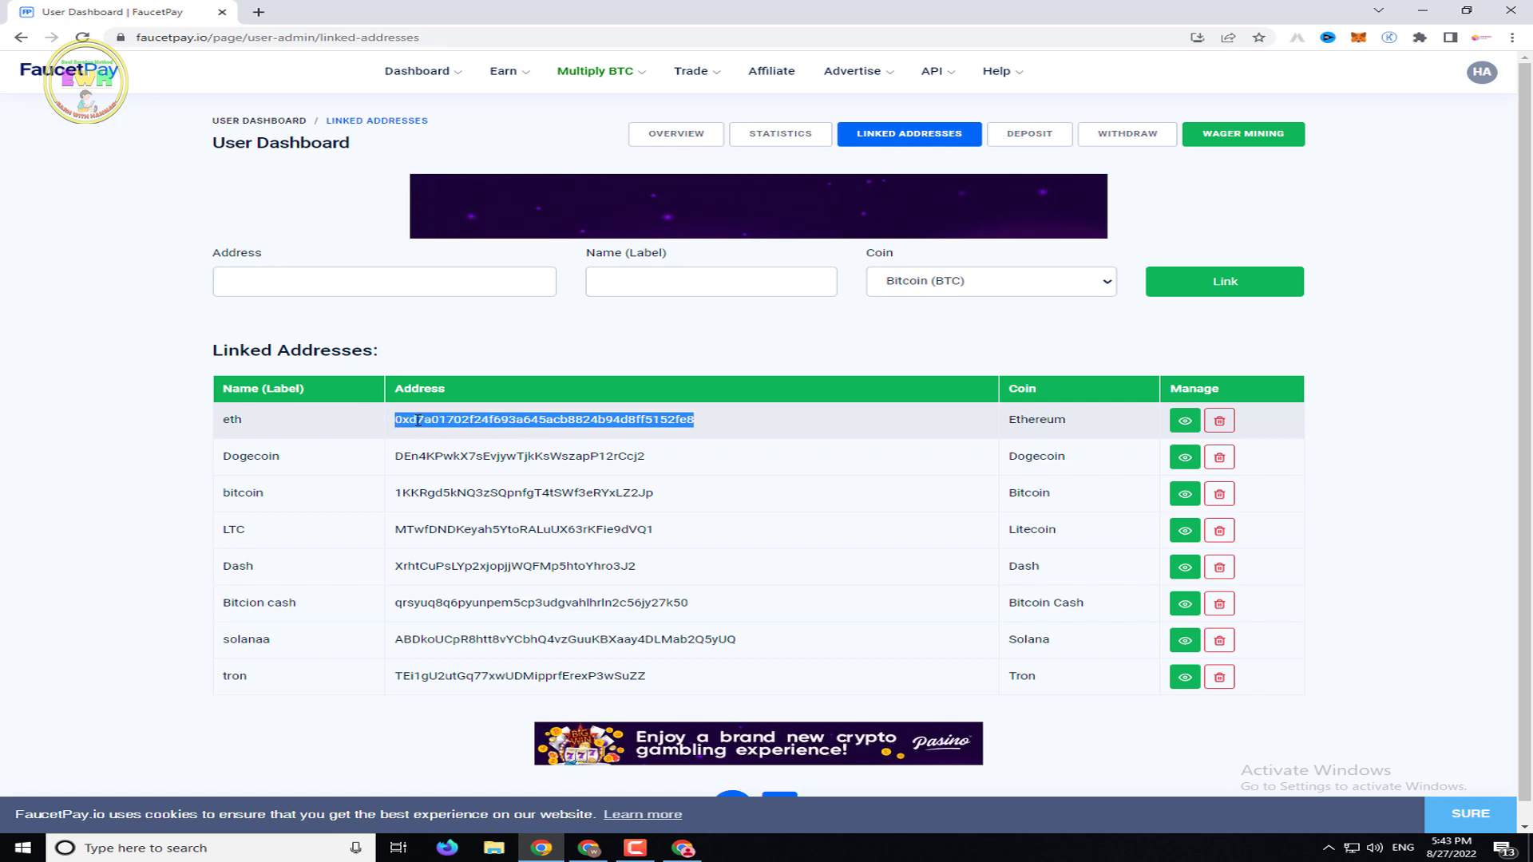
right_click(418, 421)
click(447, 431)
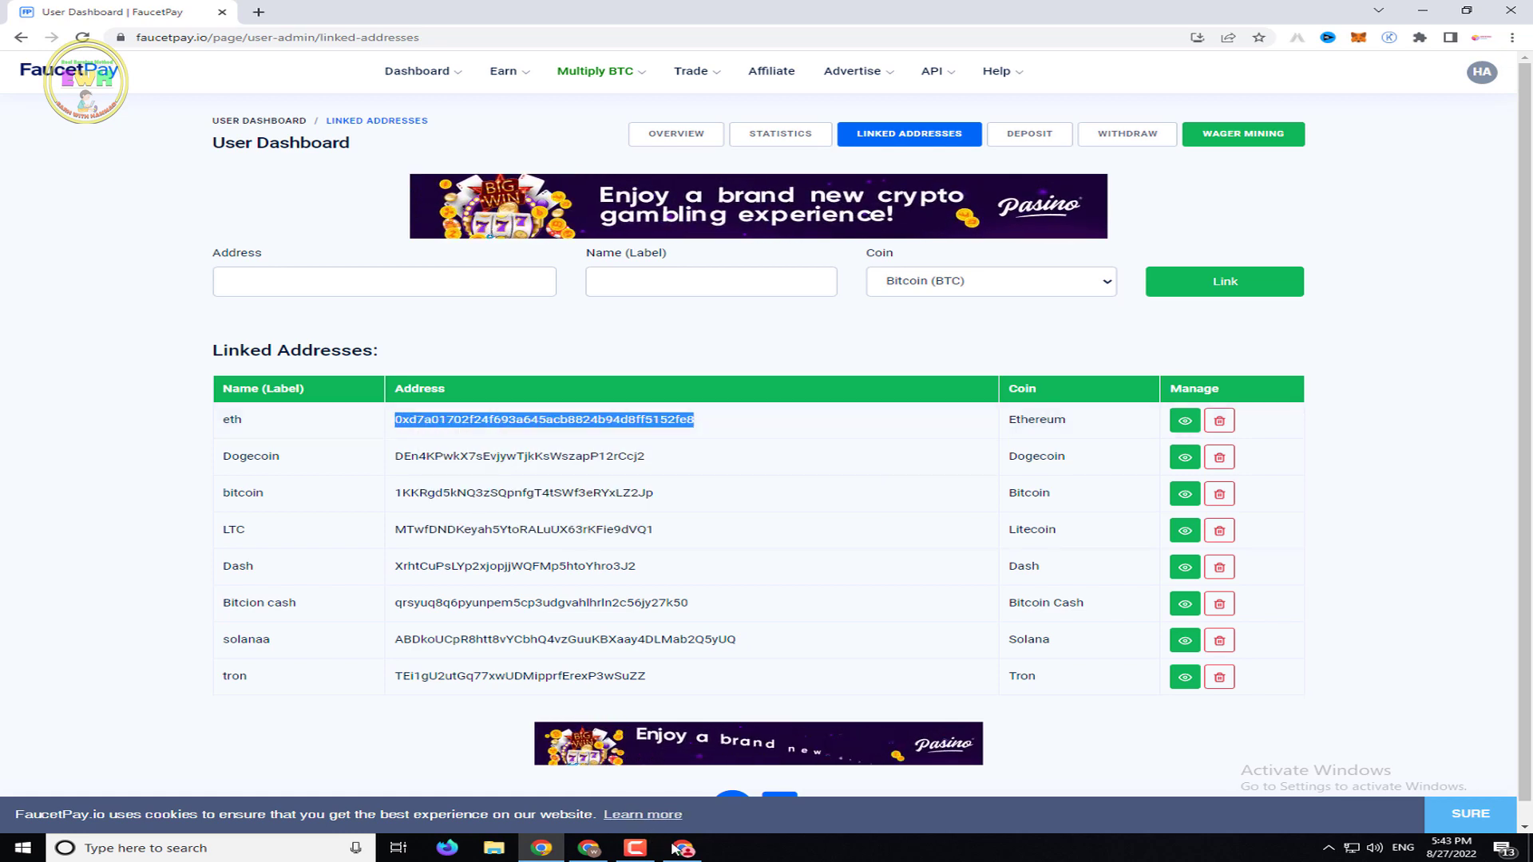
click(676, 849)
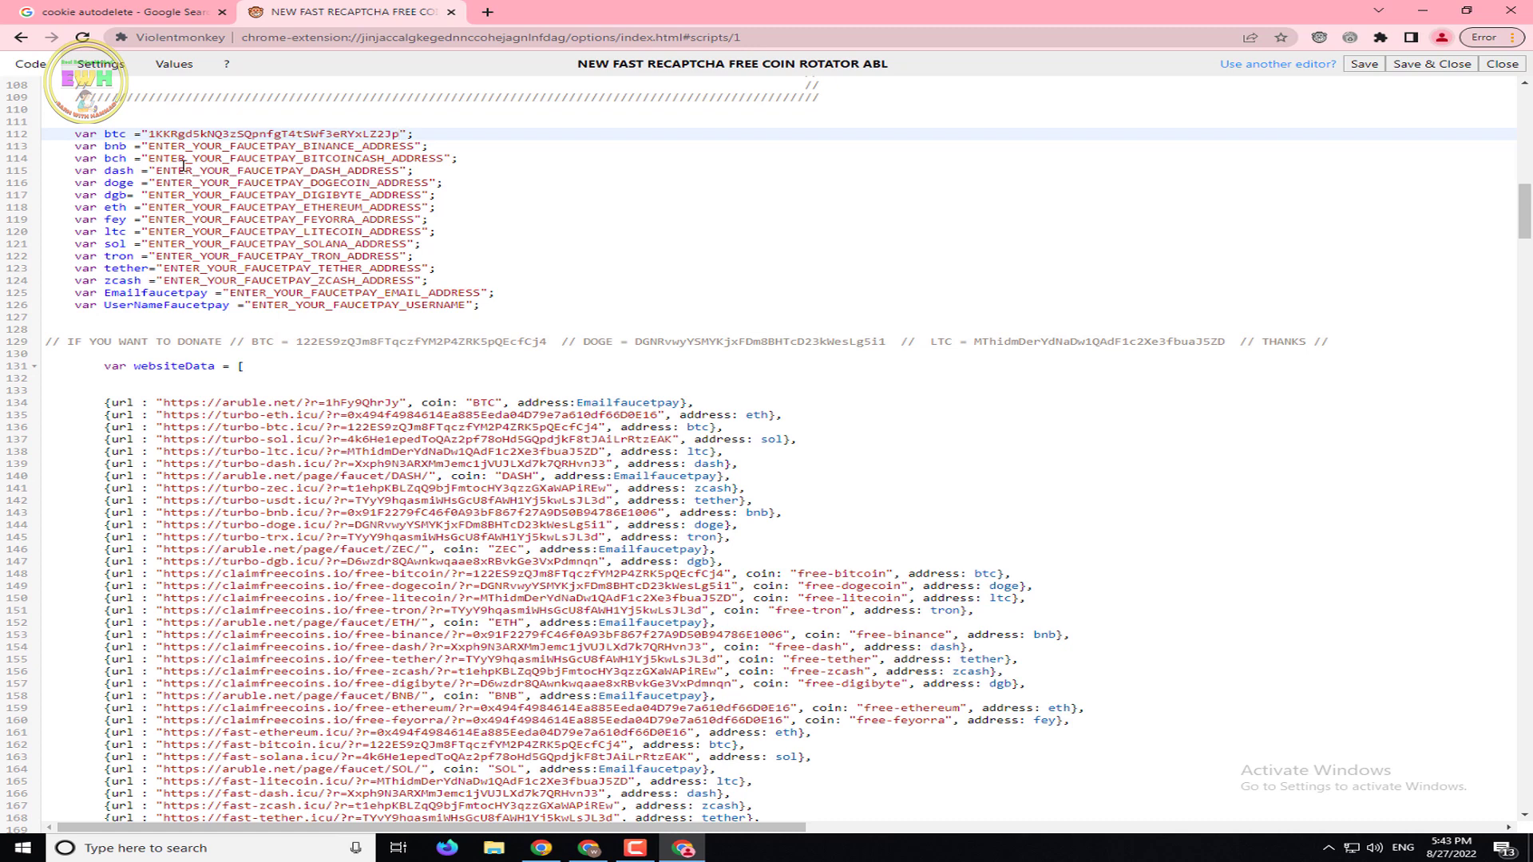
Paste the Ethereum address over the values on lines 118 and 117
double_click(108, 210)
drag(150, 210, 422, 203)
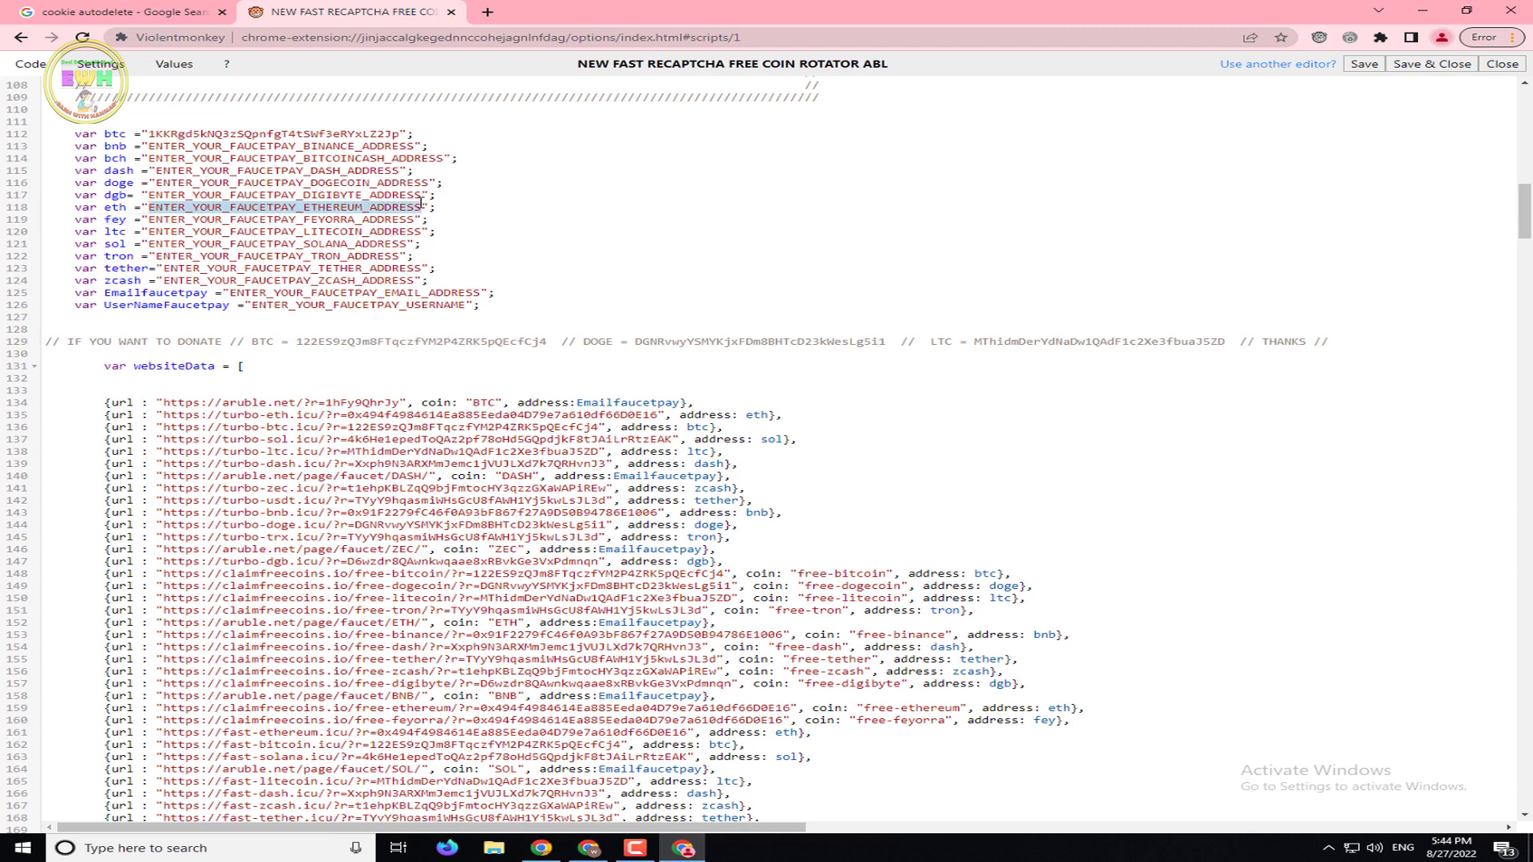
right_click(403, 202)
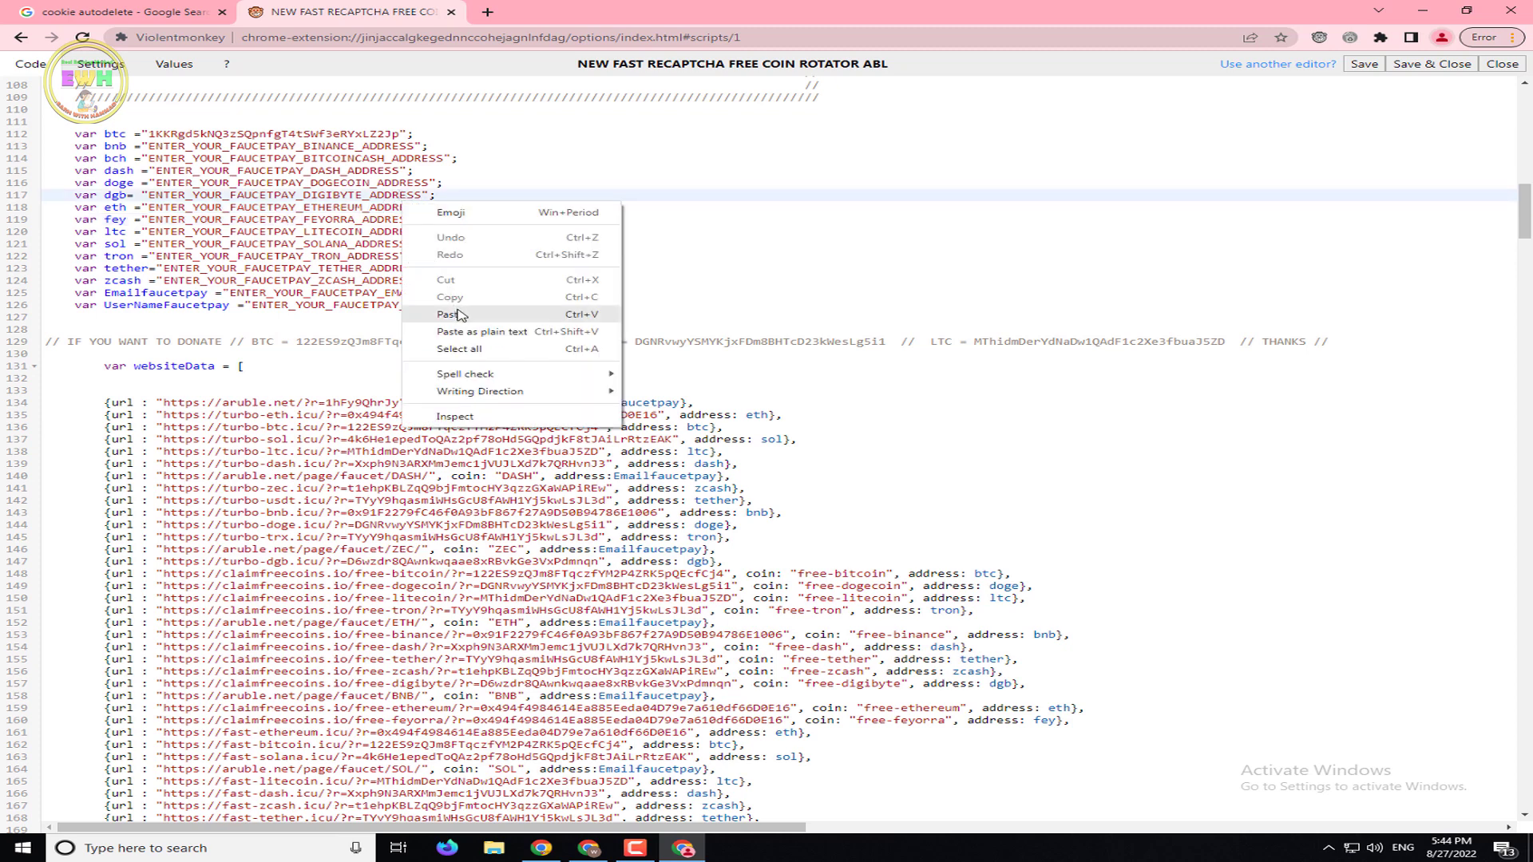
click(458, 315)
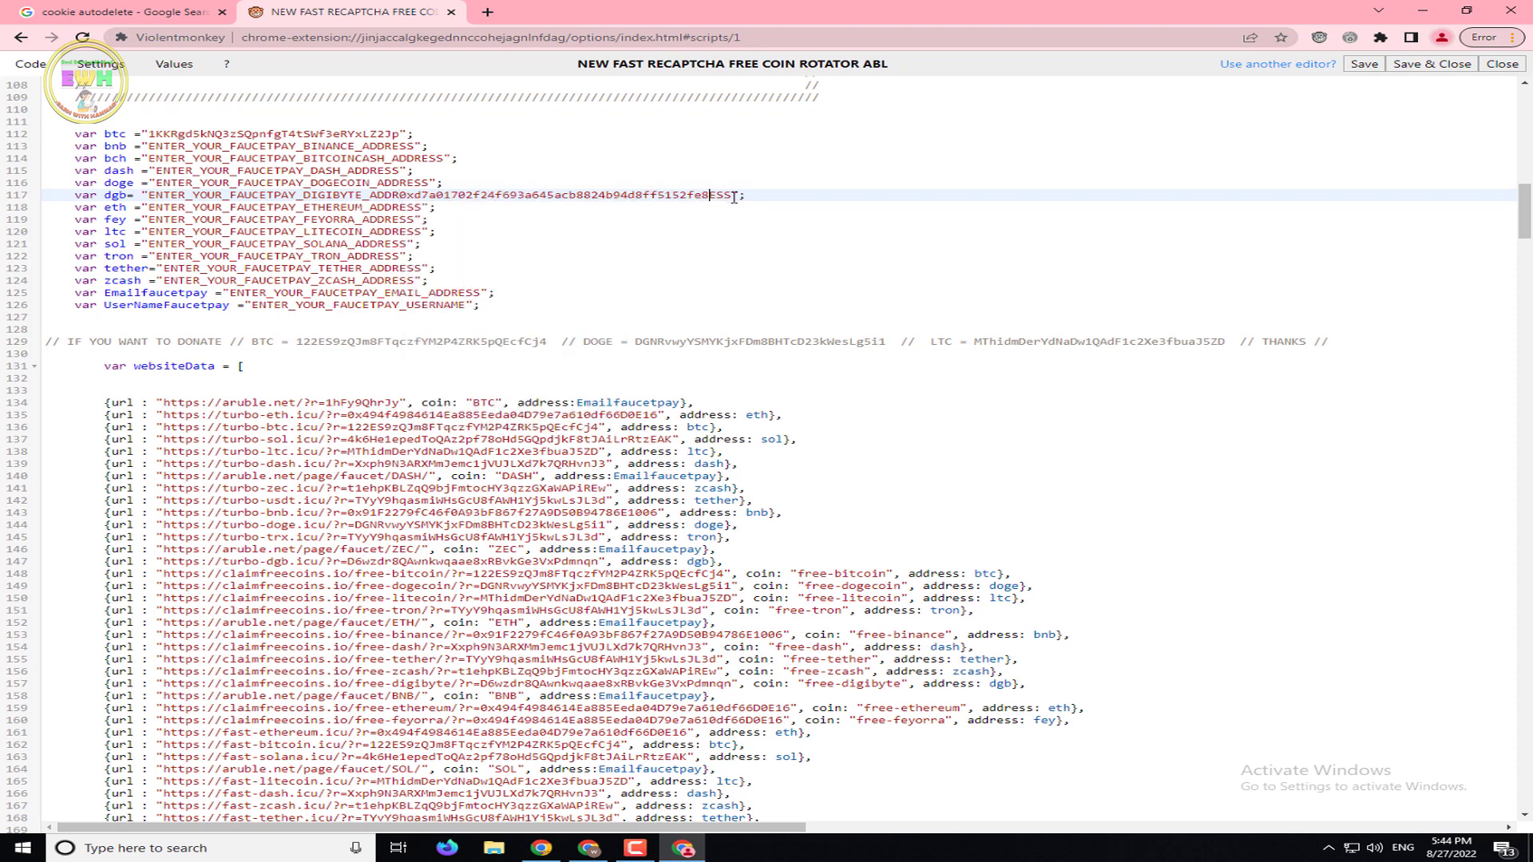
drag(733, 197, 154, 195)
right_click(165, 196)
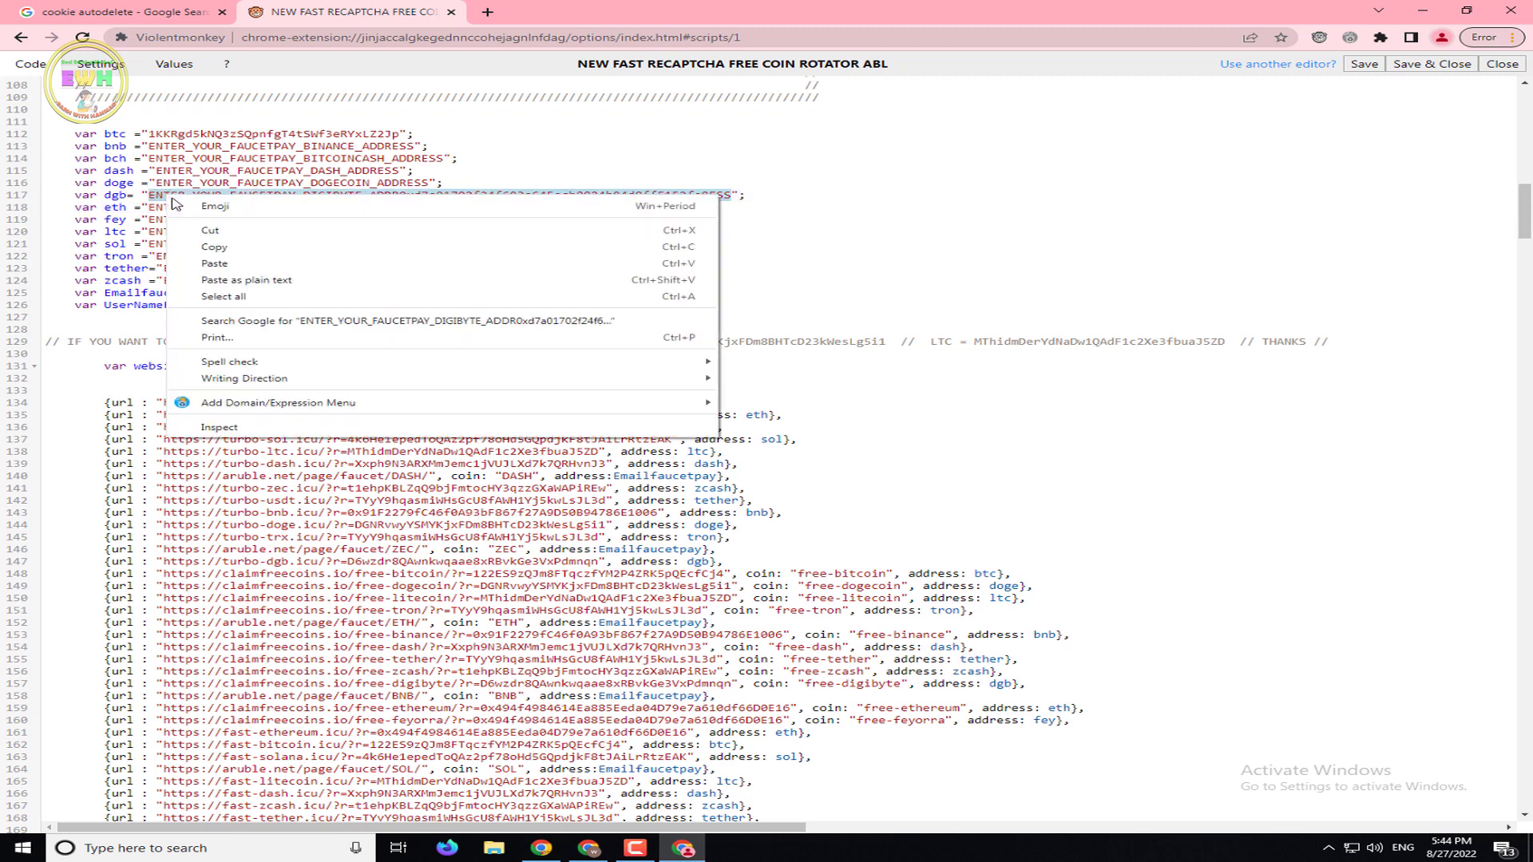
click(206, 262)
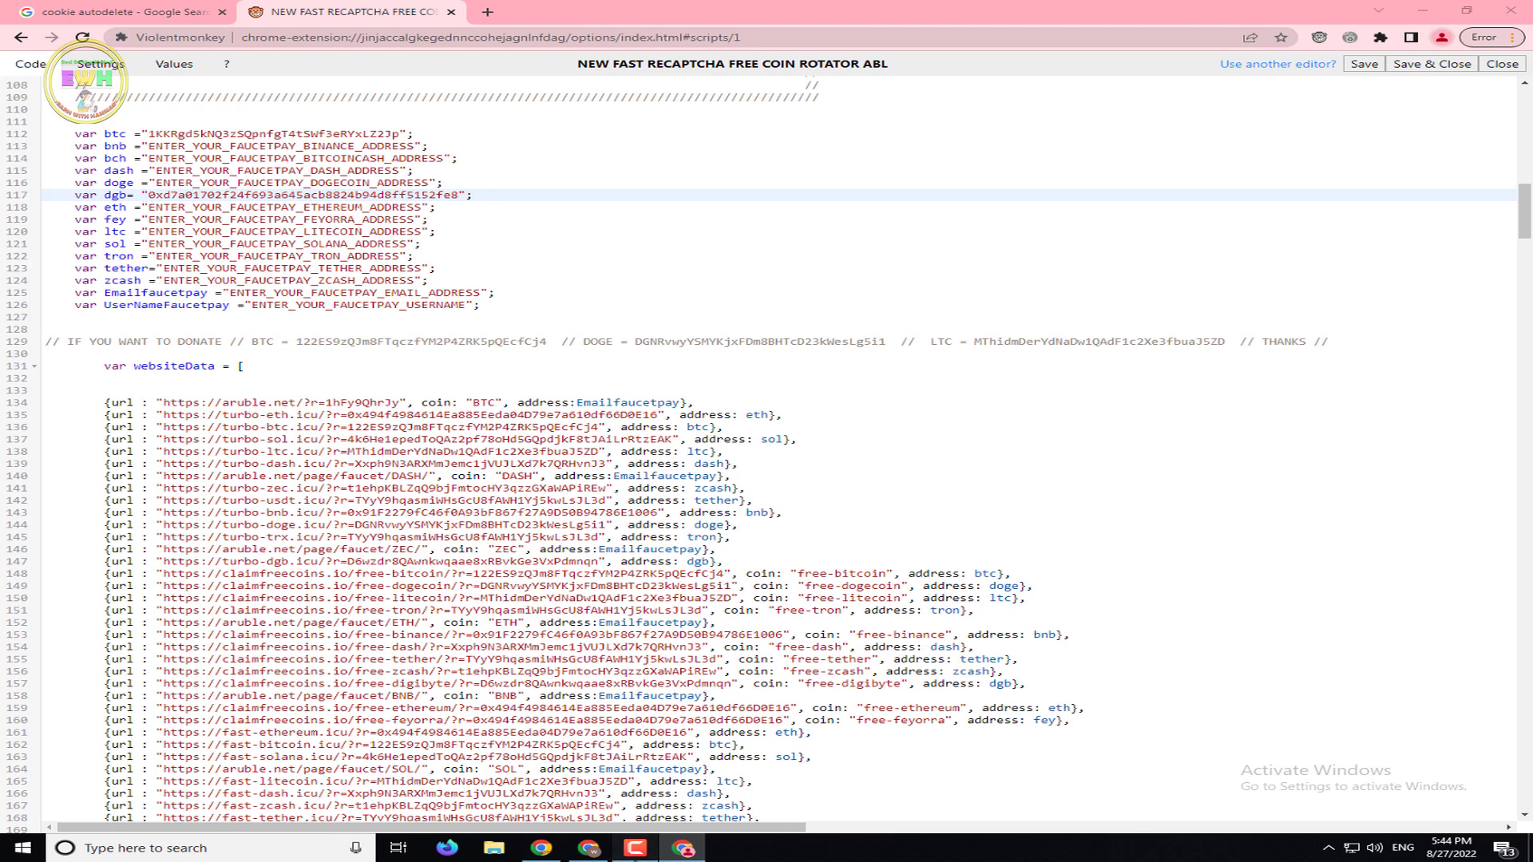
click(634, 847)
click(635, 848)
Undo the mistaken DIGIBYTE-line paste and put the Ethereum address into the eth variable on line 118
key(ctrl+z)
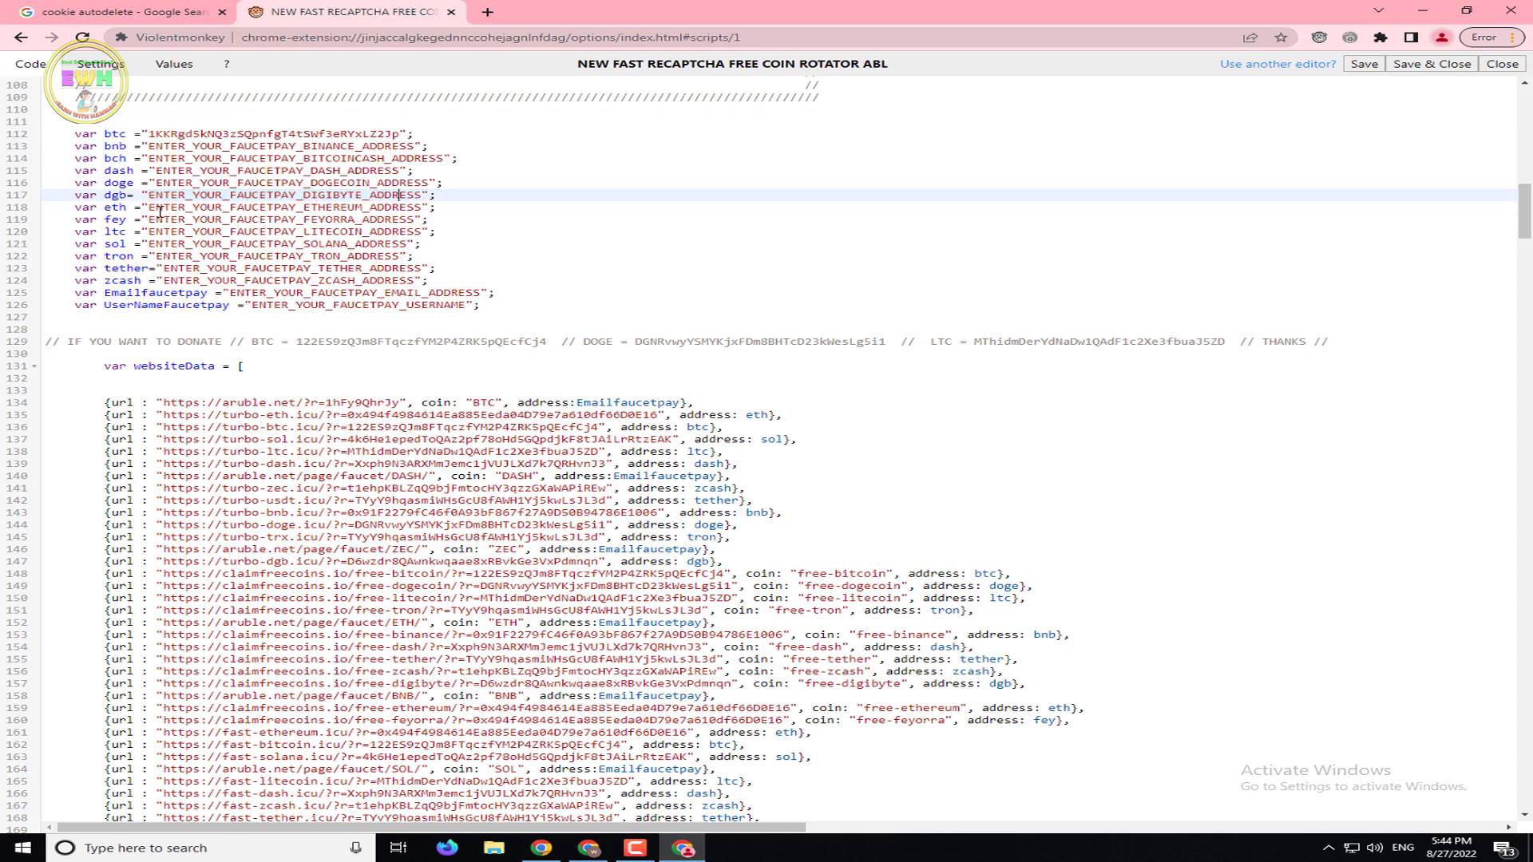
drag(150, 210, 426, 214)
right_click(415, 211)
click(540, 287)
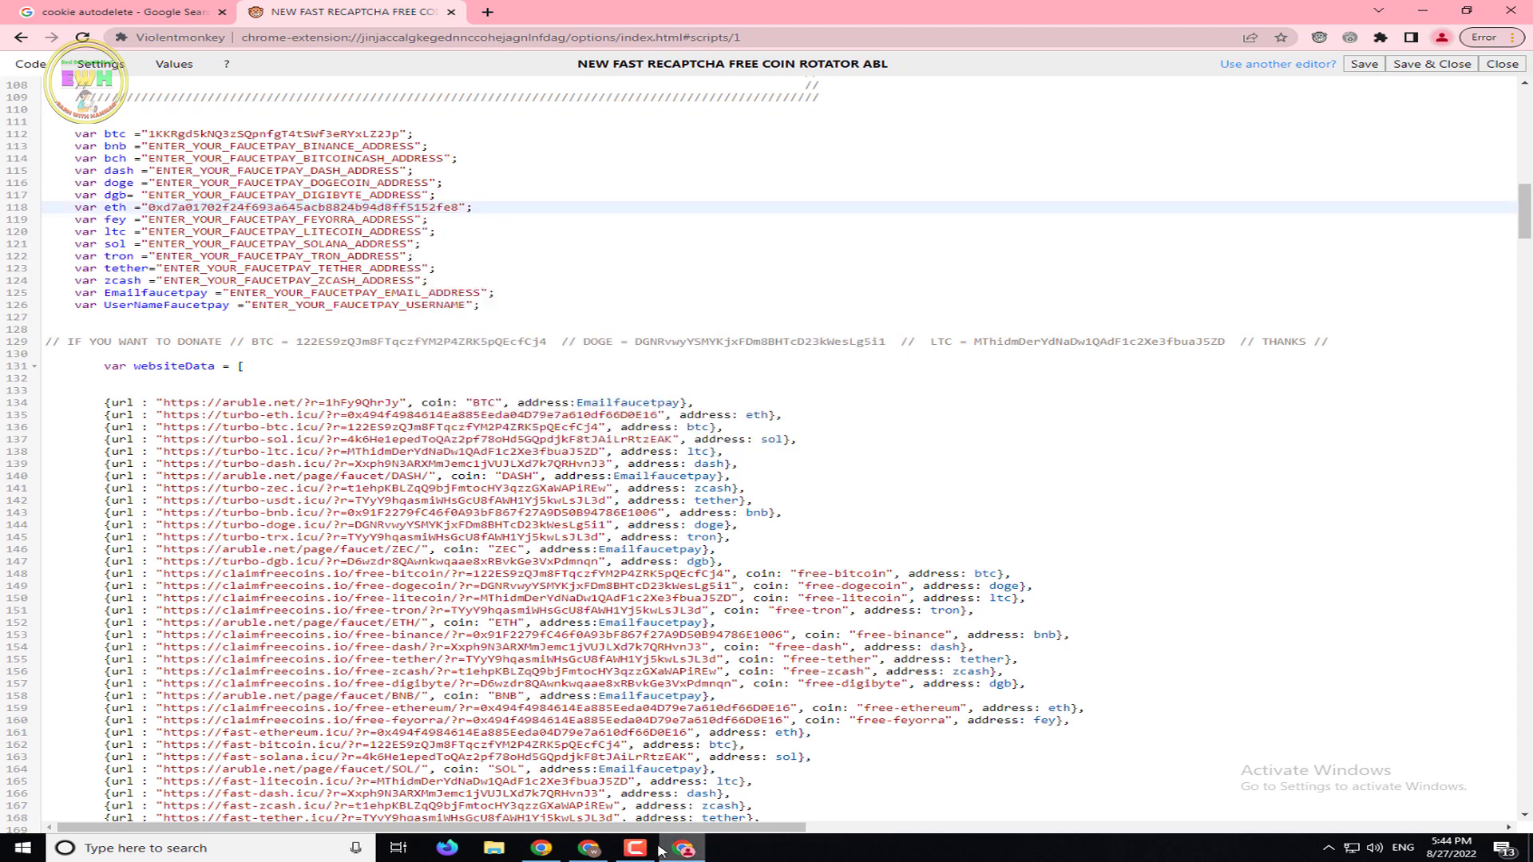
click(541, 848)
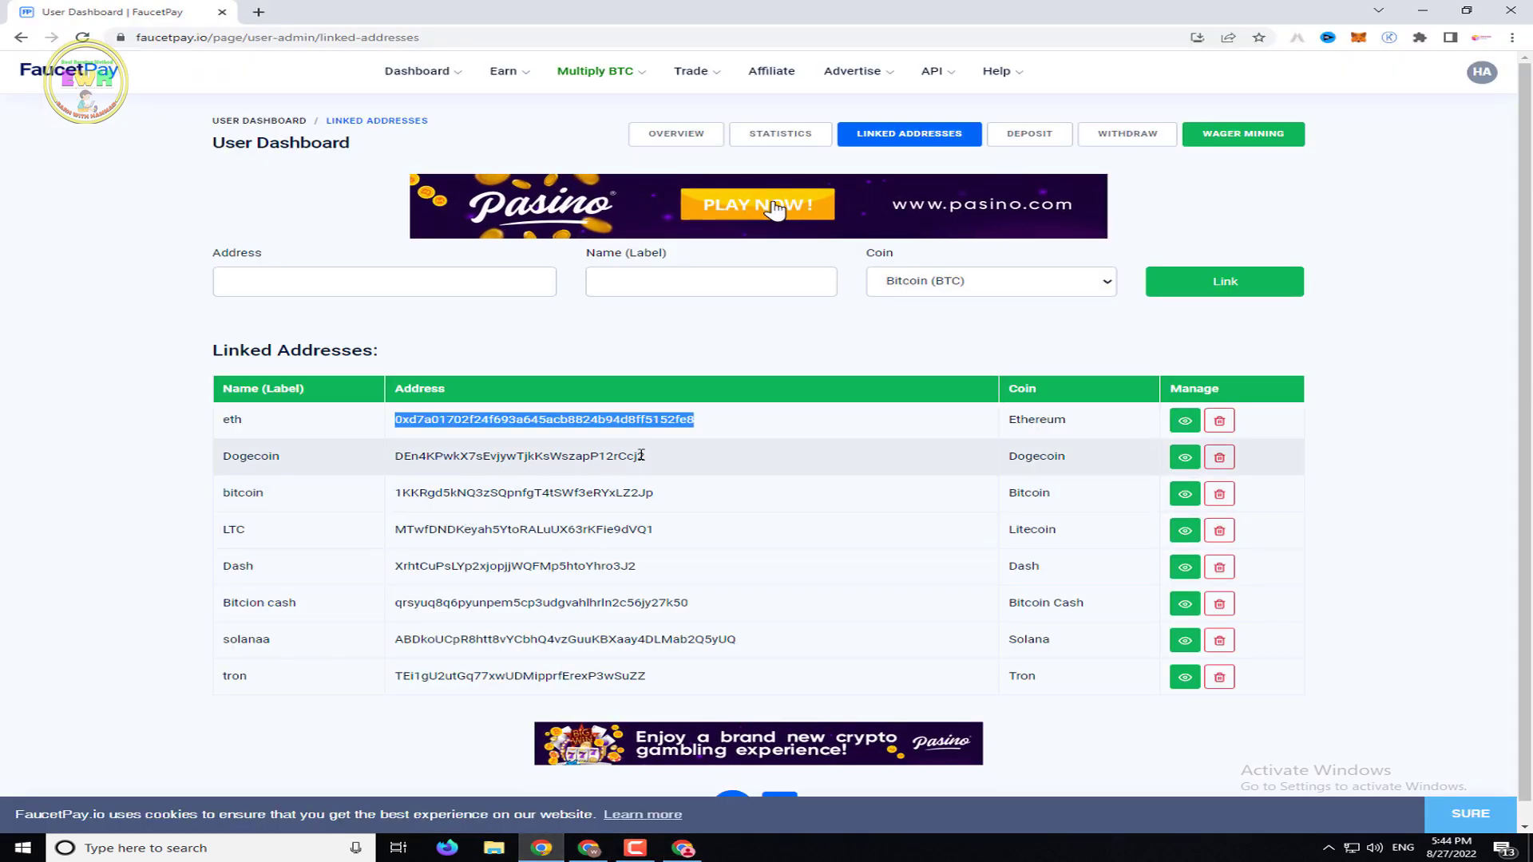
Copy the Dogecoin address from FaucetPay's linked addresses
drag(606, 456, 647, 455)
double_click(527, 461)
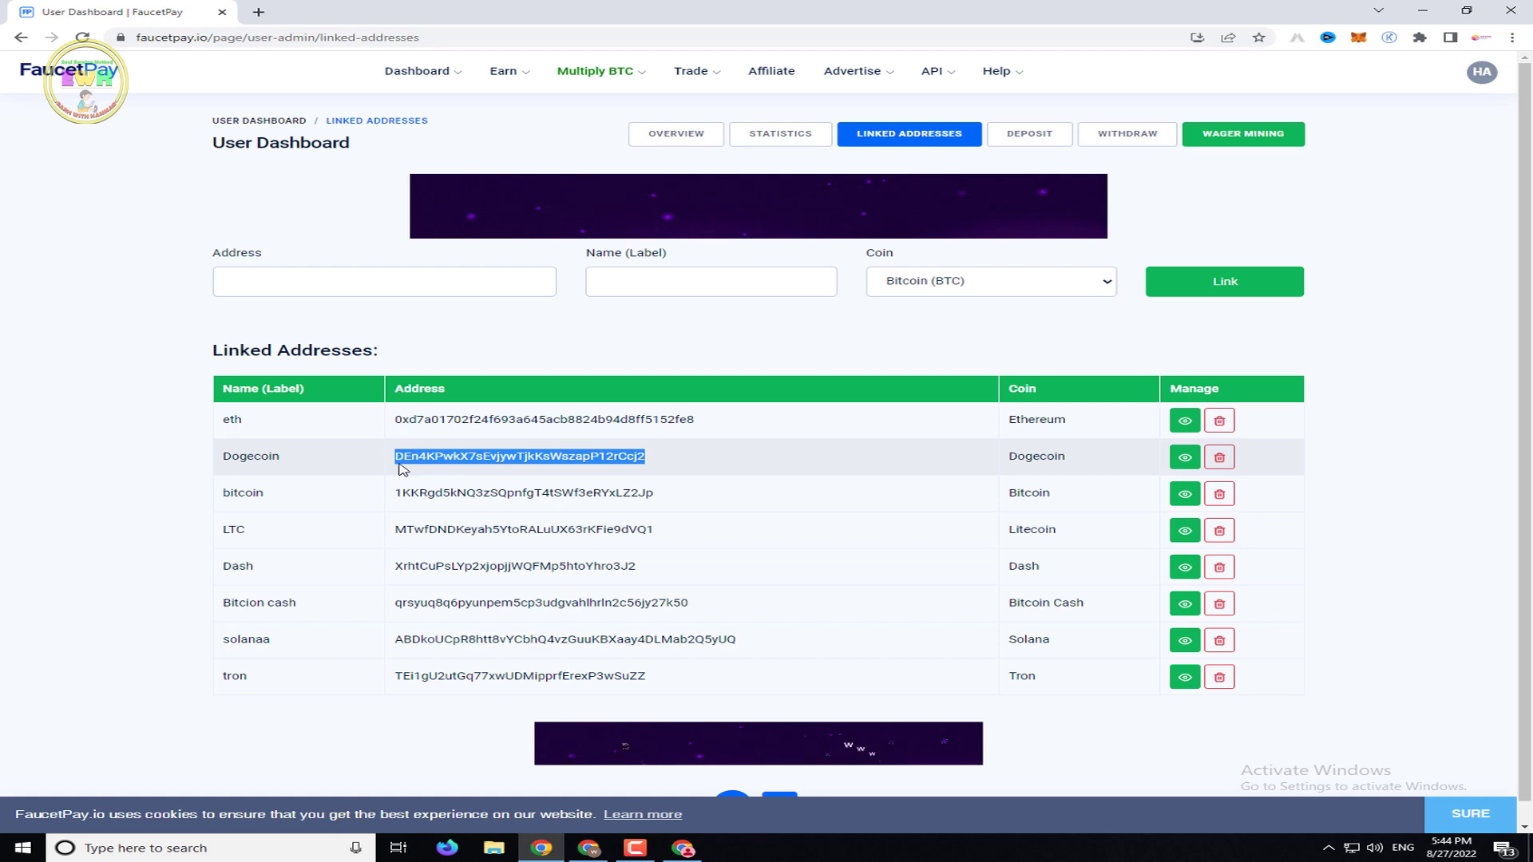
right_click(420, 460)
click(497, 471)
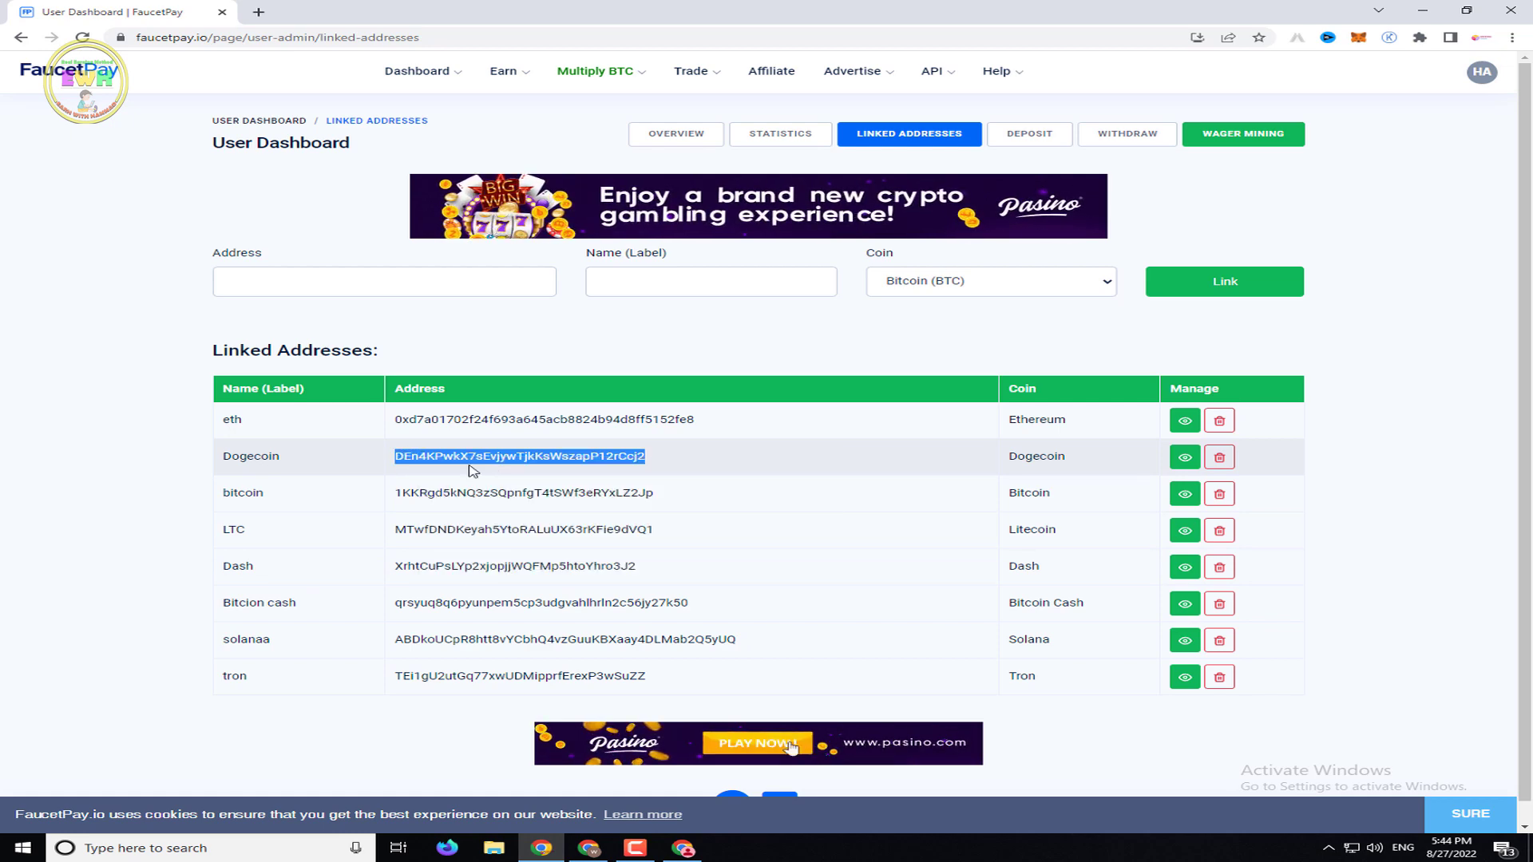
double_click(251, 456)
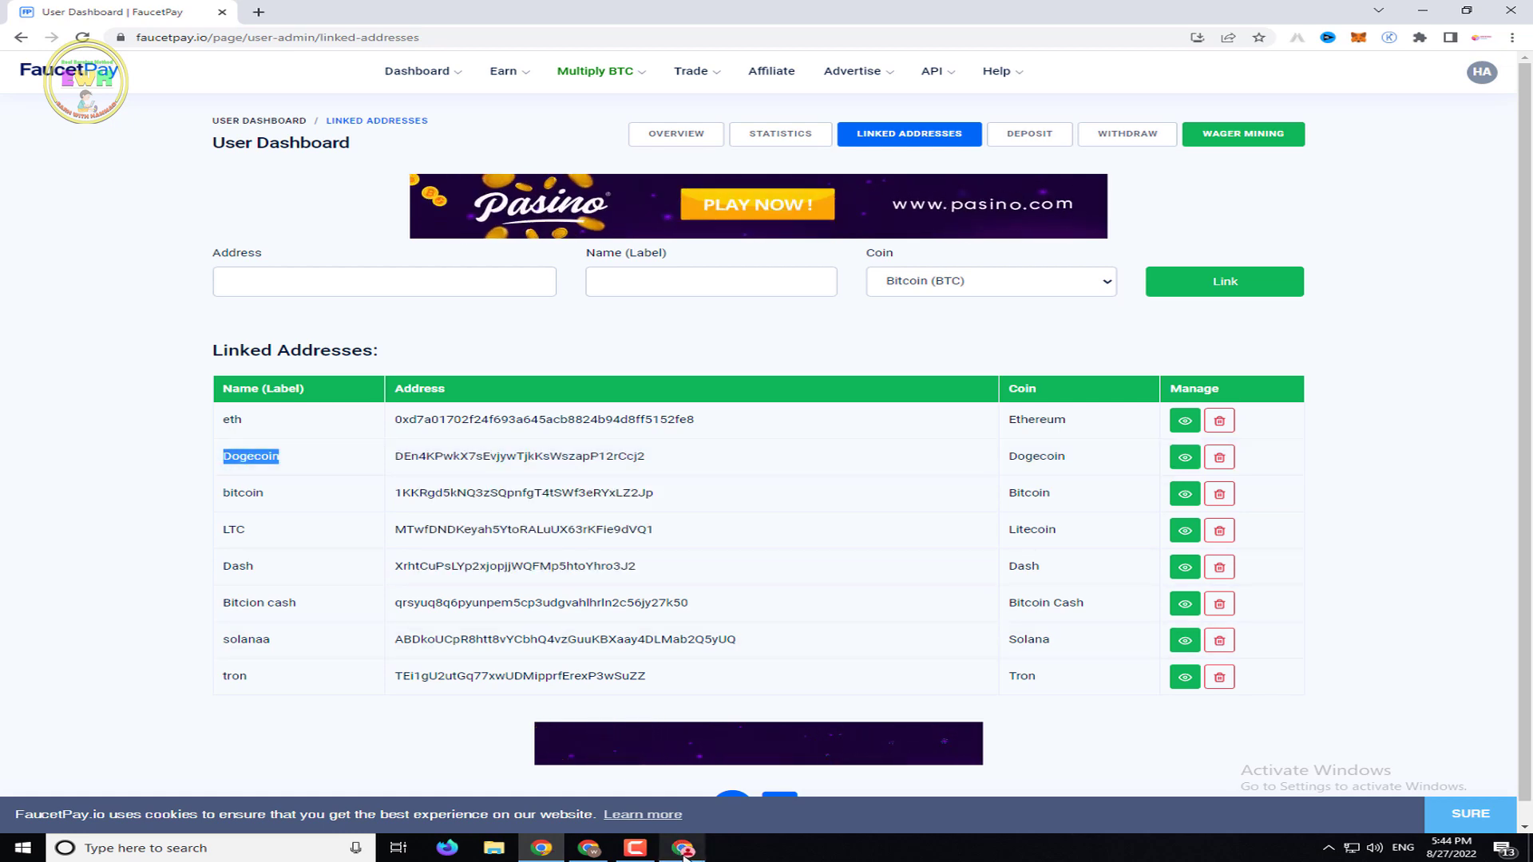
Paste the Dogecoin address over the Dogecoin placeholder on line 116
key(alt+Tab)
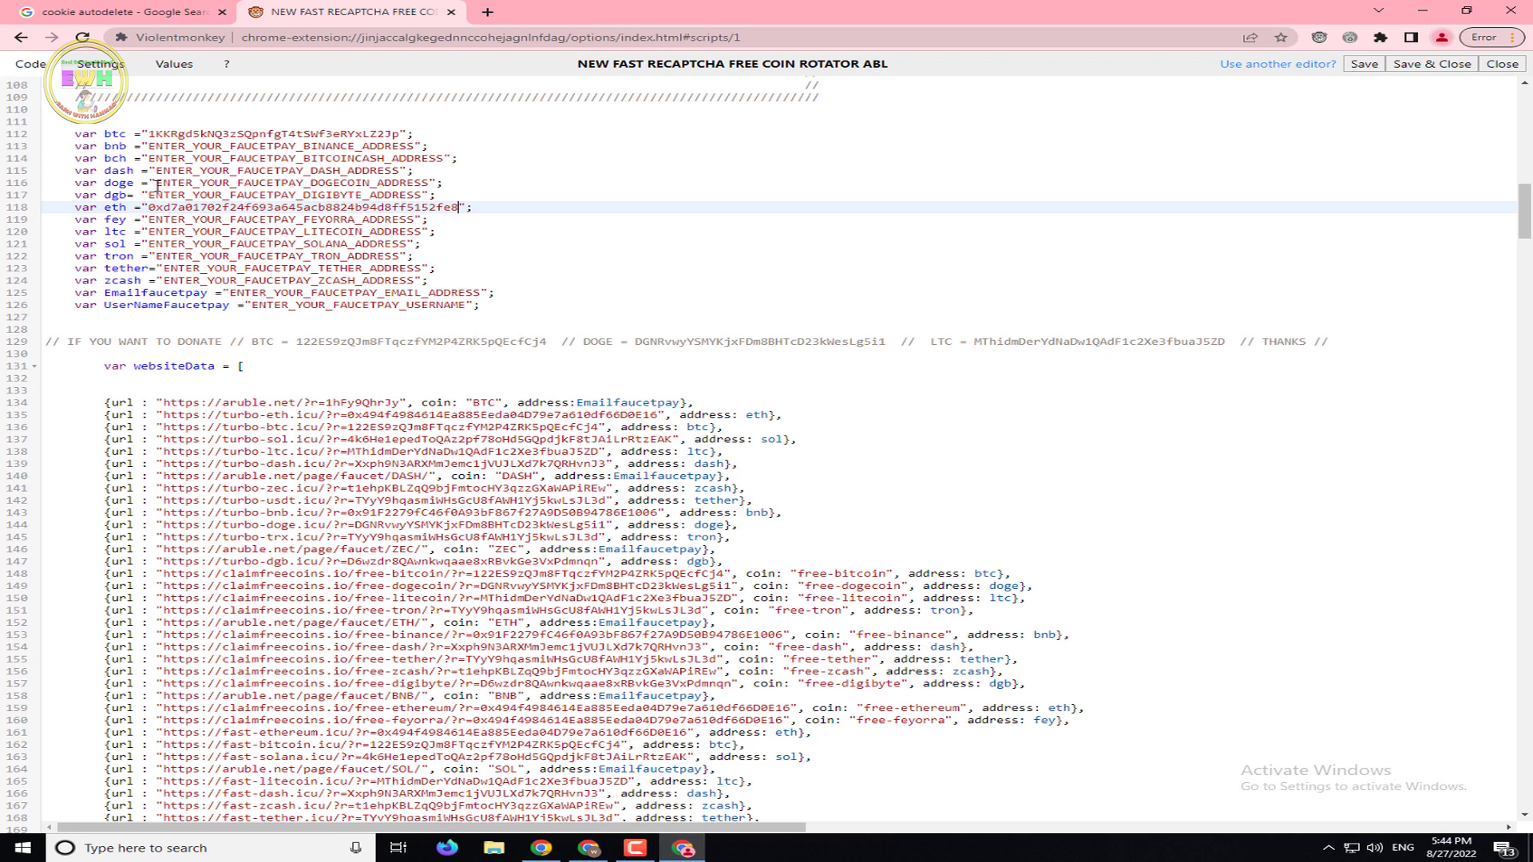
drag(156, 183, 429, 177)
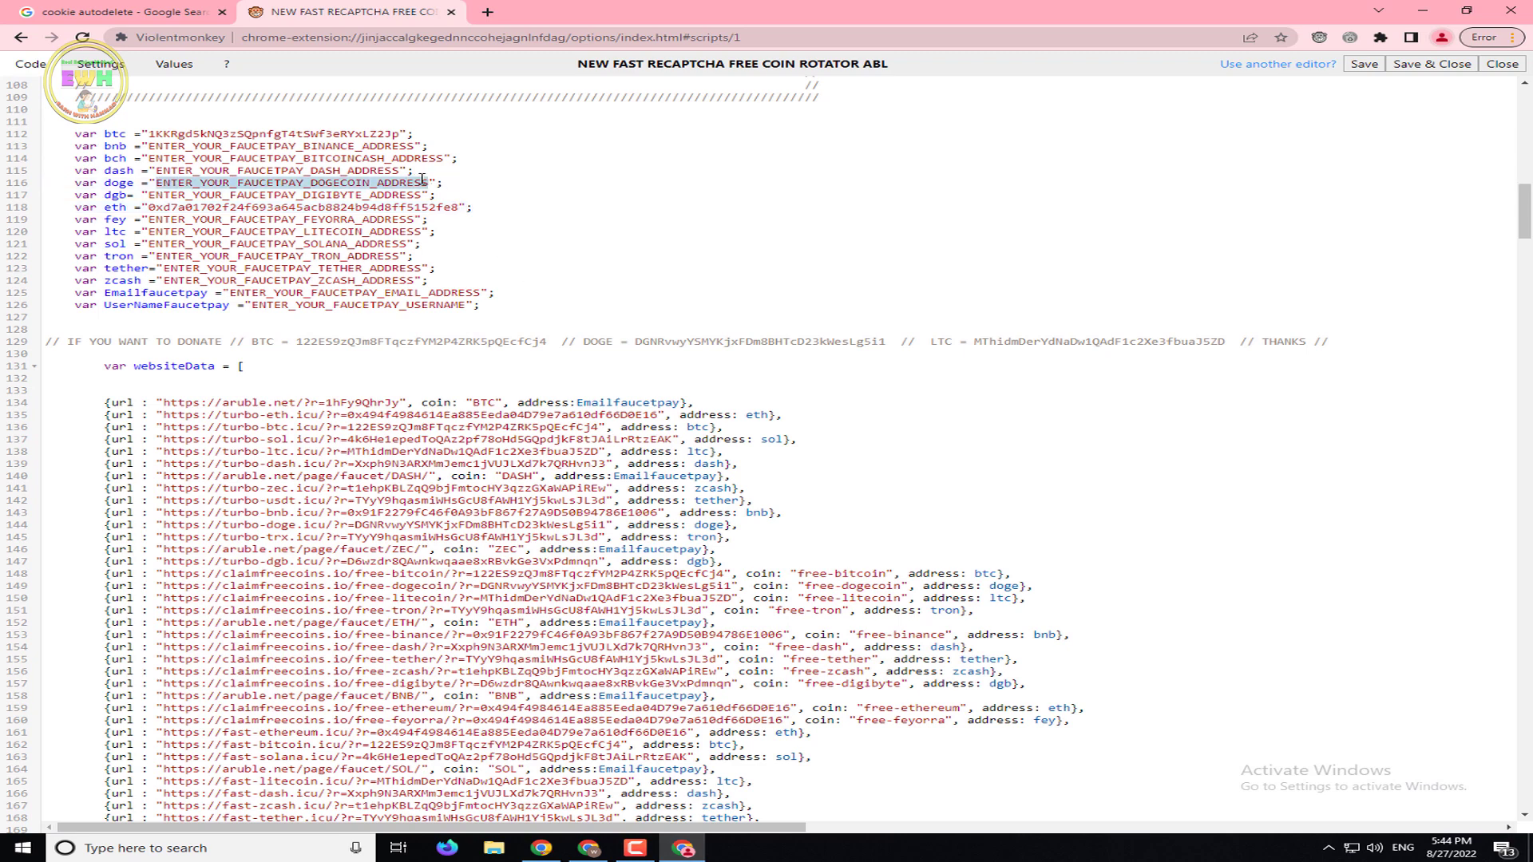
right_click(422, 181)
click(489, 247)
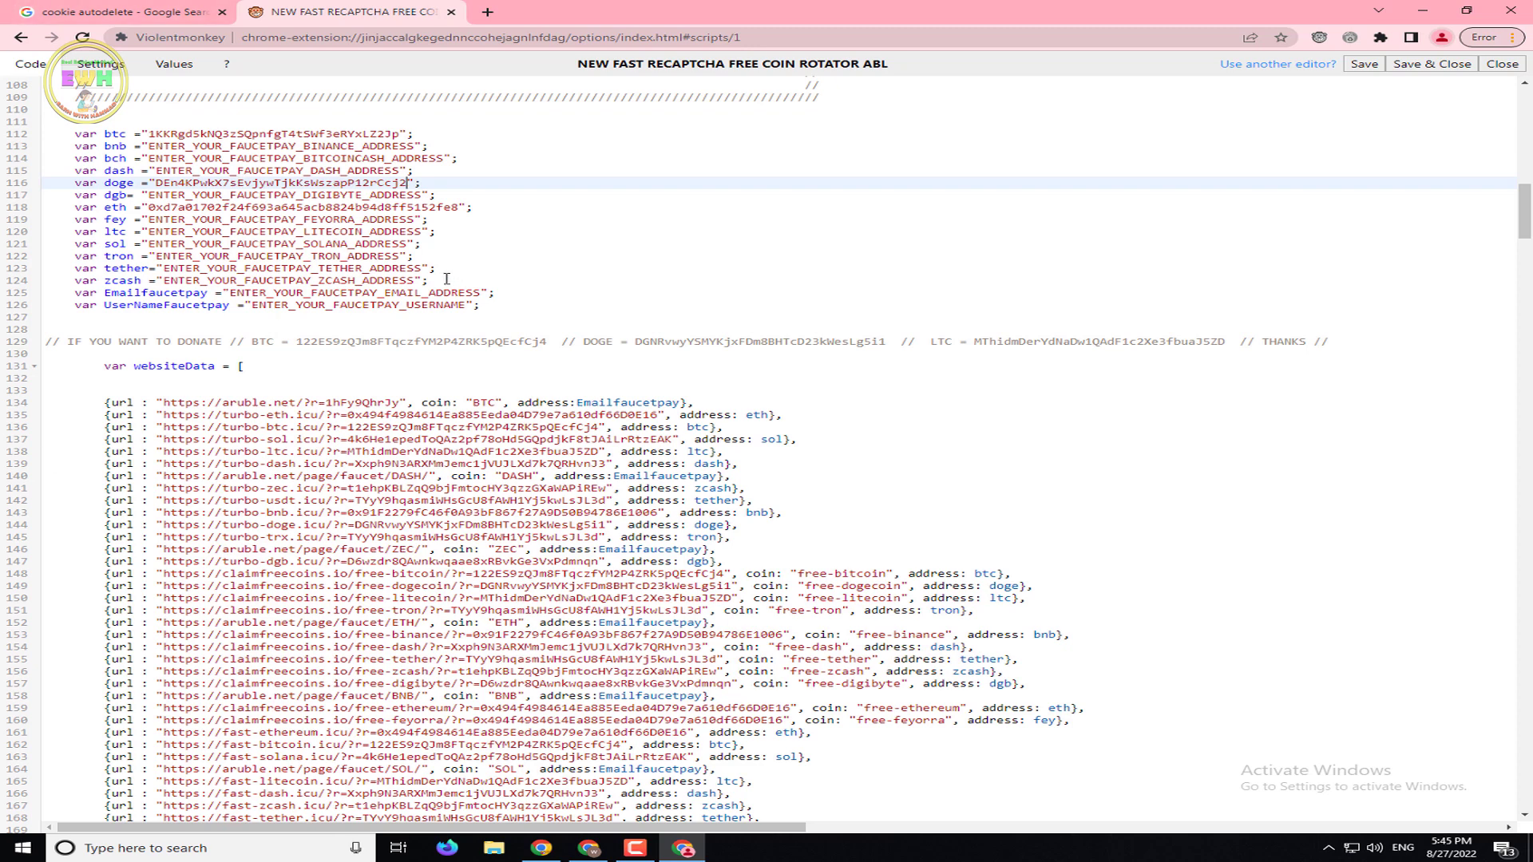
drag(446, 279, 32, 140)
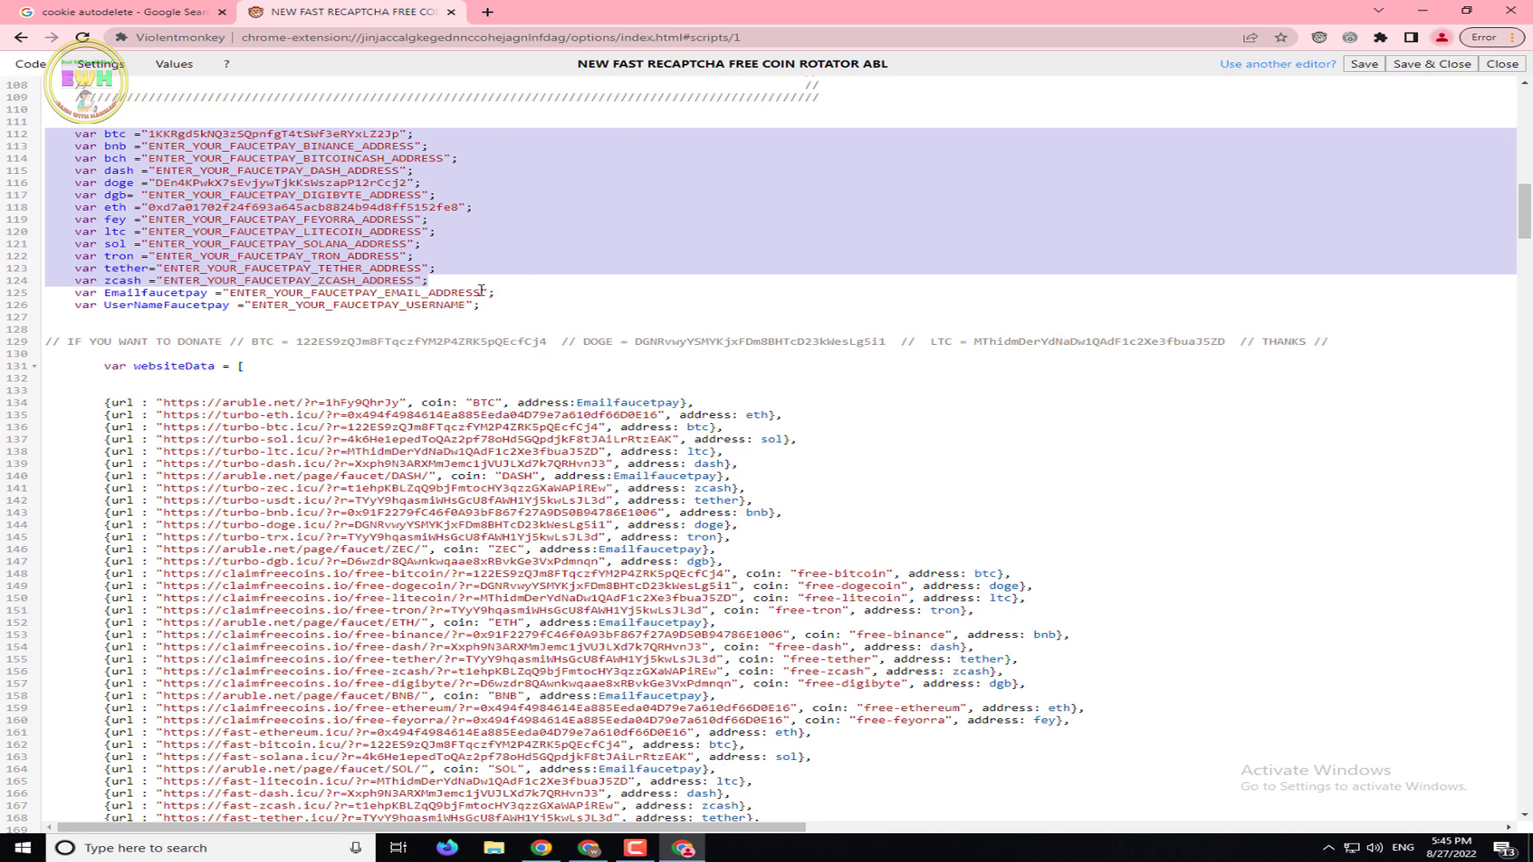
drag(482, 292, 234, 295)
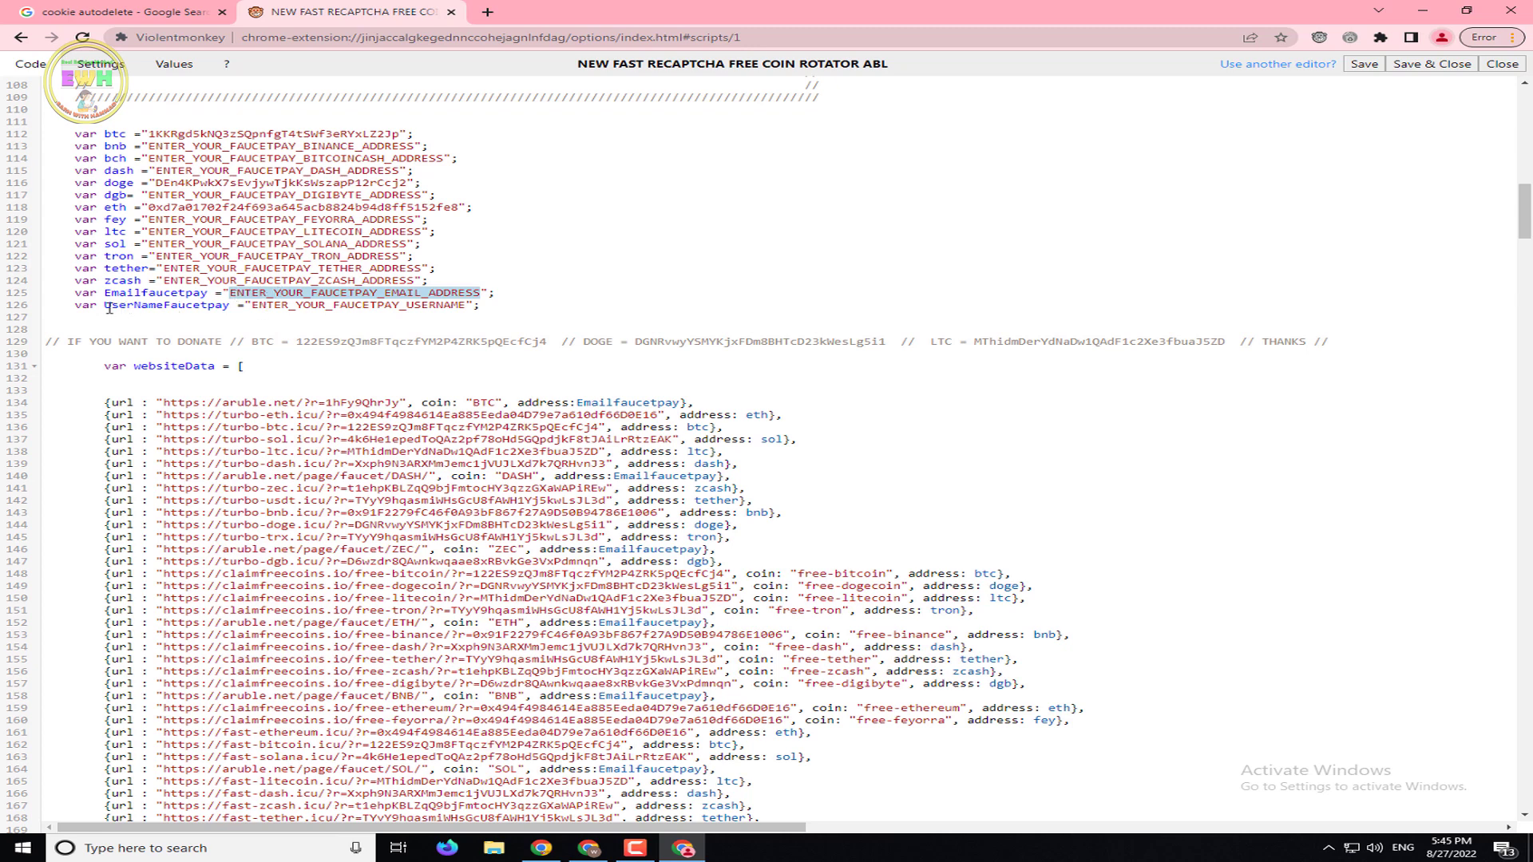
drag(107, 307, 466, 304)
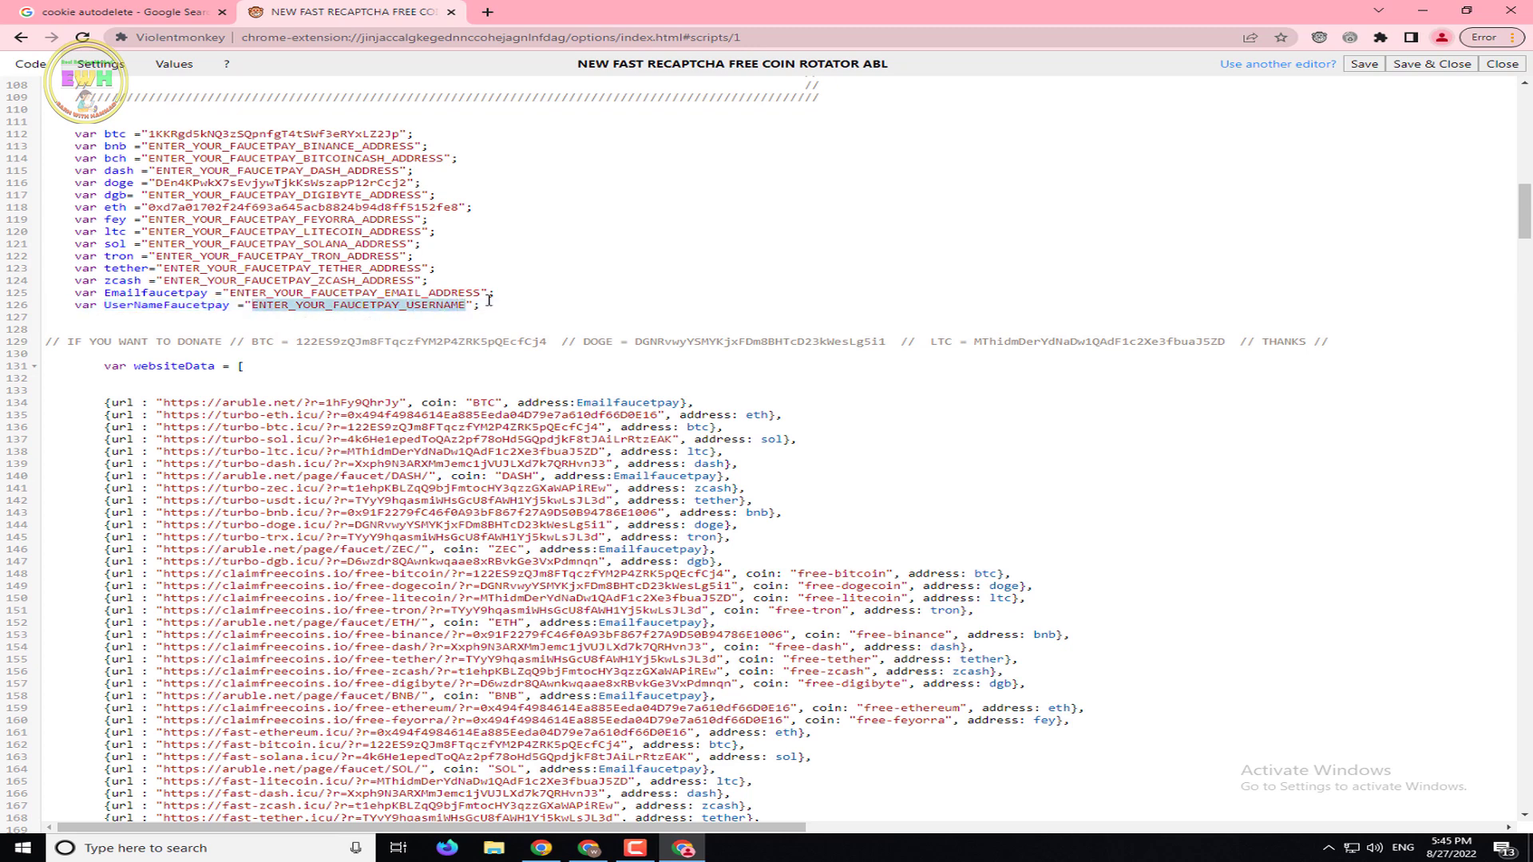
click(541, 848)
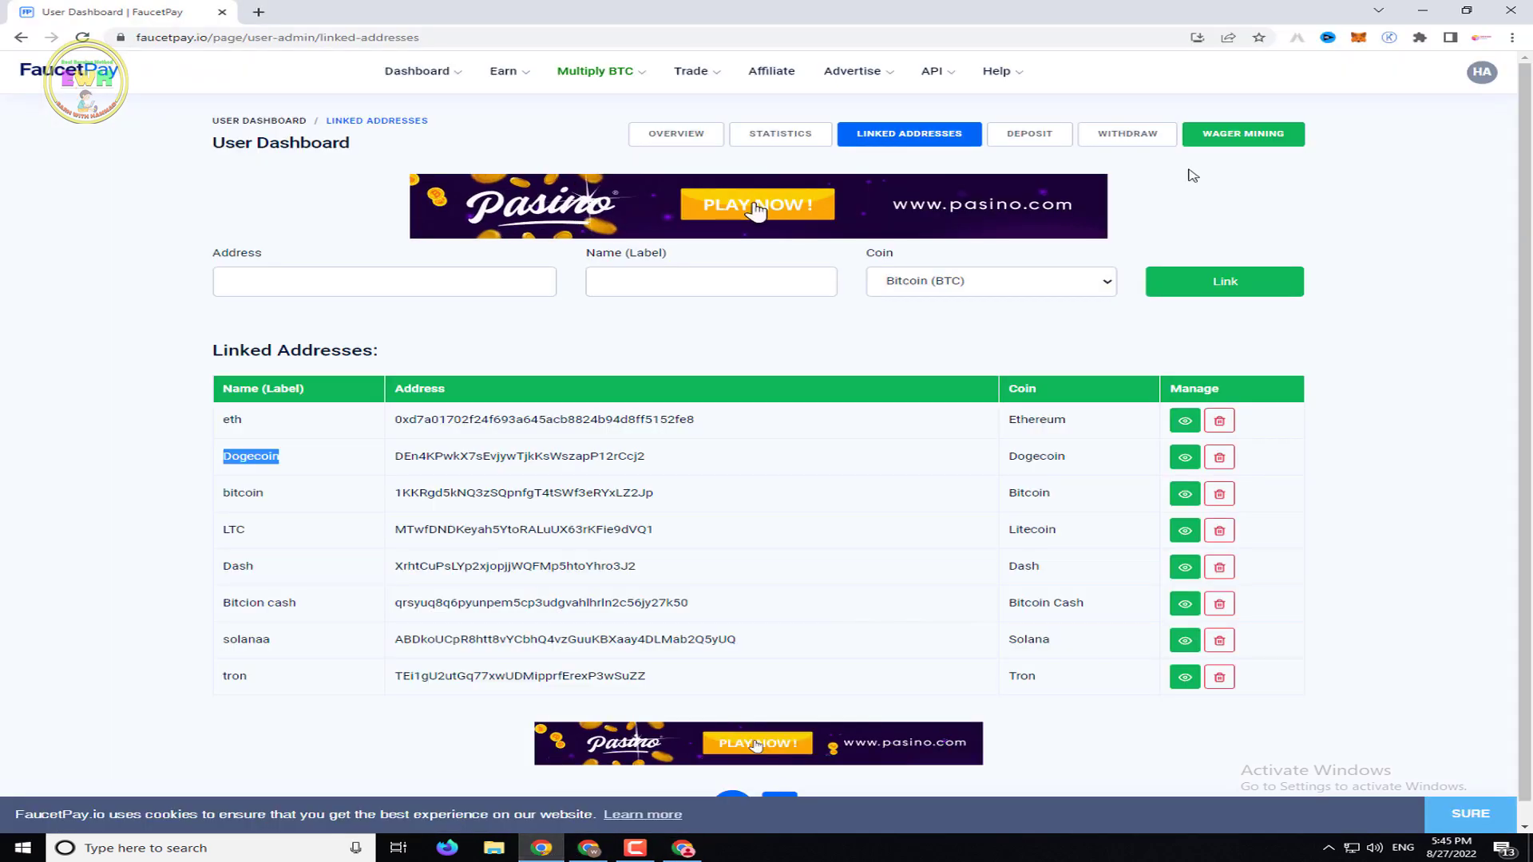
click(1483, 74)
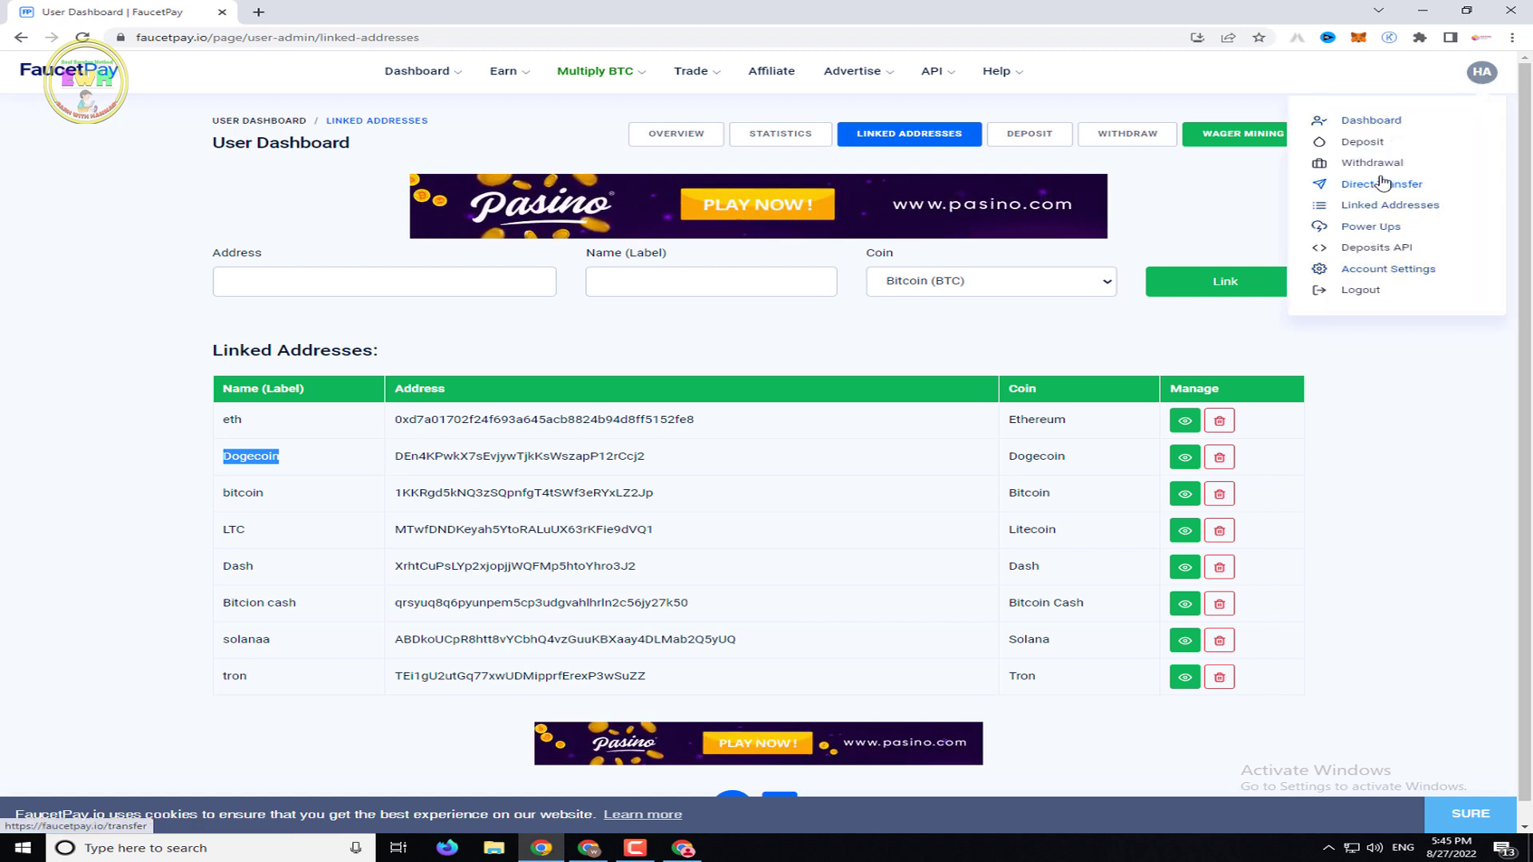
click(1391, 269)
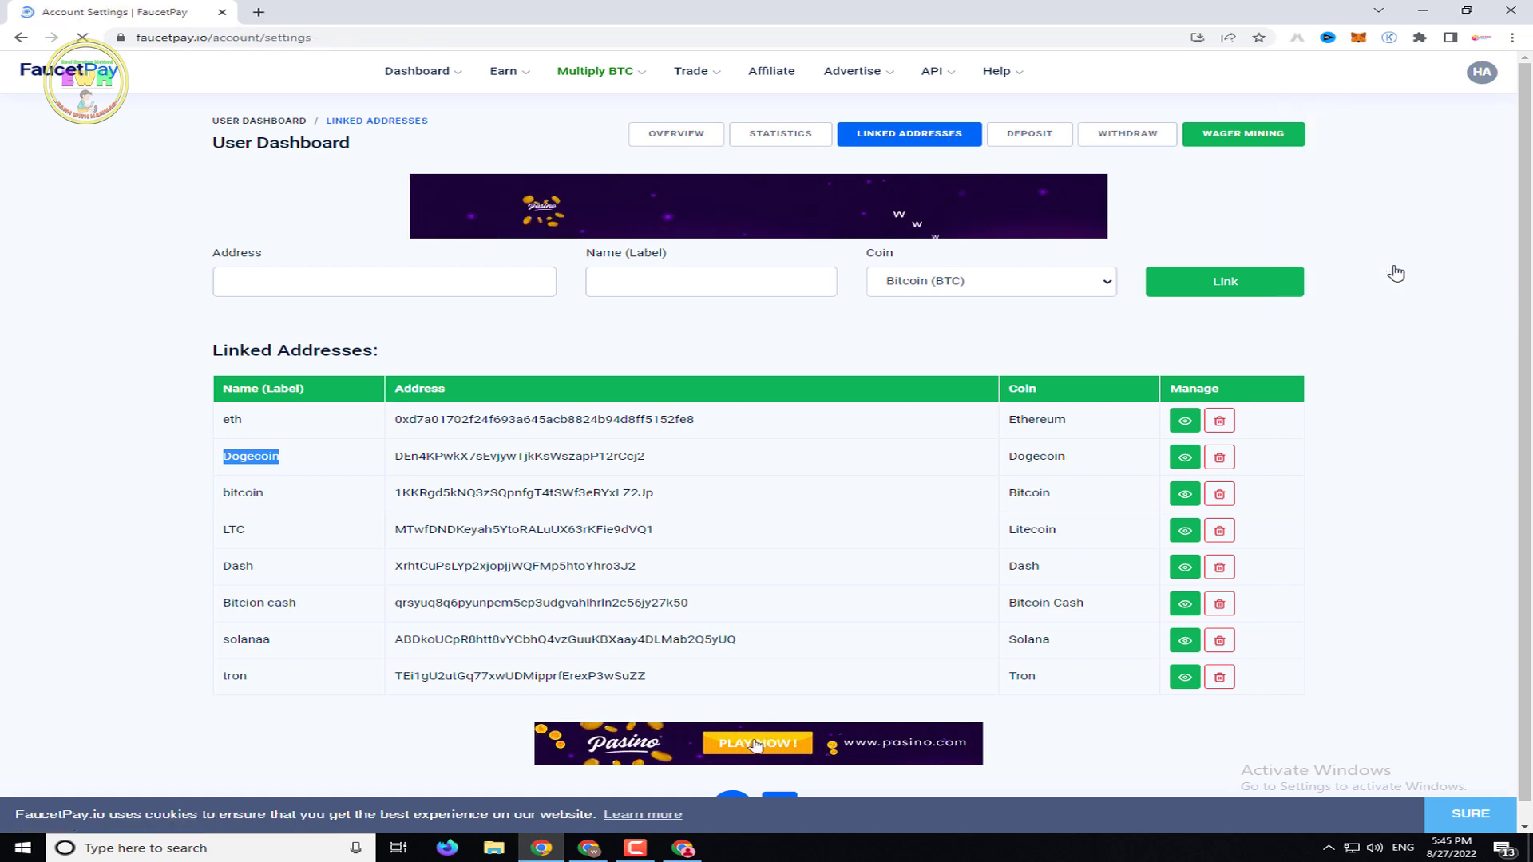
drag(309, 209, 228, 214)
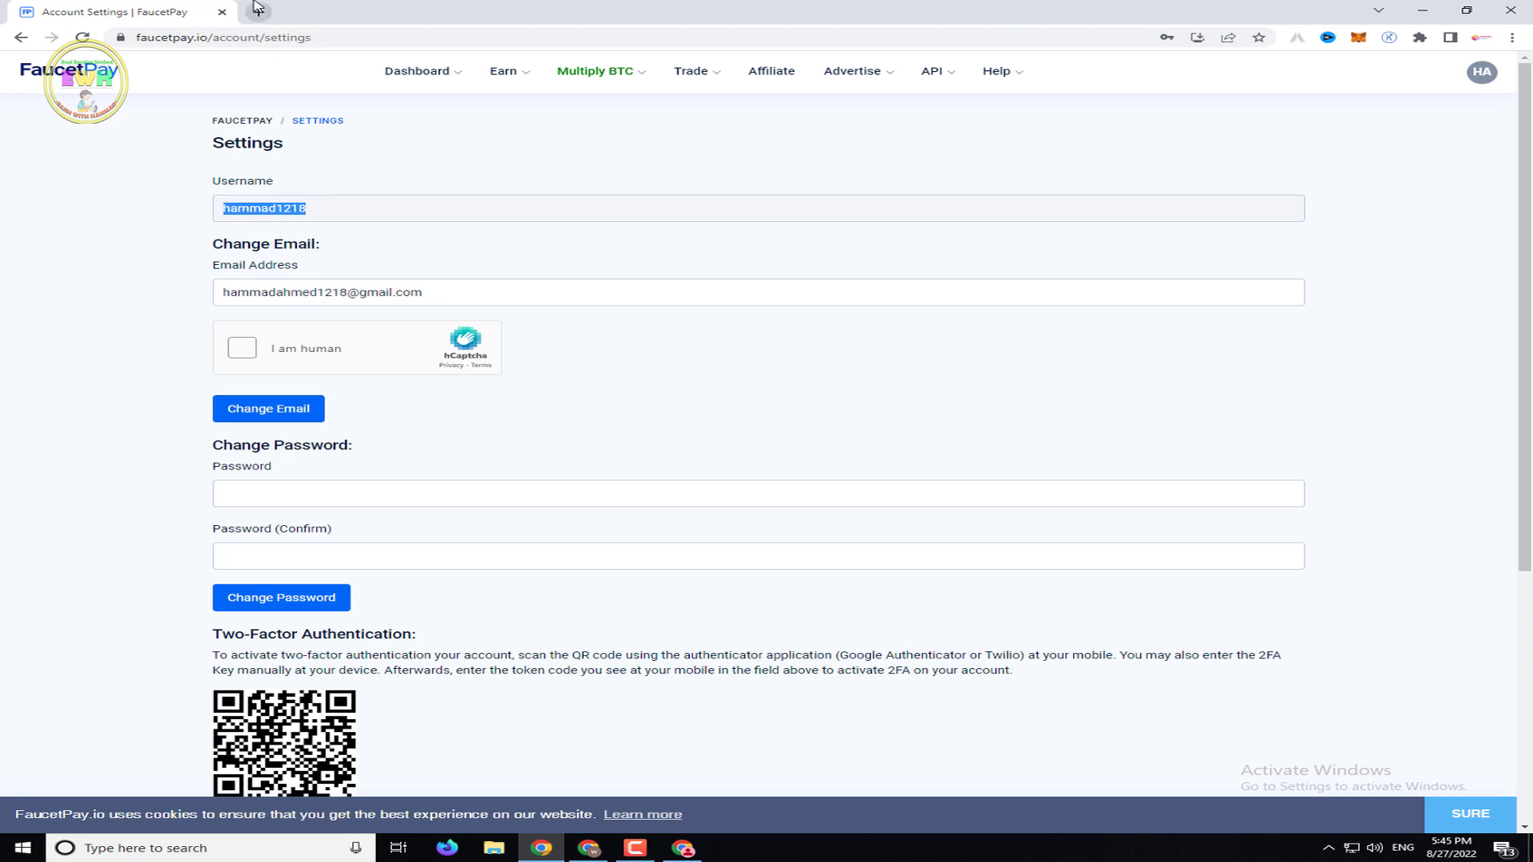
click(412, 78)
click(434, 113)
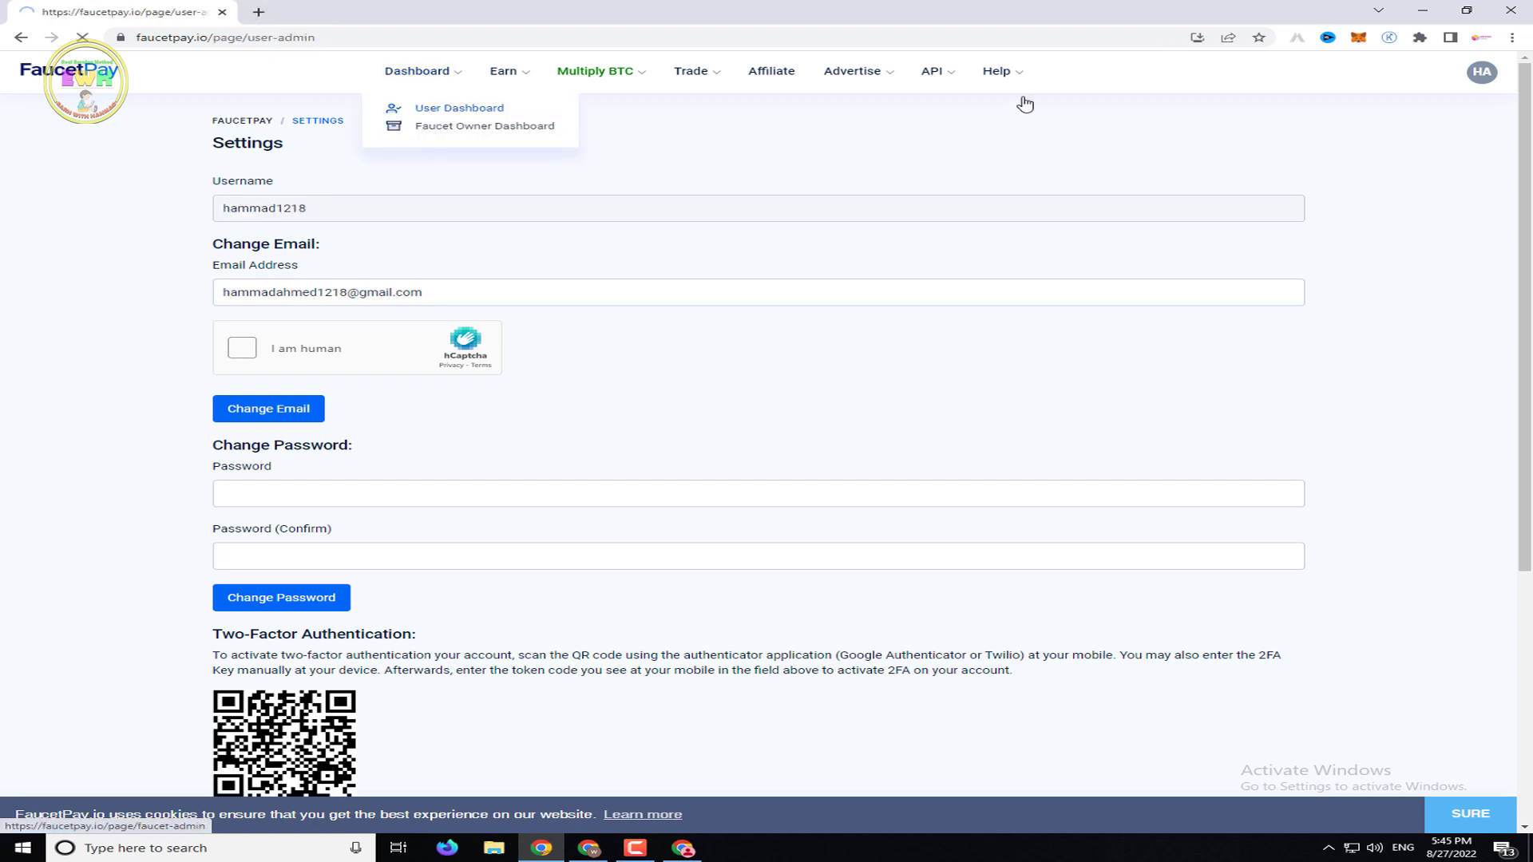
click(1424, 11)
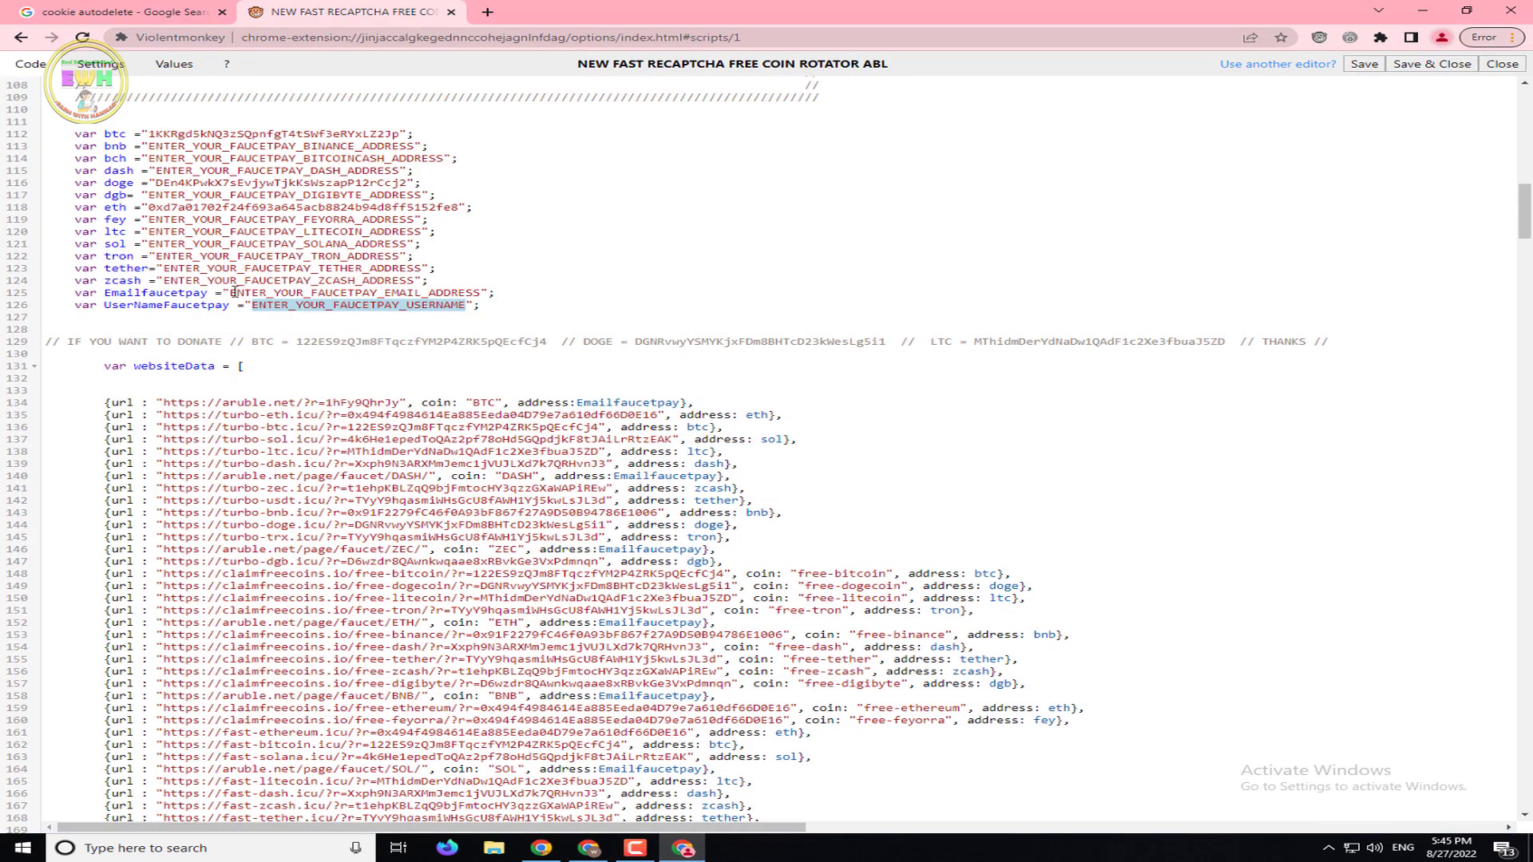
drag(230, 292, 491, 296)
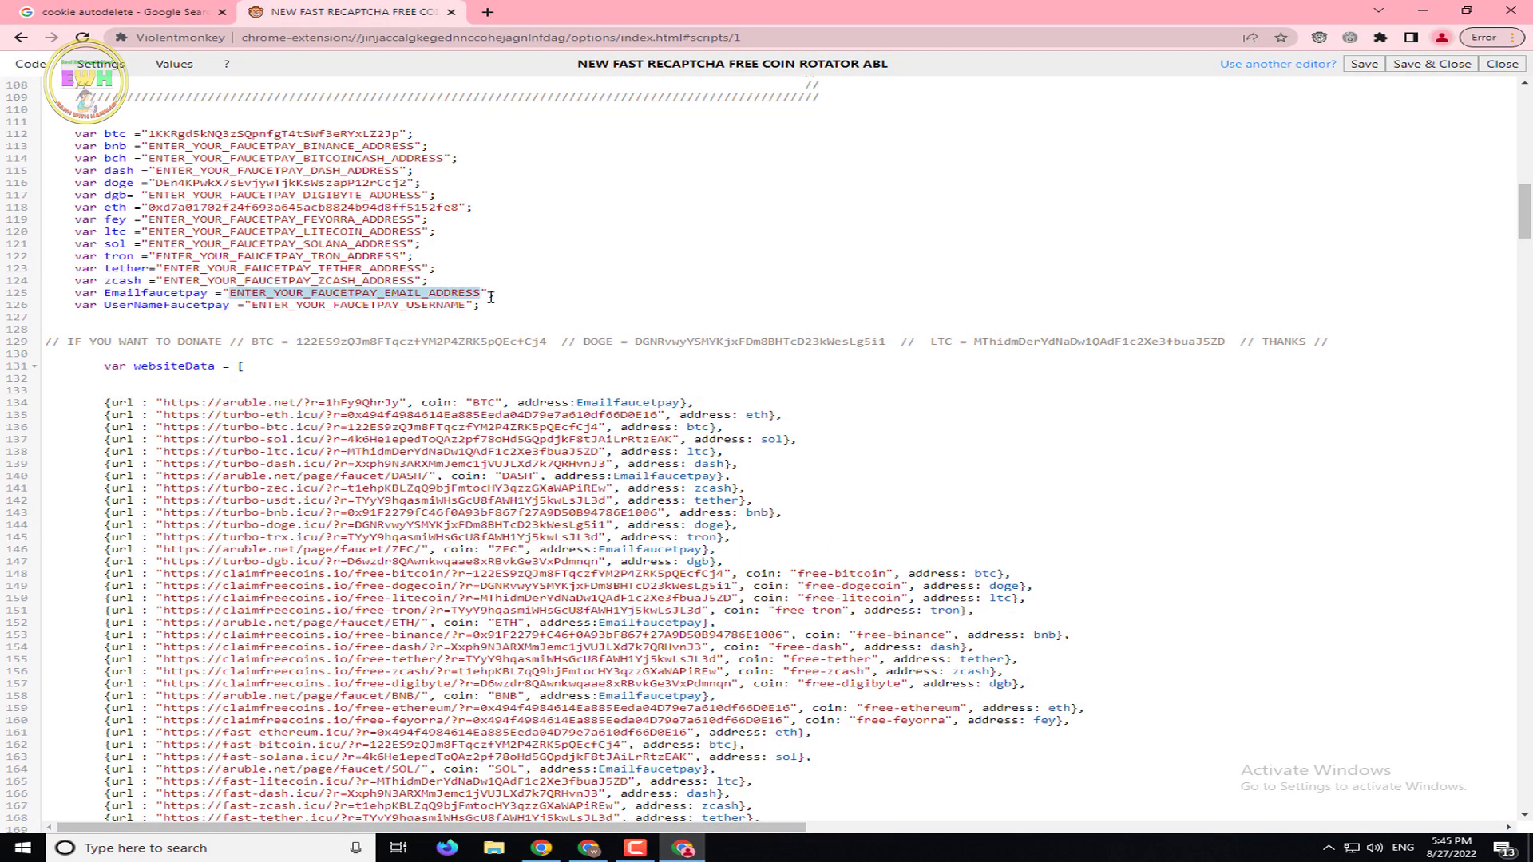
scroll(584, 489, down, 4)
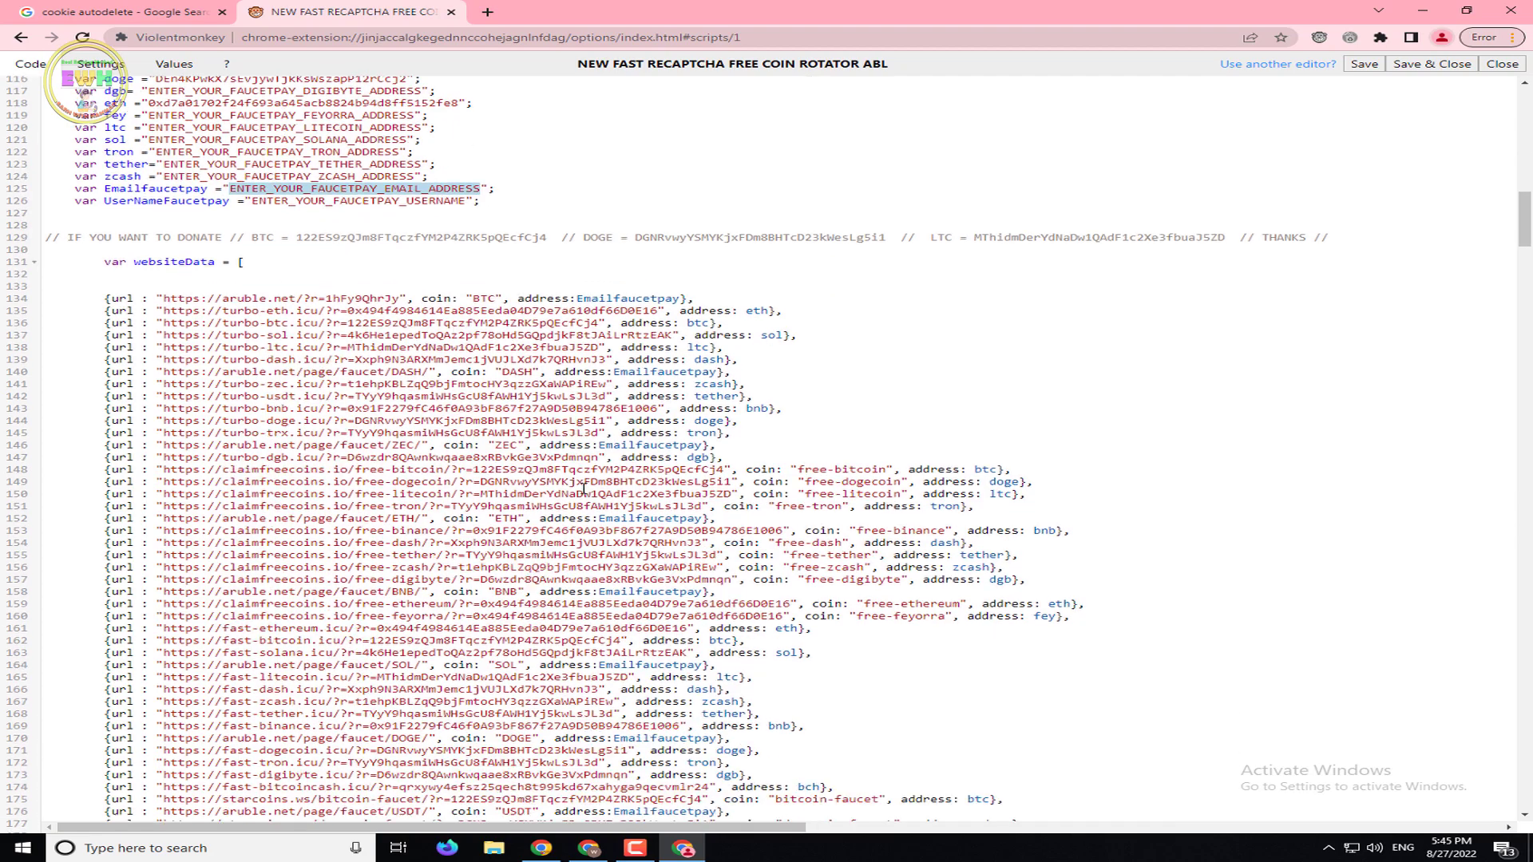
drag(1524, 234, 1529, 615)
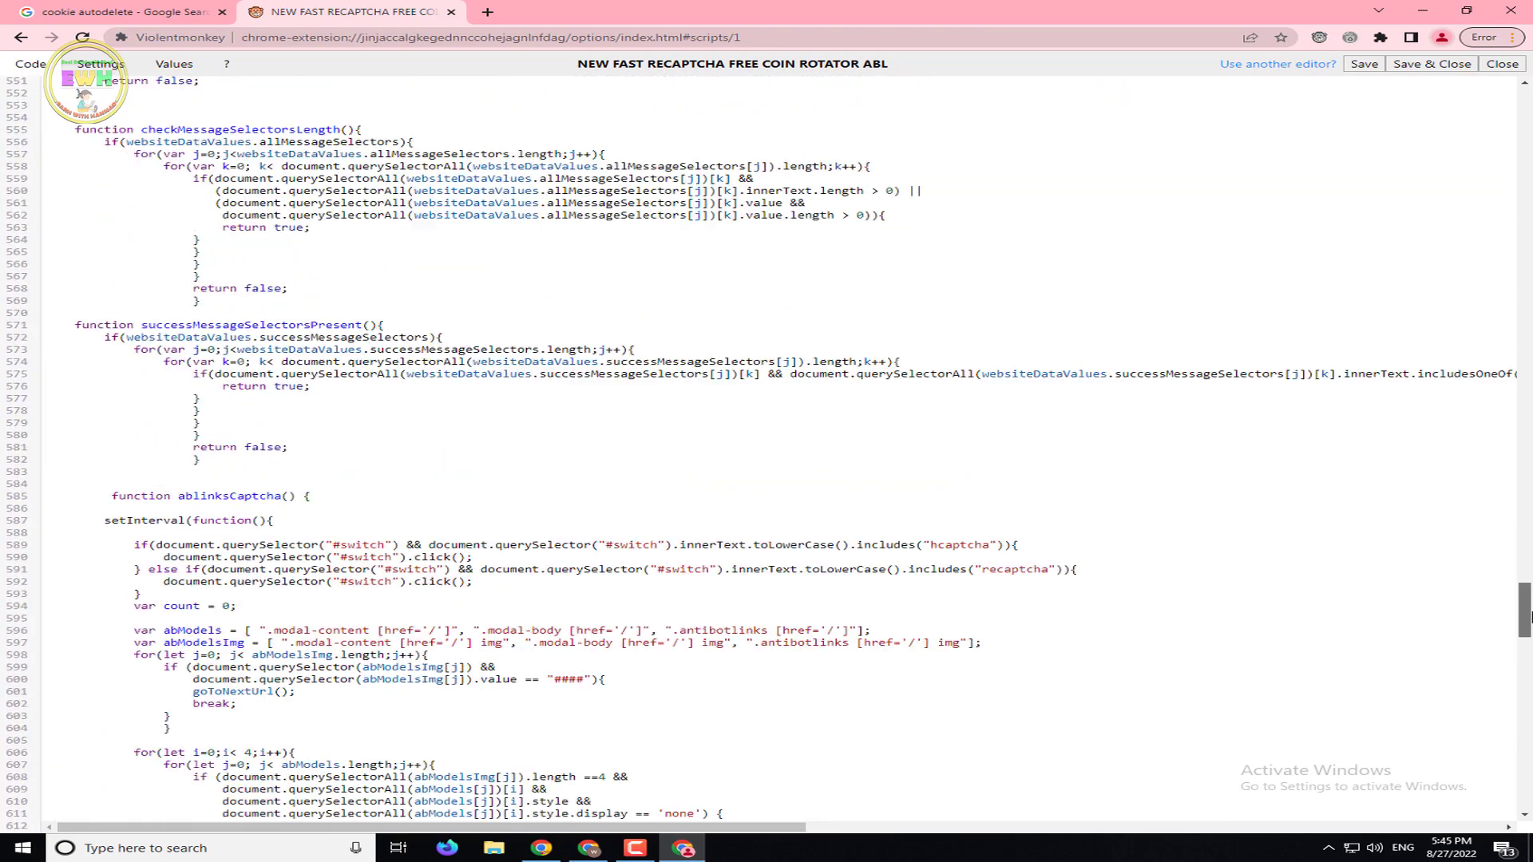
scroll(605, 620, up, 20)
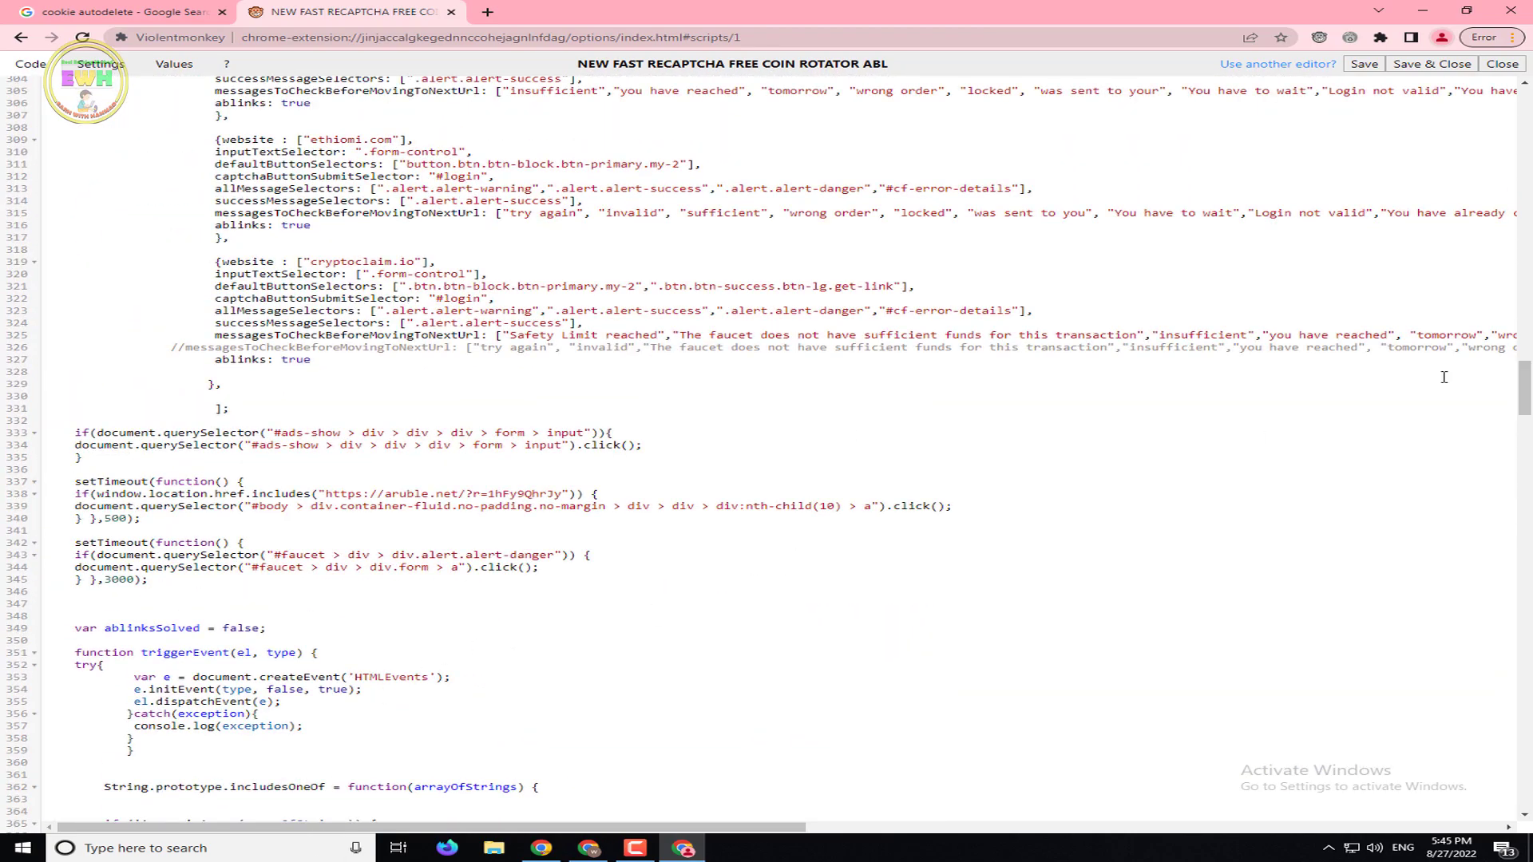
drag(1523, 387, 1524, 130)
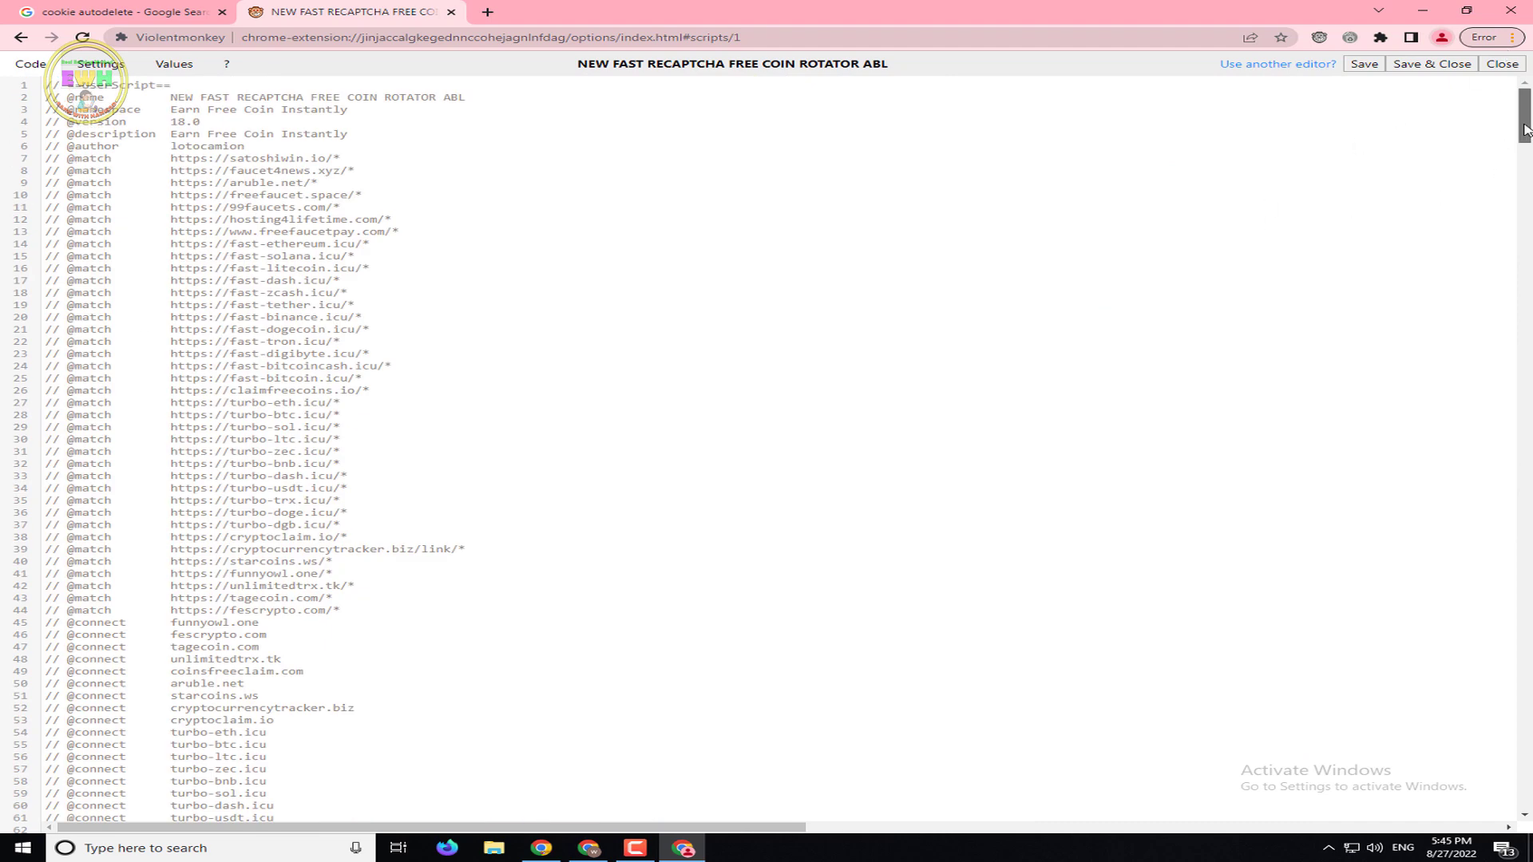
scroll(1157, 236, down, 15)
click(953, 256)
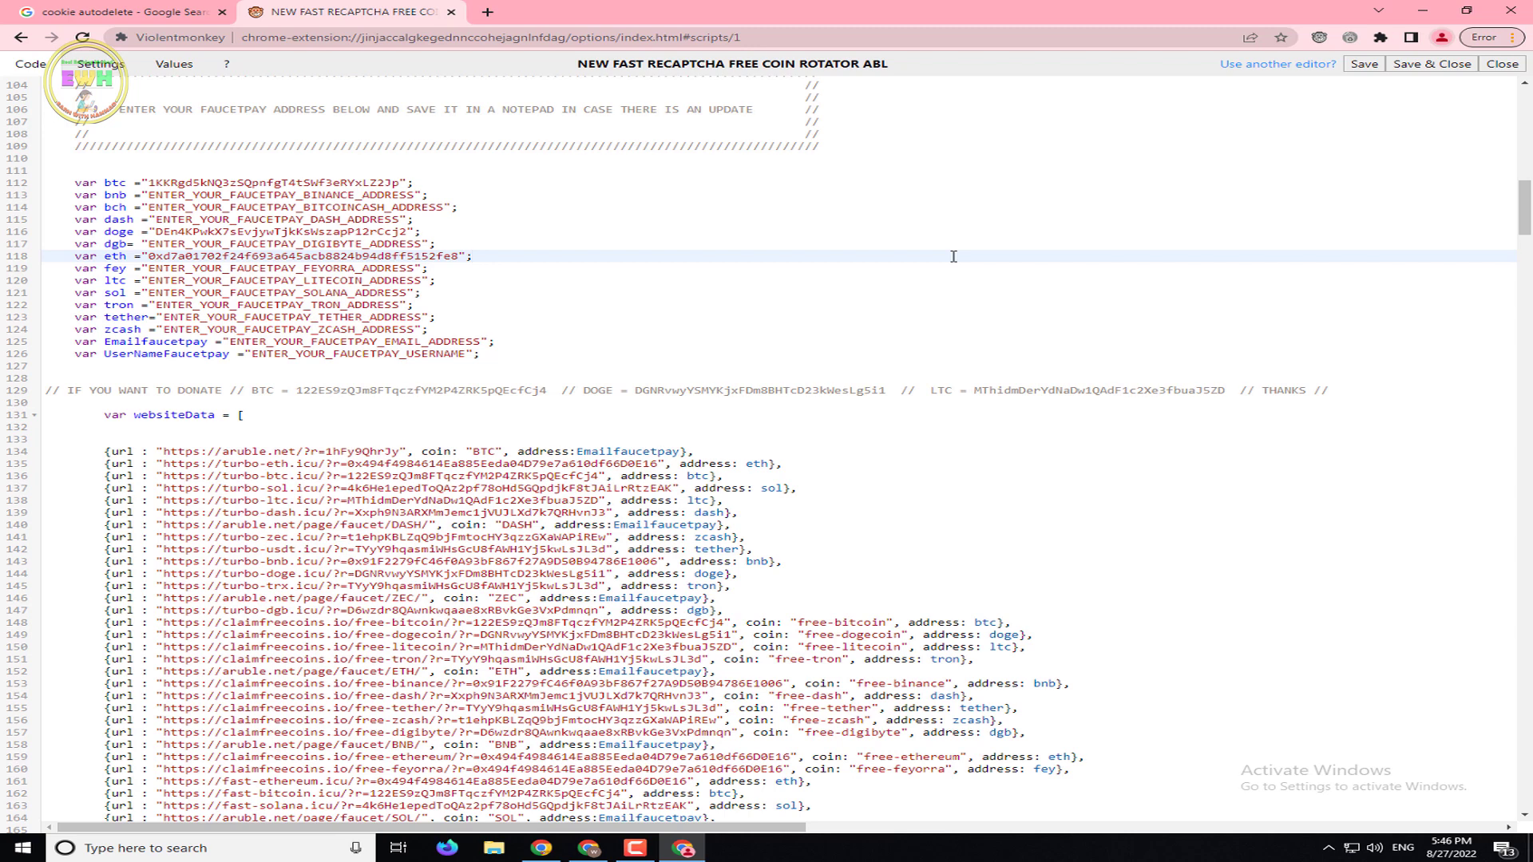
Open search and replace with Ctrl+F, clear the stray 'autb' text, and scroll to the faucet URLs
key(ctrl+f)
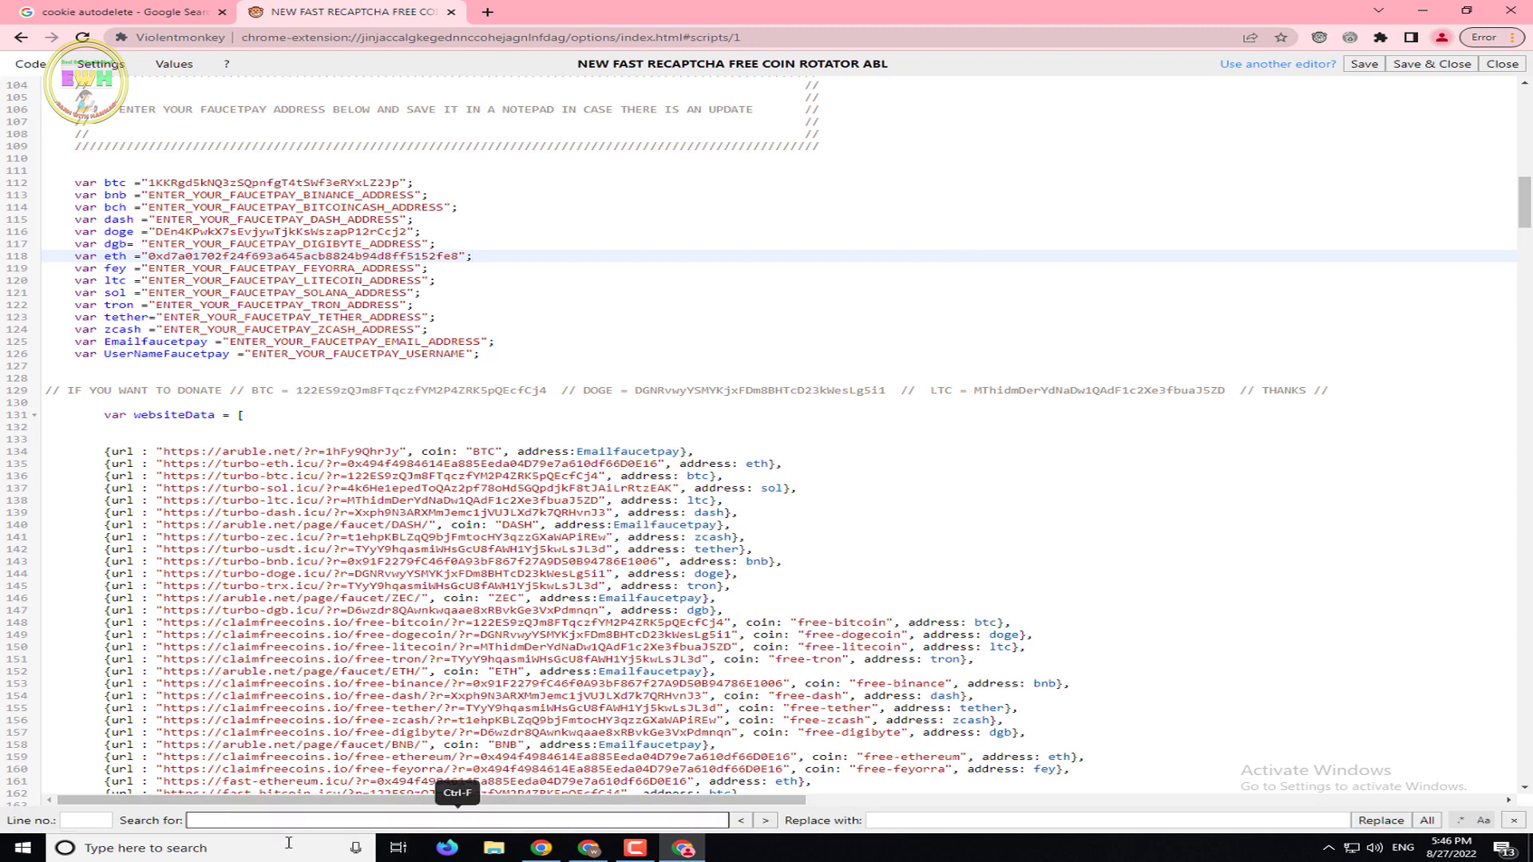
mouse_move(541, 848)
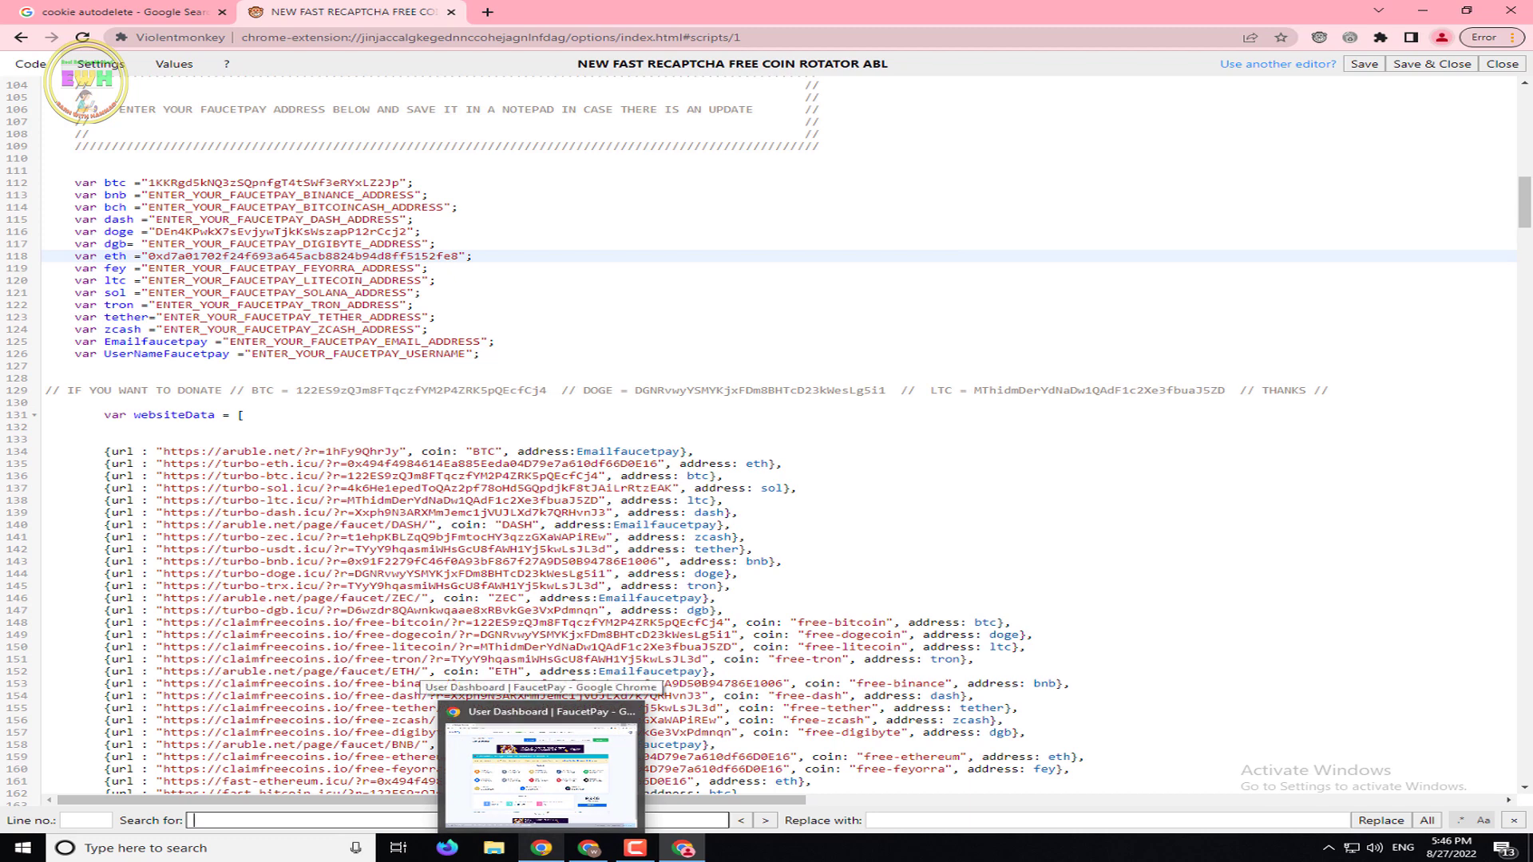
text(aut)
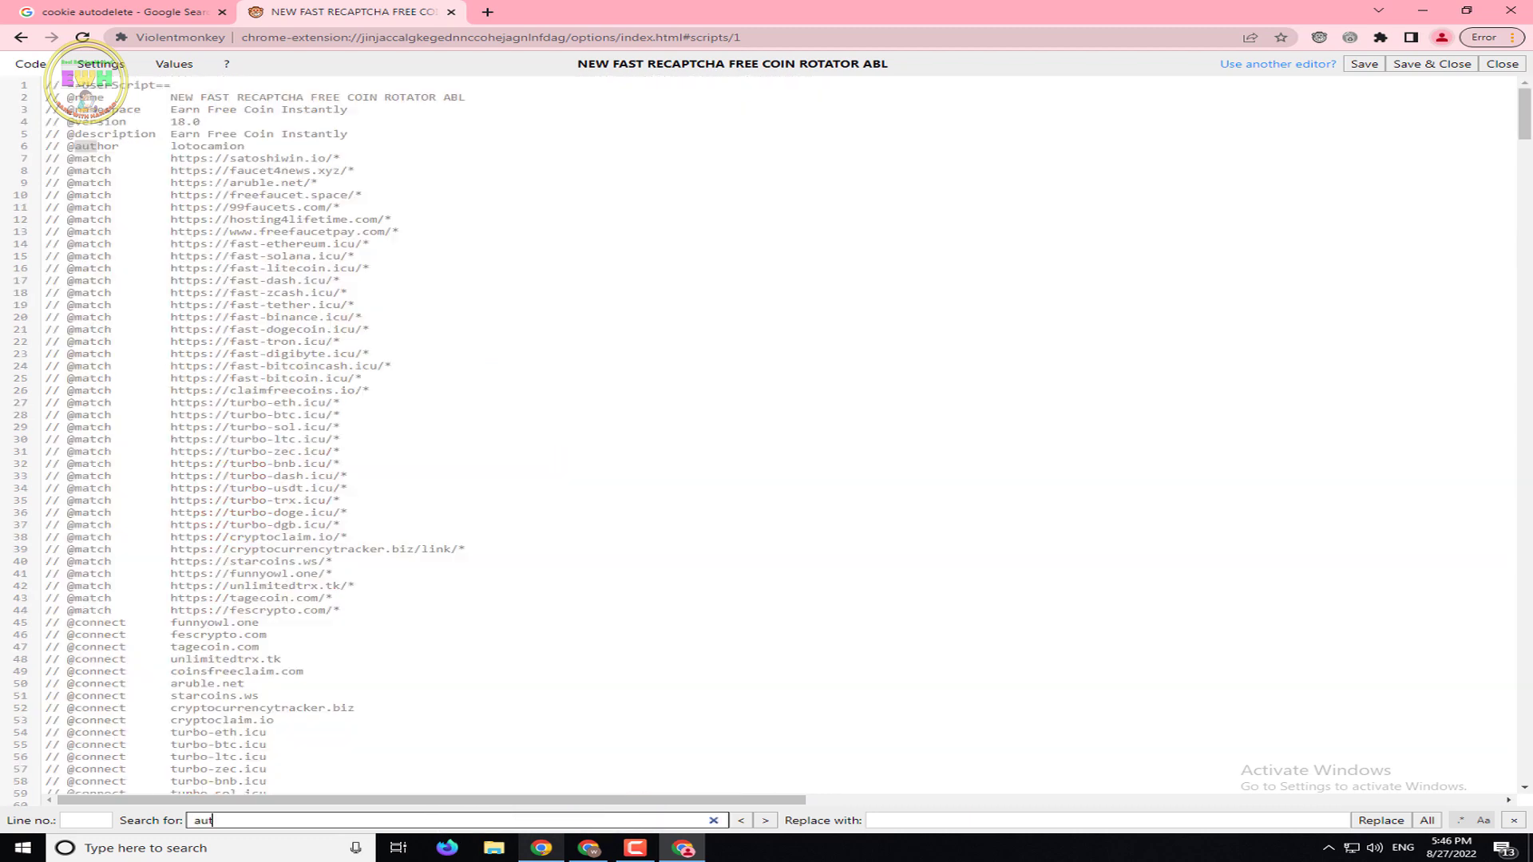
text(ble)
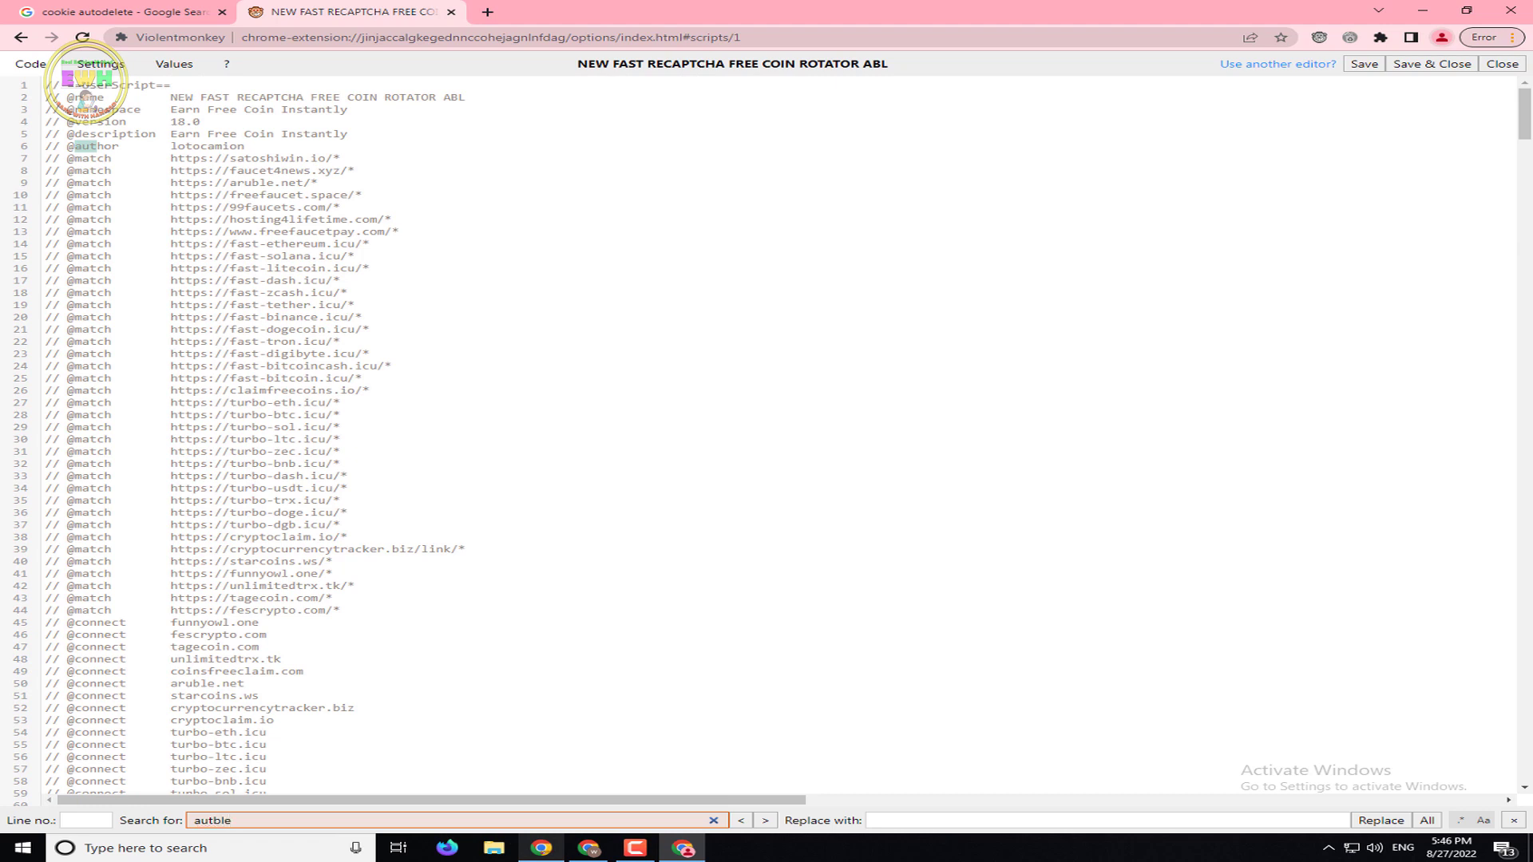
key(BackSpace)
key(BackSpace)
key(BackSpace)
key(BackSpace)
key(BackSpace)
key(BackSpace)
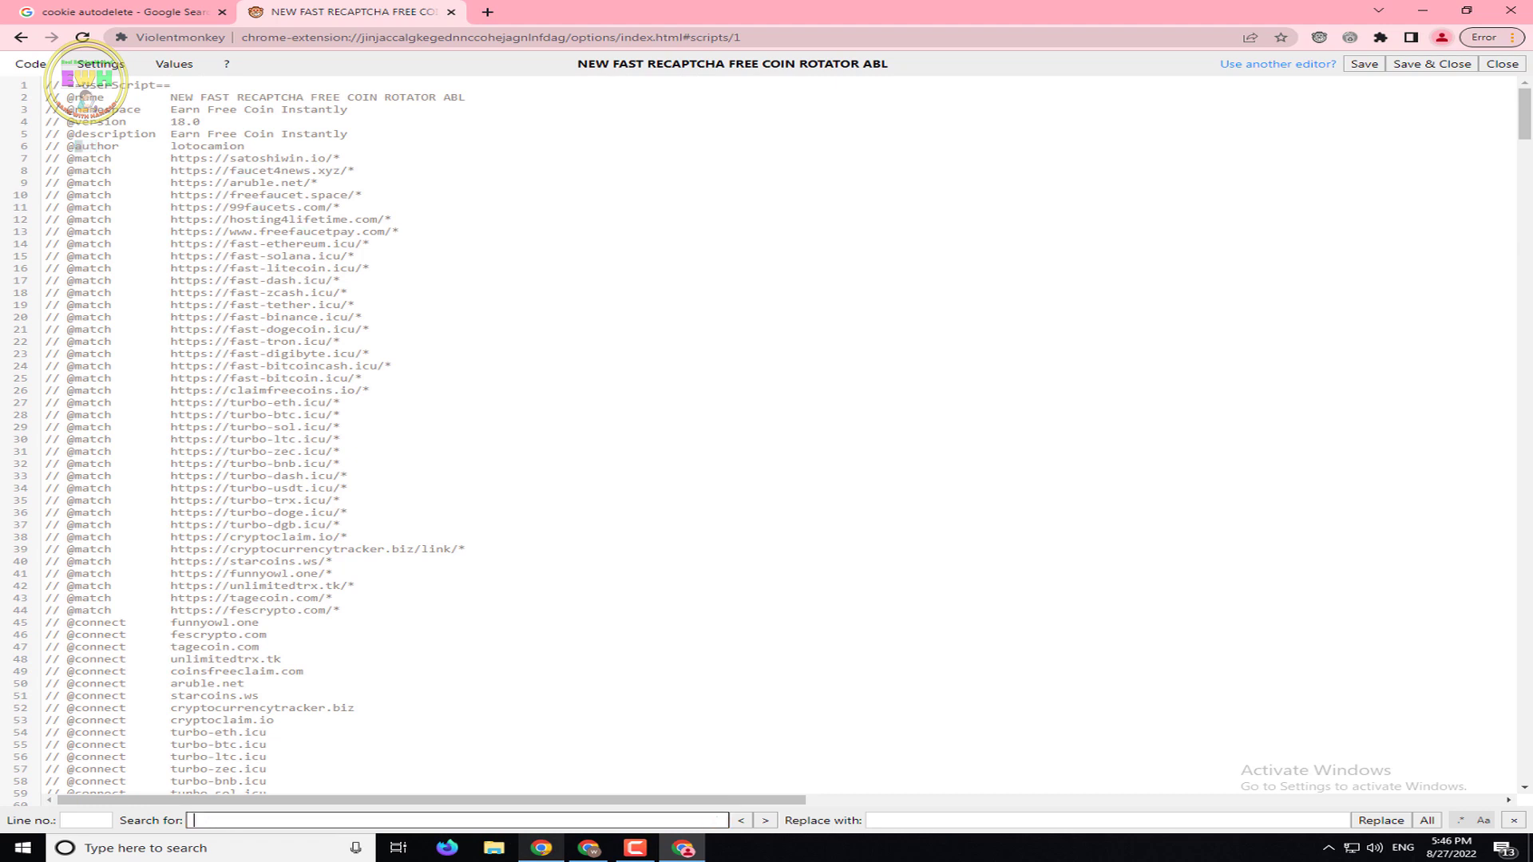
drag(1525, 112, 1527, 240)
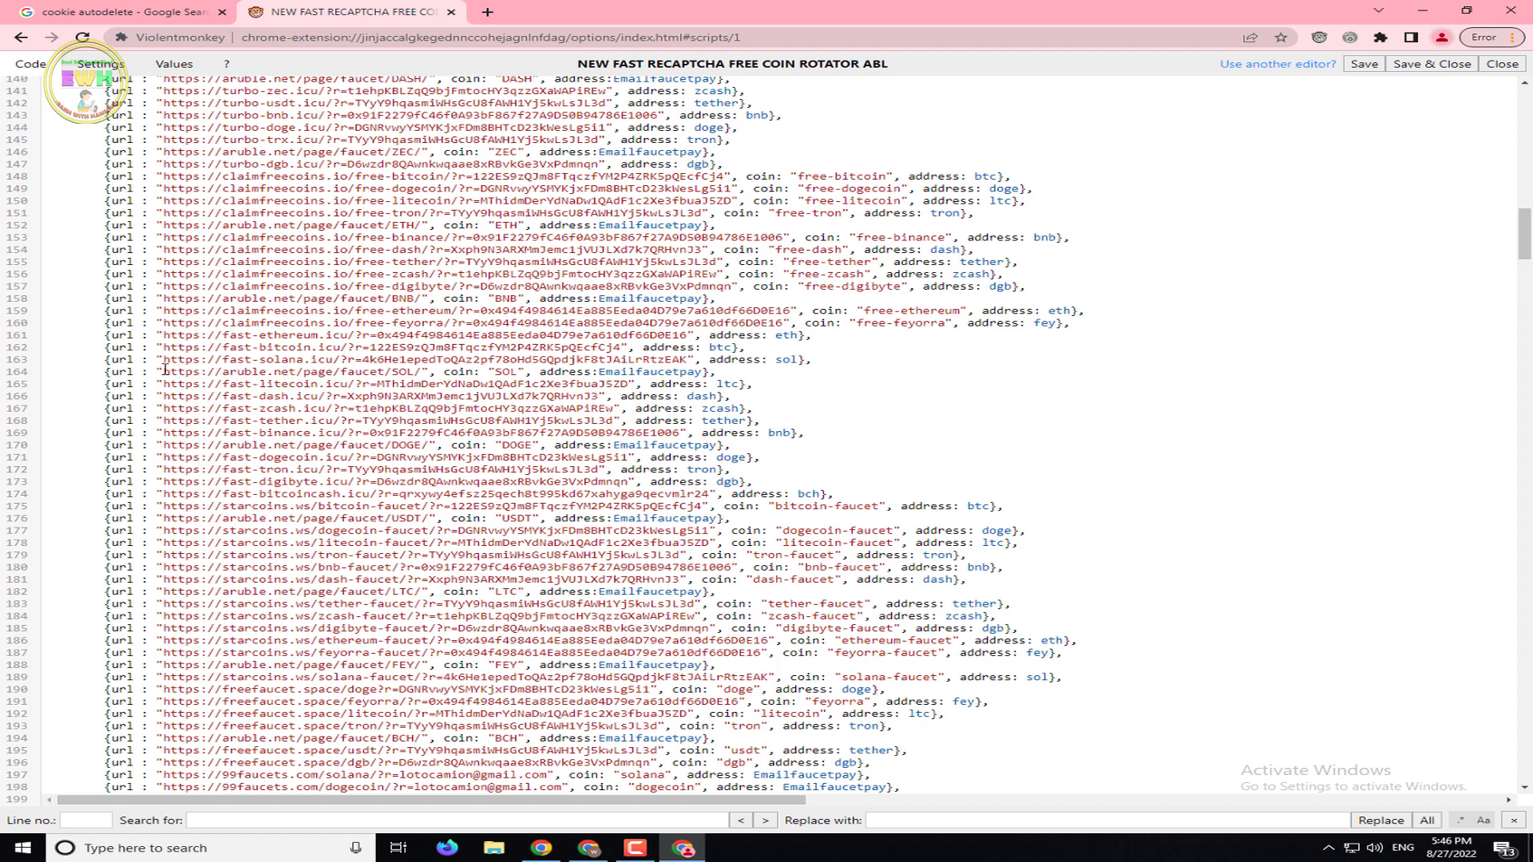
drag(163, 369, 301, 374)
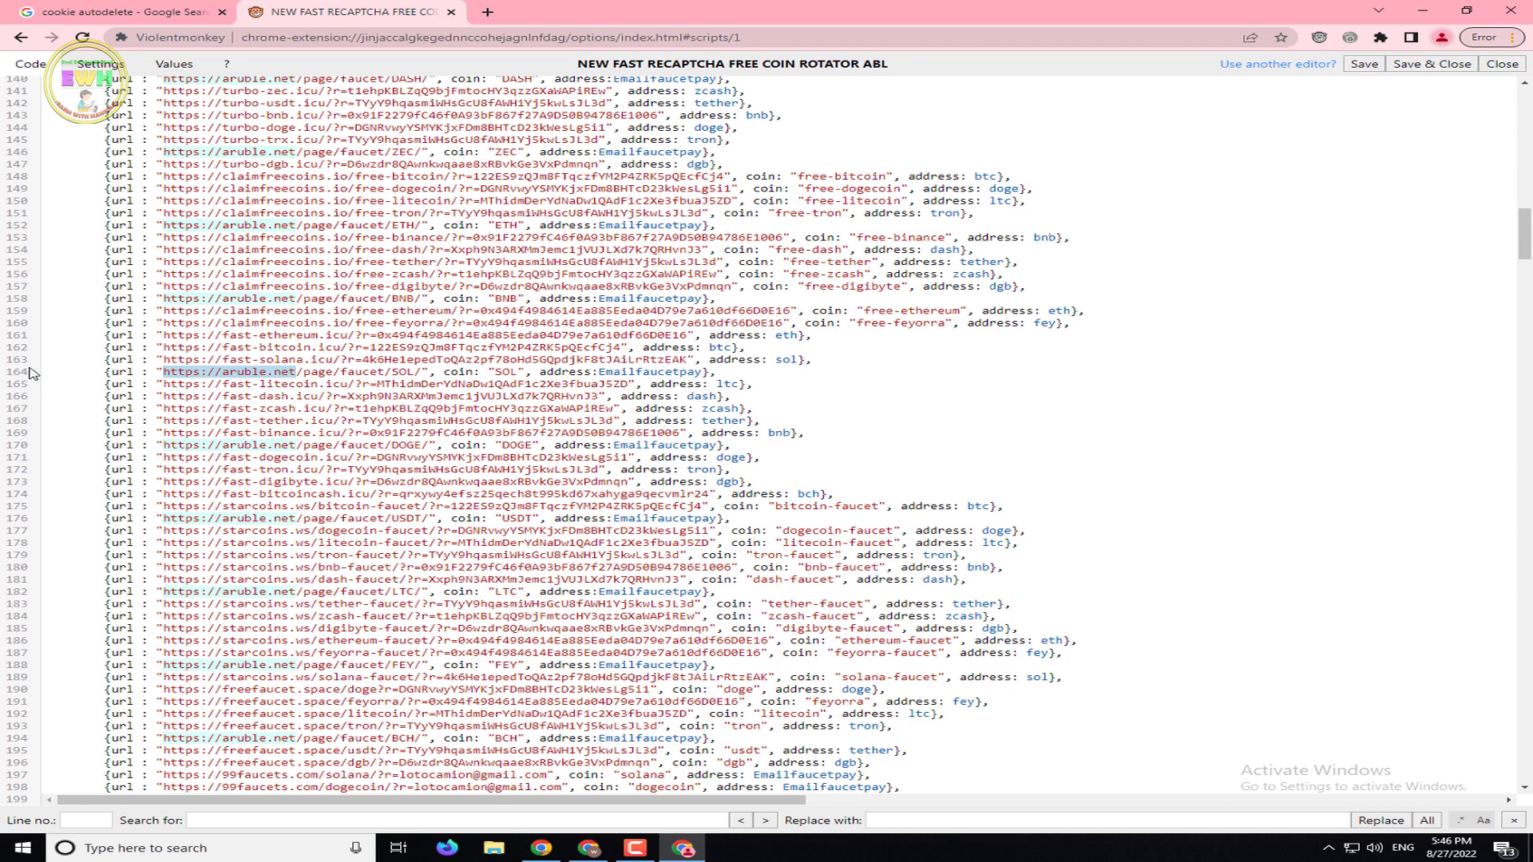
right_click(231, 370)
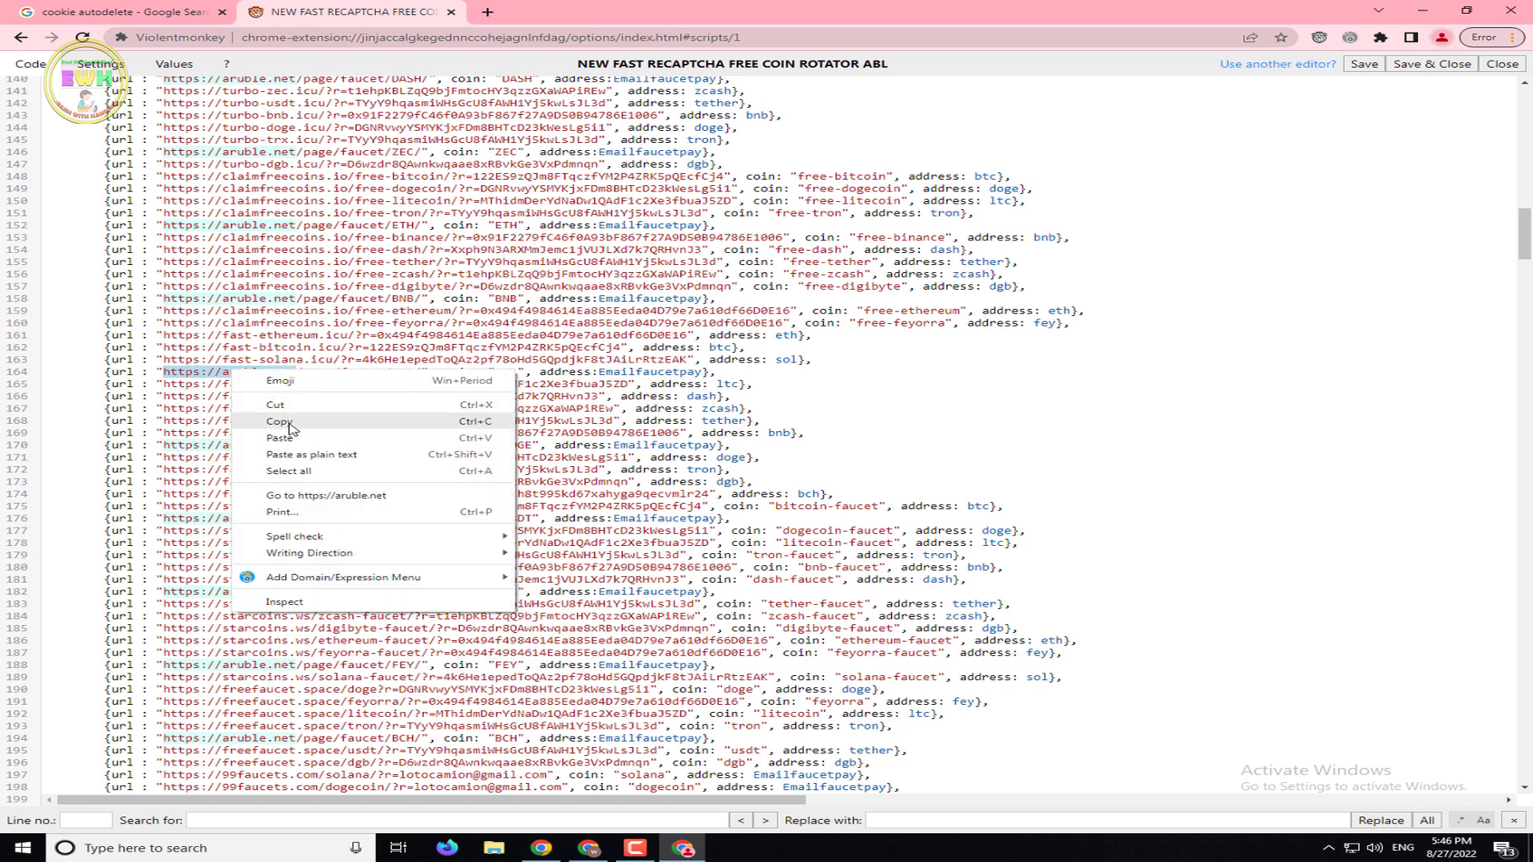
click(286, 405)
click(369, 821)
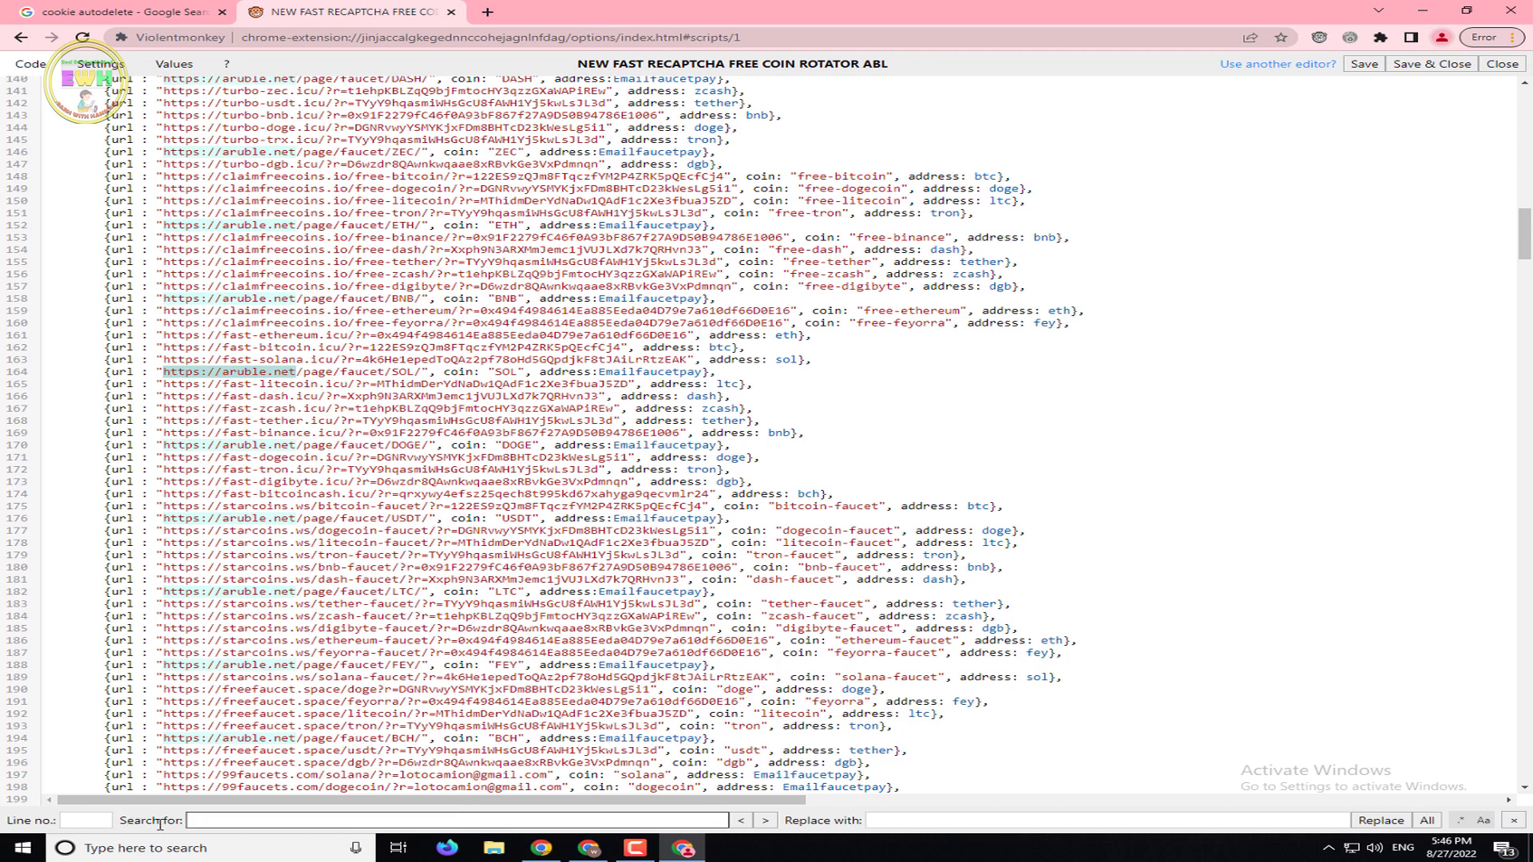
right_click(236, 820)
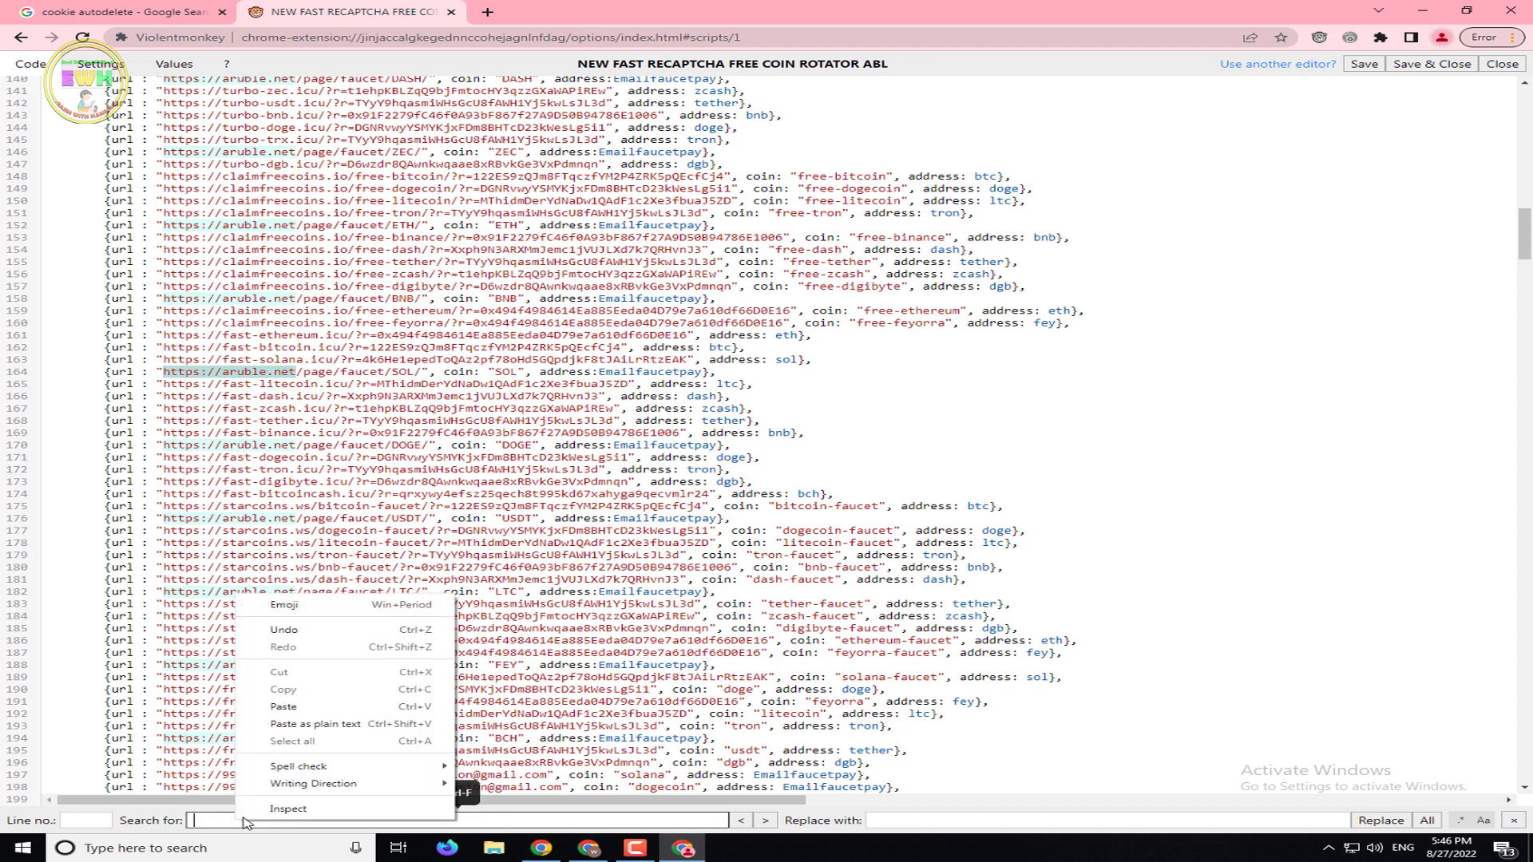
click(295, 706)
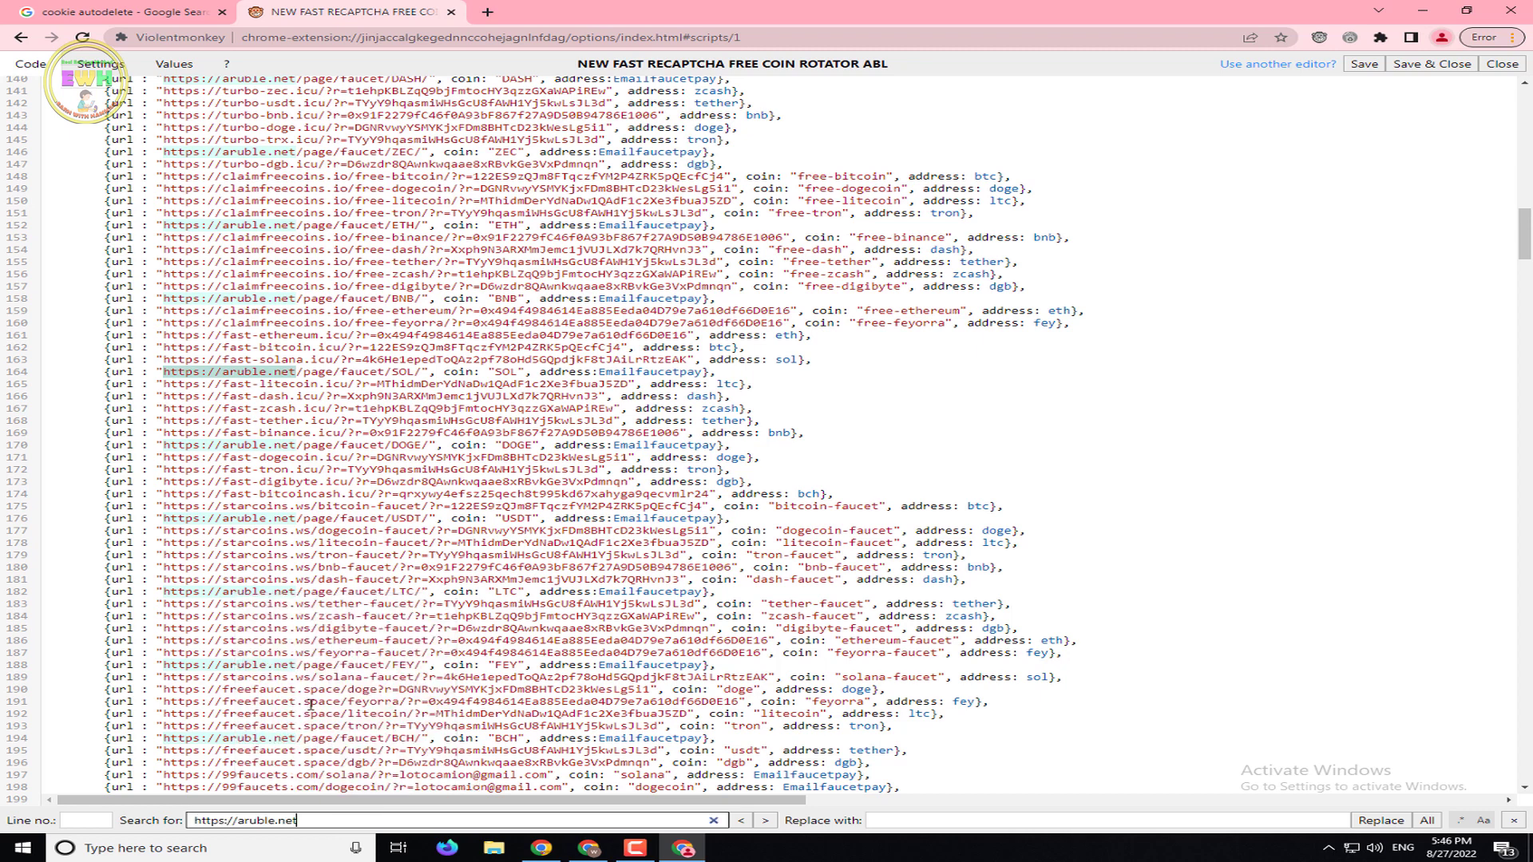
click(1427, 822)
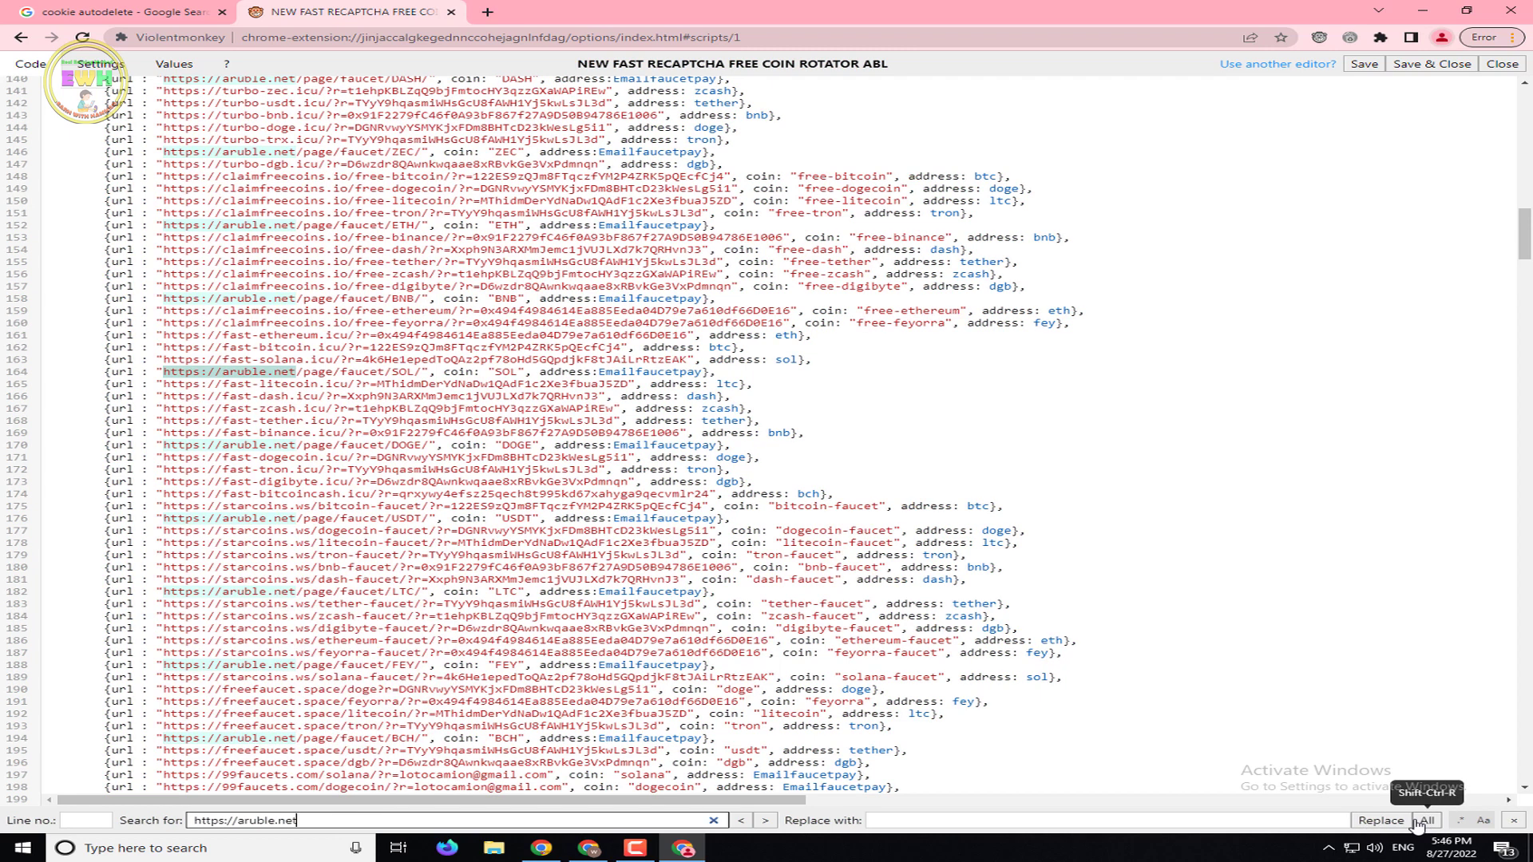
click(1426, 821)
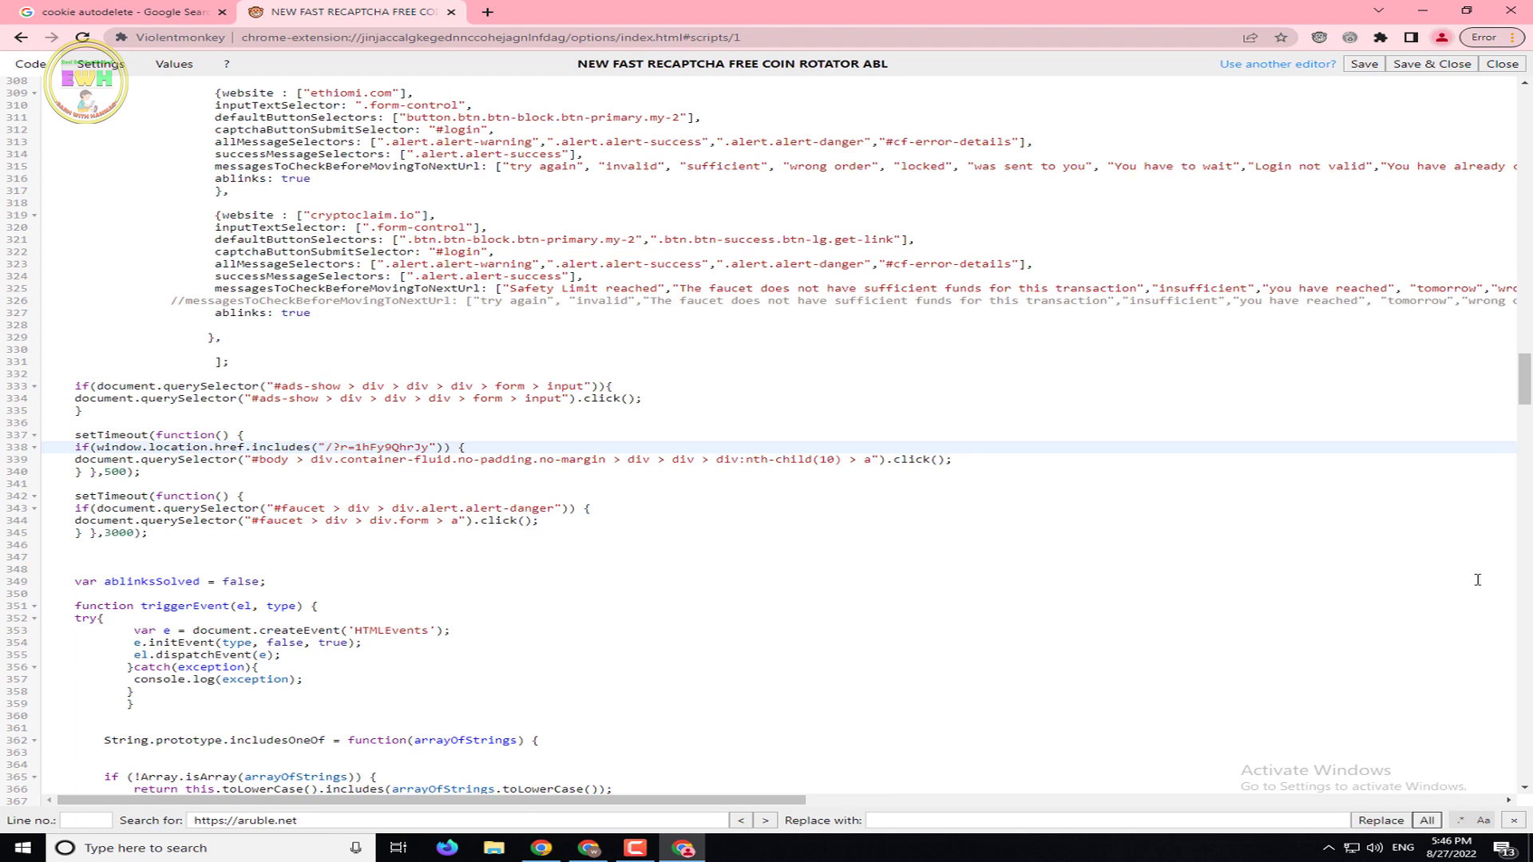
drag(1525, 379, 1530, 223)
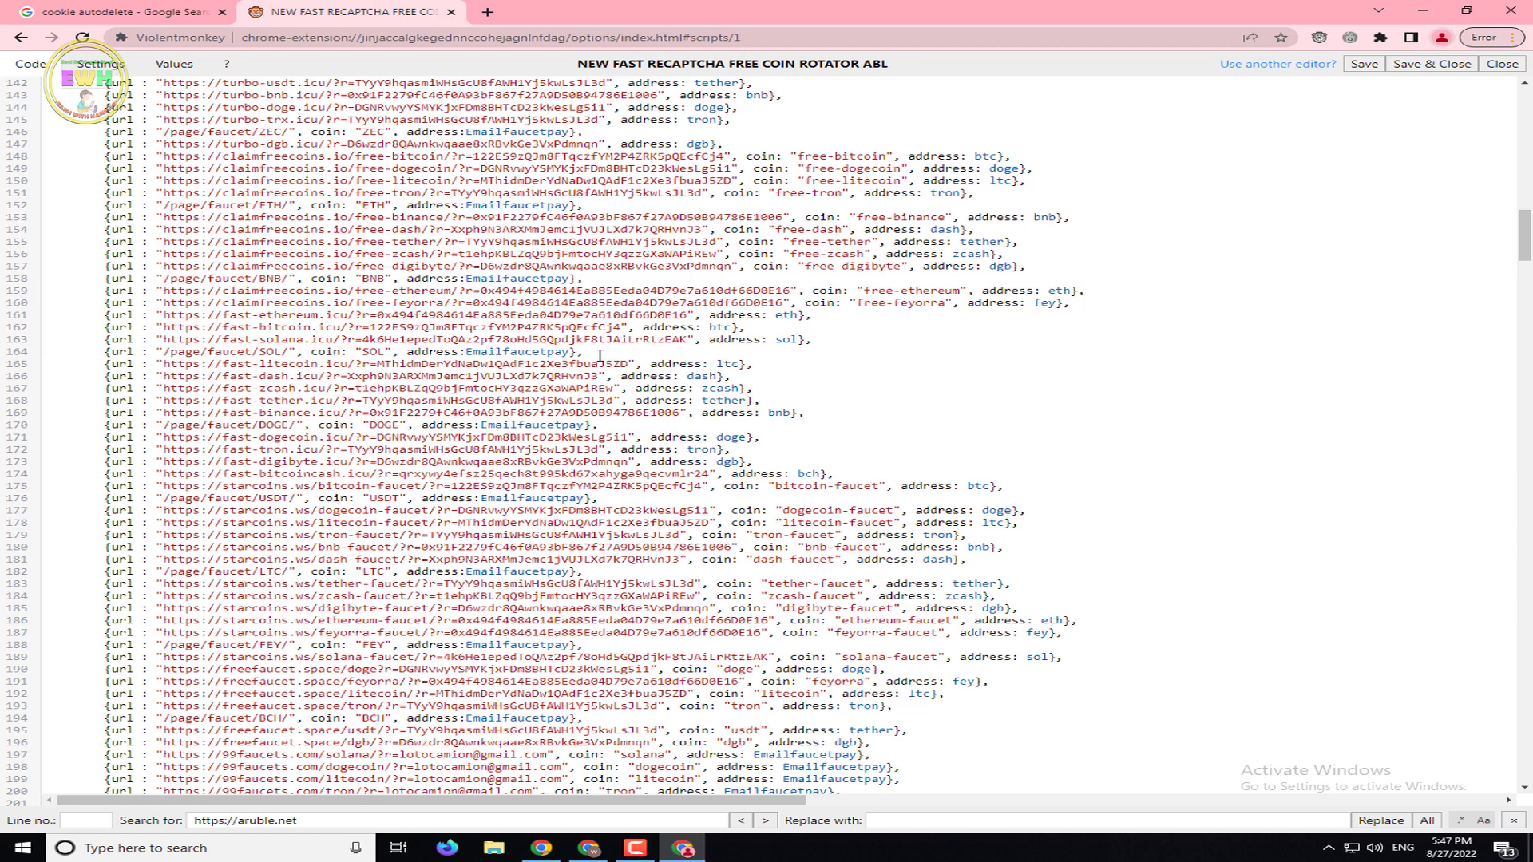
Use the SOL faucet entry on line 164 as the search term and replace all matches
key(ctrl+f)
text(a)
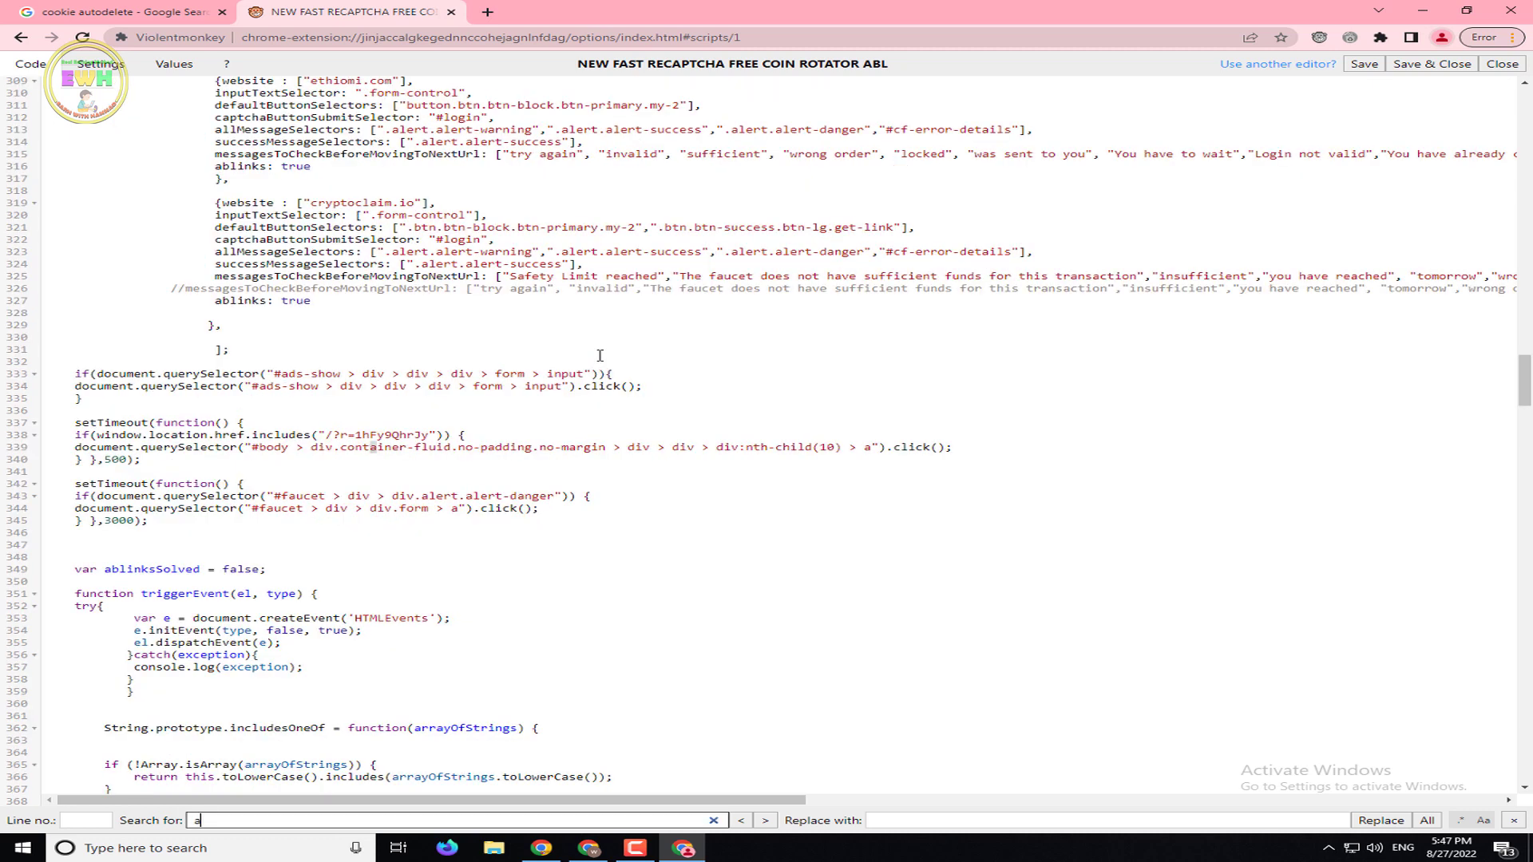
text(u)
drag(1524, 375, 1530, 243)
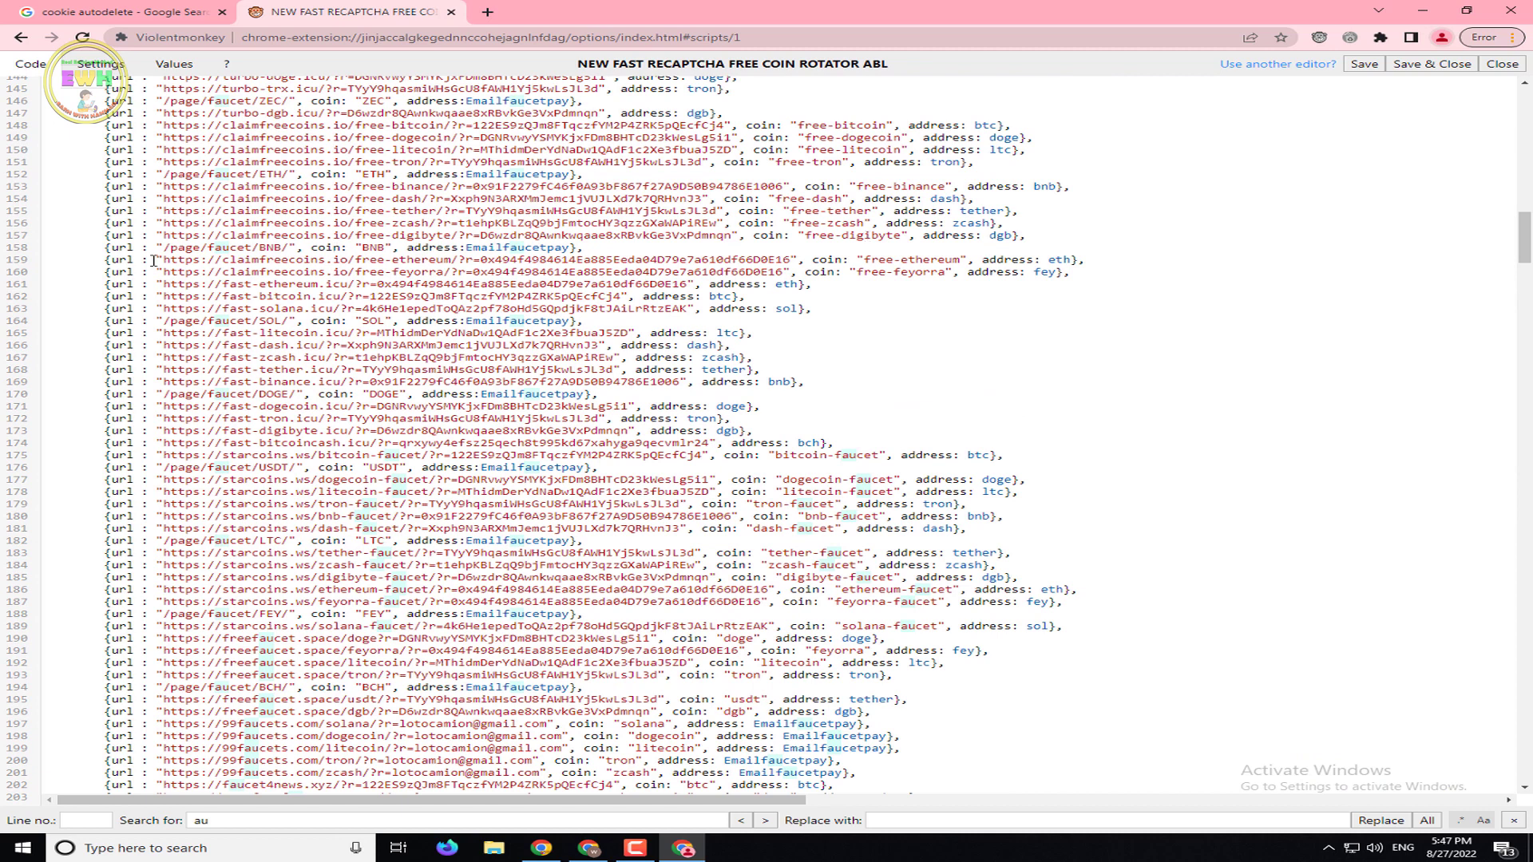
drag(595, 320, 157, 320)
right_click(165, 322)
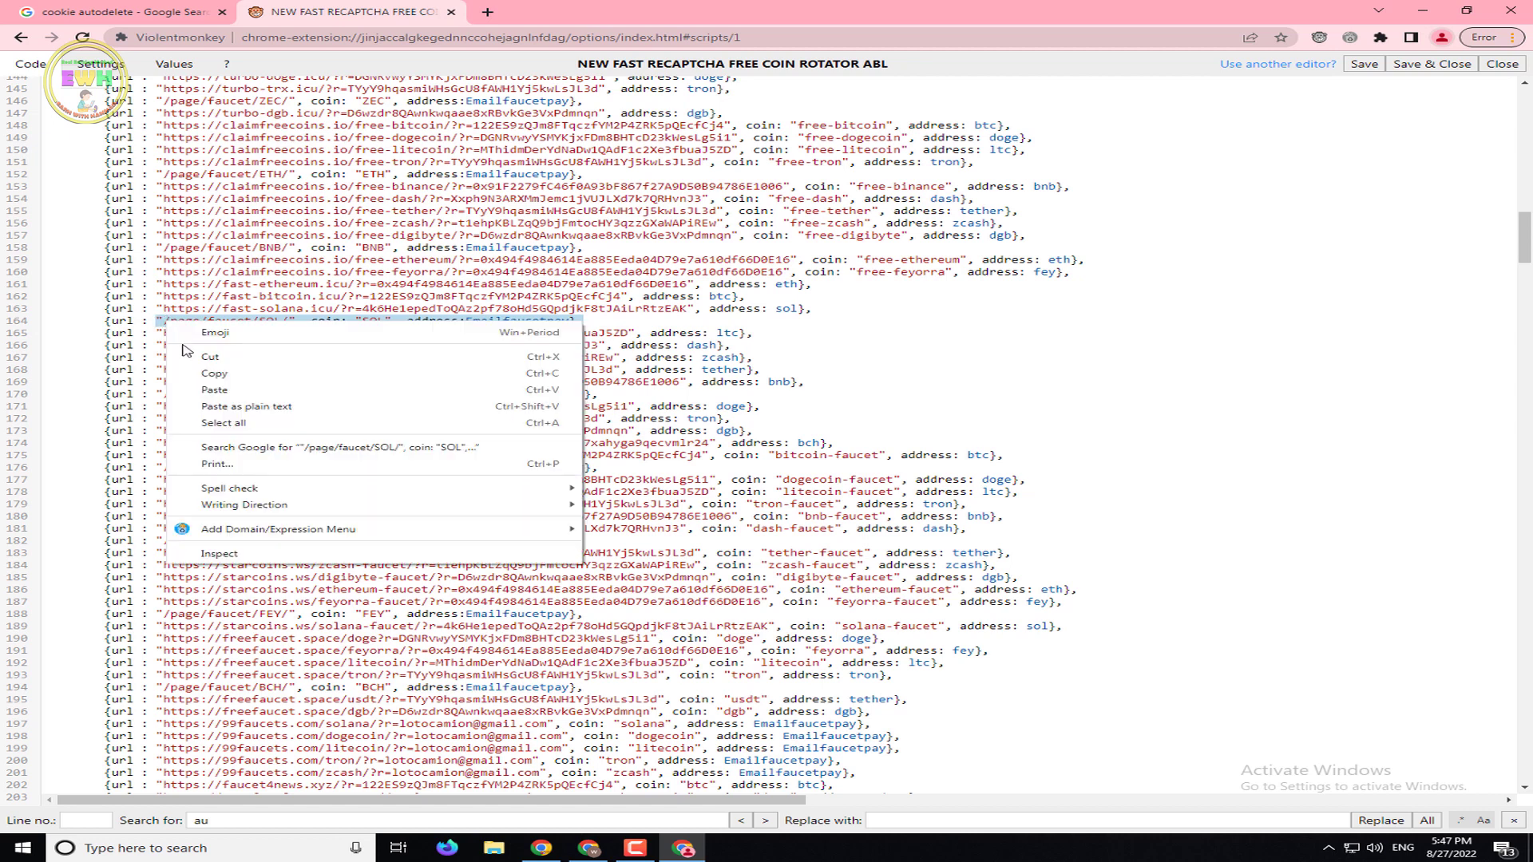
click(214, 373)
click(338, 820)
key(ctrl+a)
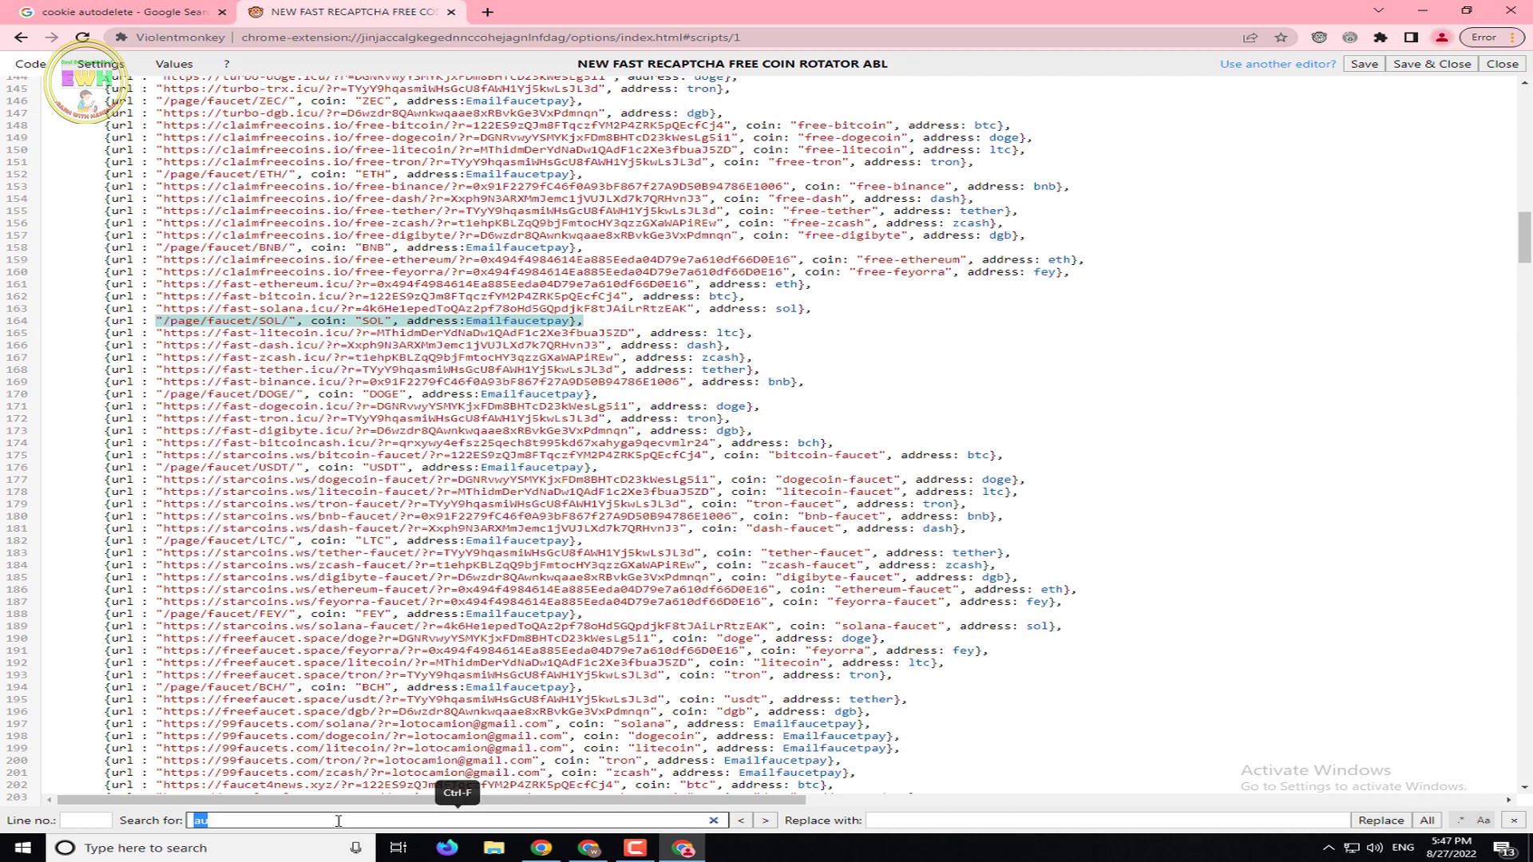
right_click(337, 820)
click(416, 645)
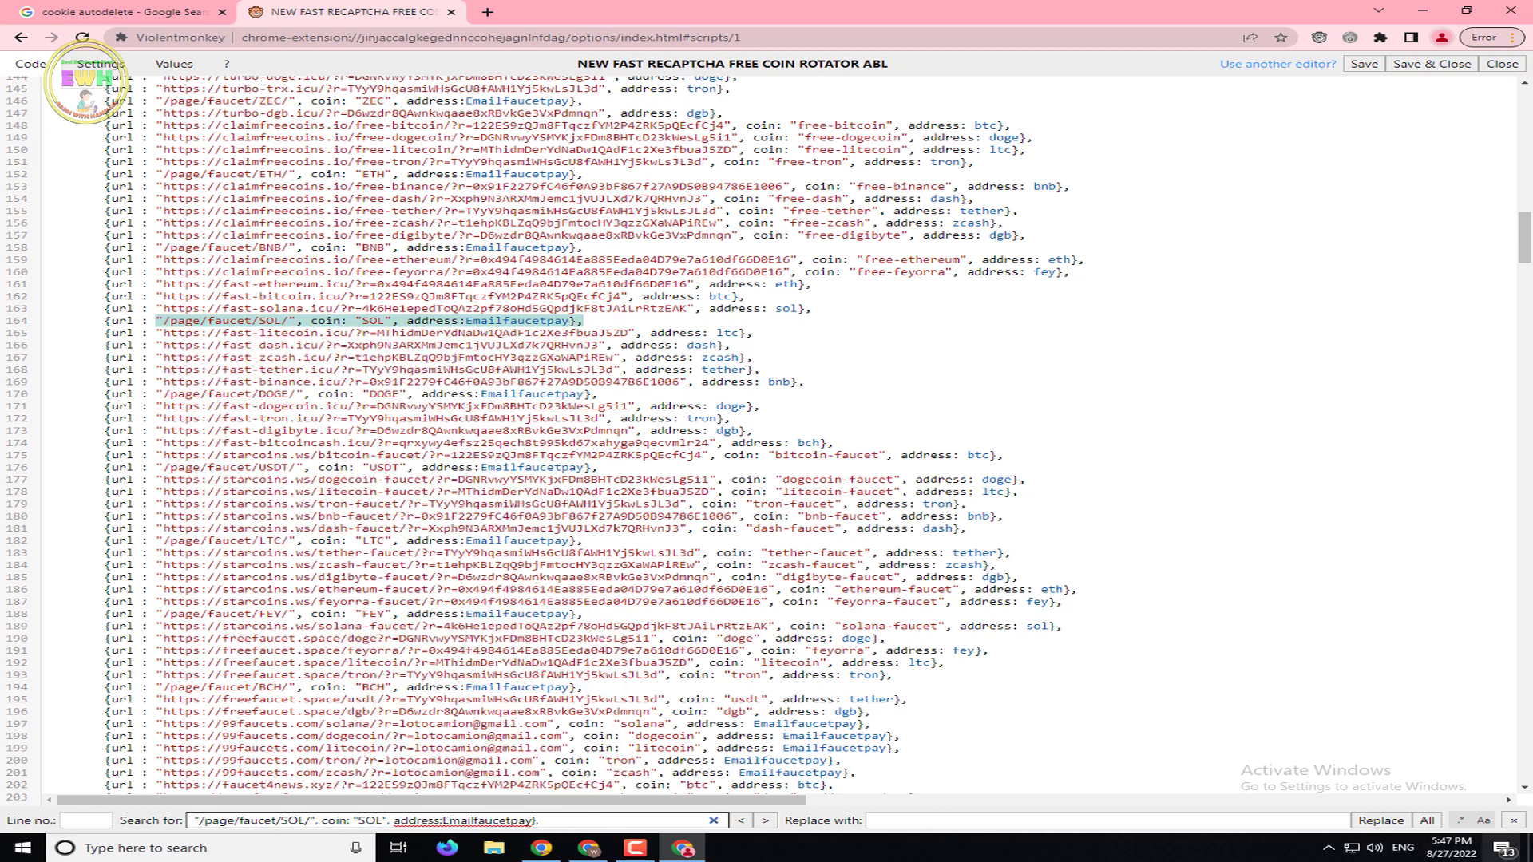
click(1428, 822)
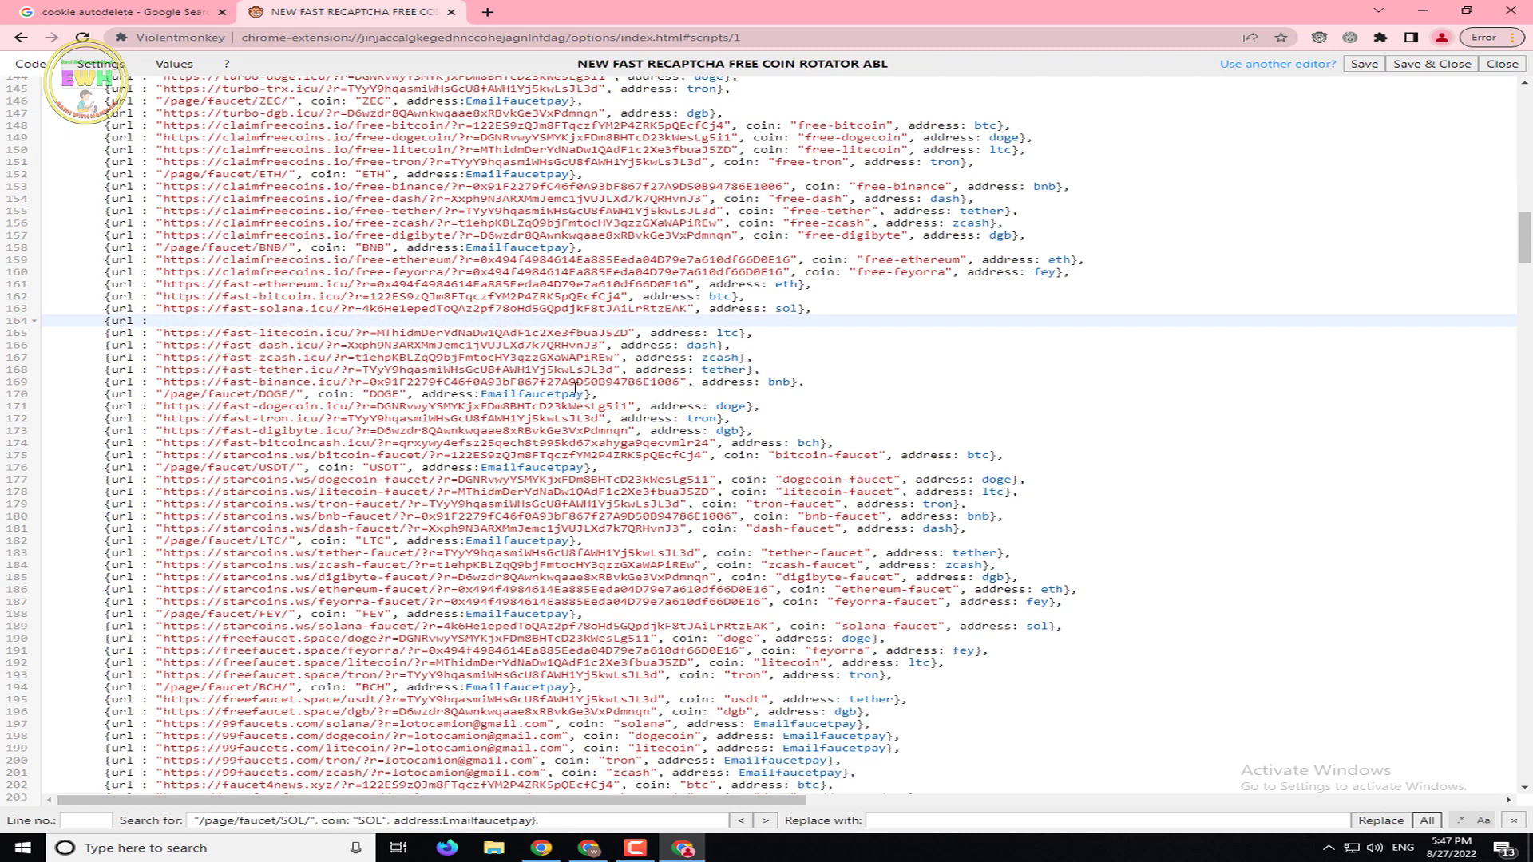
Replace all again with the DOGE entry on line 170 selected, then undo the recent removals
drag(618, 395, 157, 398)
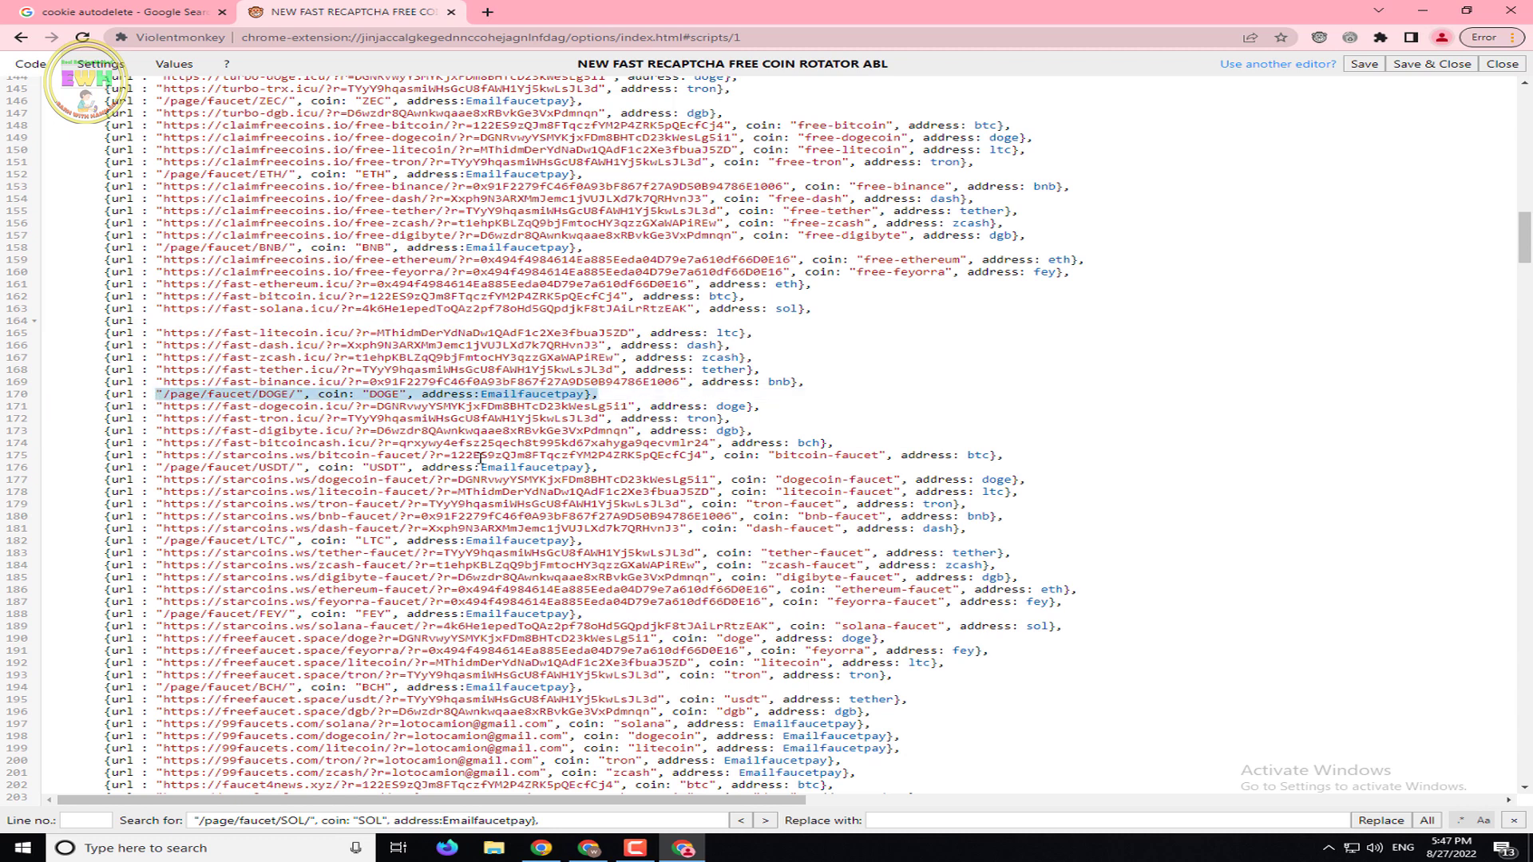
click(1427, 821)
drag(634, 395, 163, 397)
key(ctrl+z)
key(ctrl+z)
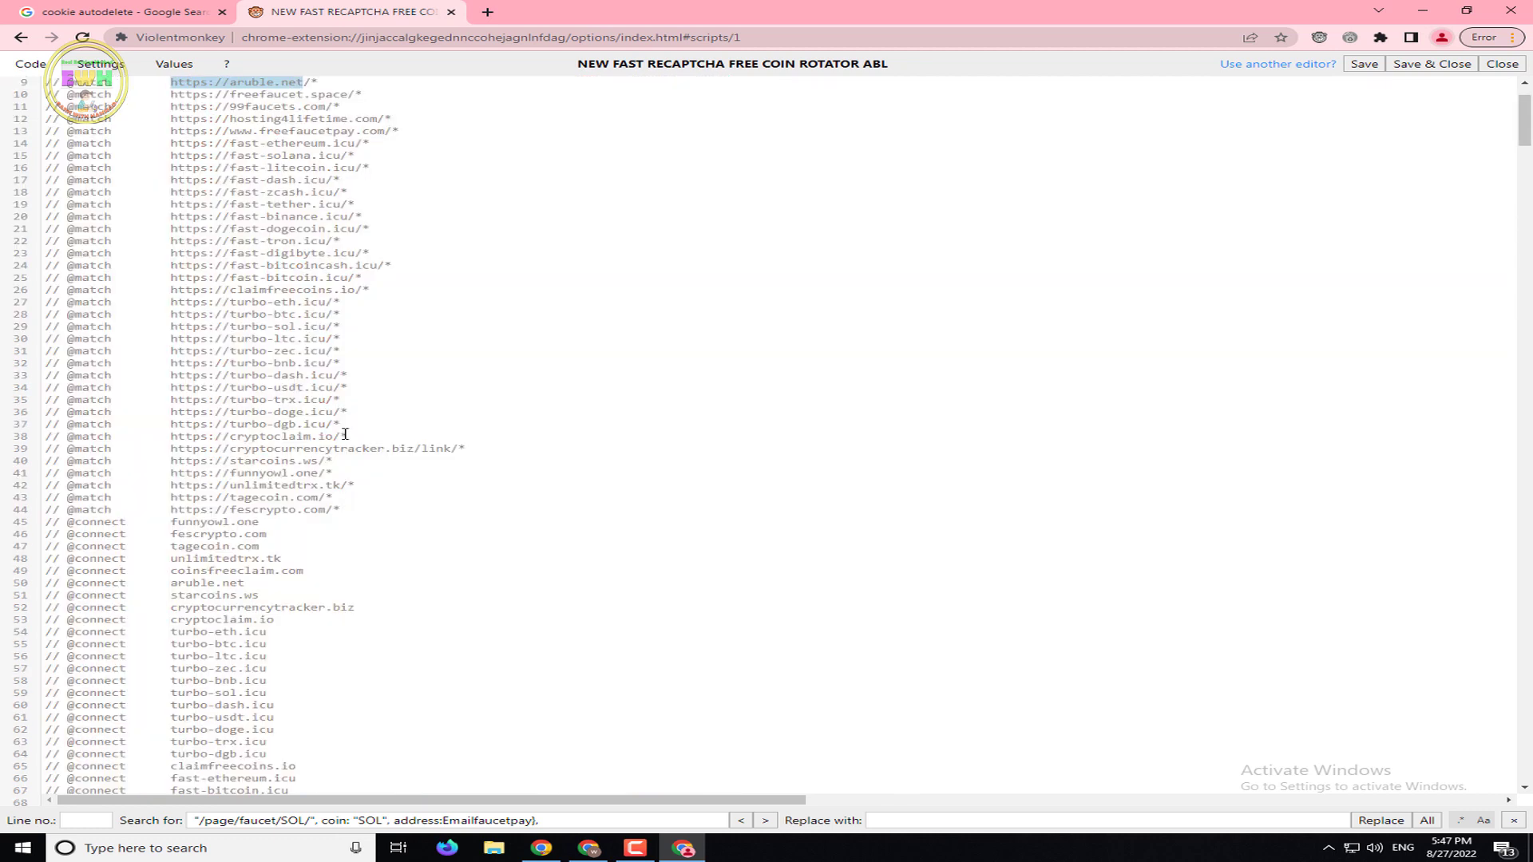
Copy the whole aruble.net SOL faucet entry on line 164
scroll(344, 434, down, 7)
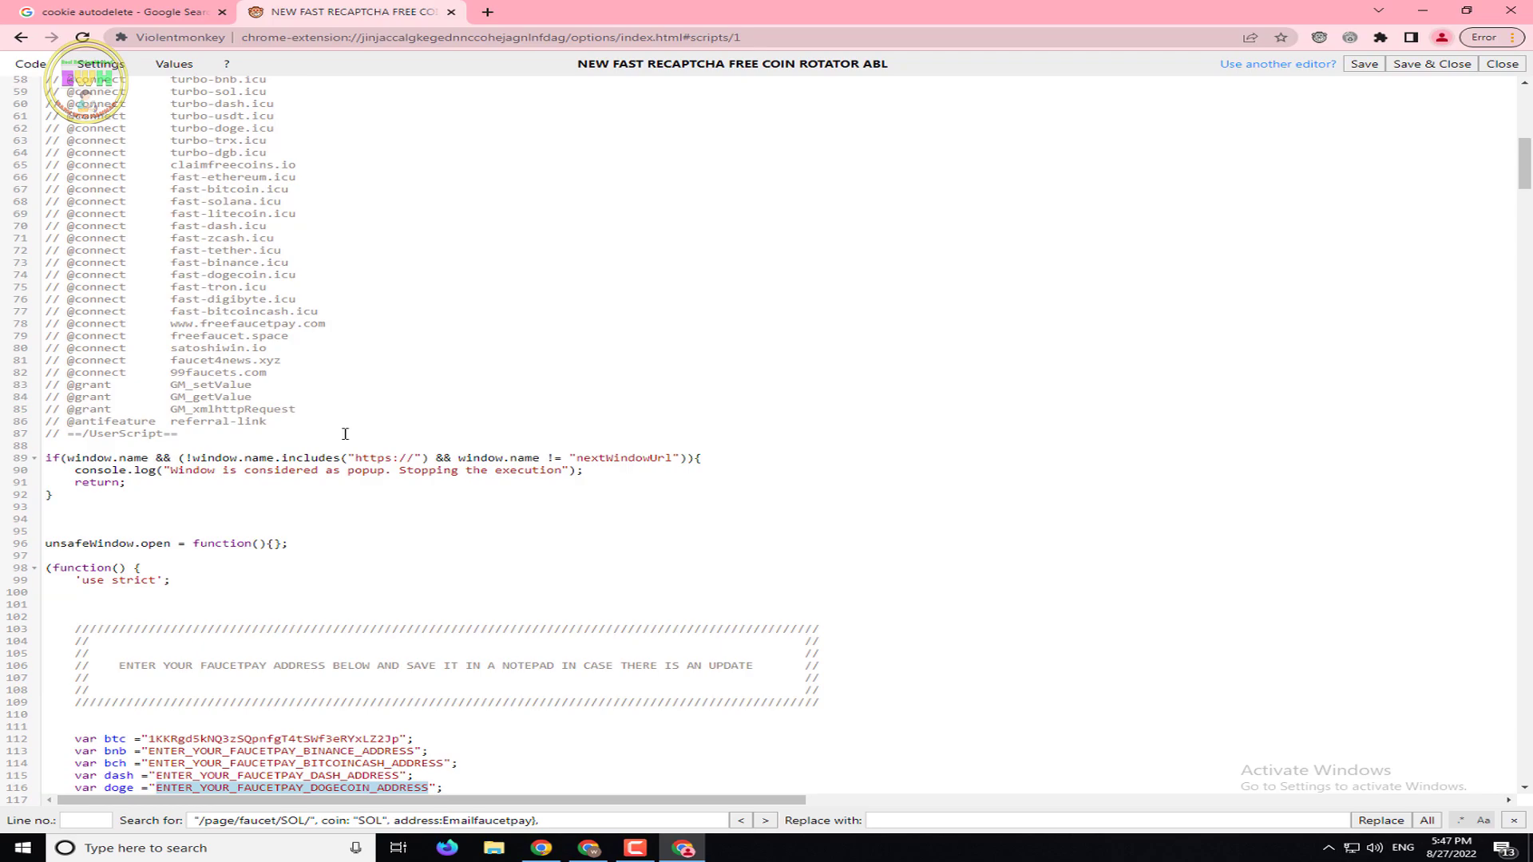
scroll(1005, 541, up, 1)
drag(1517, 182, 1525, 261)
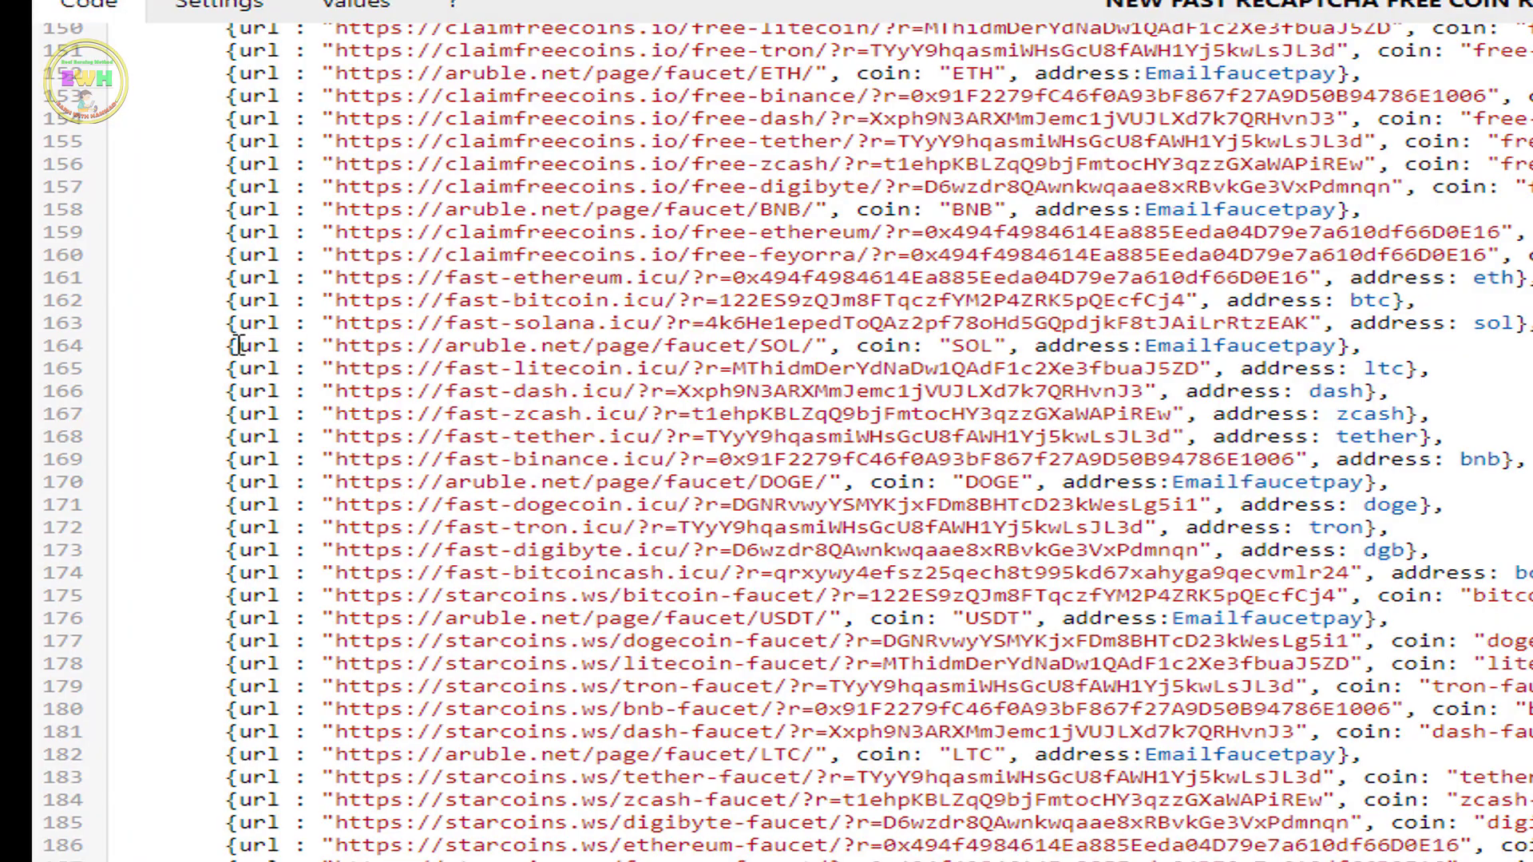
drag(106, 249, 382, 239)
drag(742, 329, 1375, 342)
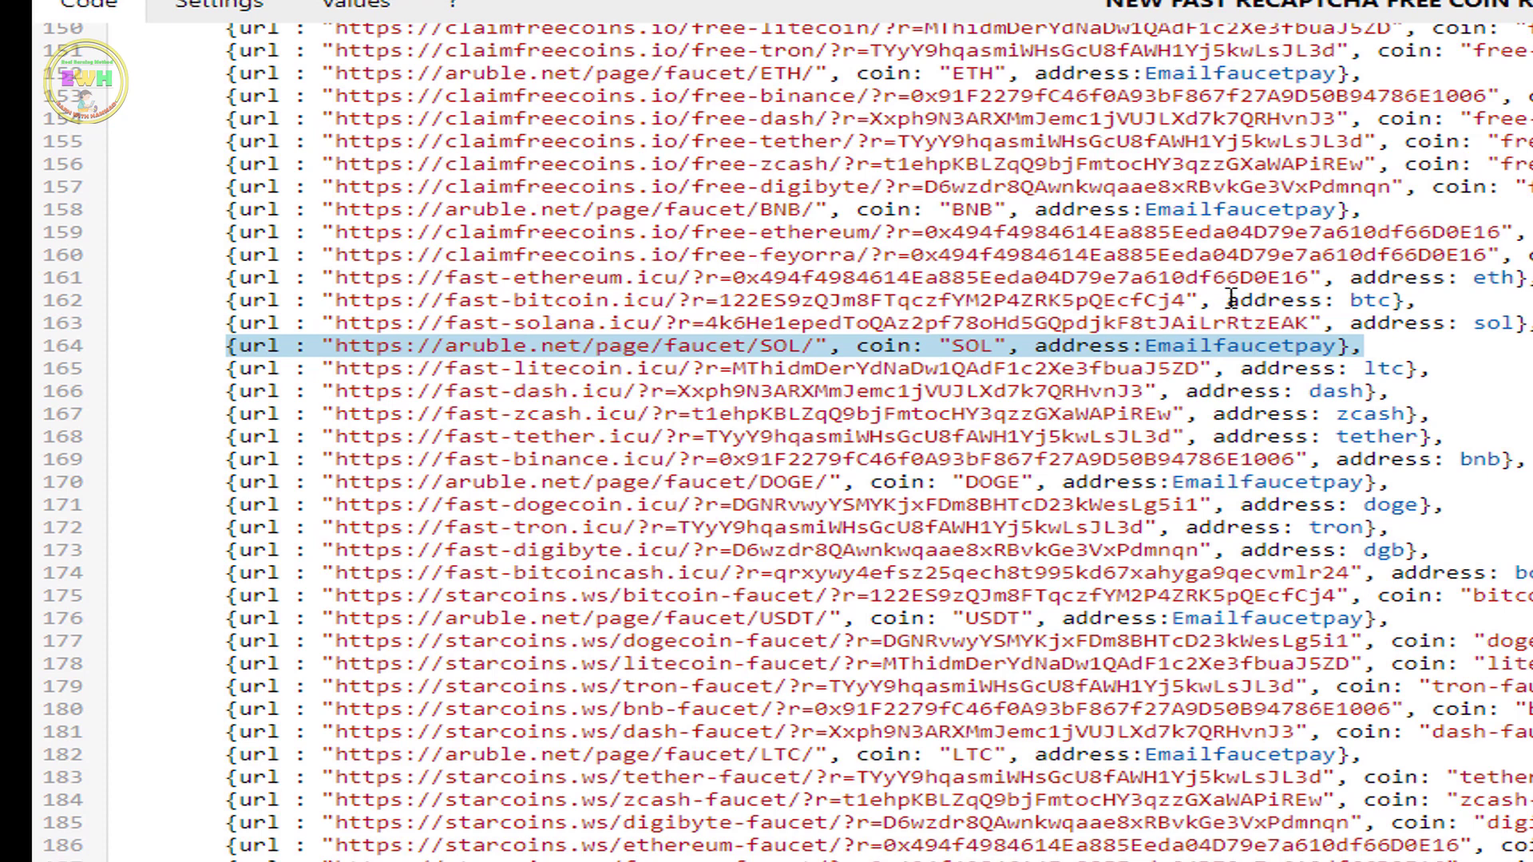
right_click(846, 351)
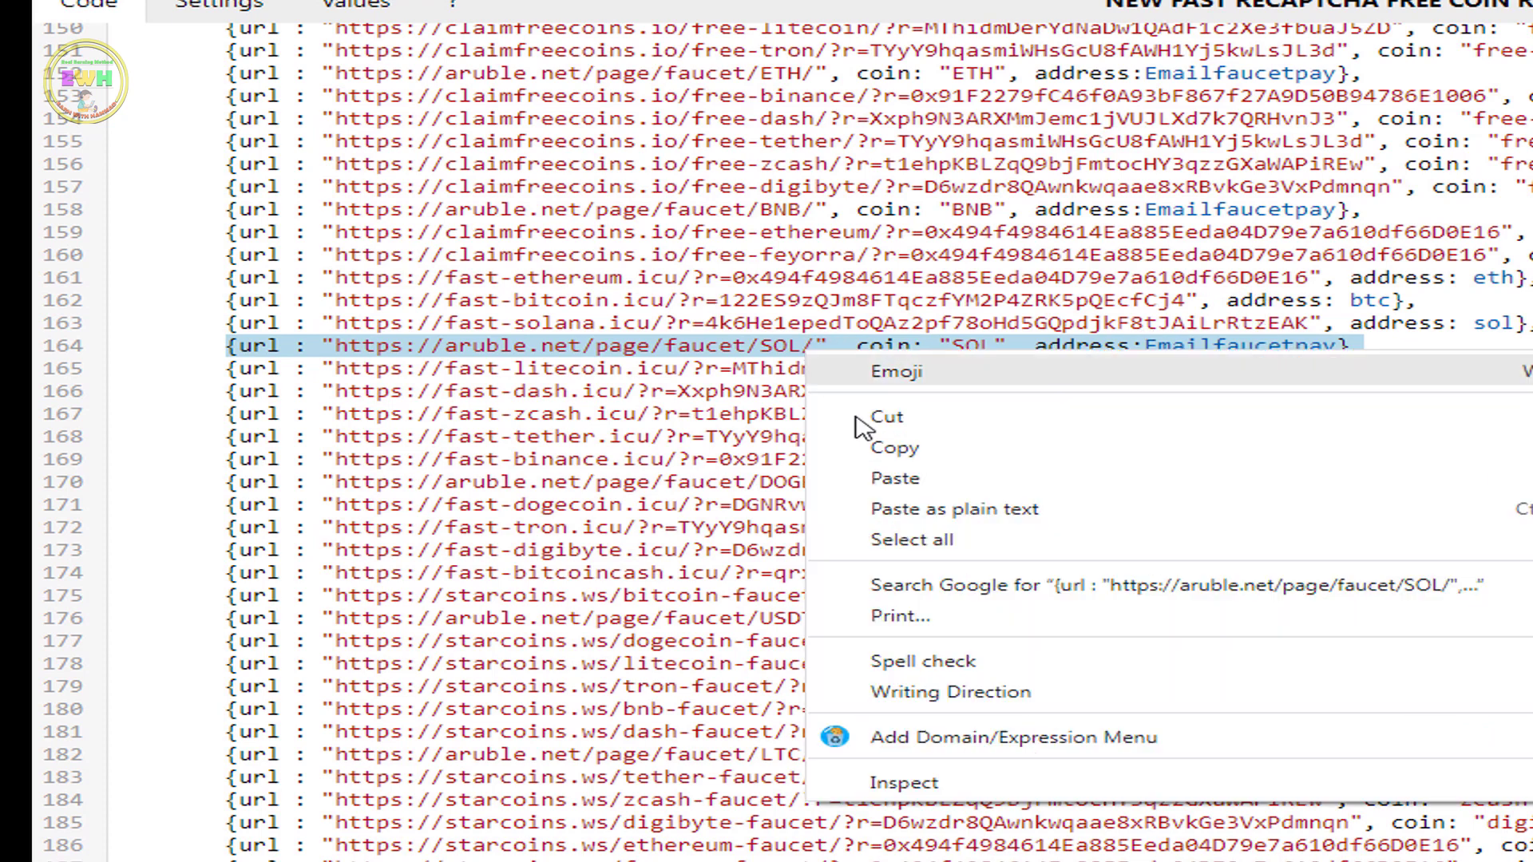
click(899, 447)
Paste the SOL entry as the search term and replace all occurrences with nothing
triple_click(362, 825)
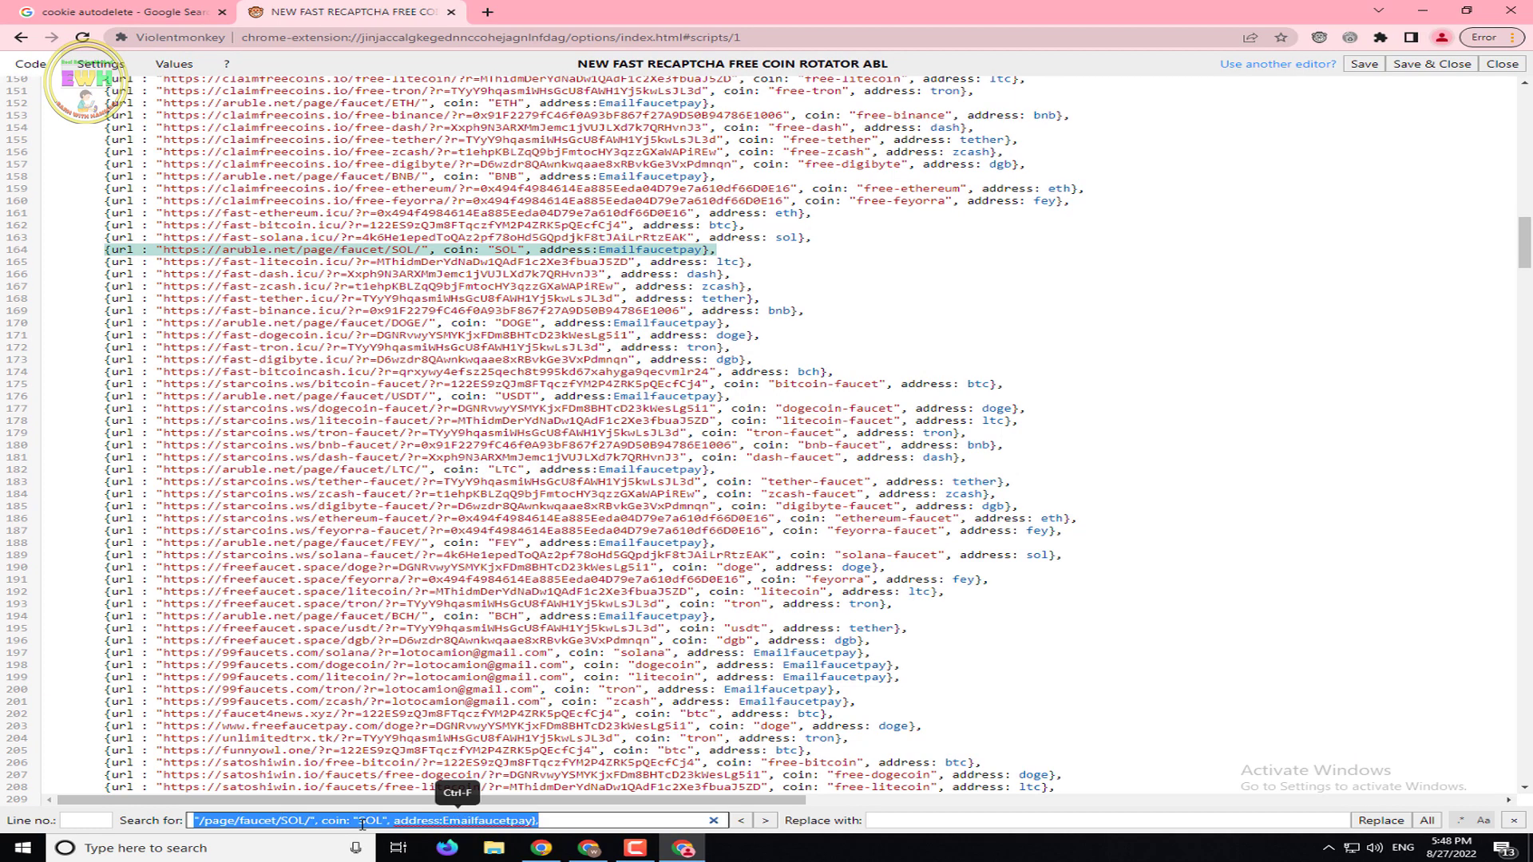
right_click(362, 825)
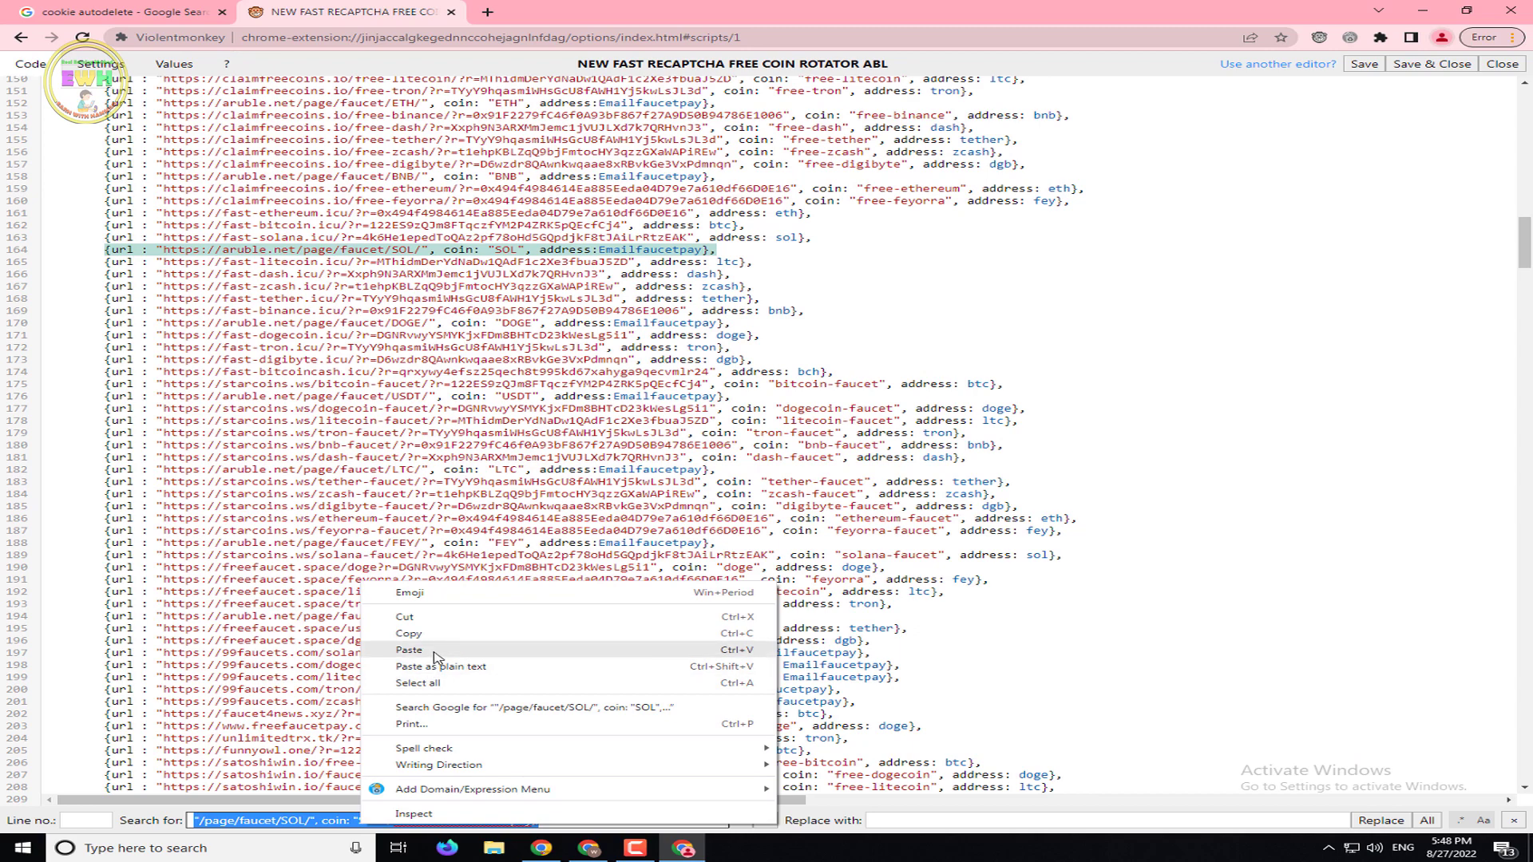
click(408, 650)
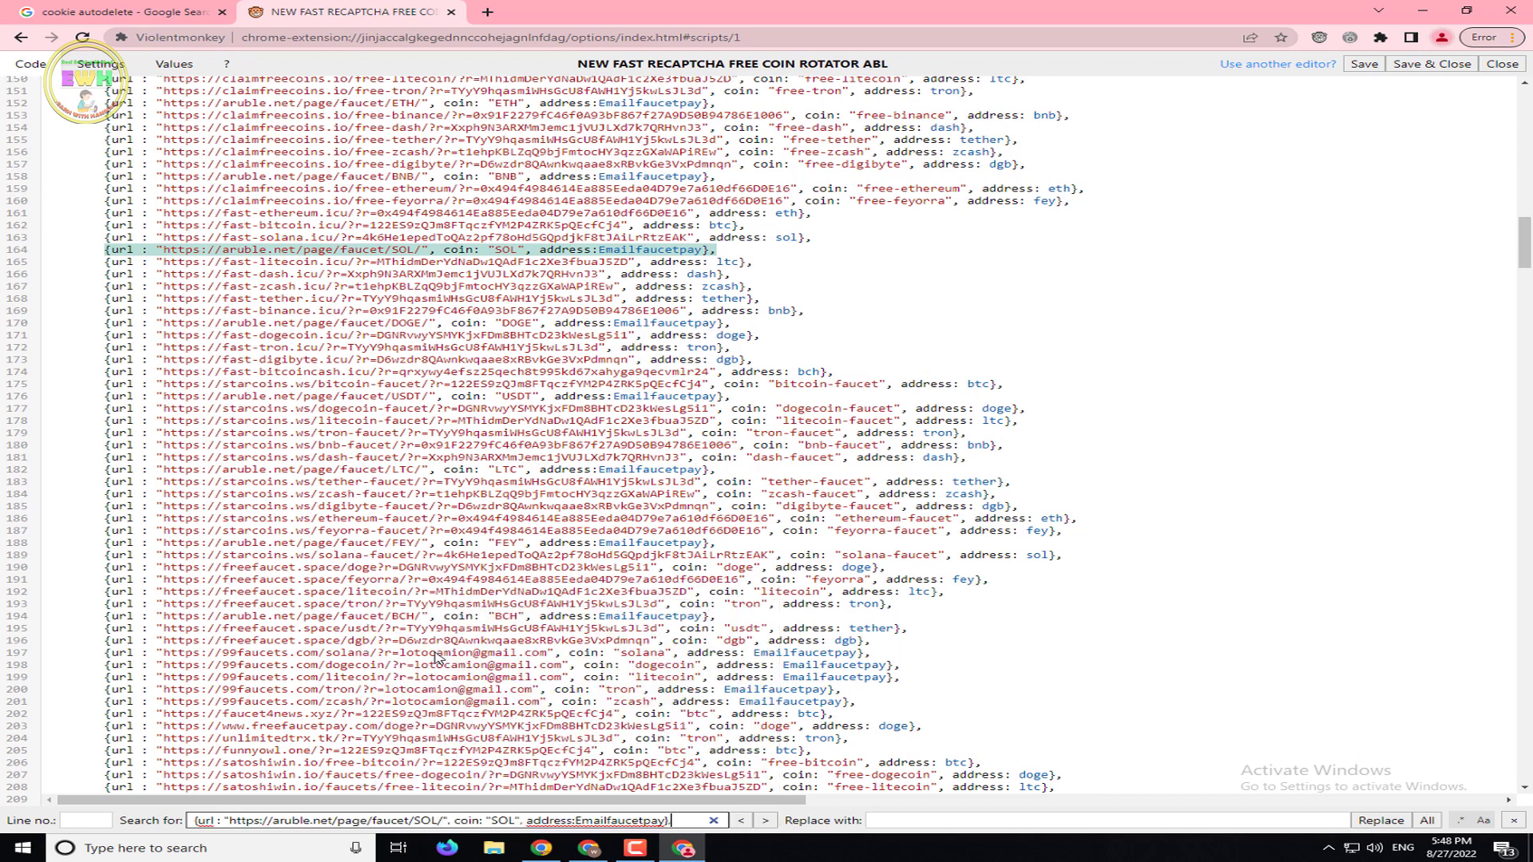
click(1417, 821)
scroll(1031, 603, up, 3)
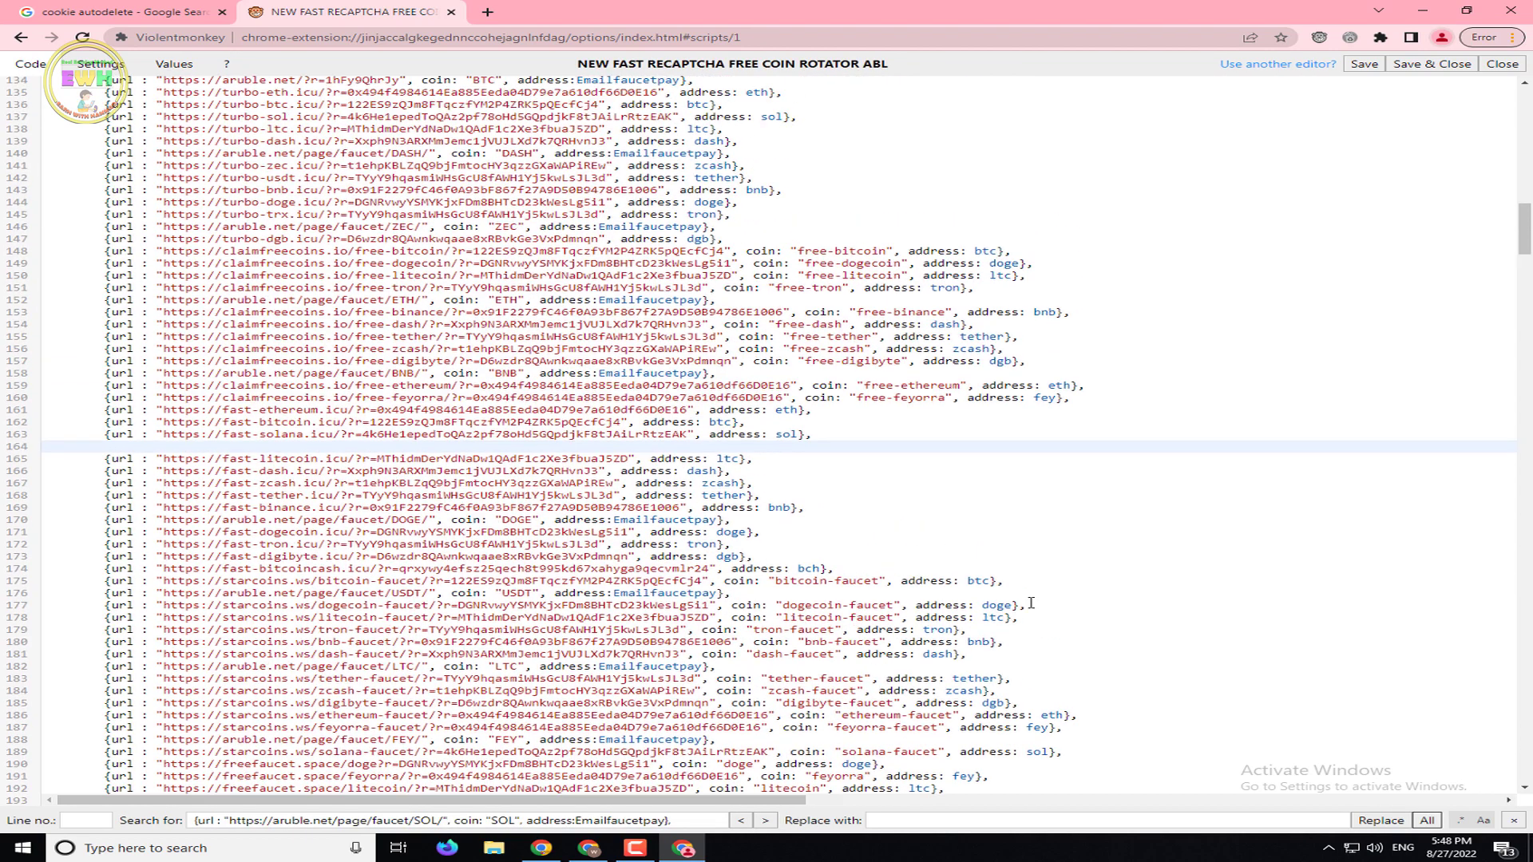
scroll(1031, 602, up, 3)
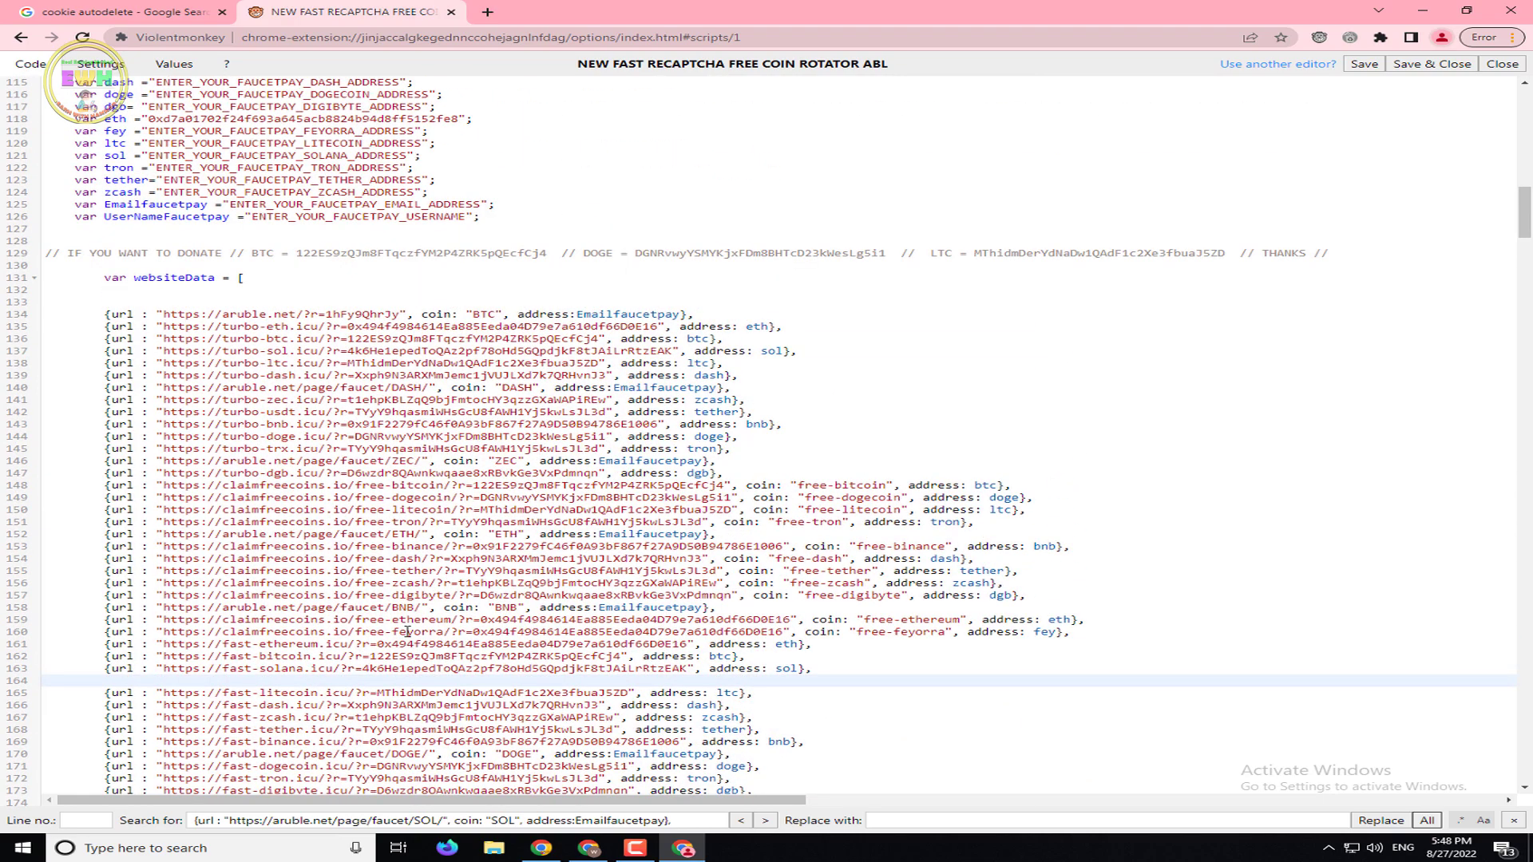
scroll(407, 631, down, 6)
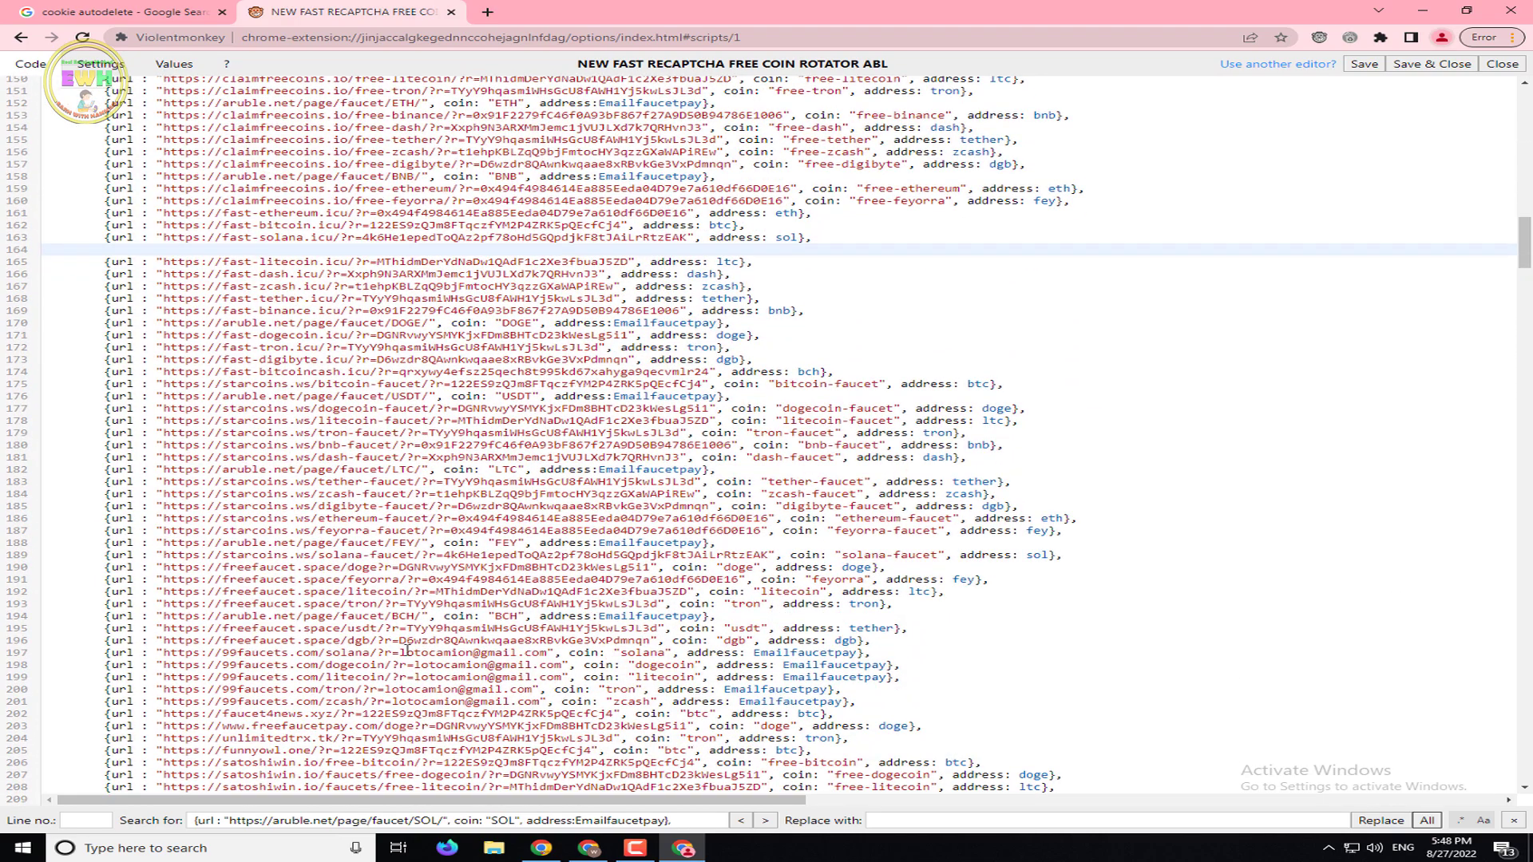
Remove the aruble.net DOGE entry on line 170 and the USDT entry on line 176
drag(767, 329, 105, 325)
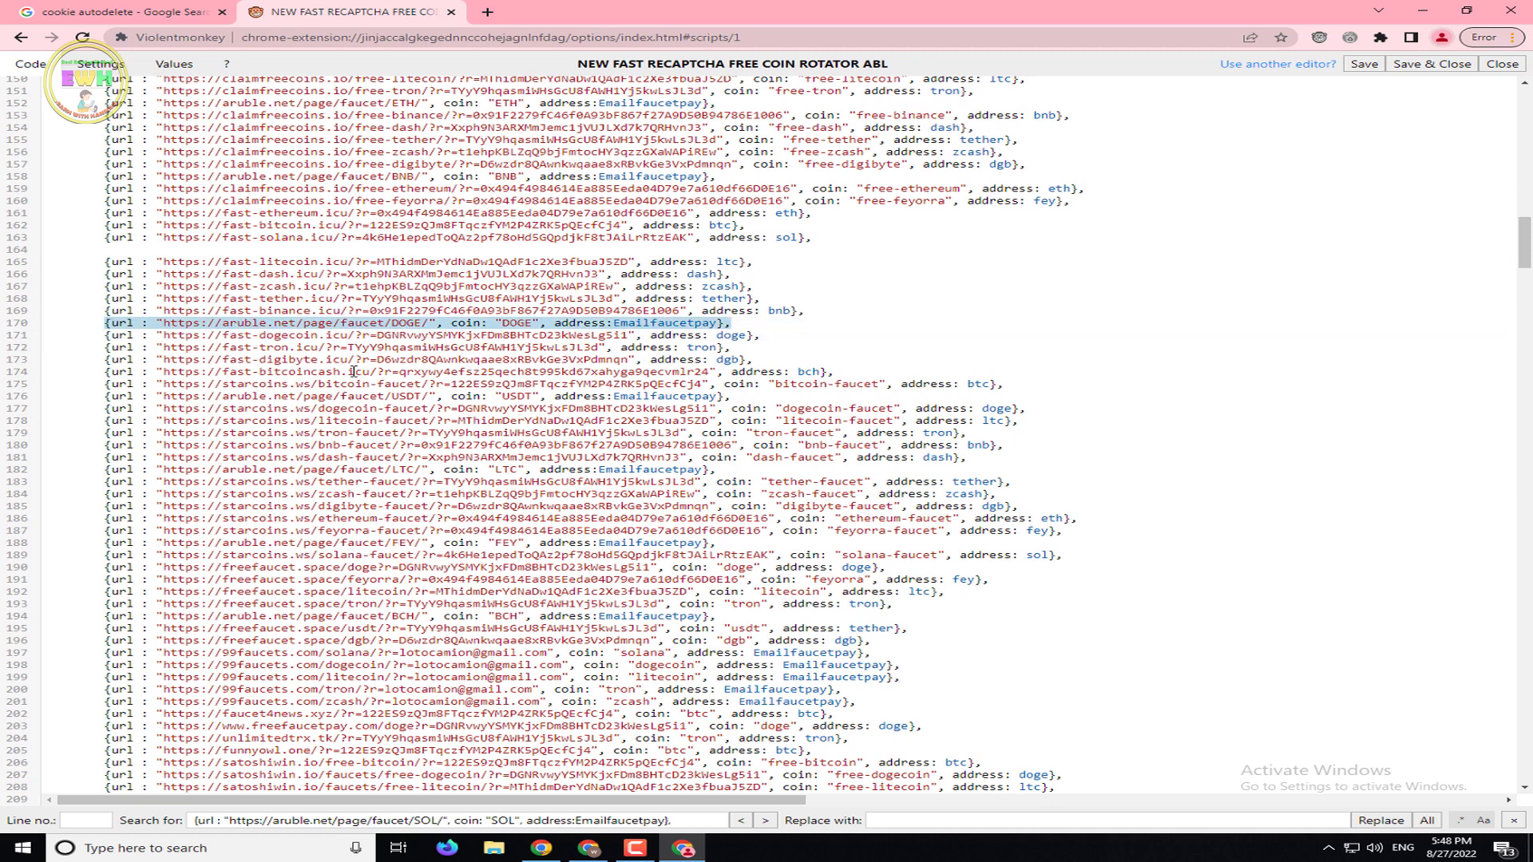
key(ctrl+x)
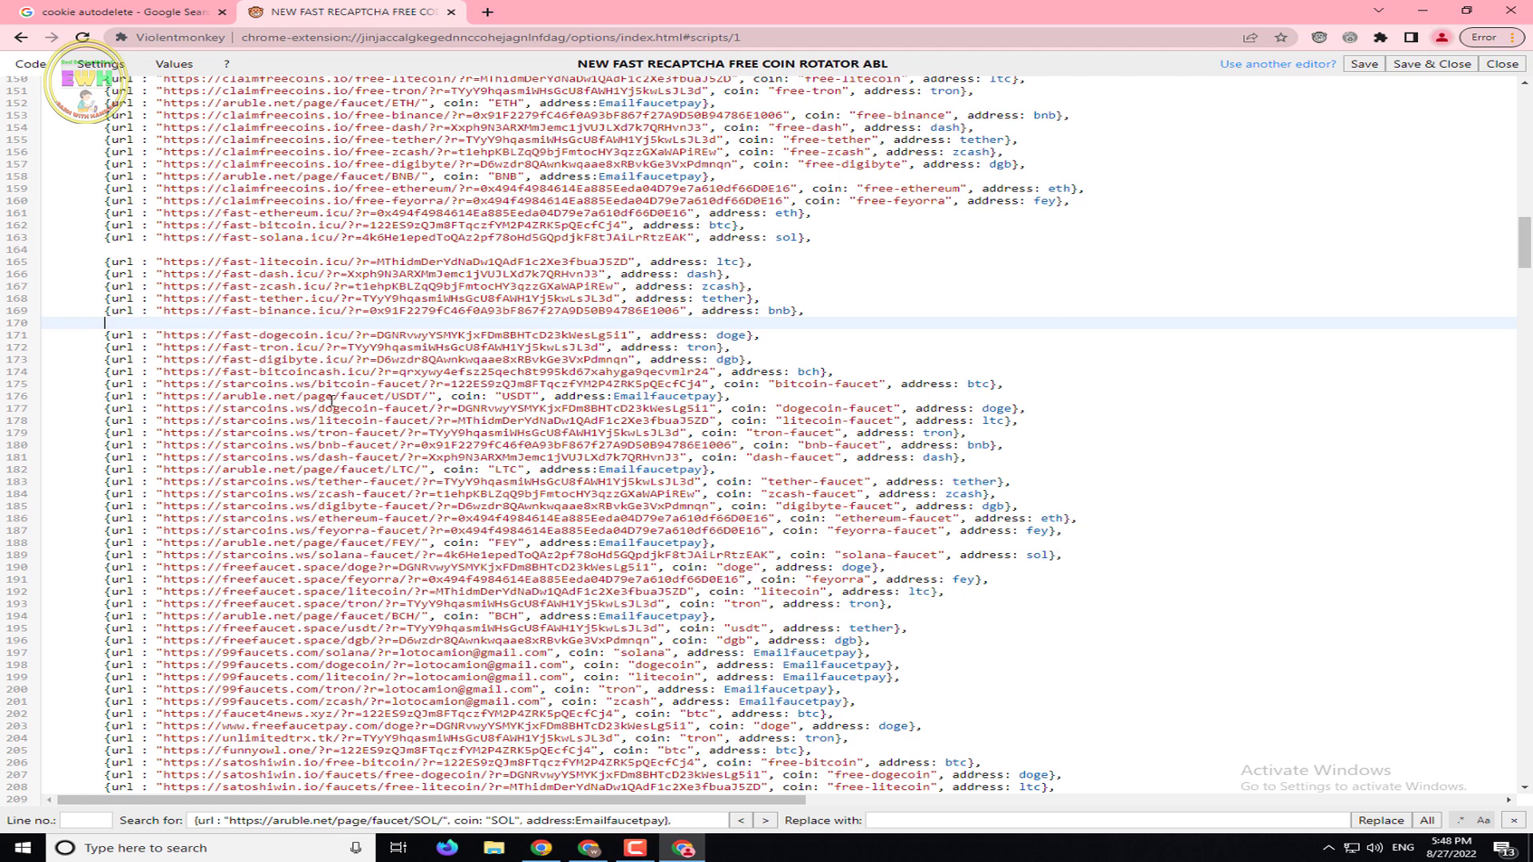
drag(223, 397, 296, 397)
drag(759, 397, 103, 397)
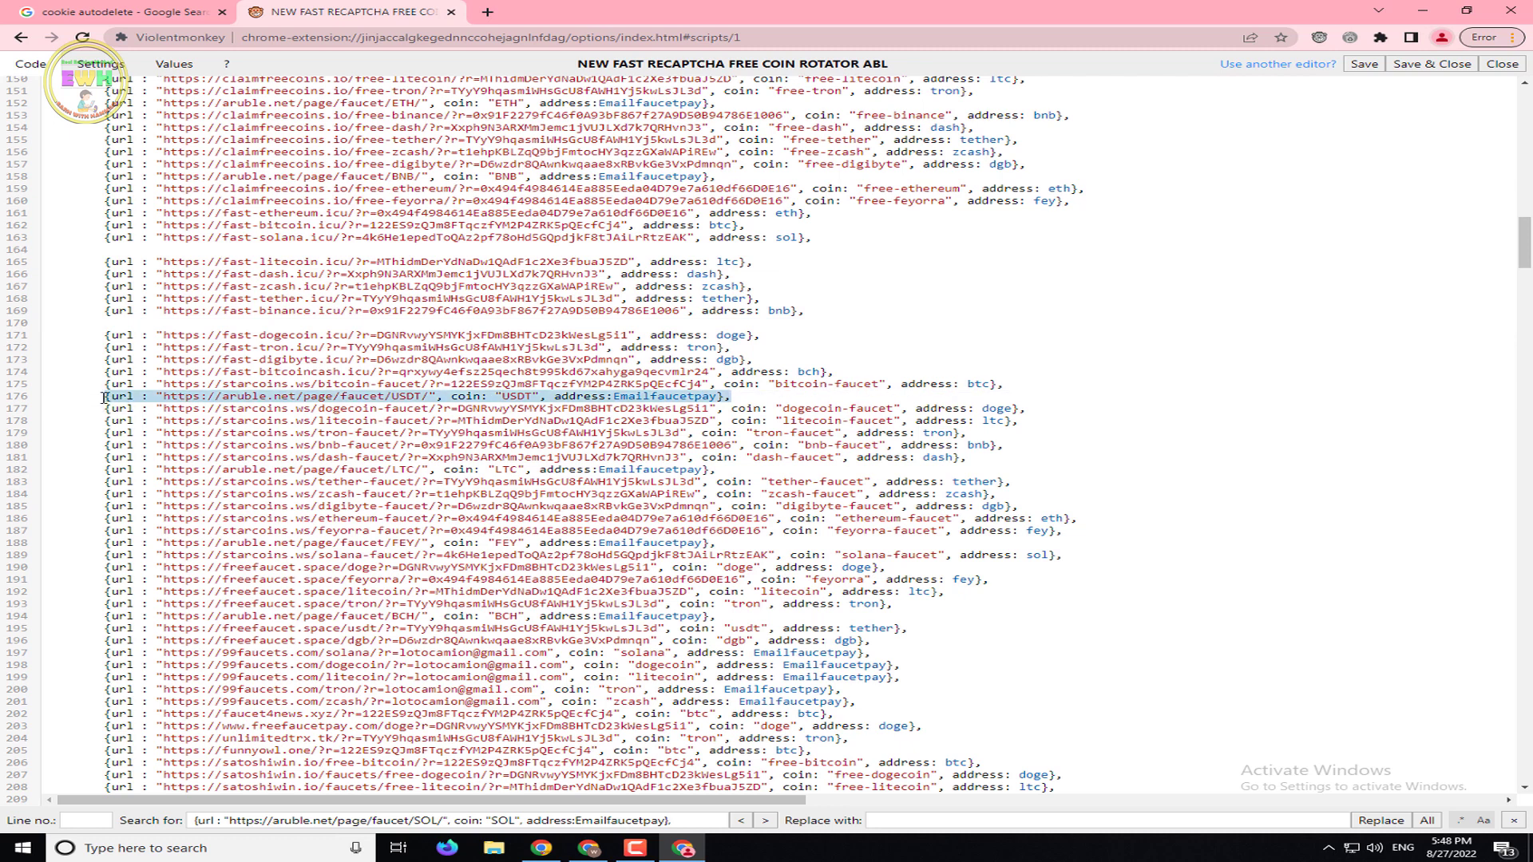
key(Delete)
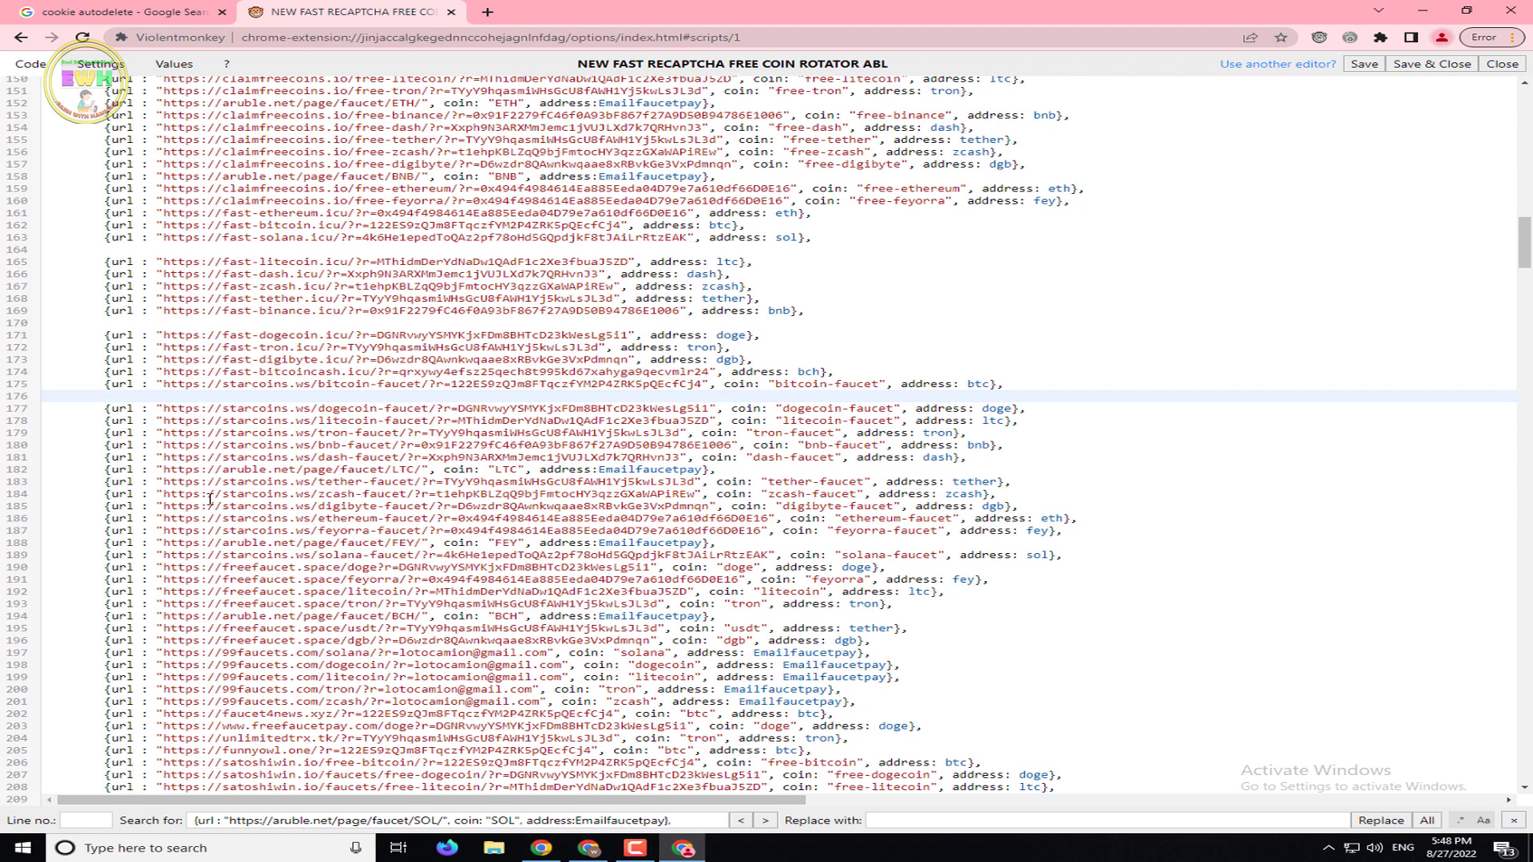
scroll(265, 548, down, 4)
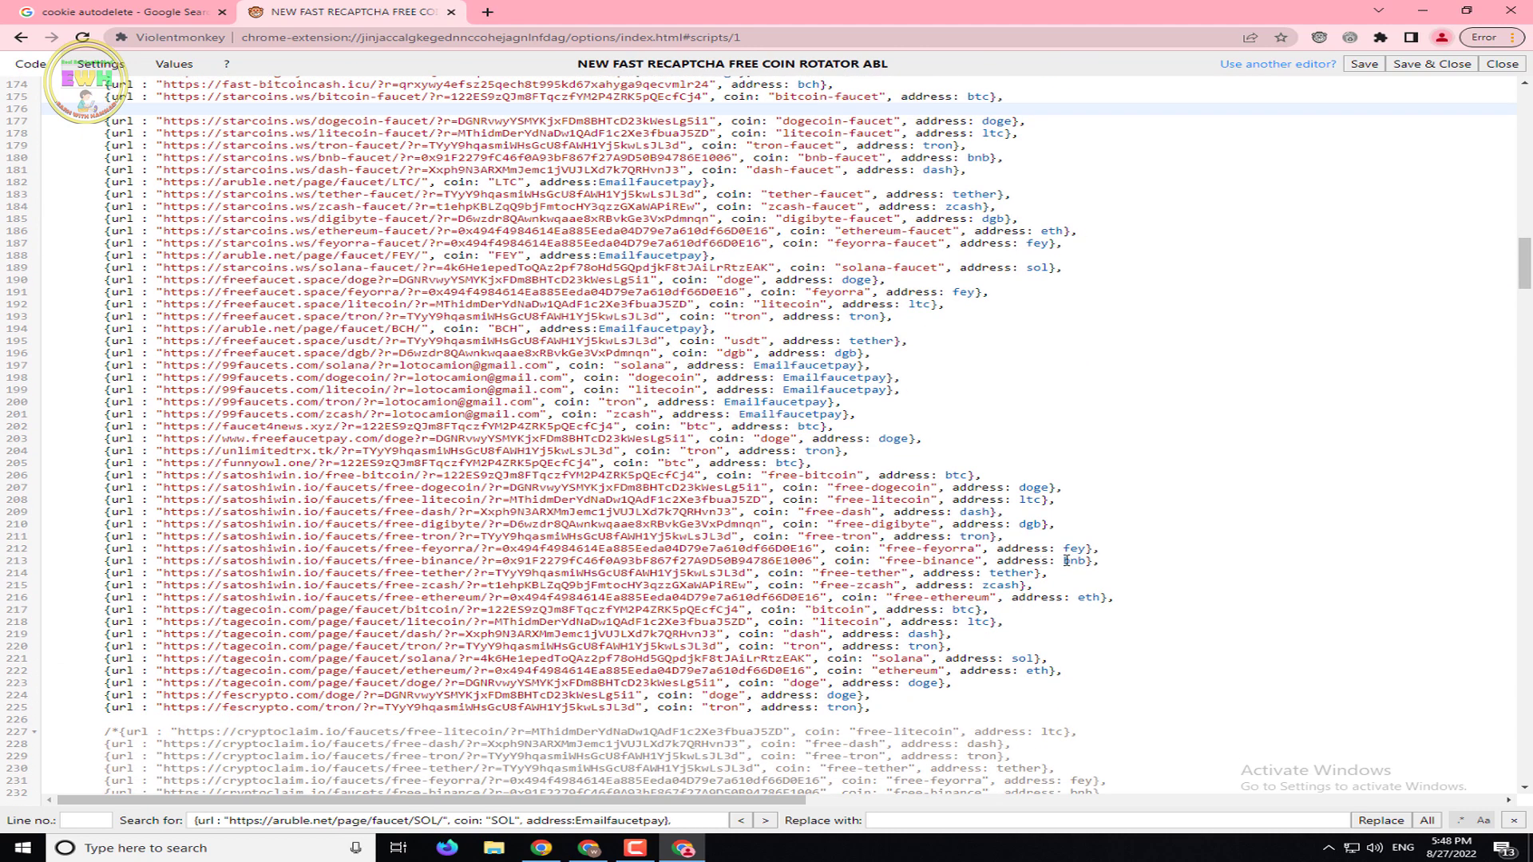
drag(1523, 287, 1521, 48)
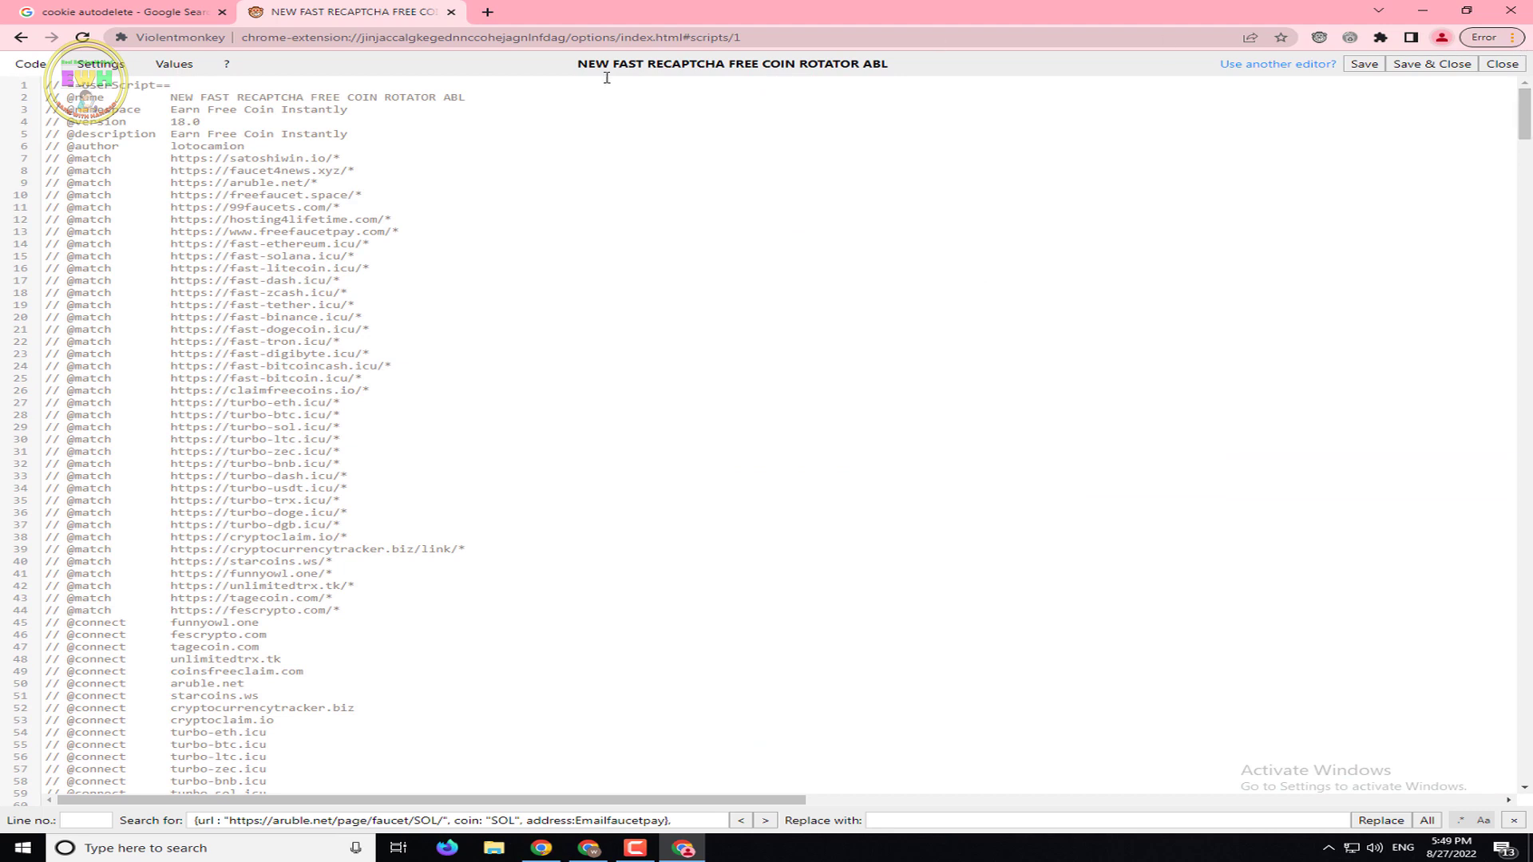
click(336, 182)
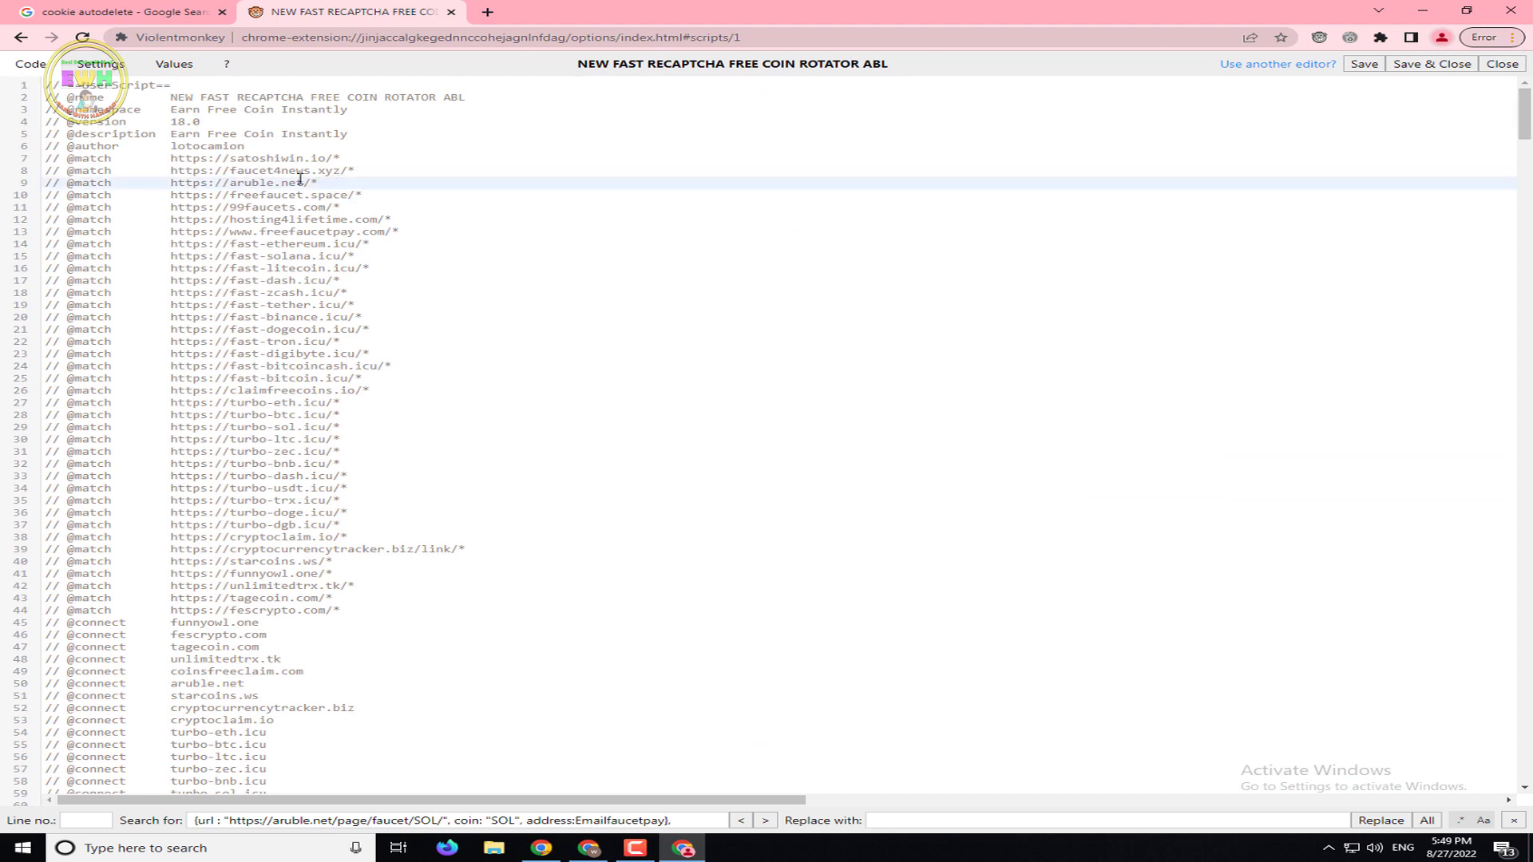
shift+click(48, 183)
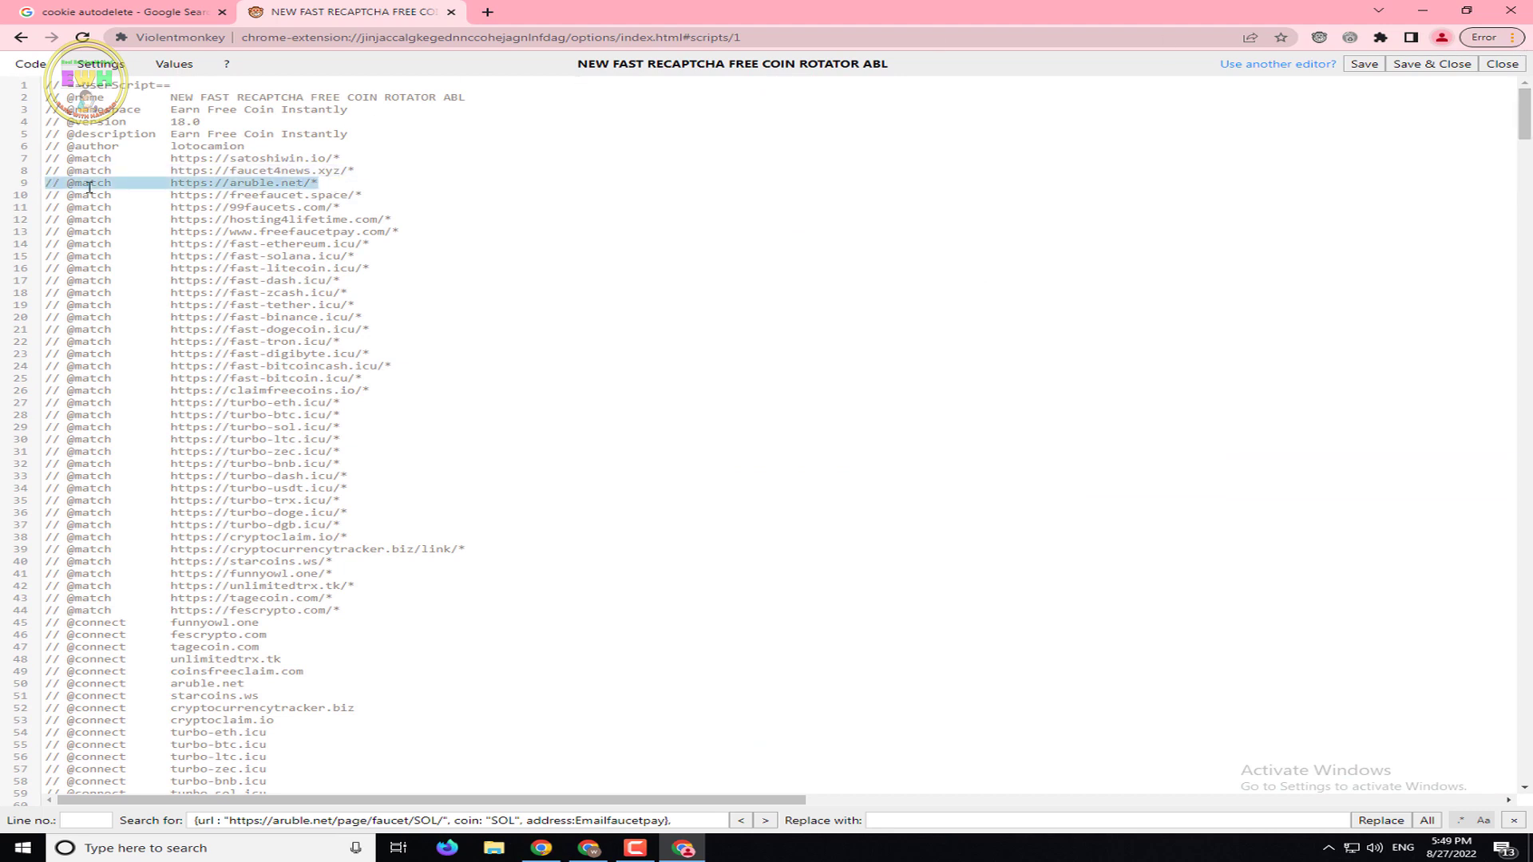
key(BackSpace)
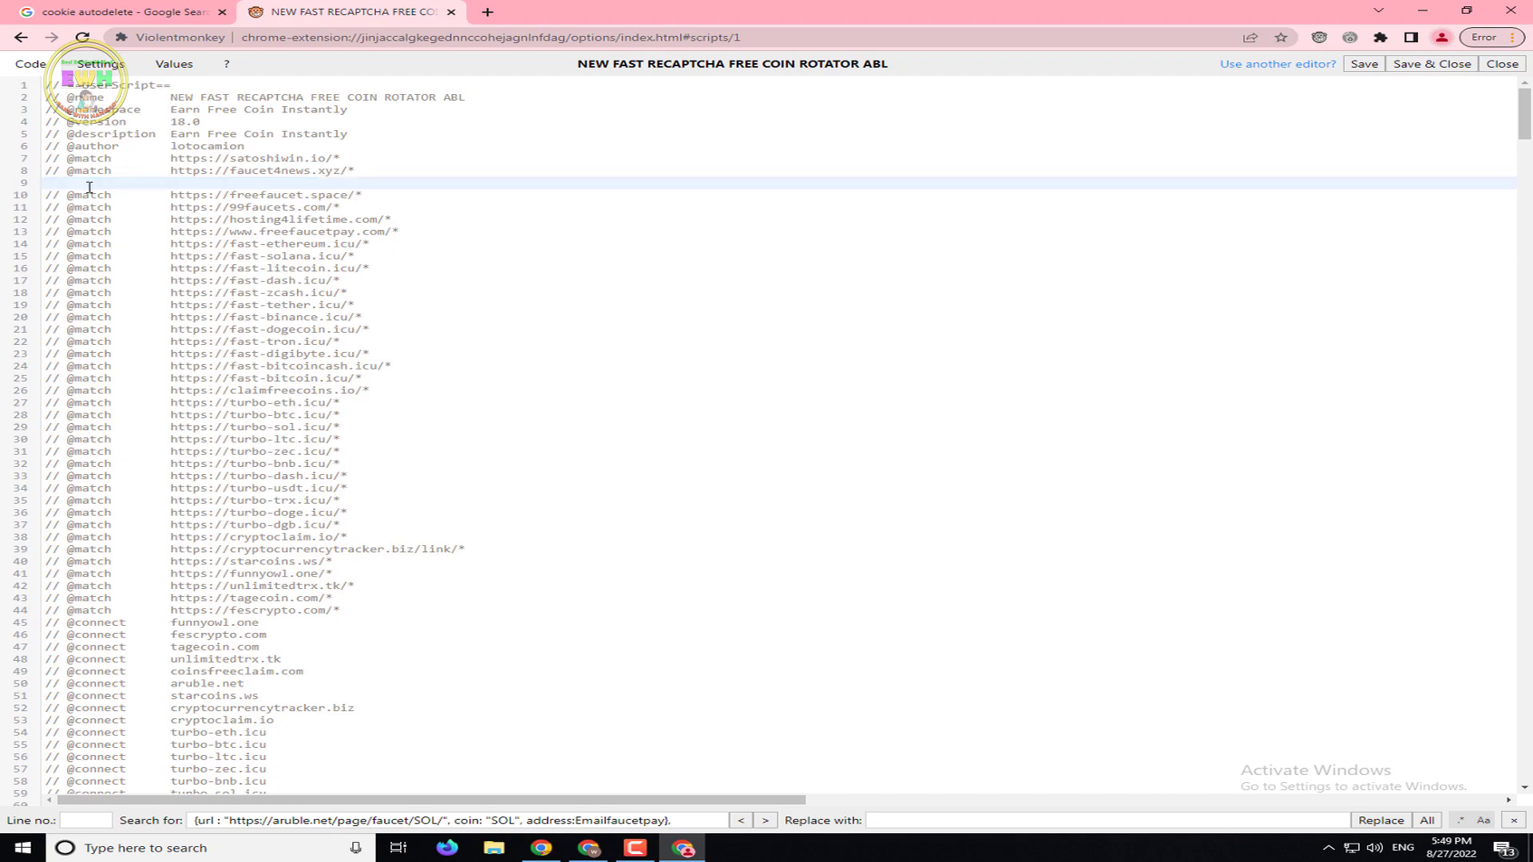
scroll(1511, 297, down, 4)
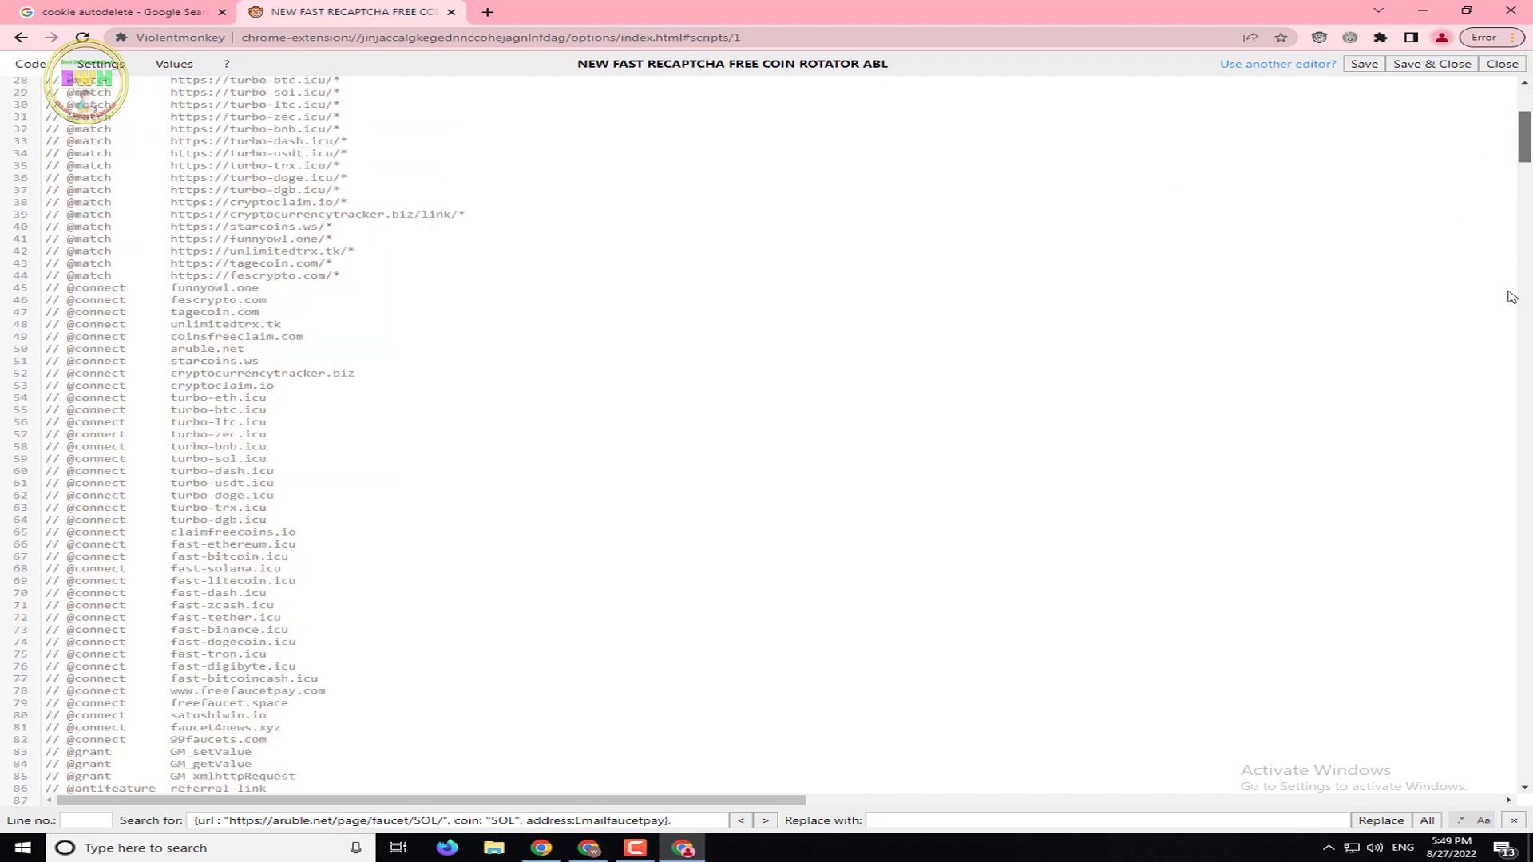
scroll(1511, 297, down, 20)
scroll(766, 440, down, 20)
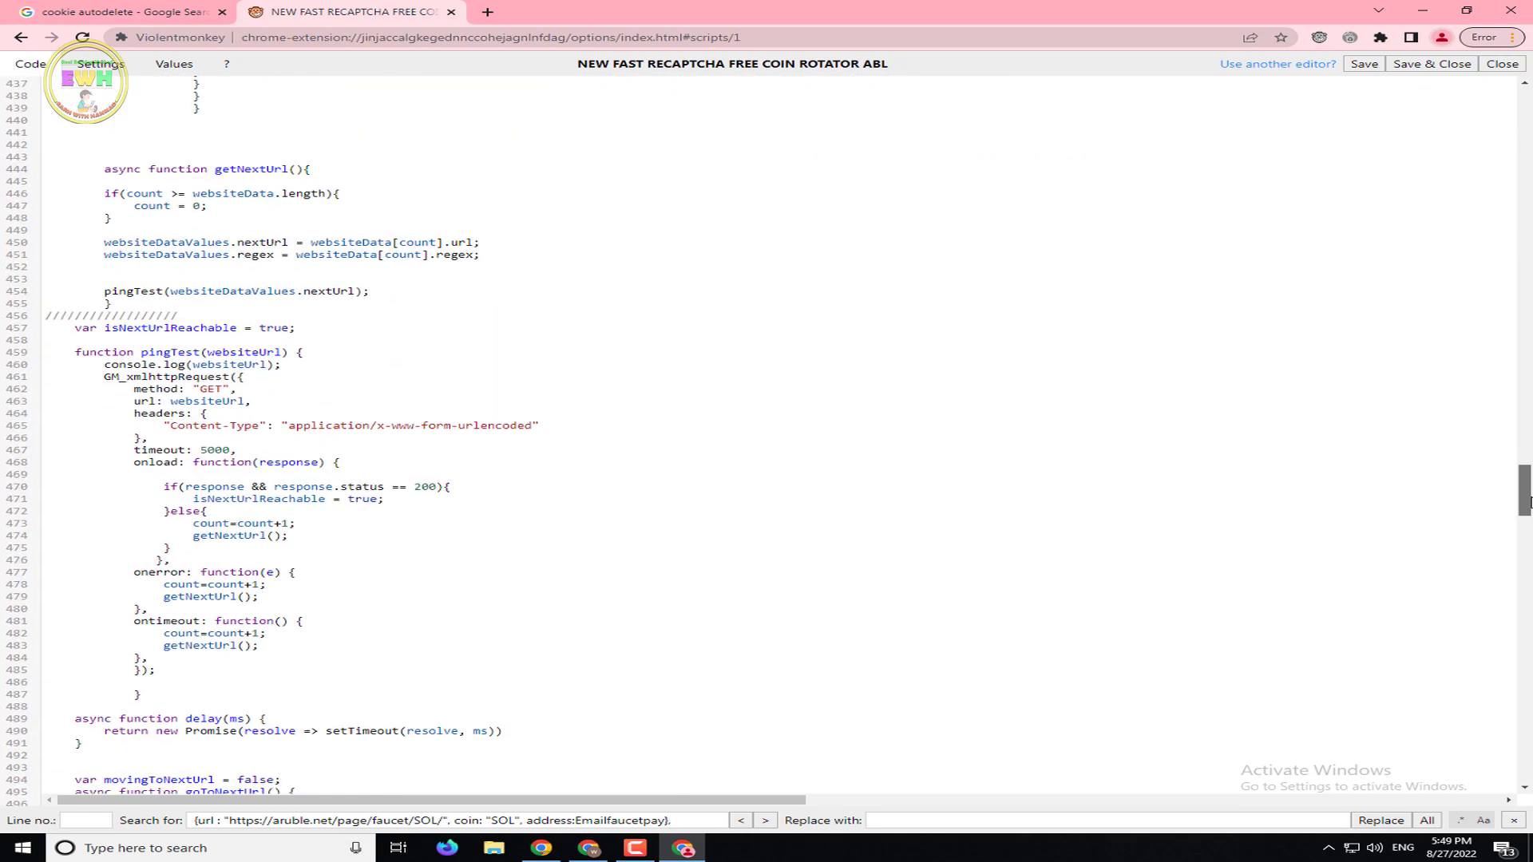
scroll(767, 440, up, 10)
scroll(767, 440, down, 20)
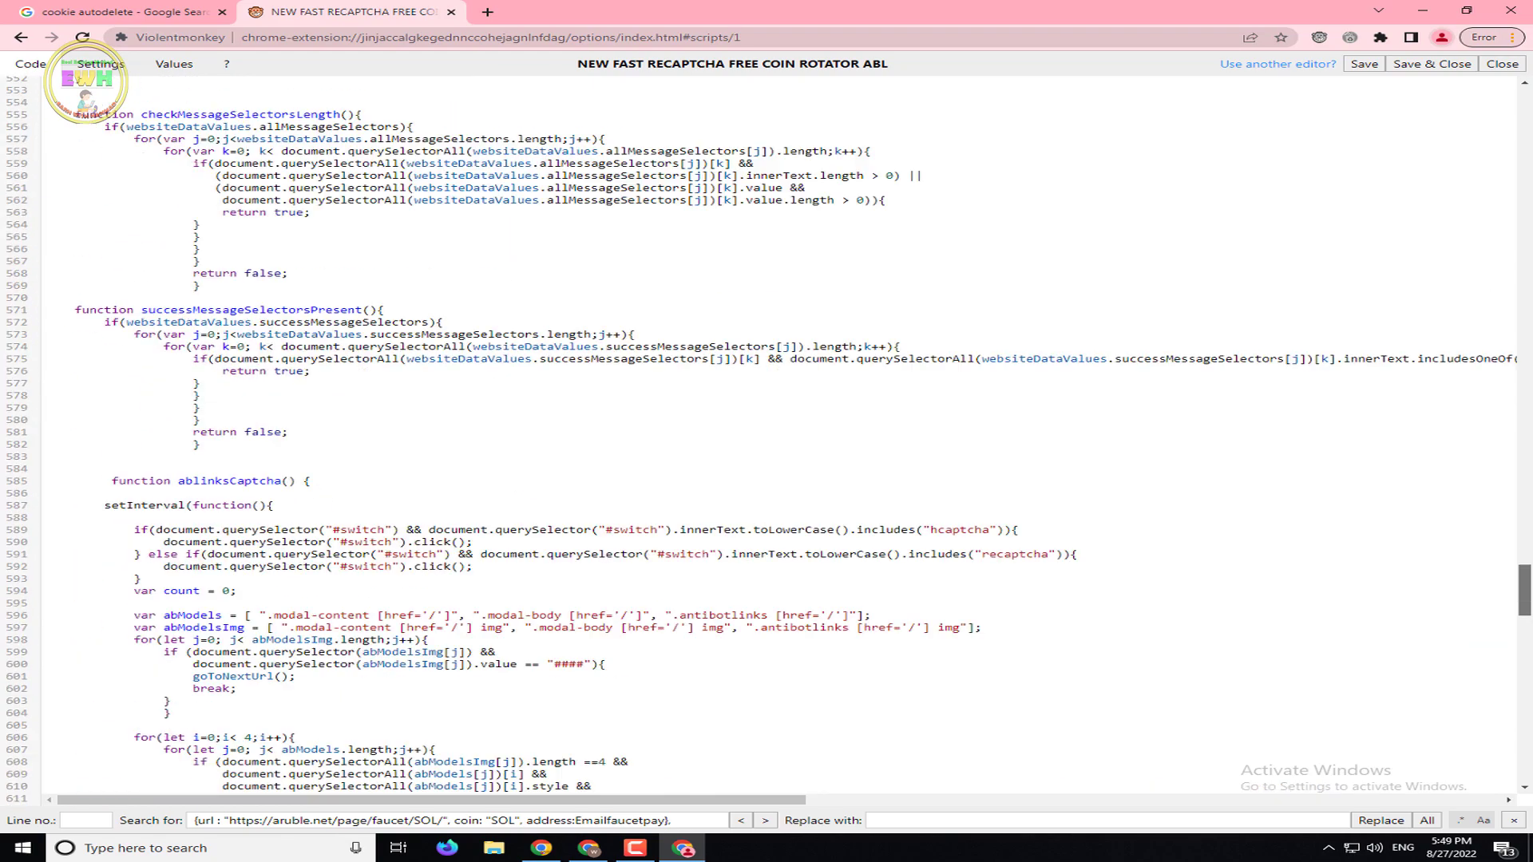
scroll(1444, 314, up, 20)
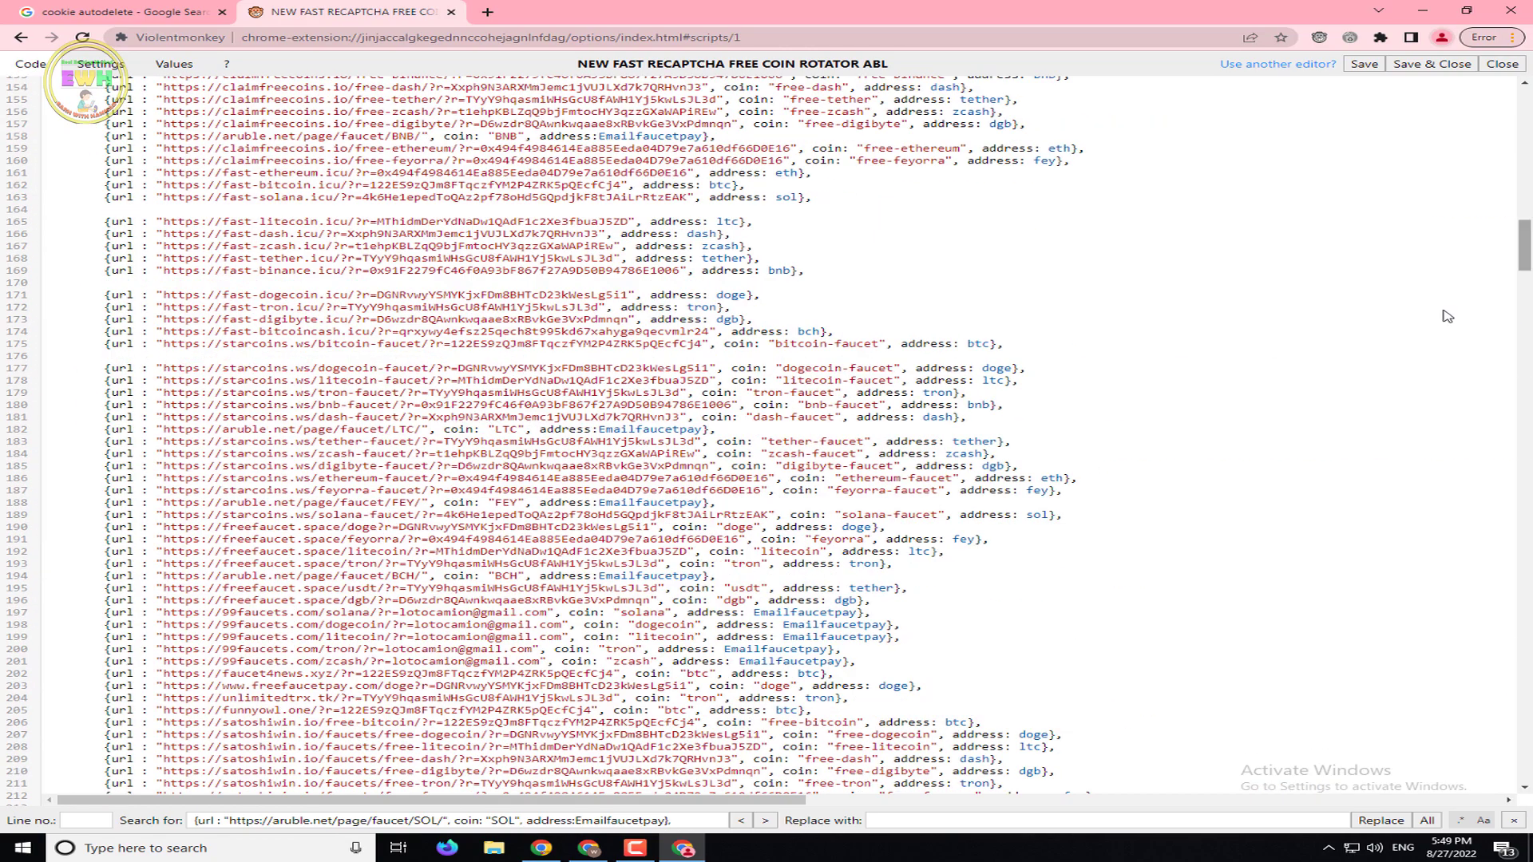
Edit the editor's search term so it finds the aruble.net entries
drag(548, 840, 334, 825)
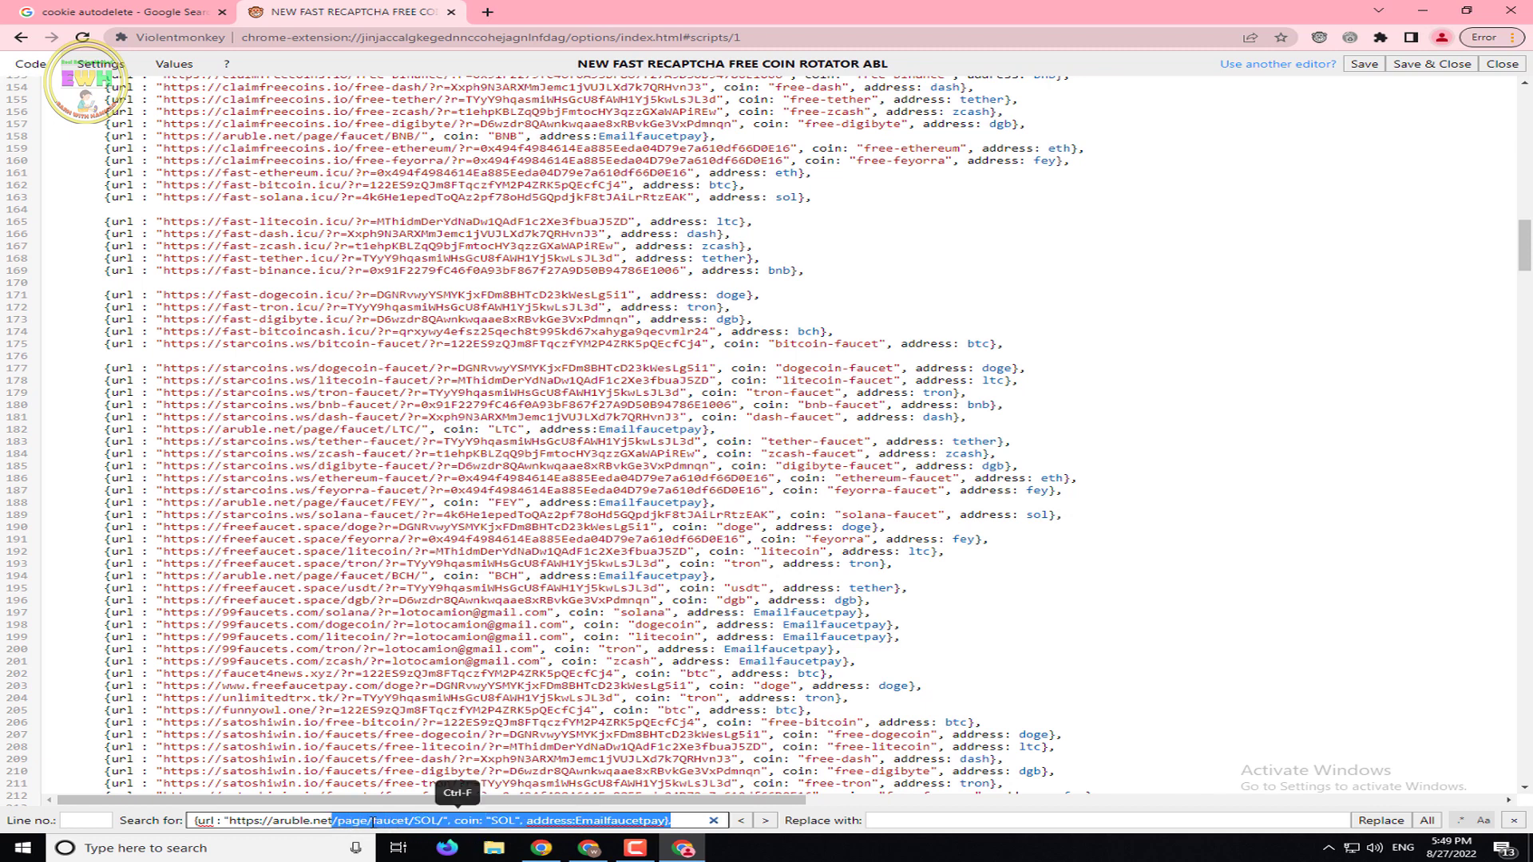
key(BackSpace)
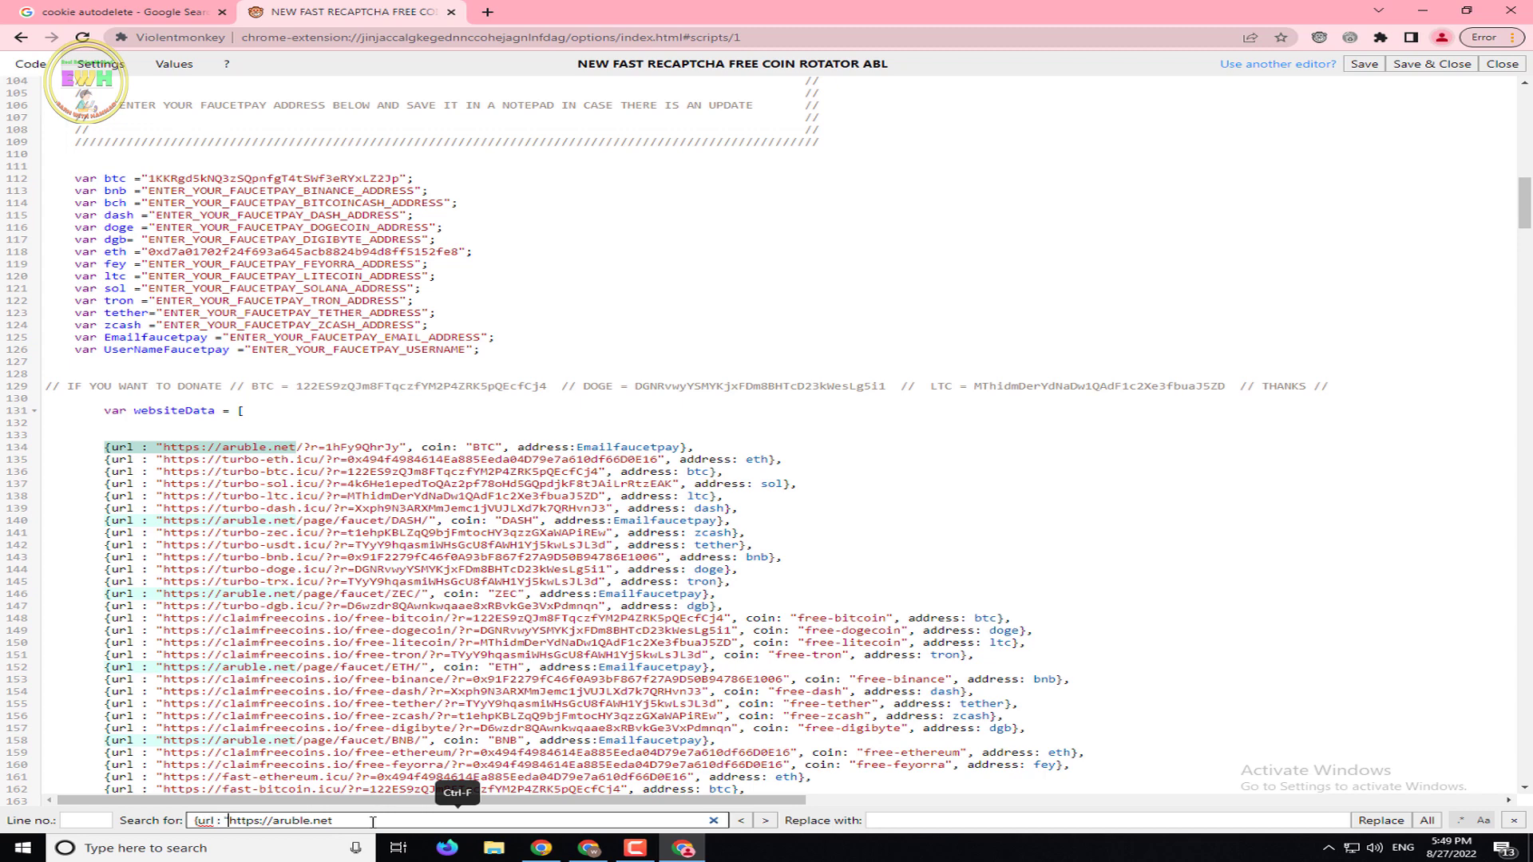
key(Home)
key(Delete)
key(Delete)
key(Delete)
key(Delete)
key(Delete)
key(Delete)
key(Delete)
key(Delete)
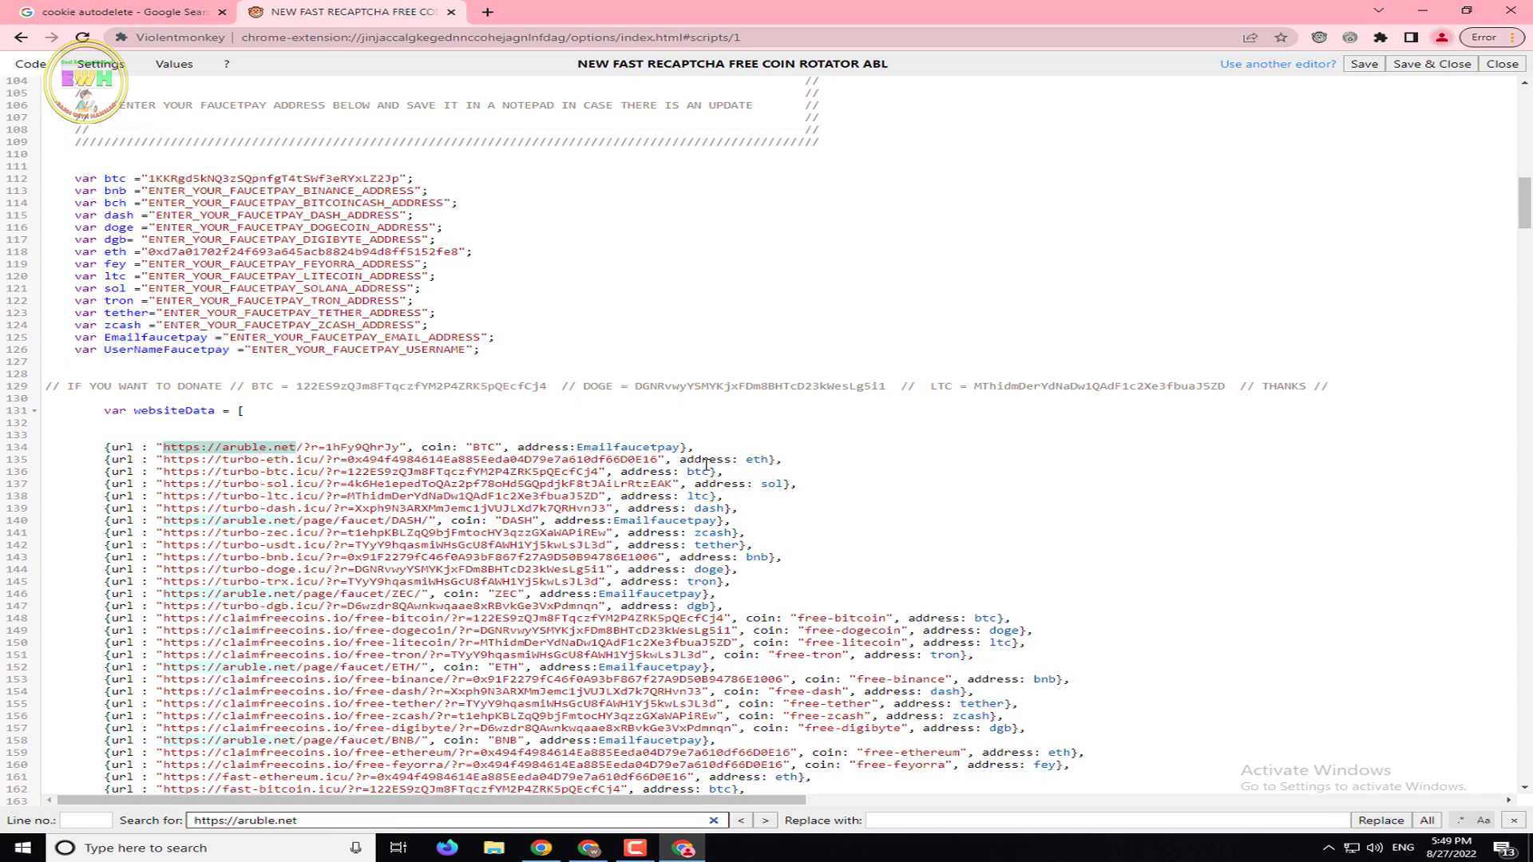
Delete the aruble.net BTC, DASH, ETH and BNB entries on lines 134, 140, 152 and 158
drag(694, 447, 99, 452)
key(BackSpace)
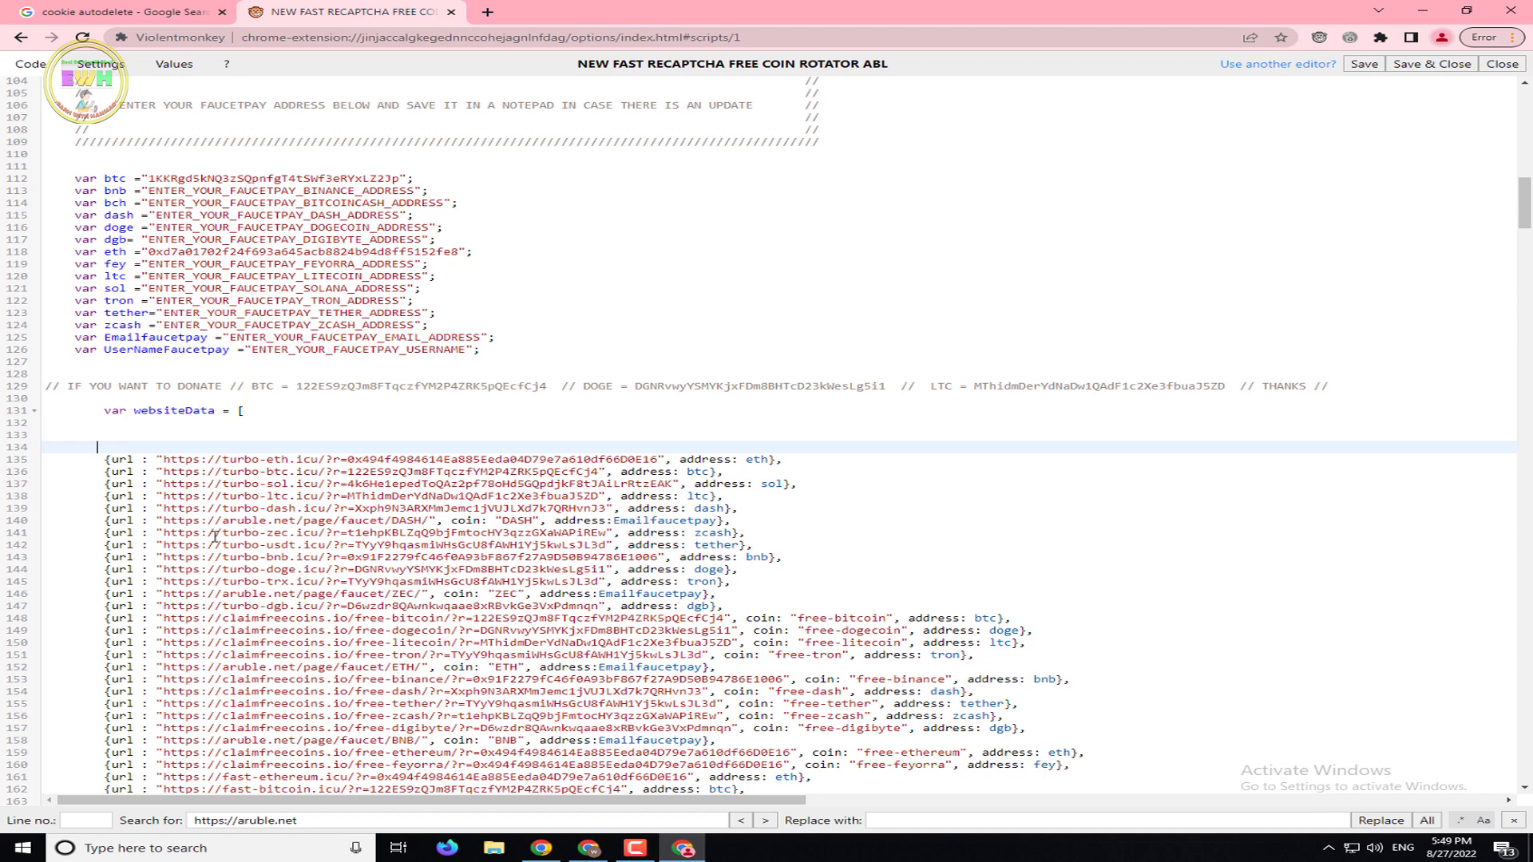
drag(760, 523, 107, 523)
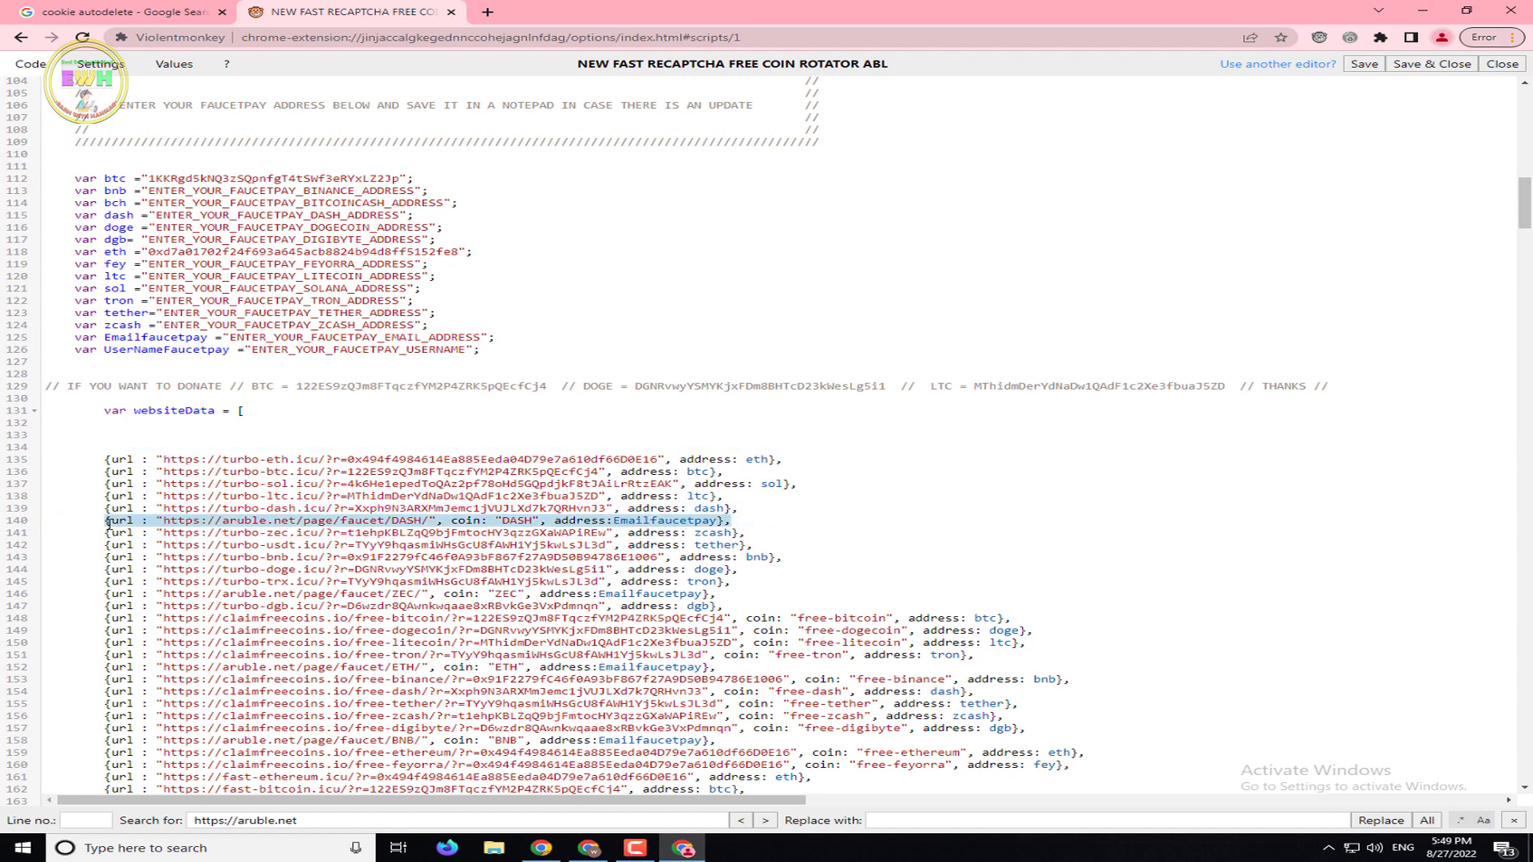
key(BackSpace)
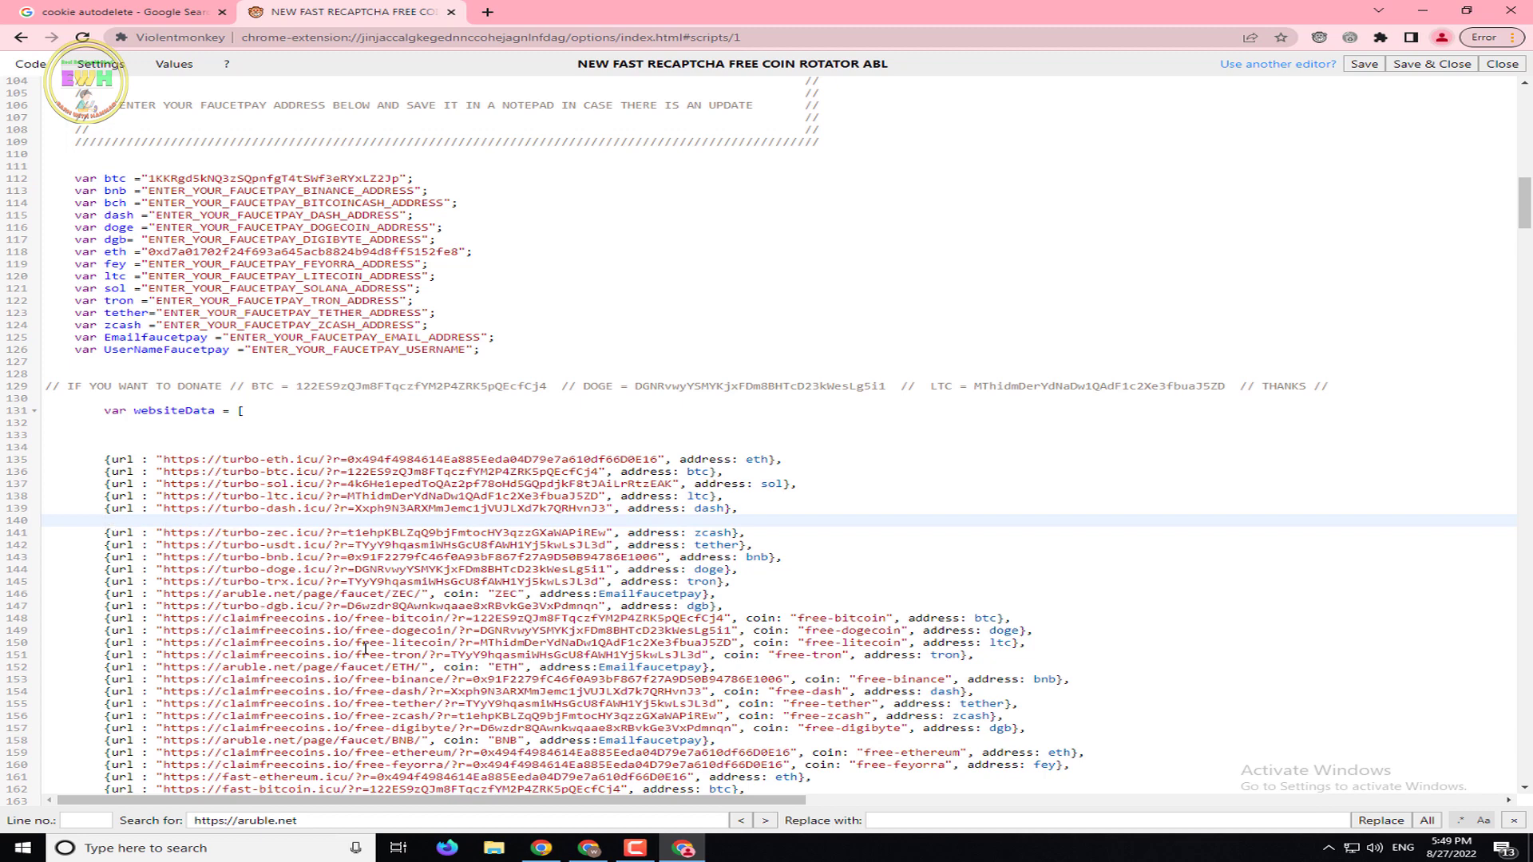
scroll(364, 649, down, 1)
drag(716, 597, 104, 601)
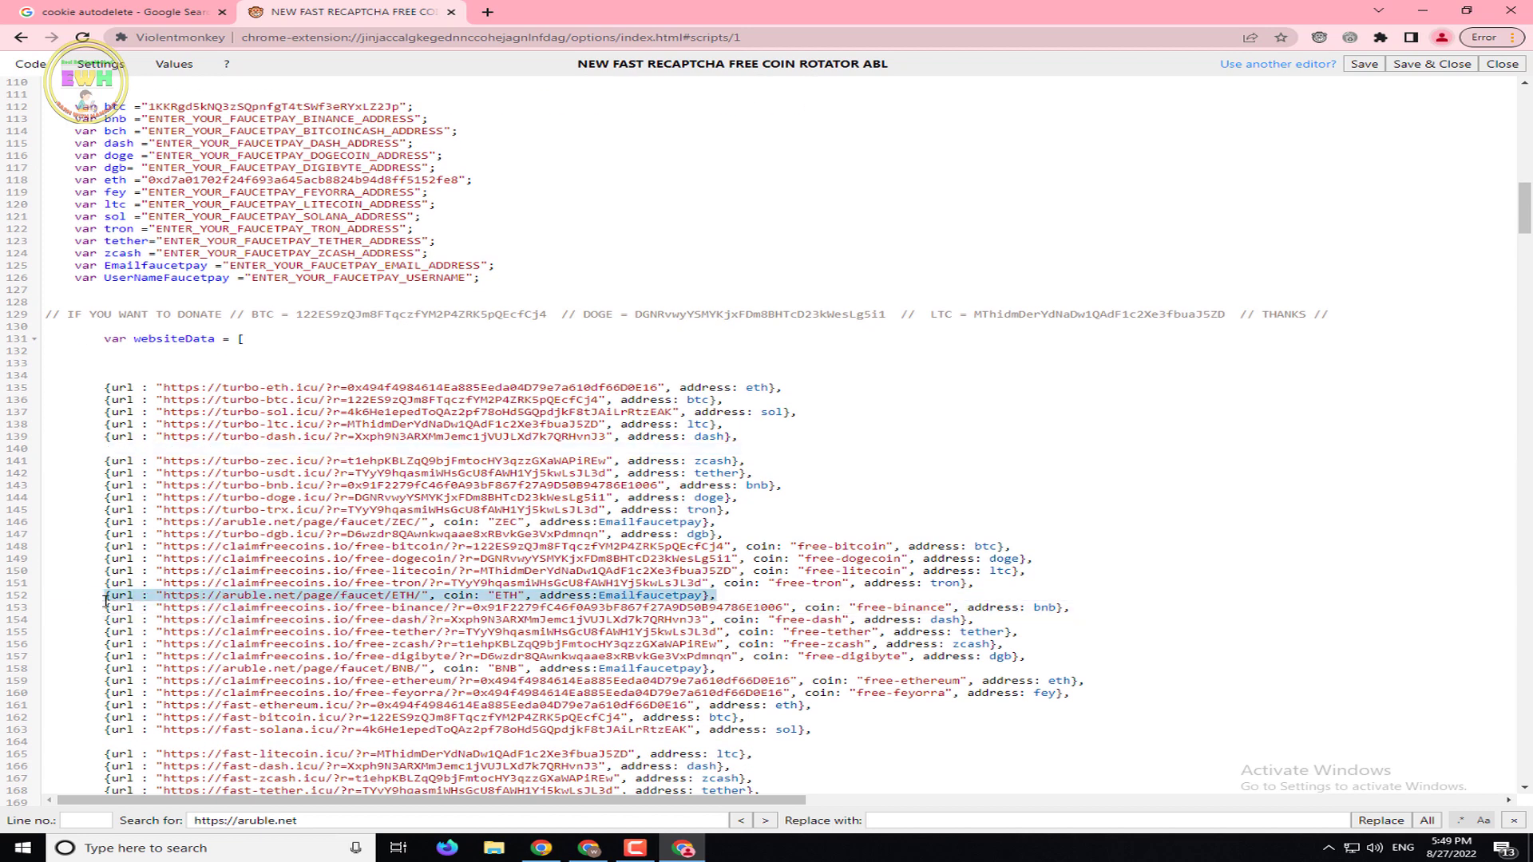
key(BackSpace)
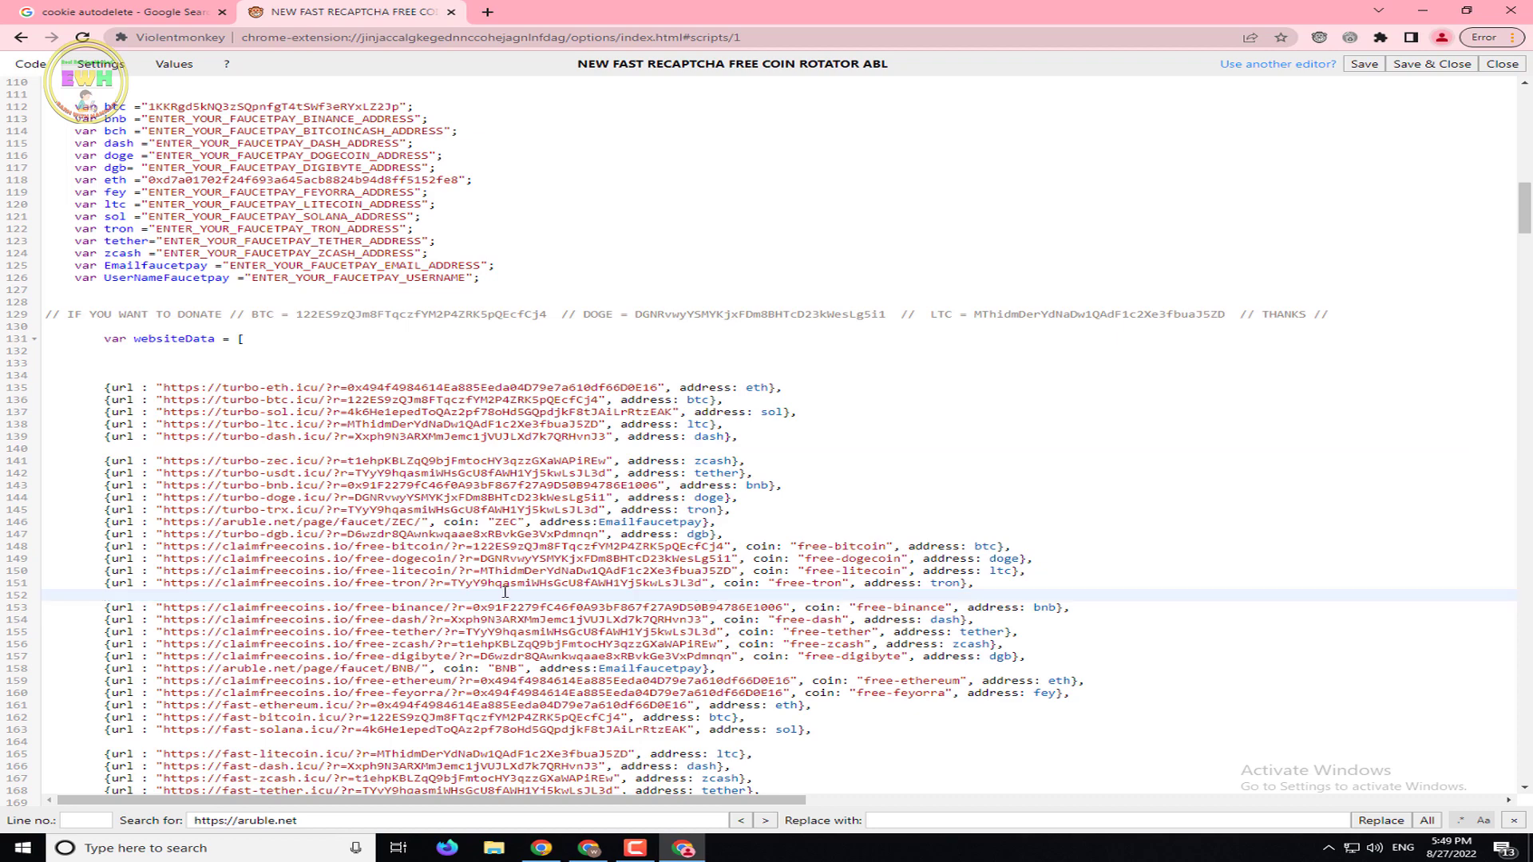
scroll(505, 591, down, 3)
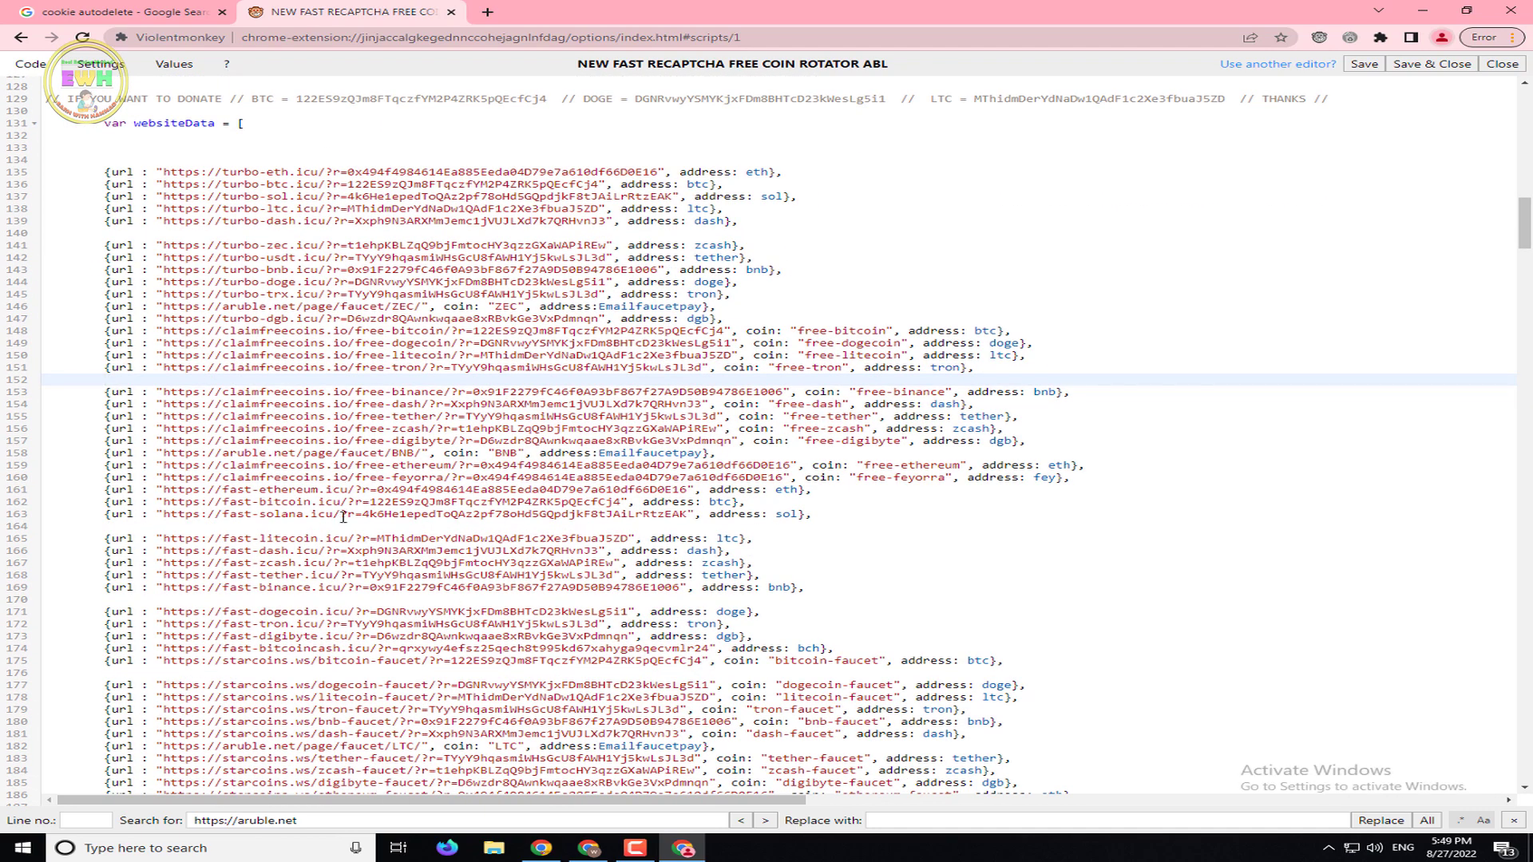
drag(752, 454, 100, 457)
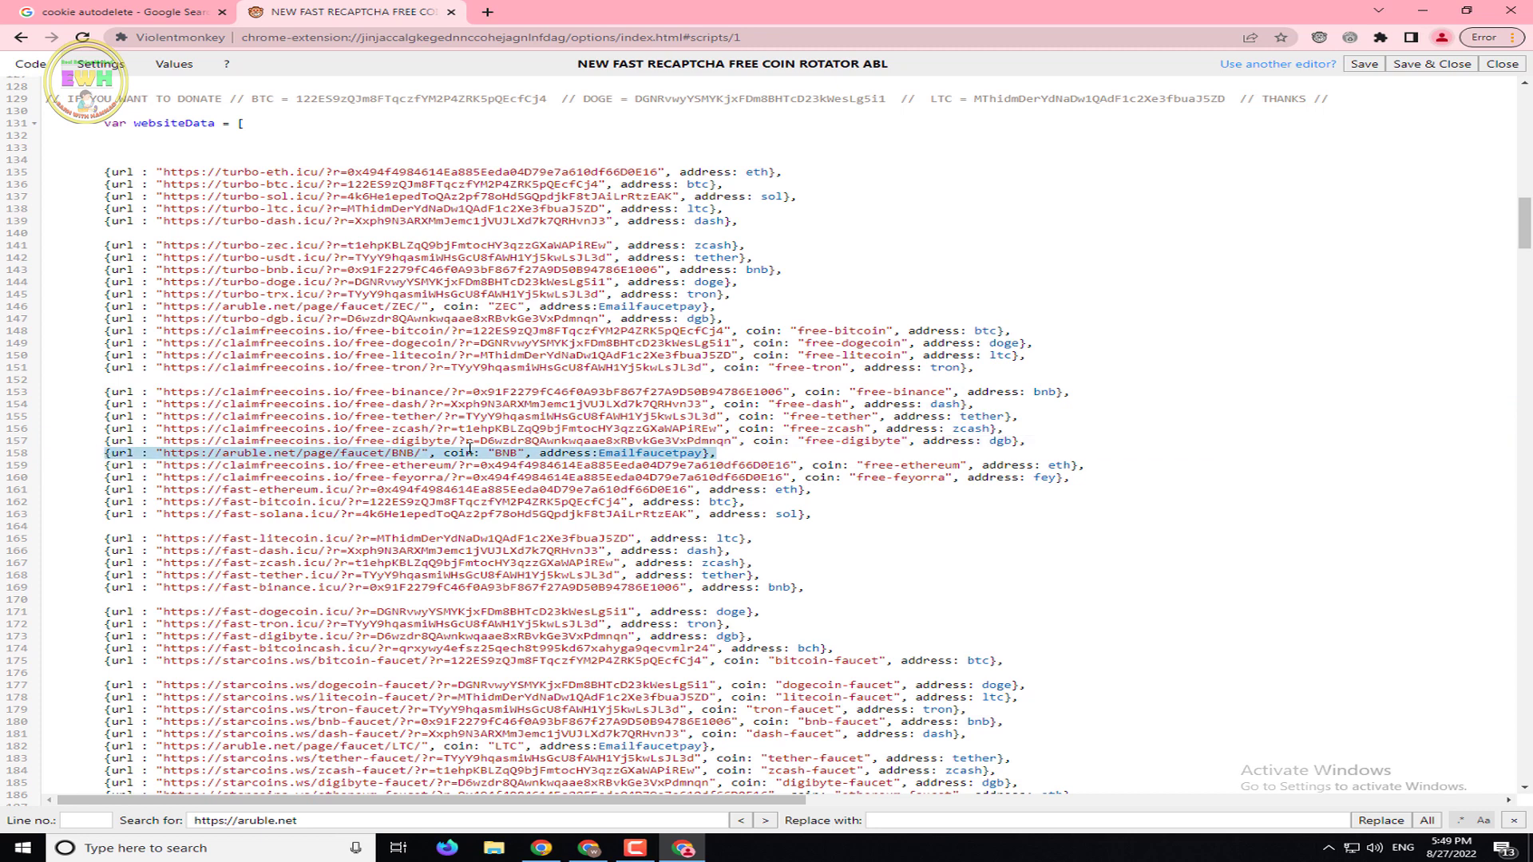
key(BackSpace)
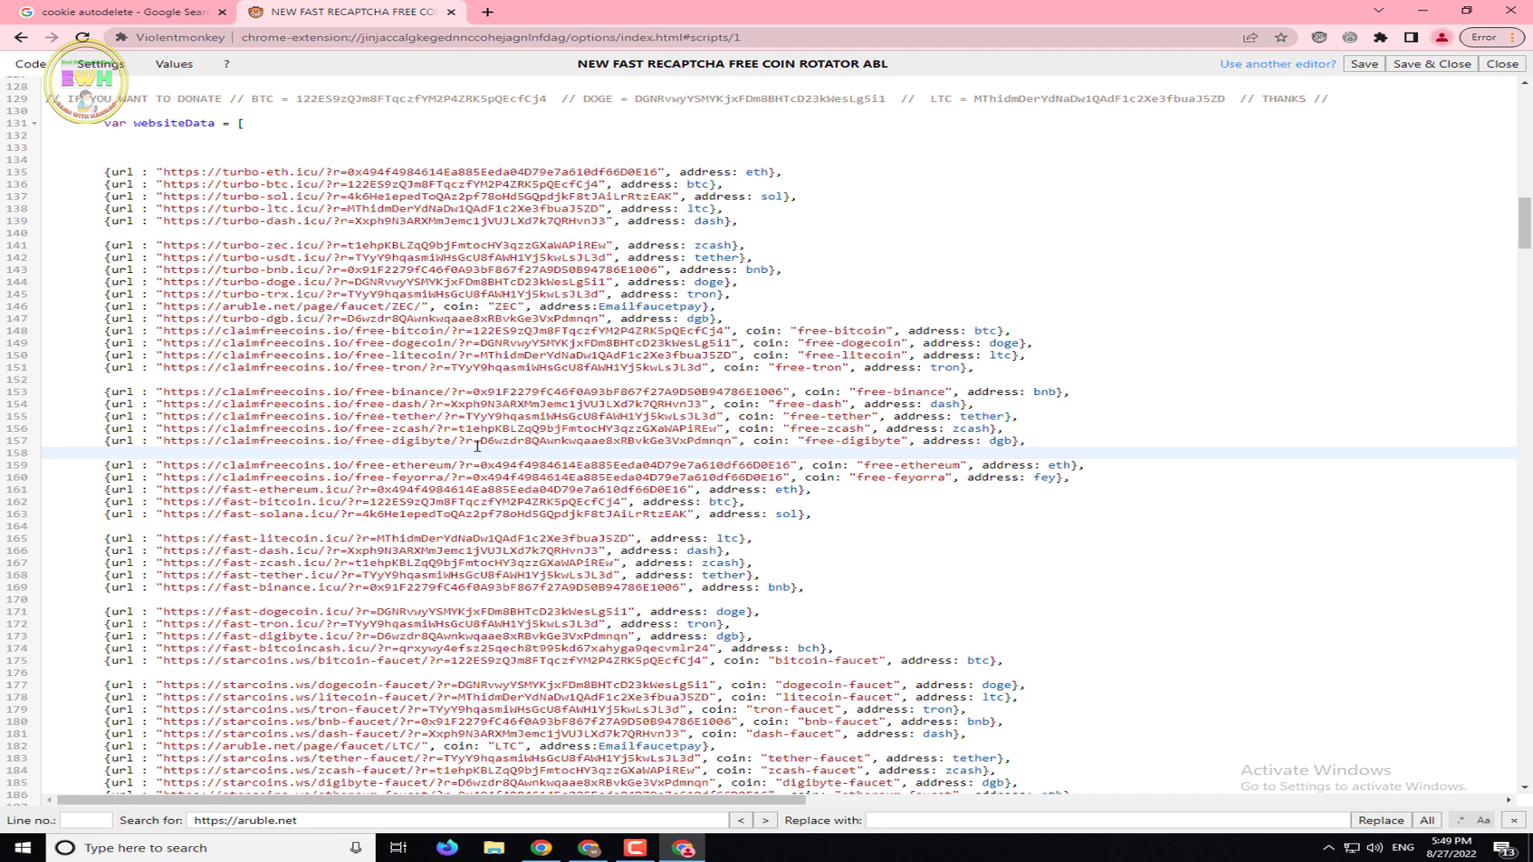
Delete the aruble.net LTC and FEY entries on lines 182 and 188
scroll(521, 489, down, 4)
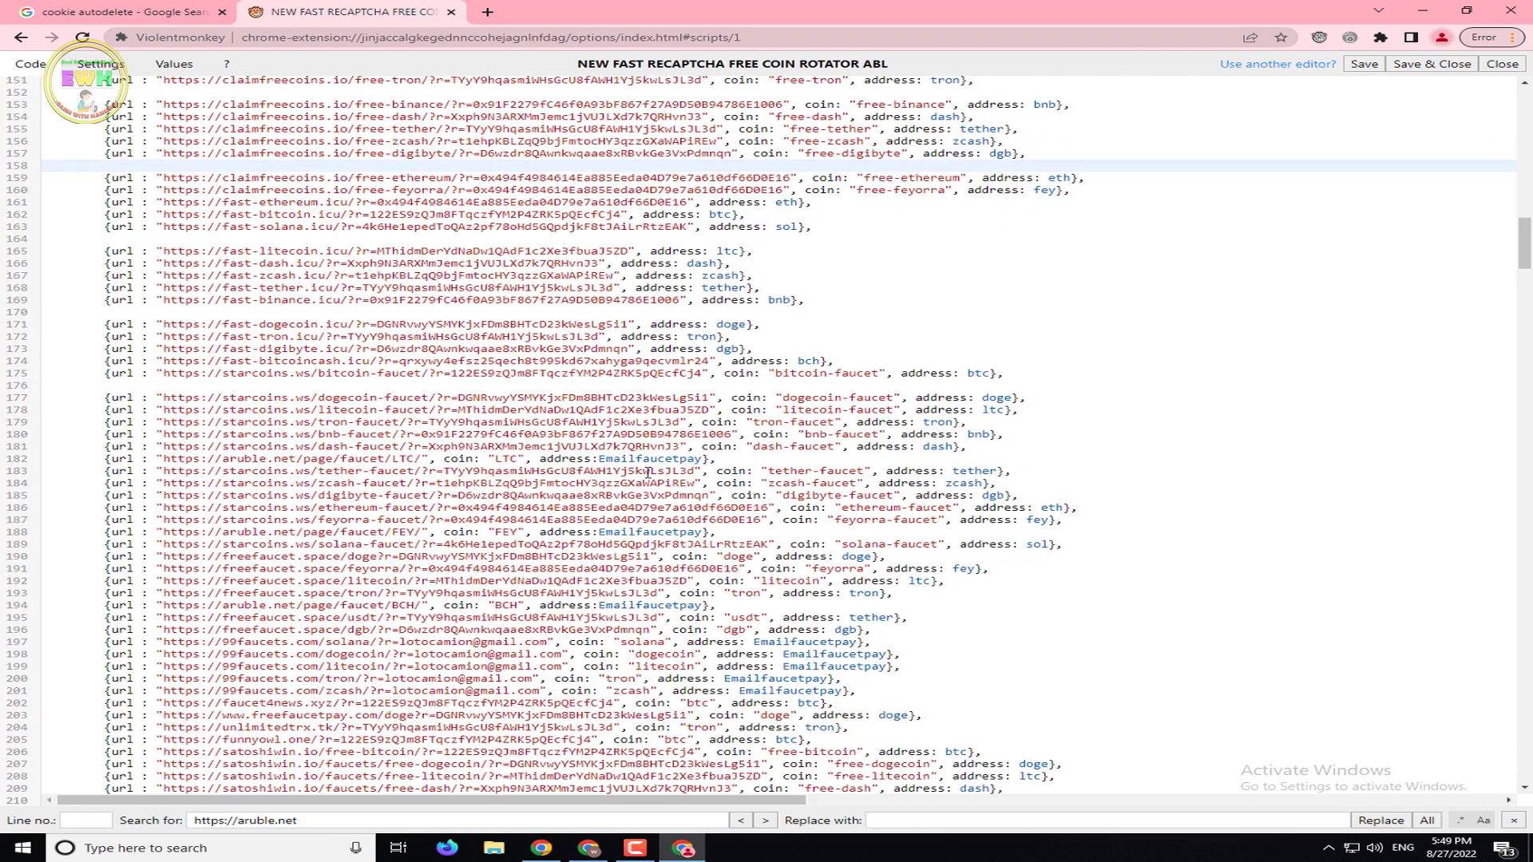
drag(718, 460, 106, 463)
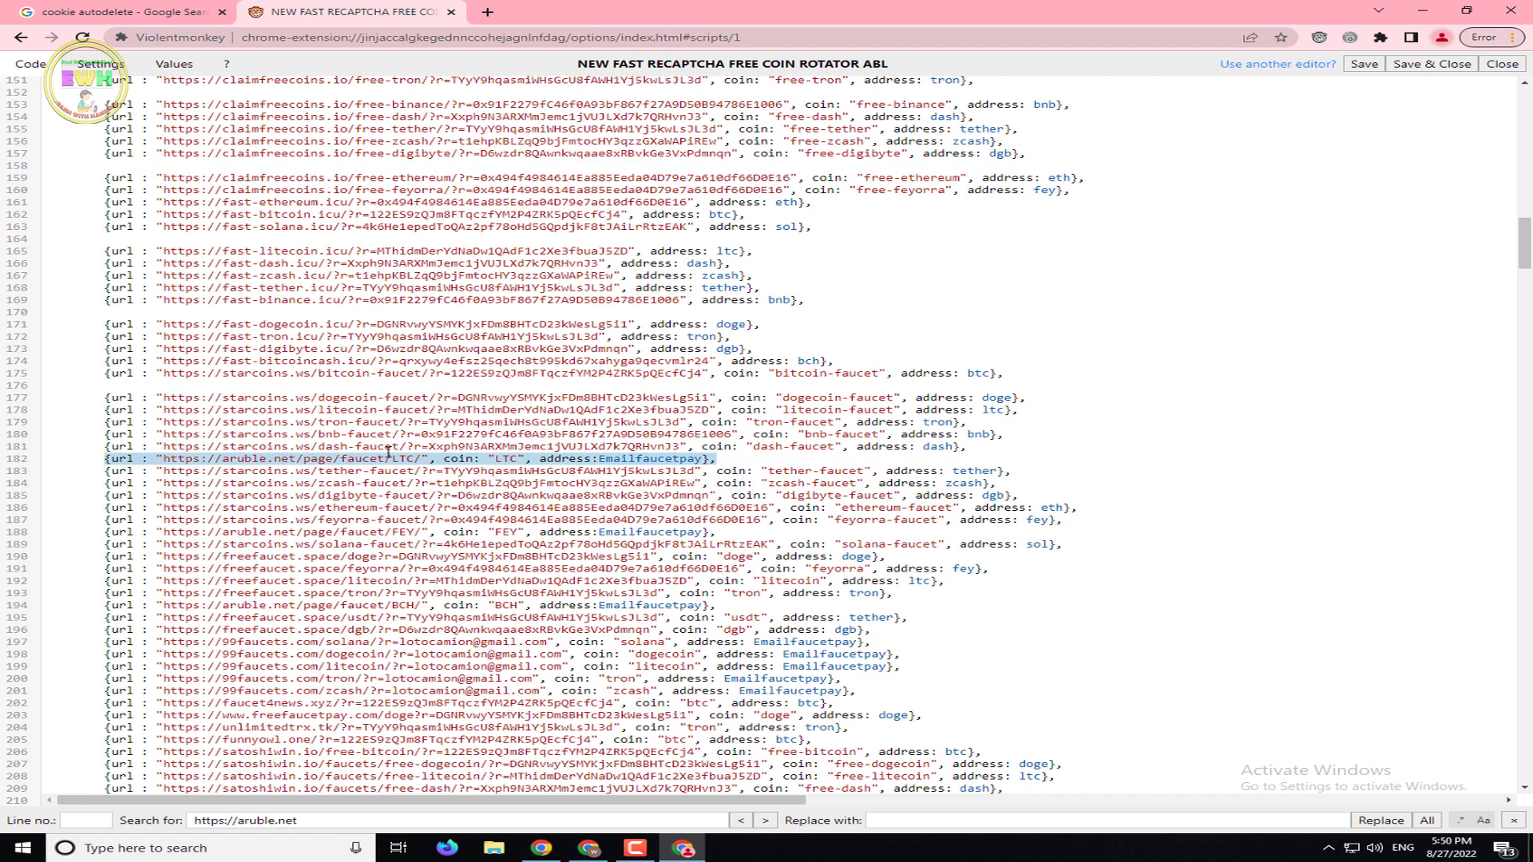
key(BackSpace)
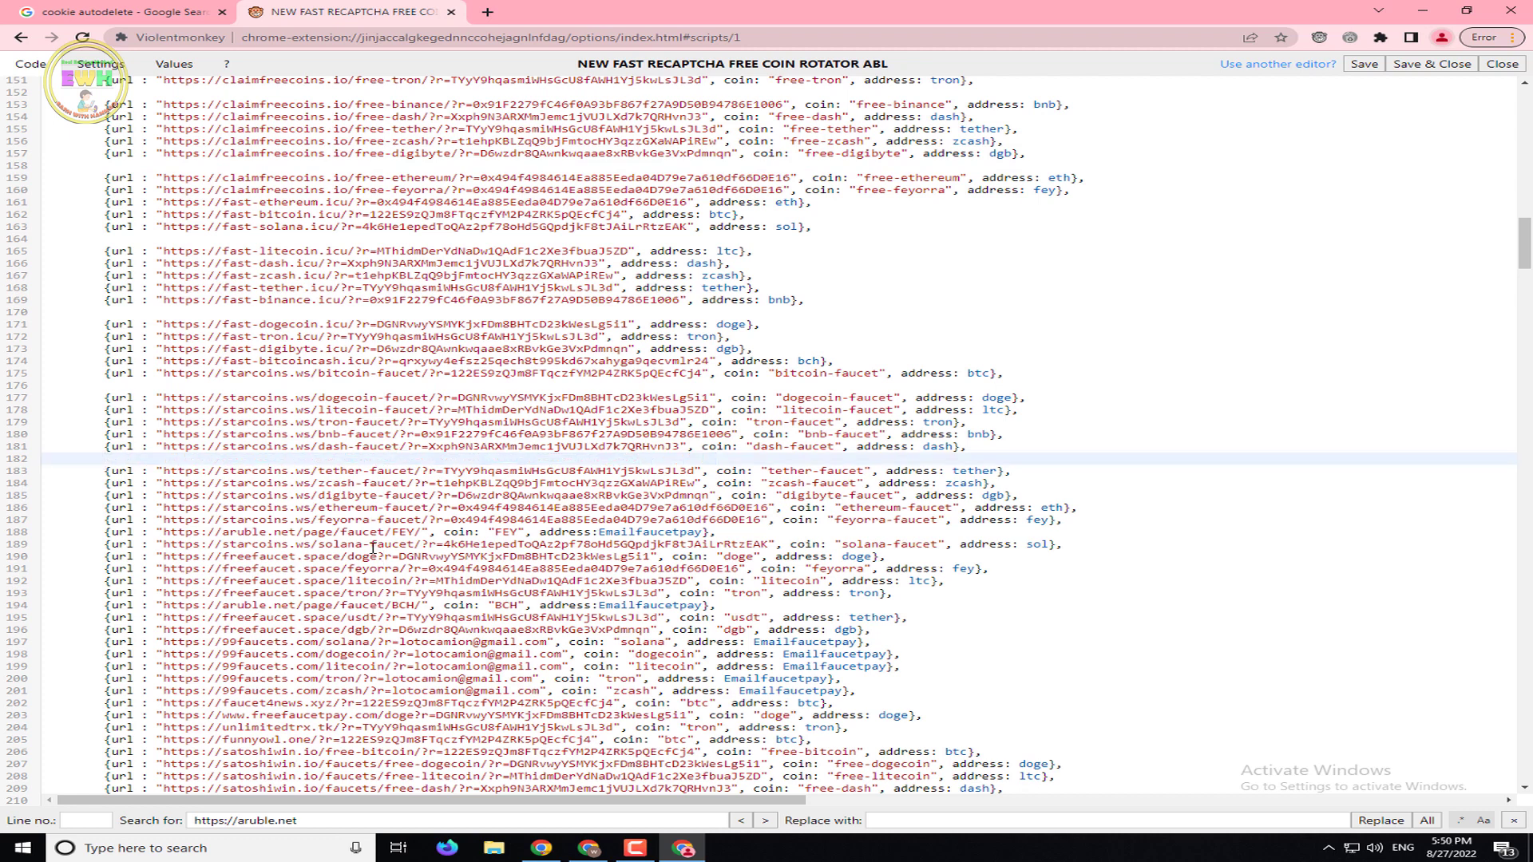
drag(731, 533, 108, 532)
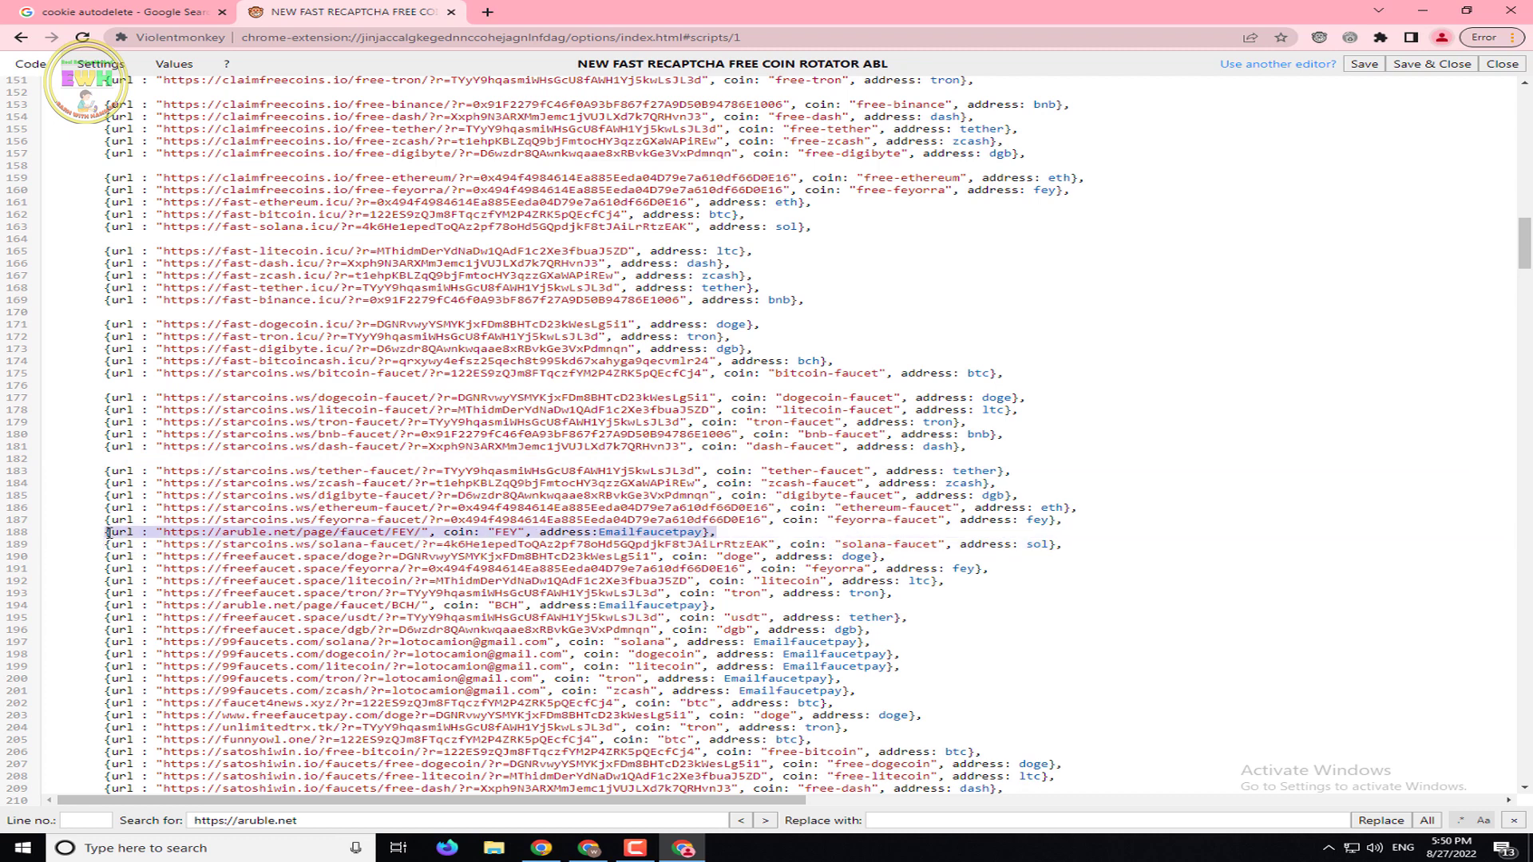
key(BackSpace)
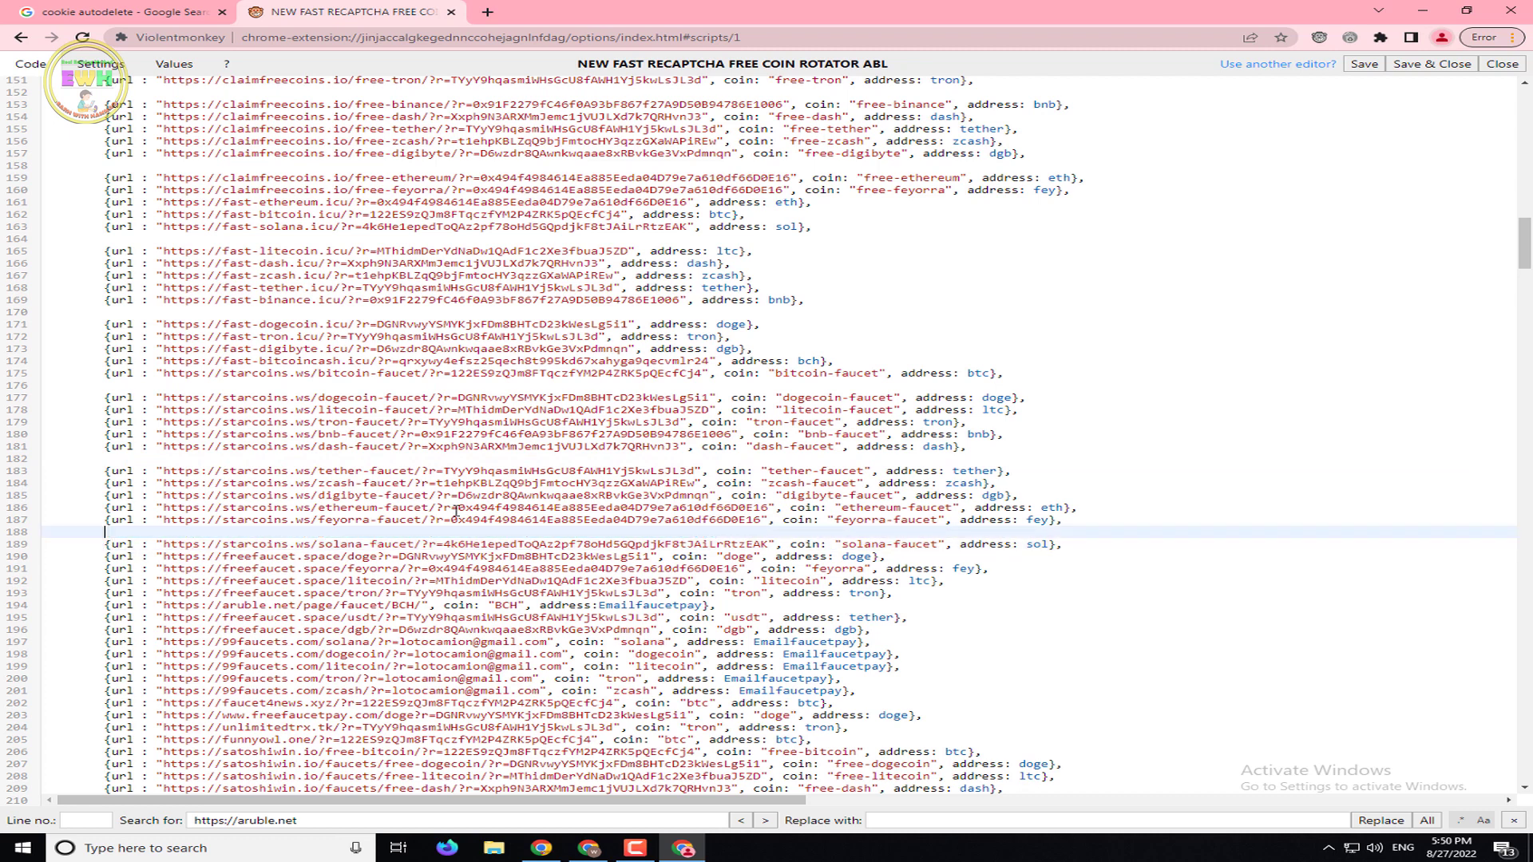
scroll(456, 511, down, 3)
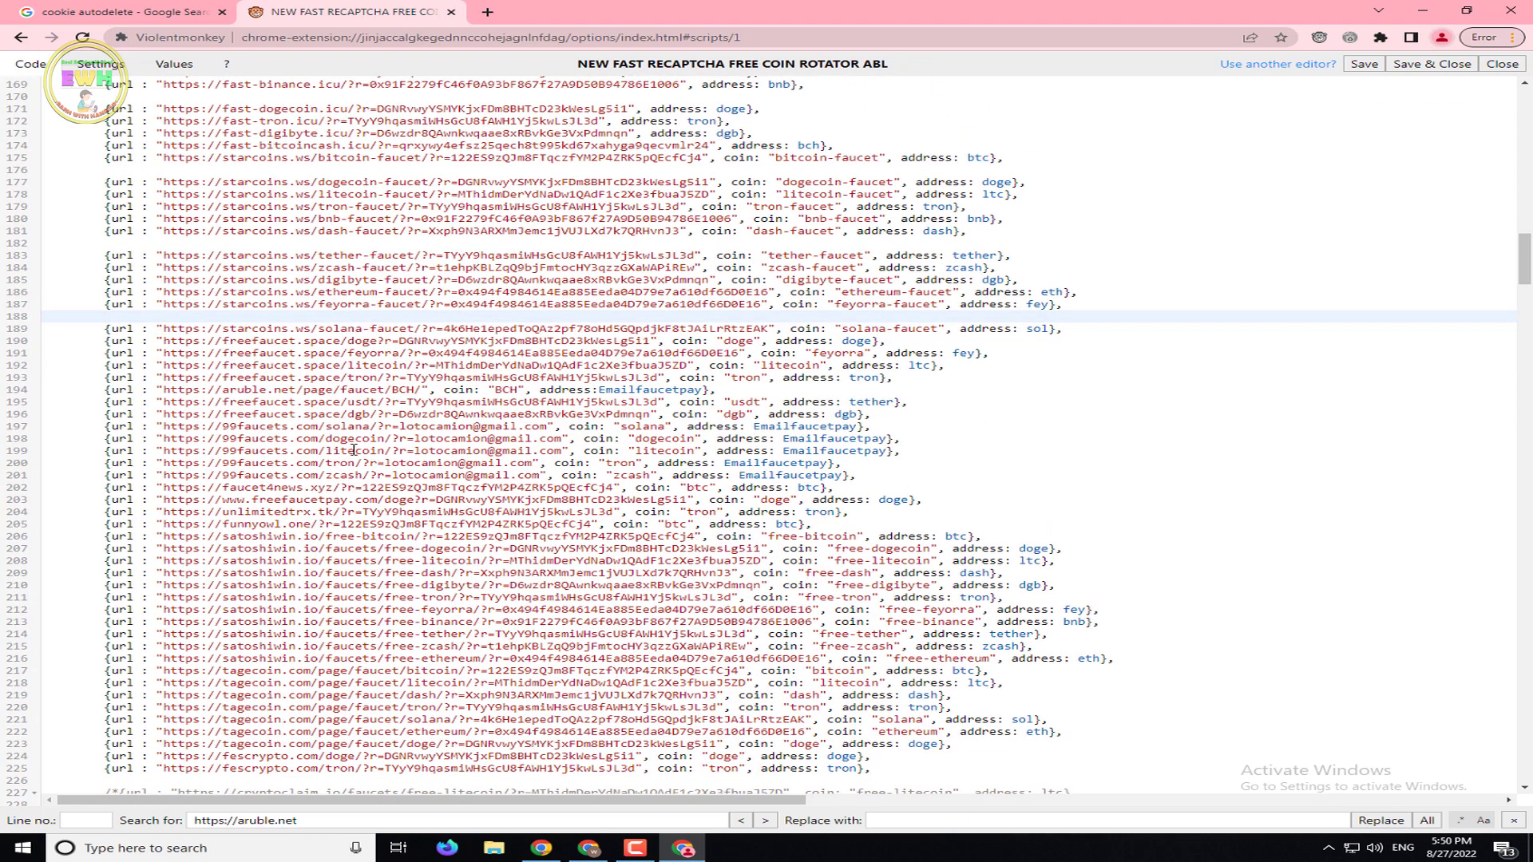
scroll(300, 421, down, 1)
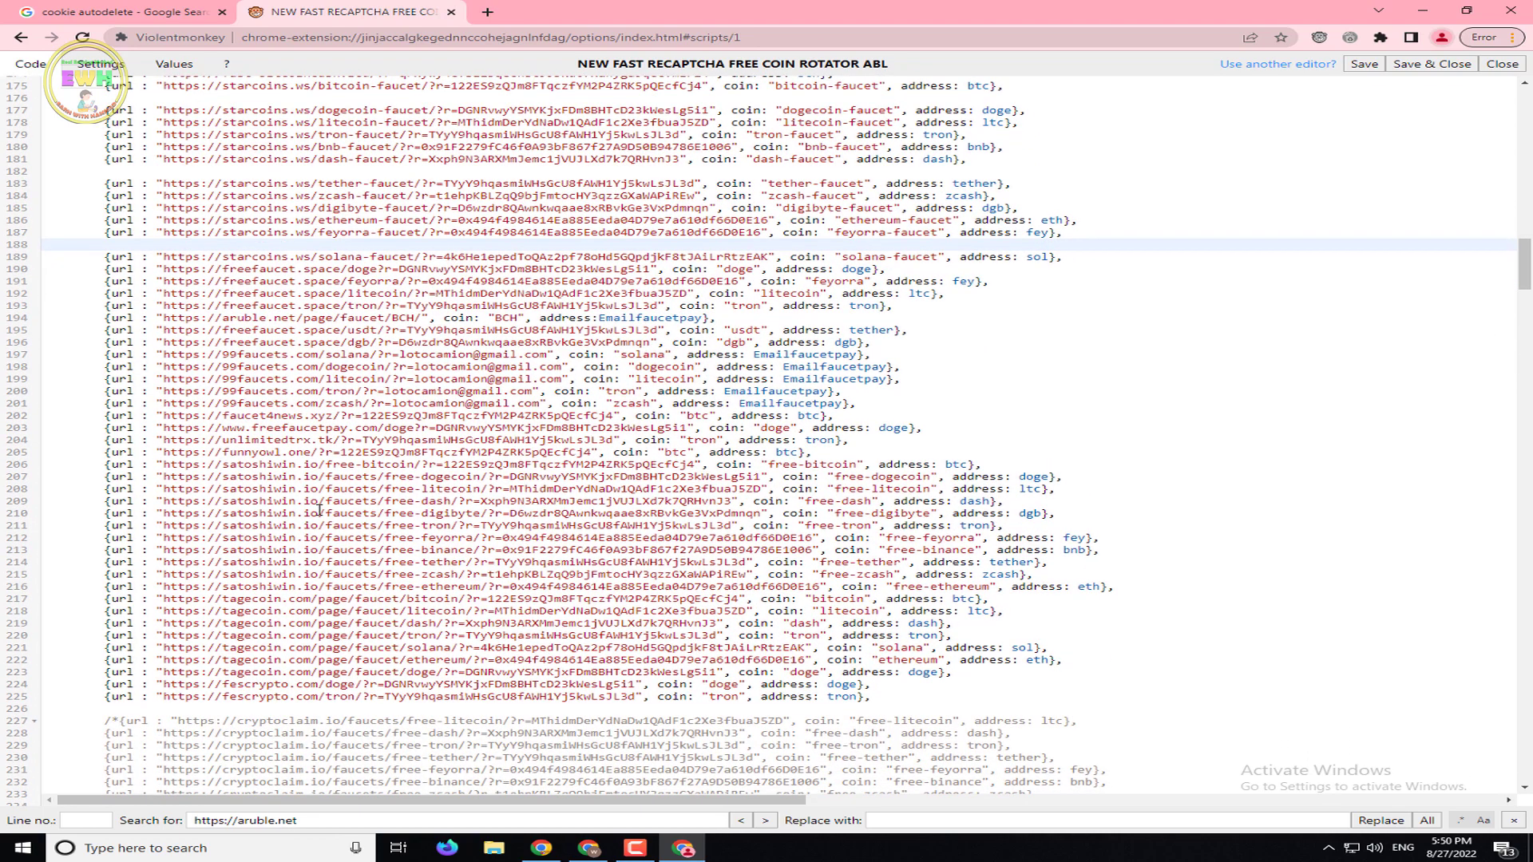
Search out and delete the remaining aruble.net BCH (line 194) and ZEC (line 146) entries
click(330, 818)
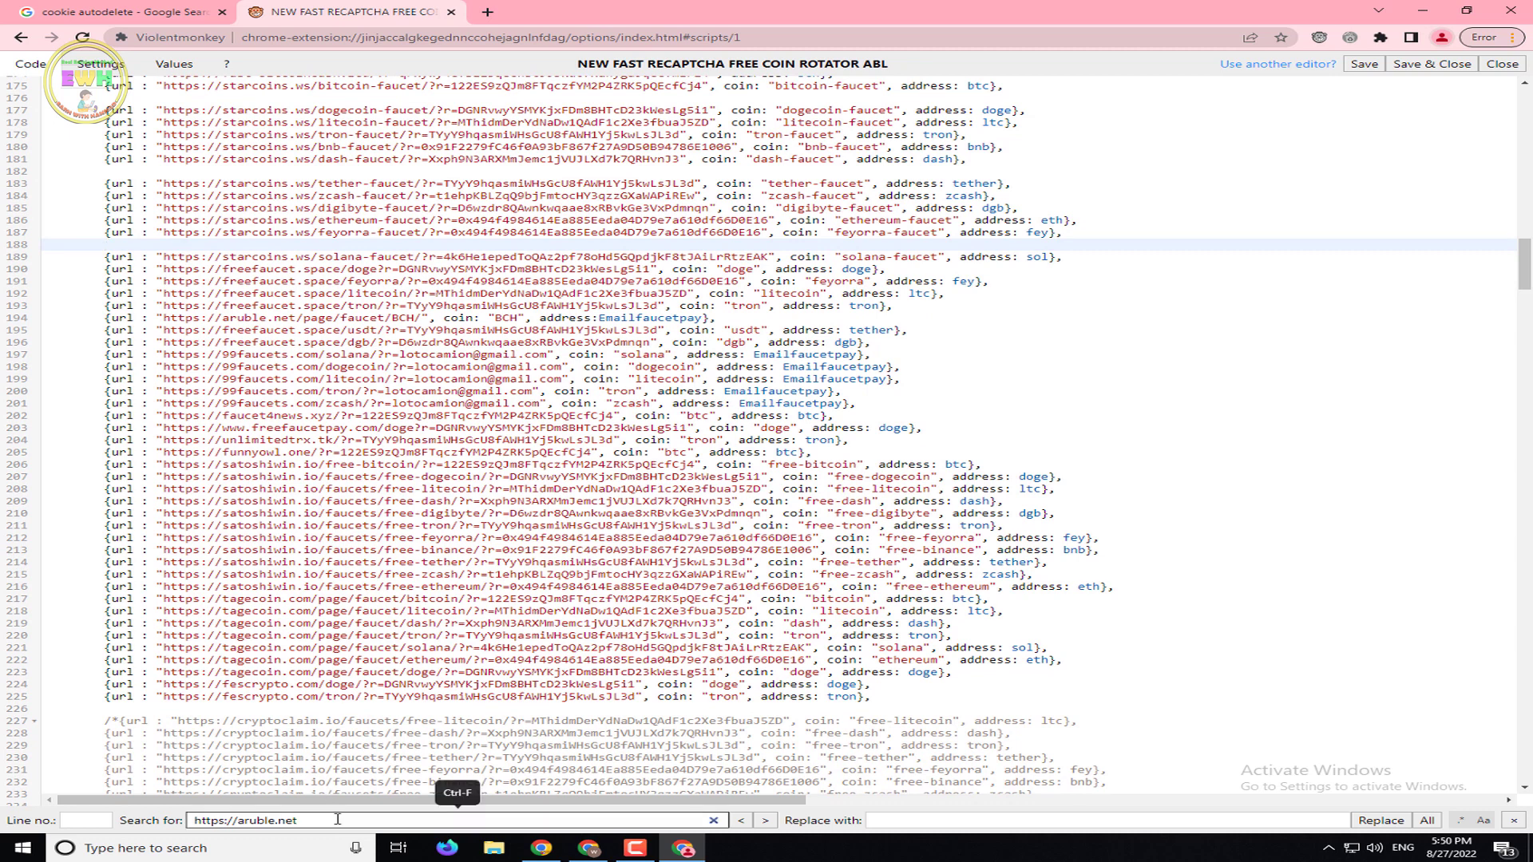
key(Return)
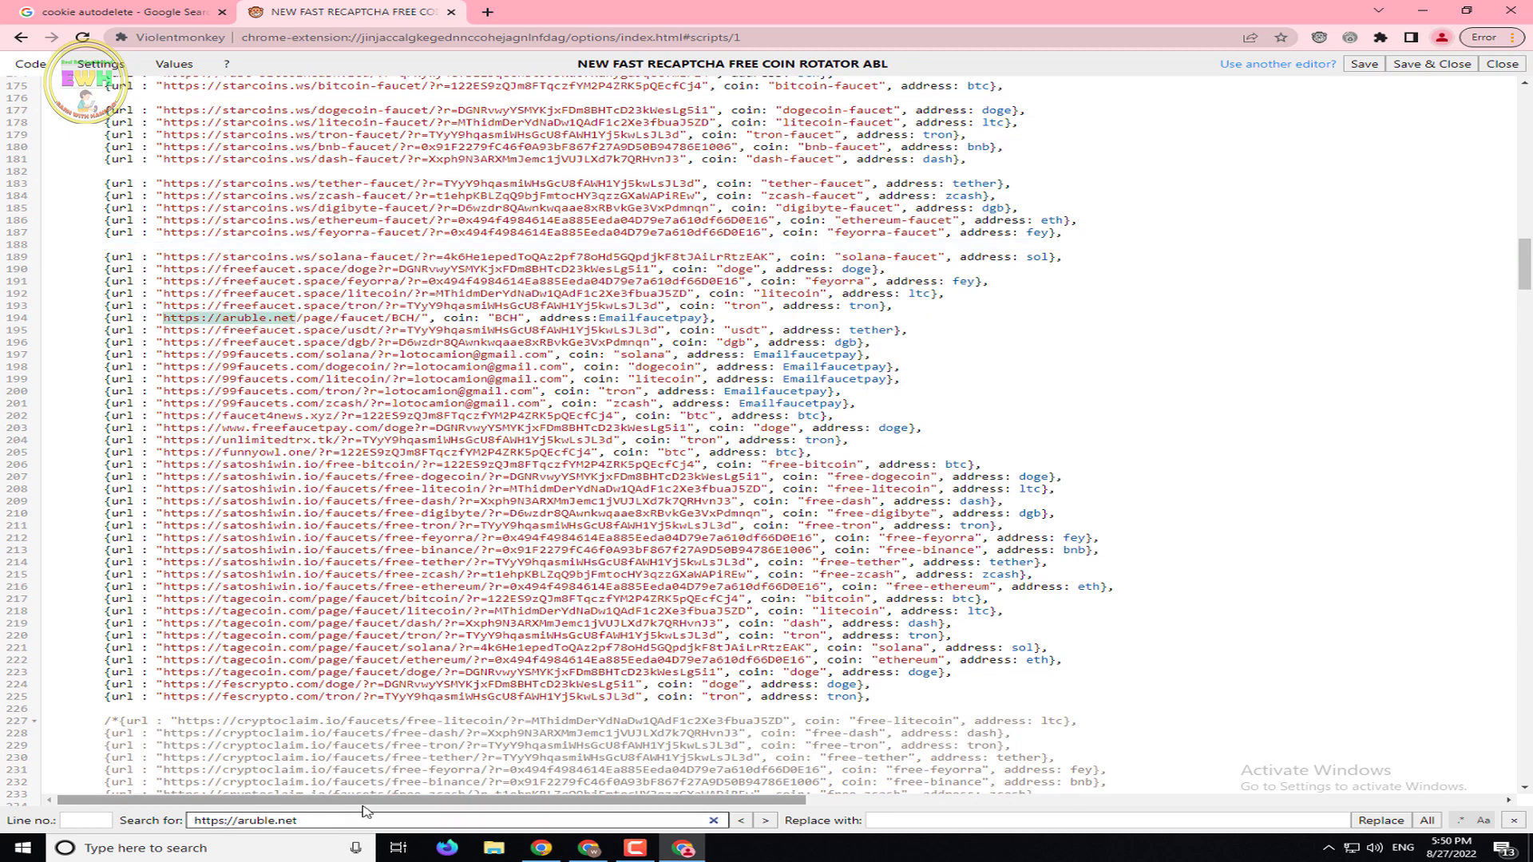
drag(752, 320, 105, 319)
key(Delete)
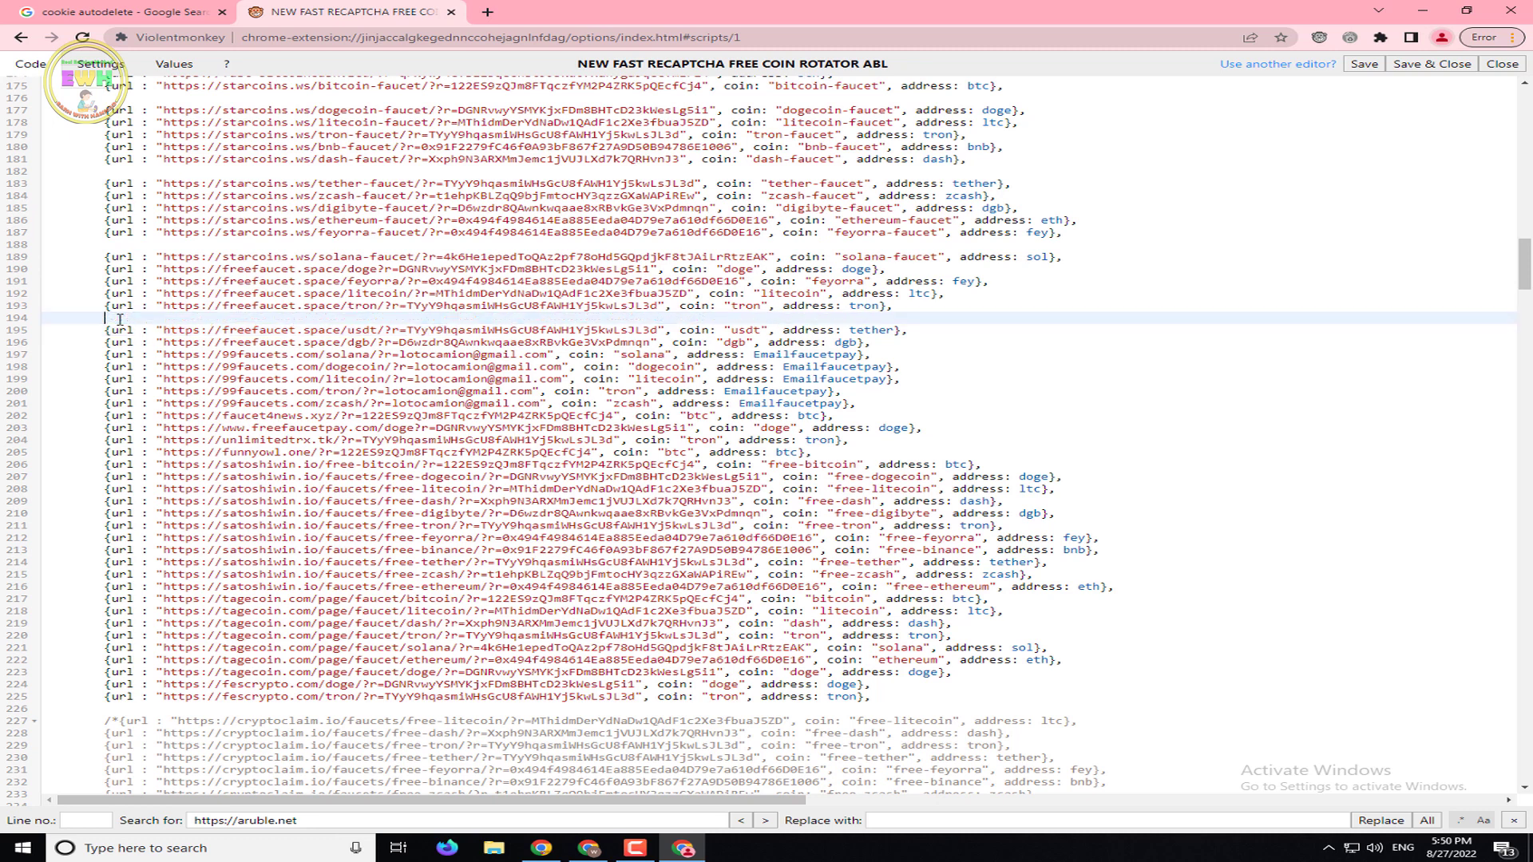
click(551, 825)
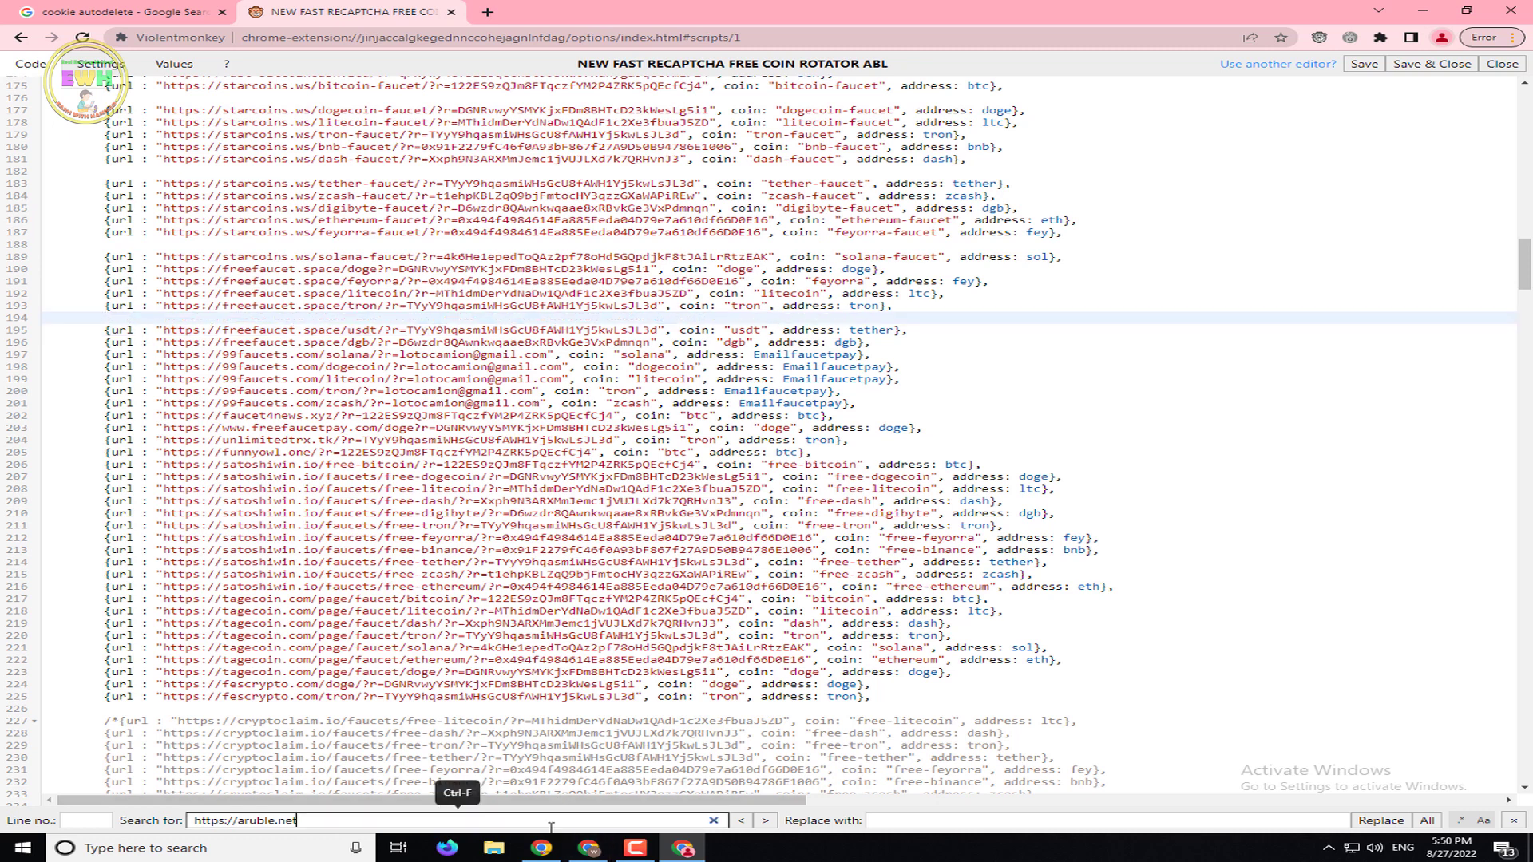
key(Return)
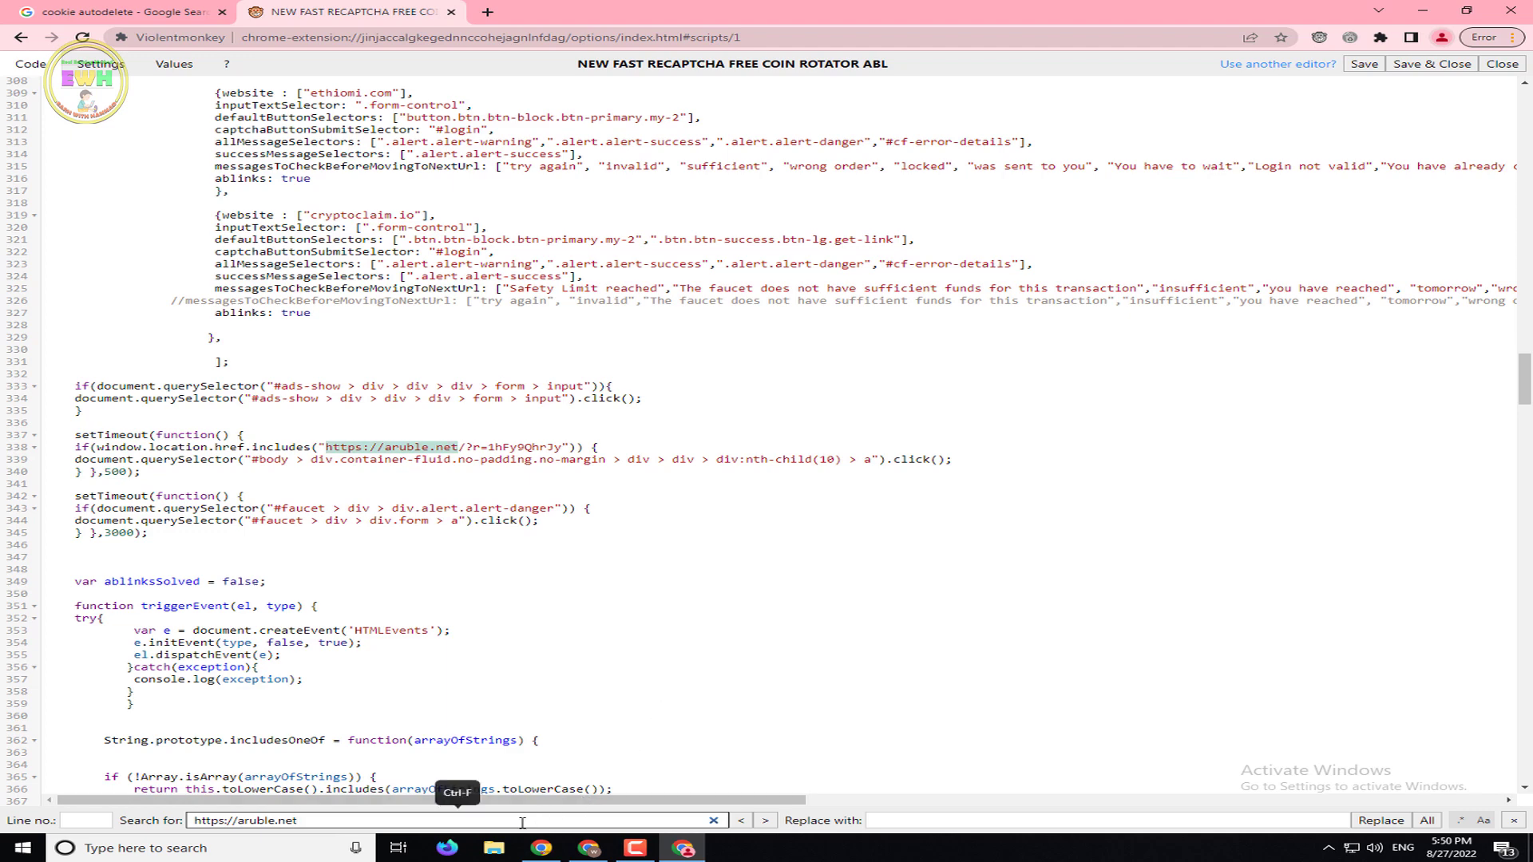
key(Return)
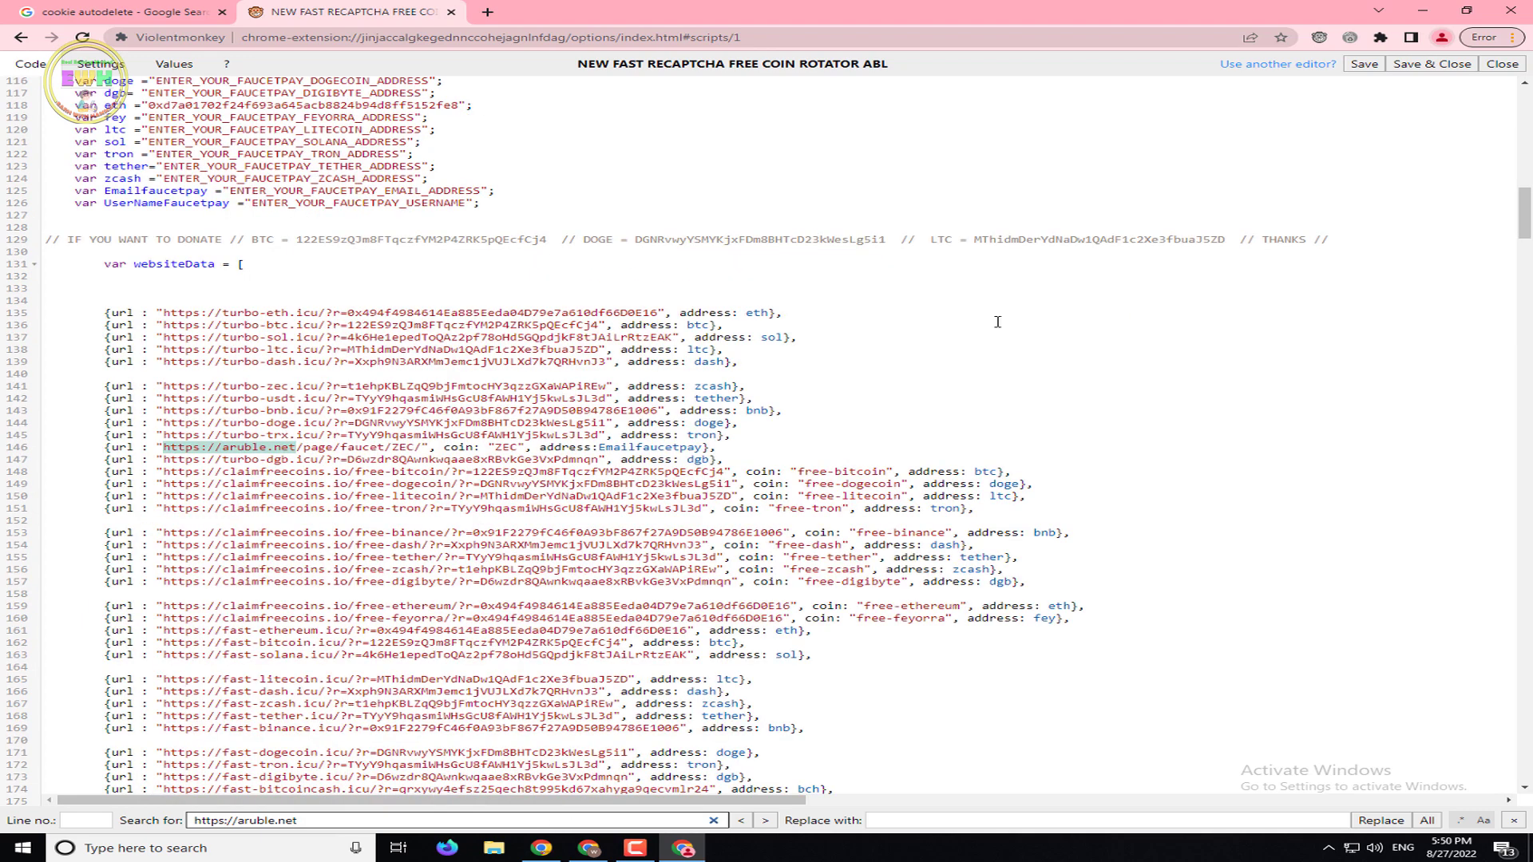
click(727, 453)
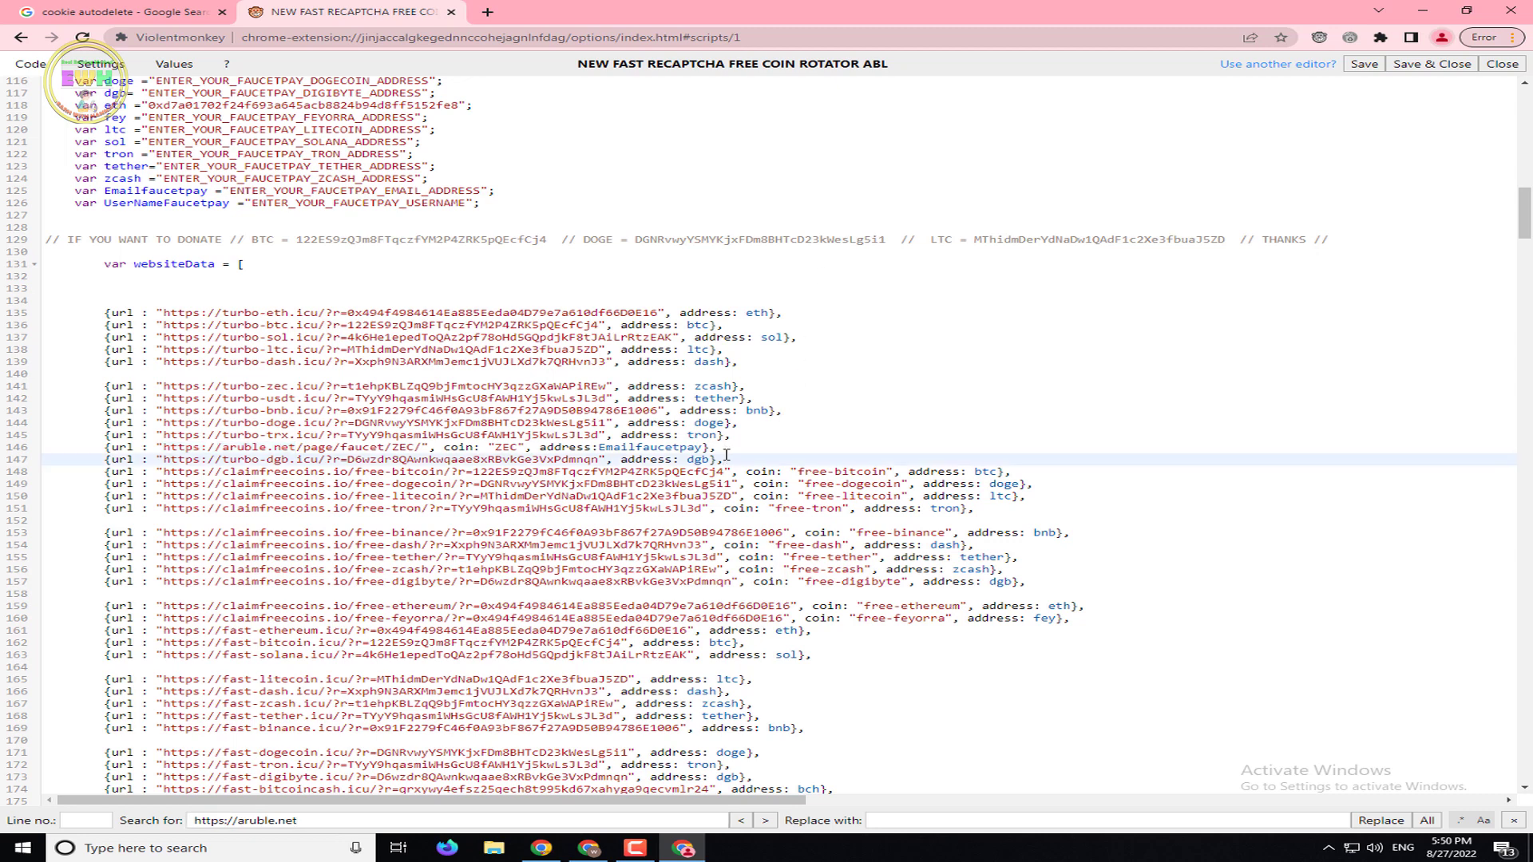
drag(727, 453, 106, 451)
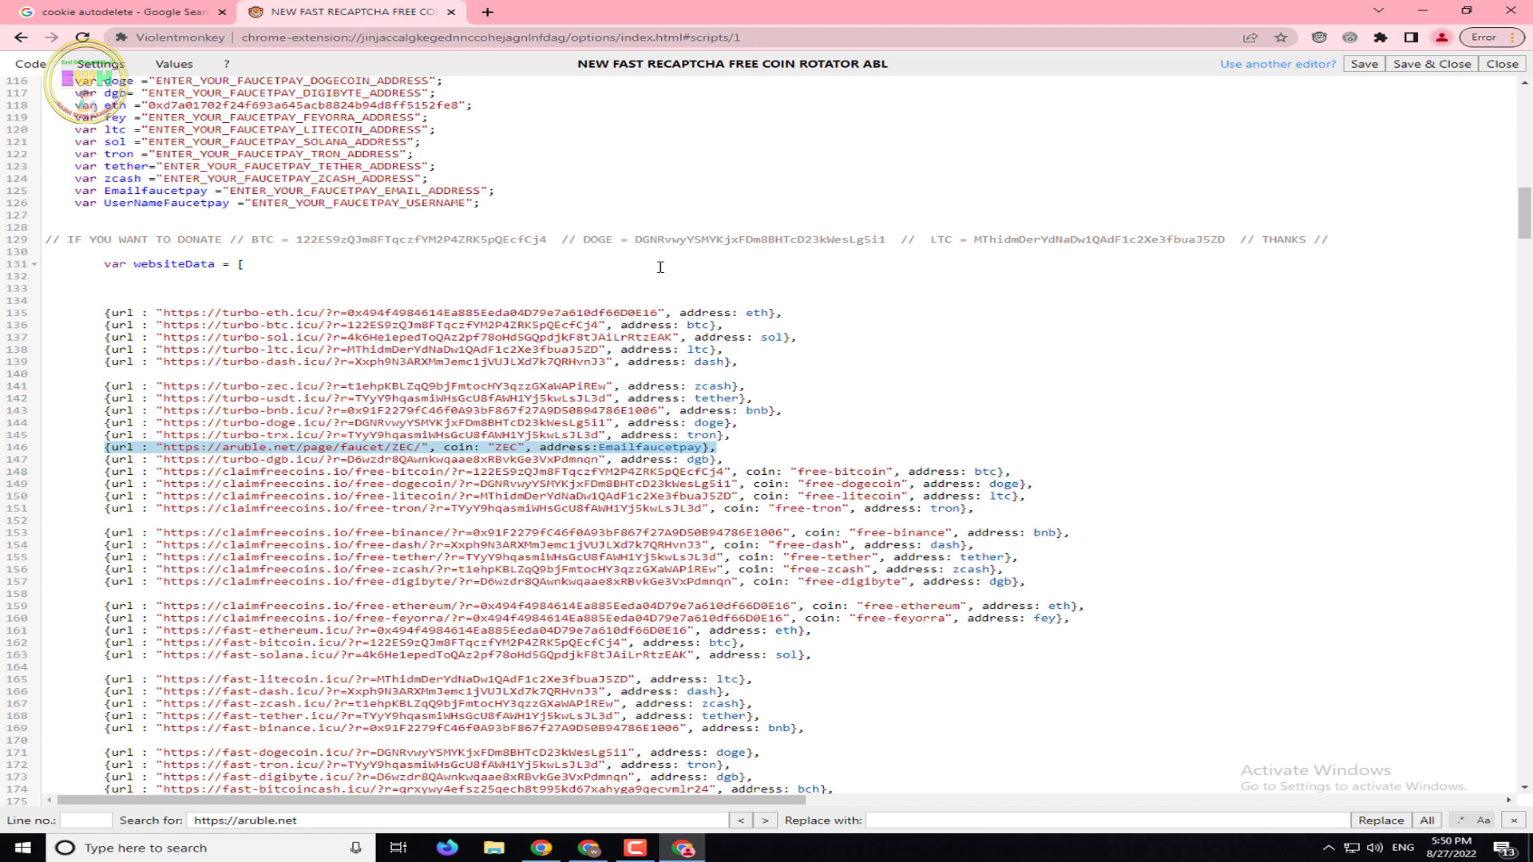
key(Delete)
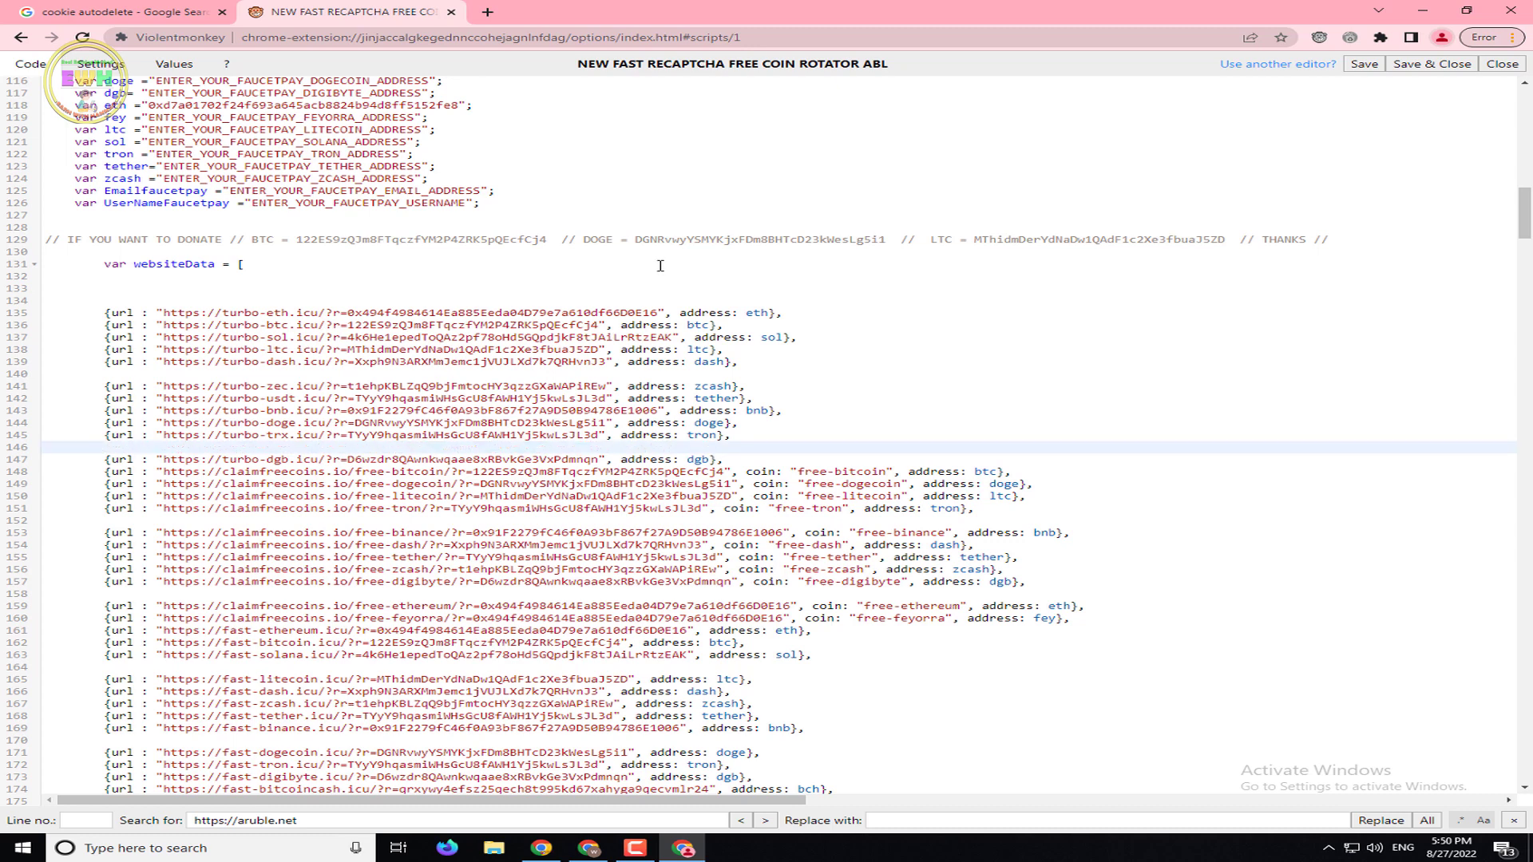
Search again to confirm no aruble.net entries remain, then scroll back up
click(450, 823)
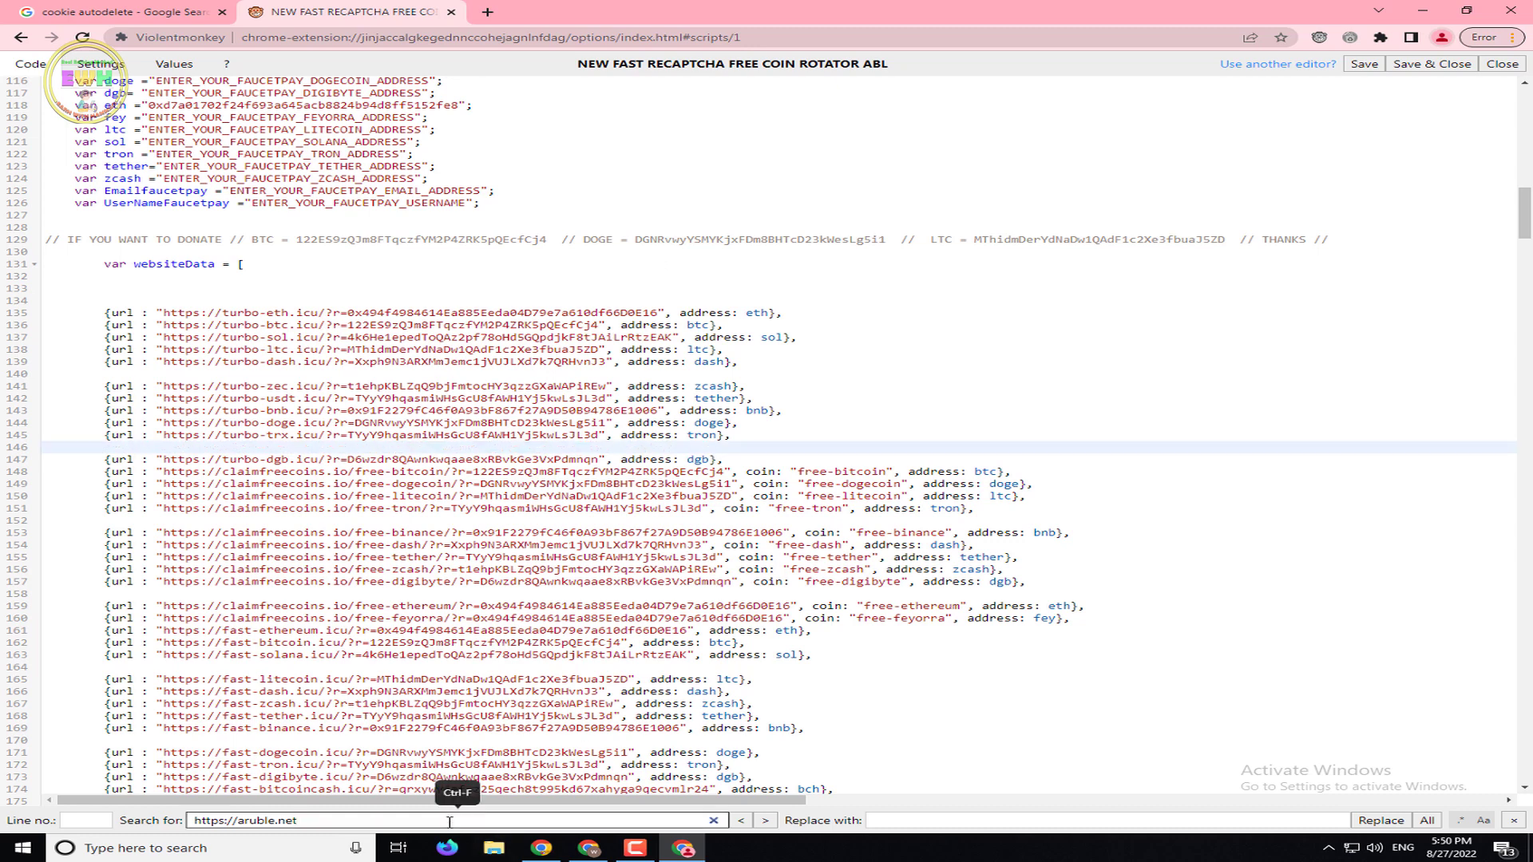
key(Return)
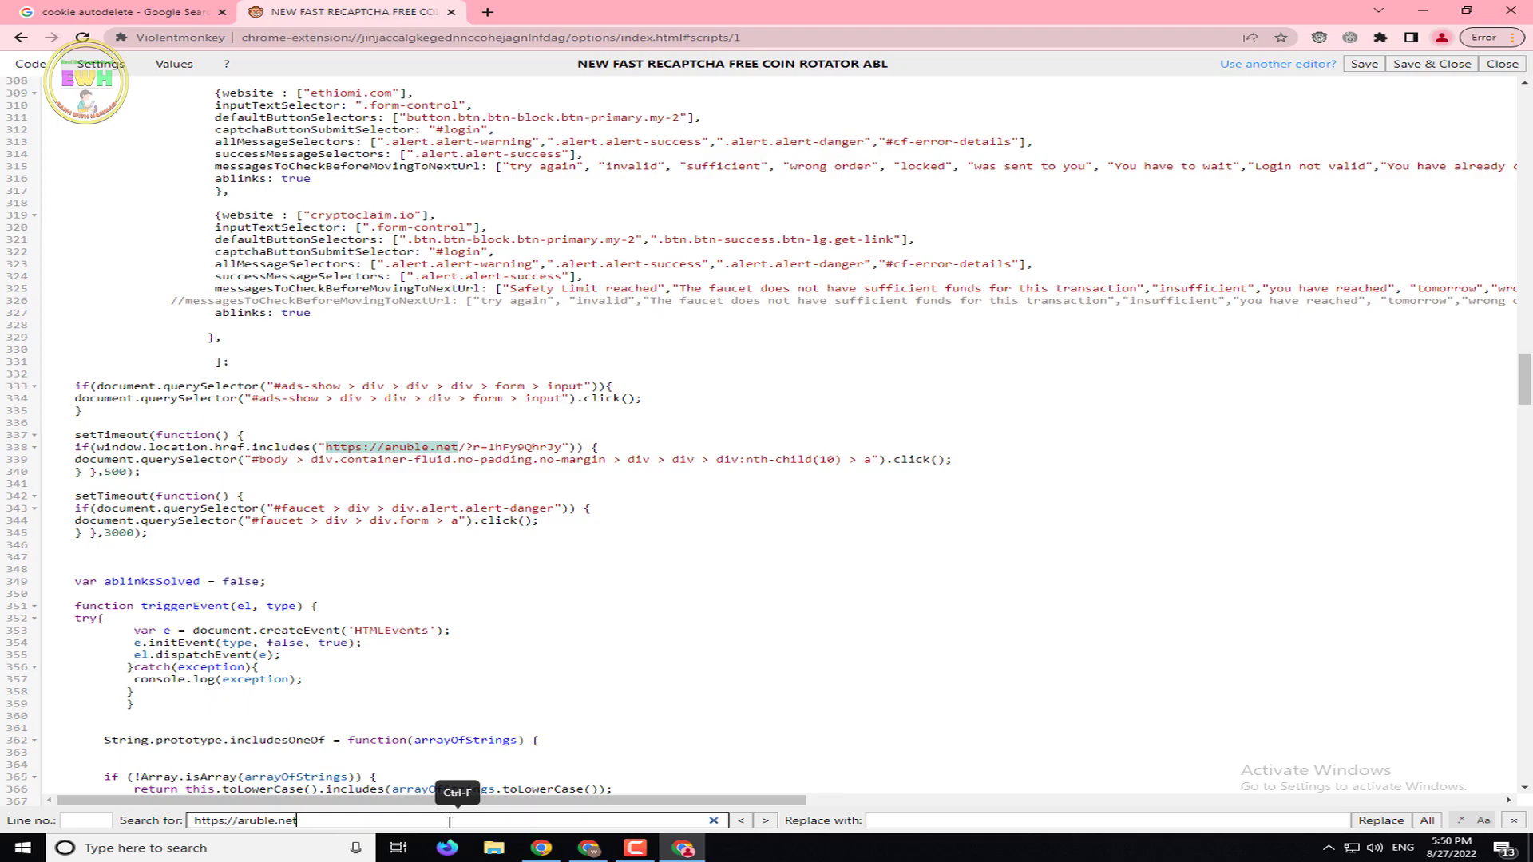
scroll(588, 528, up, 8)
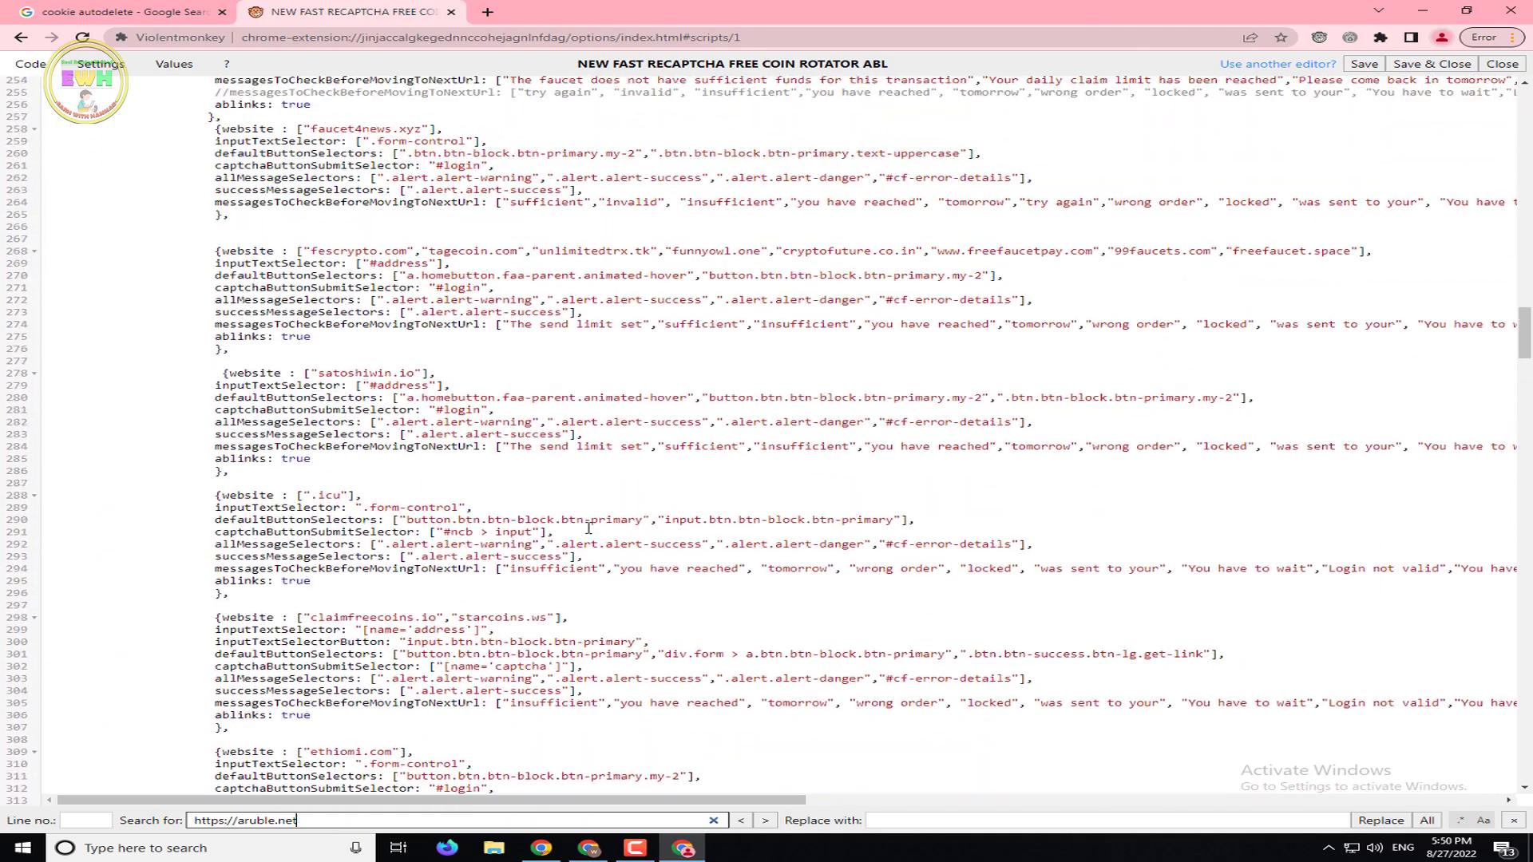
scroll(589, 528, up, 10)
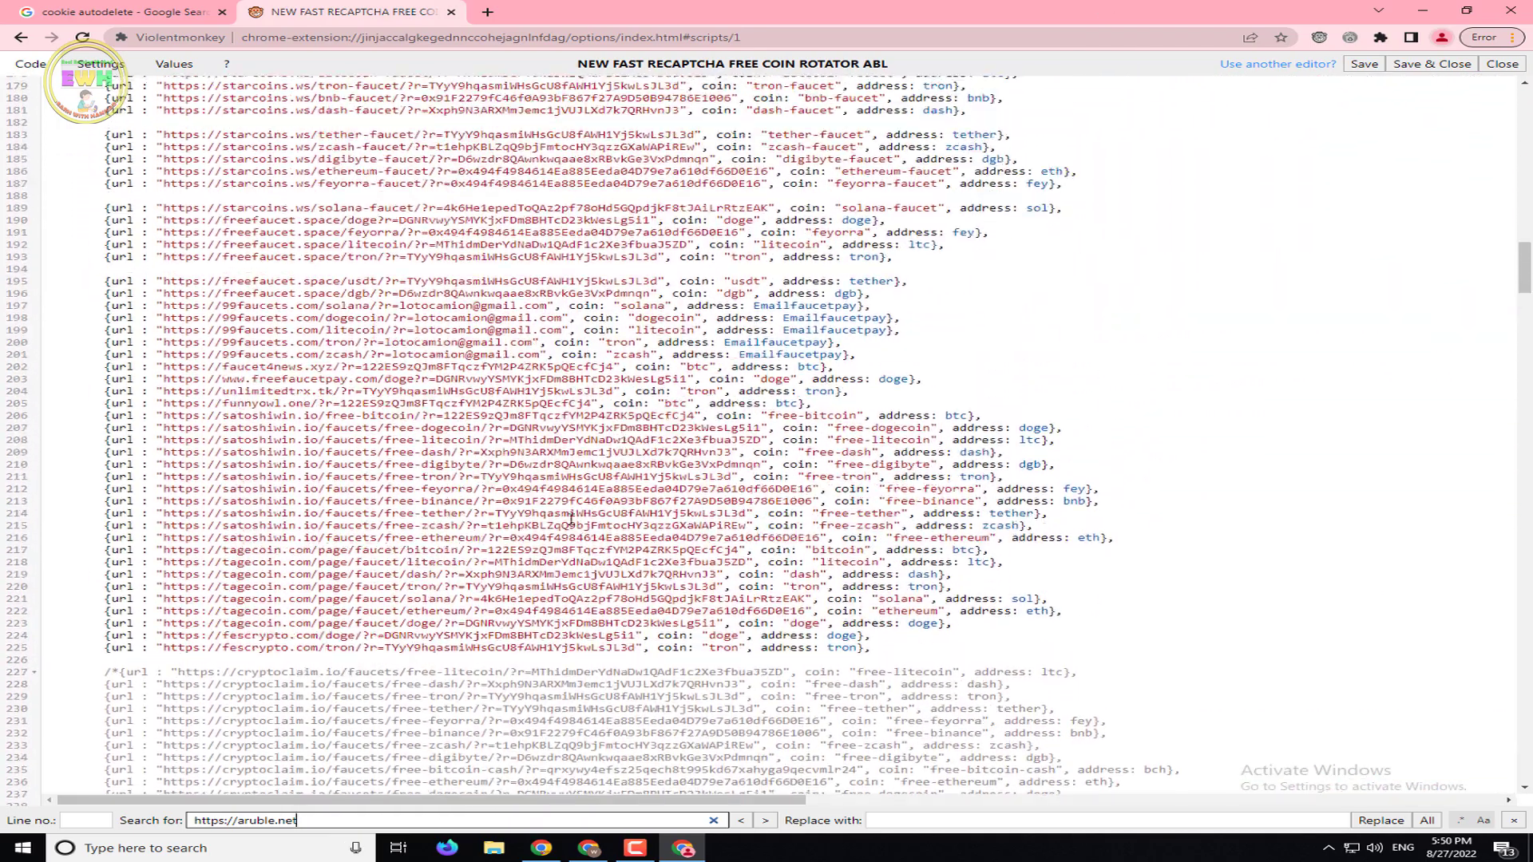
scroll(572, 519, up, 10)
drag(1525, 238, 1527, 205)
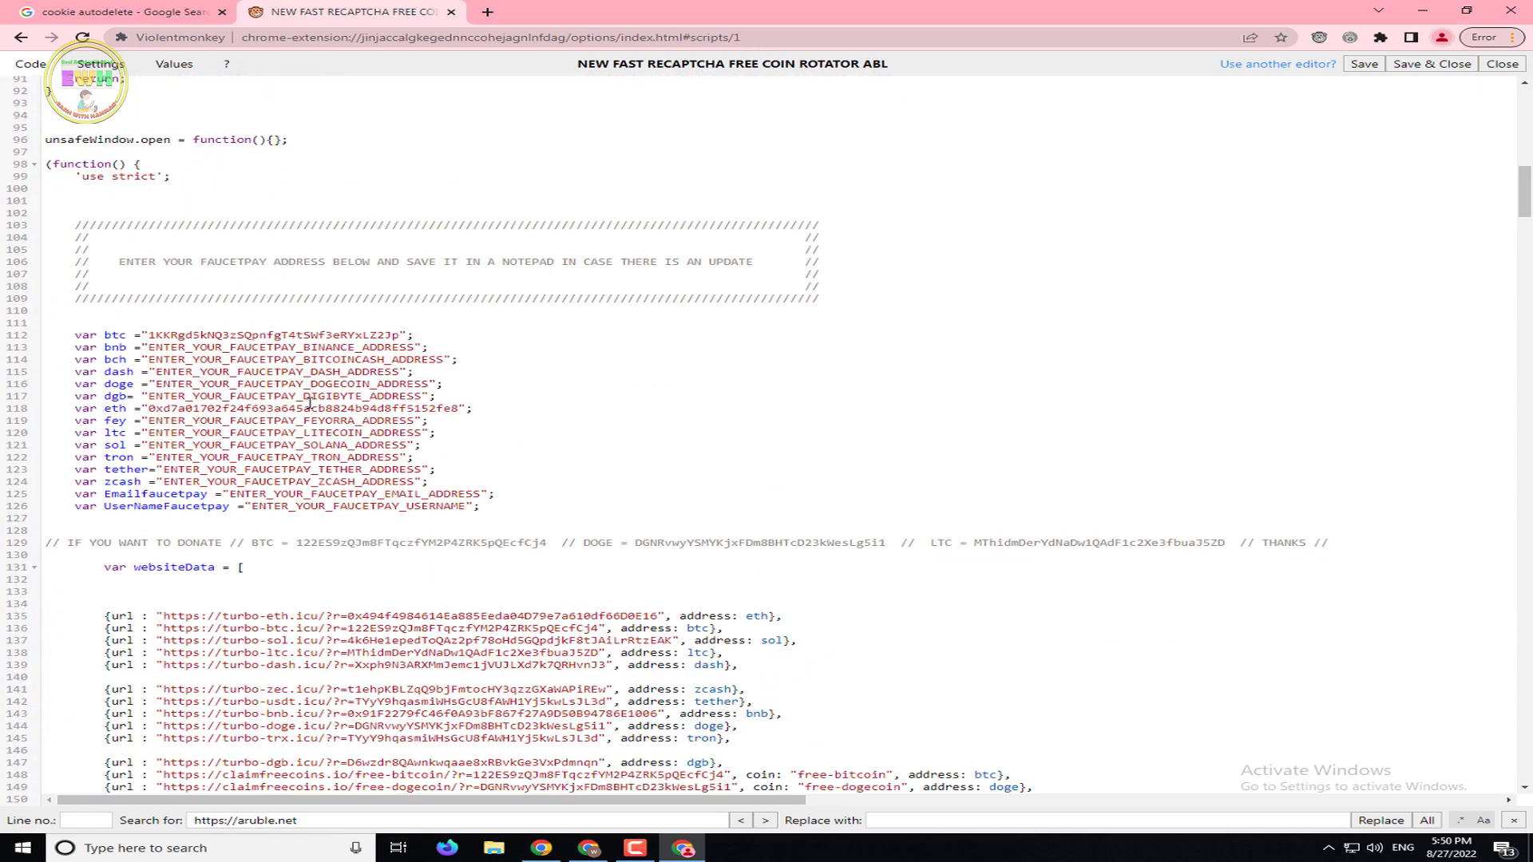
Copy the Dogecoin address from FaucetPay's Linked Addresses list
click(541, 847)
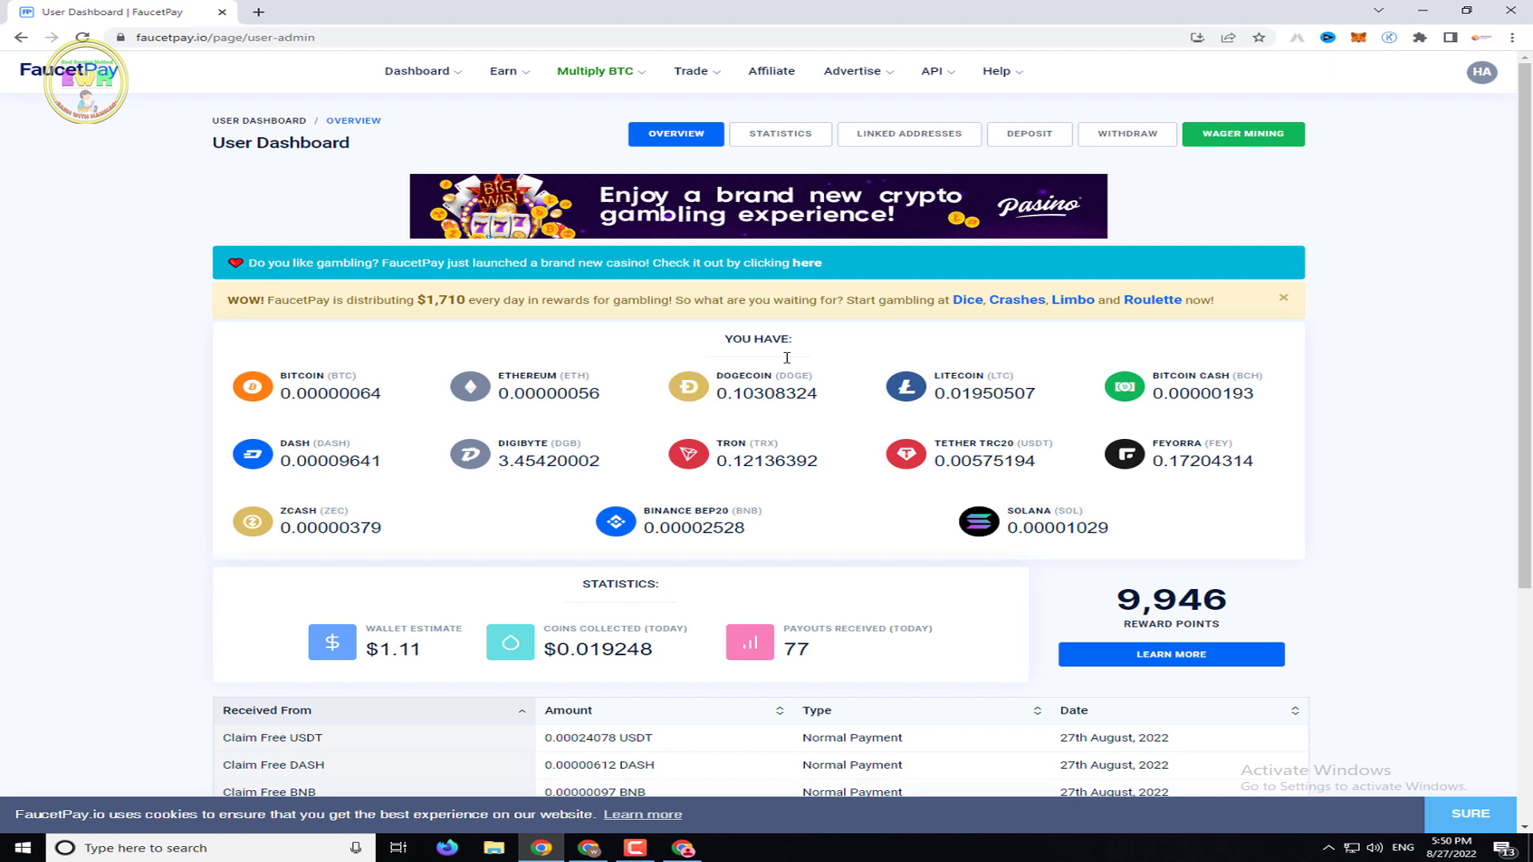
click(955, 139)
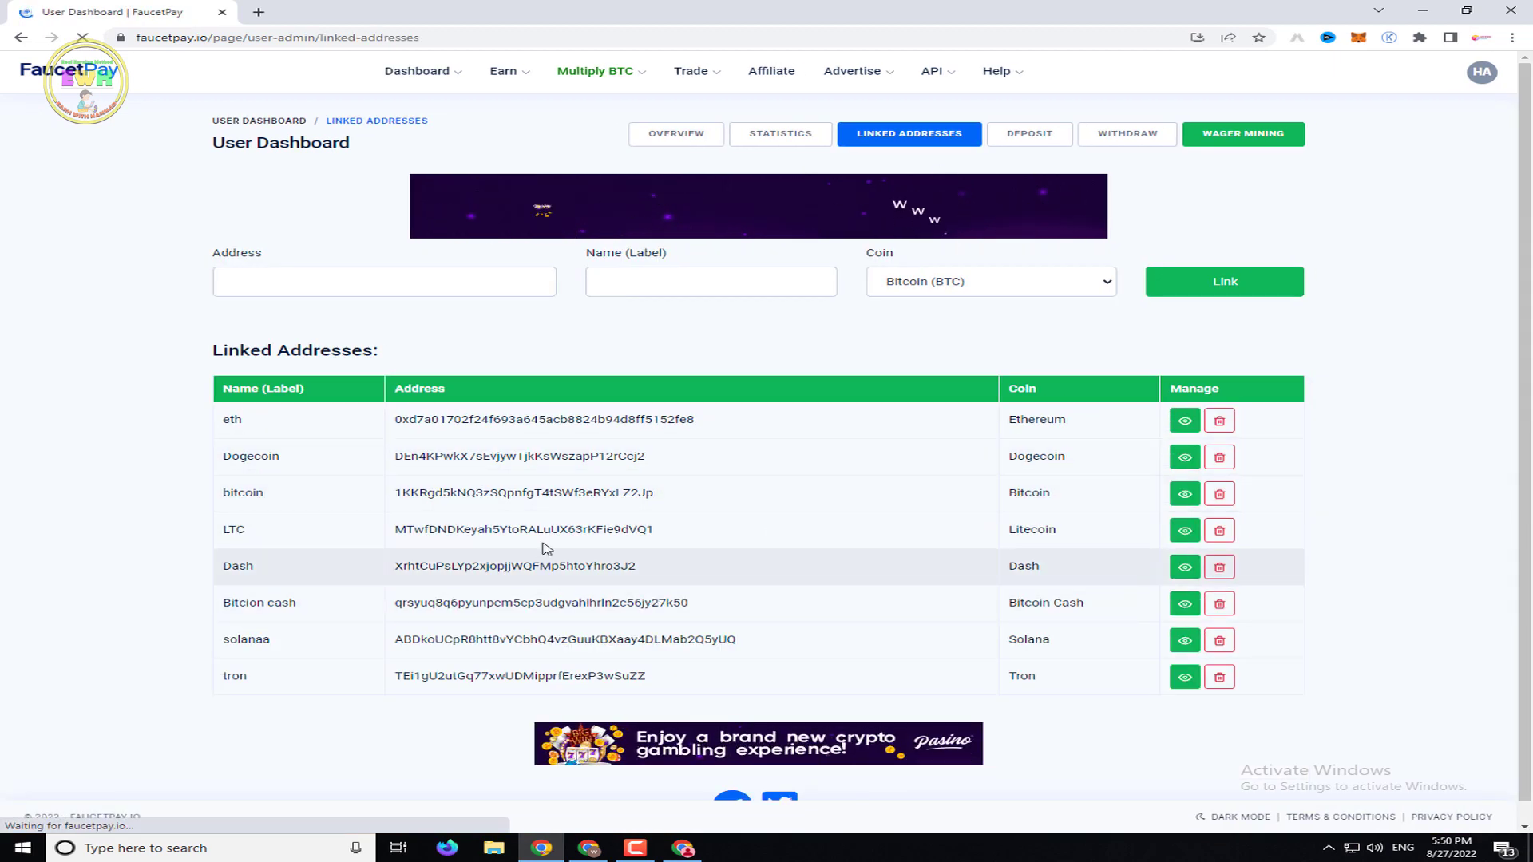
drag(645, 456, 404, 459)
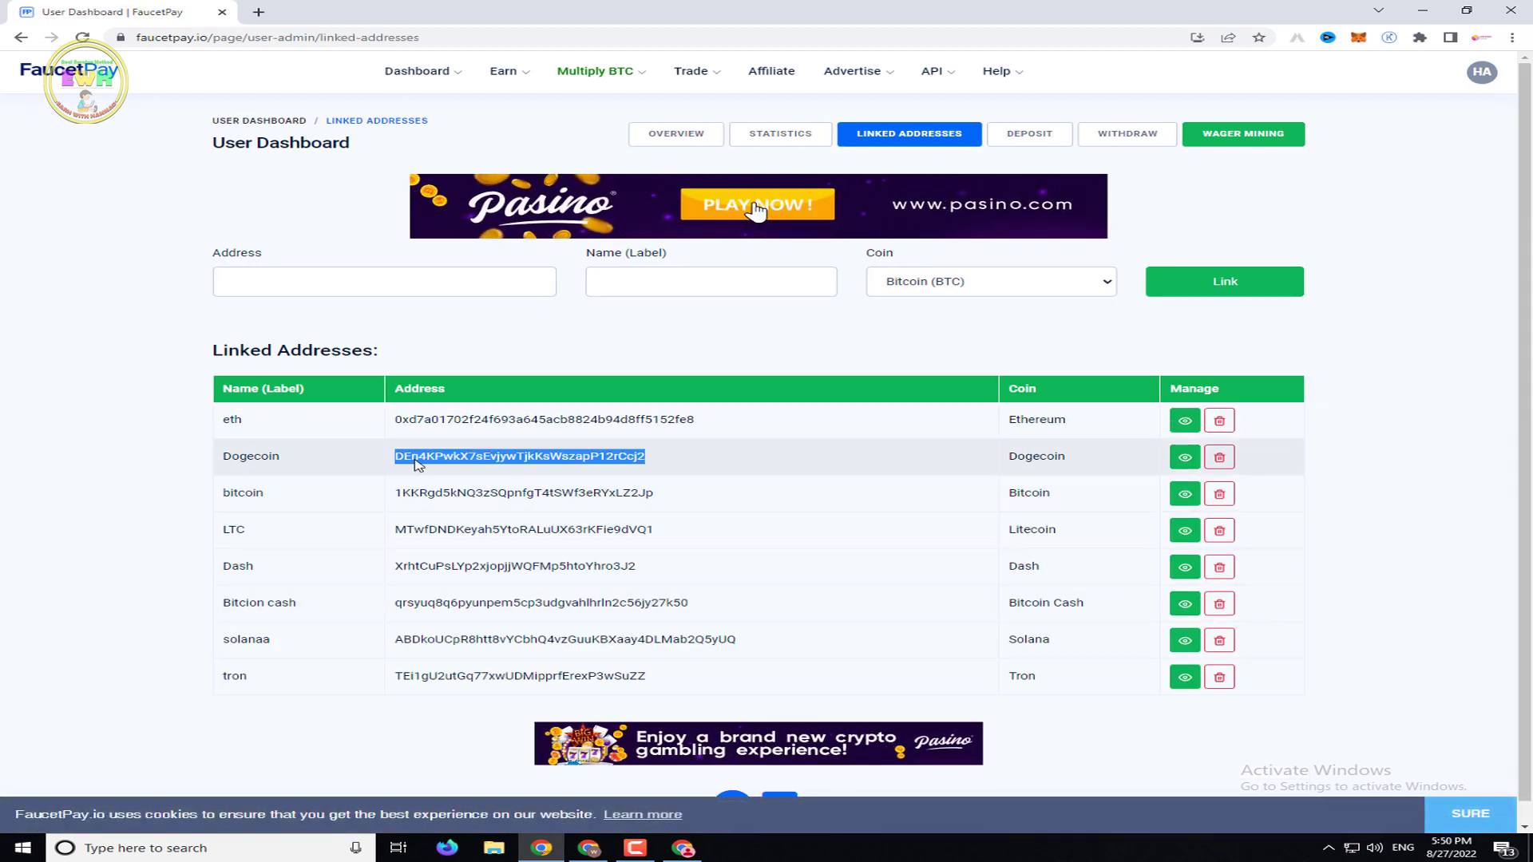
right_click(416, 463)
click(435, 472)
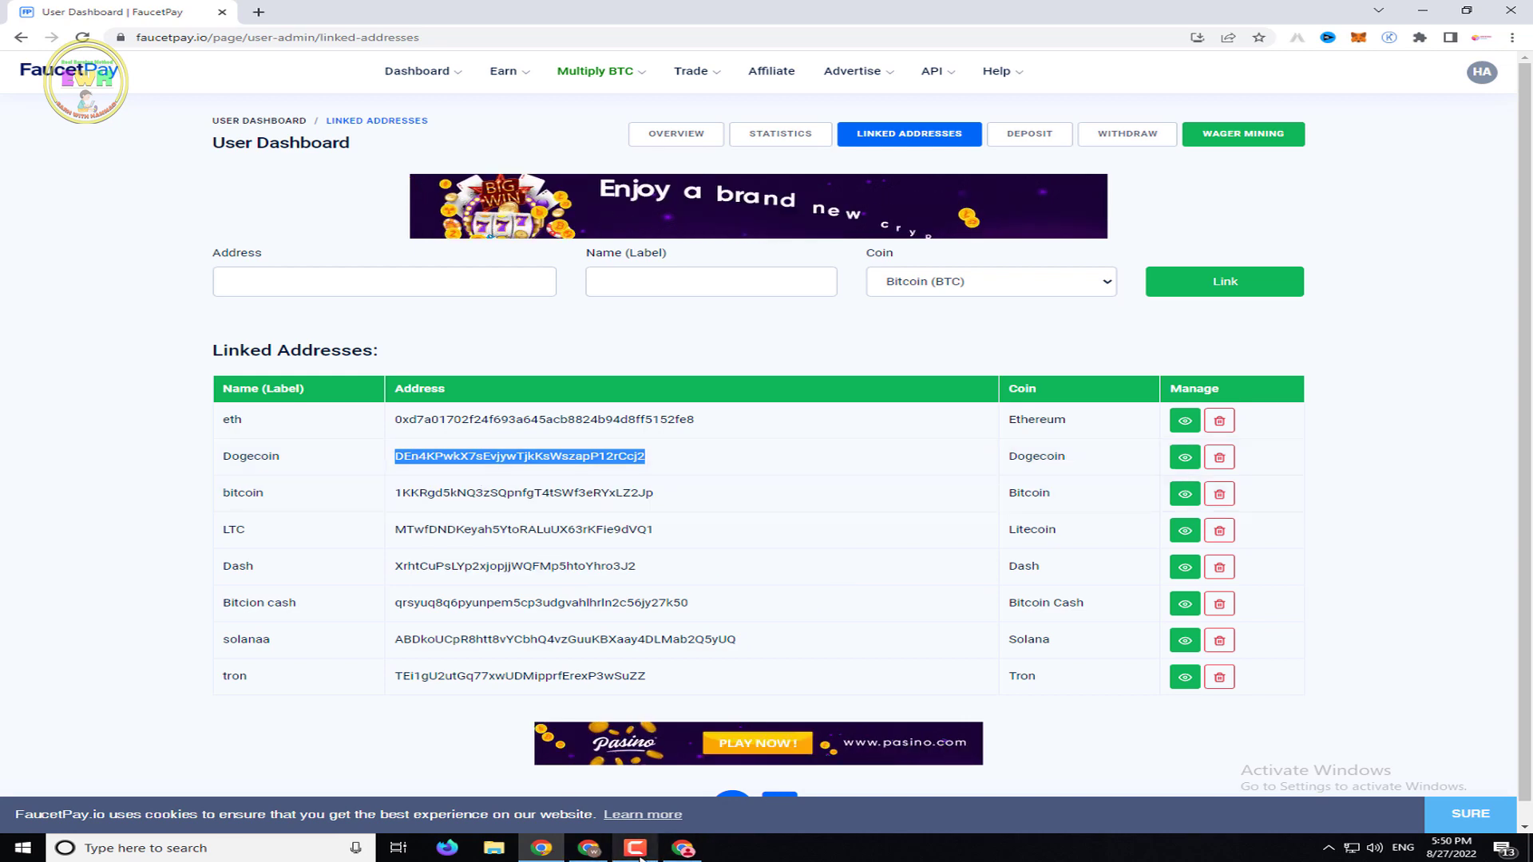
Paste the Dogecoin address over the doge placeholder on line 116, then Save & Close
click(685, 850)
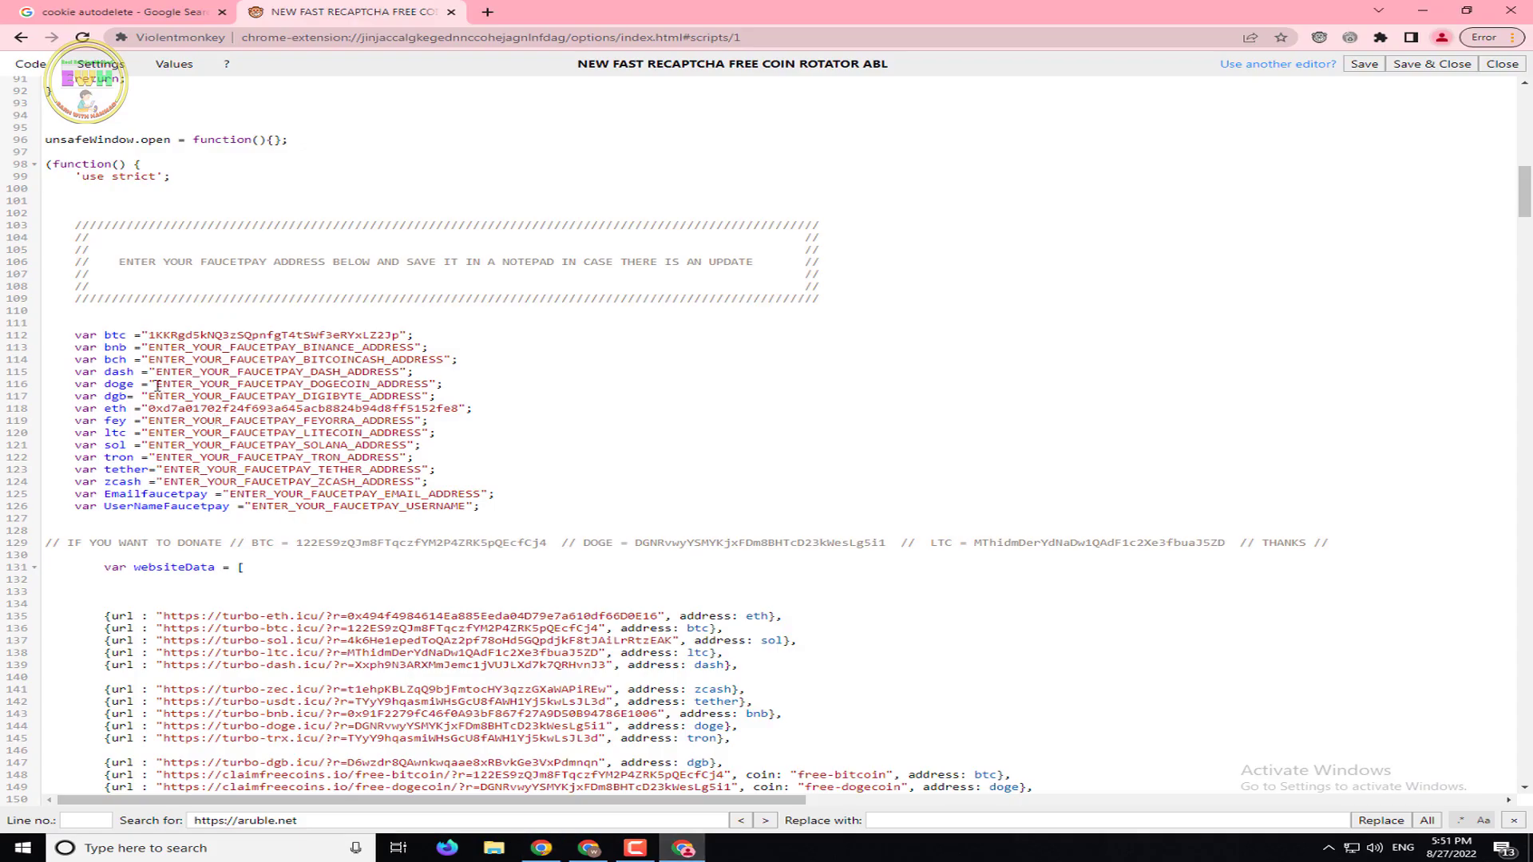
drag(157, 387, 431, 384)
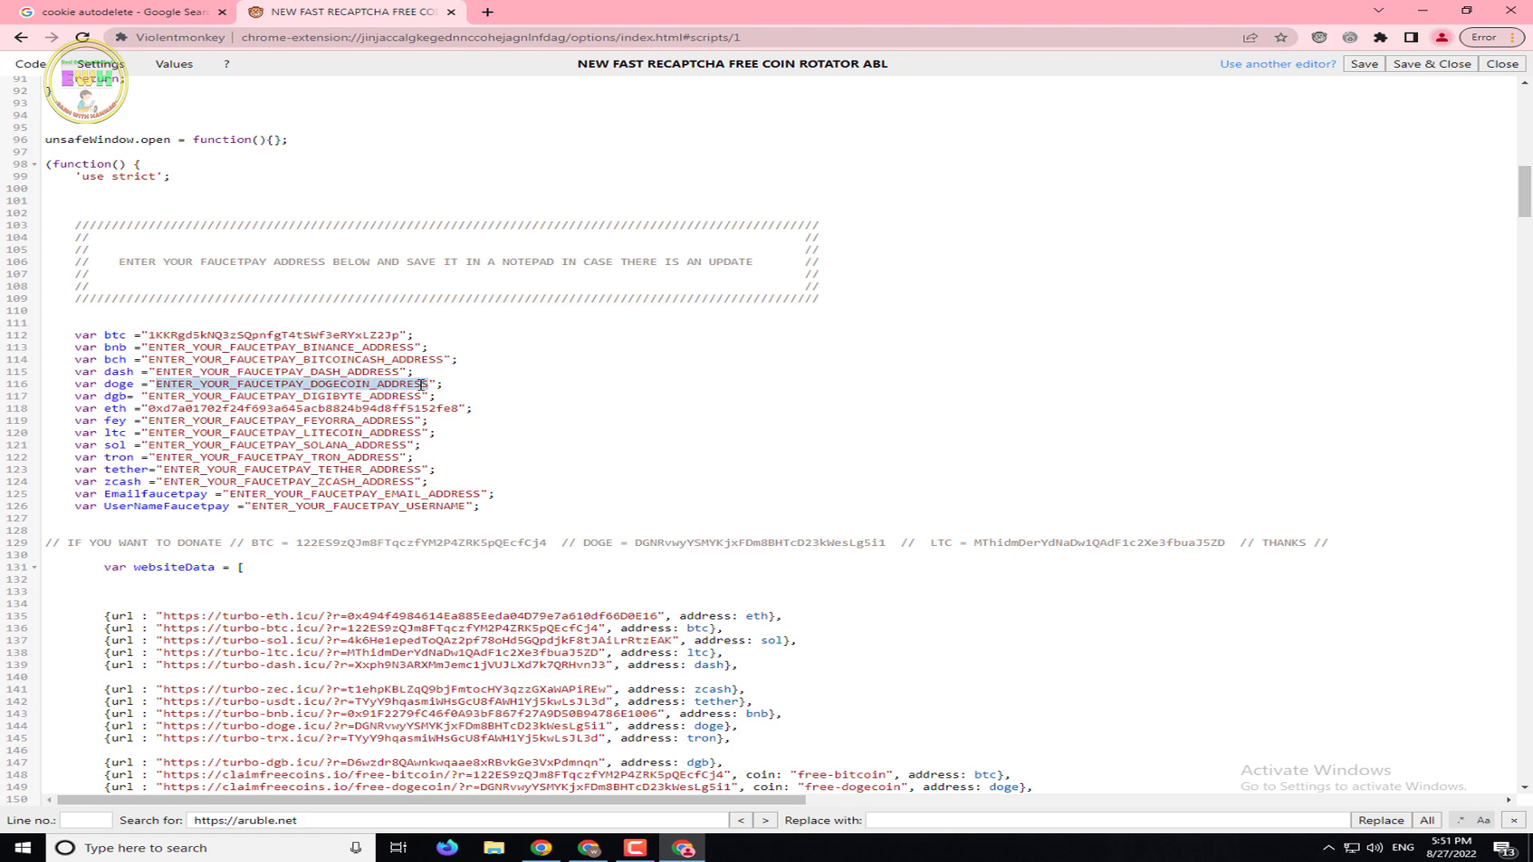
right_click(422, 386)
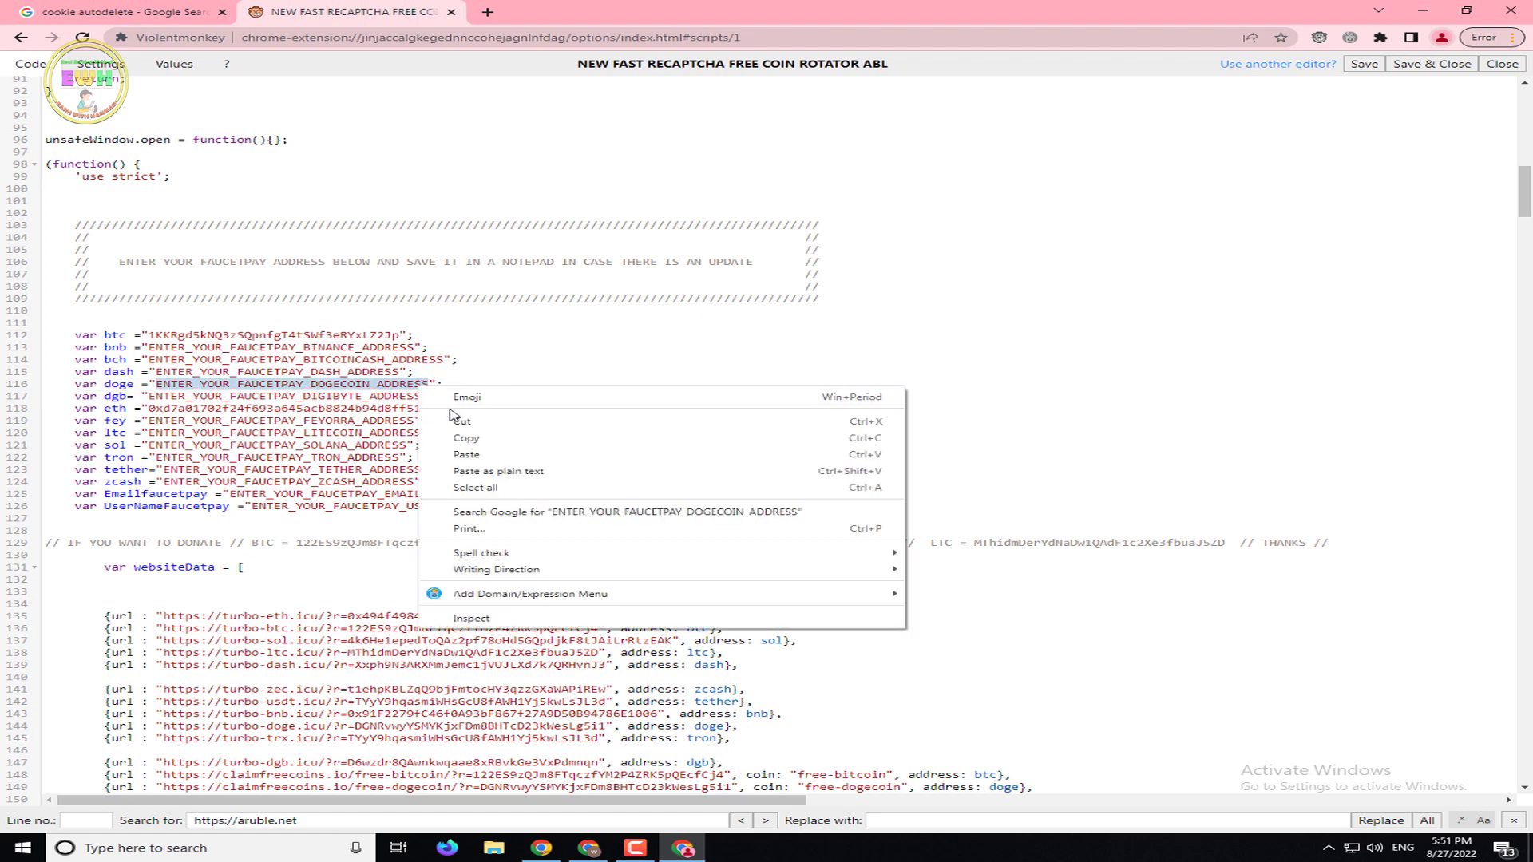
click(489, 457)
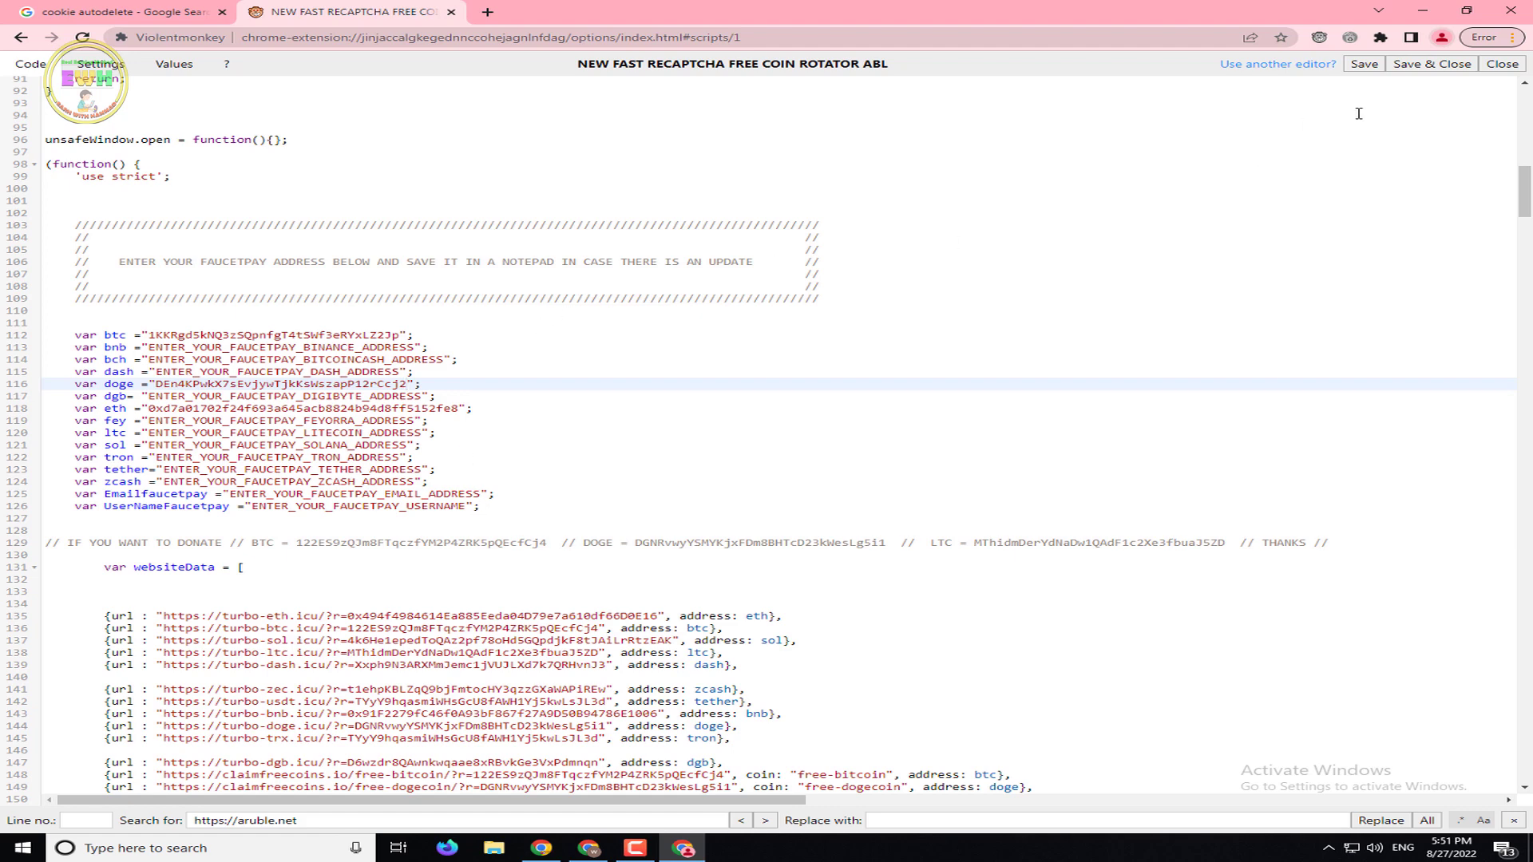
click(1415, 70)
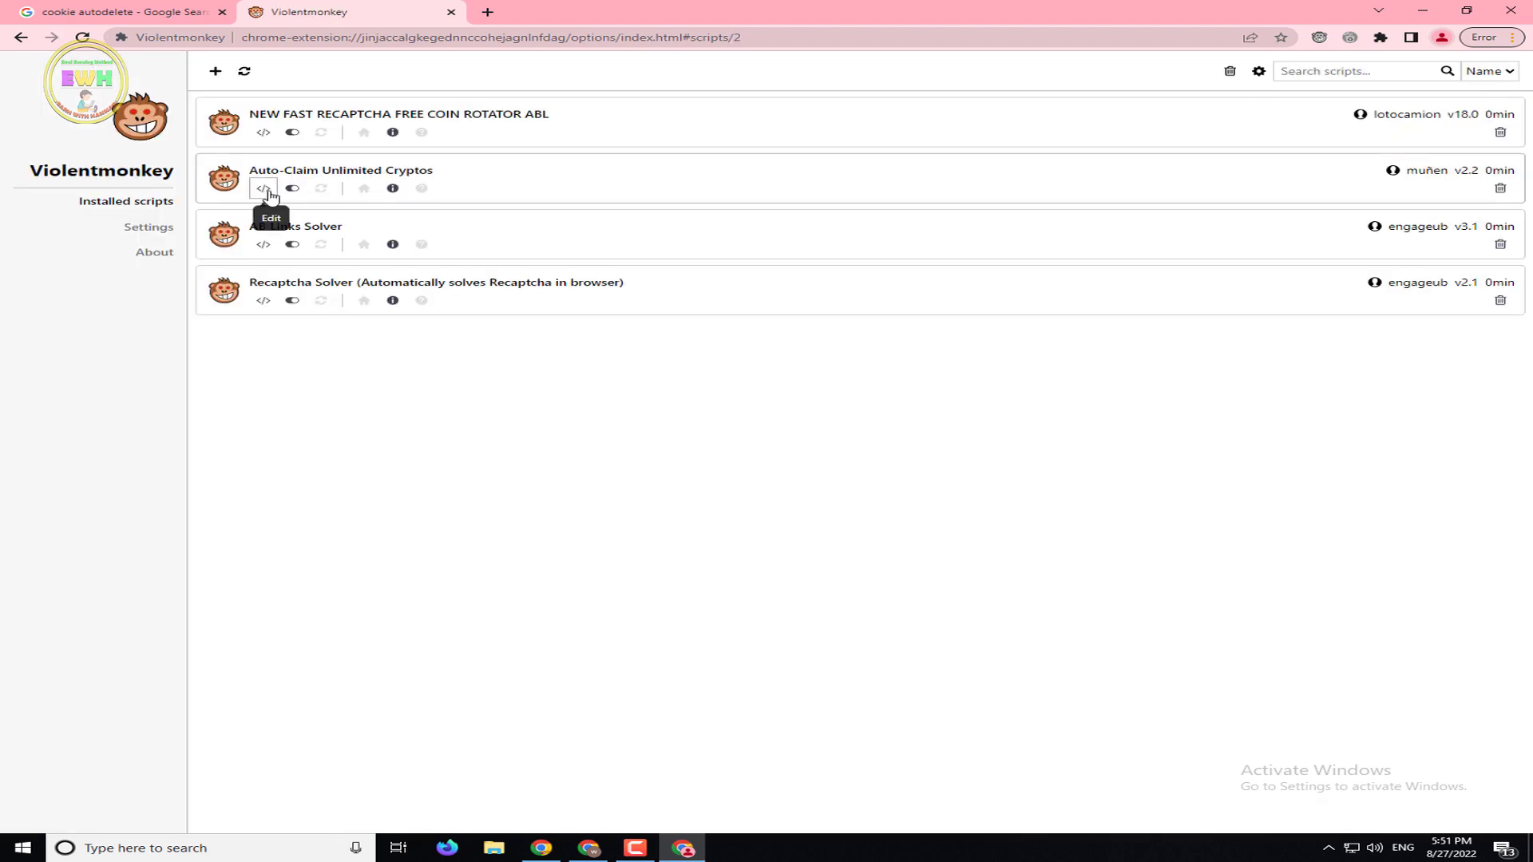
Open Auto-Claim Unlimited Cryptos in the editor and scroll to its faucetpayEmail and coin address placeholders
click(264, 189)
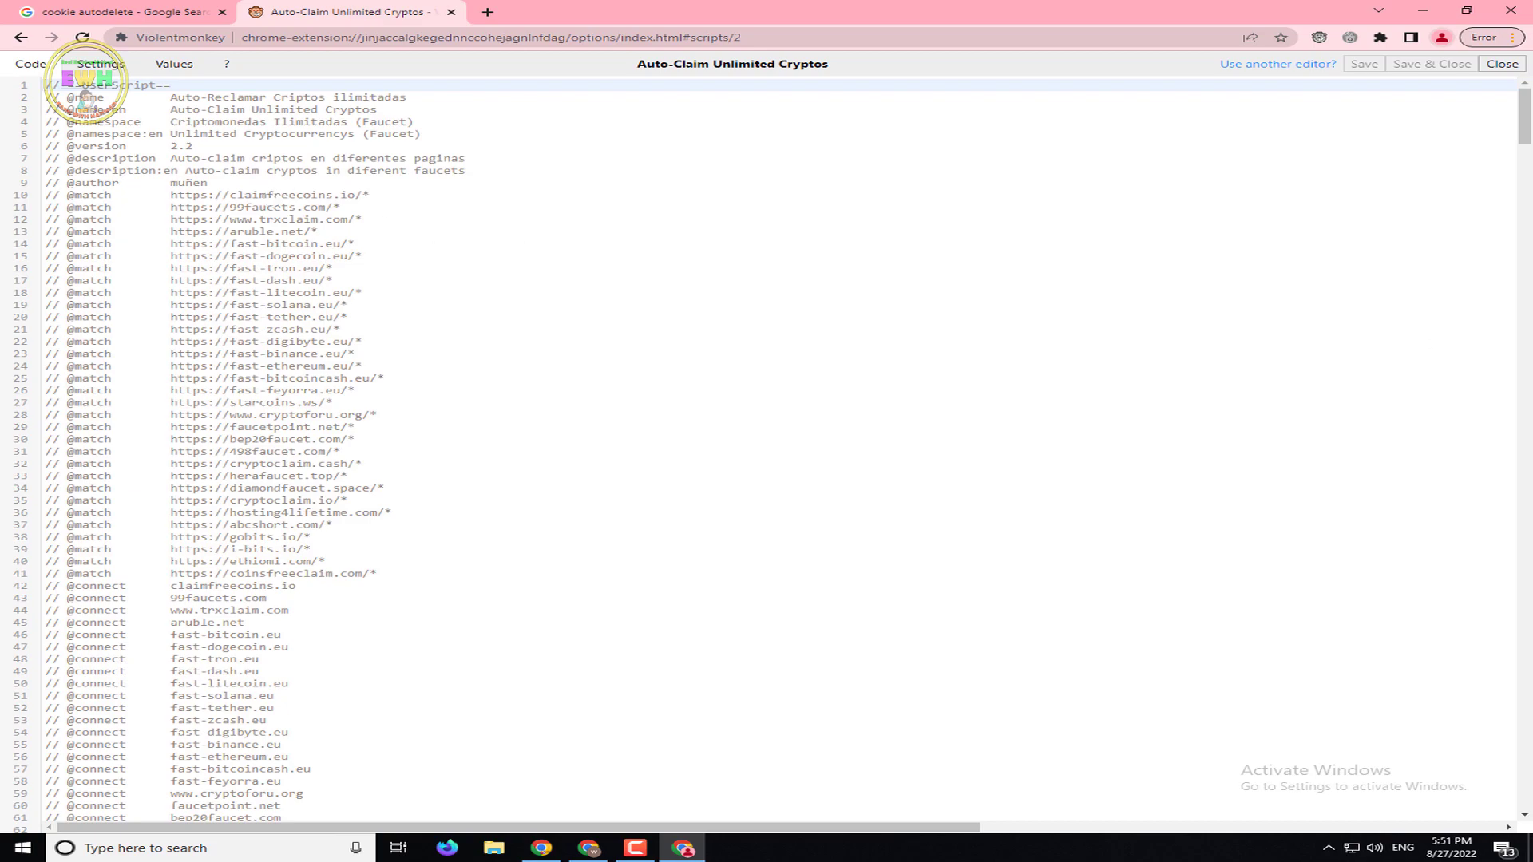
drag(1525, 128, 1528, 183)
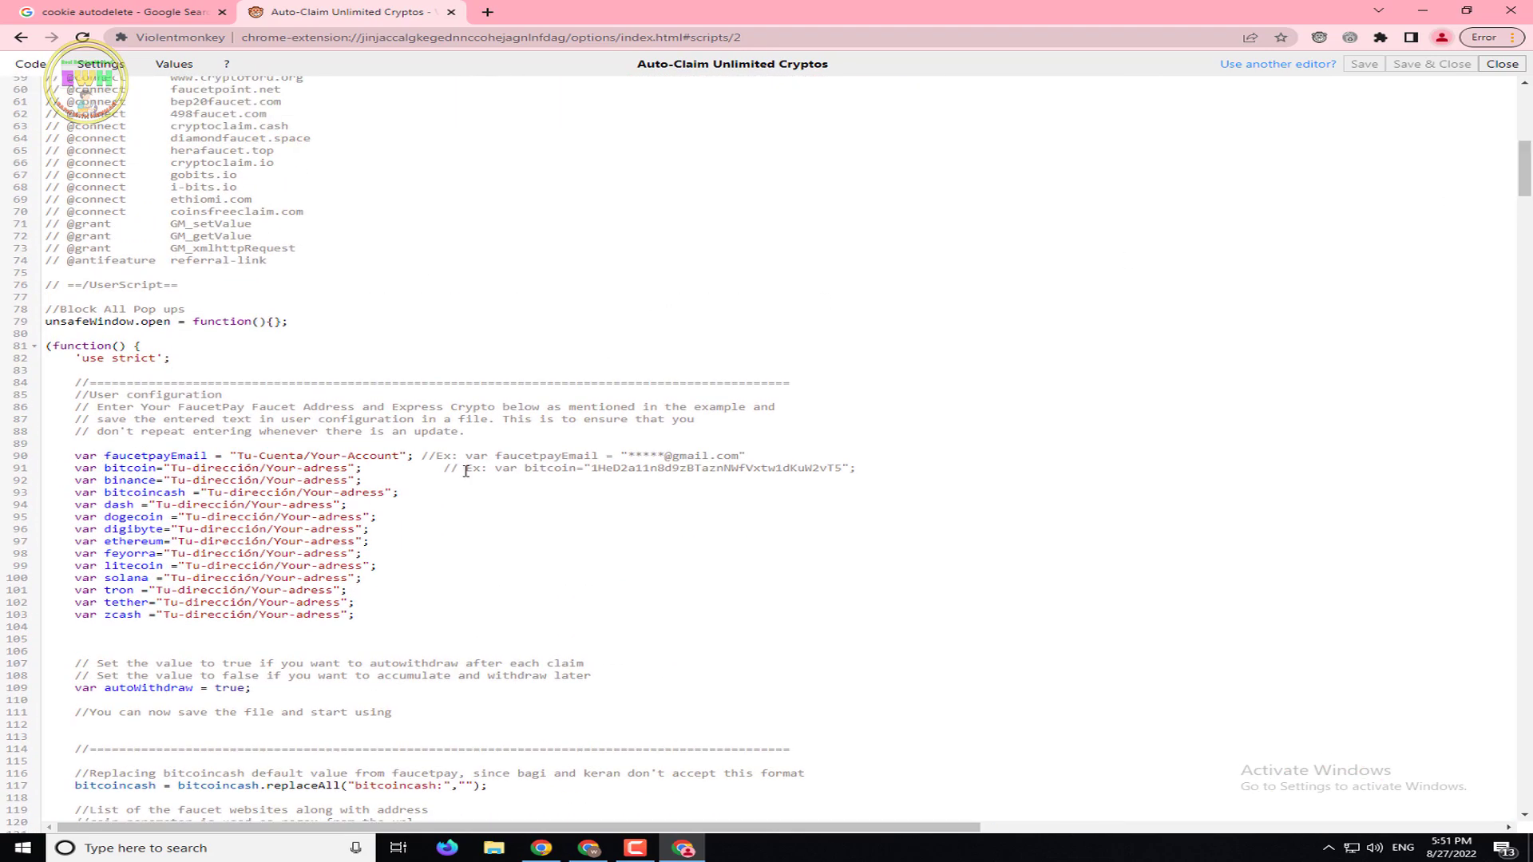
drag(171, 468, 222, 469)
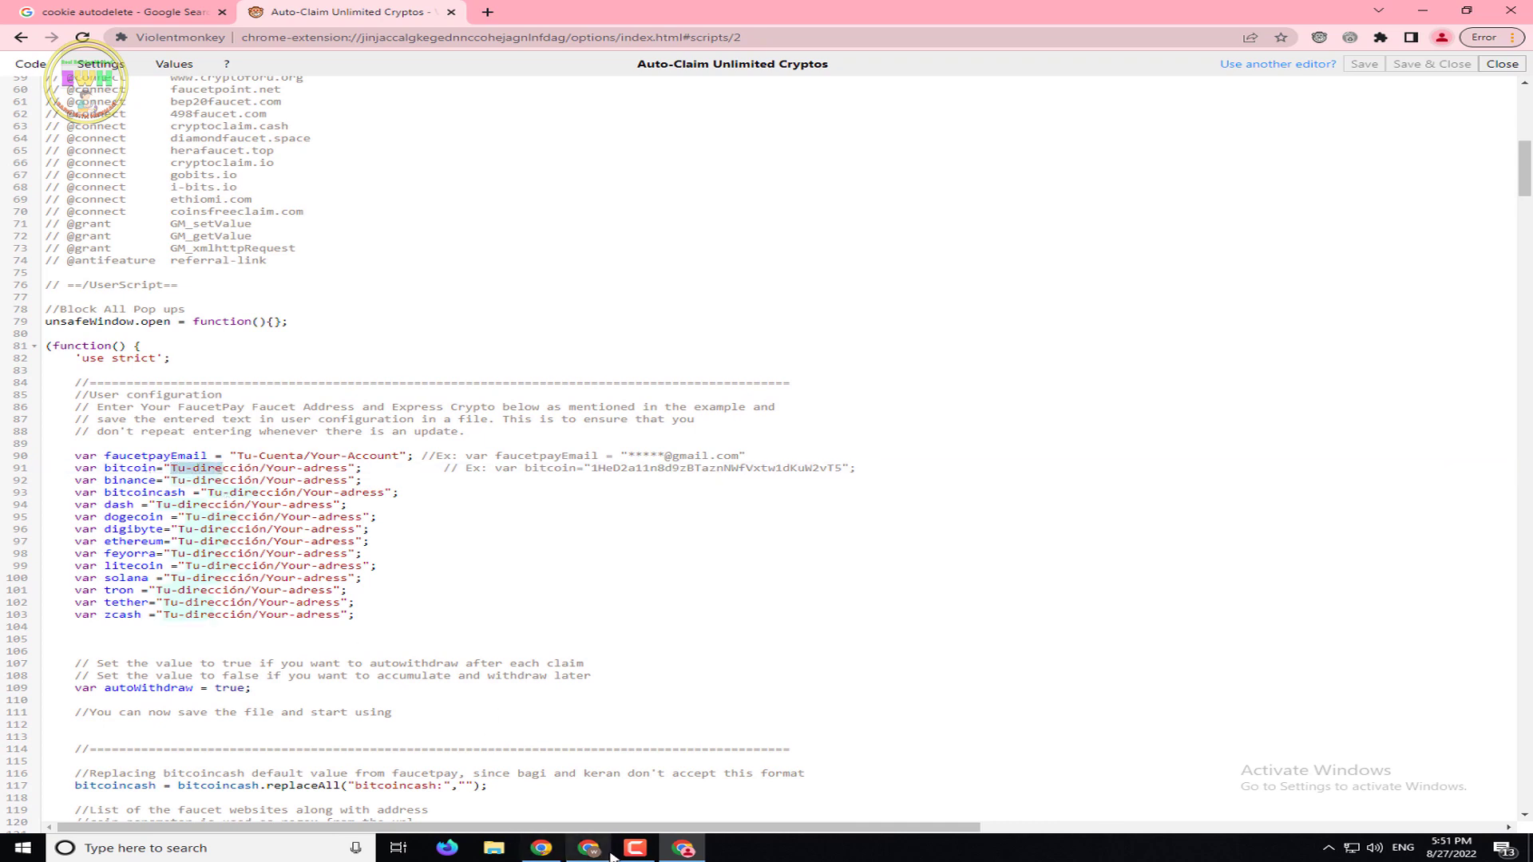
click(635, 848)
click(1434, 783)
Replace the 'Tu-Cuenta/Your-Account' placeholder on line 90 with the FaucetPay account's e-mail address
drag(238, 457, 400, 455)
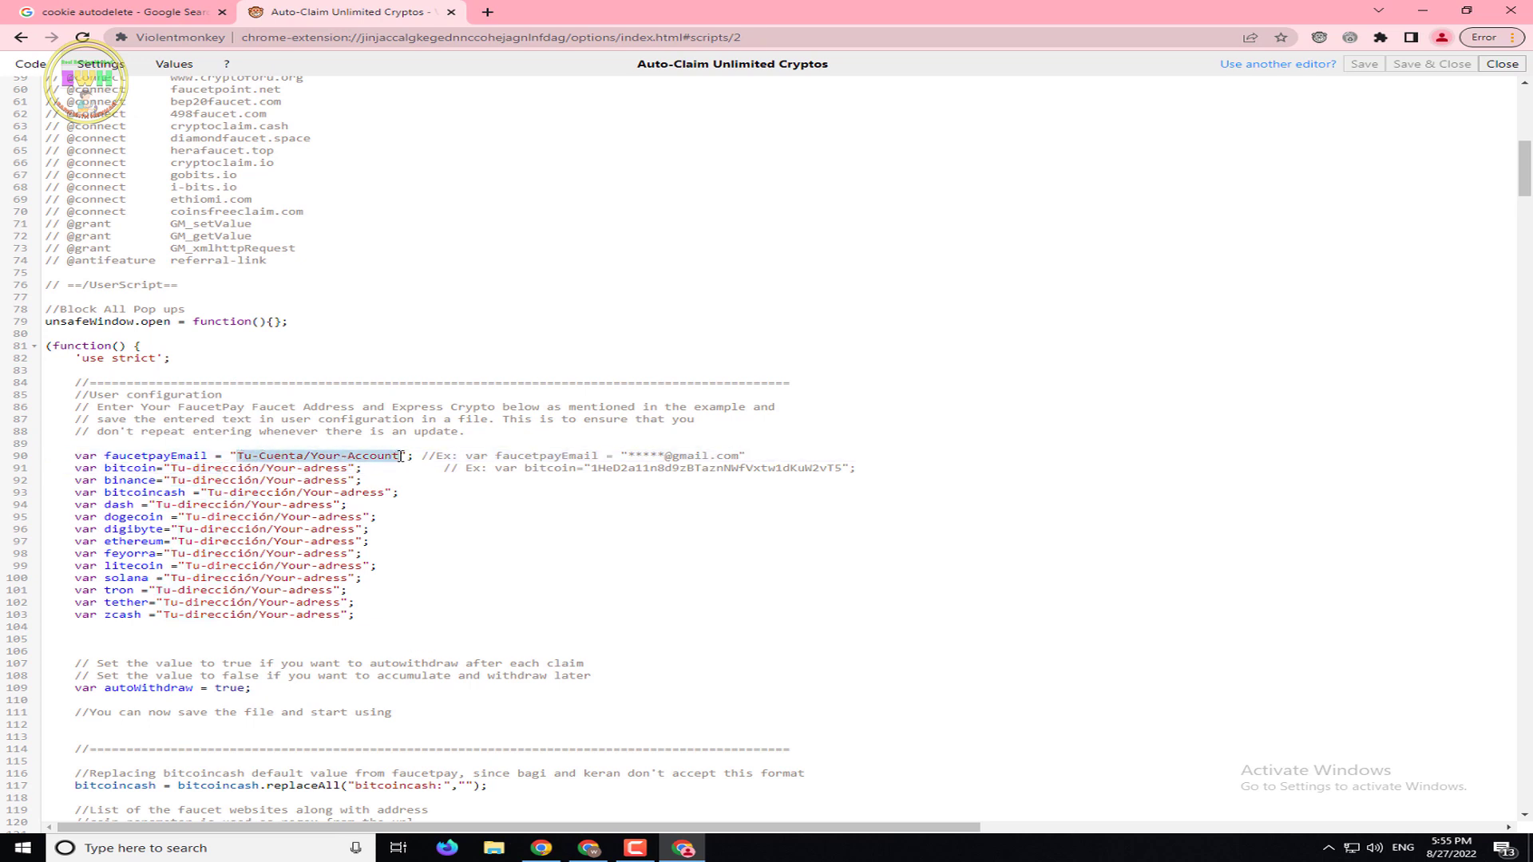
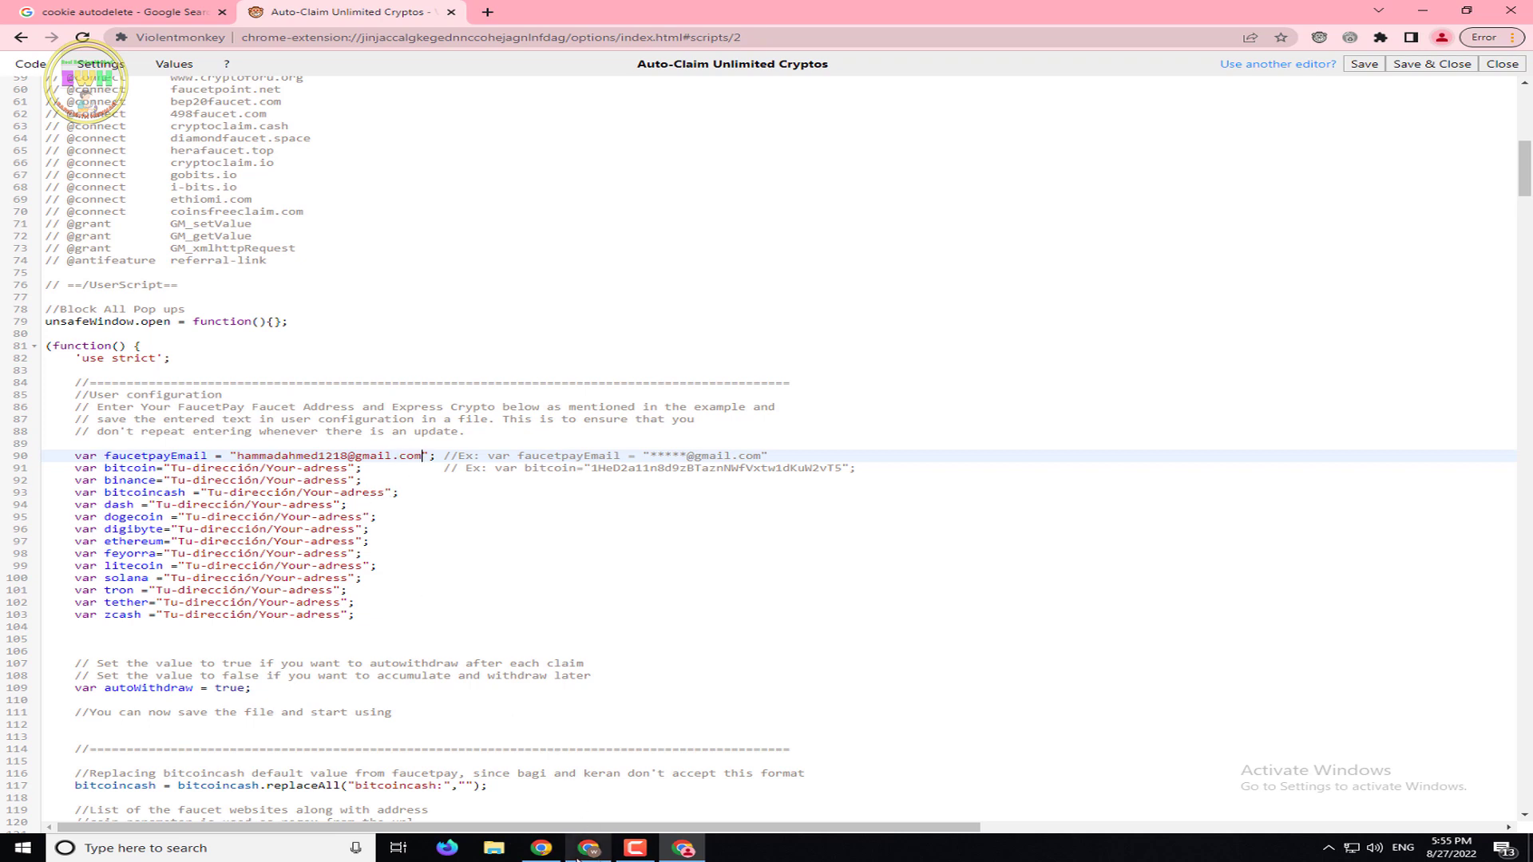
click(541, 847)
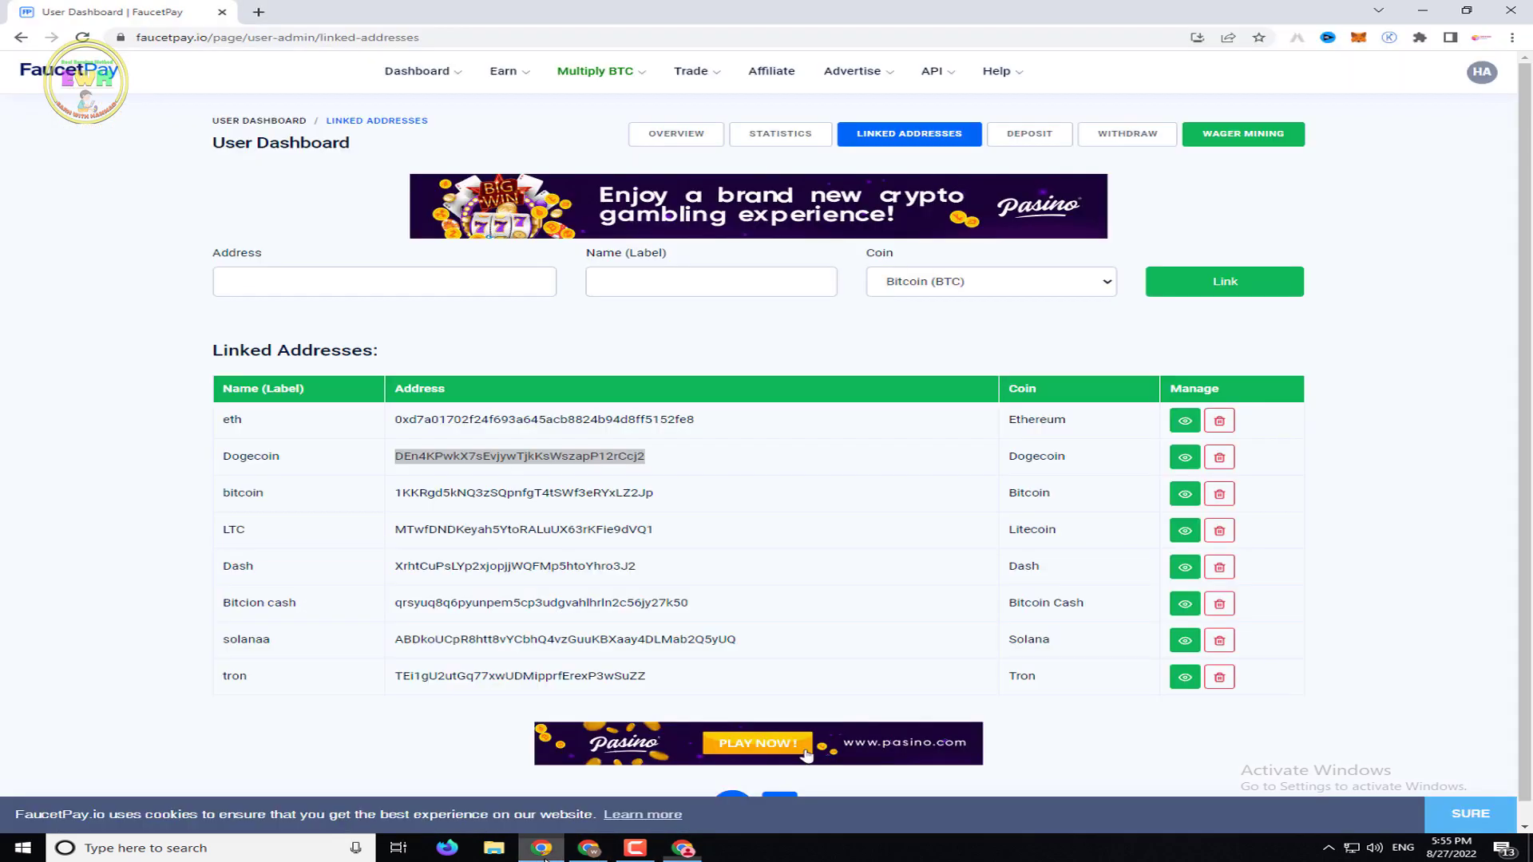
Copy the FaucetPay Dogecoin address and select the bitcoin placeholder on line 91
right_click(599, 451)
click(631, 458)
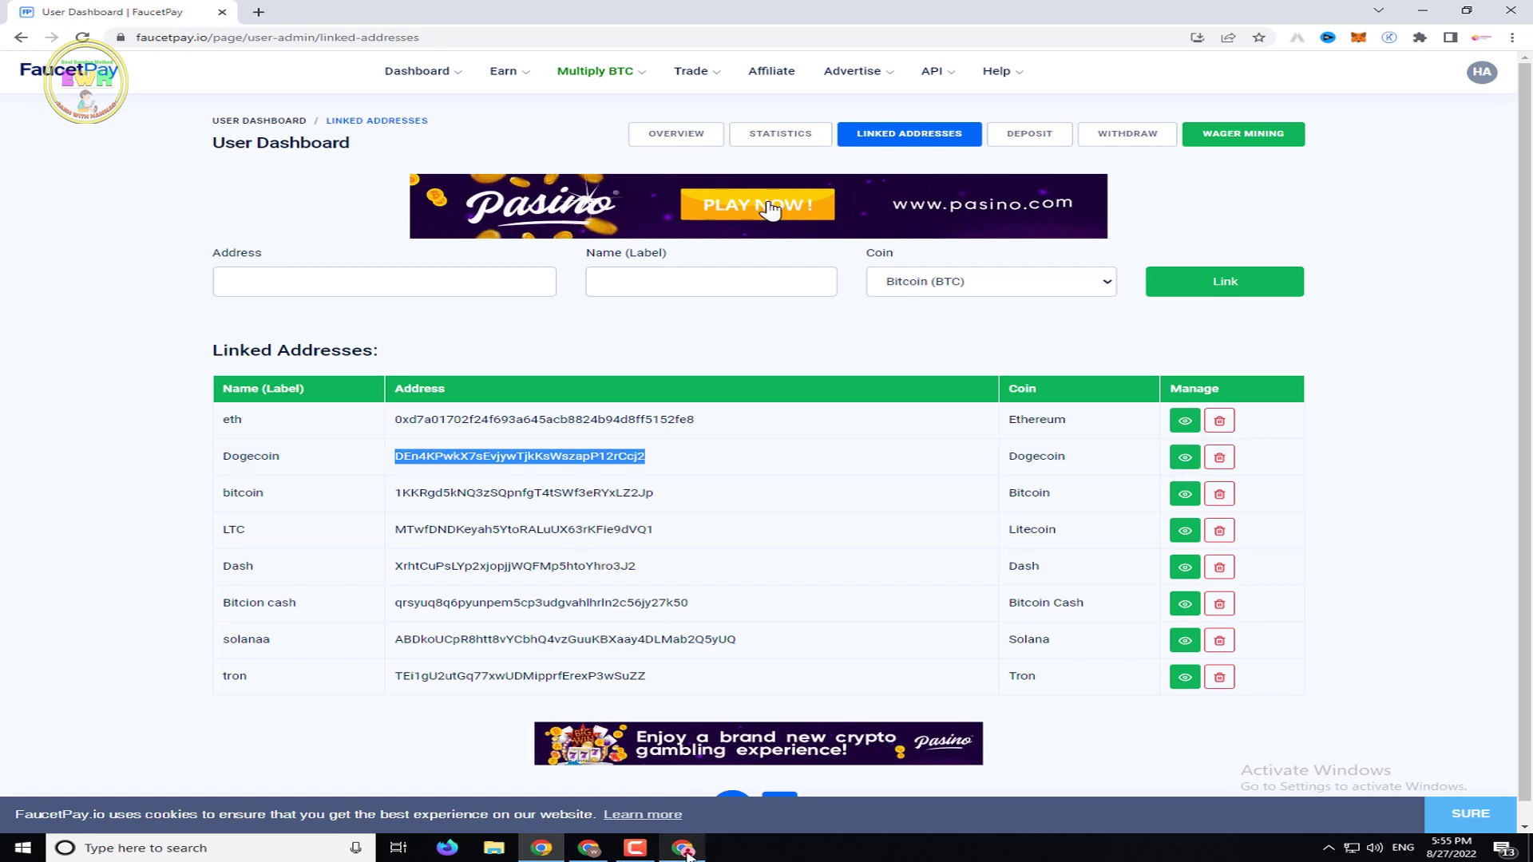
click(683, 848)
click(178, 468)
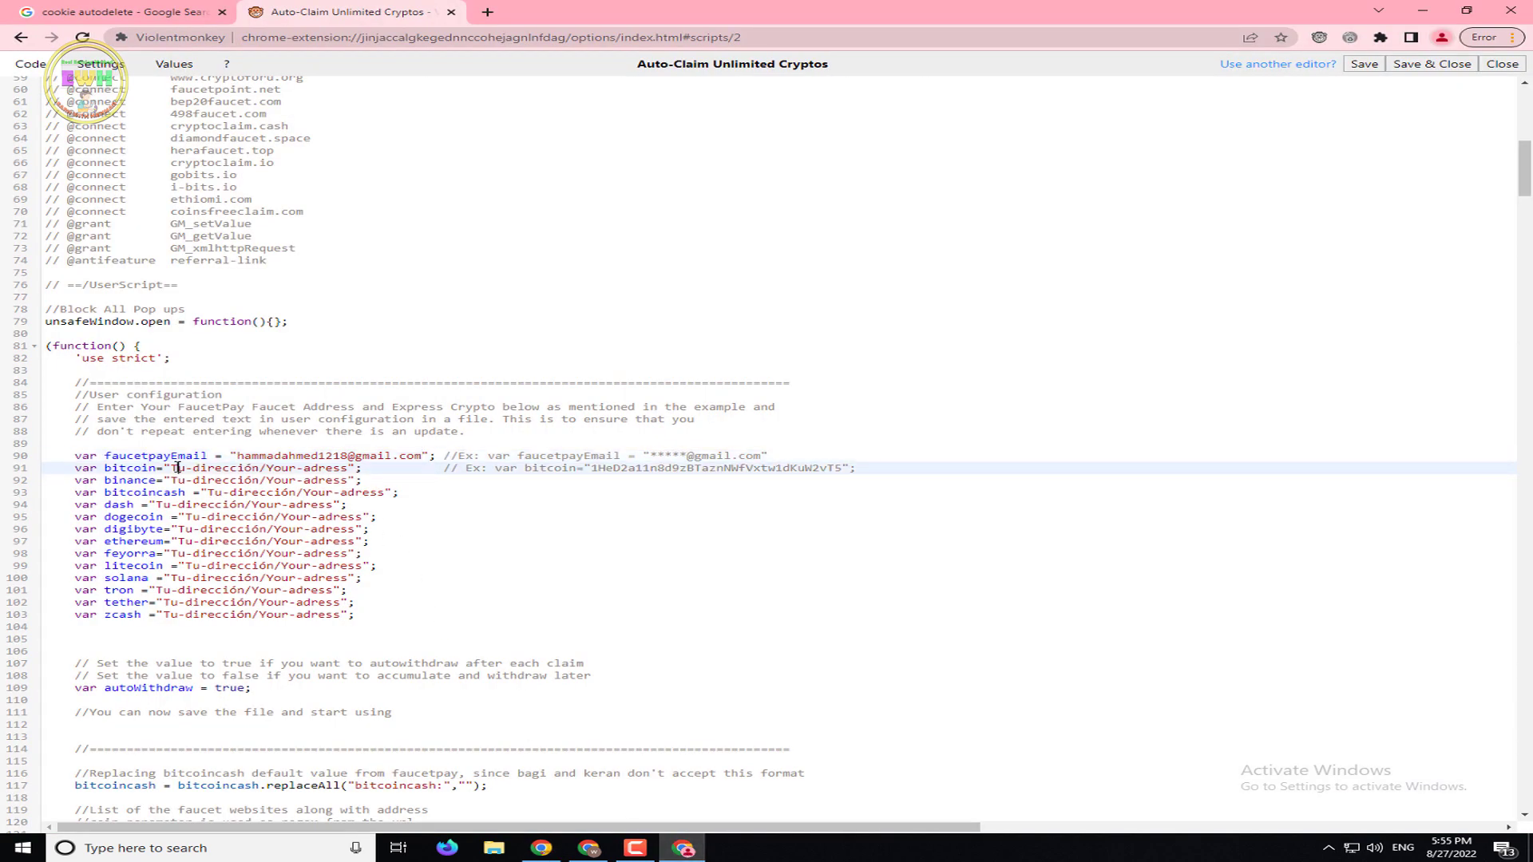
drag(176, 468, 345, 471)
right_click(342, 474)
click(388, 526)
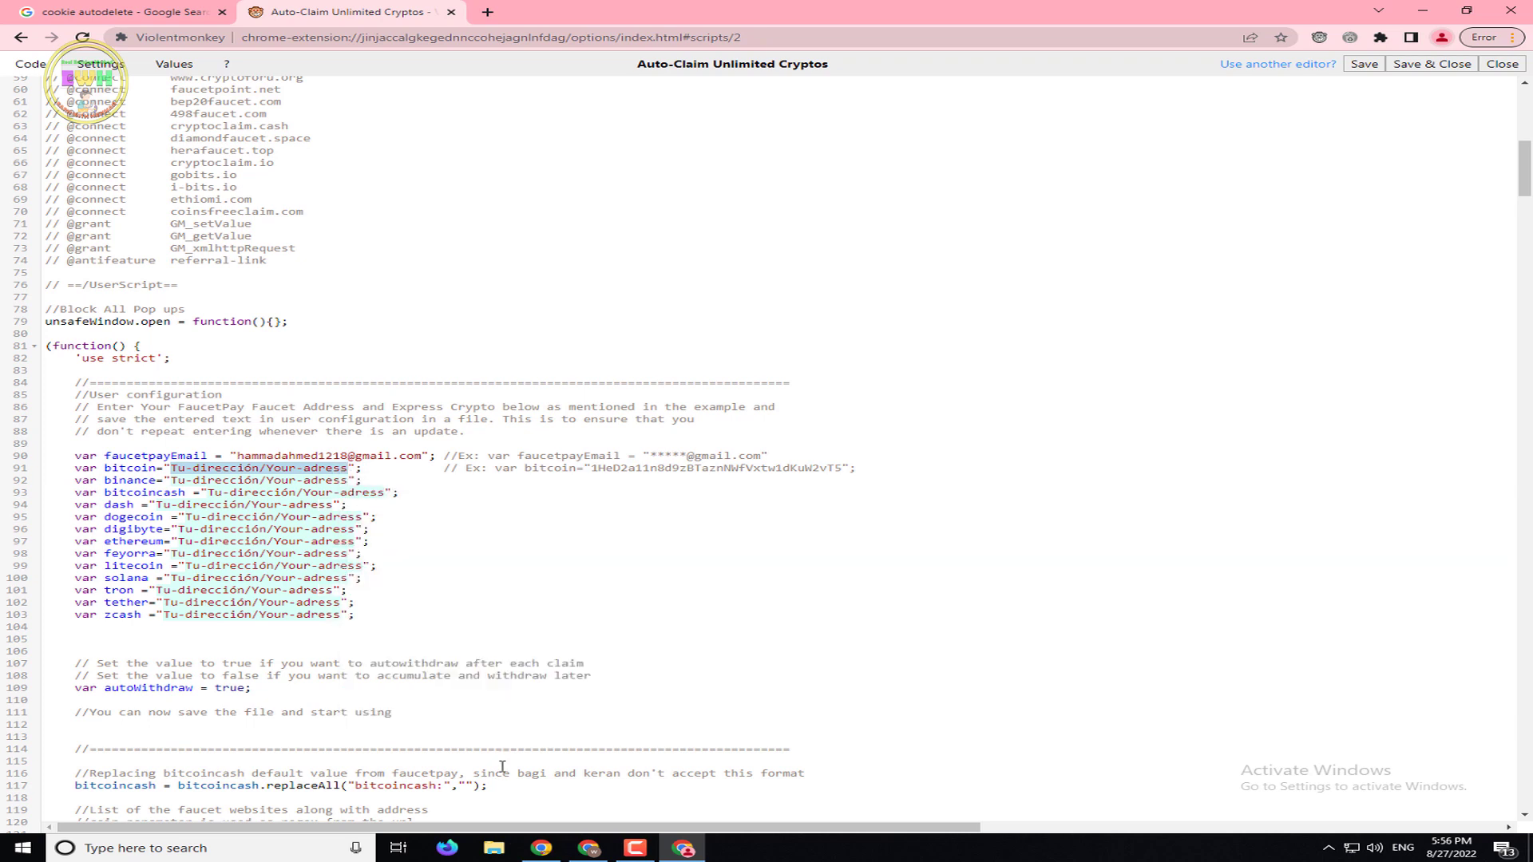
Recopy the Dogecoin address and paste it over the bitcoin placeholder on line 91
click(541, 848)
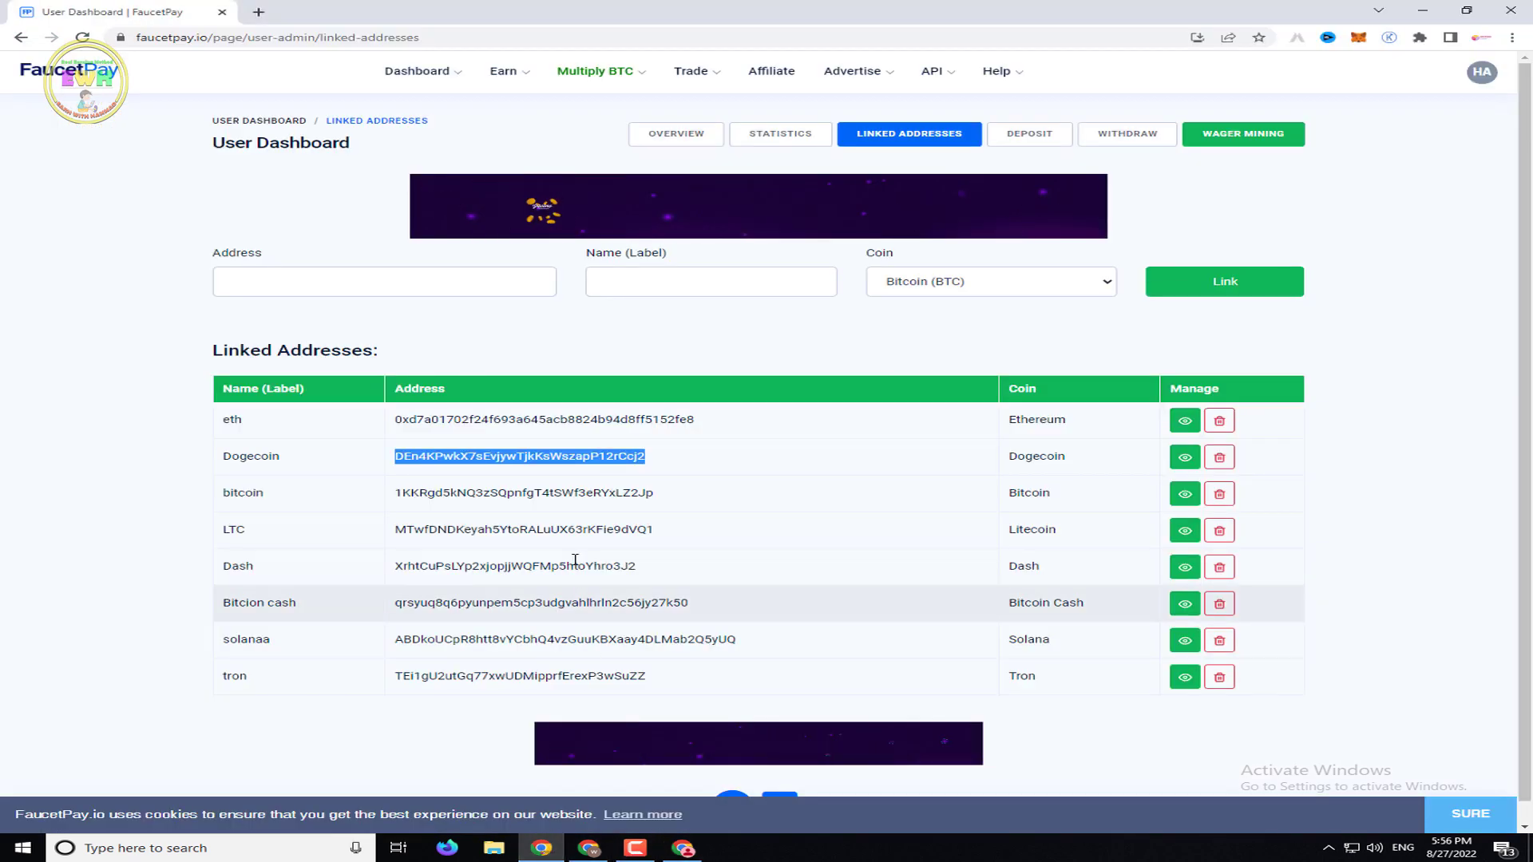
right_click(571, 472)
click(595, 480)
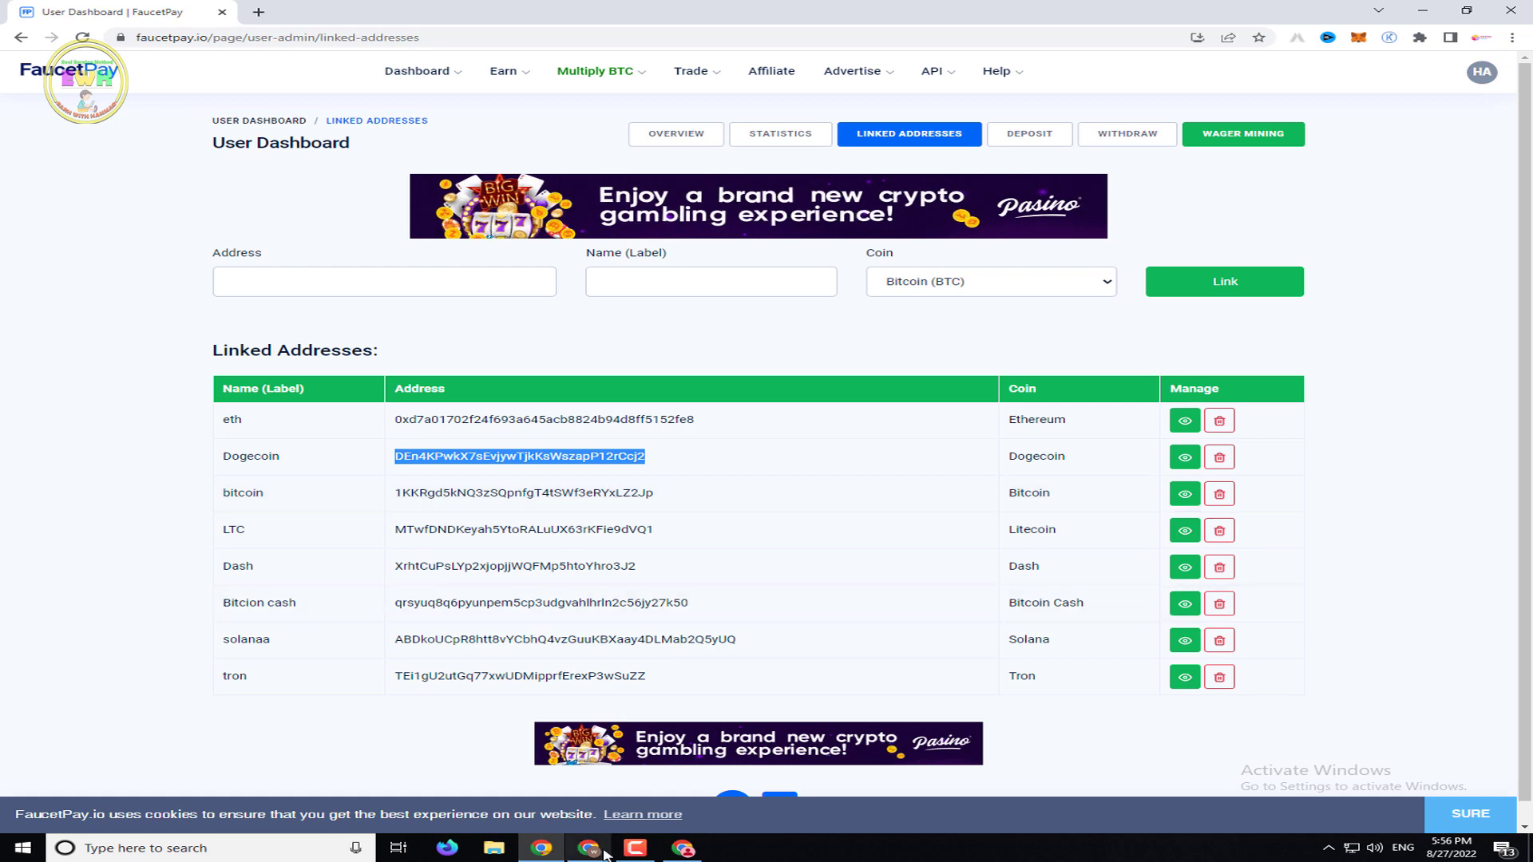
click(588, 848)
click(551, 849)
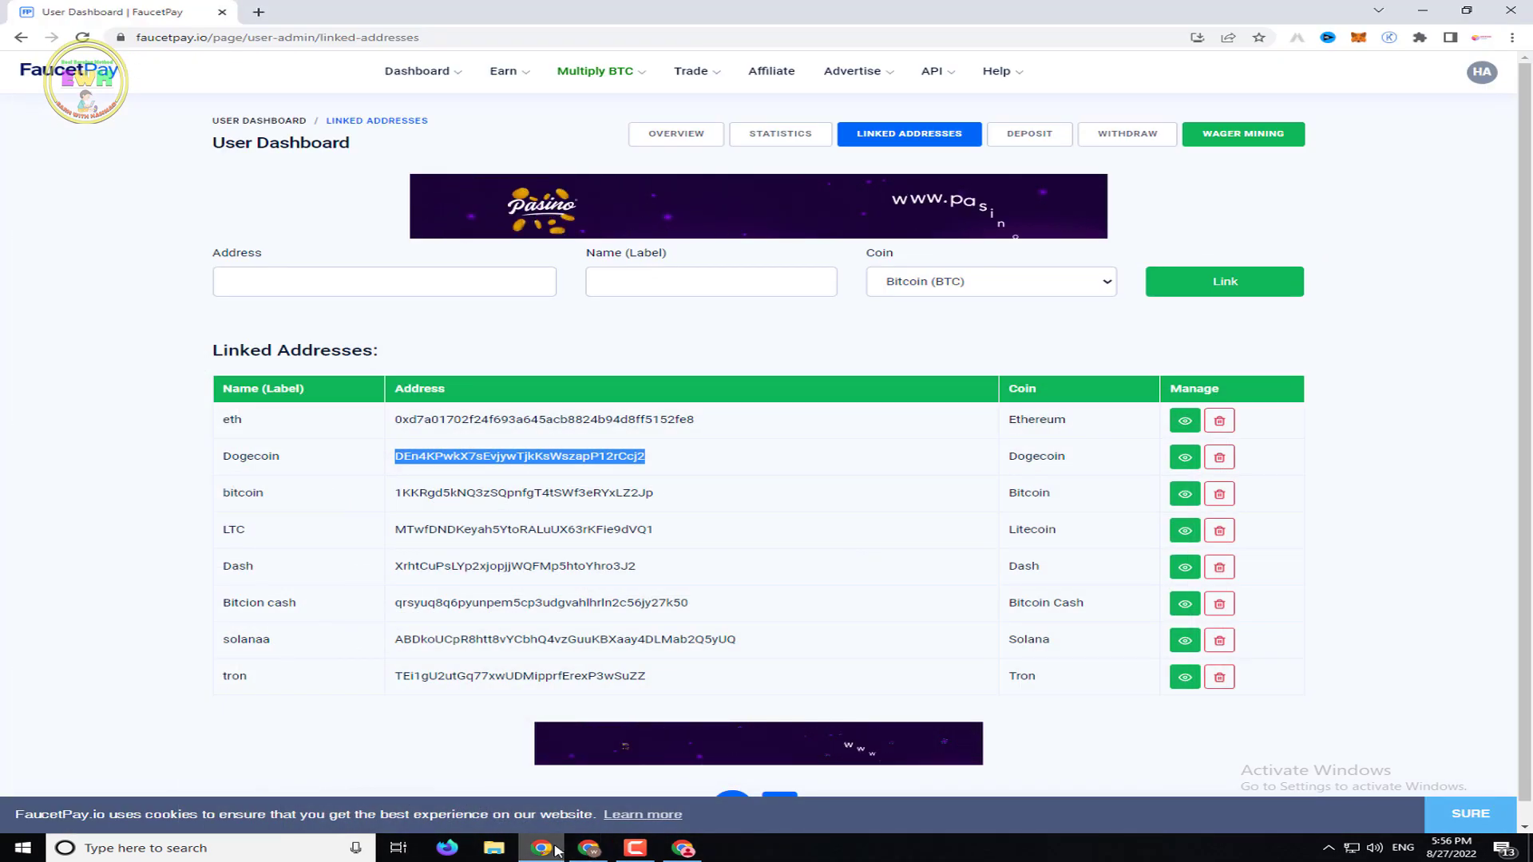
mouse_move(556, 851)
click(683, 847)
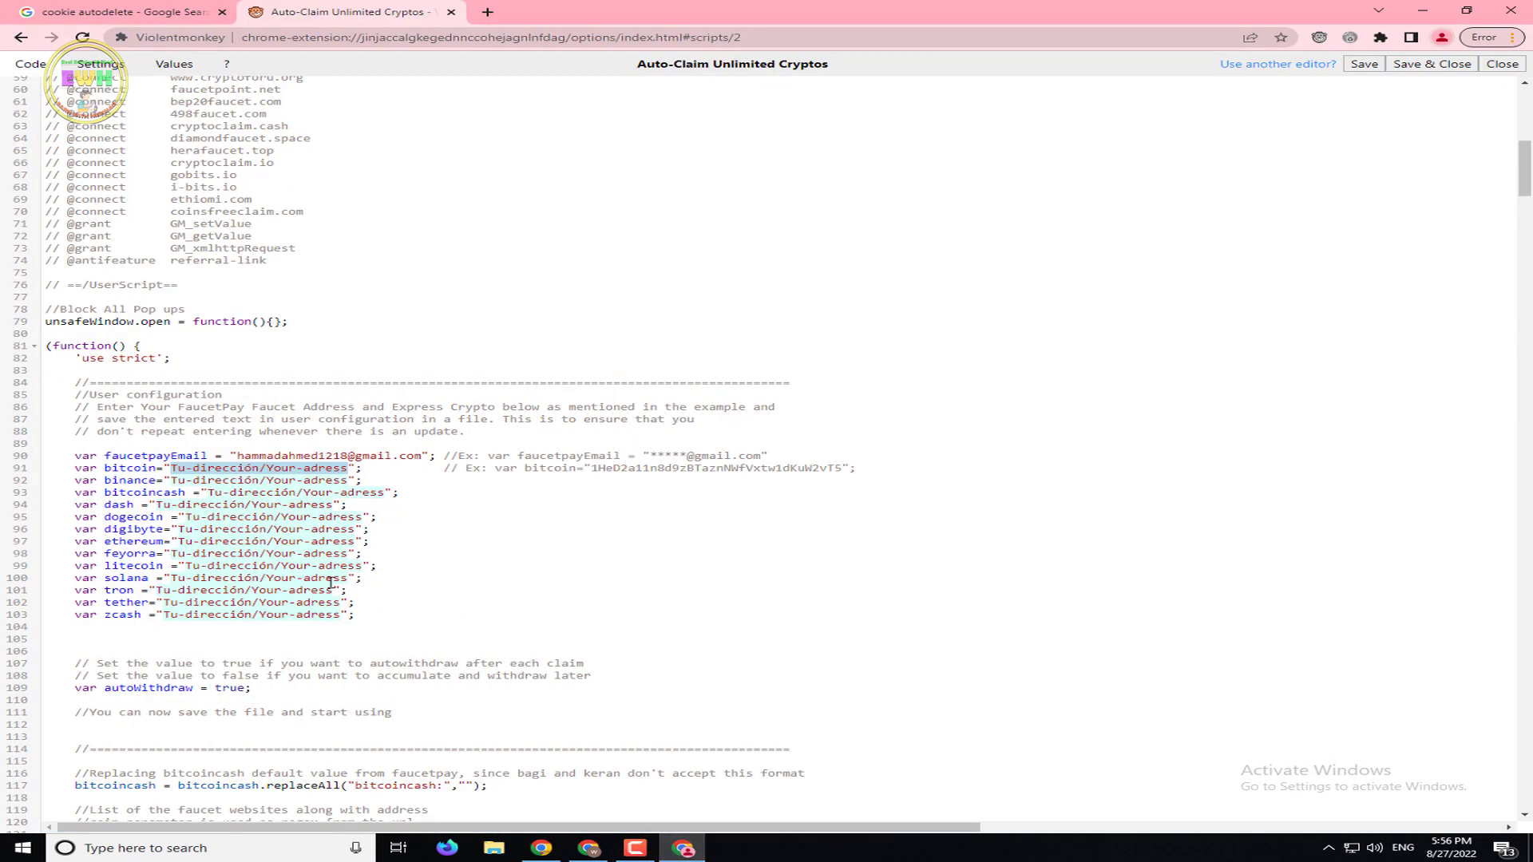
right_click(266, 474)
click(344, 537)
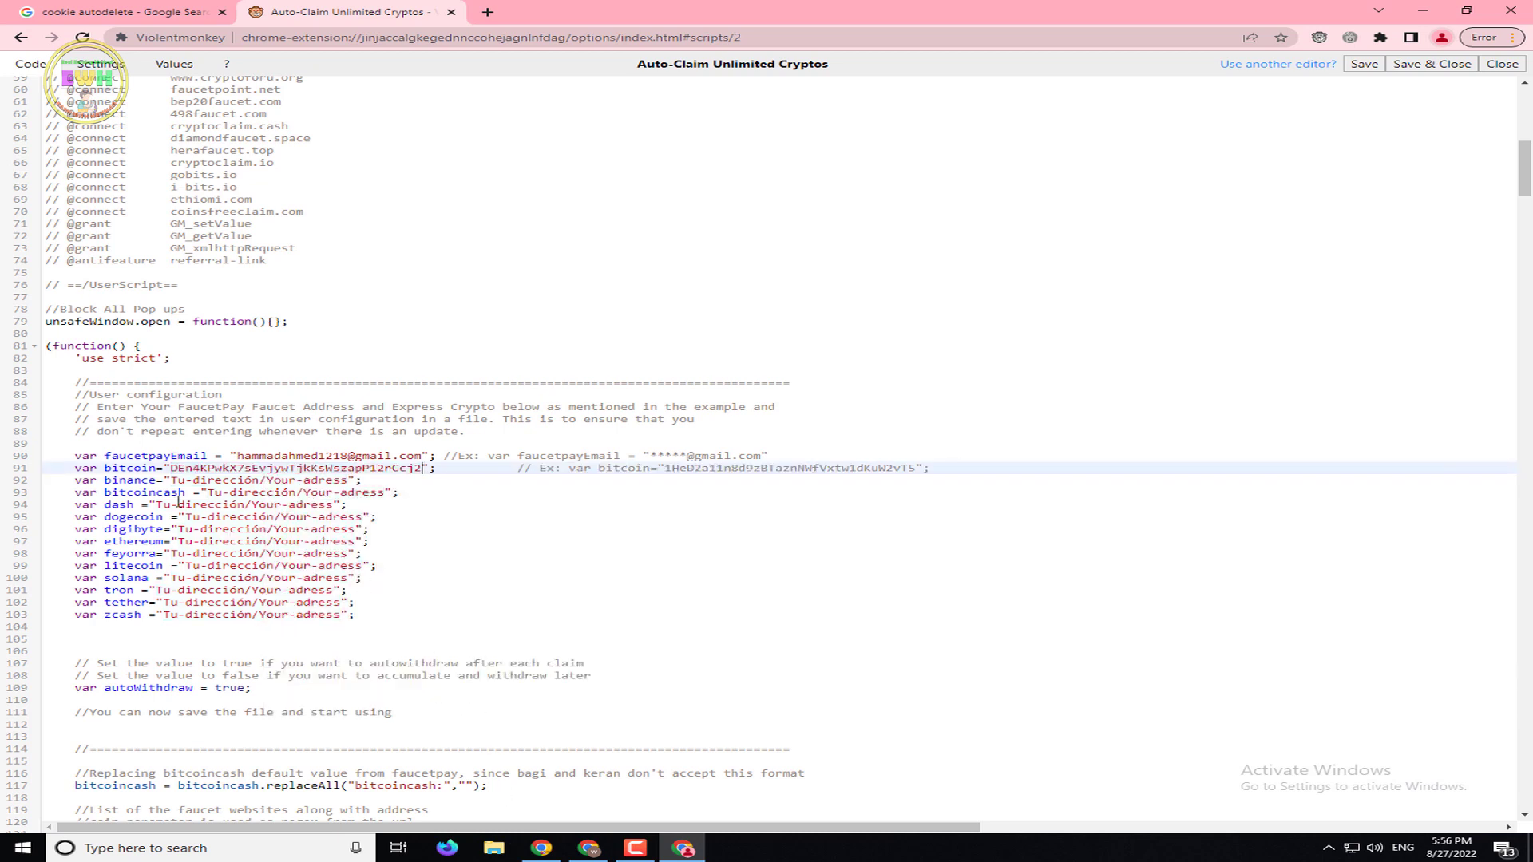
click(542, 848)
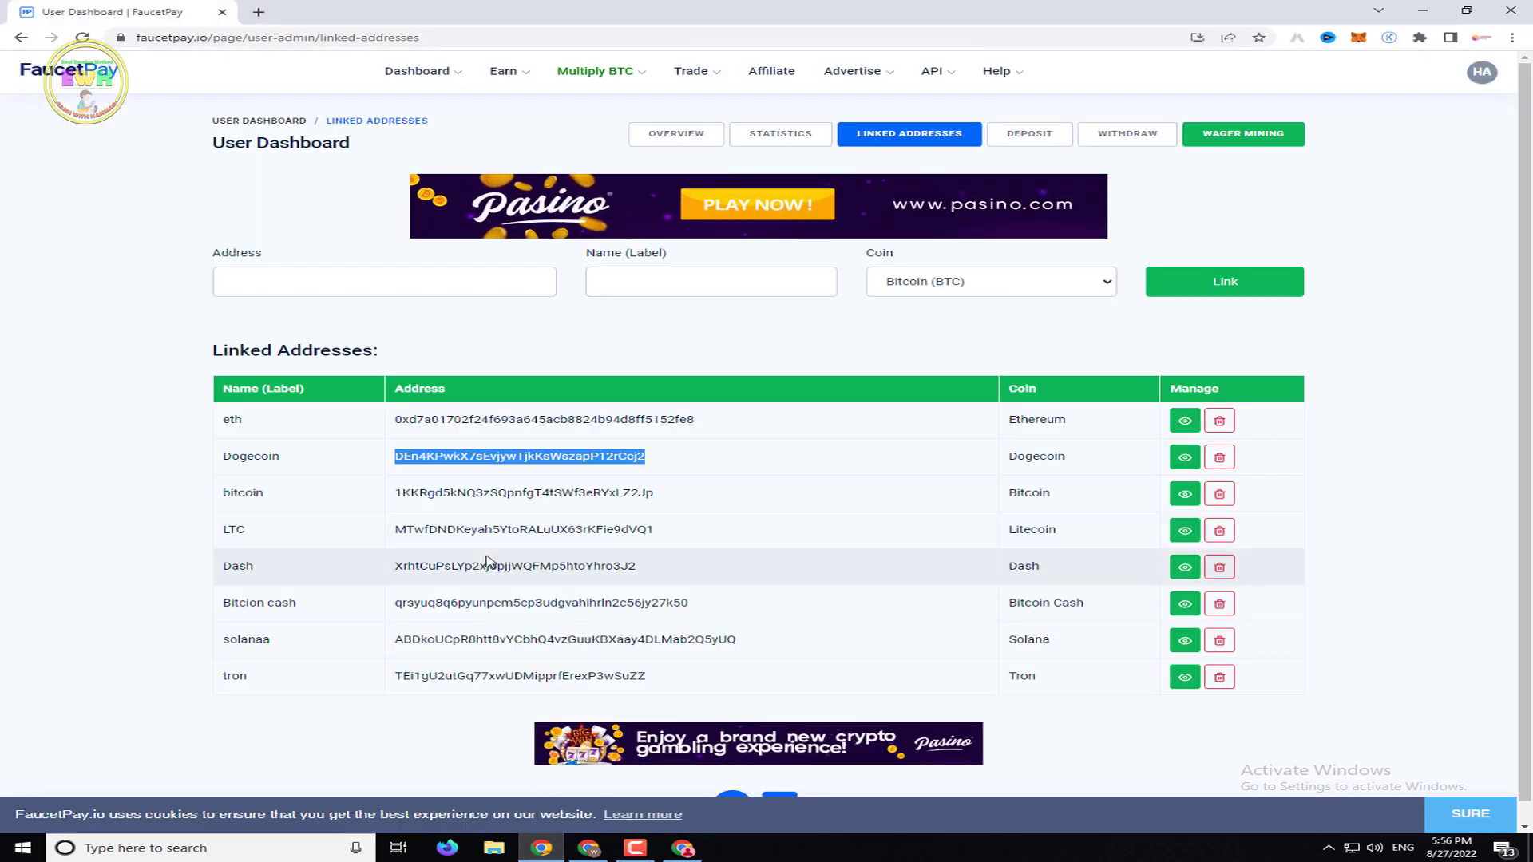
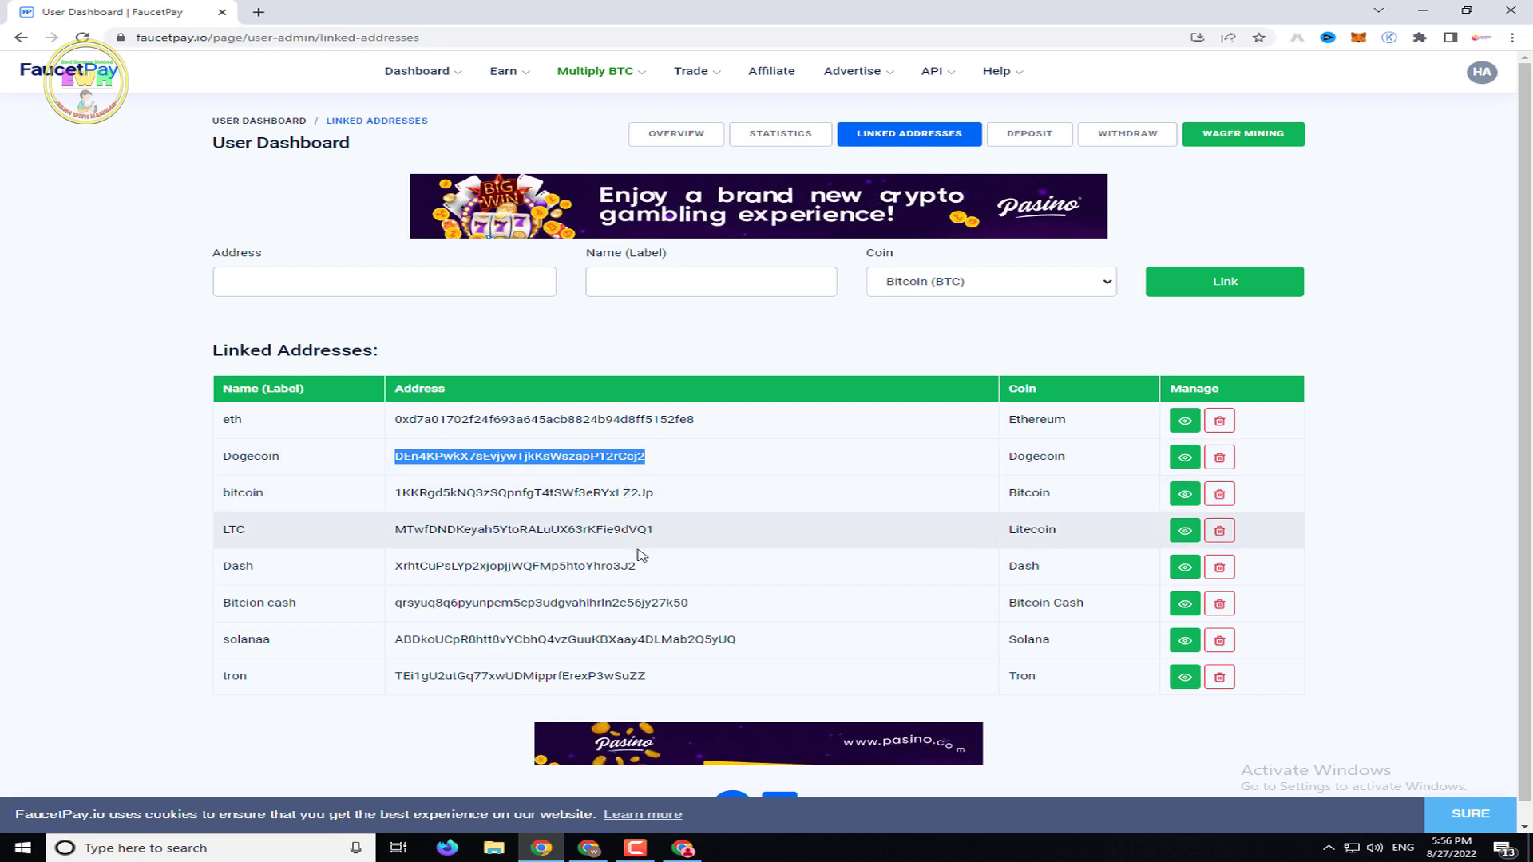
Paste the copied Dogecoin address over the dogecoin placeholder on line 95
click(680, 848)
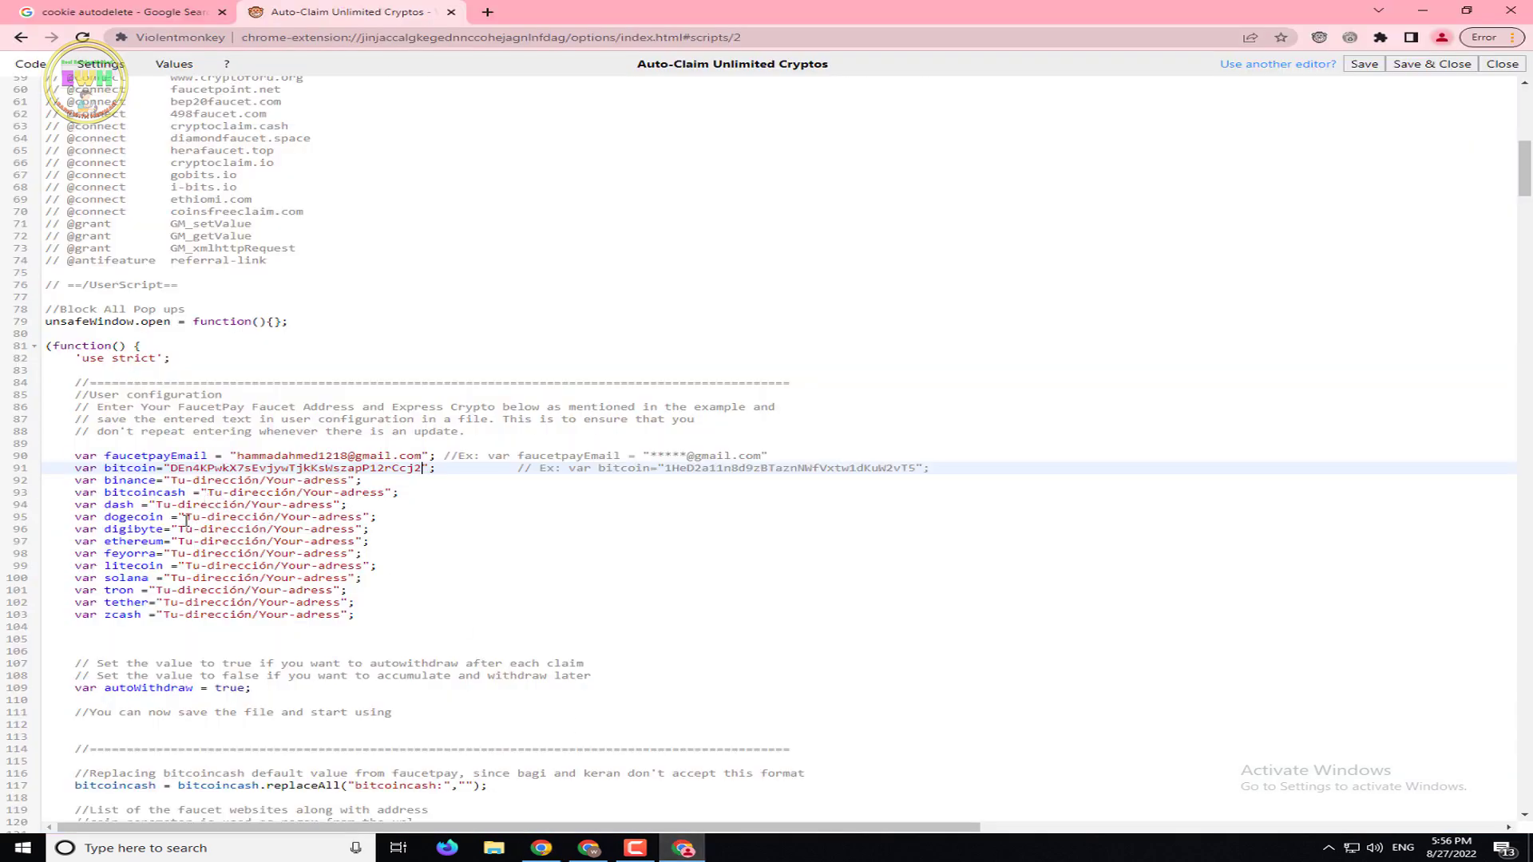
drag(186, 519, 363, 520)
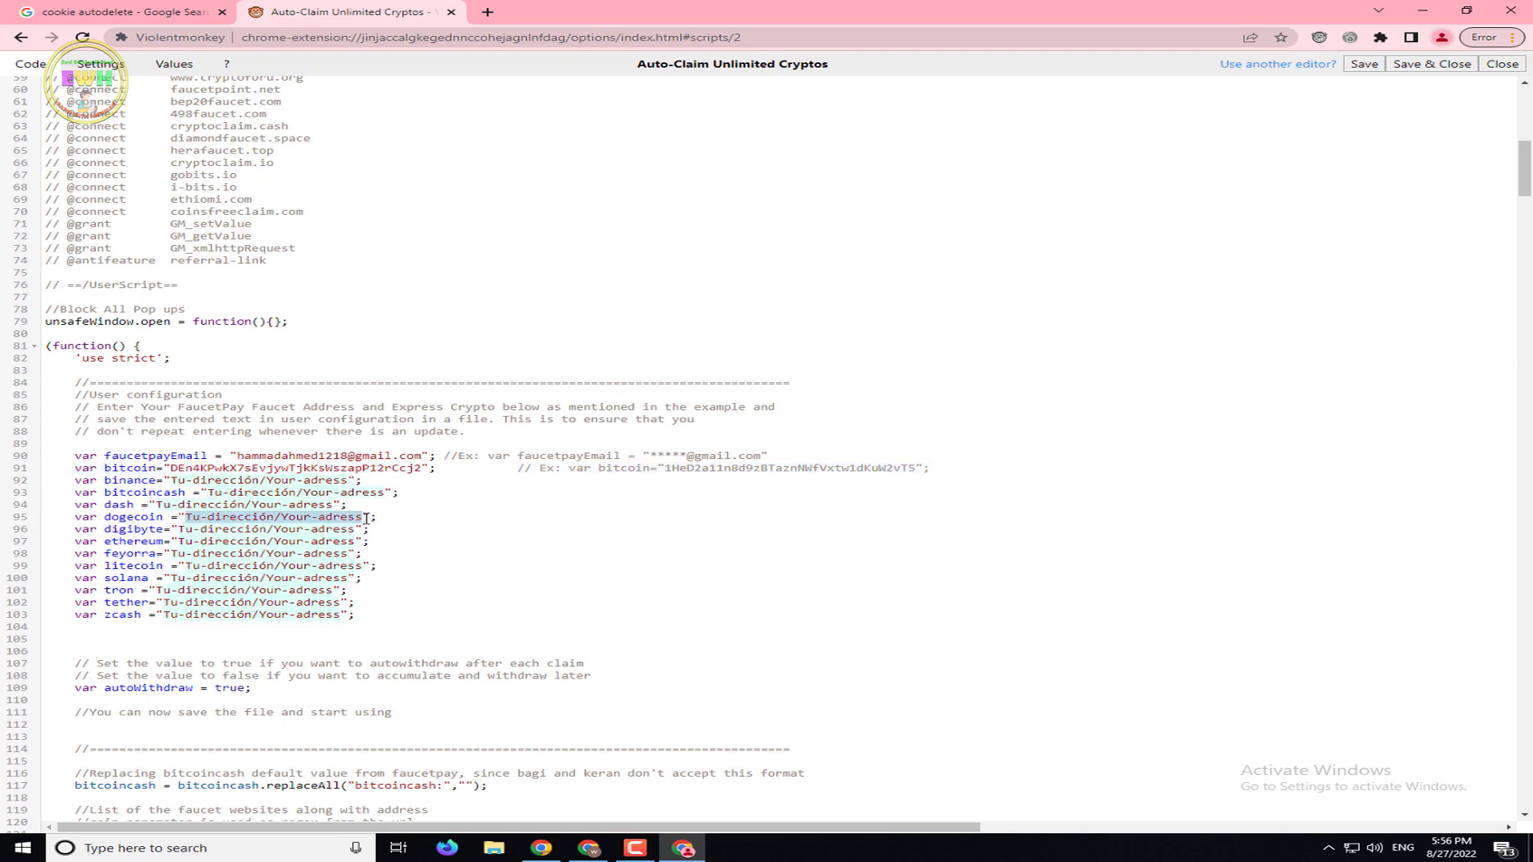
right_click(356, 523)
click(415, 591)
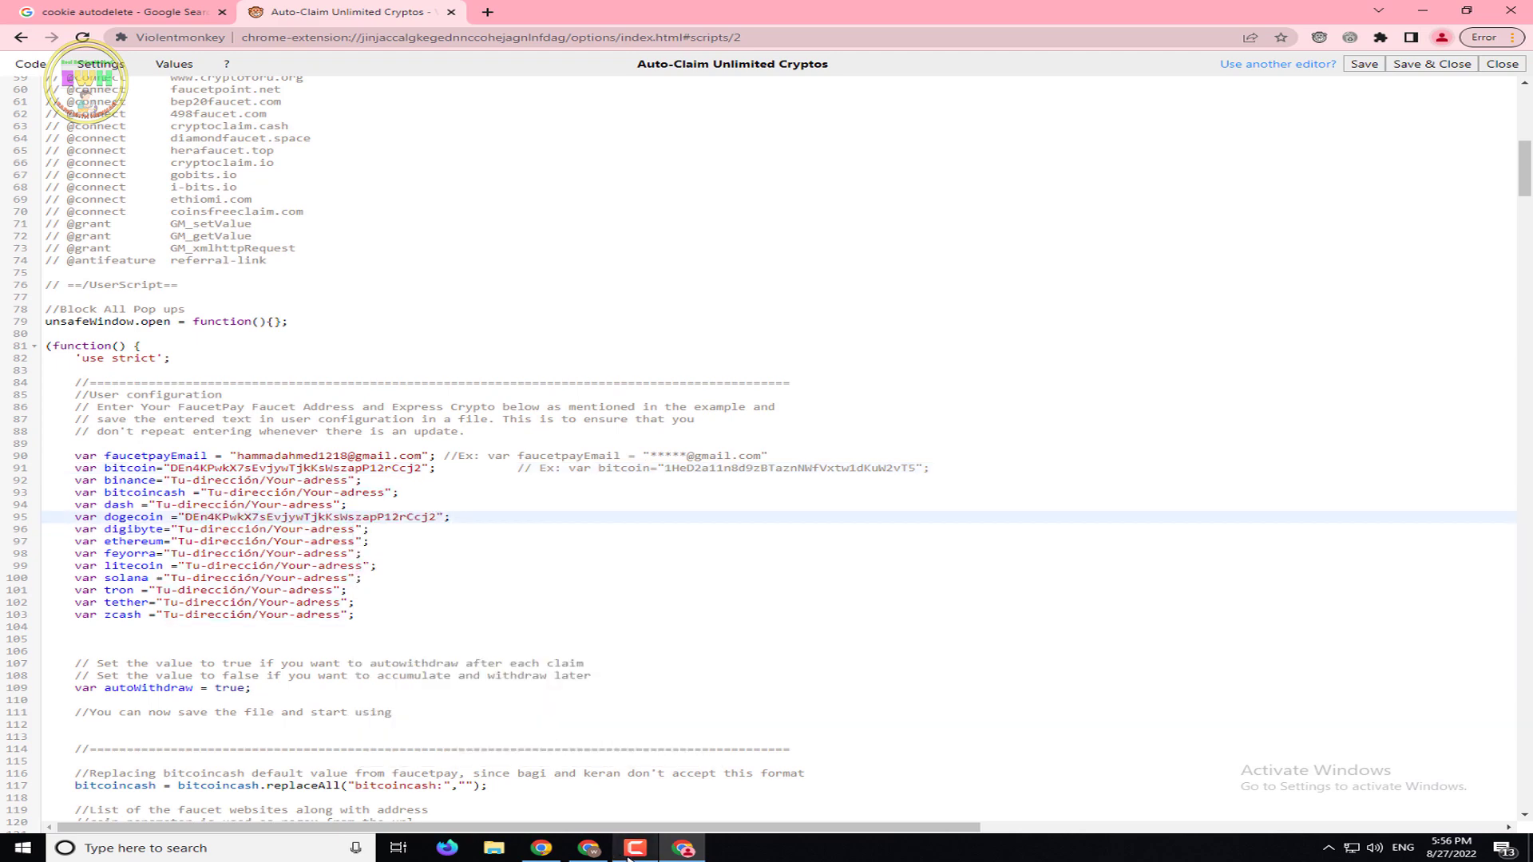
Copy the linked Bitcoin address from FaucetPay and paste it into the bitcoin variable on line 91
click(683, 850)
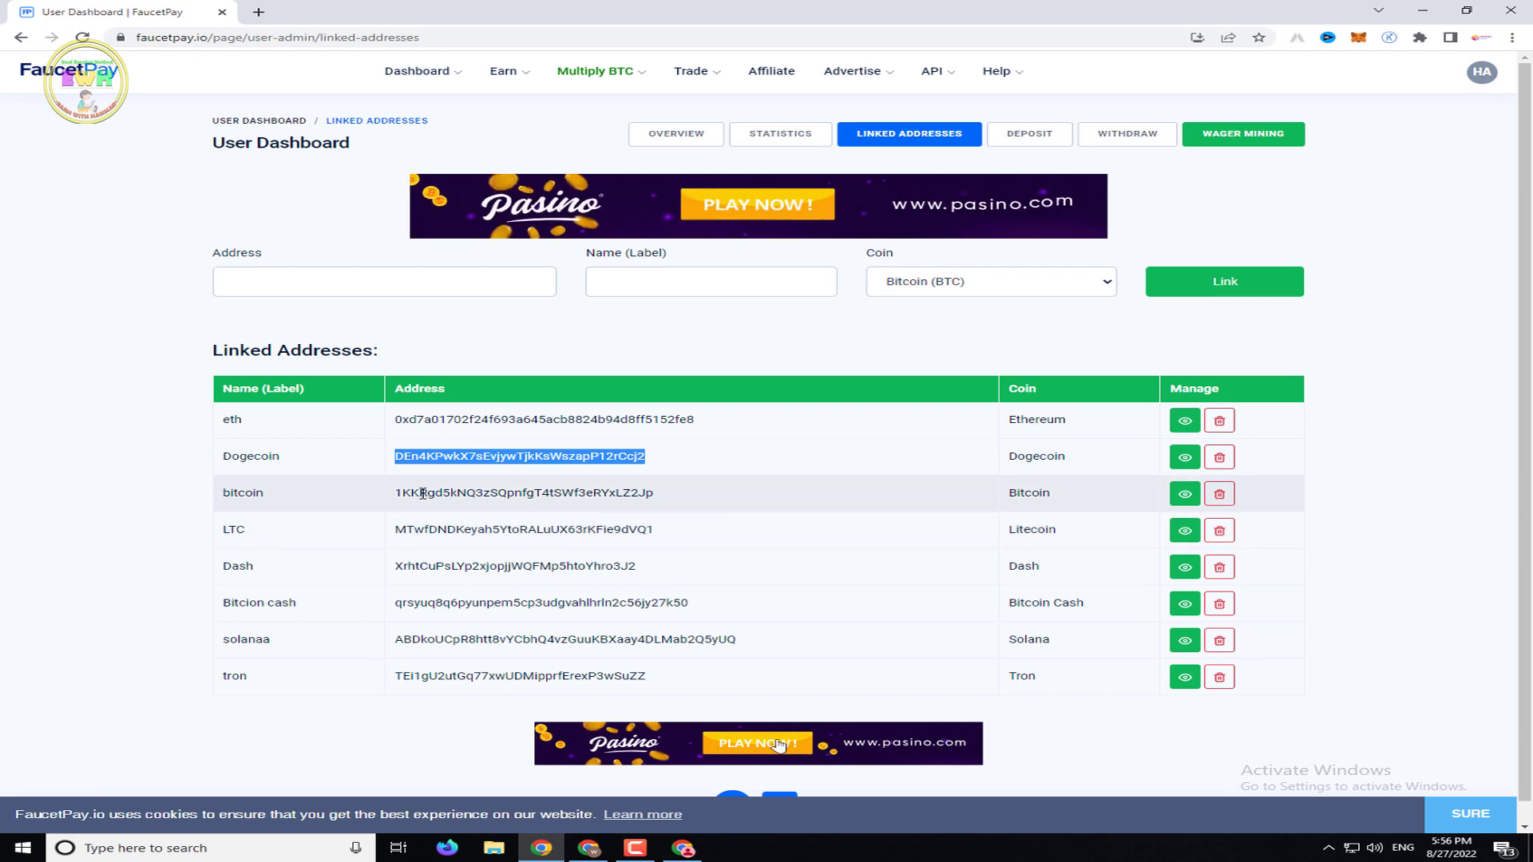
click(397, 492)
drag(397, 493, 653, 493)
right_click(667, 494)
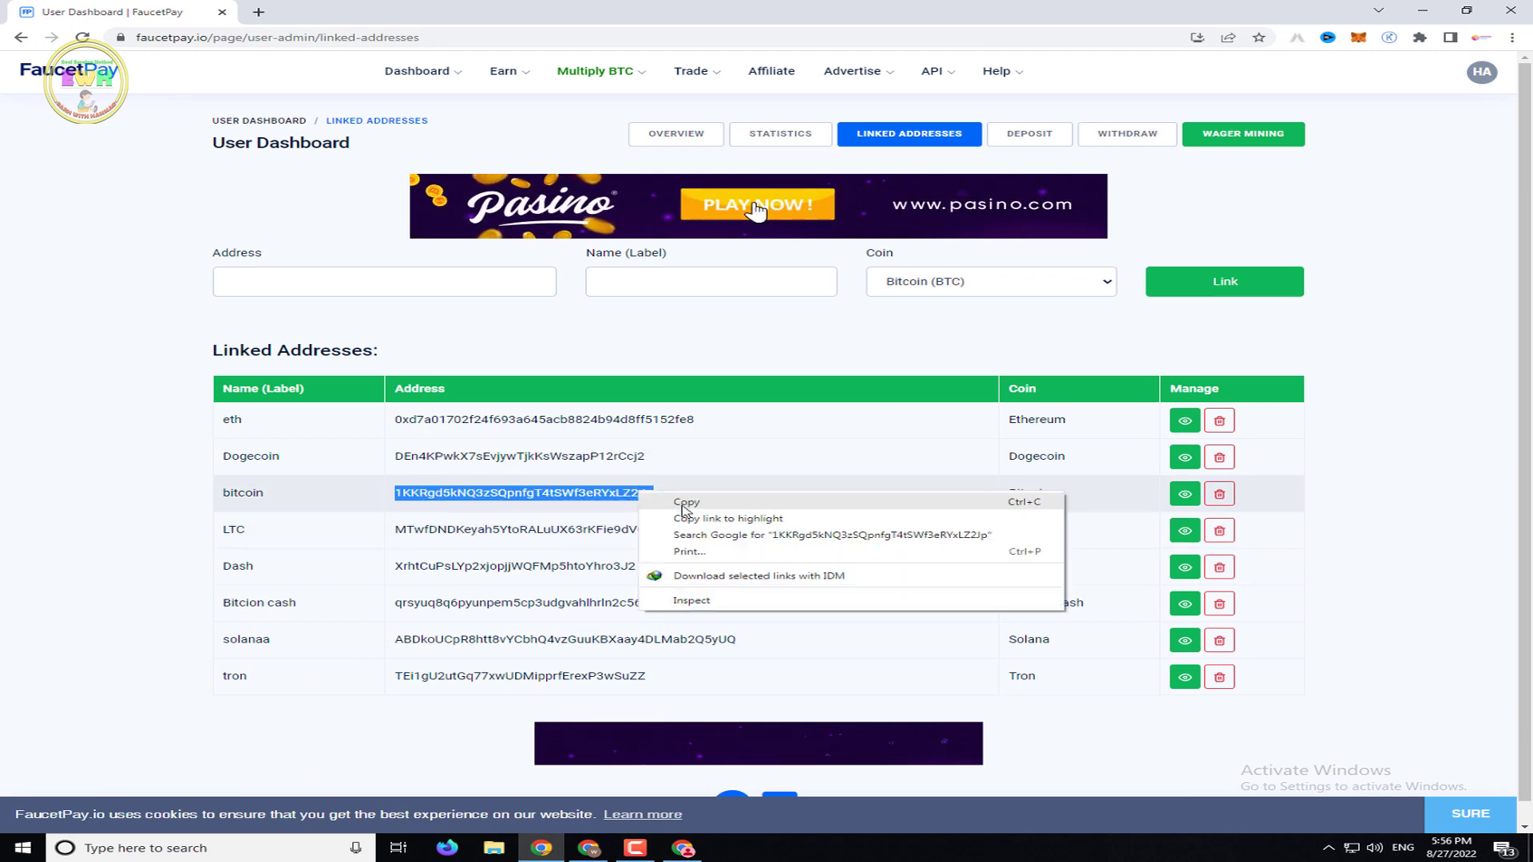
click(695, 505)
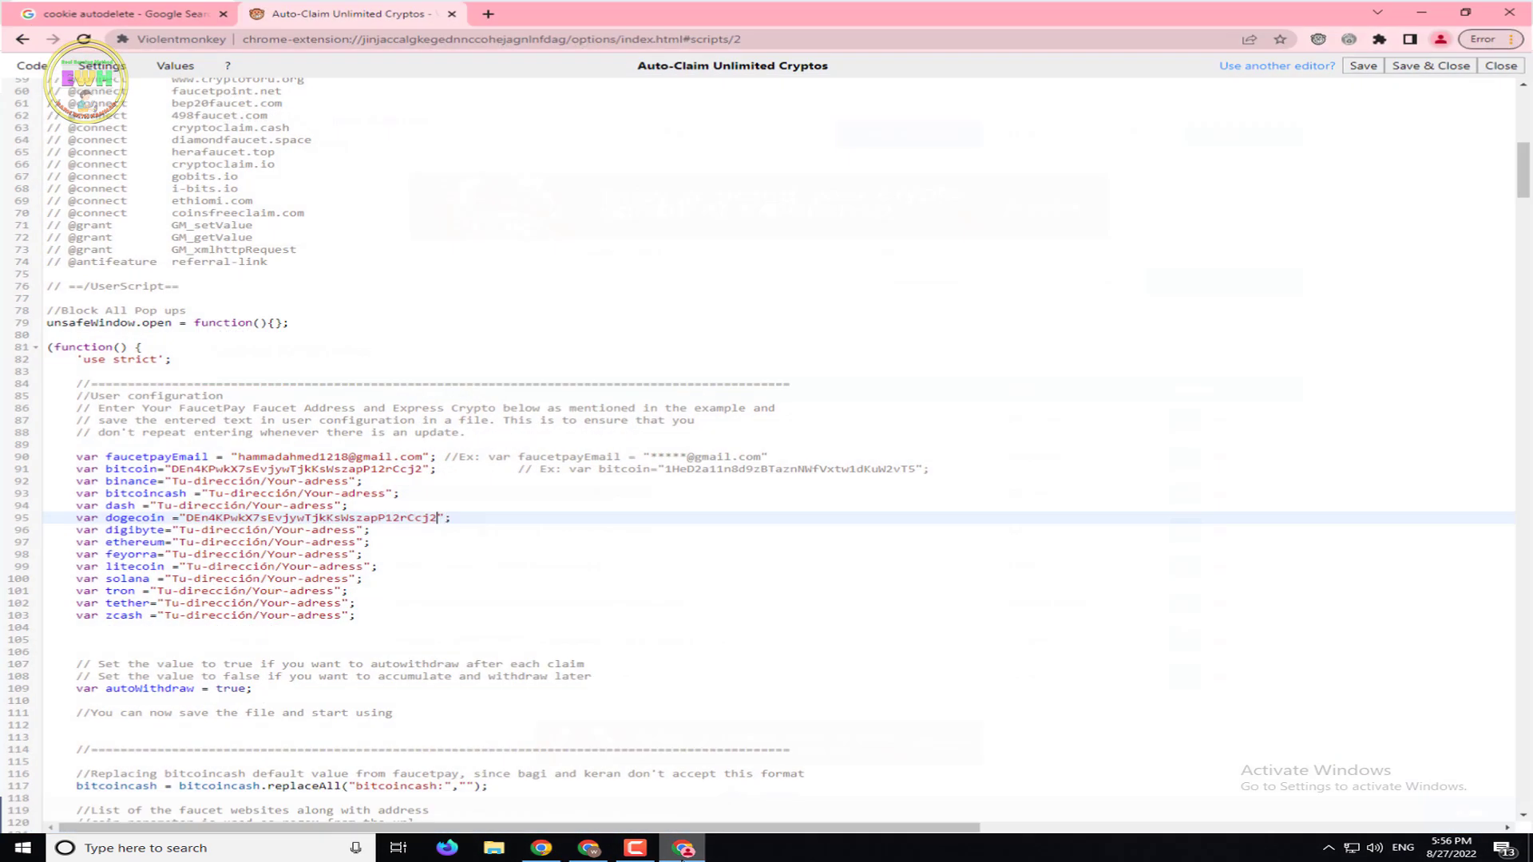
click(683, 849)
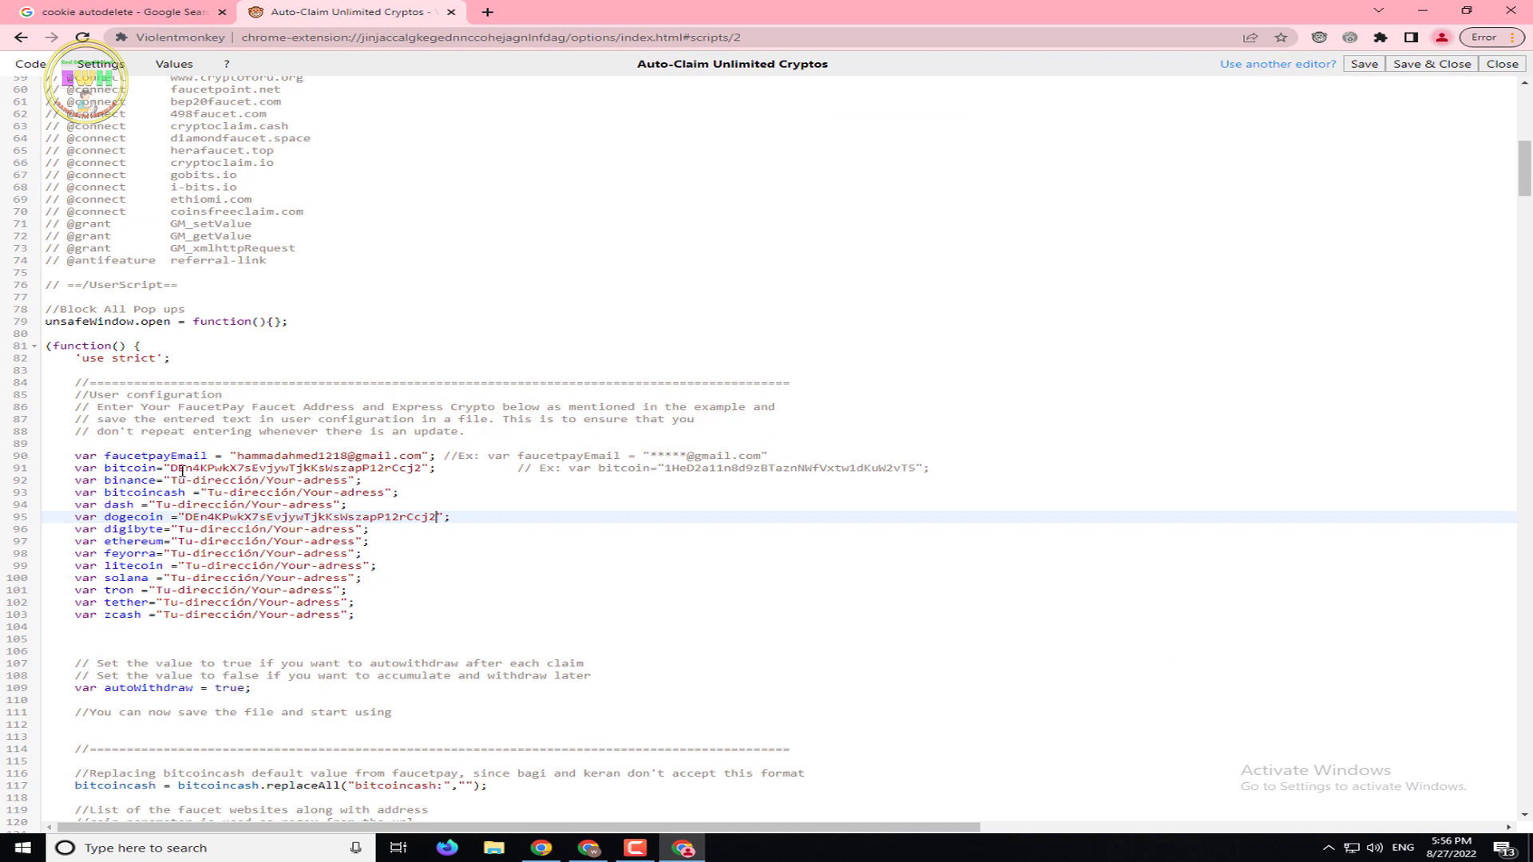
drag(174, 469, 421, 468)
right_click(421, 468)
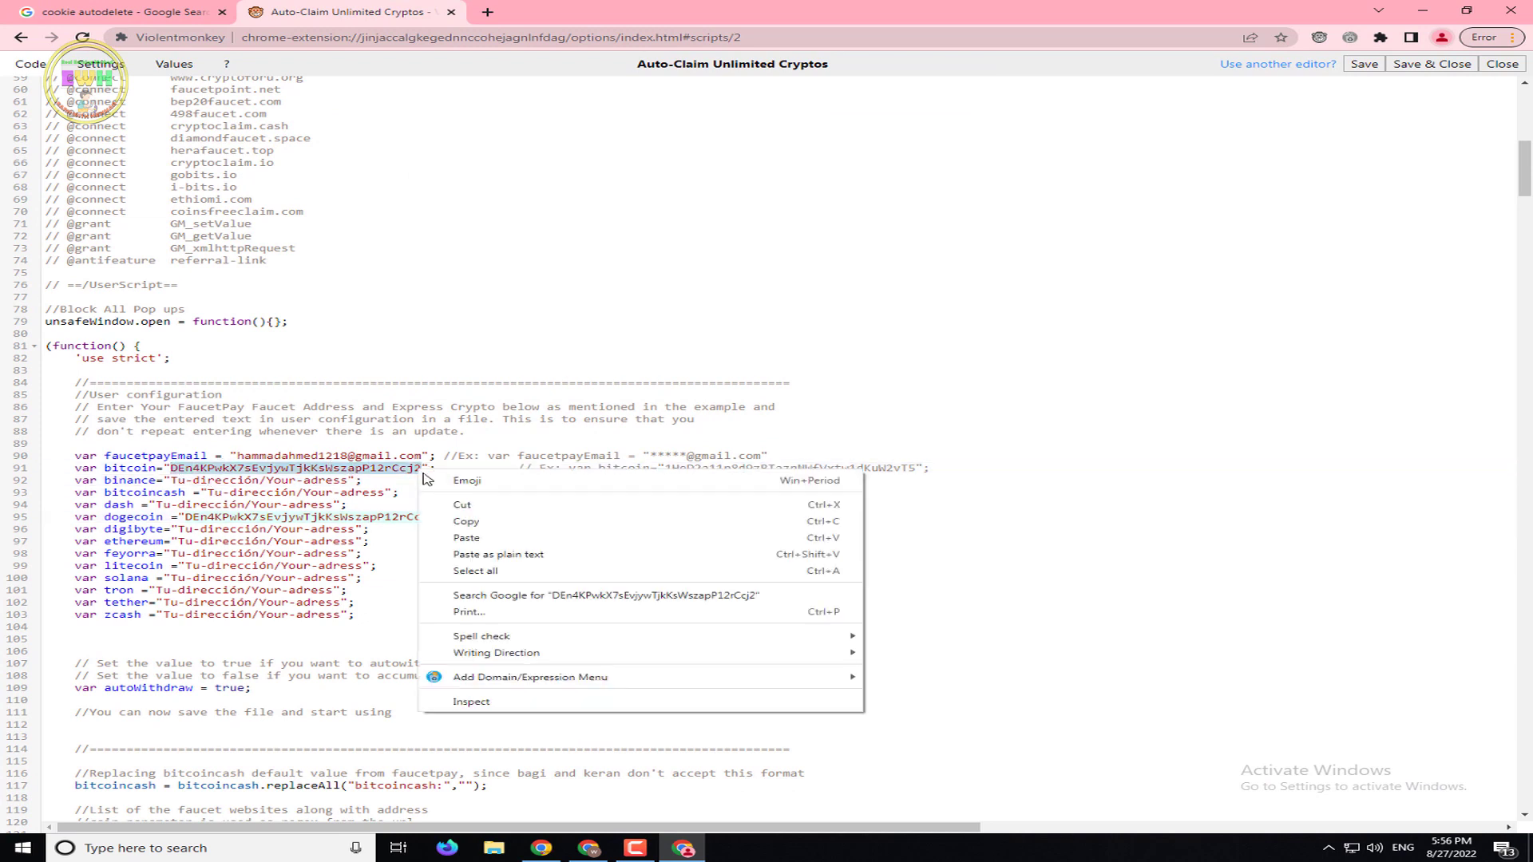
click(481, 539)
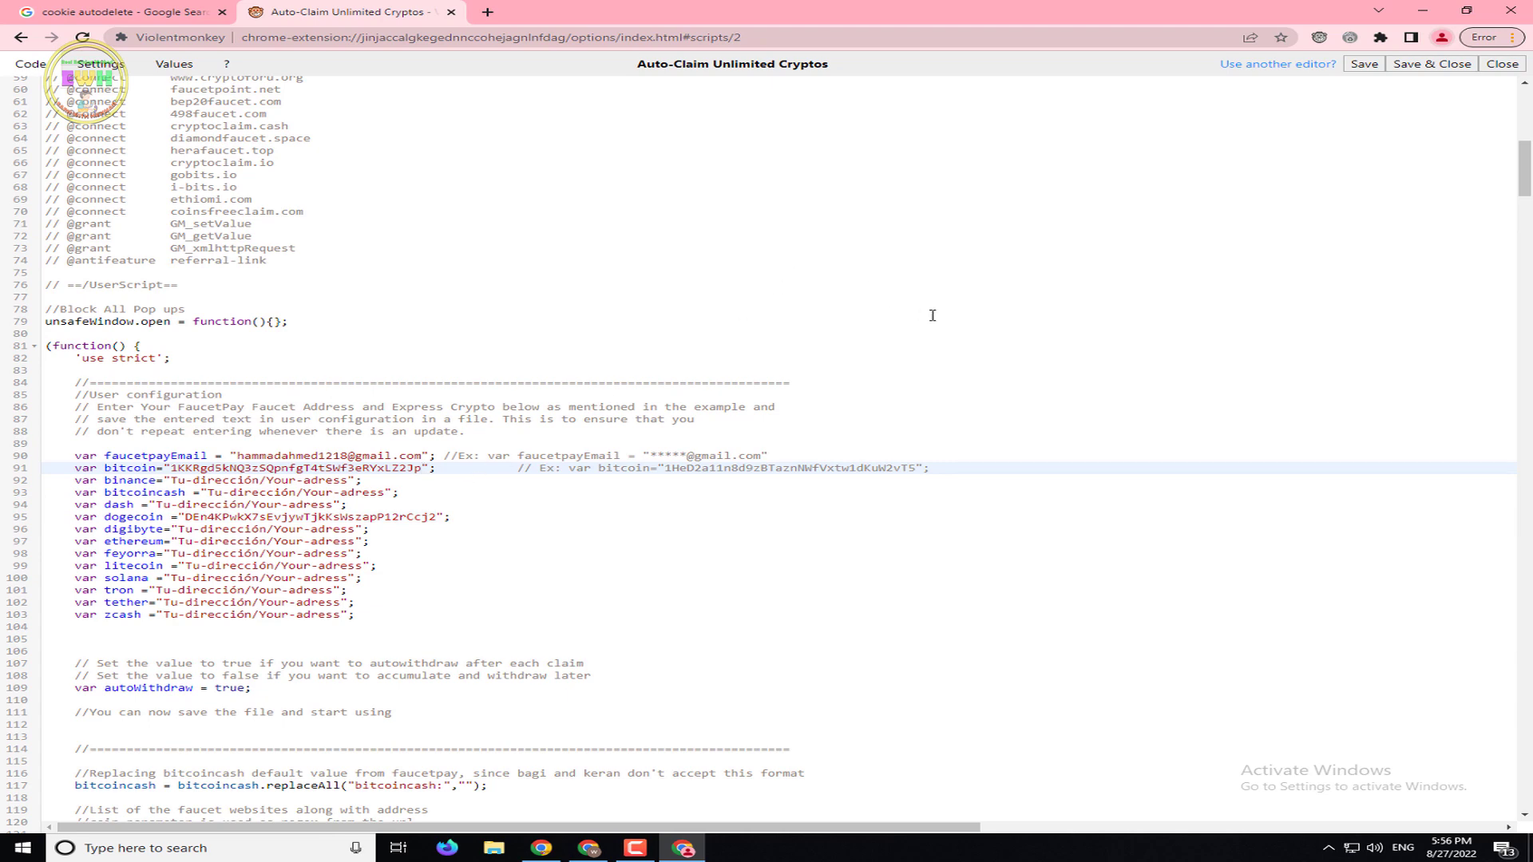
scroll(779, 172, up, 9)
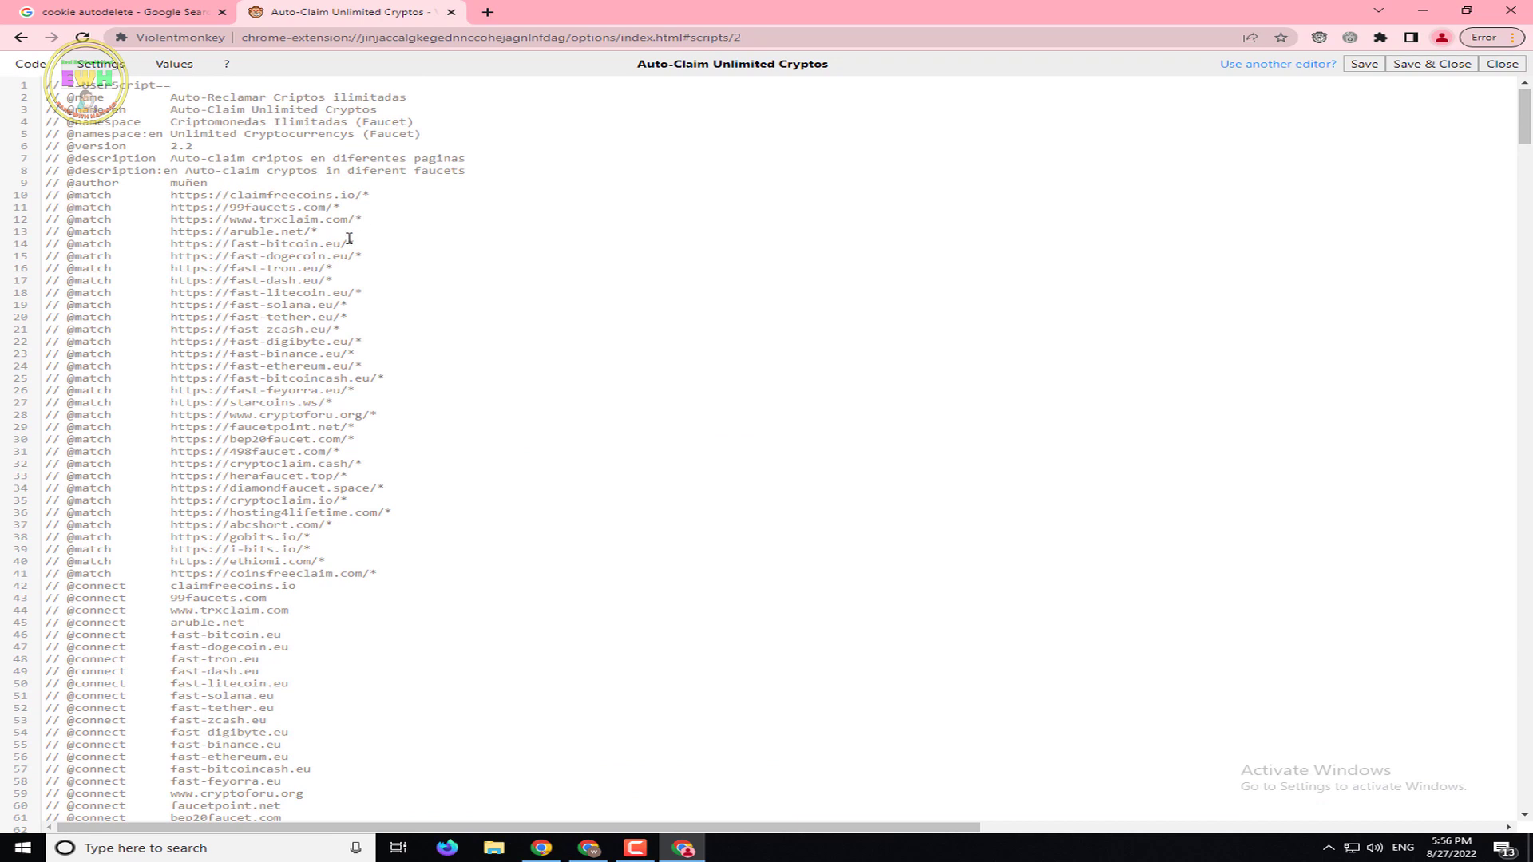
drag(349, 236, 36, 232)
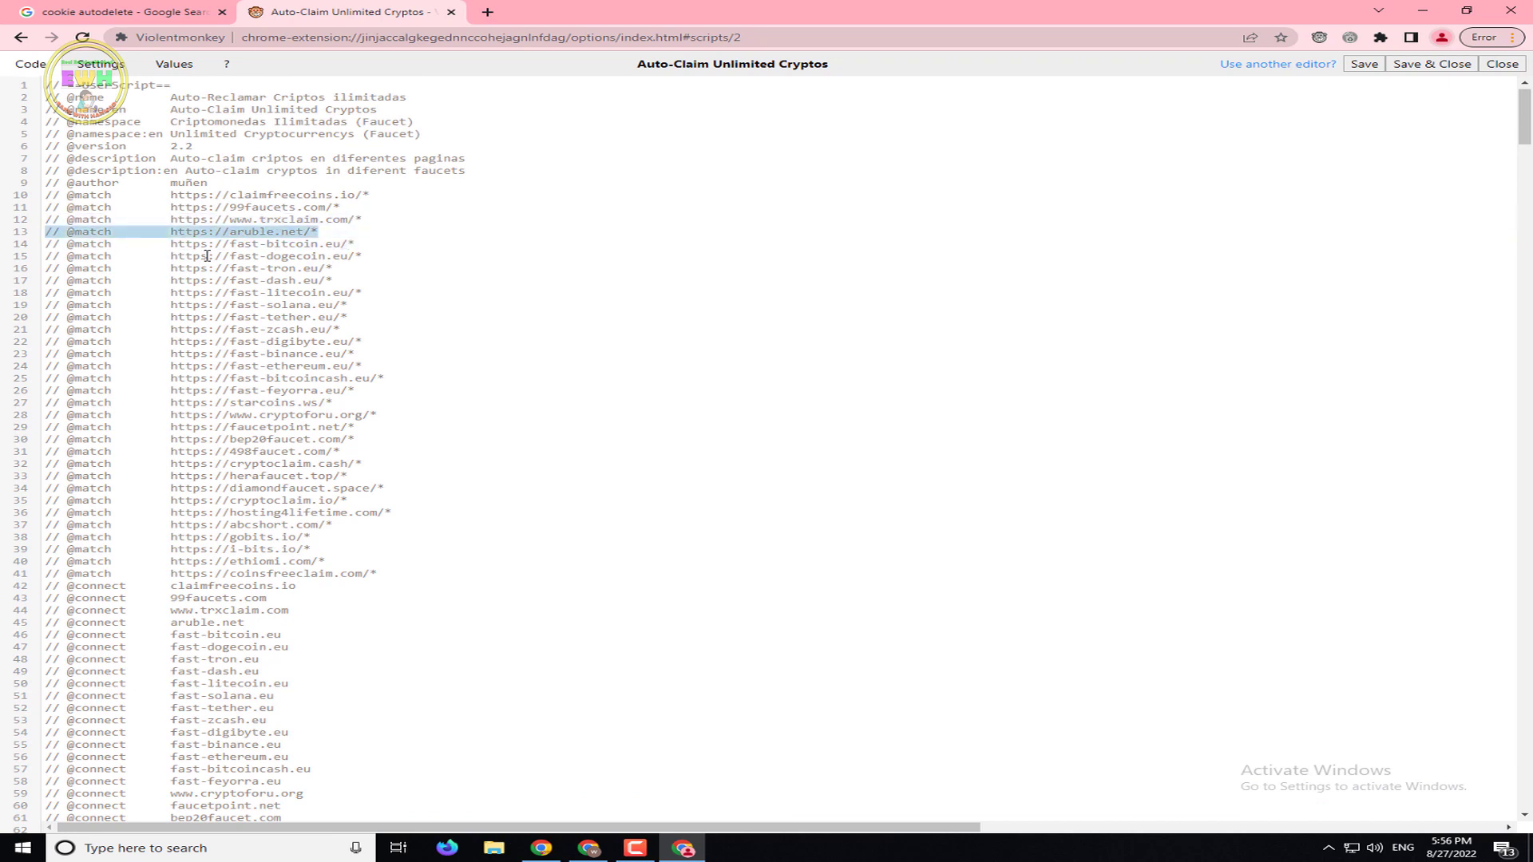
key(BackSpace)
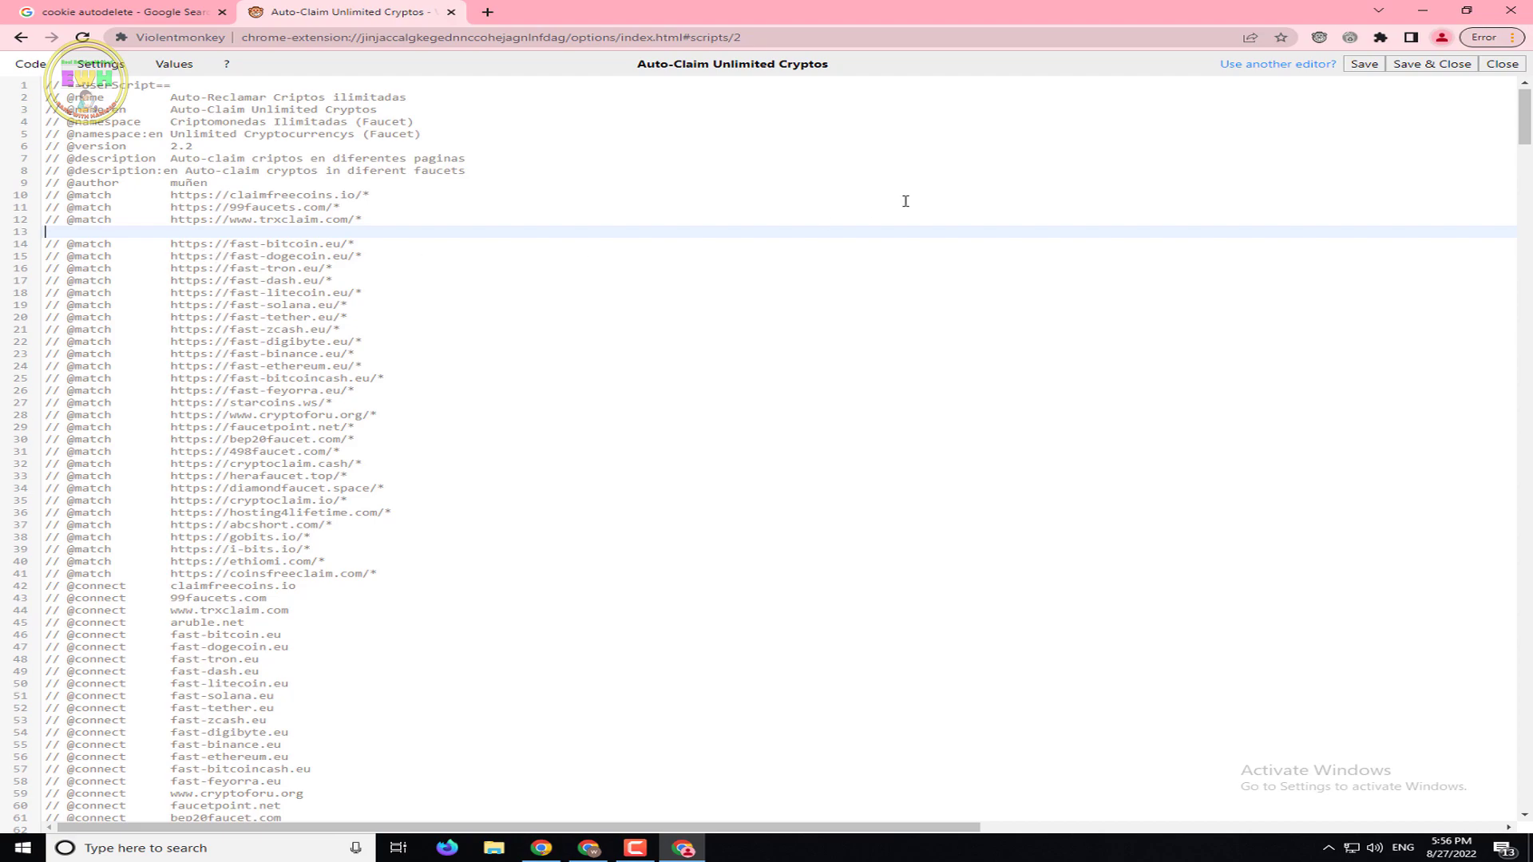
drag(1524, 116, 1524, 181)
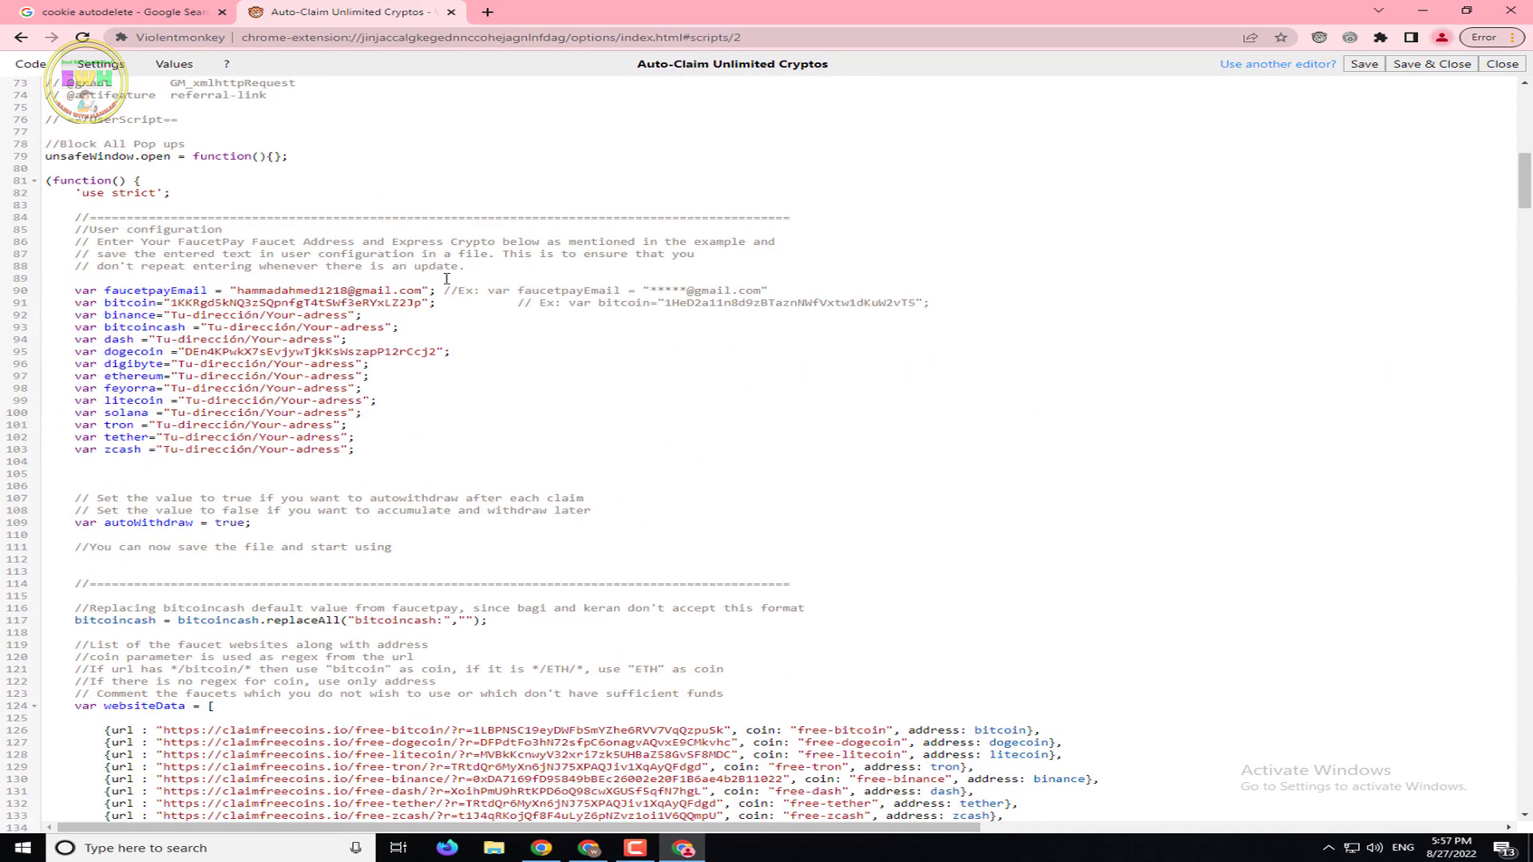
click(72, 10)
click(430, 8)
click(1319, 37)
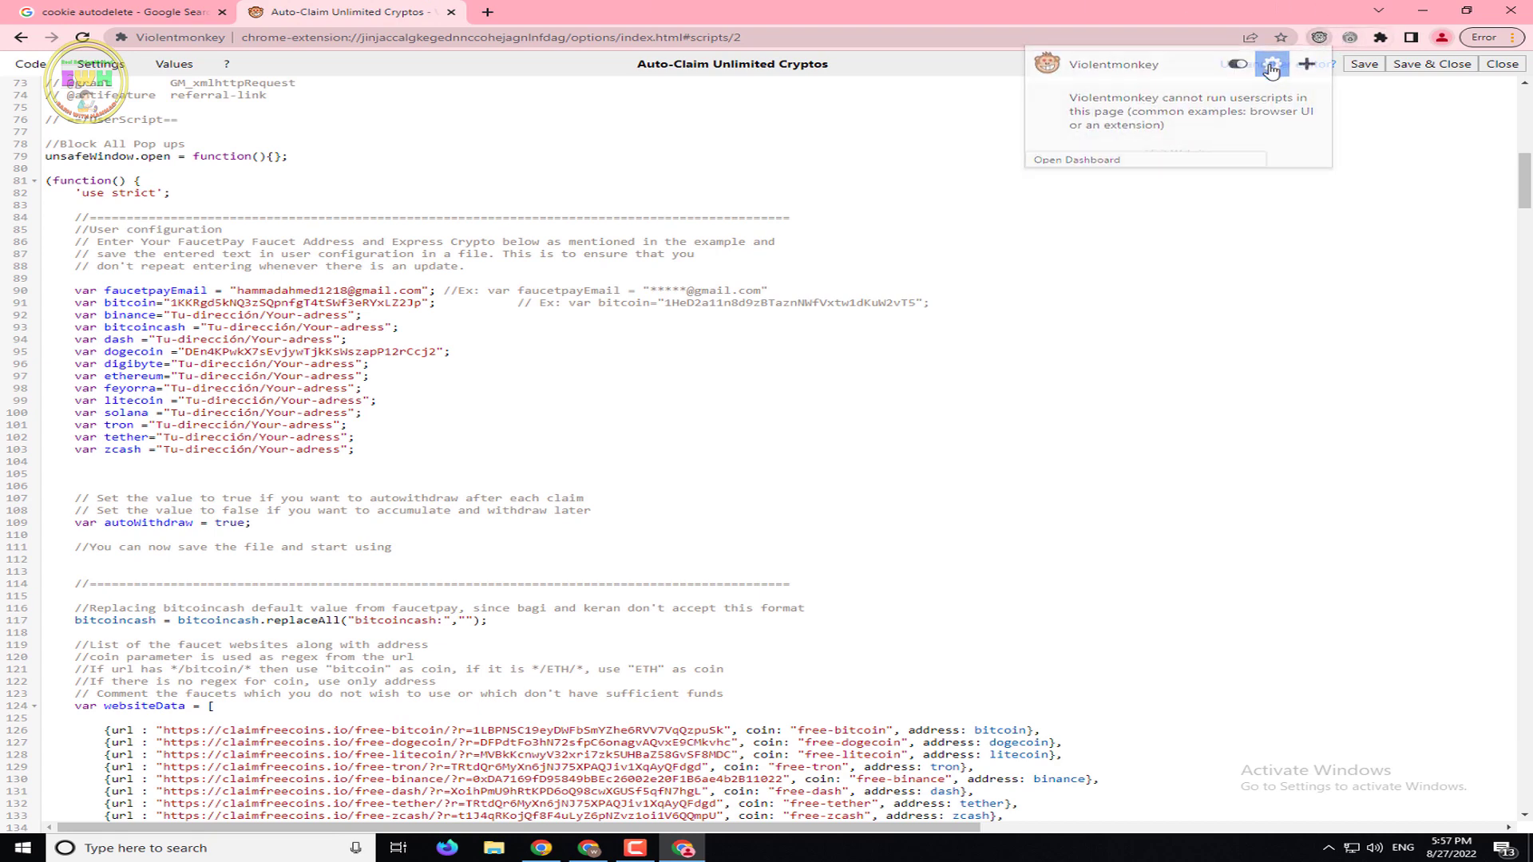
click(519, 182)
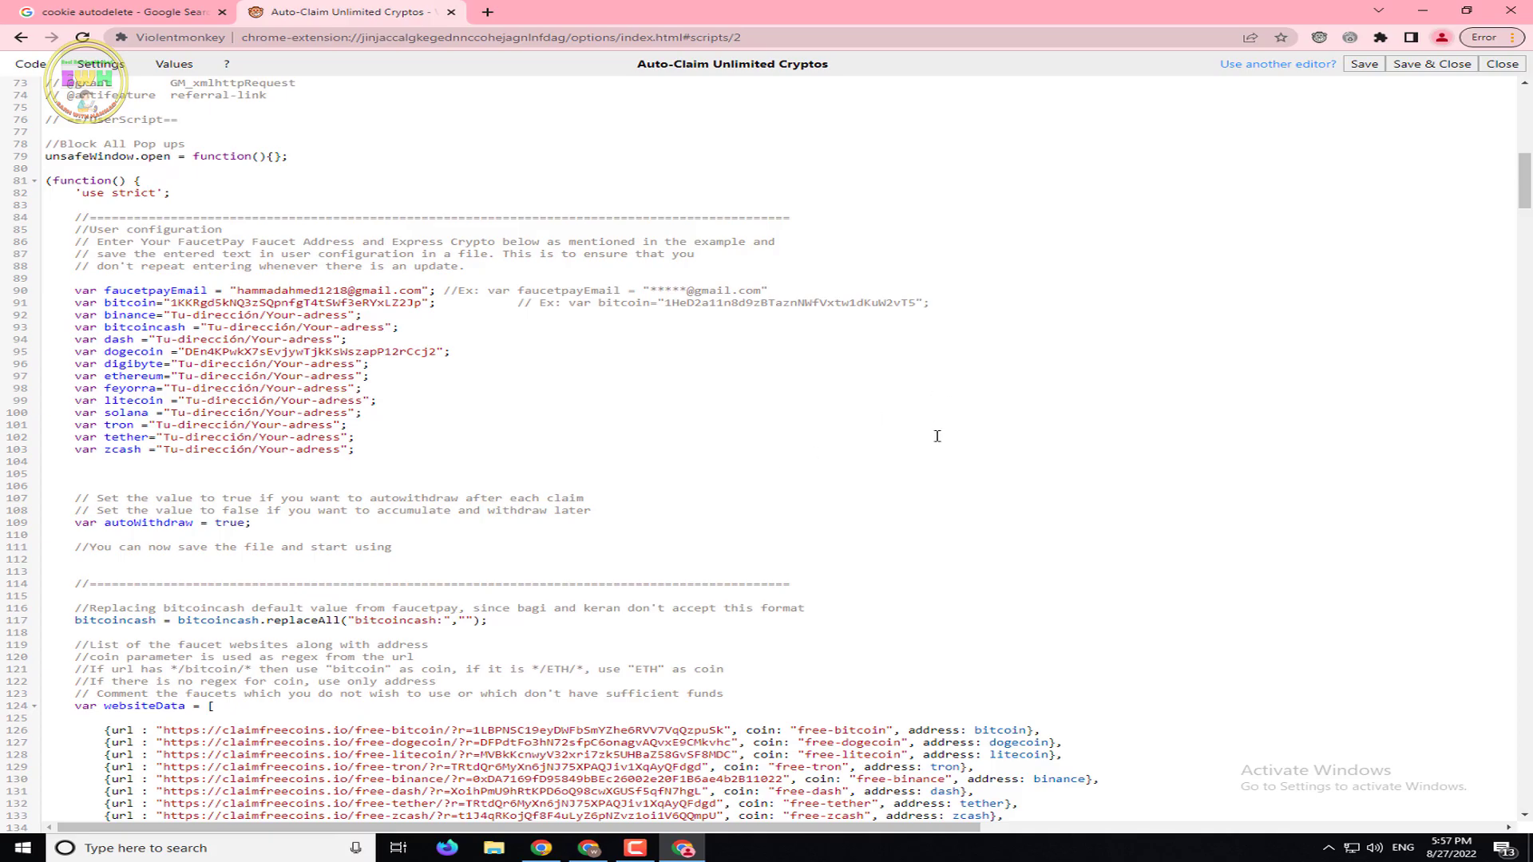
scroll(937, 435, down, 7)
drag(1523, 223, 1517, 88)
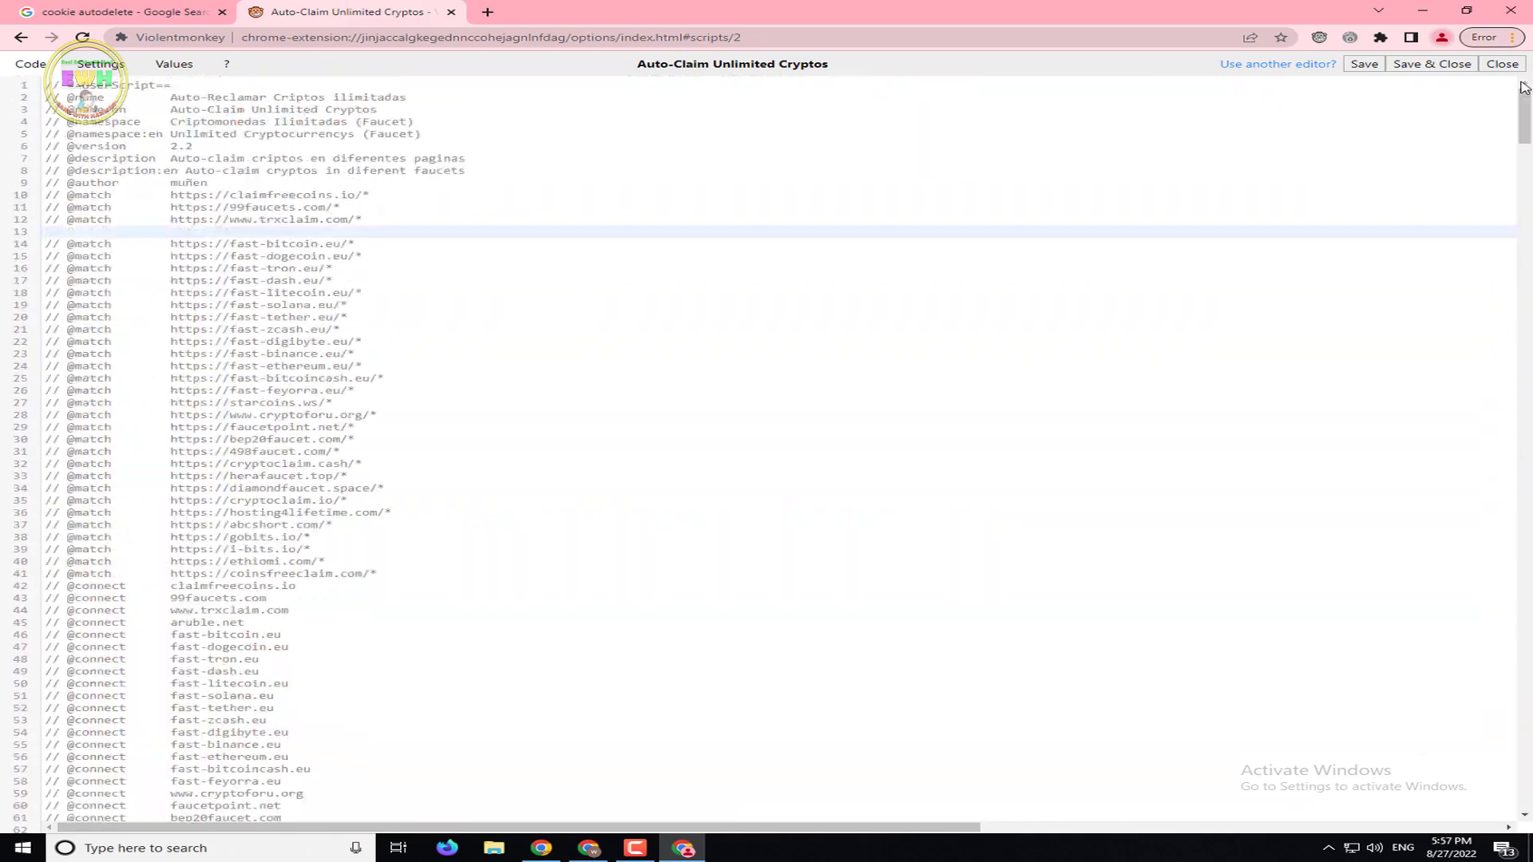
click(1431, 64)
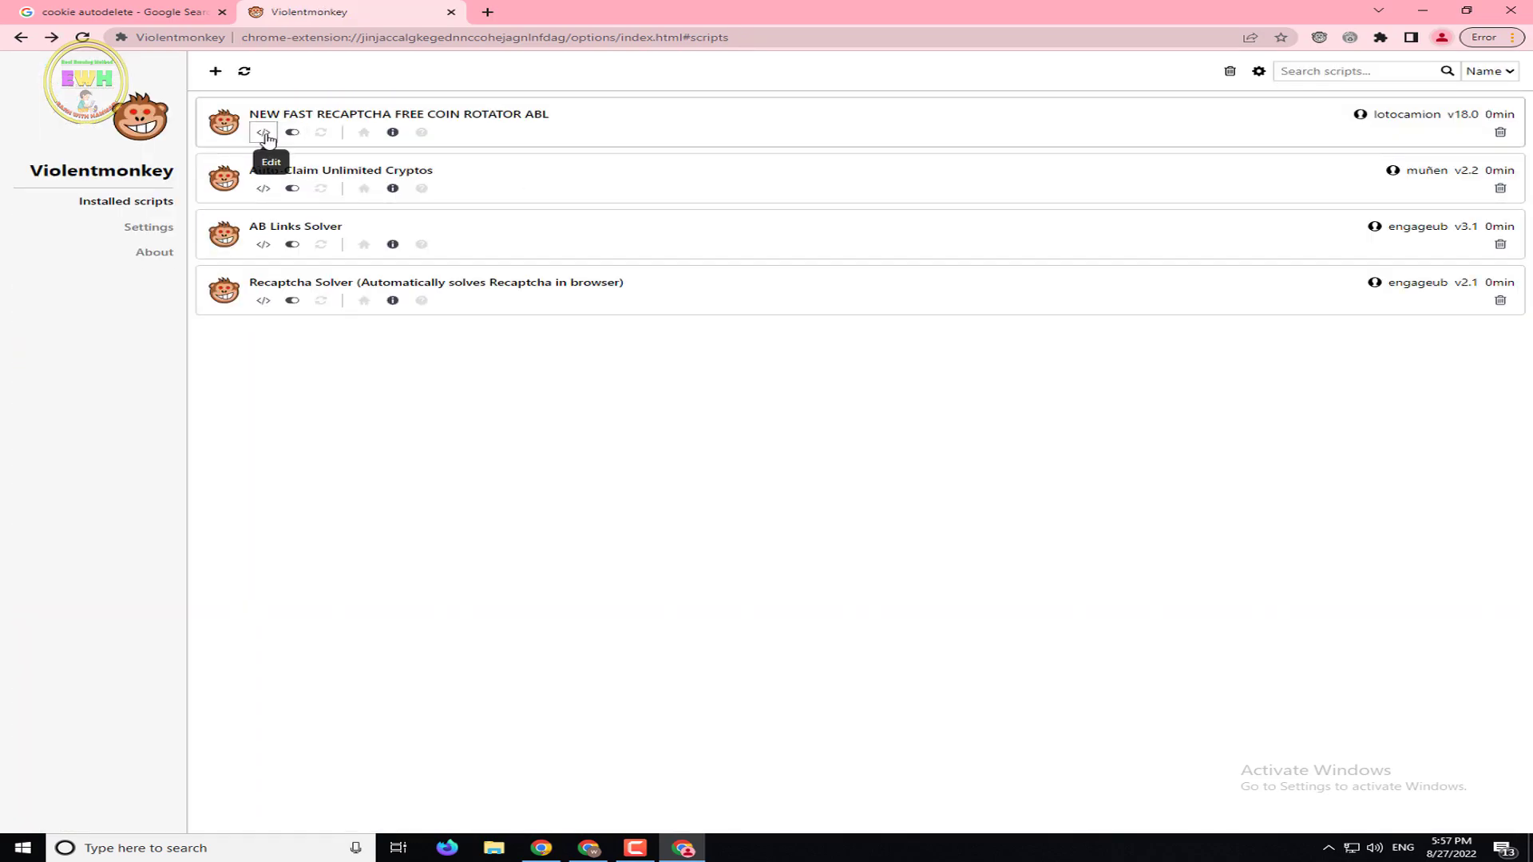
Replace the FaucetPay email and username placeholders on lines 125–126 of the rotator script, then save
click(264, 133)
drag(1523, 116, 1523, 212)
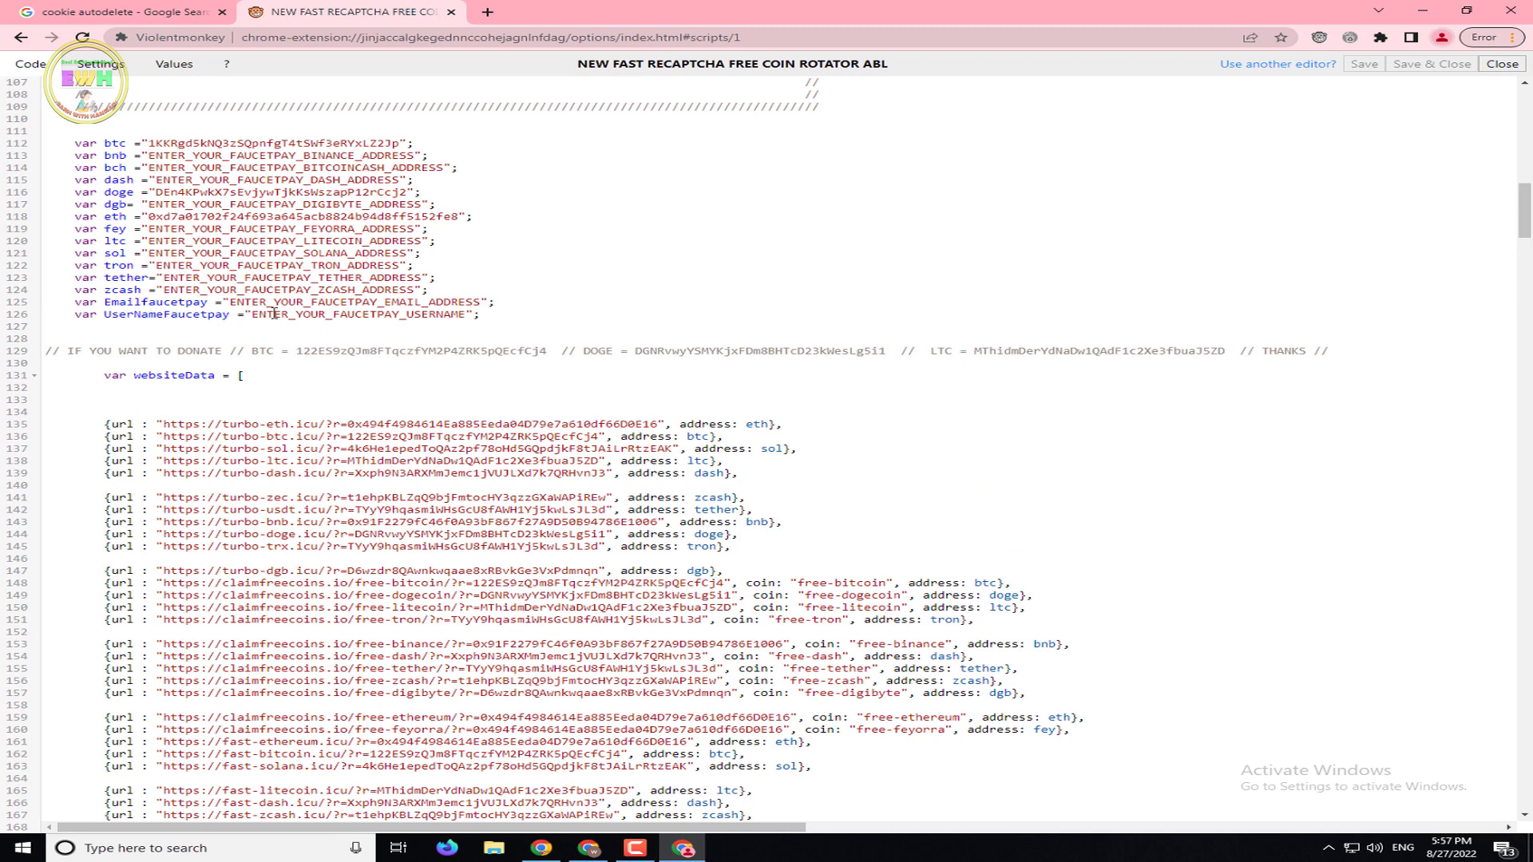
drag(231, 303, 481, 302)
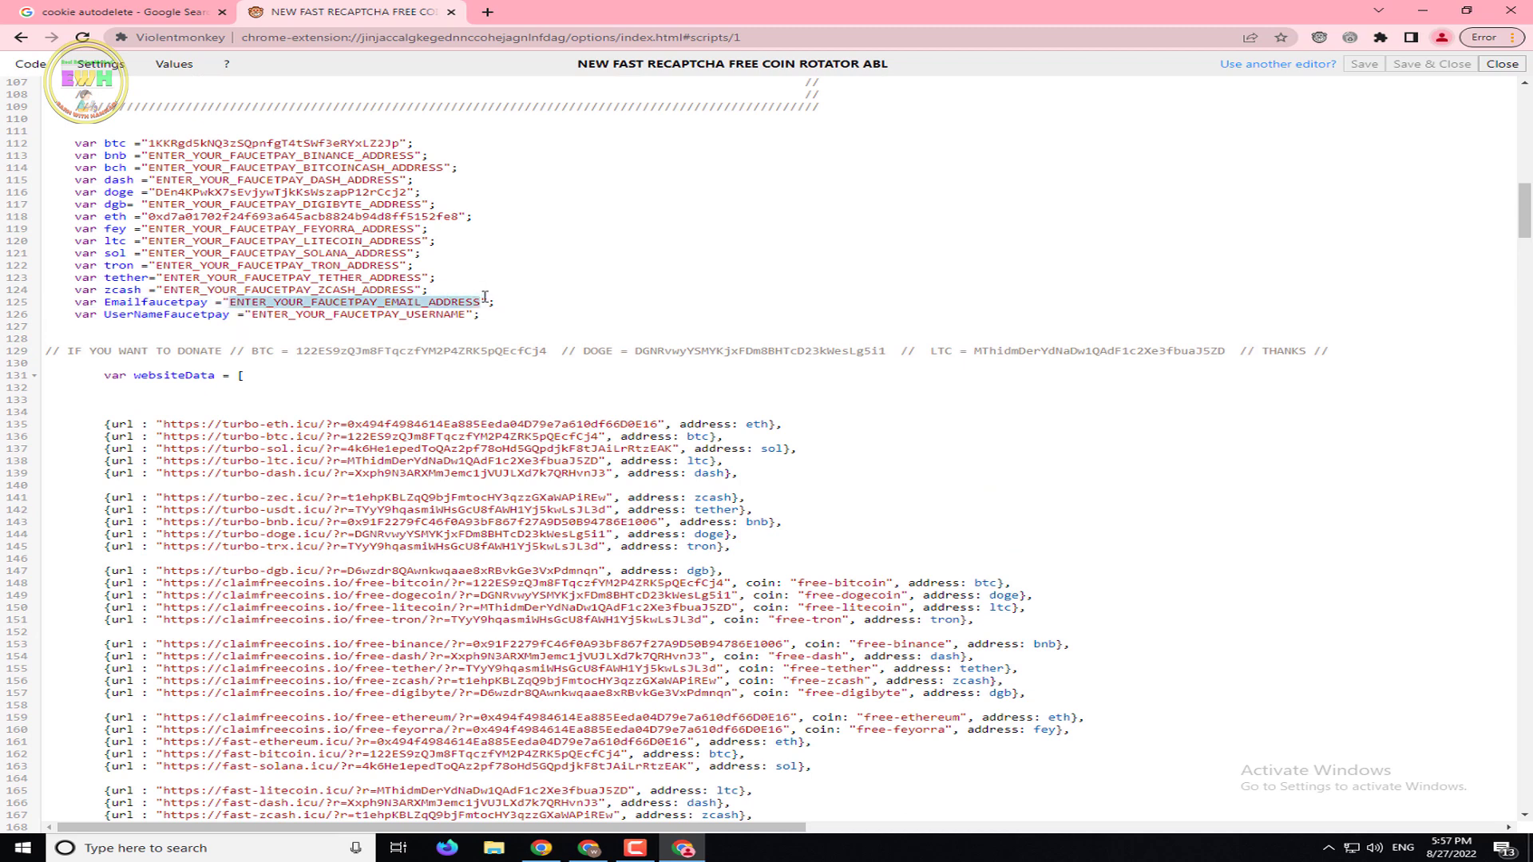
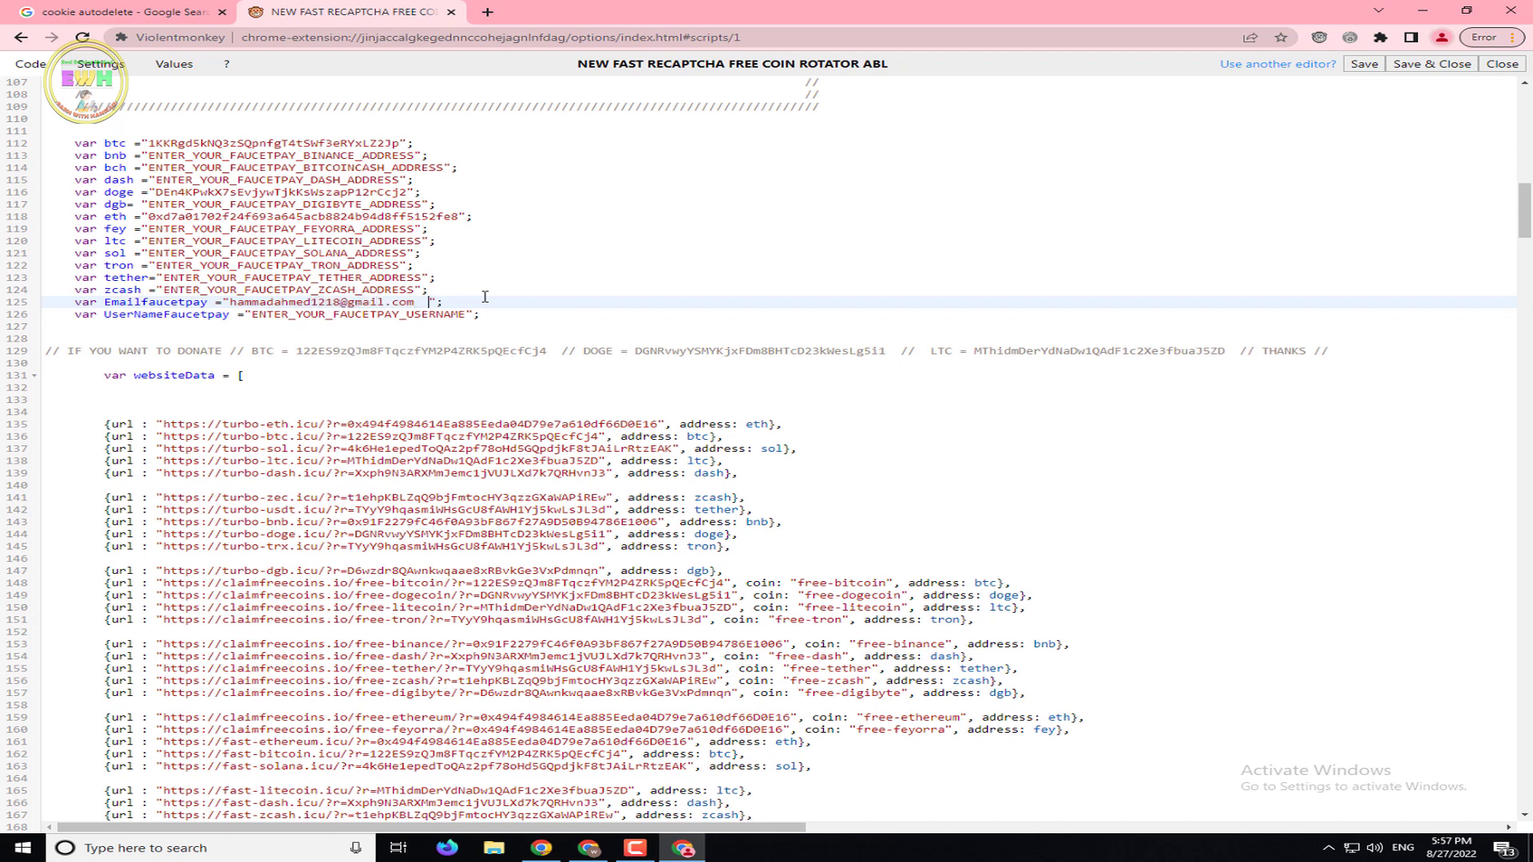
drag(466, 315, 266, 316)
text(hammad1218)
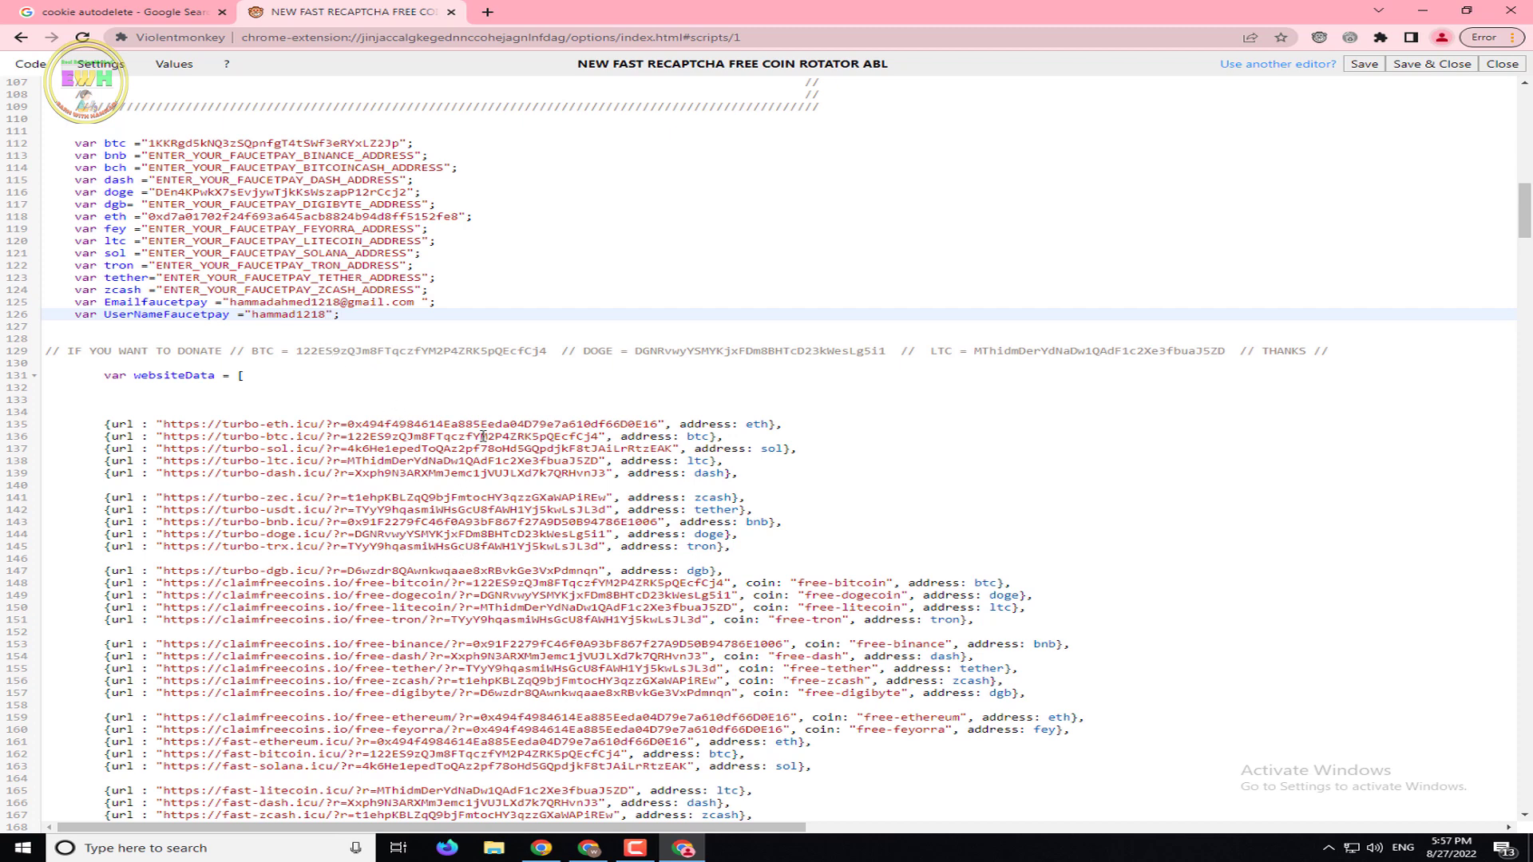
click(1409, 62)
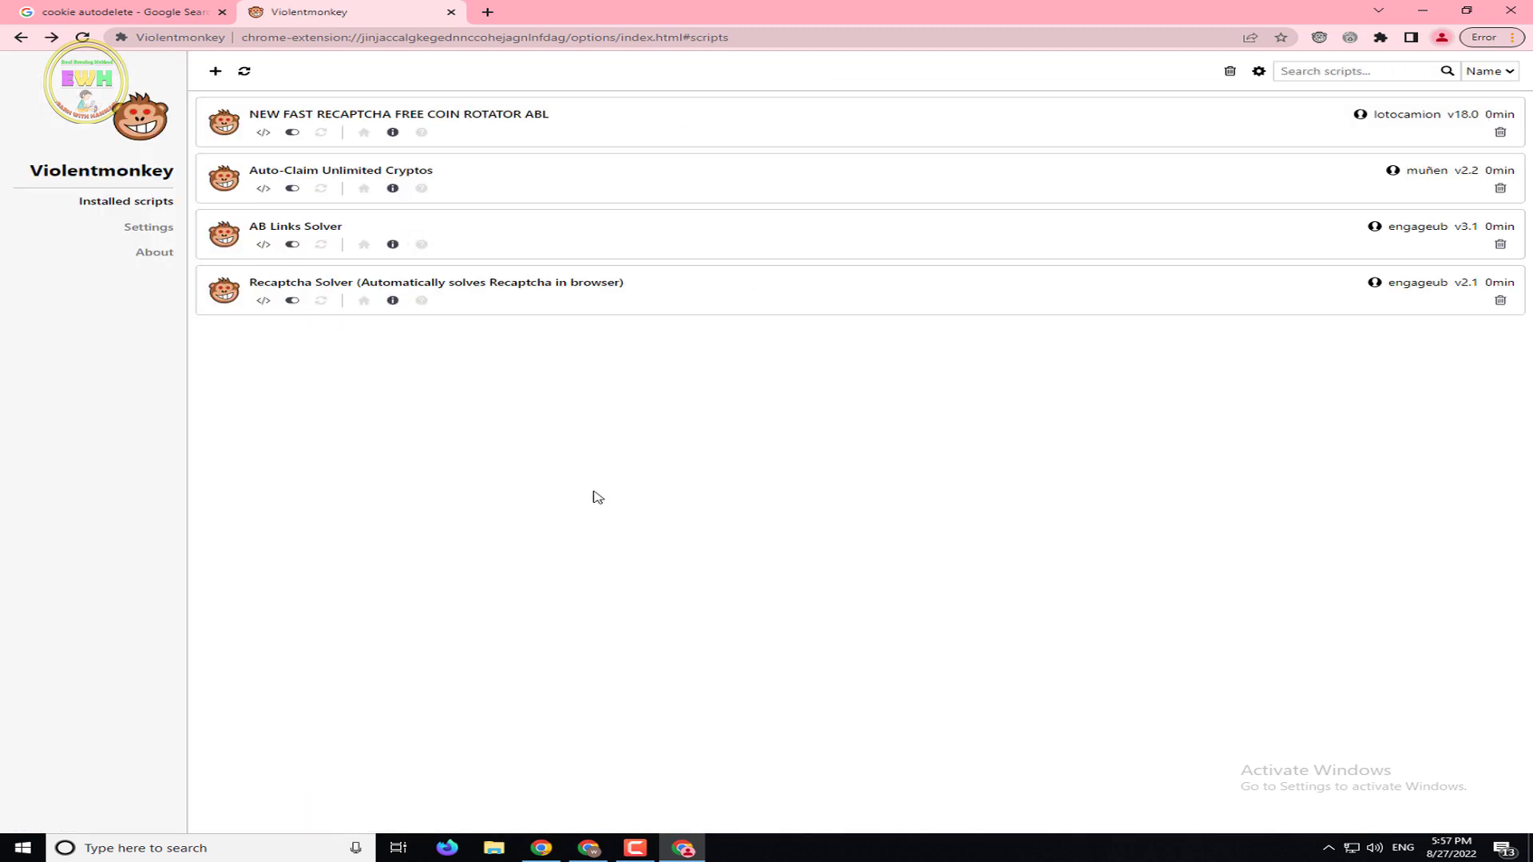
Go to claimfreecoins.io in a new Chrome tab
click(488, 12)
text(c)
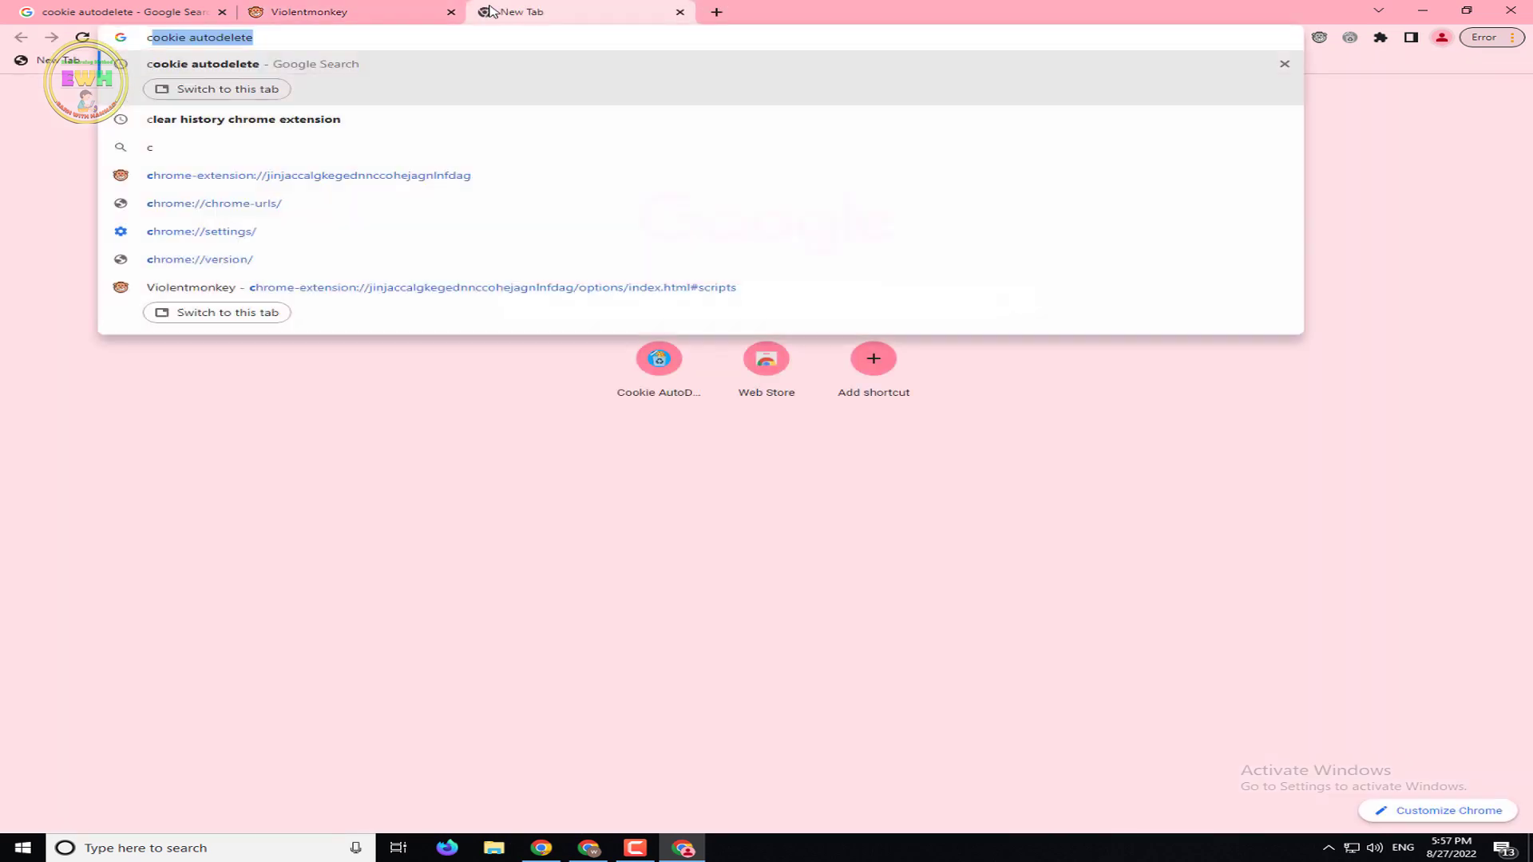
text(laim)
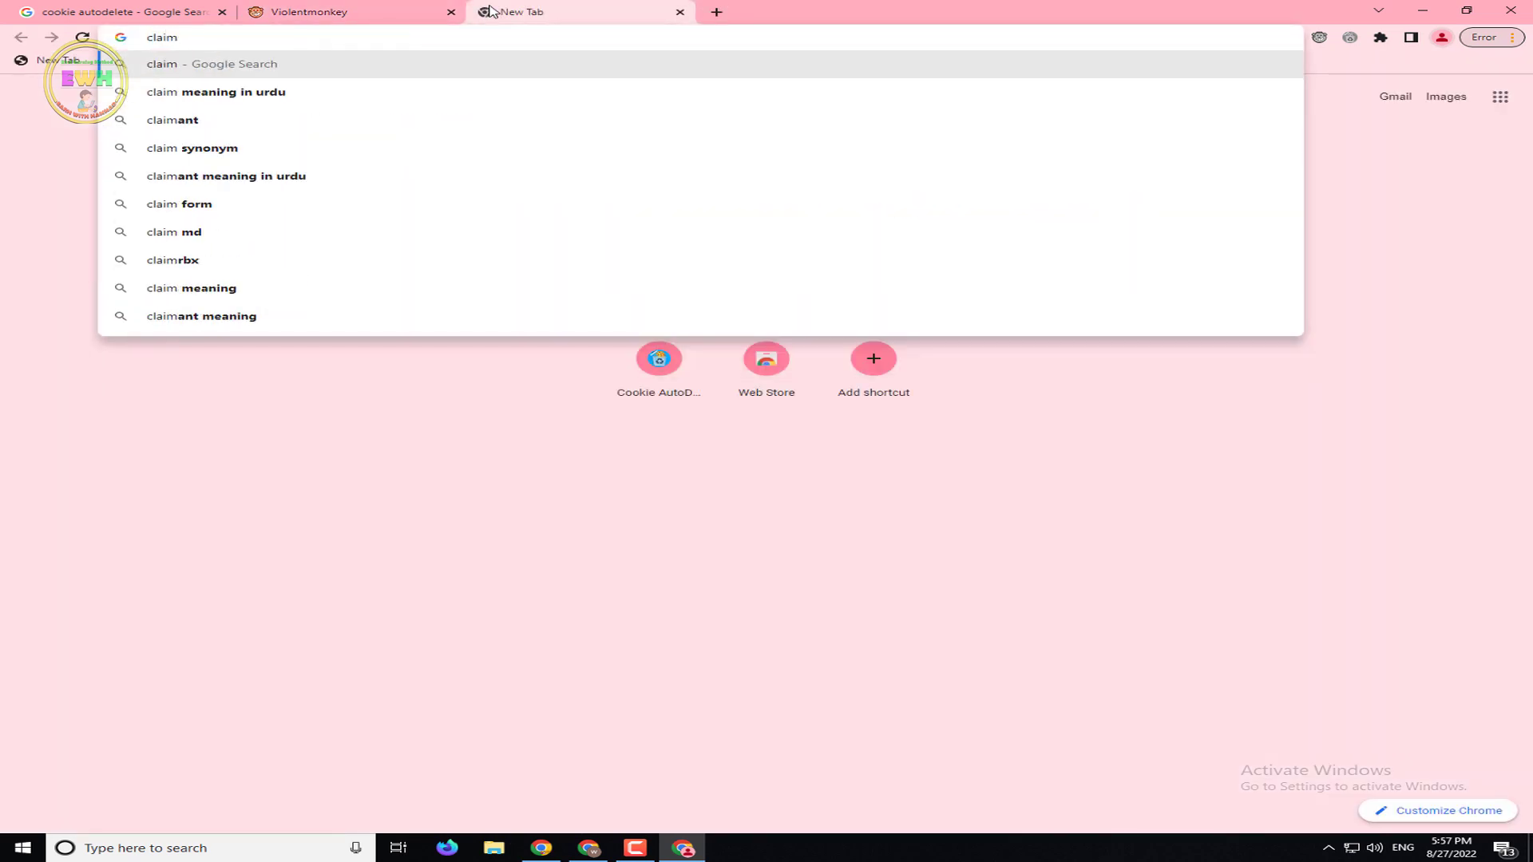
text(free)
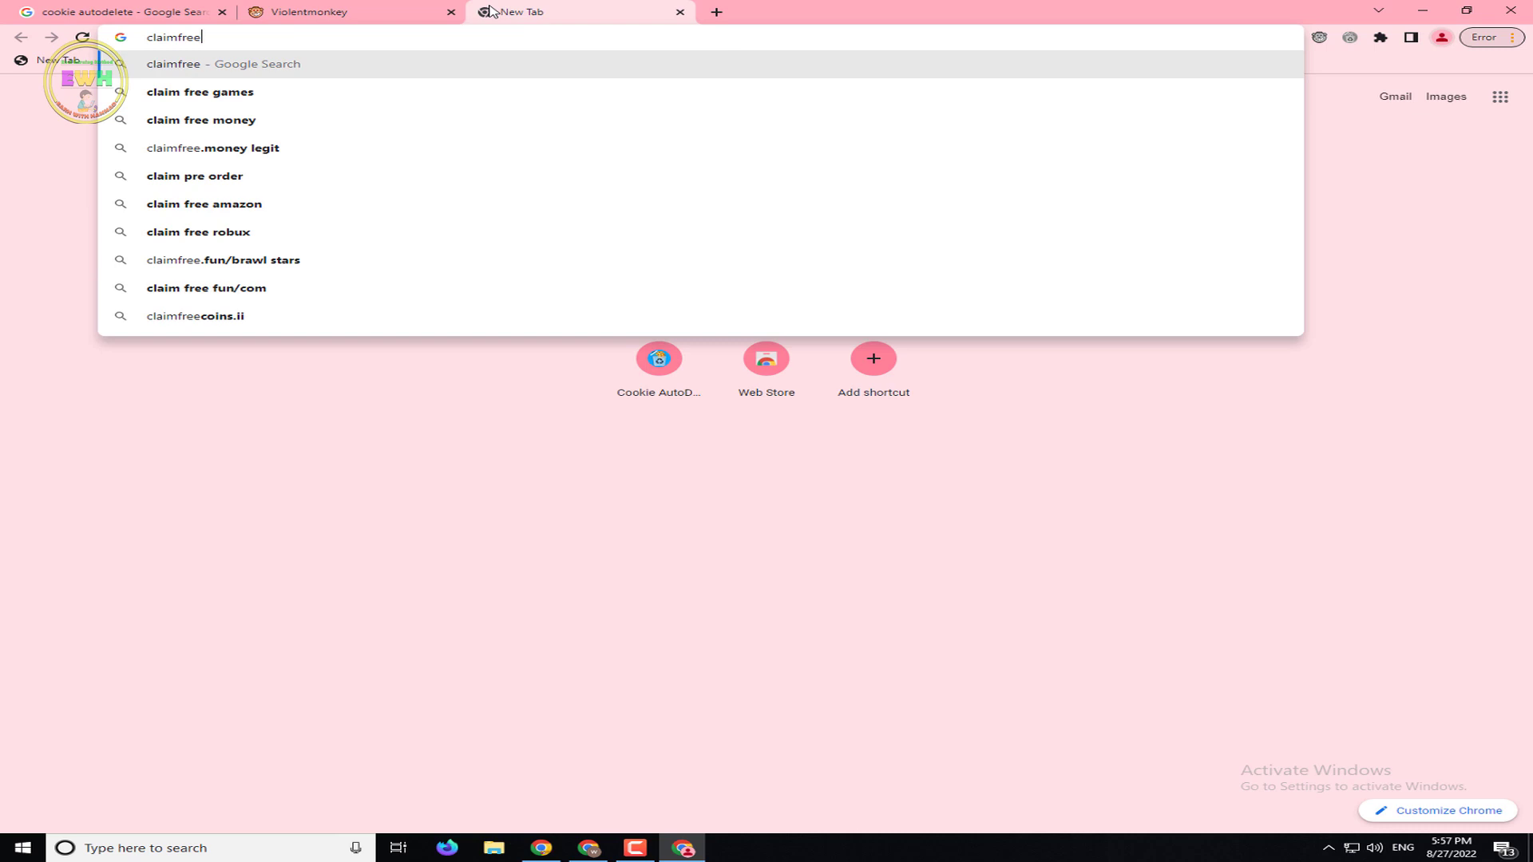
text(coins)
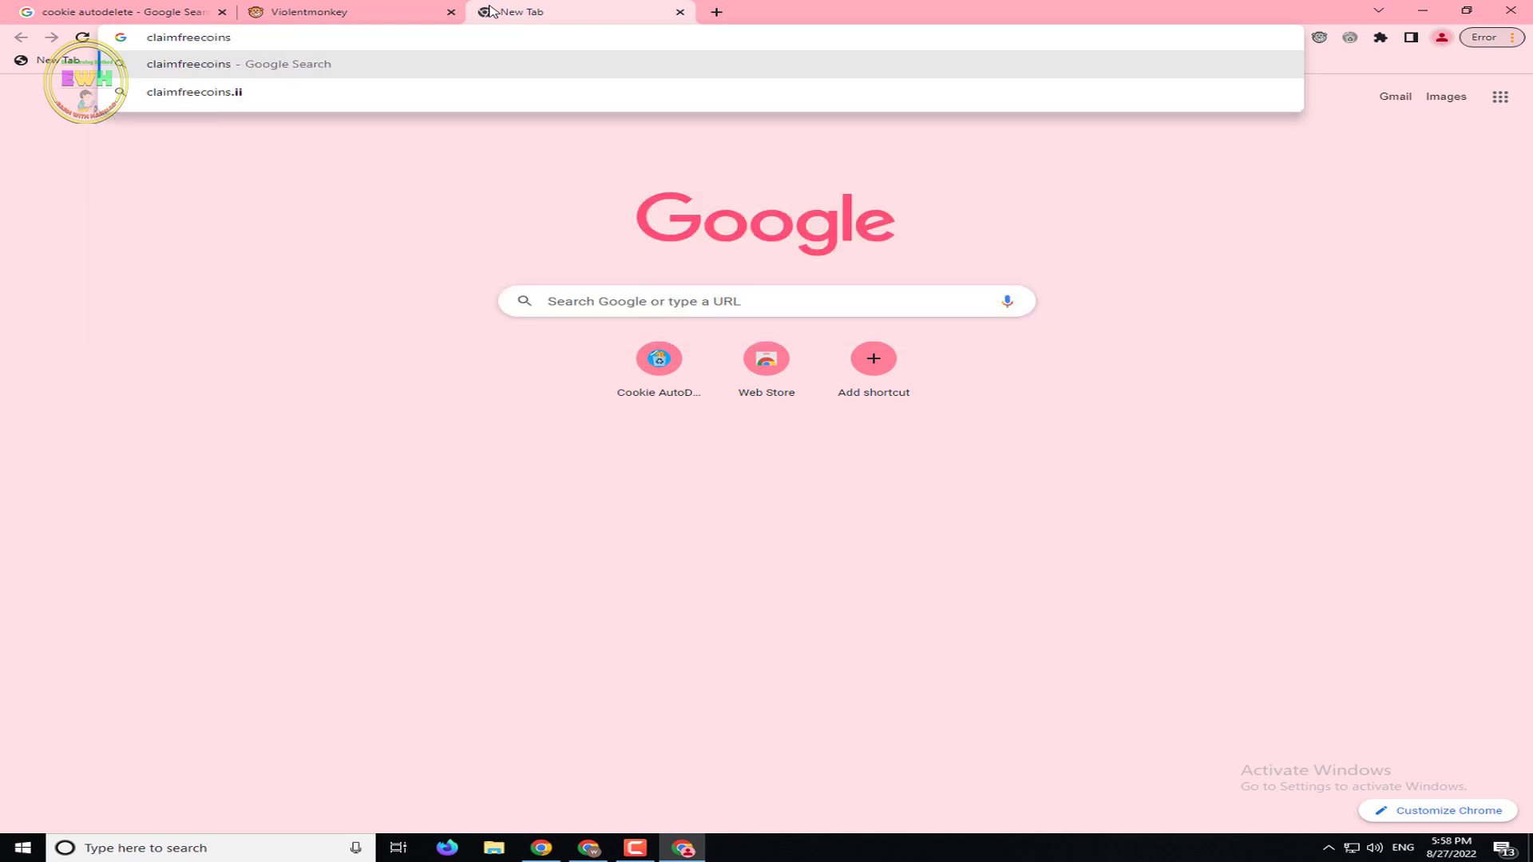
text(.c)
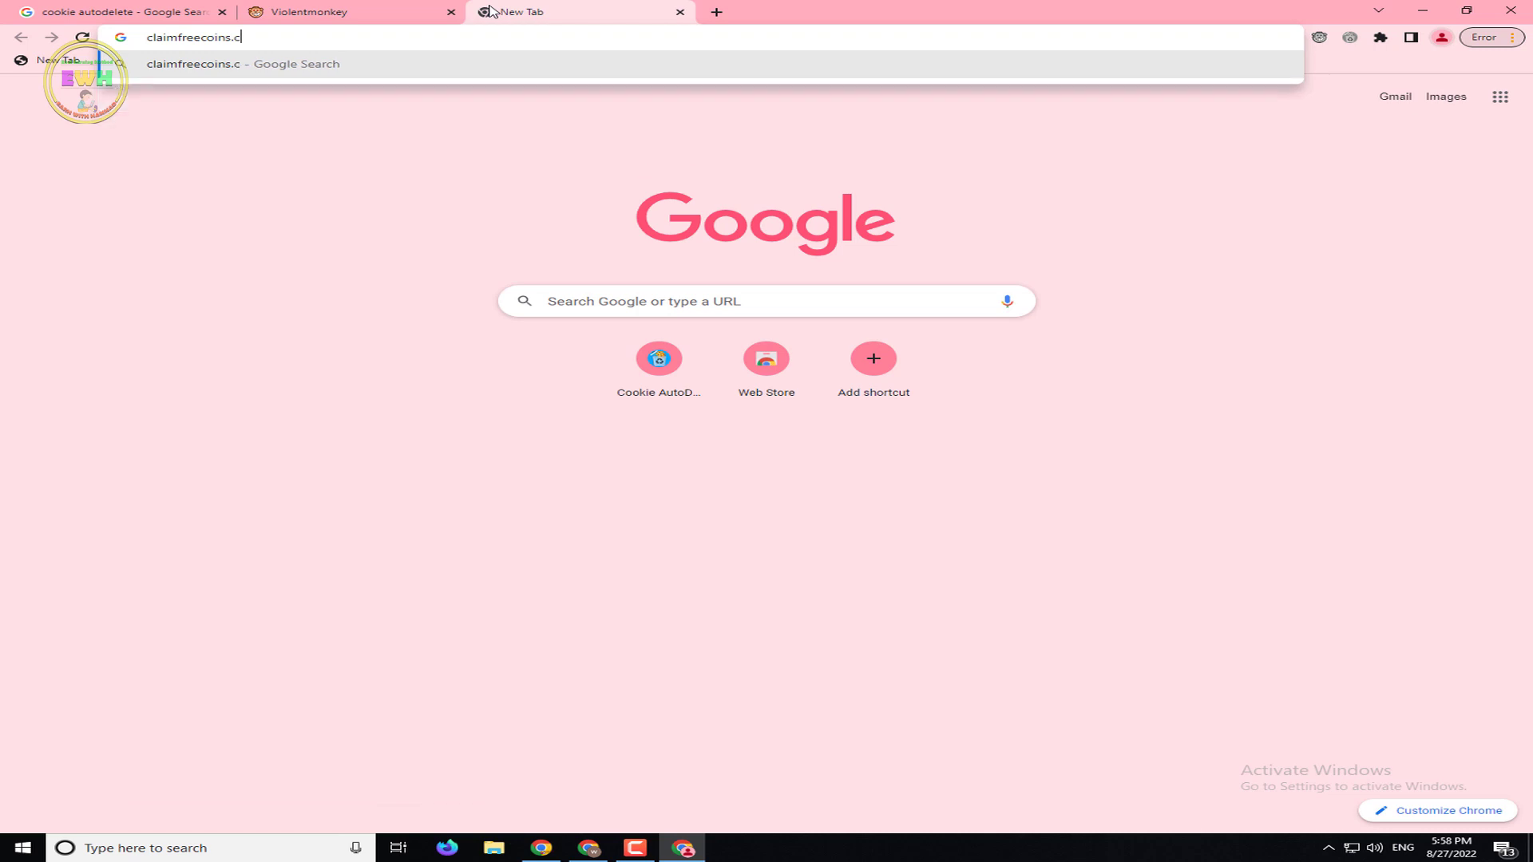
key(BackSpace)
text(io)
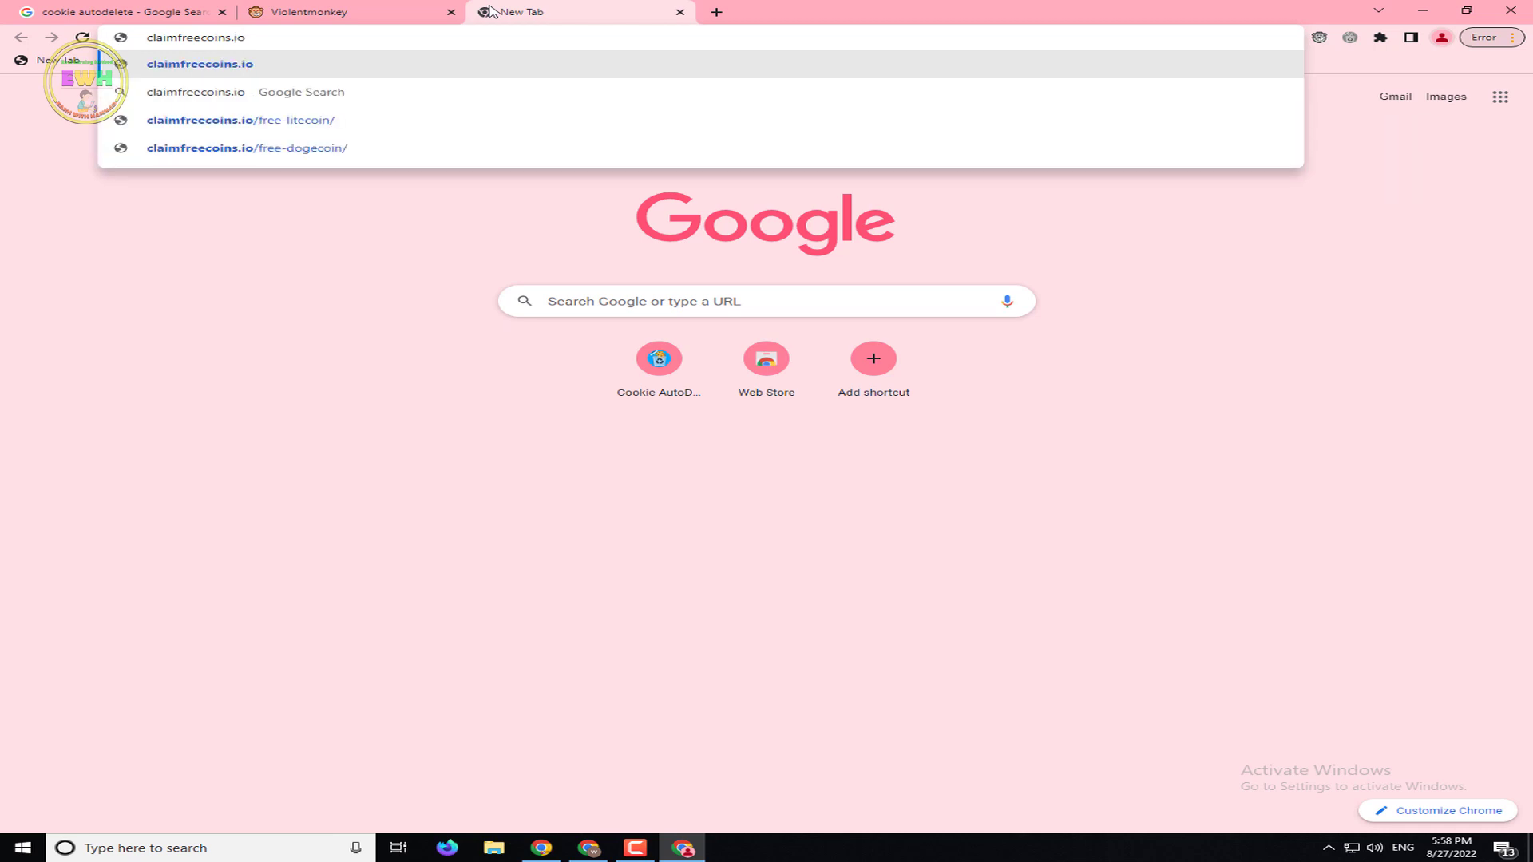
key(Return)
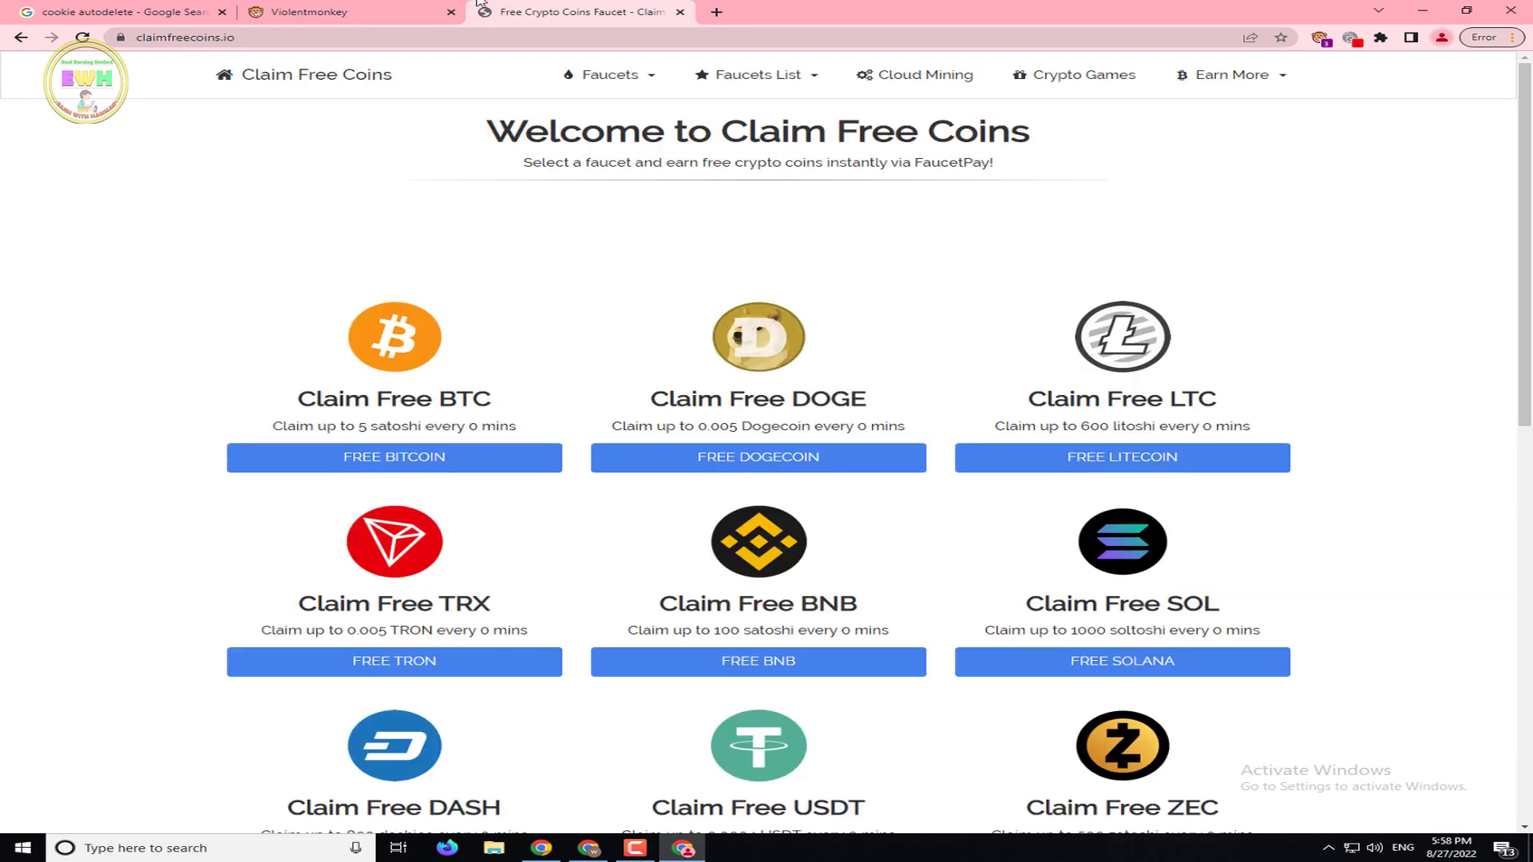
Open the FREE BITCOIN faucet from the Claim Free Coins home page
key(ctrl+shift+Tab)
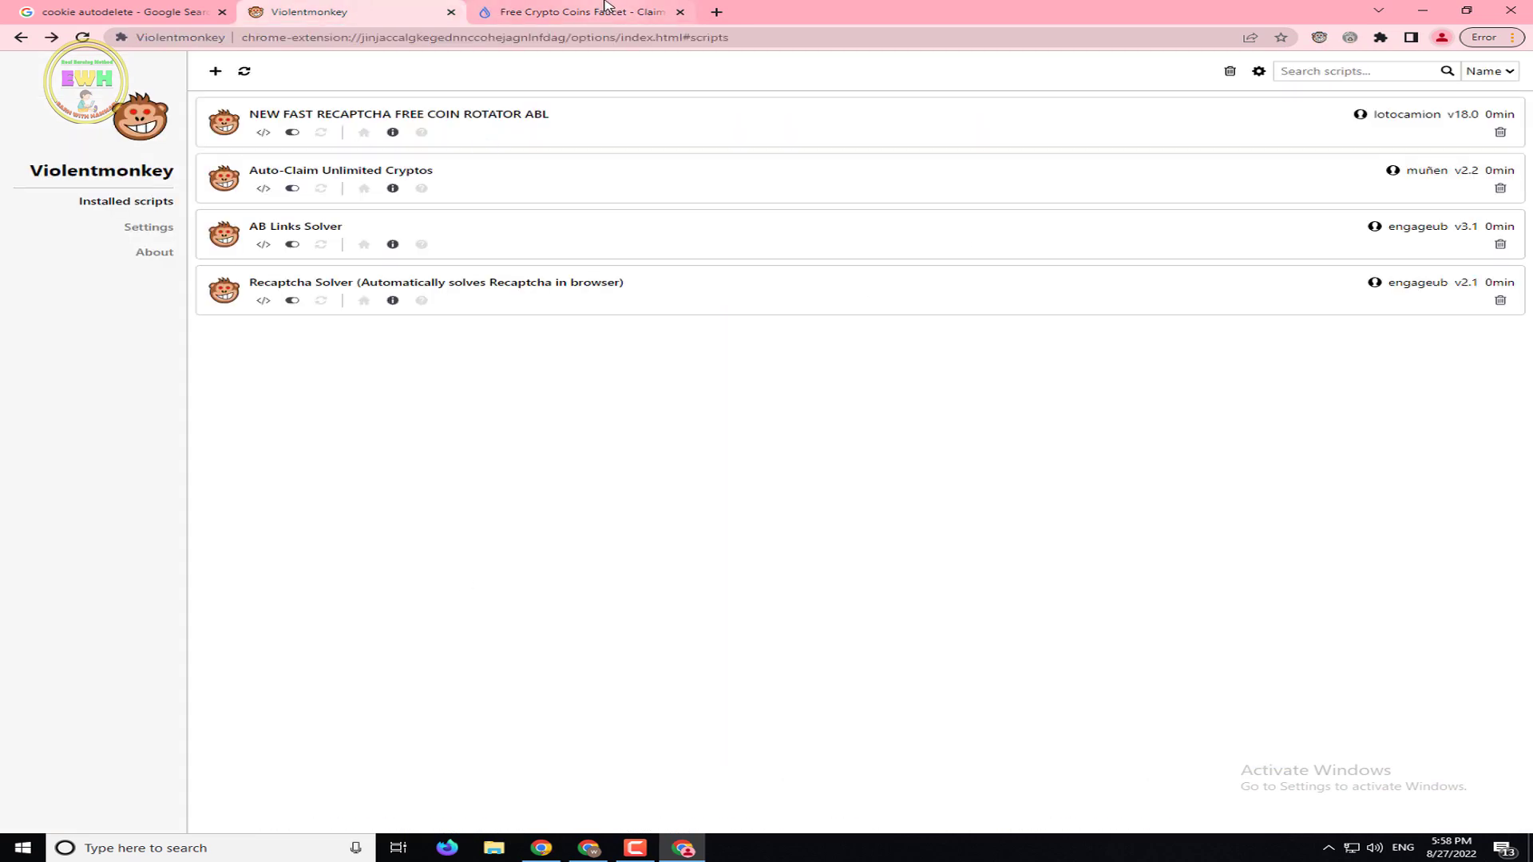
click(609, 7)
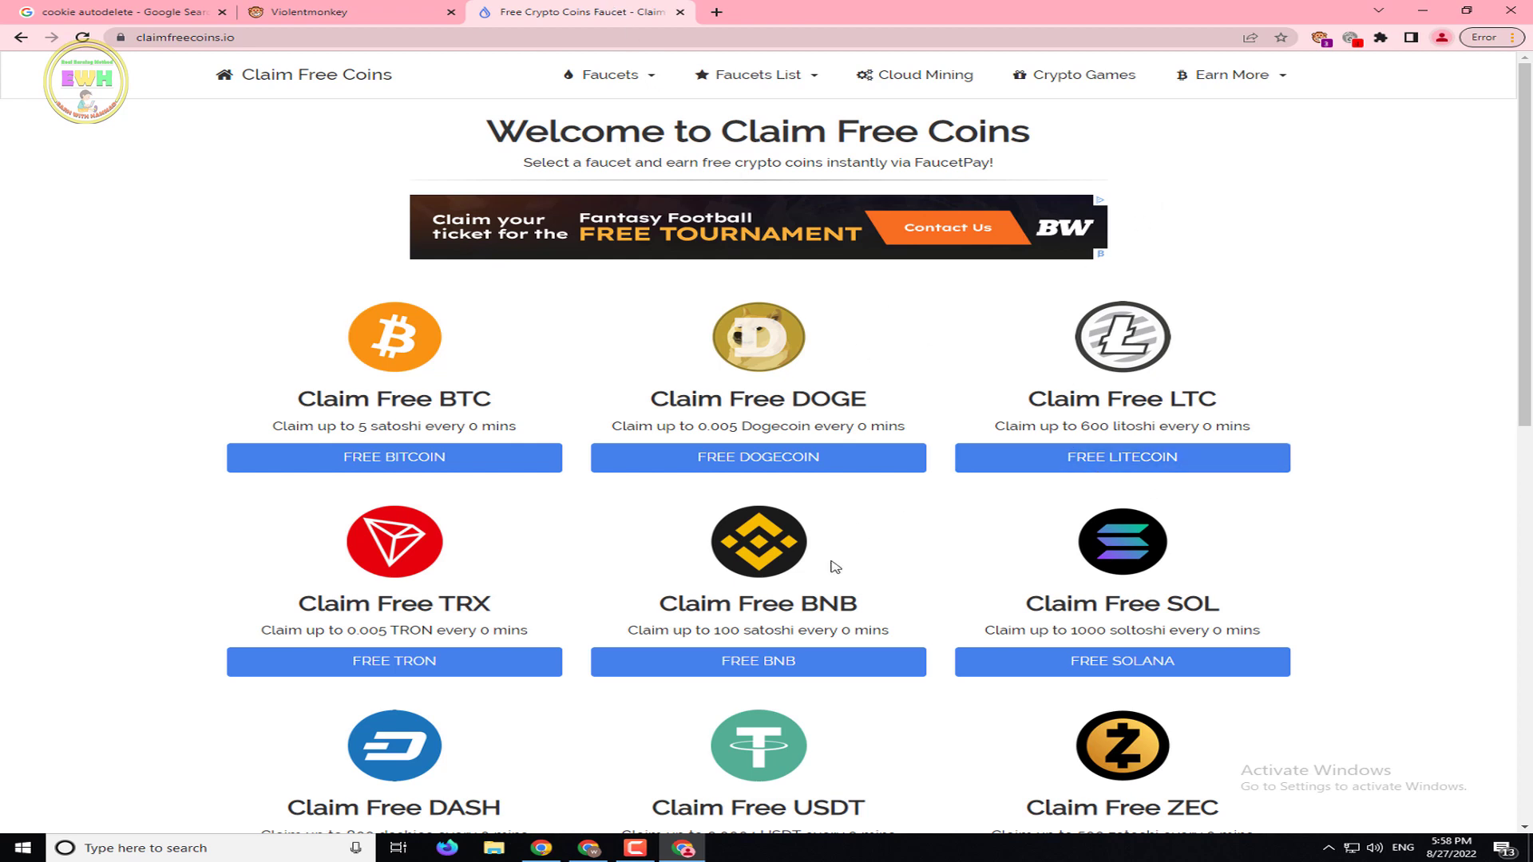
click(636, 848)
click(635, 849)
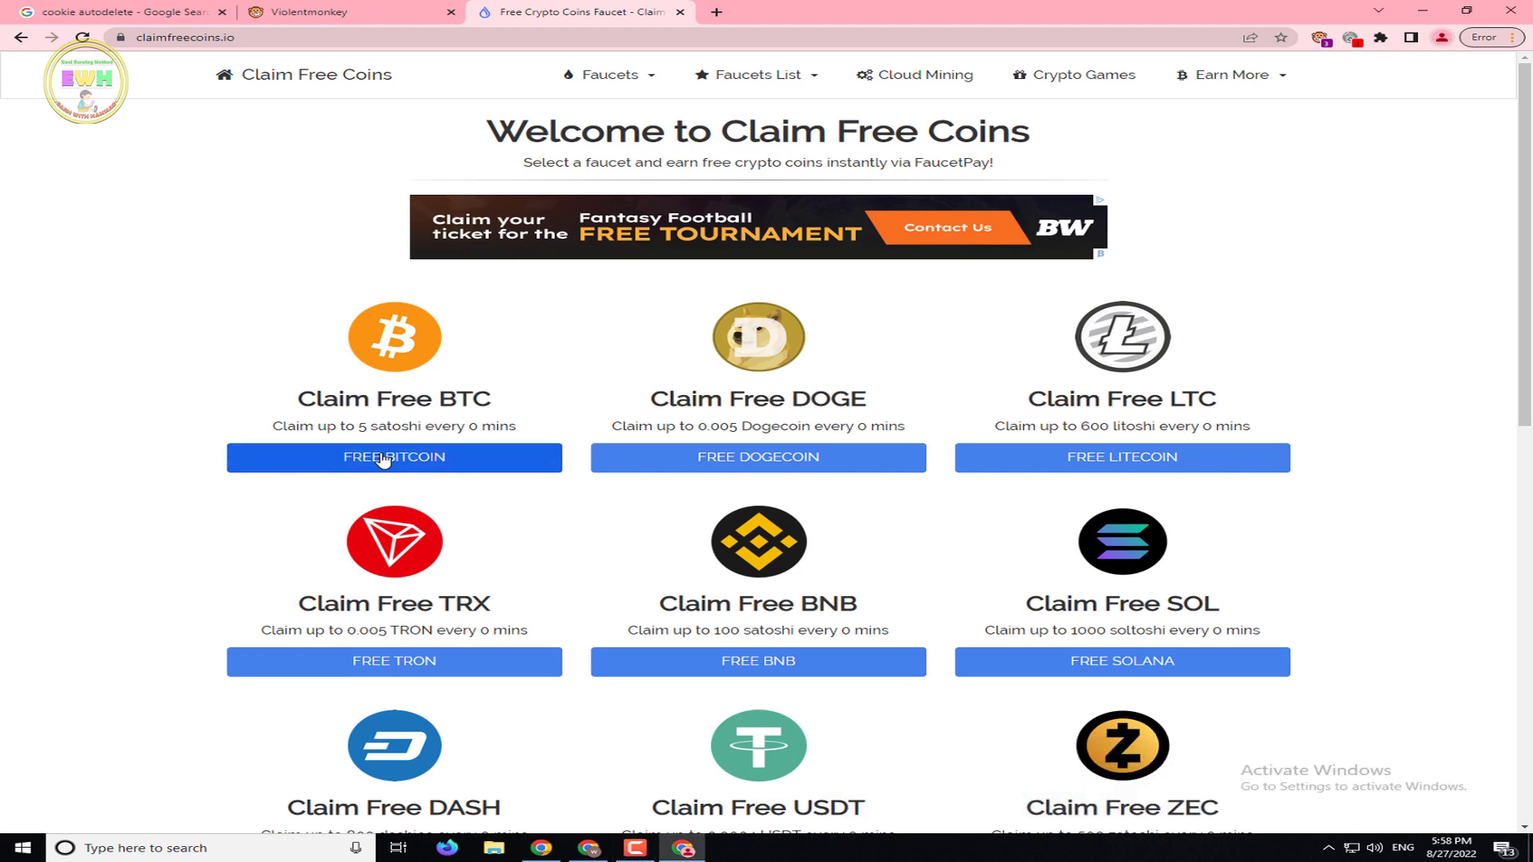
click(382, 460)
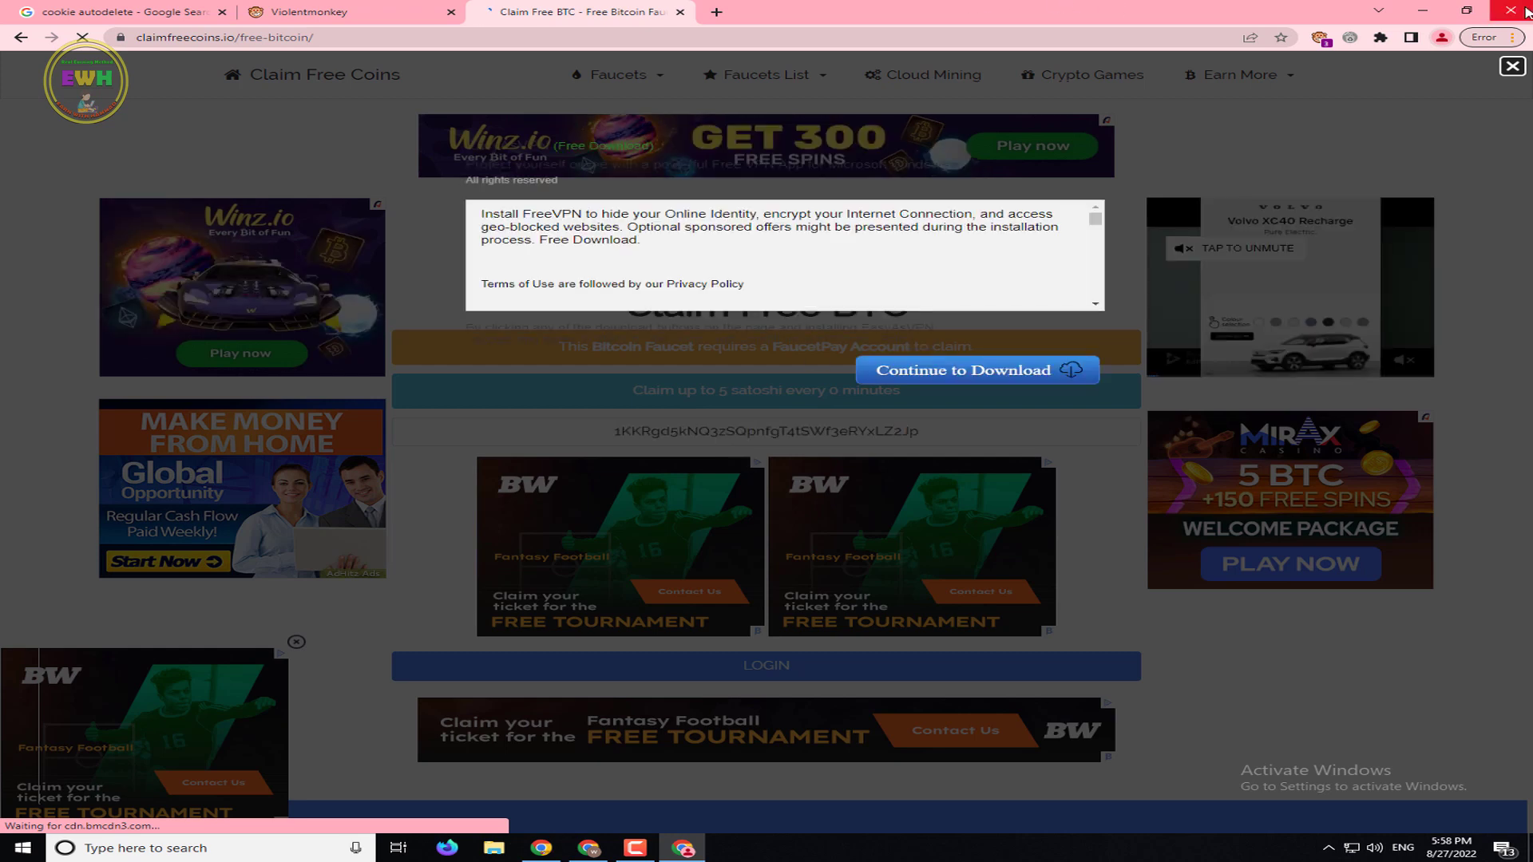
Close the ad overlay, continue to the claim step, and check which user scripts run here
click(1466, 10)
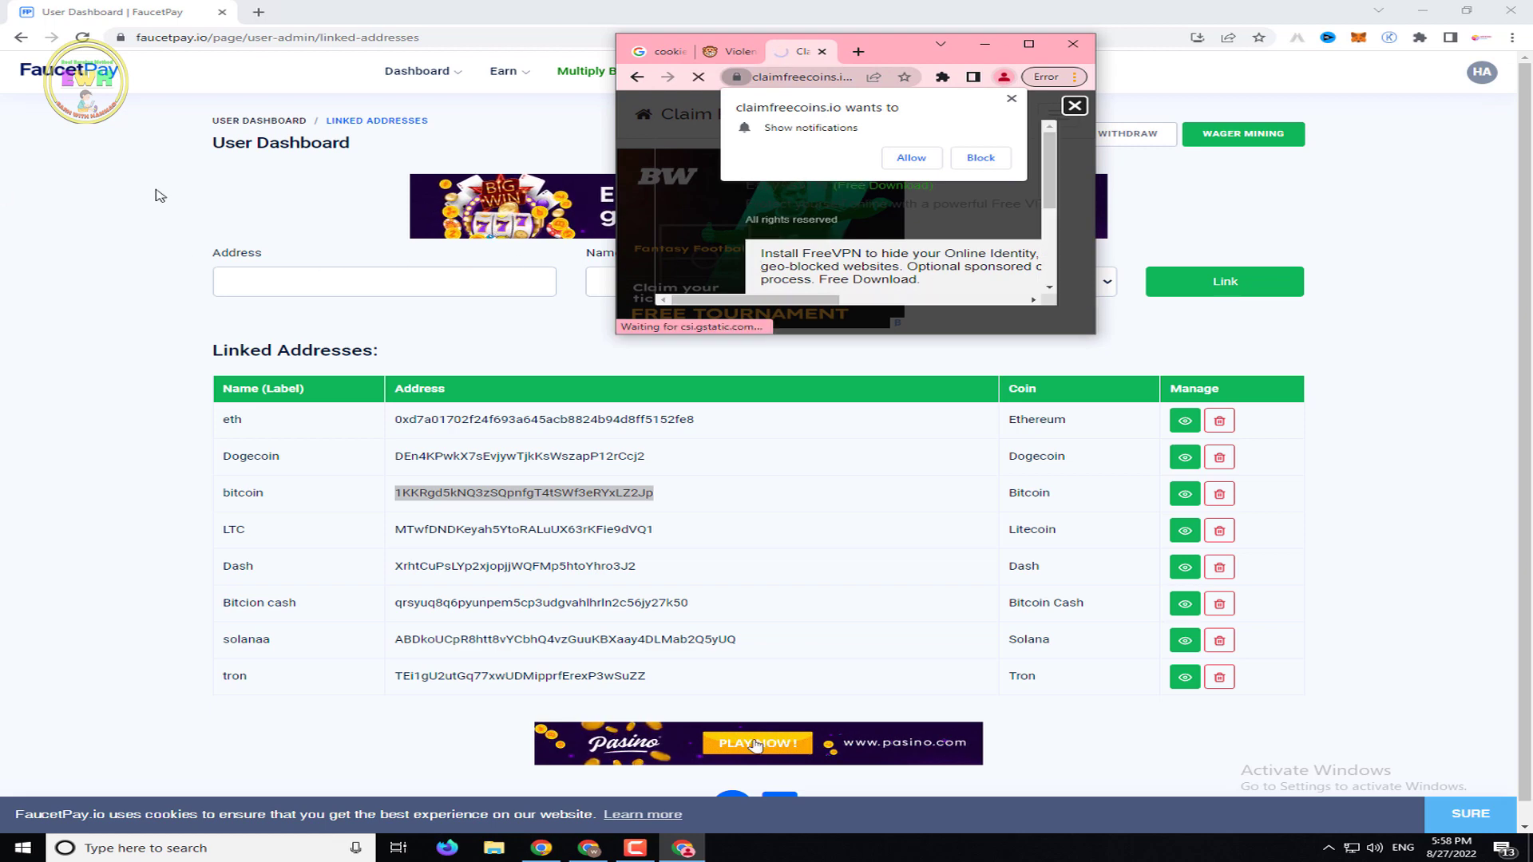
click(1028, 45)
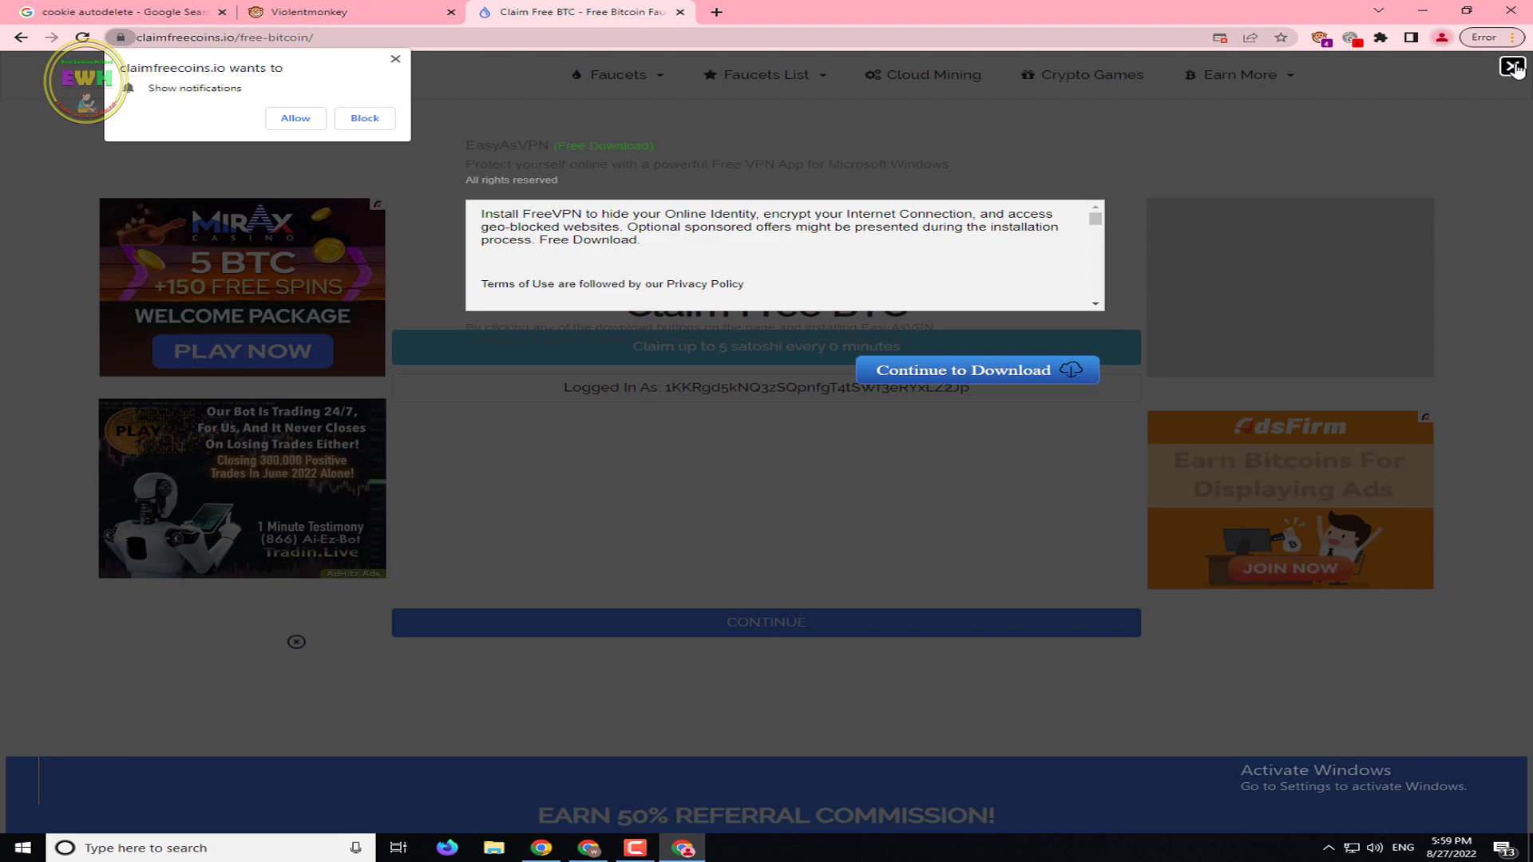
click(1512, 66)
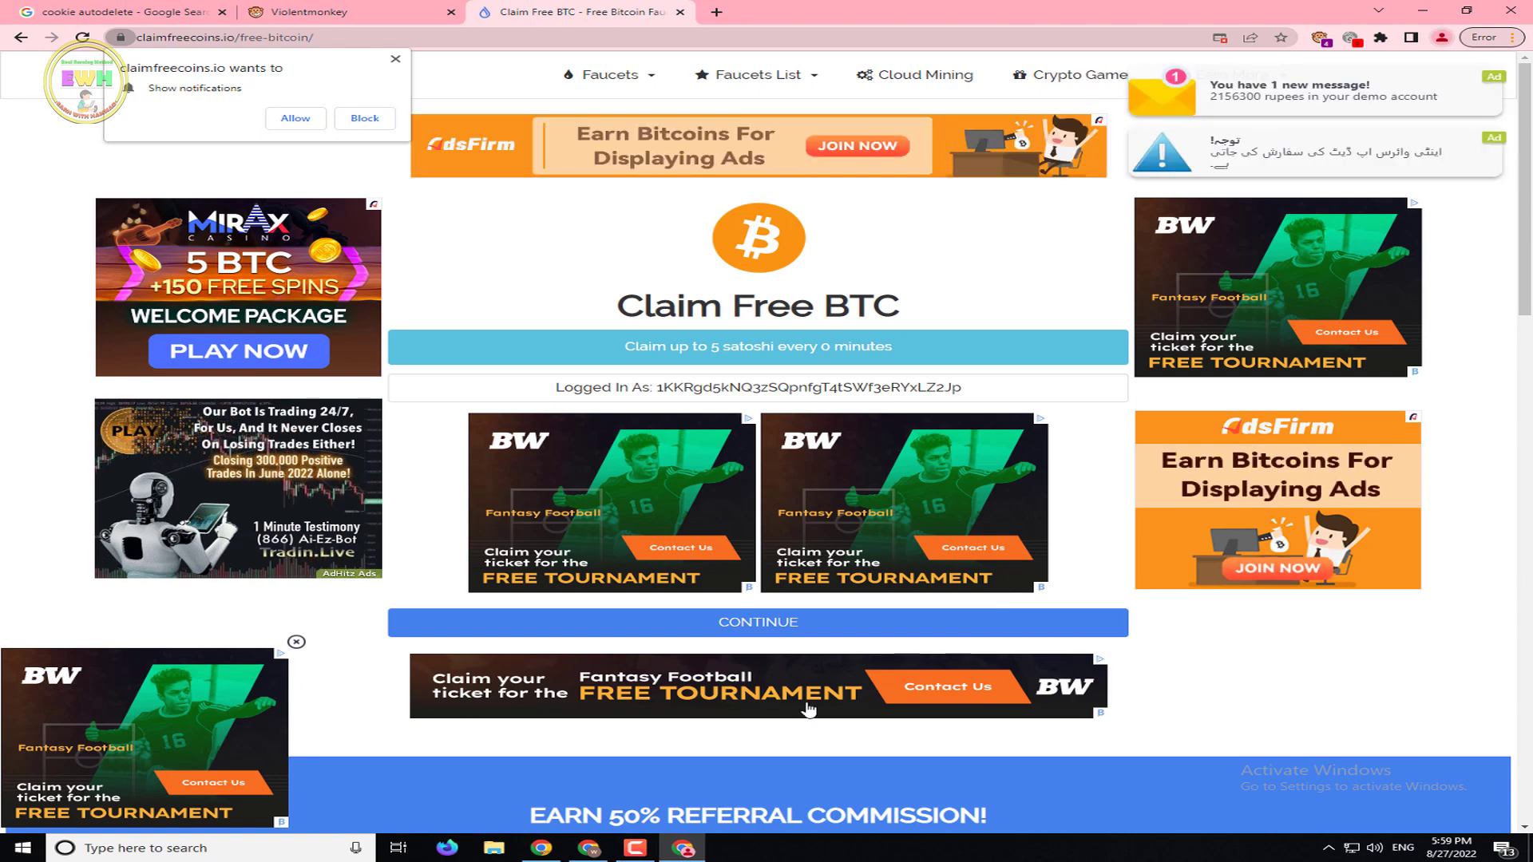
click(779, 629)
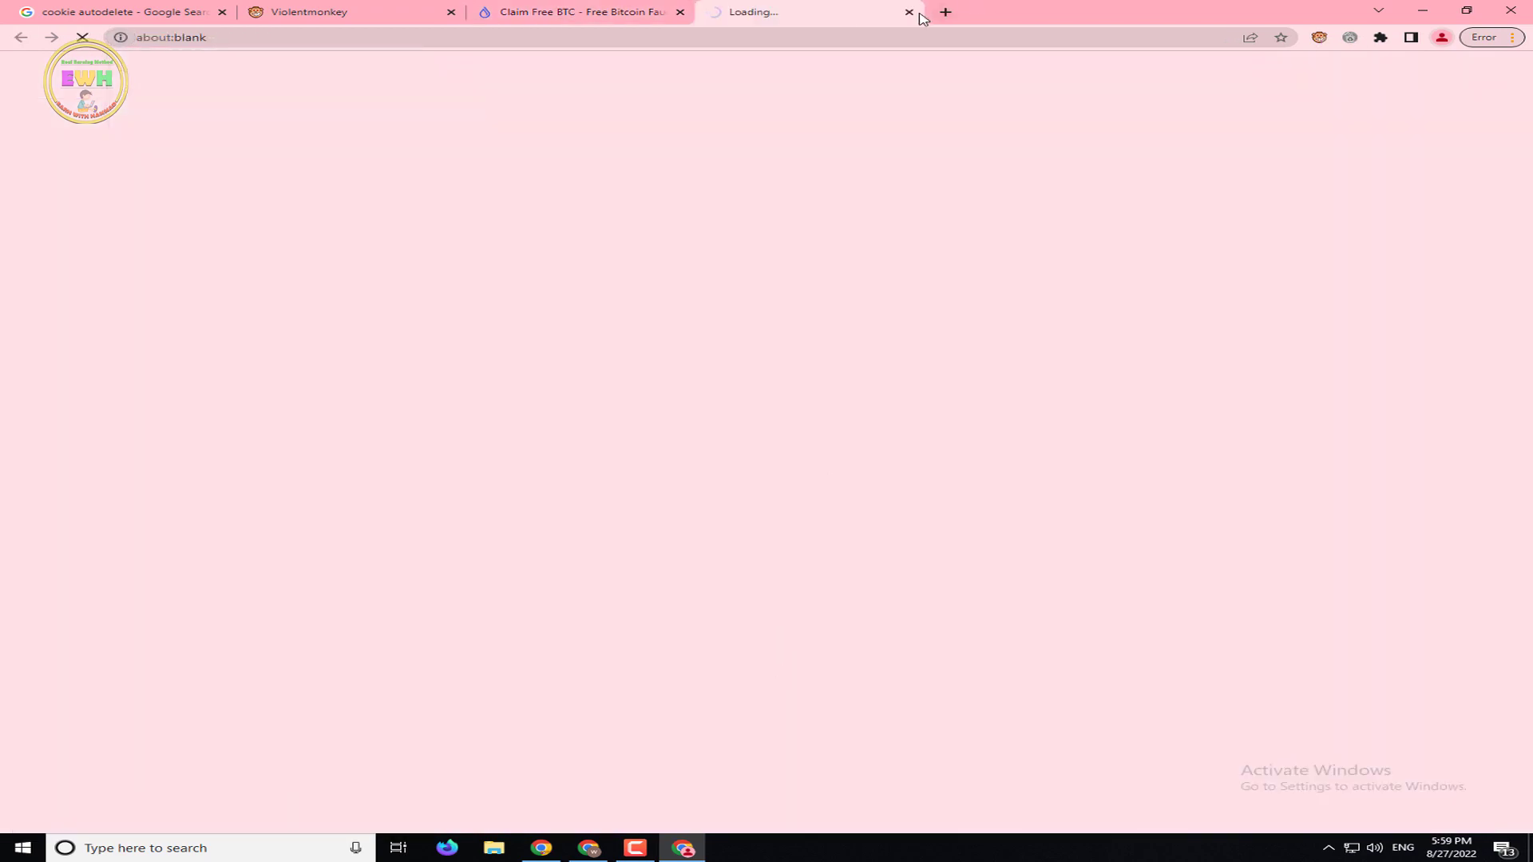
click(909, 13)
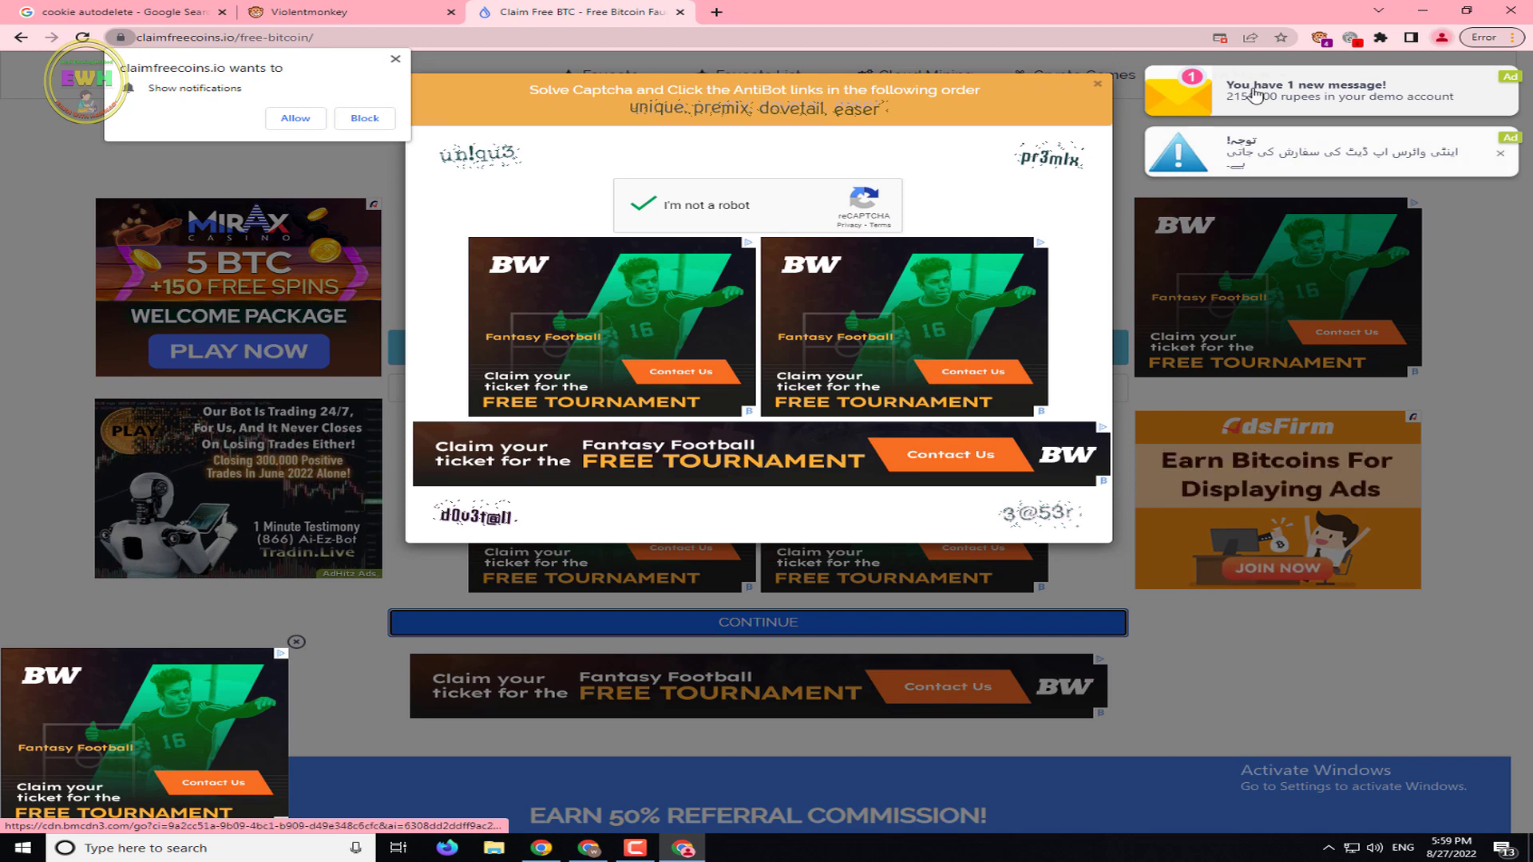
click(1319, 37)
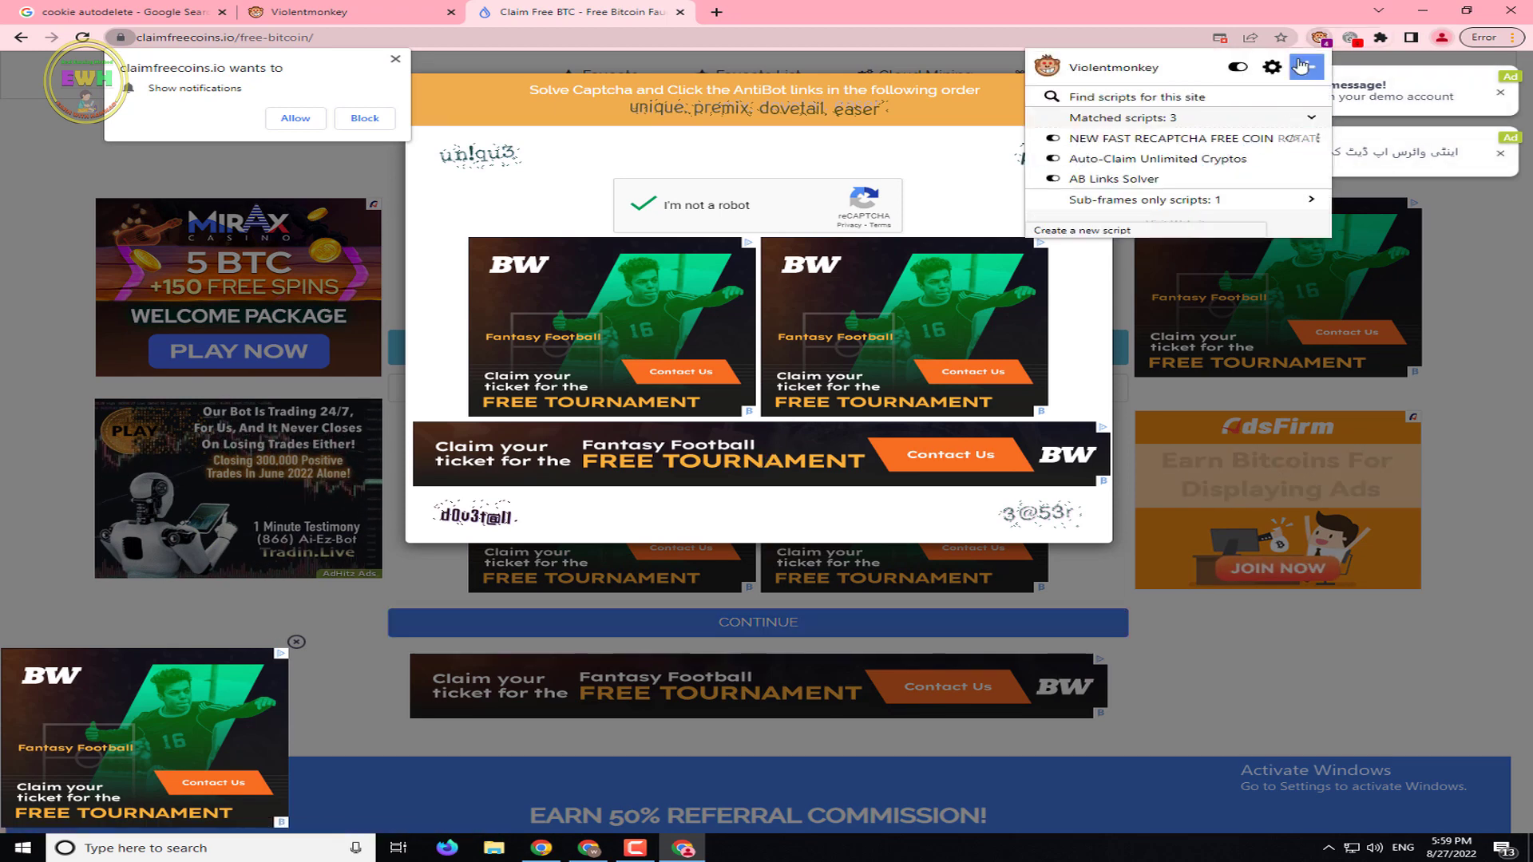
key(Escape)
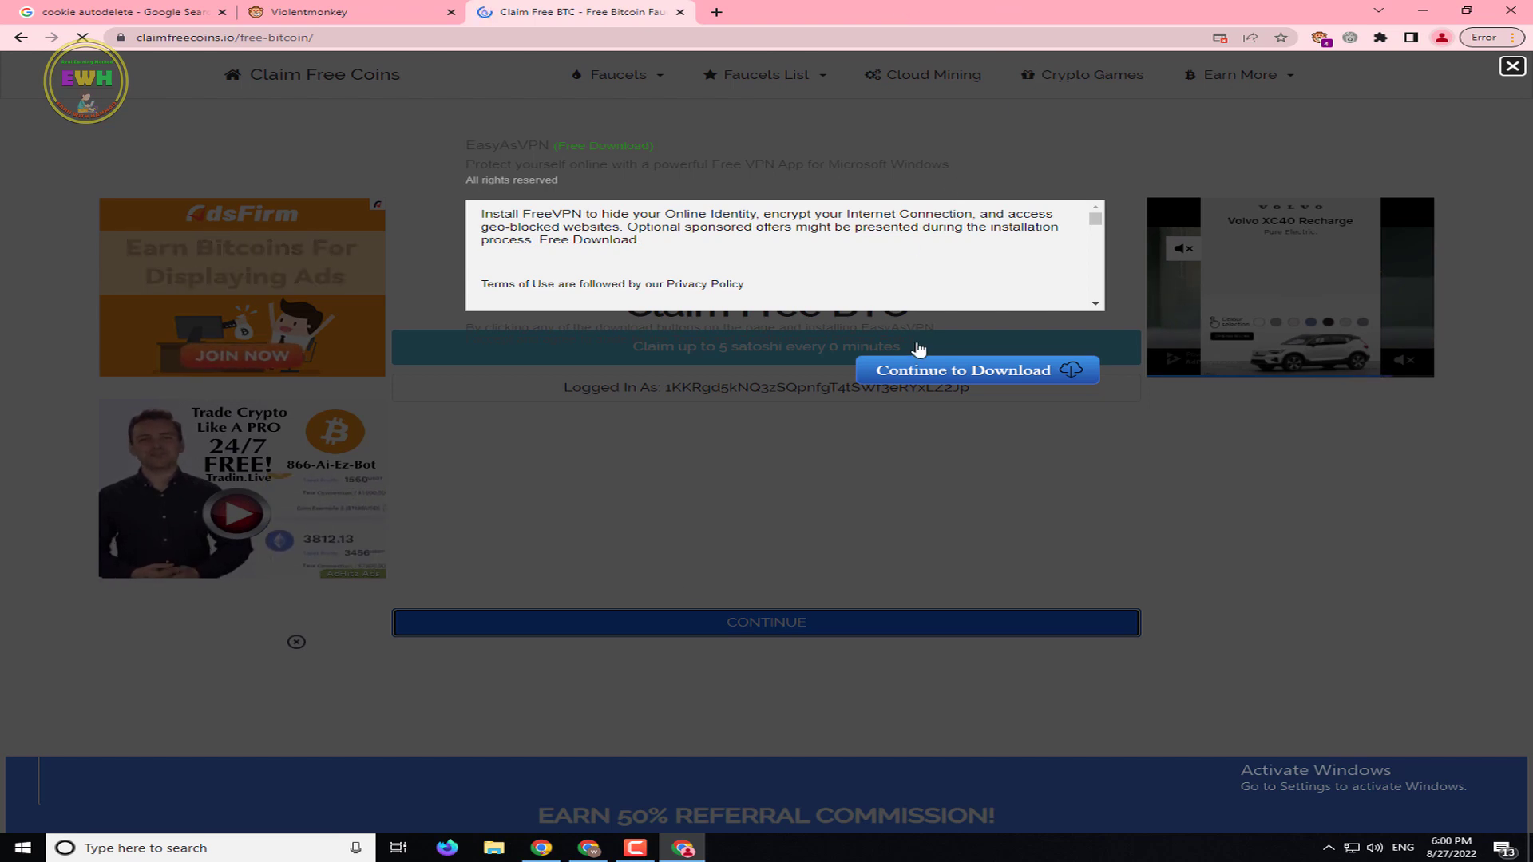
Inspect today's 78 payouts and $0.019652 collected on the FaucetPay User Dashboard
click(540, 849)
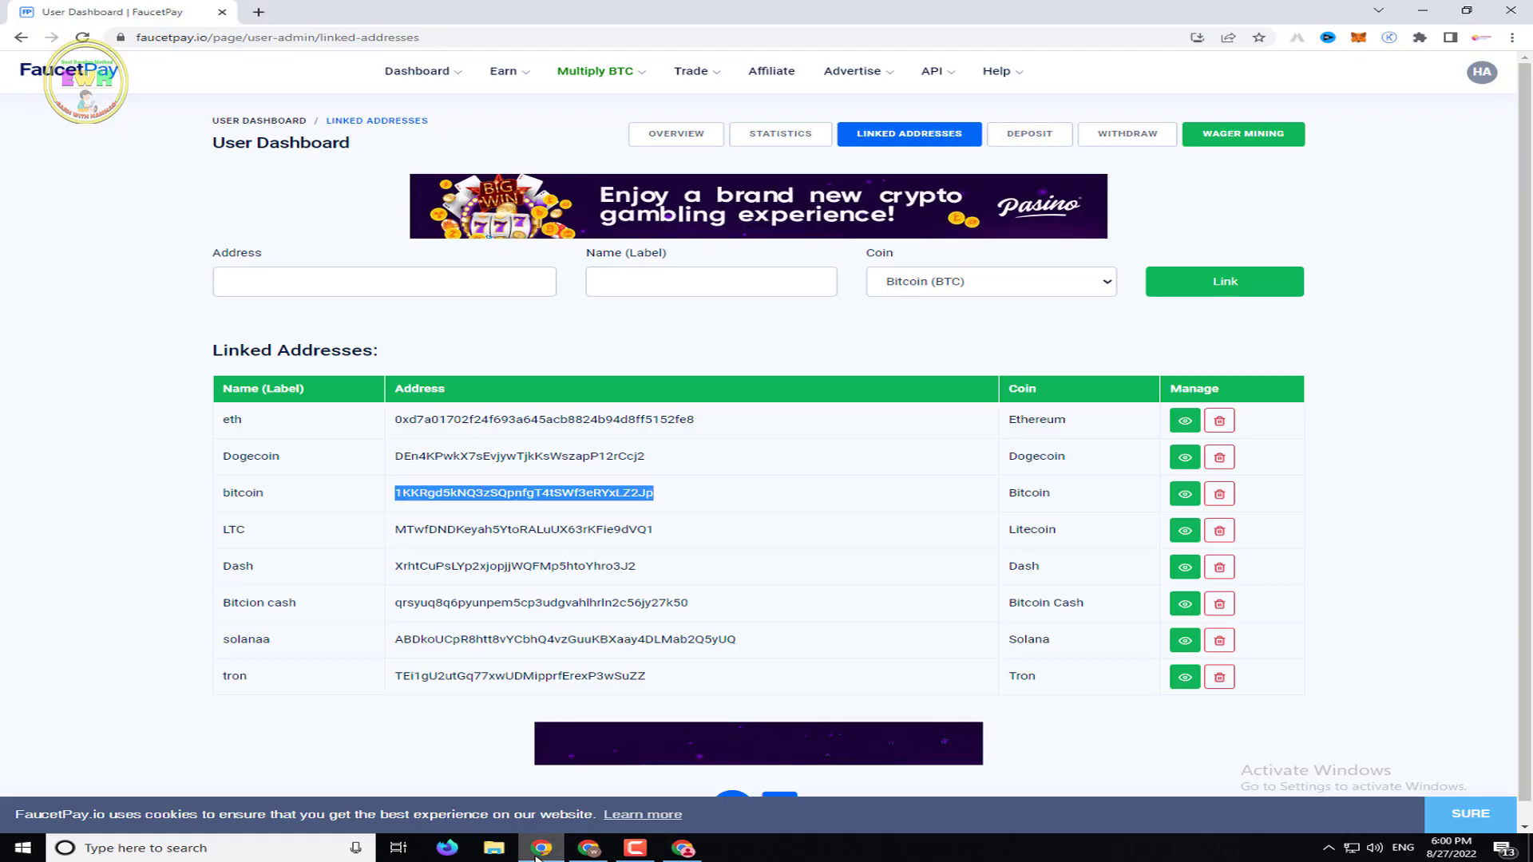
mouse_move(418, 72)
click(441, 111)
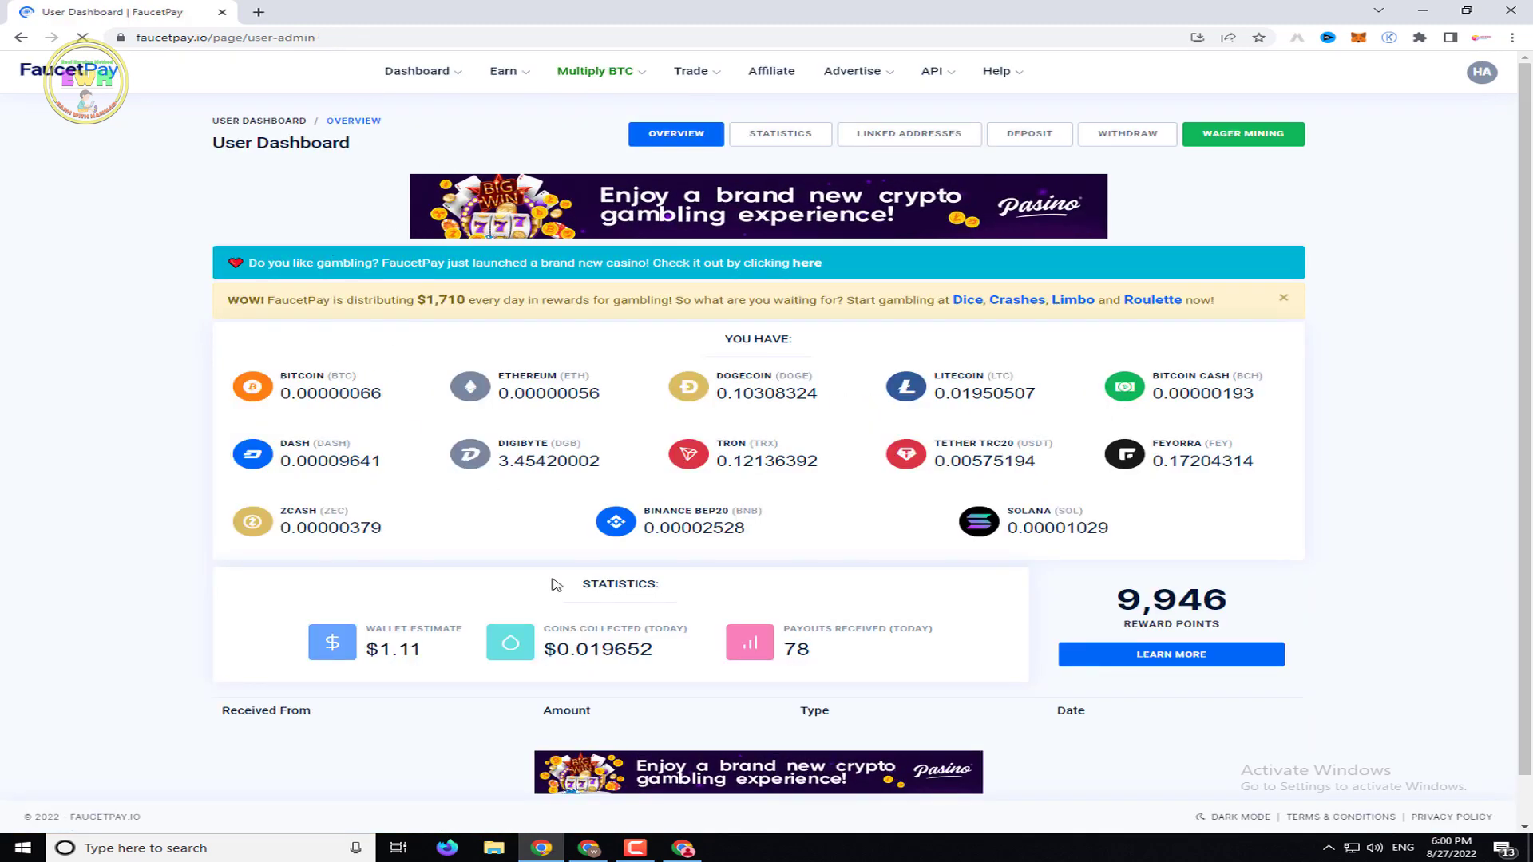
drag(653, 650, 554, 662)
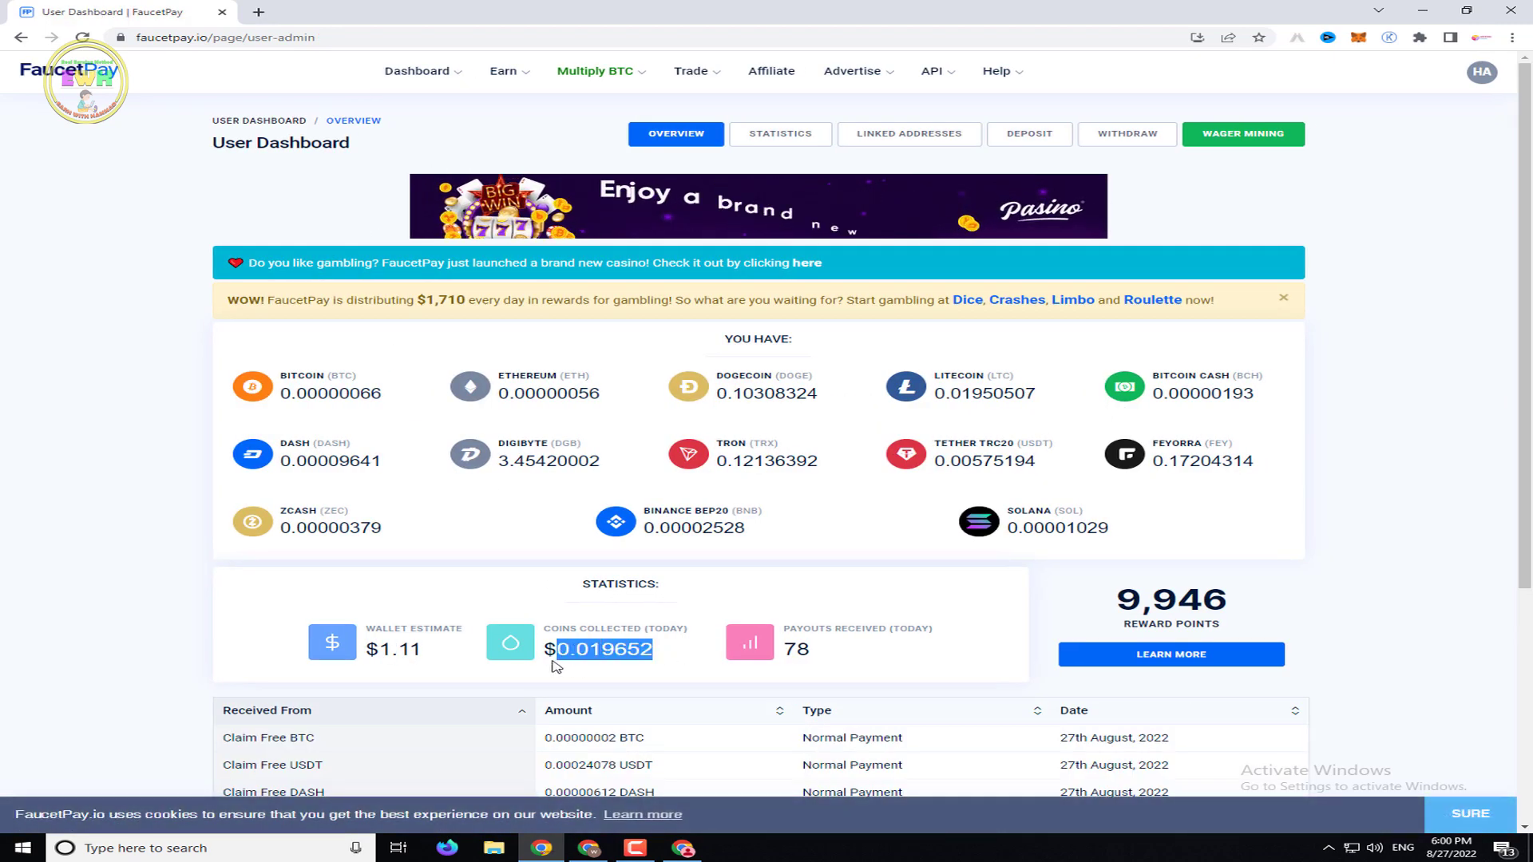
scroll(681, 605, down, 3)
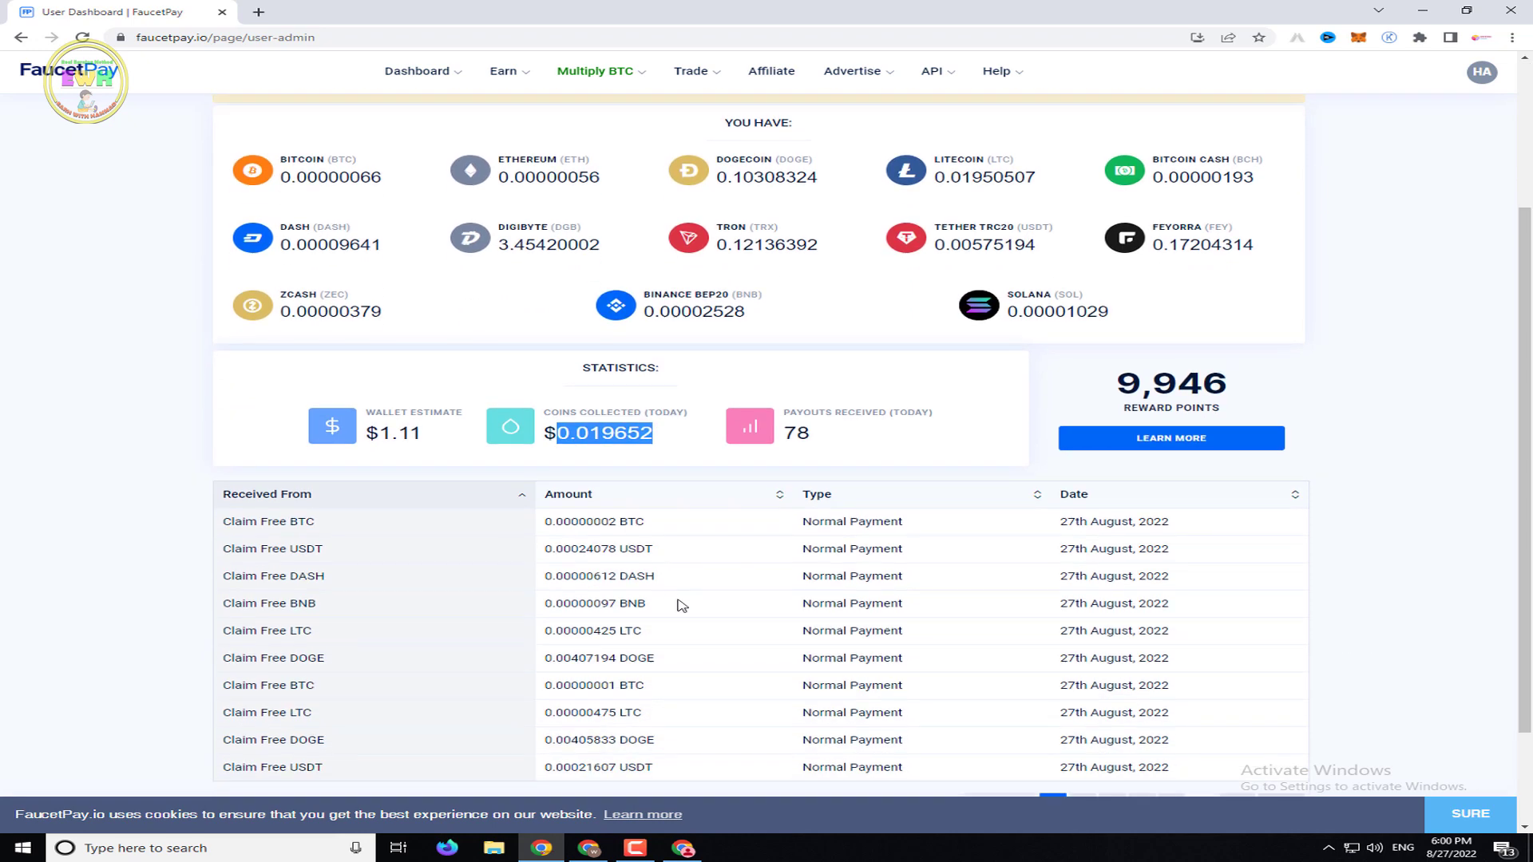
scroll(681, 605, up, 1)
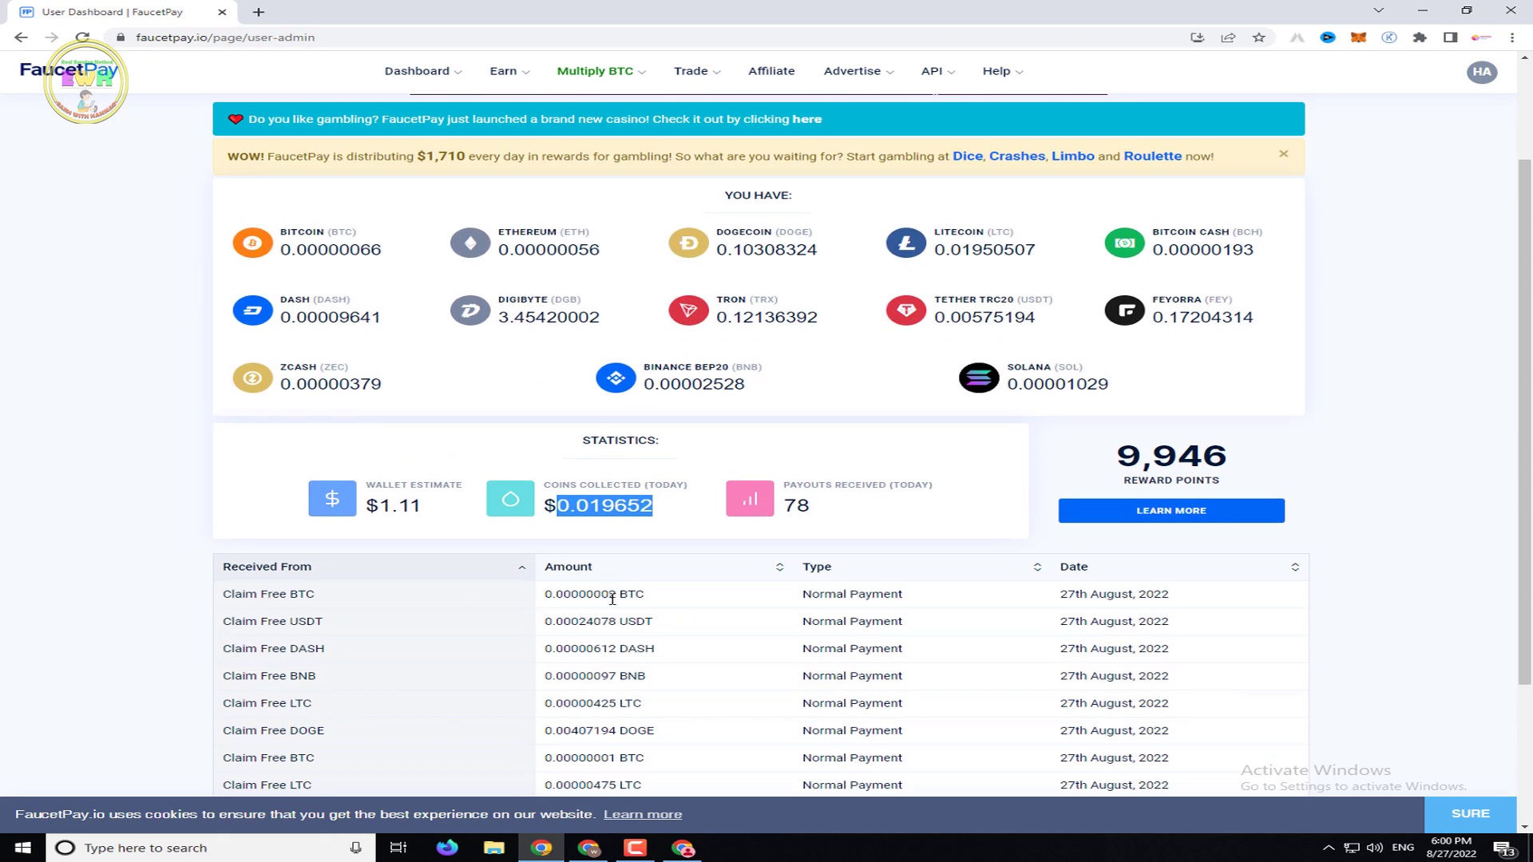
drag(613, 599, 619, 604)
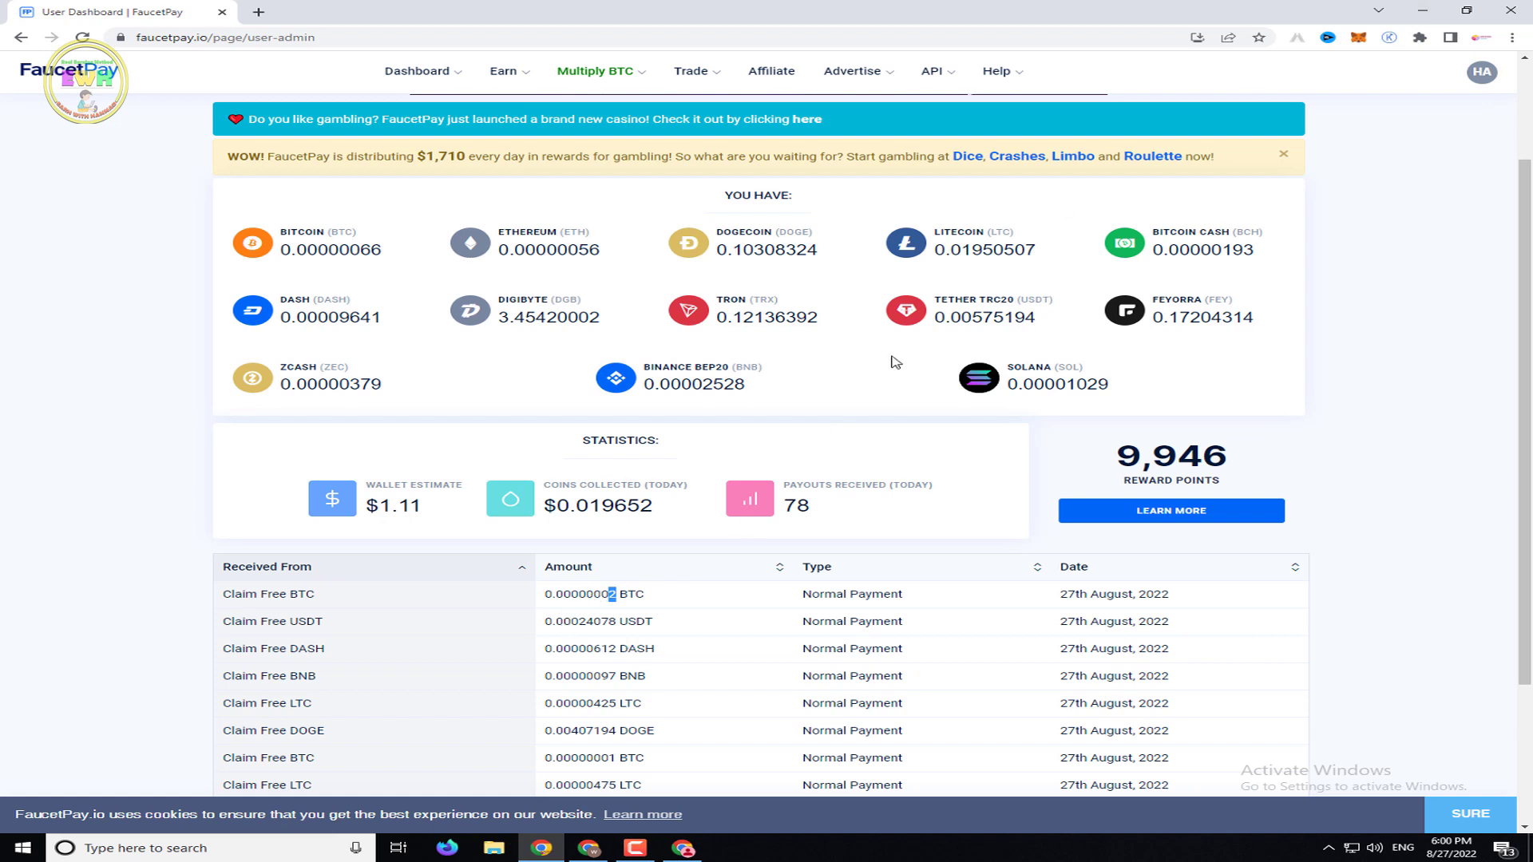
click(1432, 12)
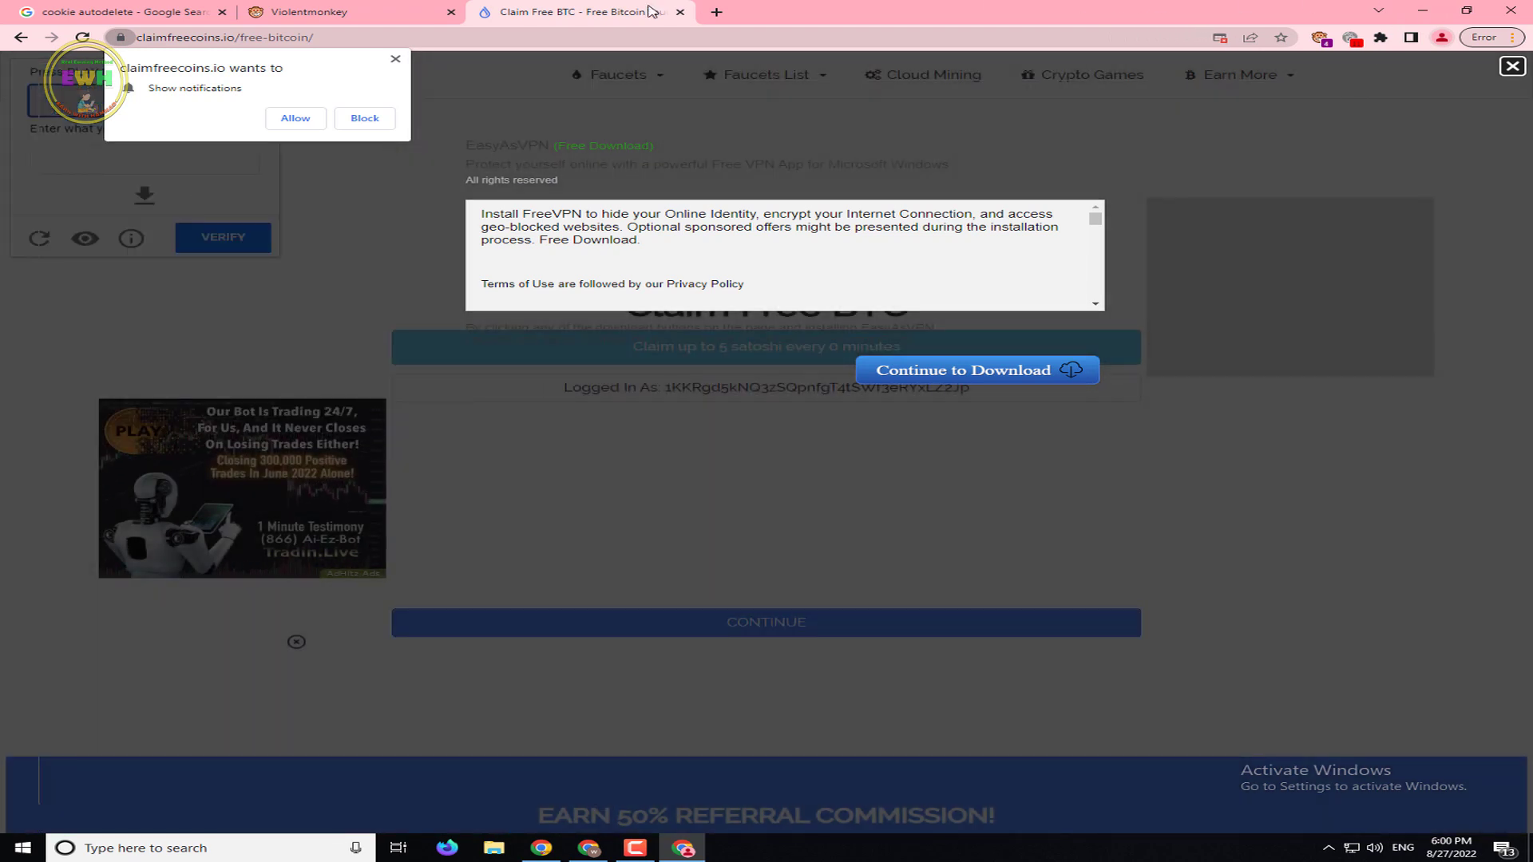
Launch a new Chrome window with the chosen profile and go to google.com
click(1422, 10)
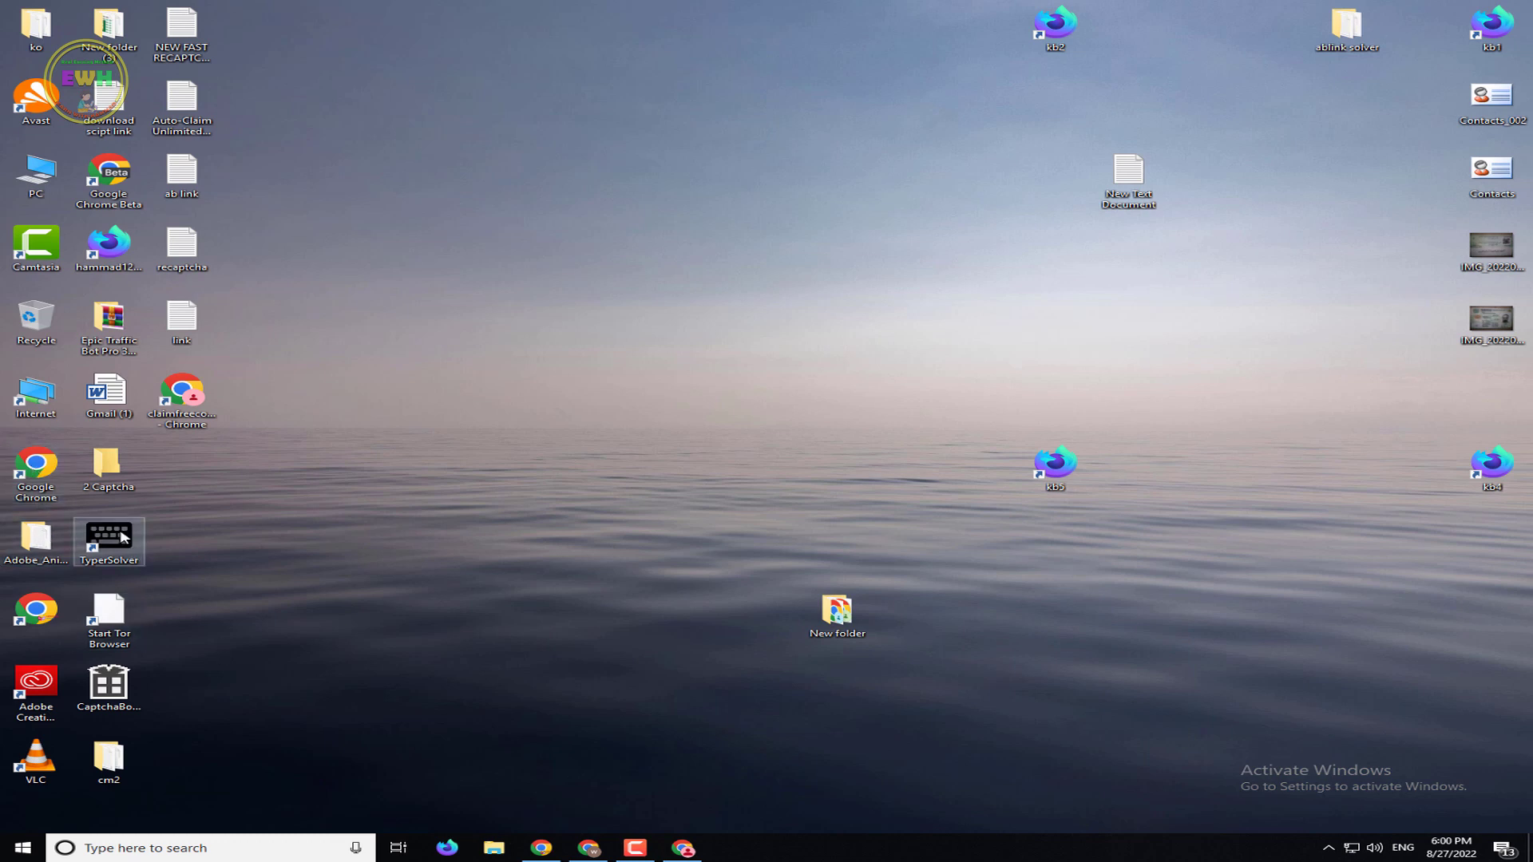
double_click(36, 471)
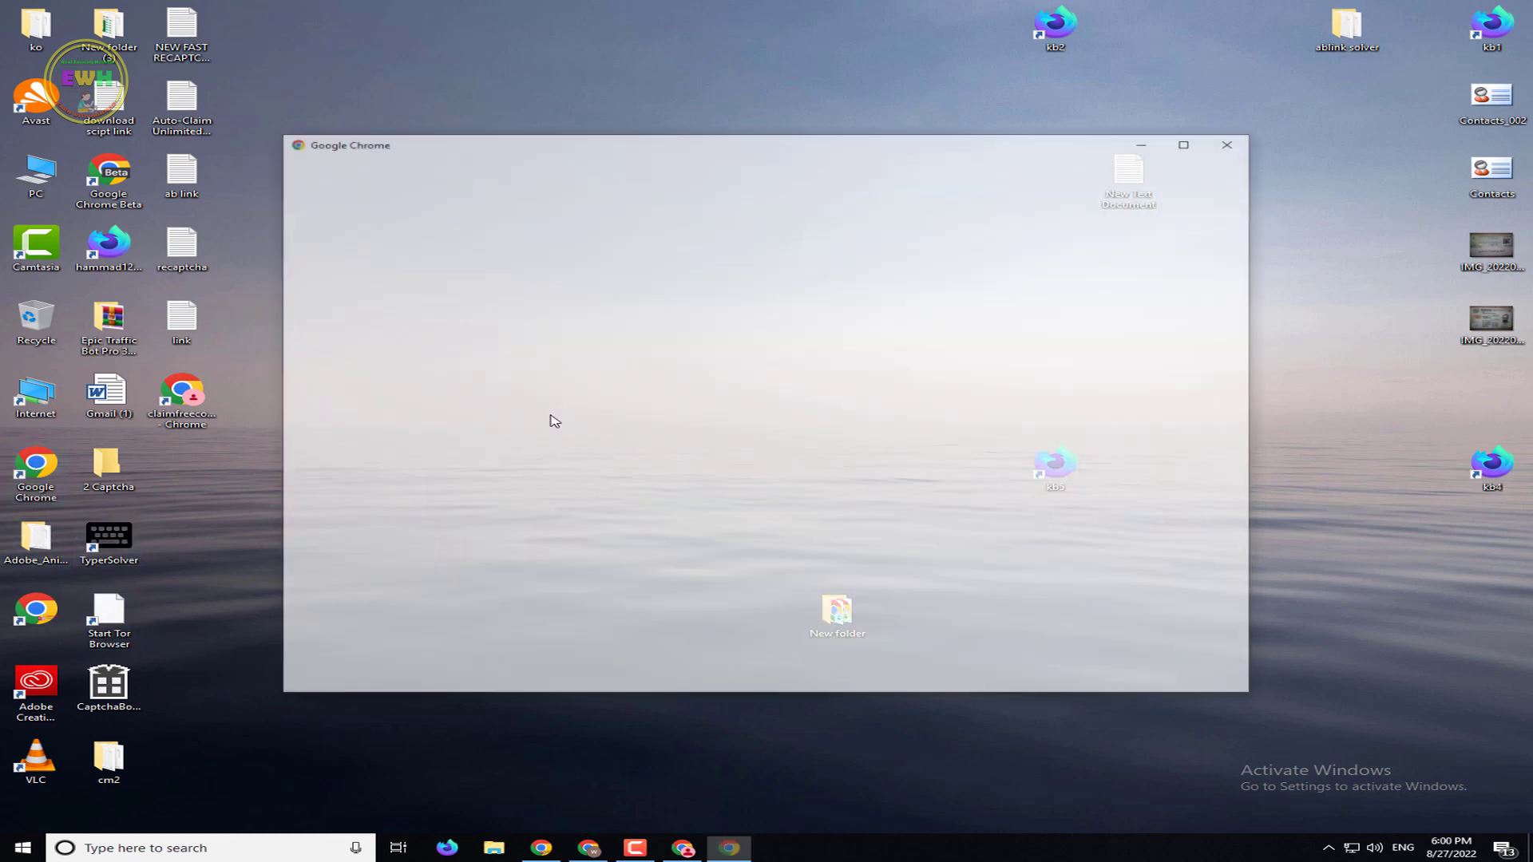
click(1043, 417)
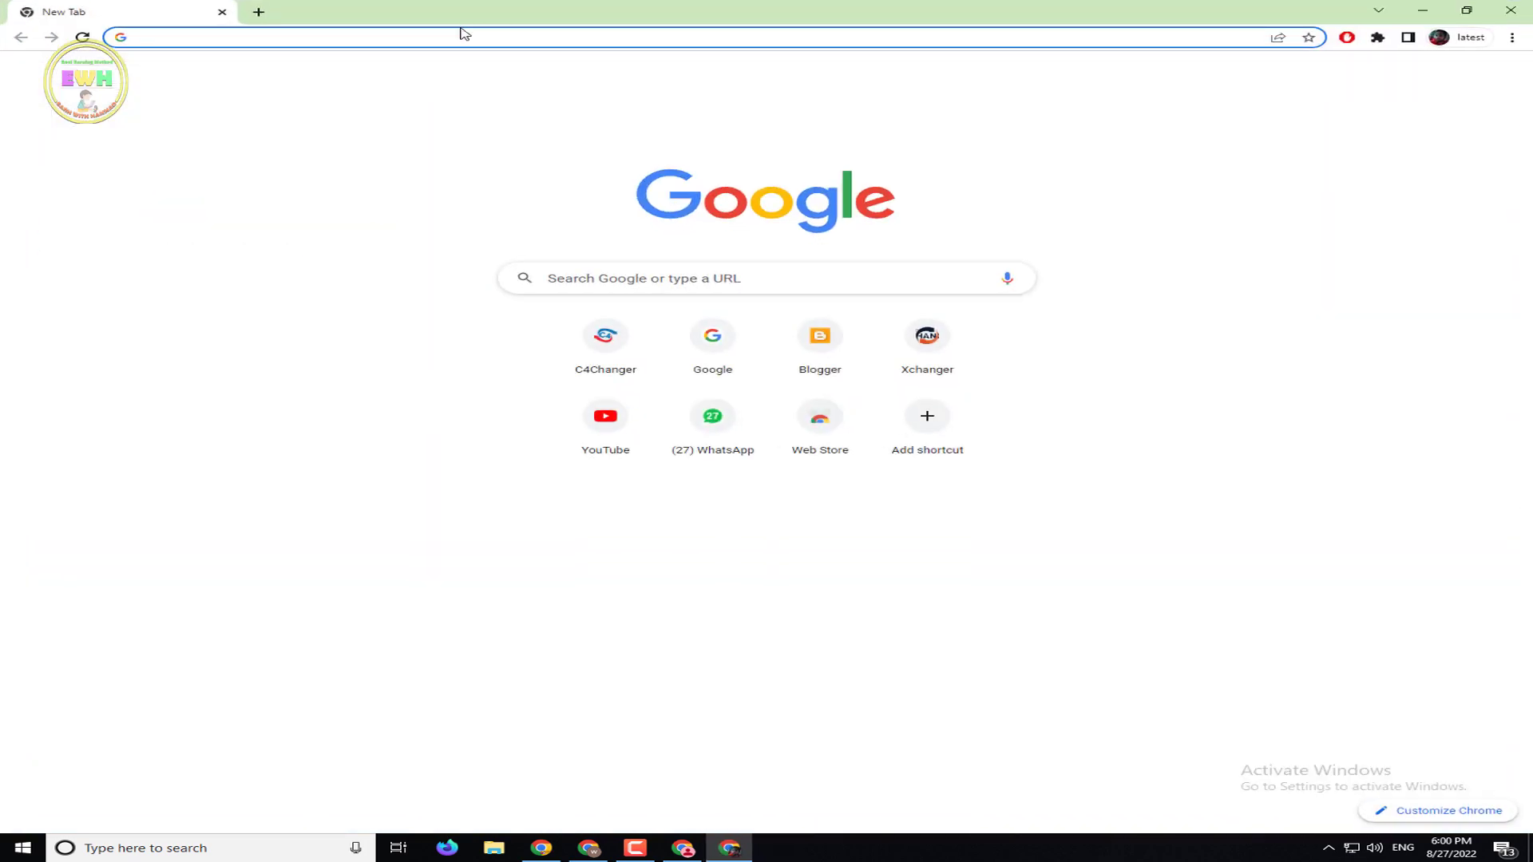
click(455, 36)
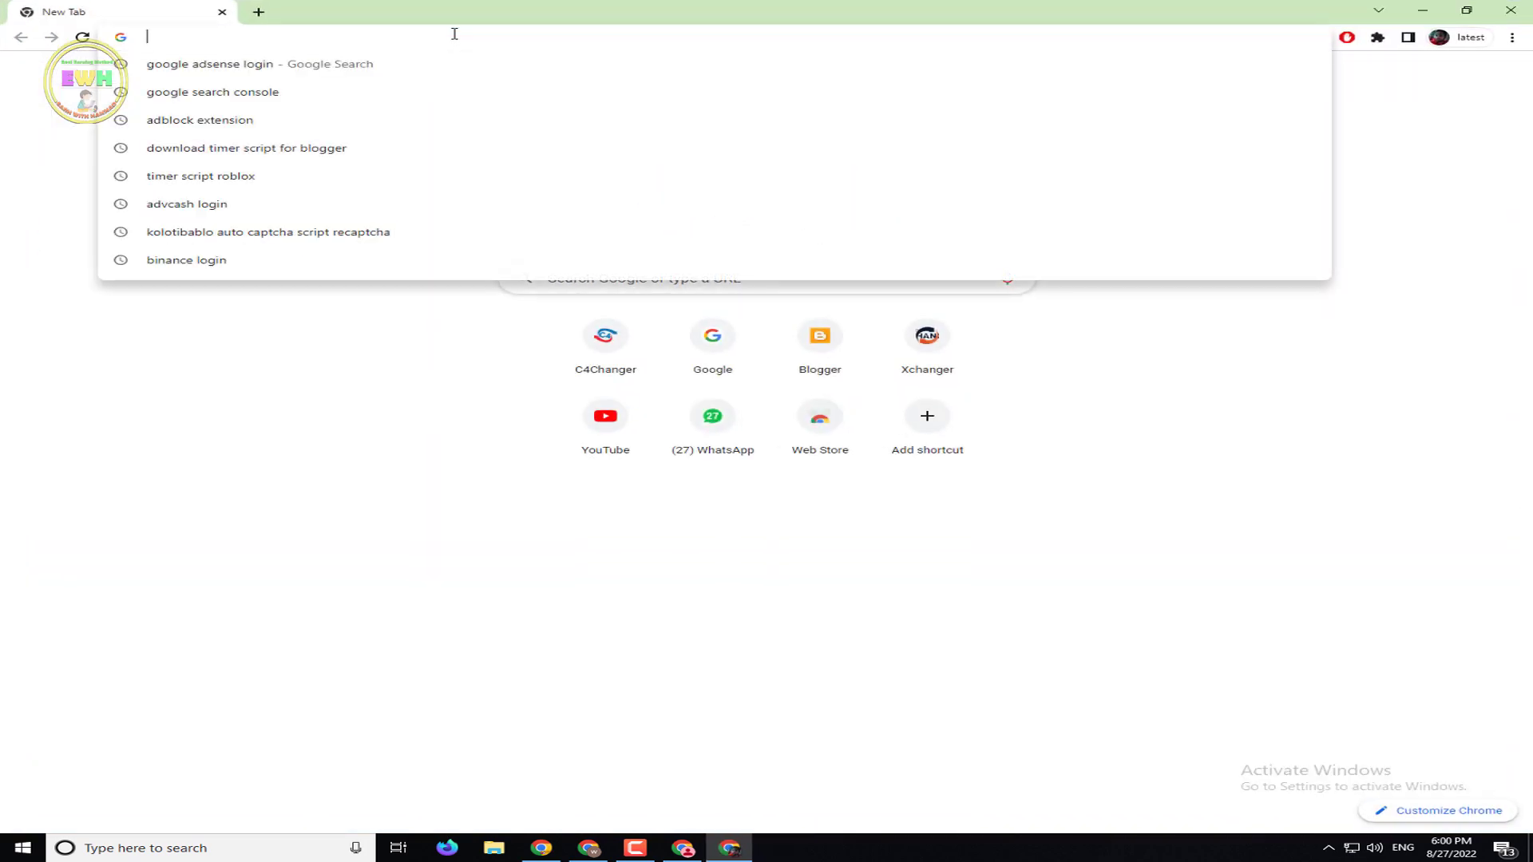
text(google.com)
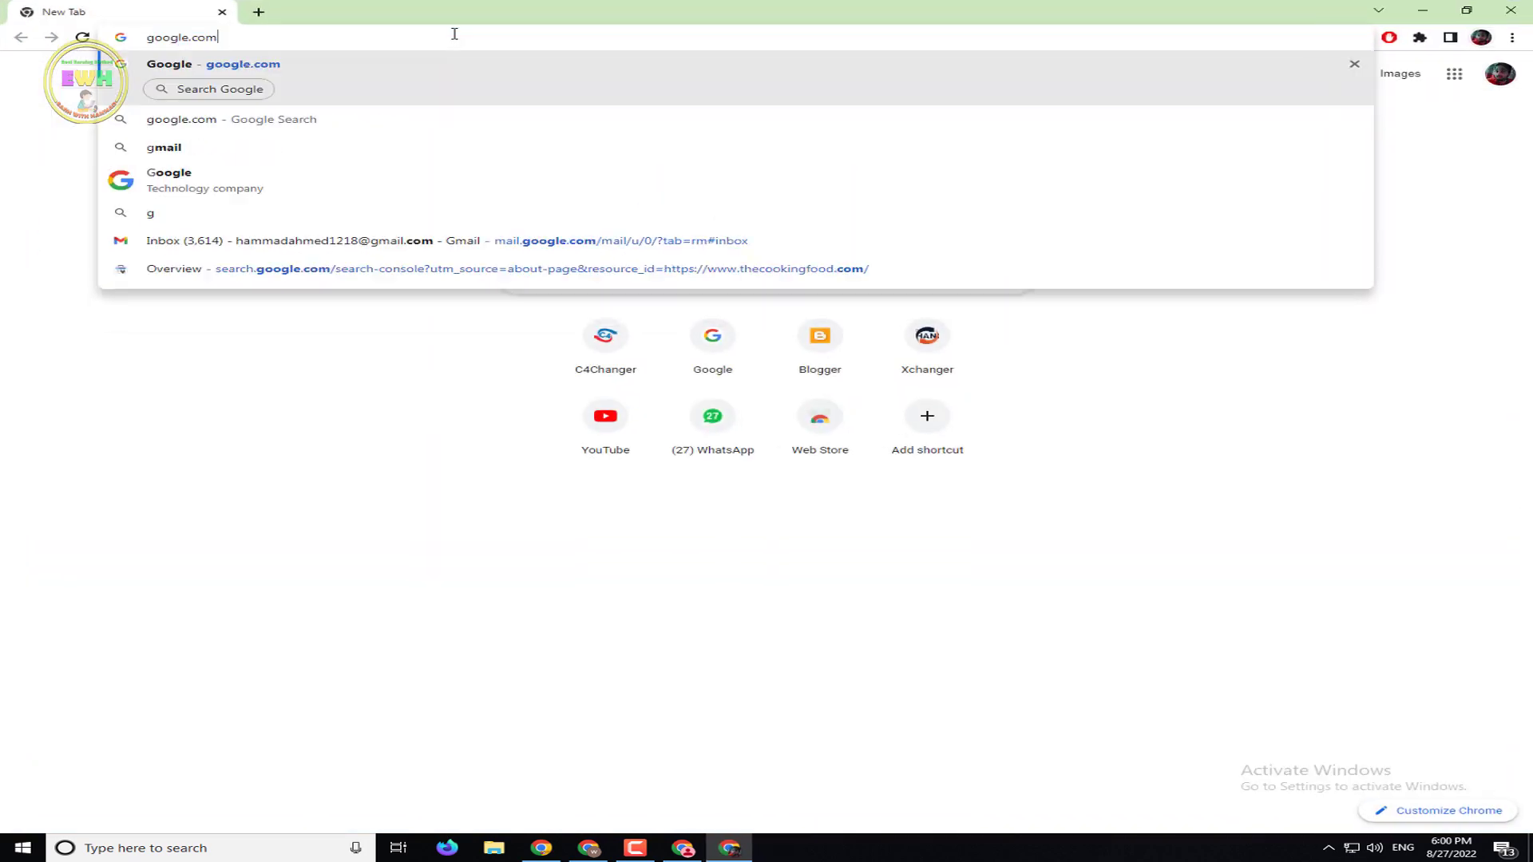
key(Return)
Search Google for 'bypass shortlink'
click(568, 342)
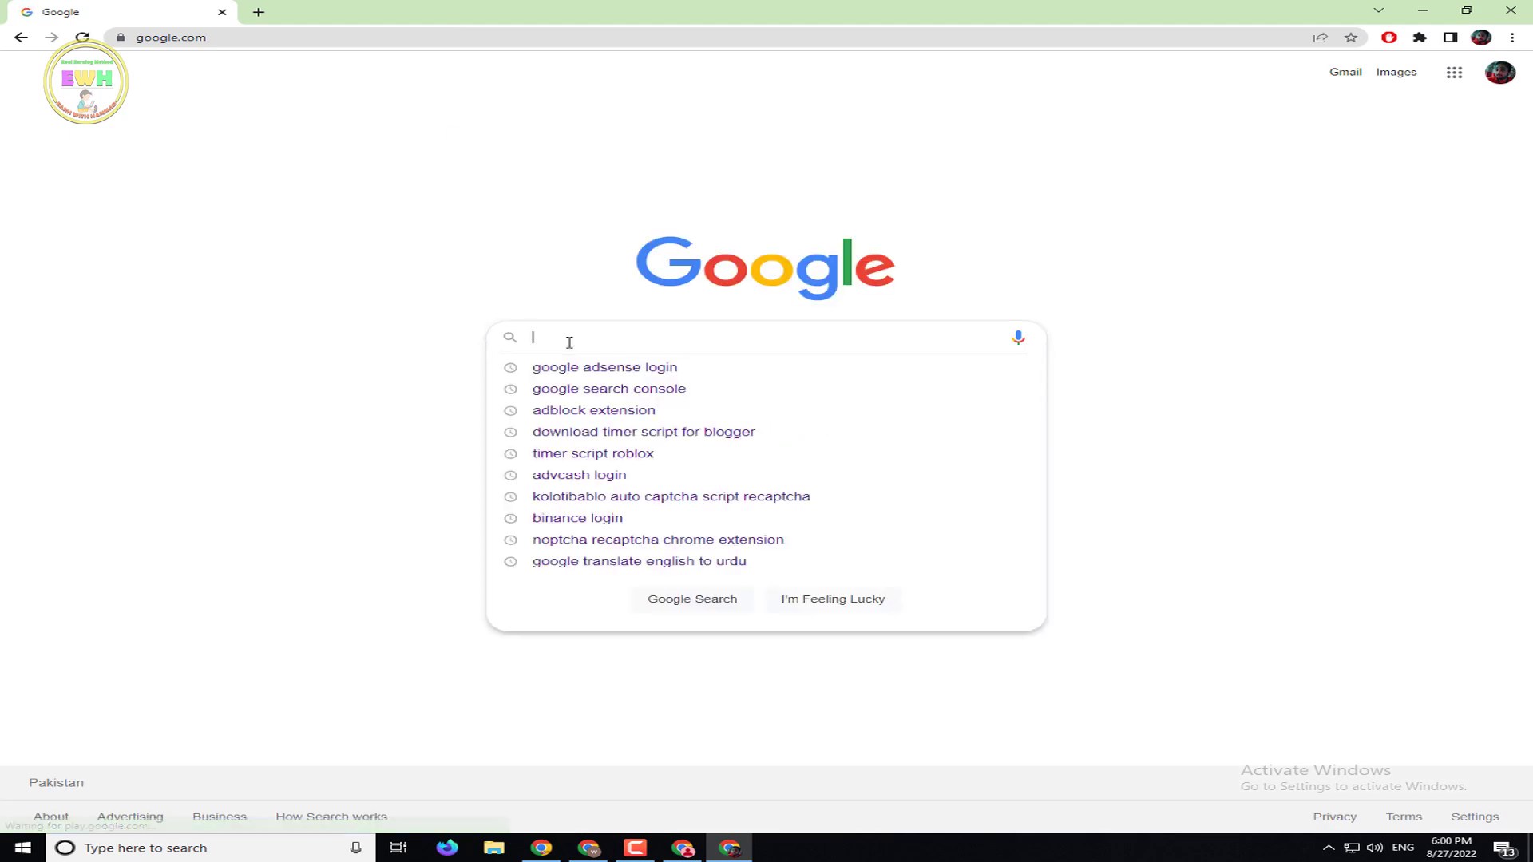
text(b)
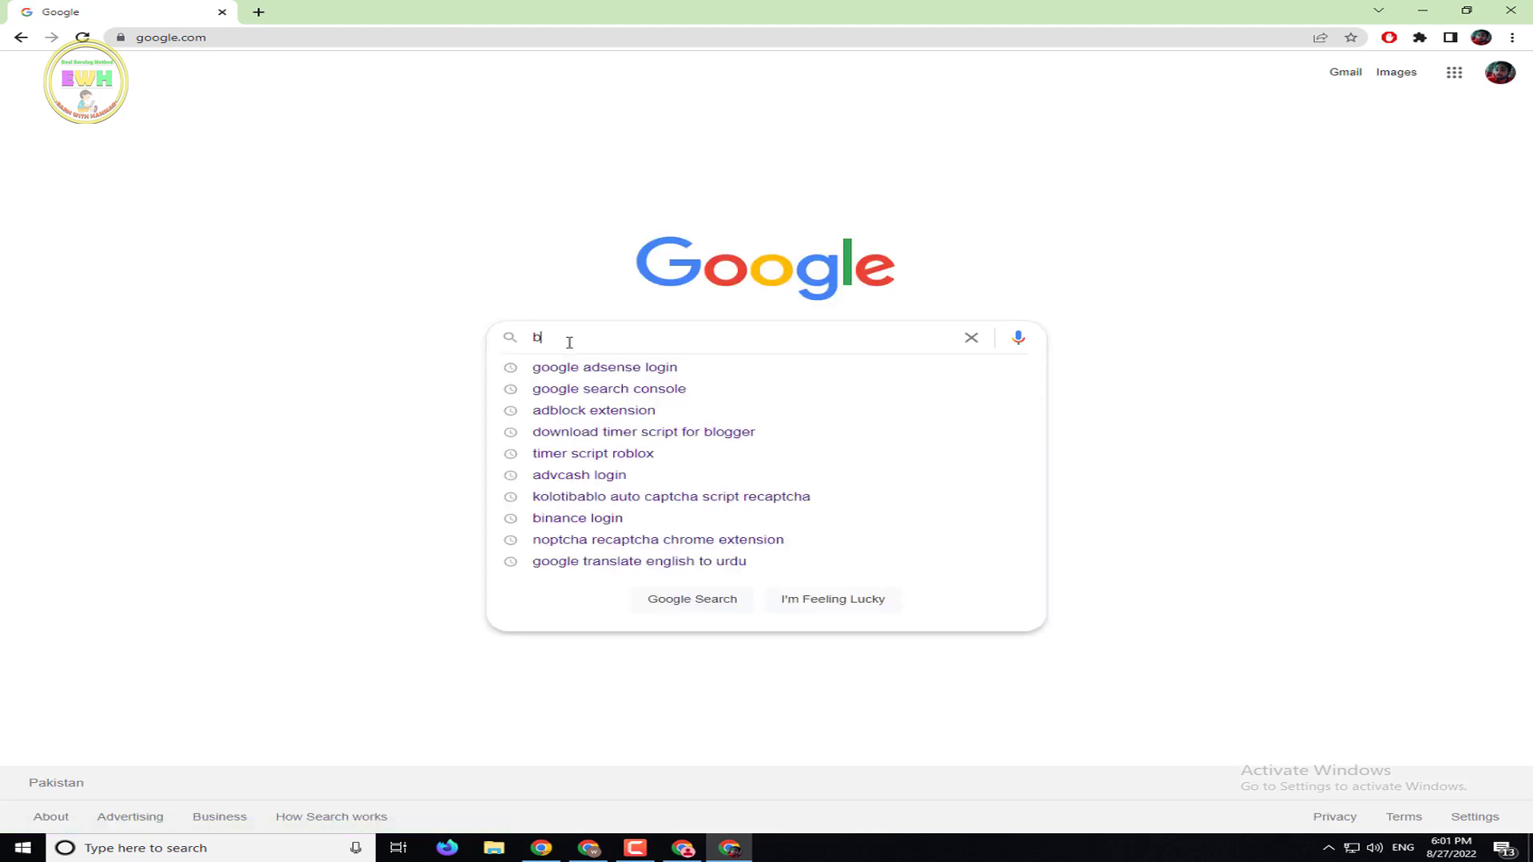
text(ypass)
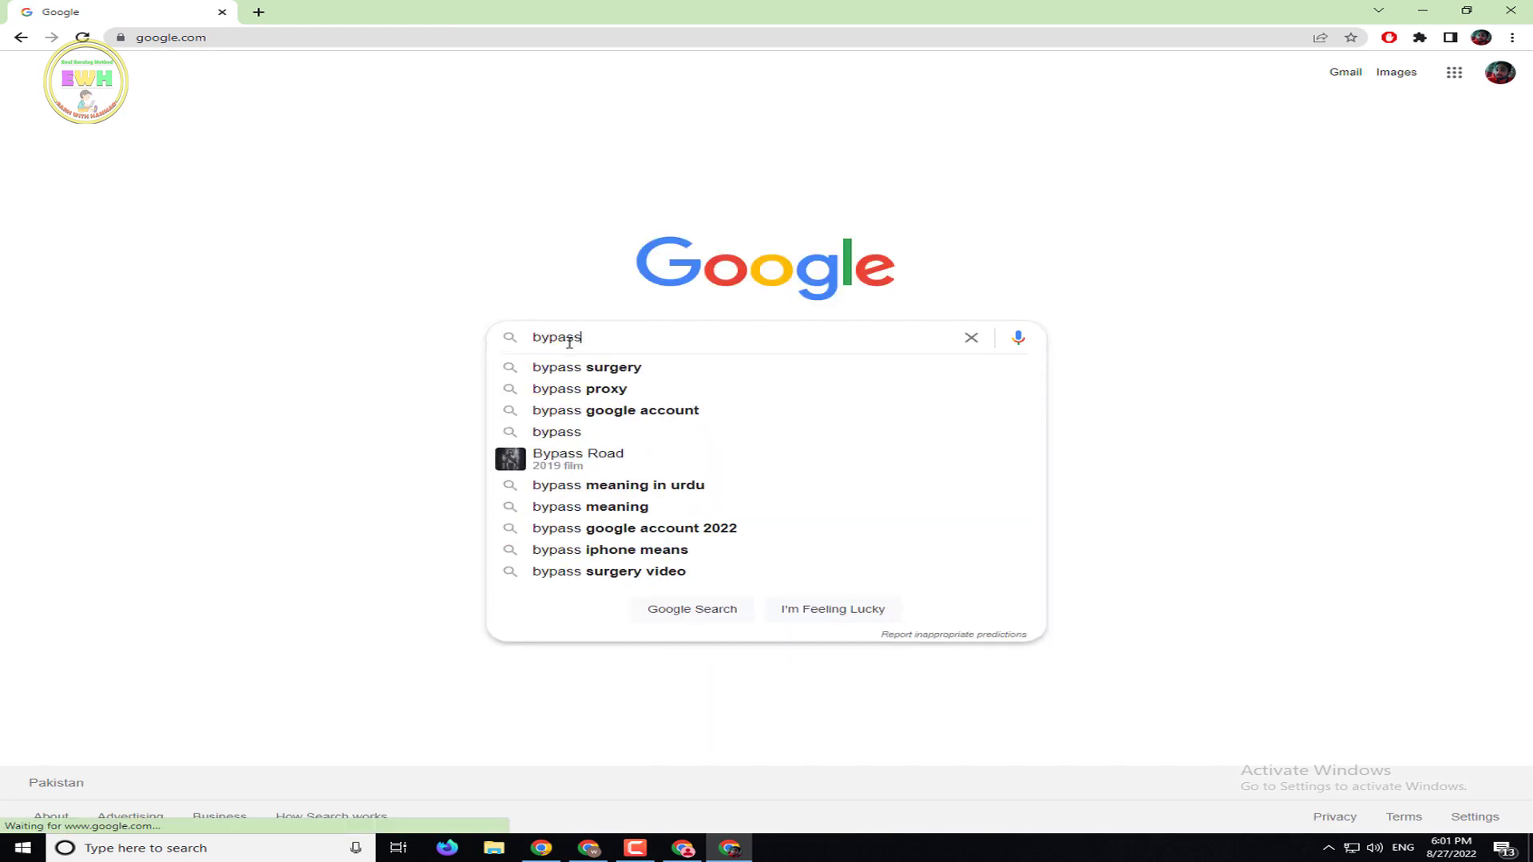
text( s)
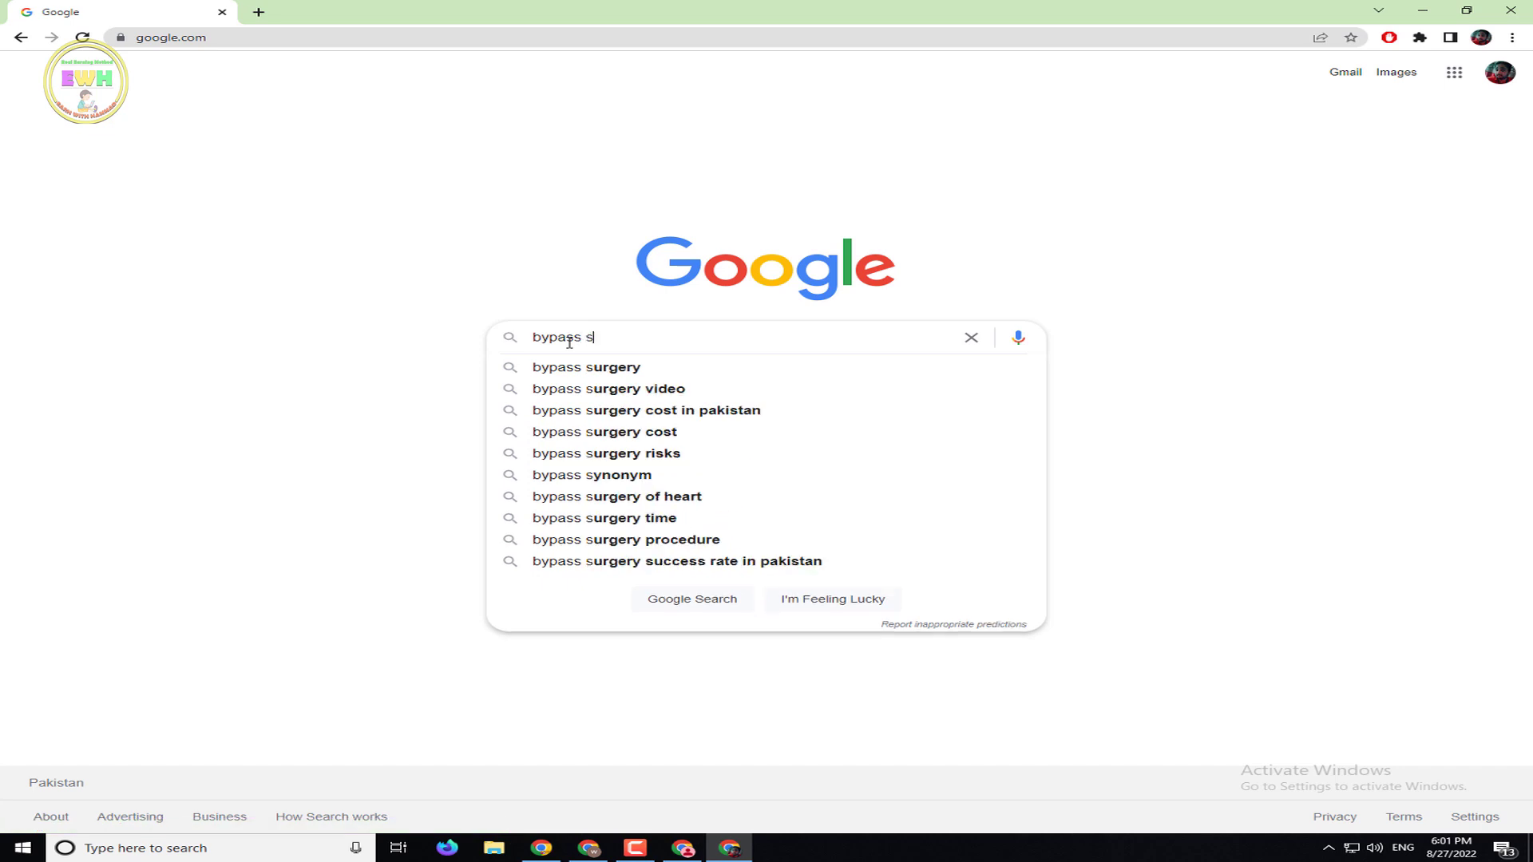
text(hortlink )
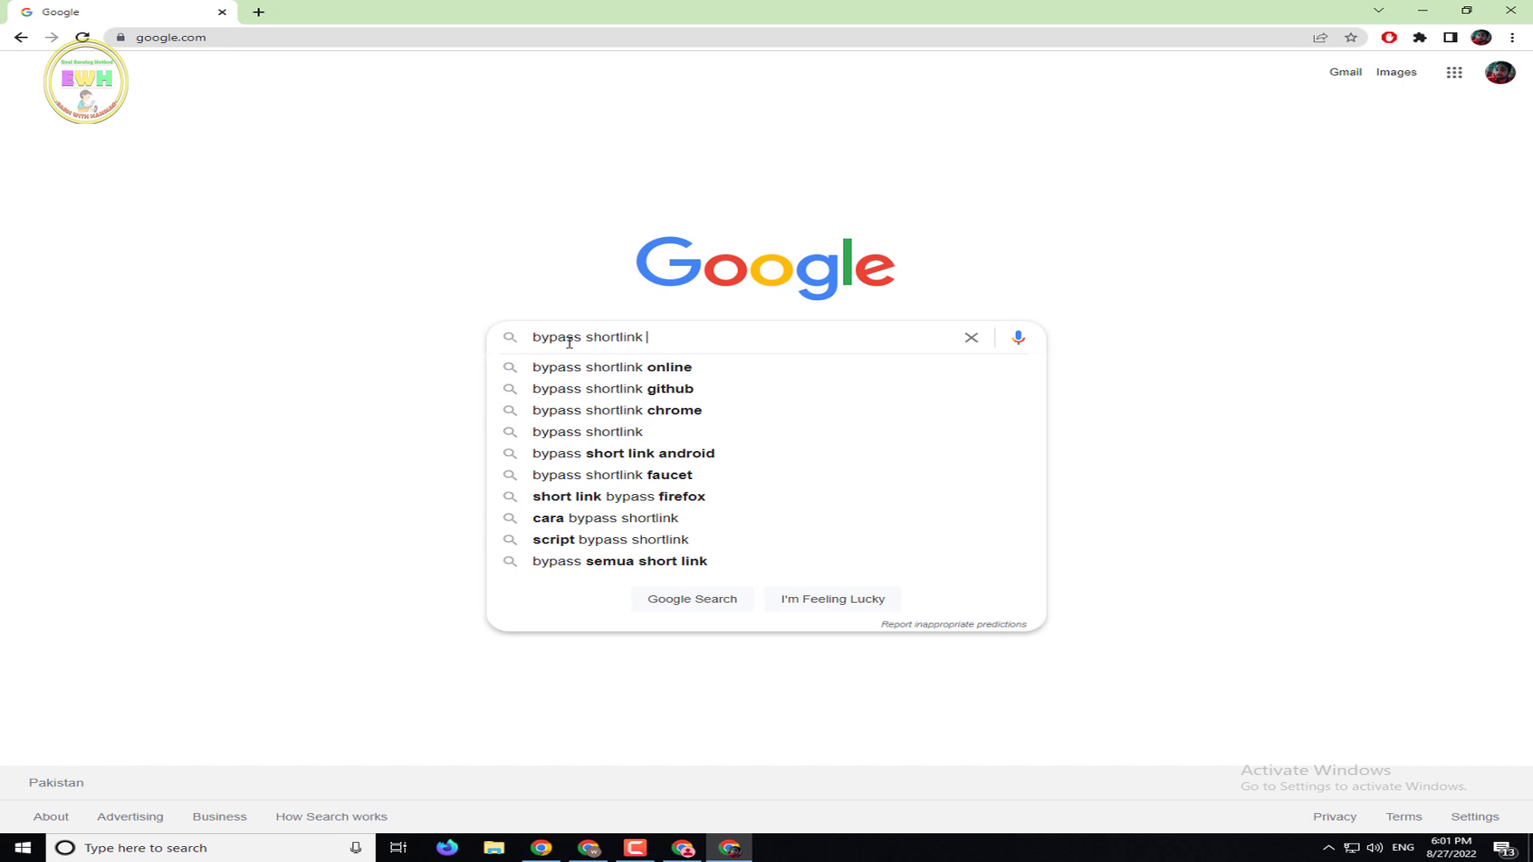
text(e)
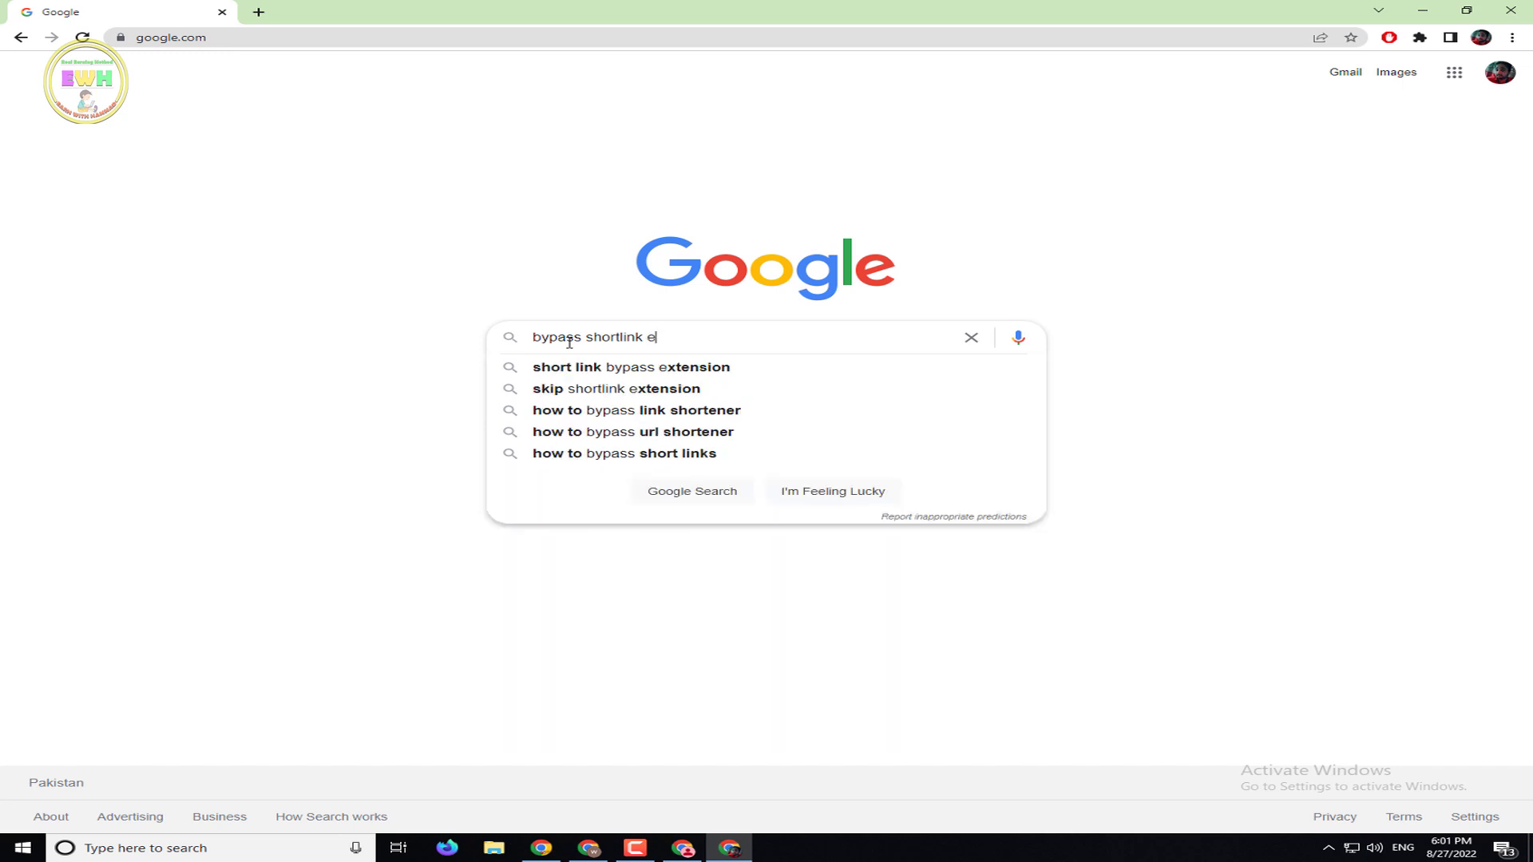
key(BackSpace)
key(BackSpace)
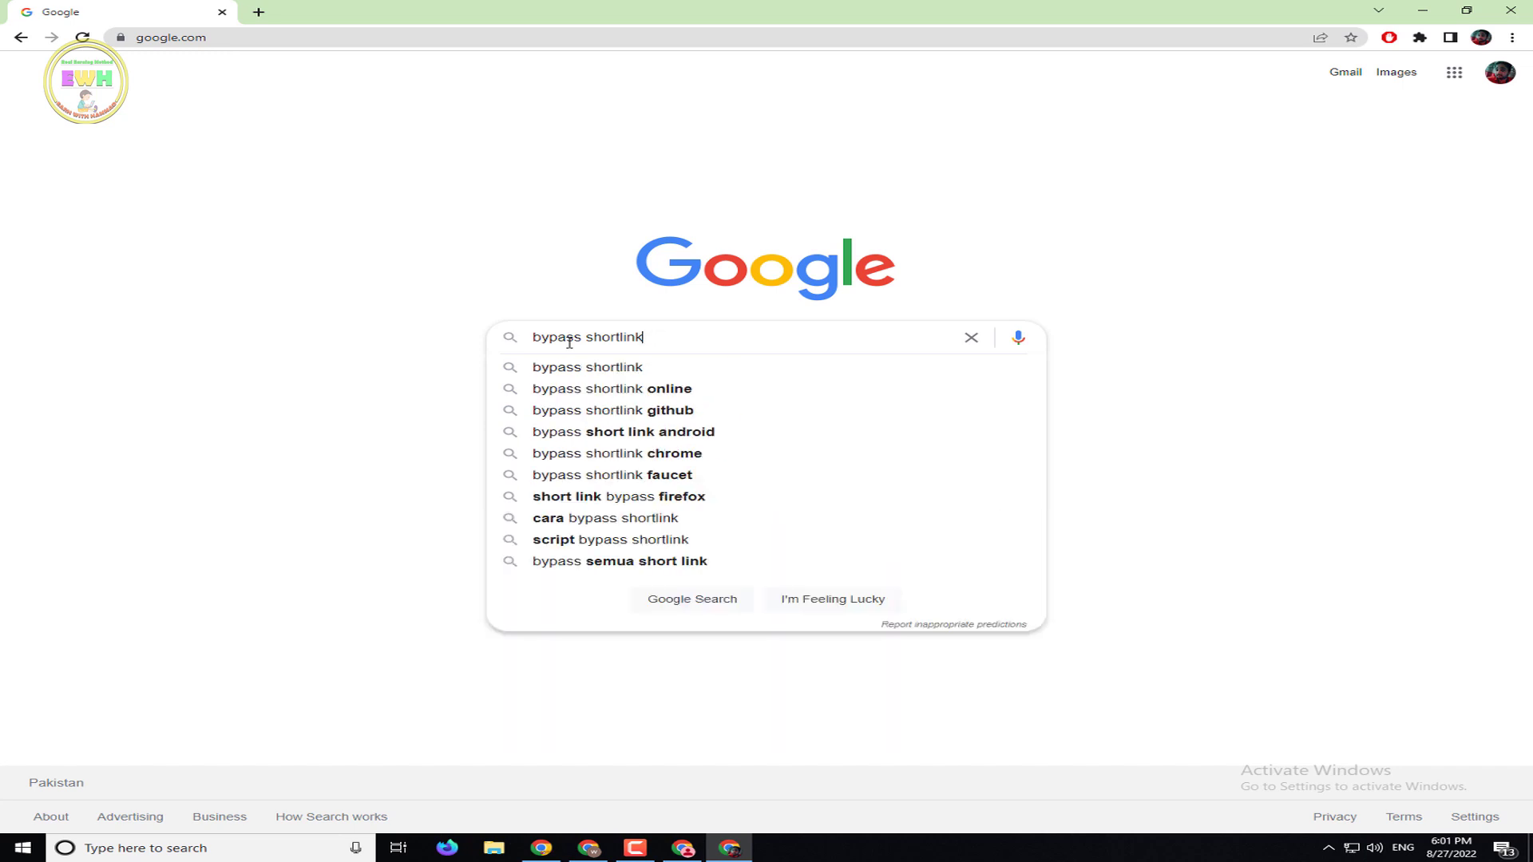
key(Return)
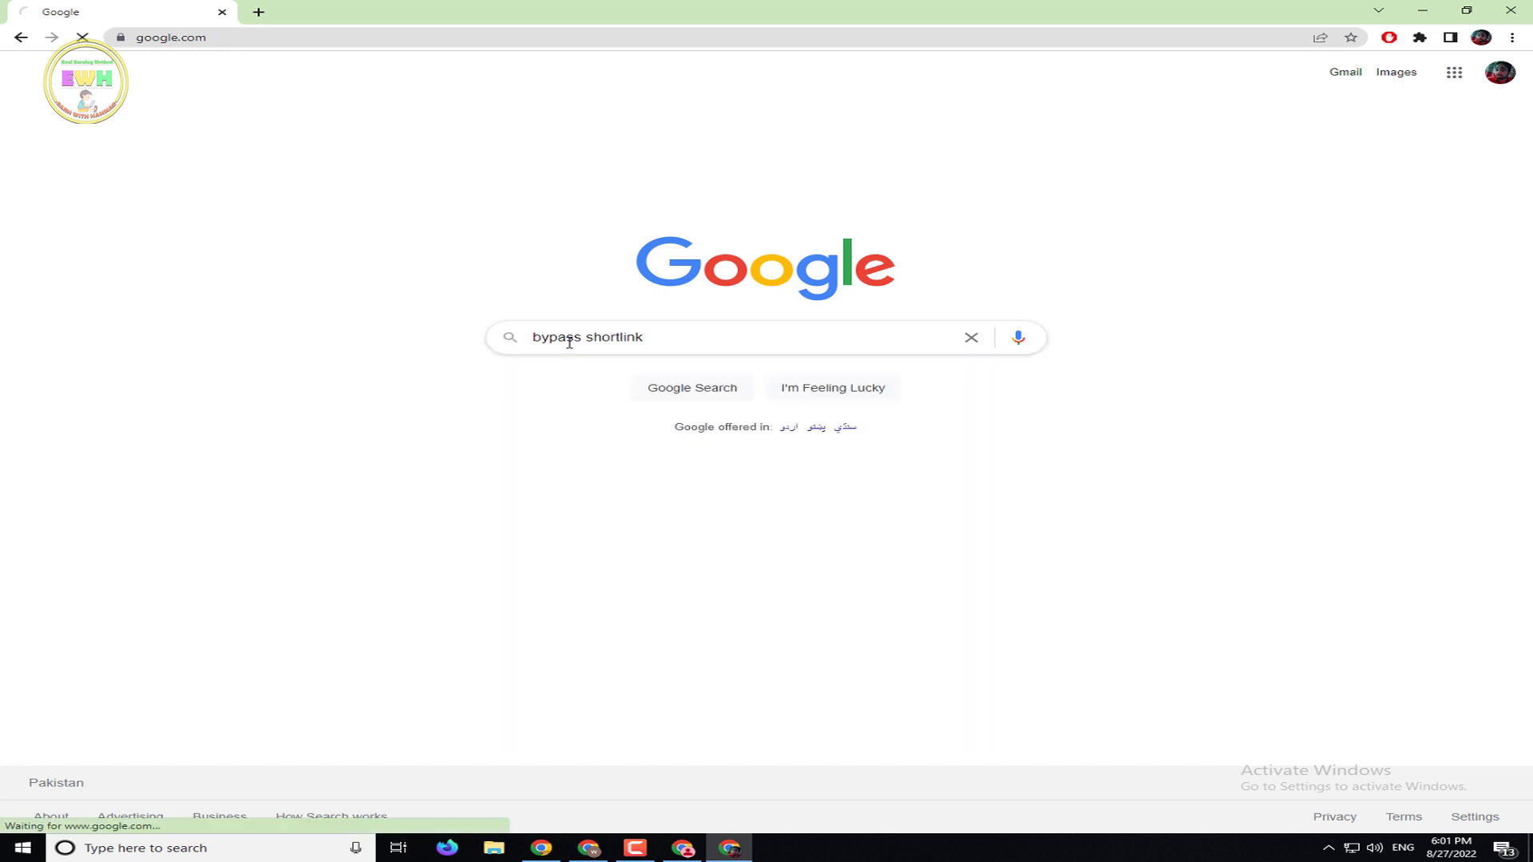
Refine the bypass shortlink search by adding a channel name to the query
scroll(471, 709, down, 6)
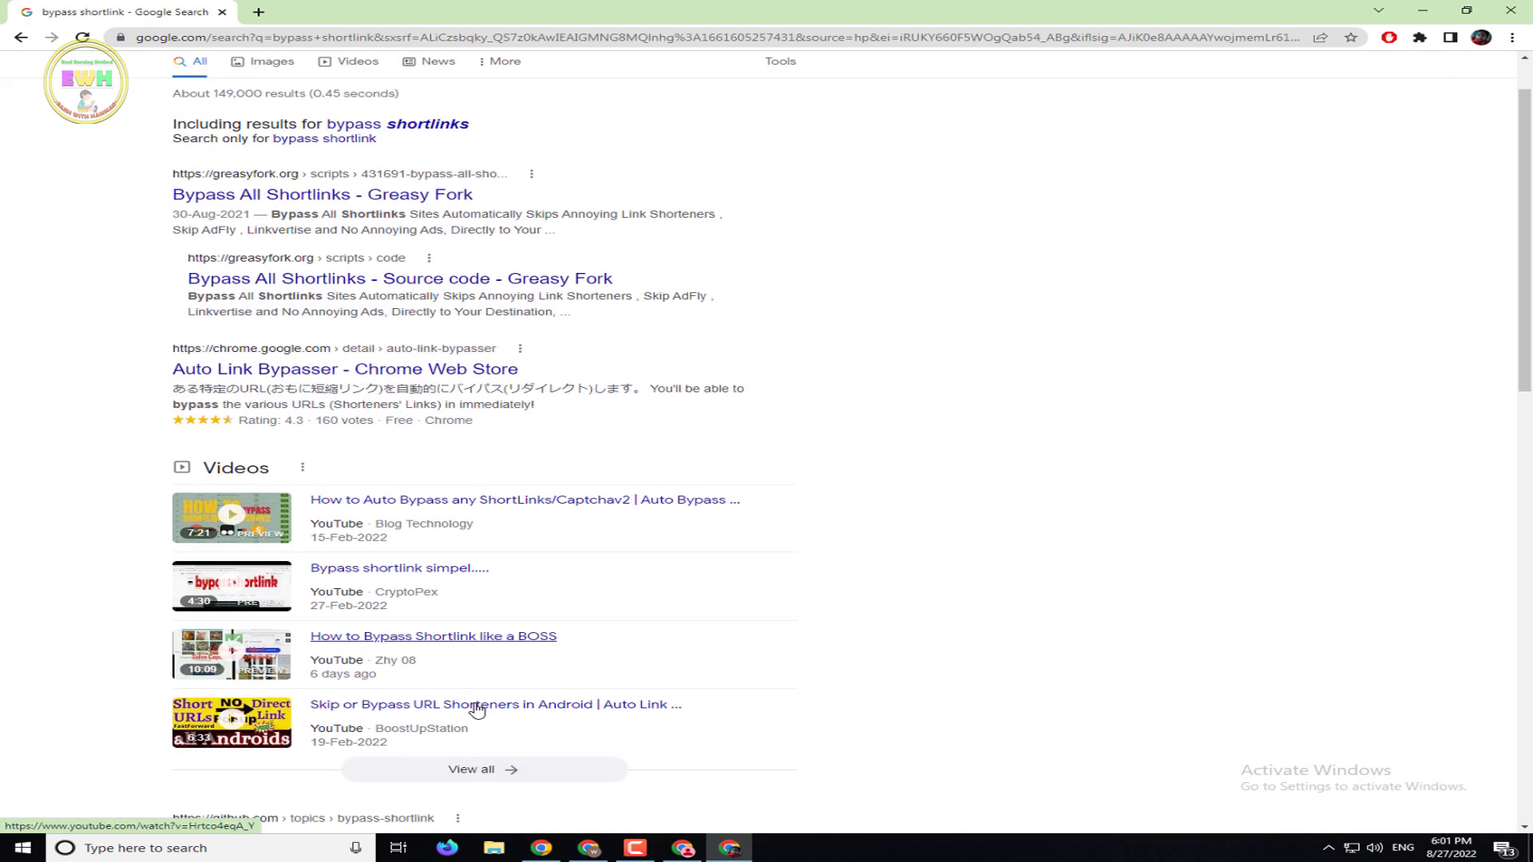
scroll(400, 723, down, 3)
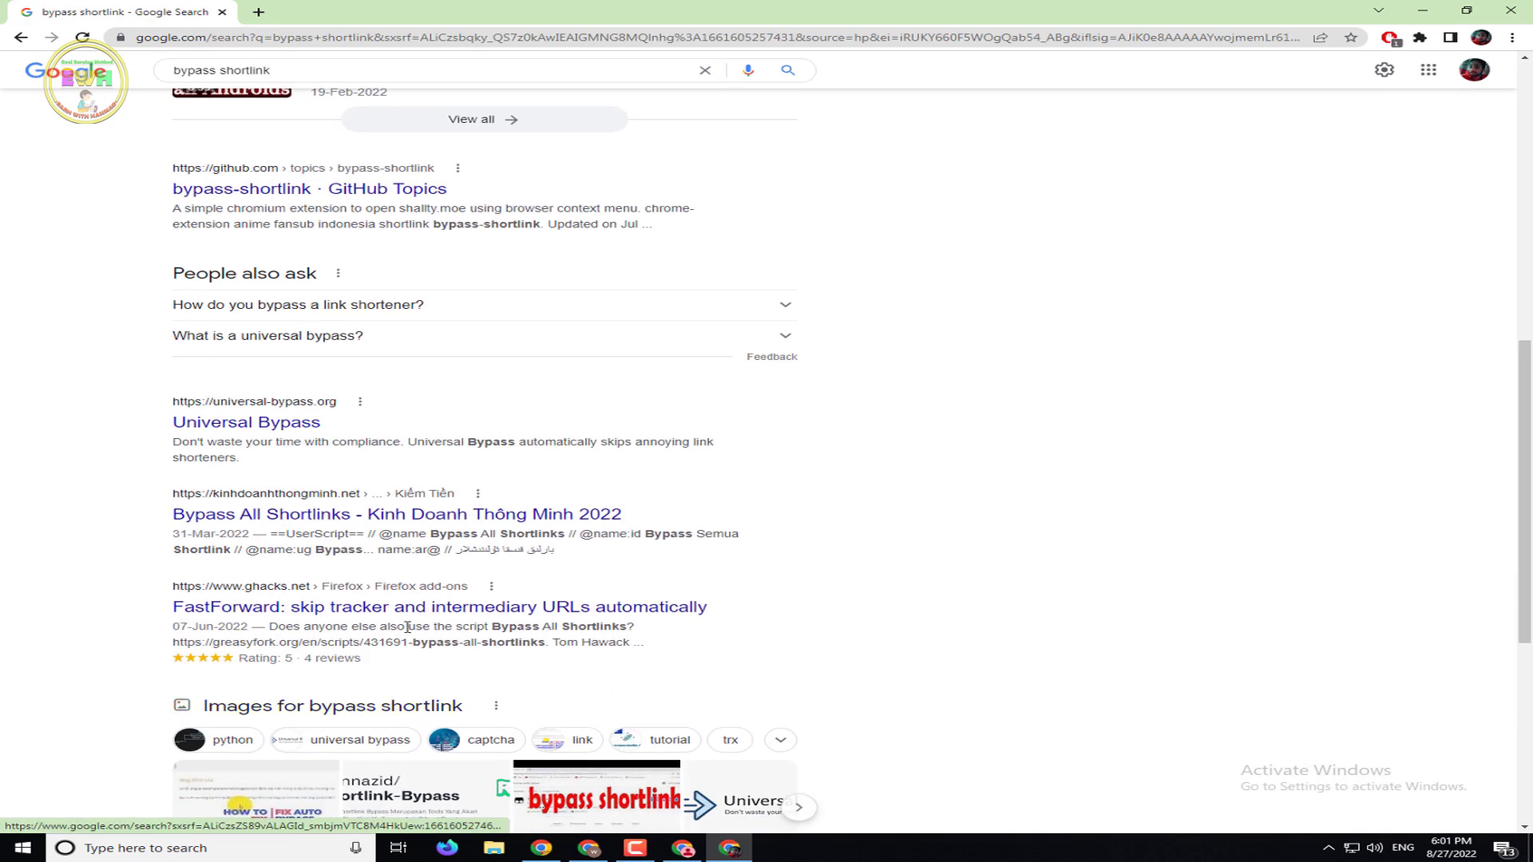
click(363, 71)
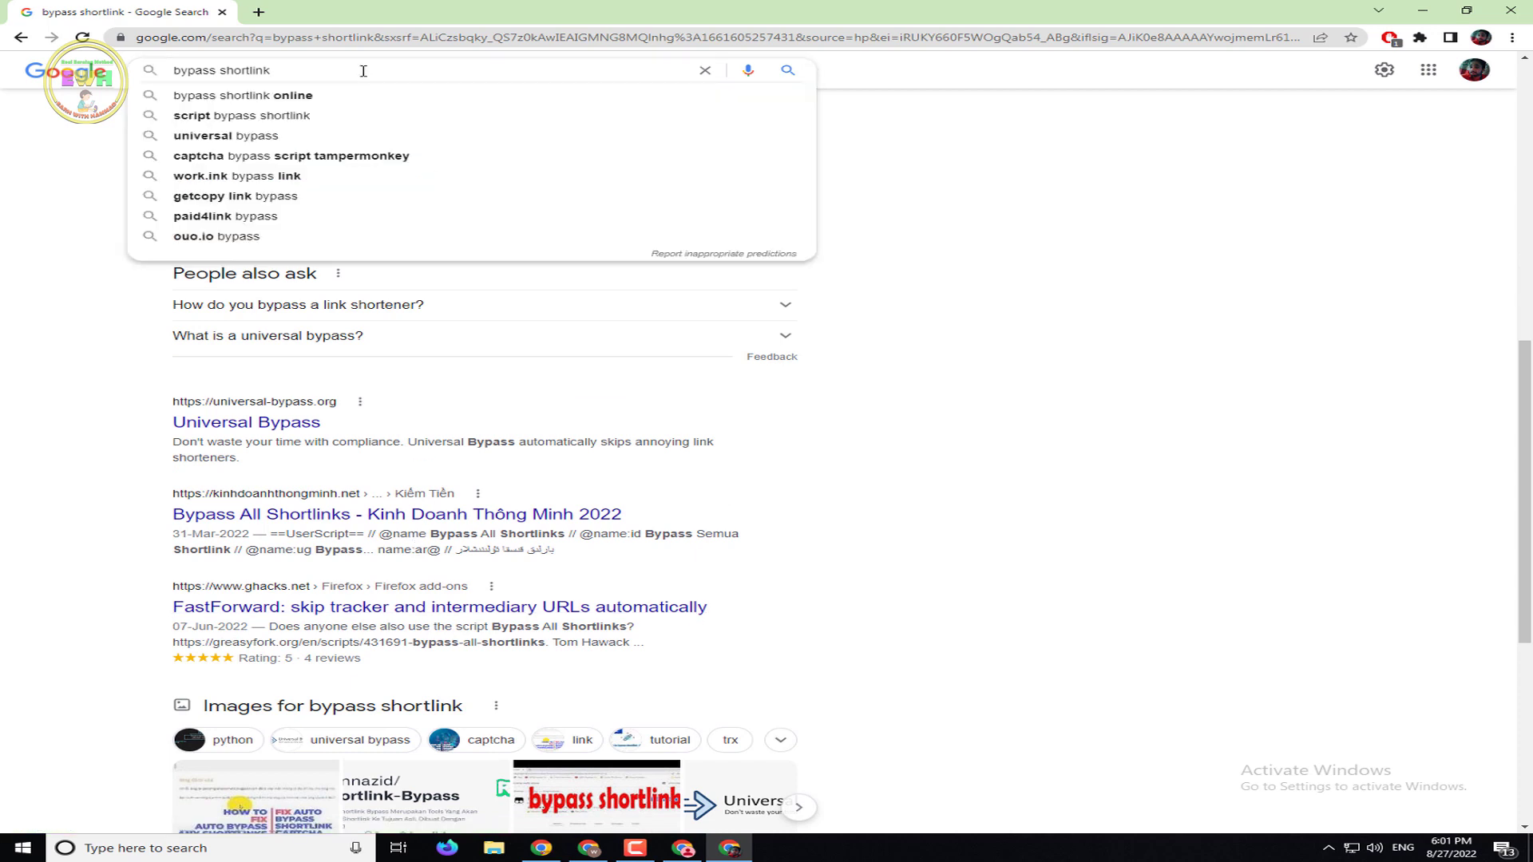
text(ear)
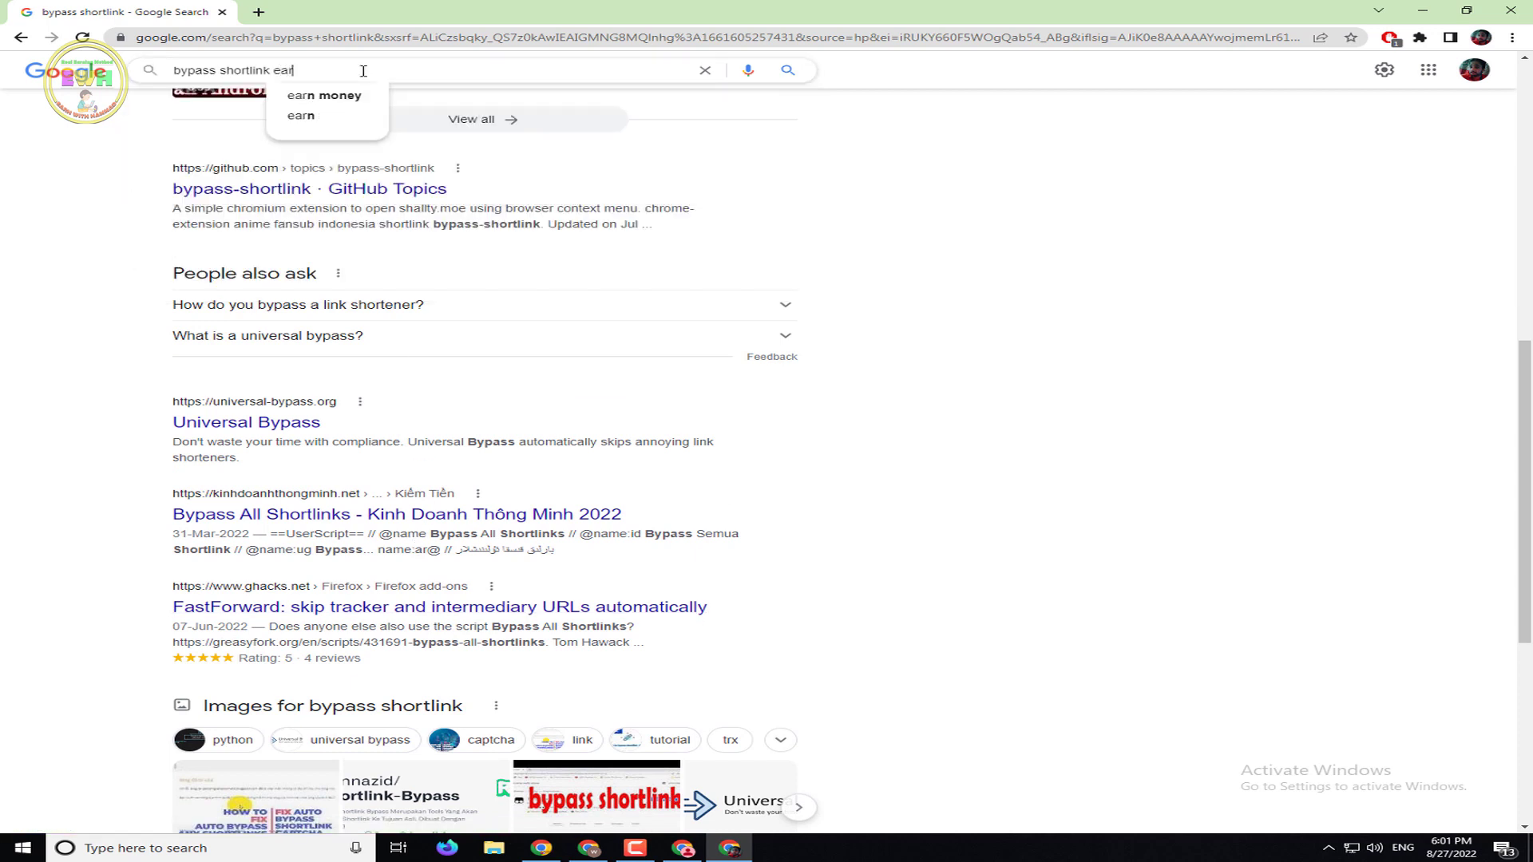
text(n wi)
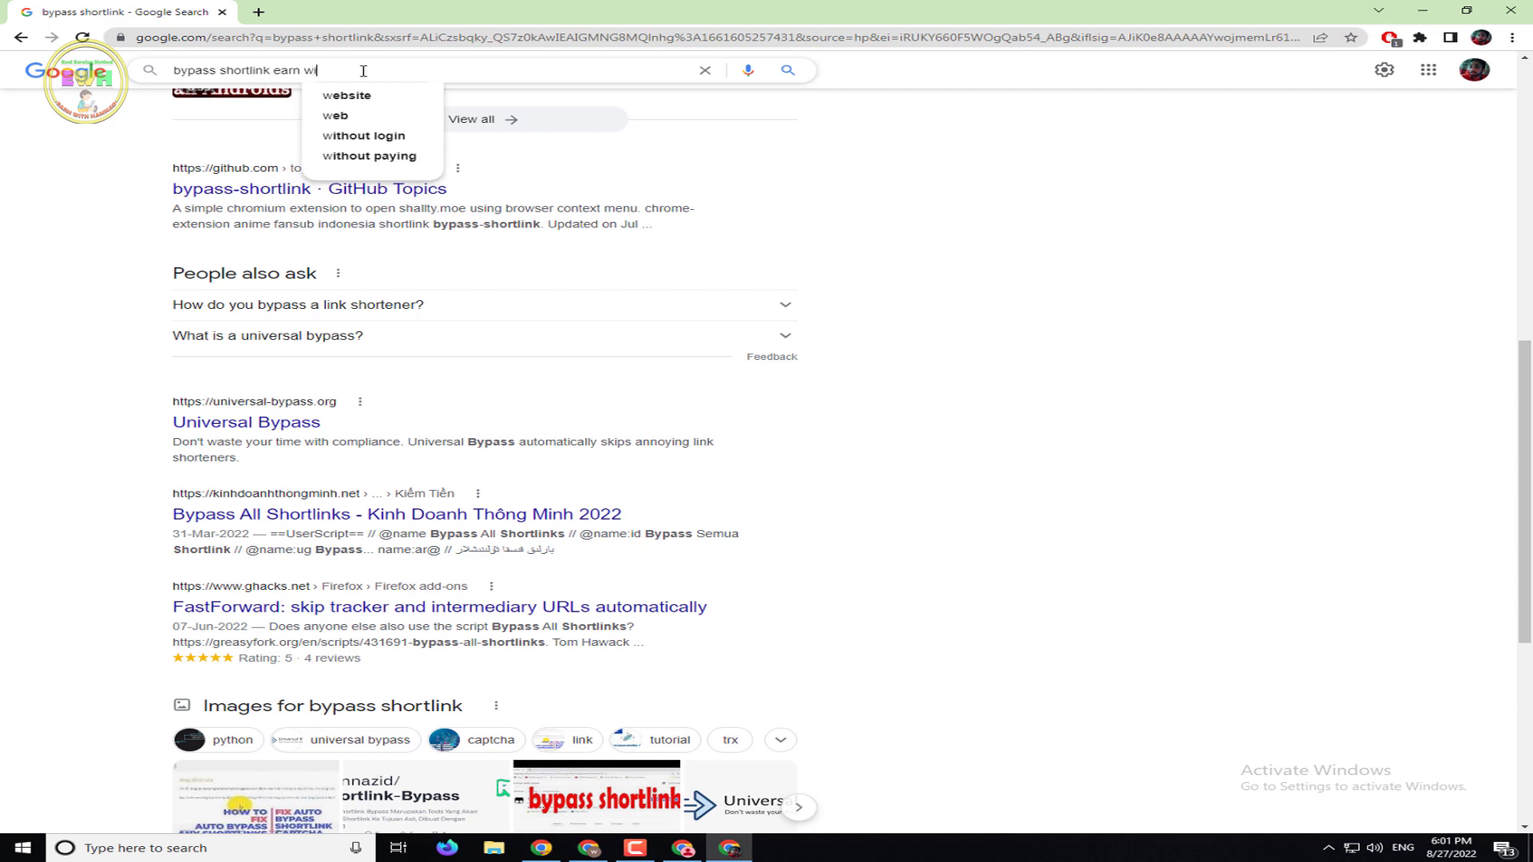
text(th hammad)
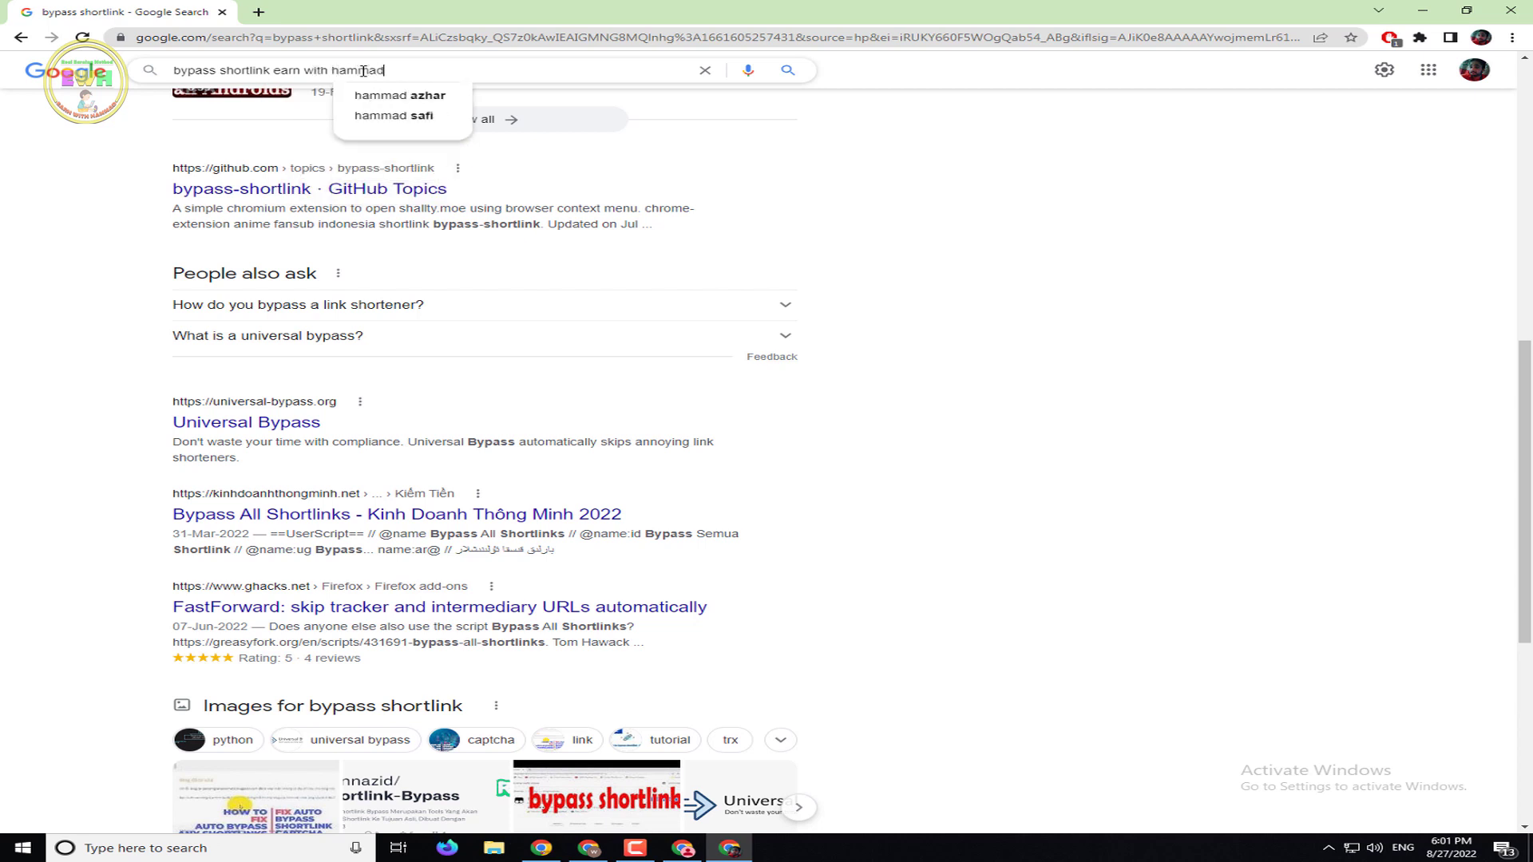
key(Return)
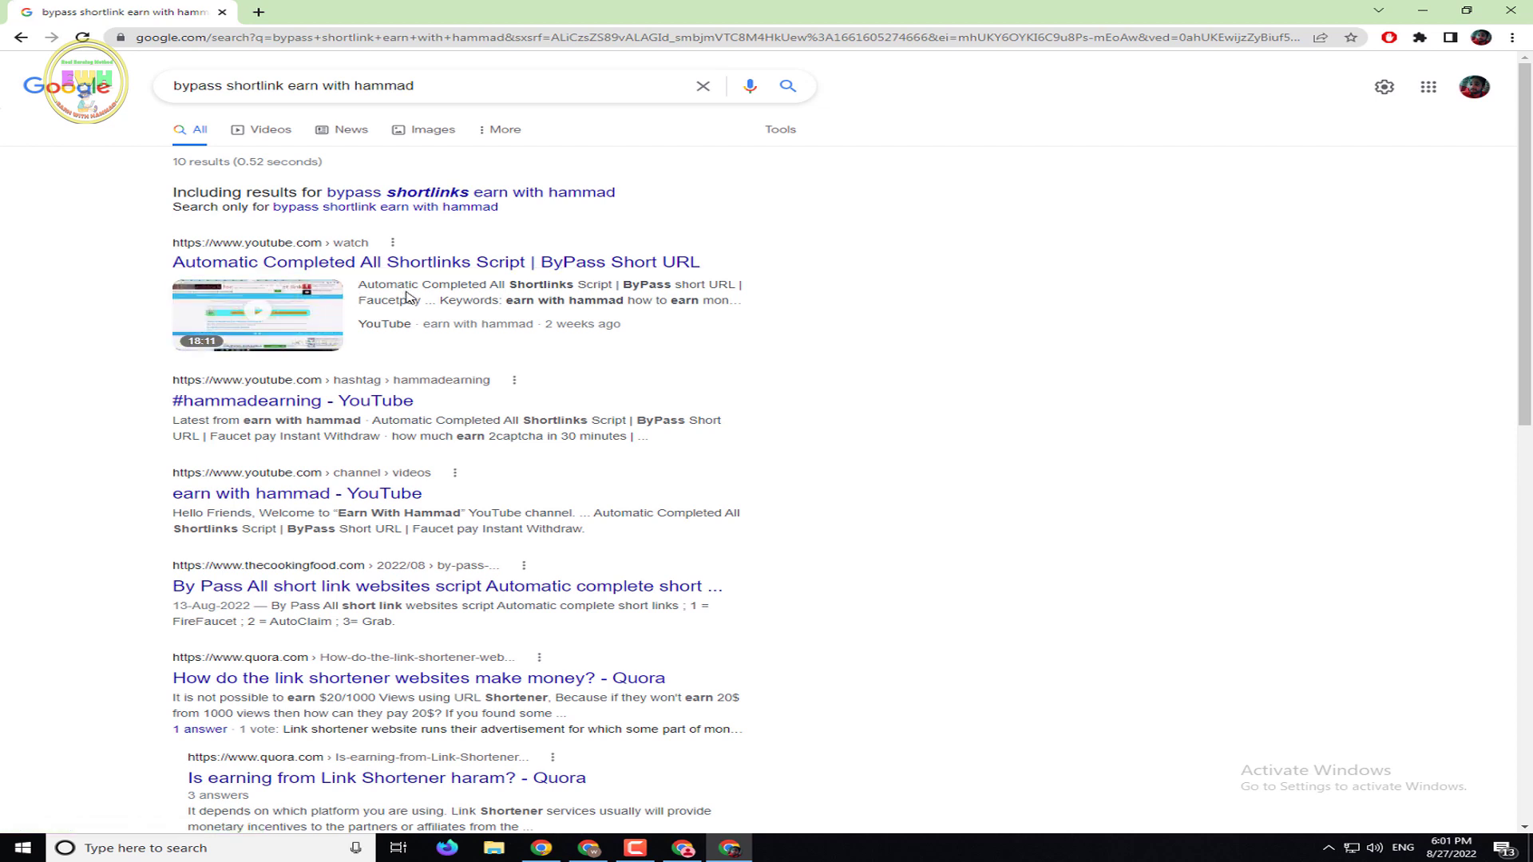
Open the thecookingfood.com bypass script result in a new tab
scroll(296, 583, down, 1)
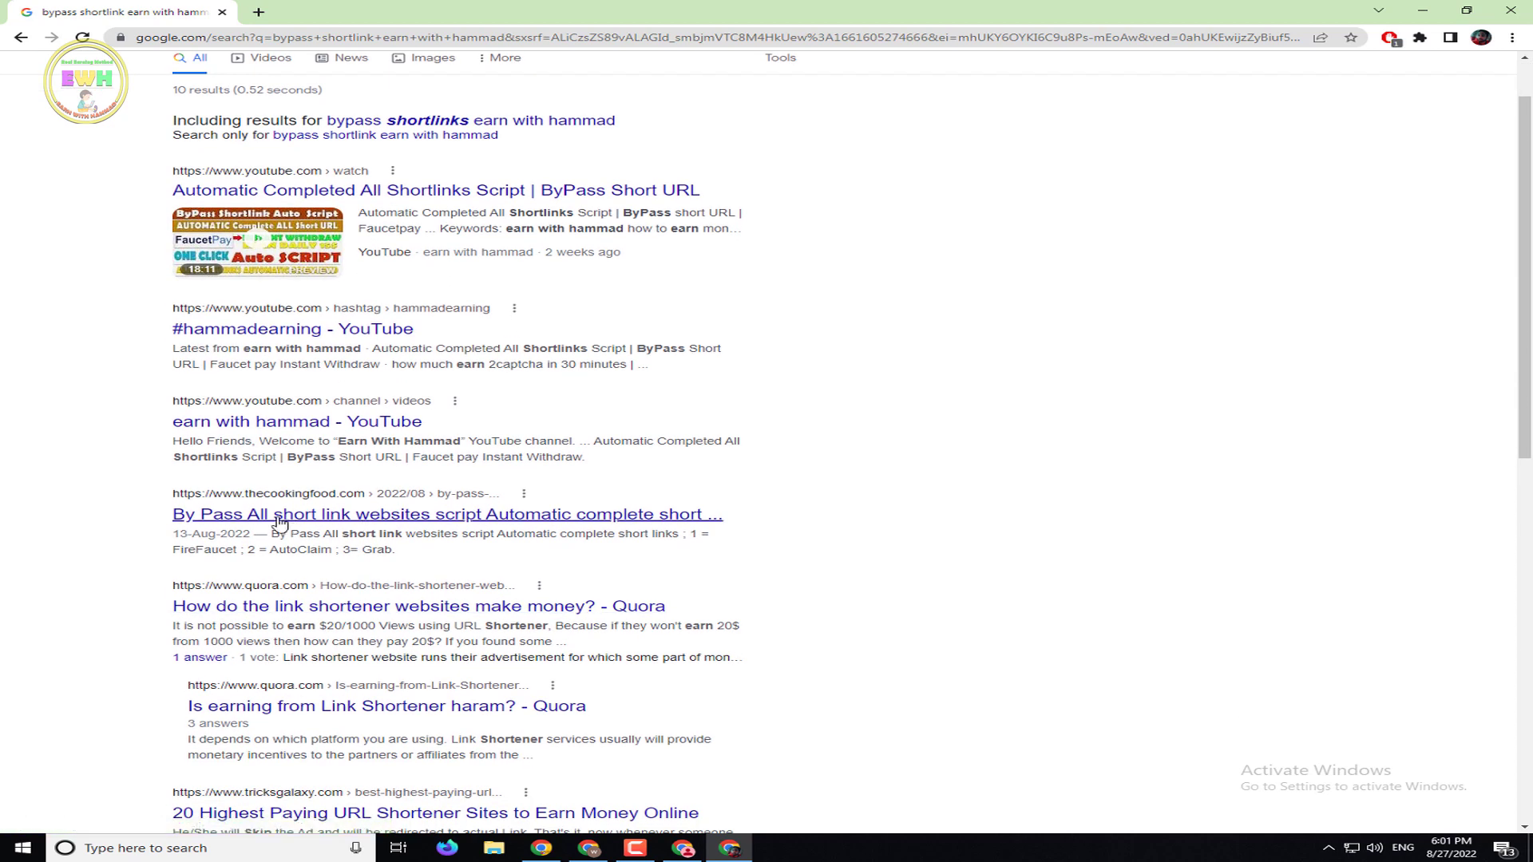
right_click(358, 516)
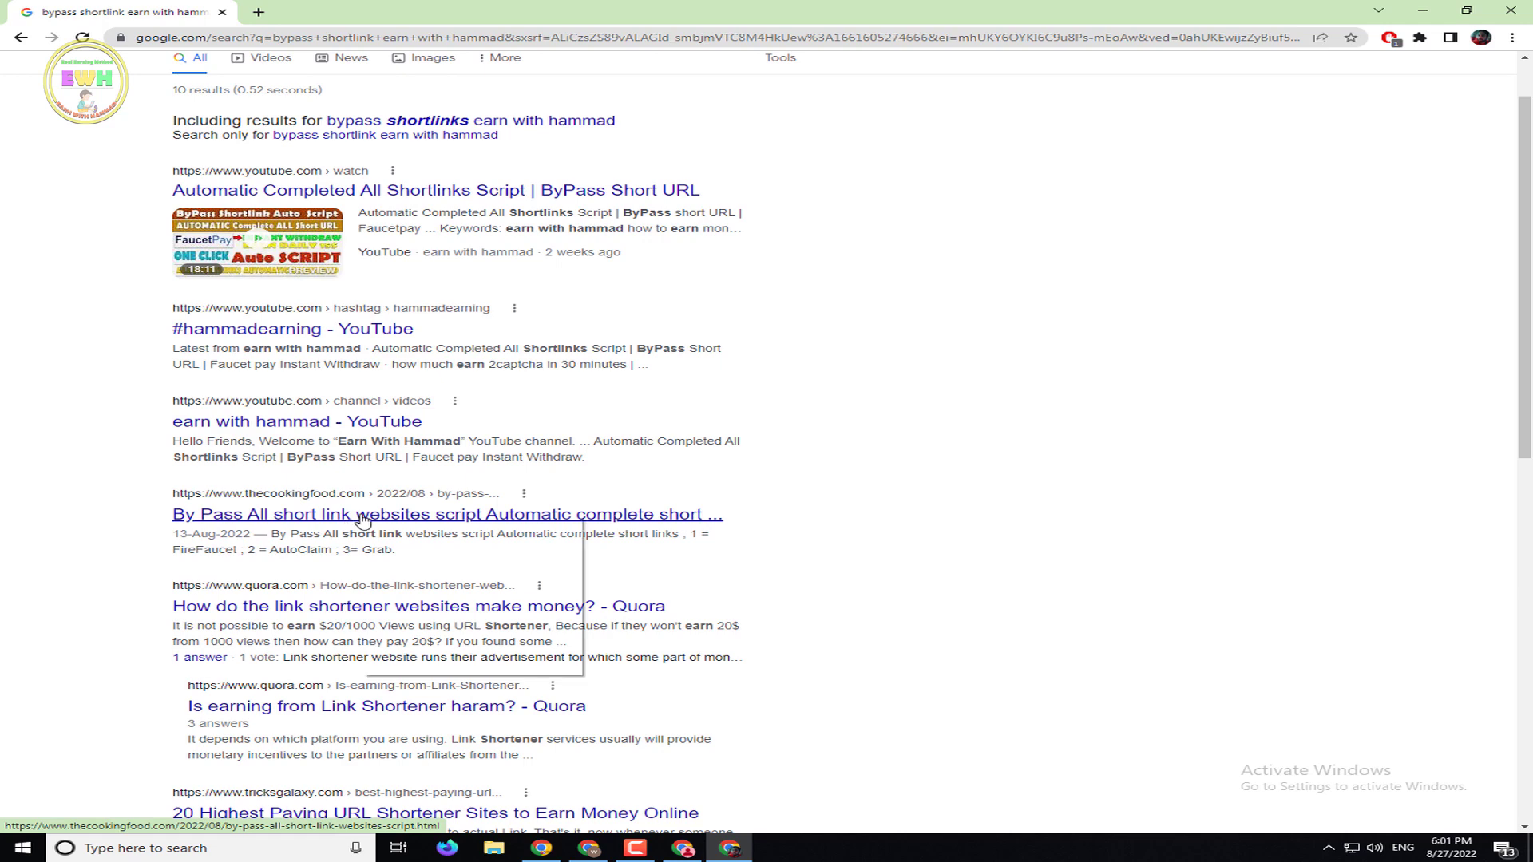
click(443, 525)
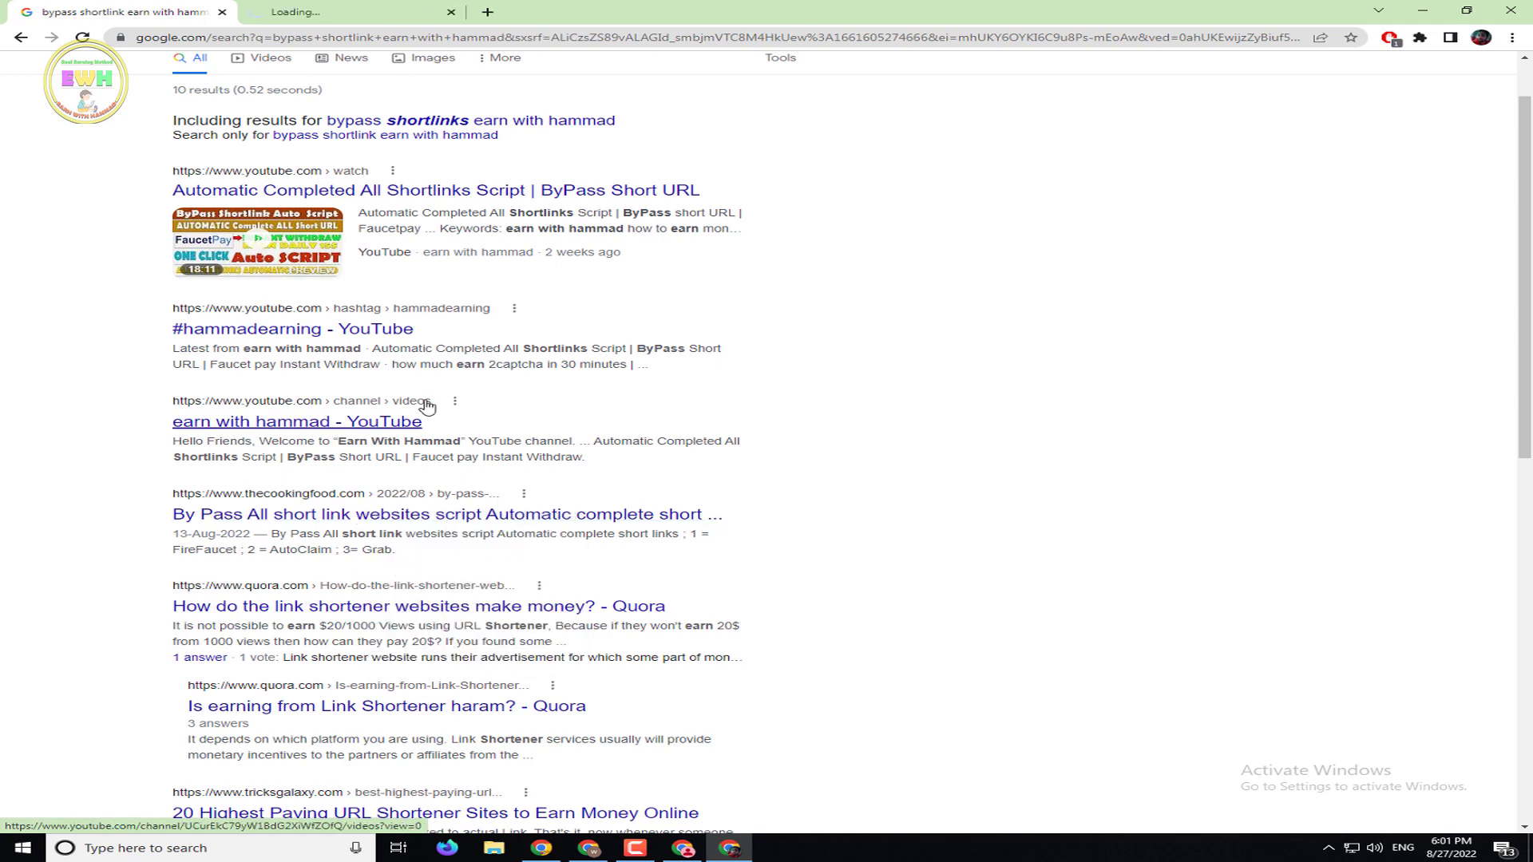
click(351, 12)
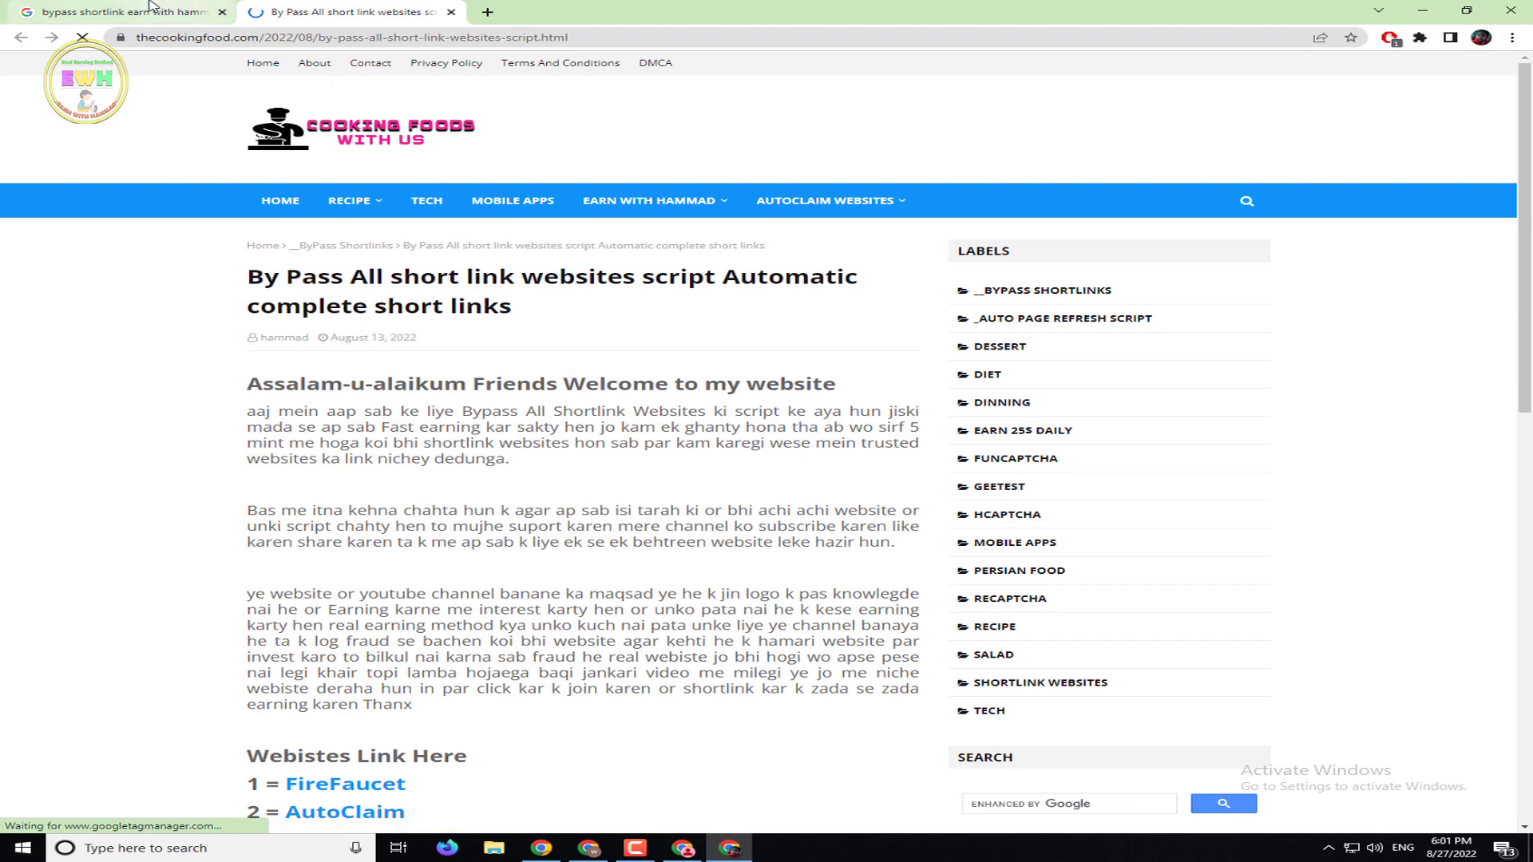
click(120, 12)
Search for 'kolotibablo auto captcha script recaptcha' using the first suggestion
click(452, 95)
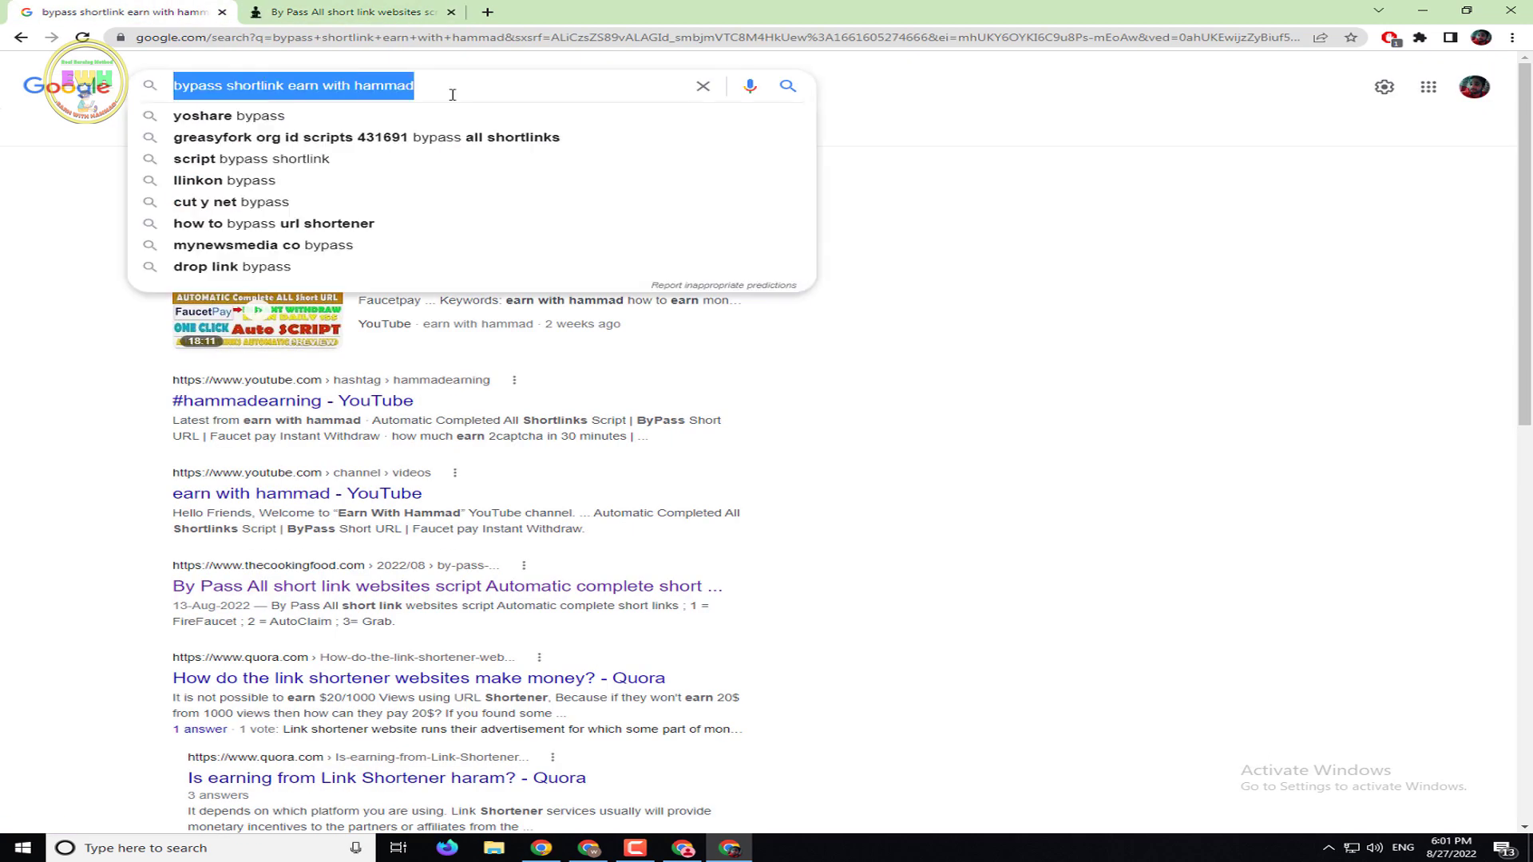
text(kolot)
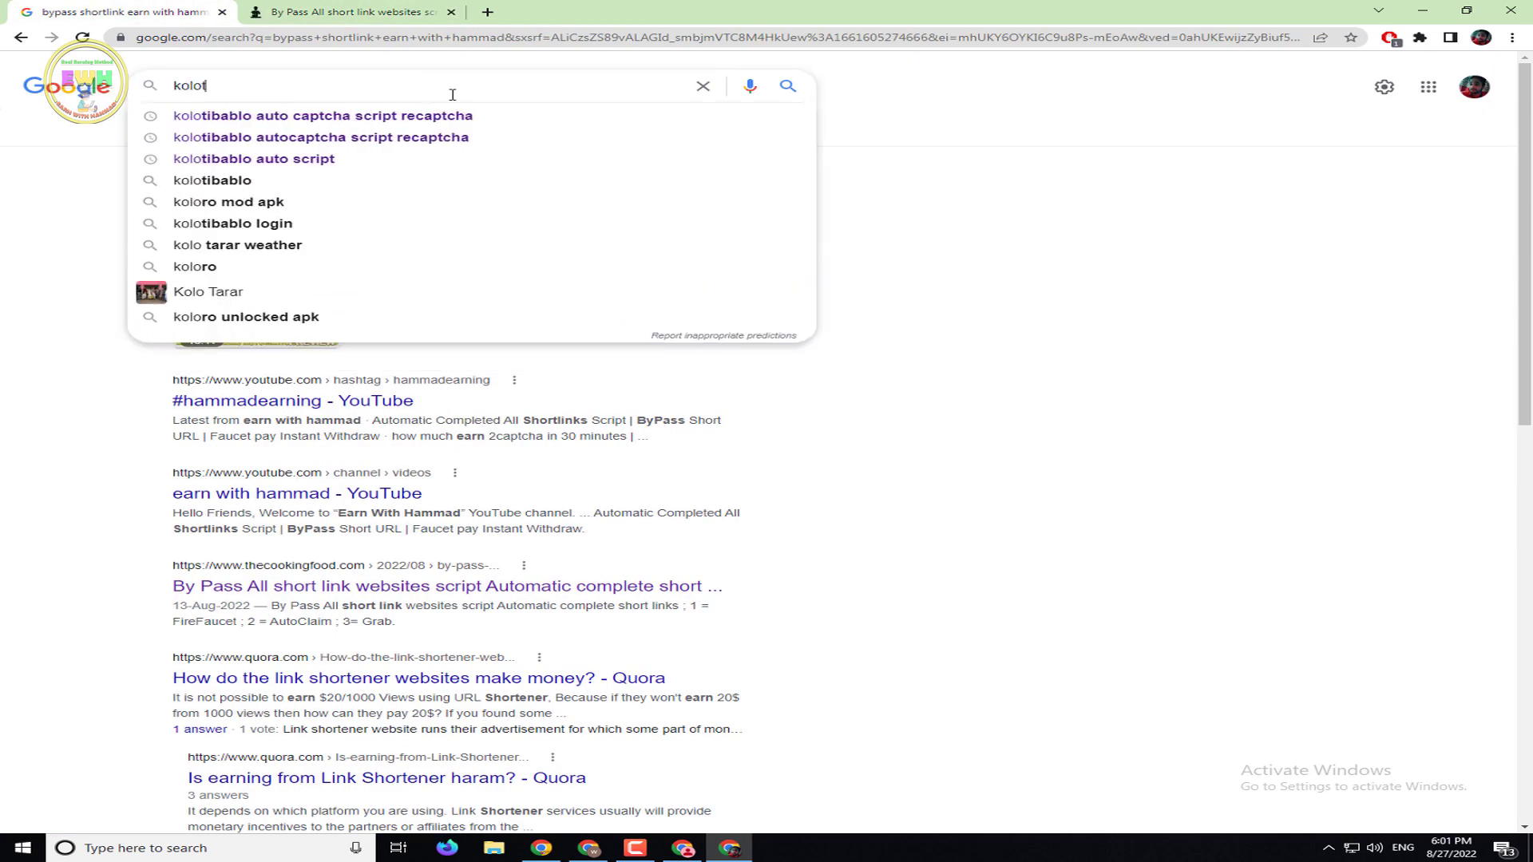
text(ibab)
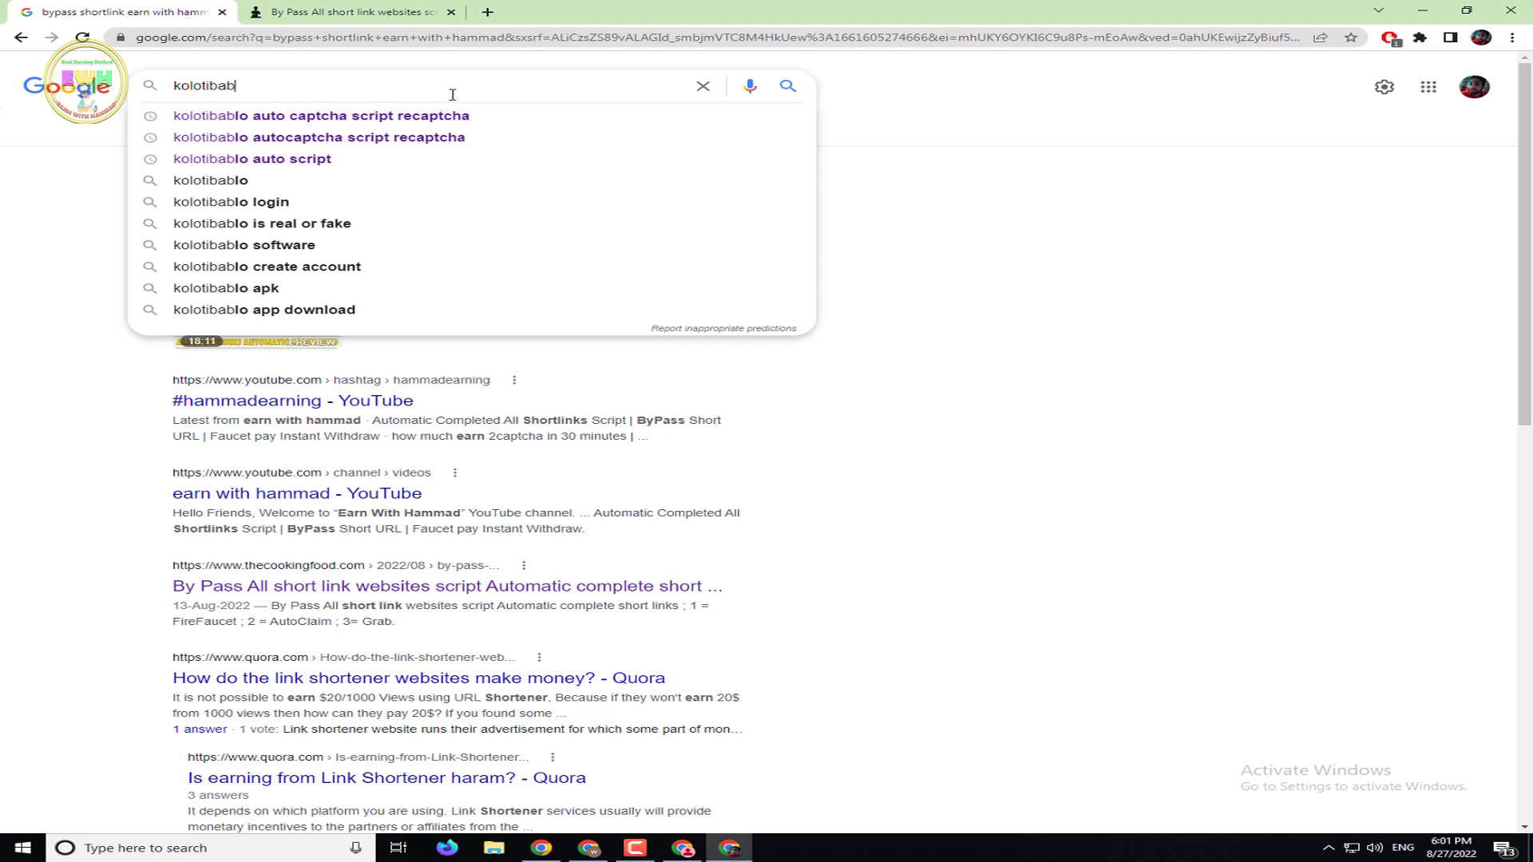
text(lo)
key(Down)
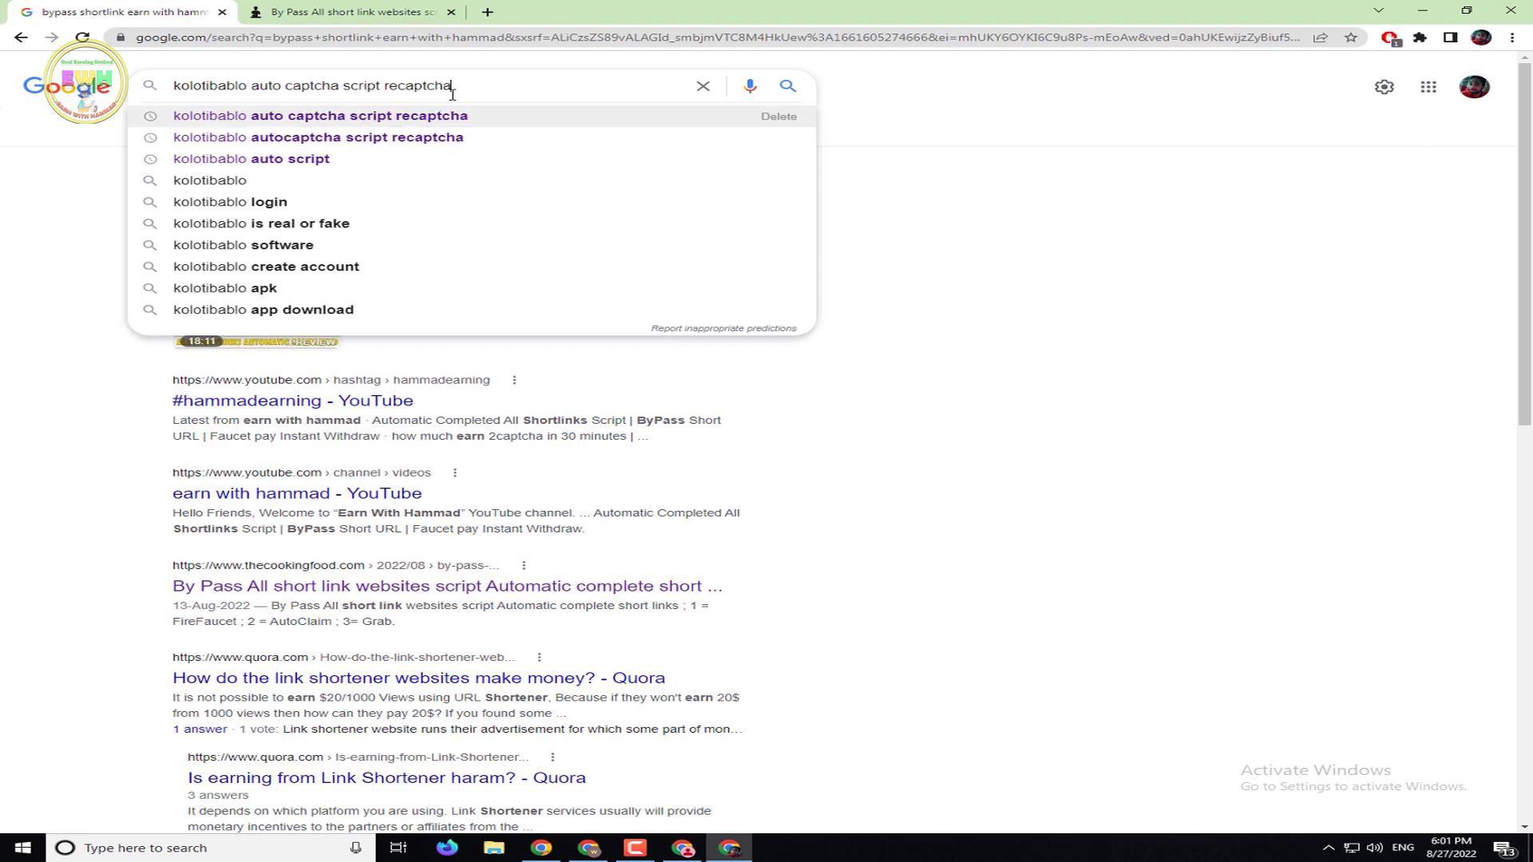
key(Return)
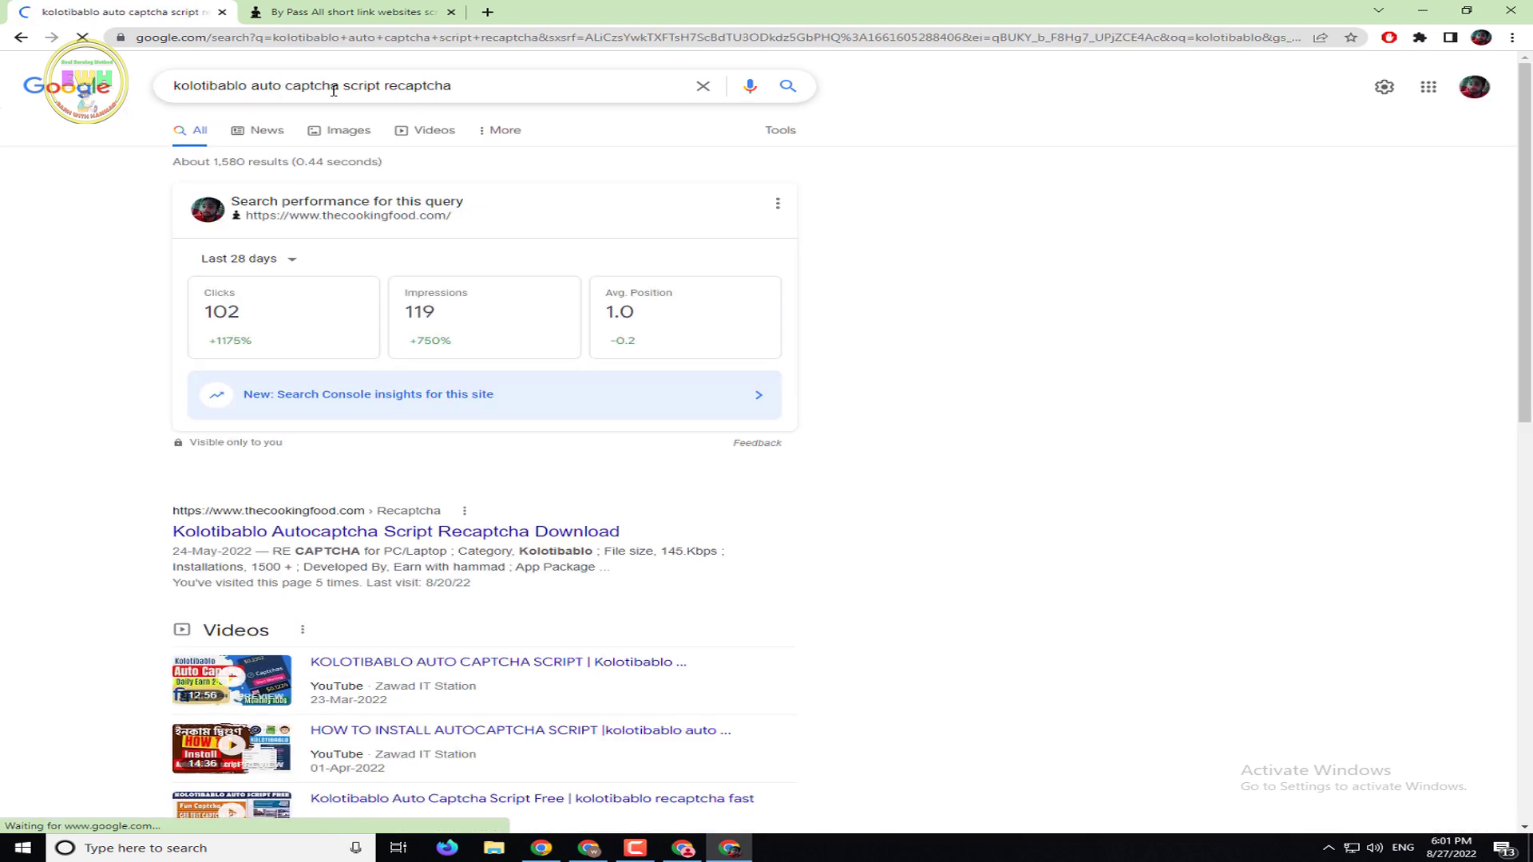
scroll(703, 455, down, 2)
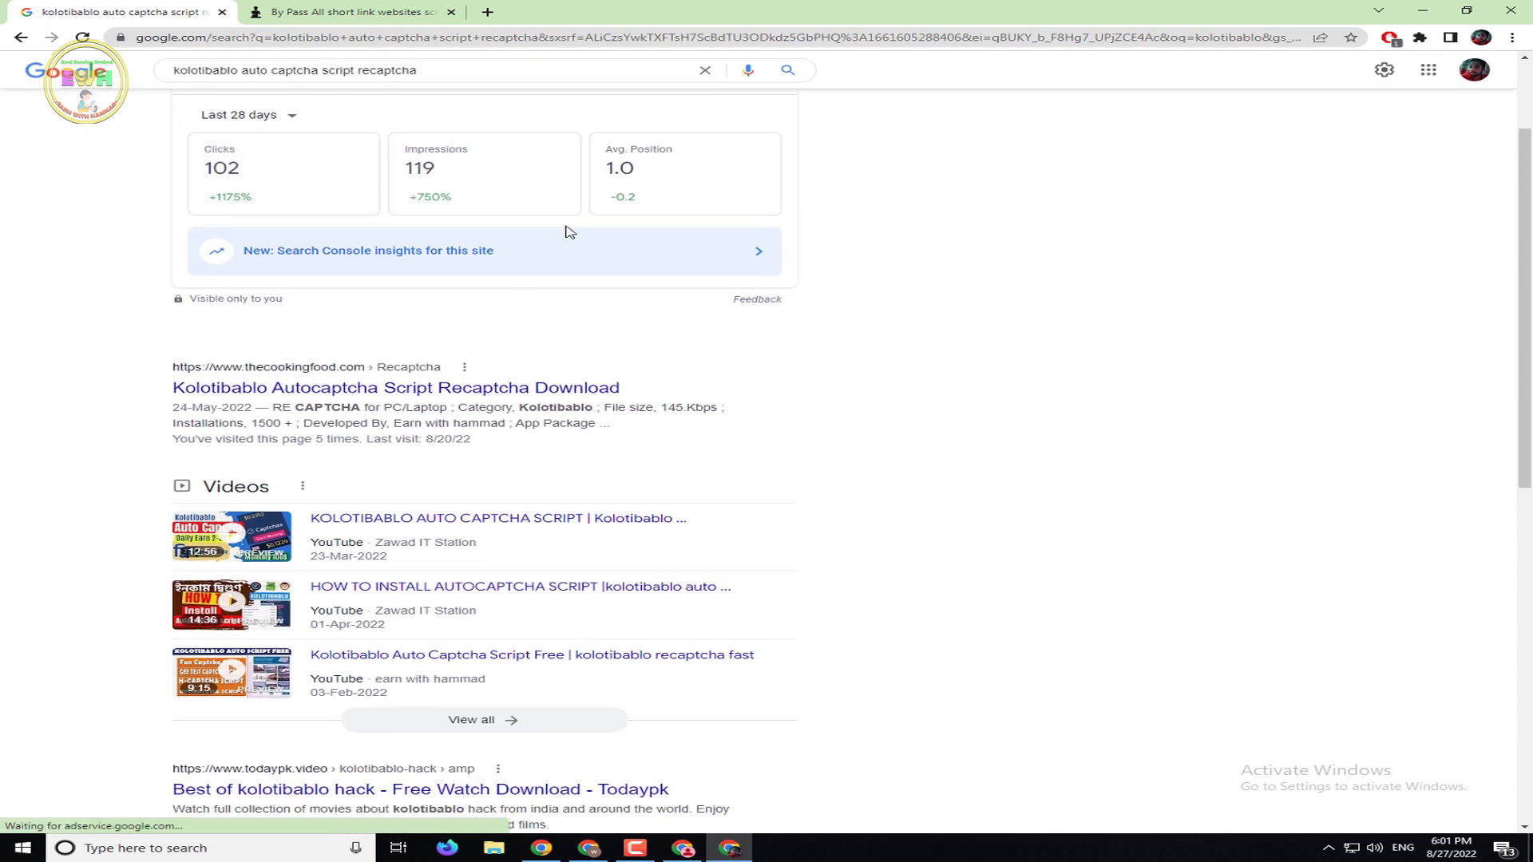
scroll(674, 318, up, 2)
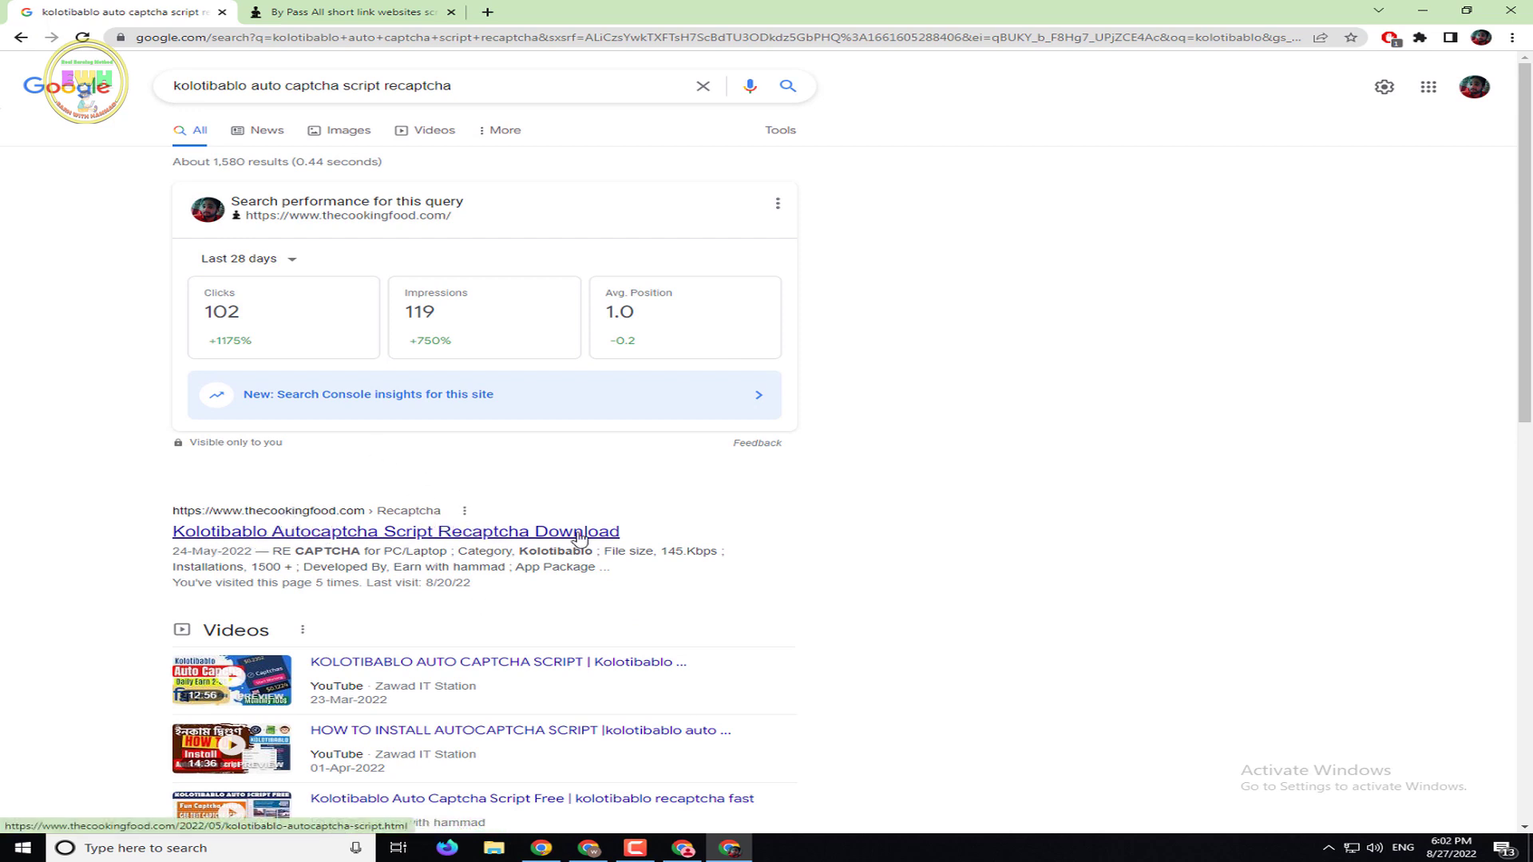
click(351, 11)
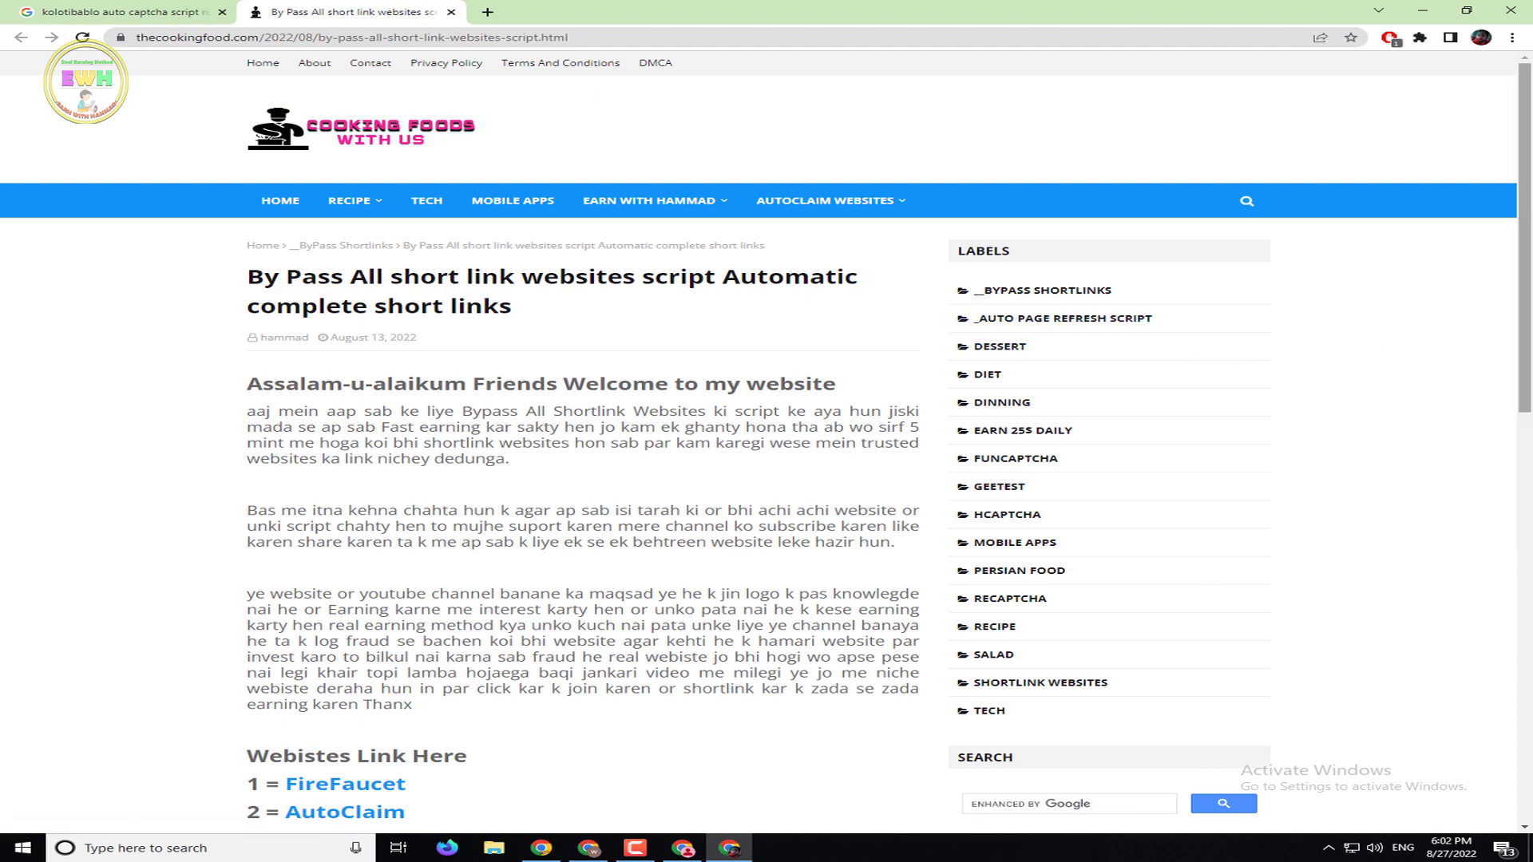
Choose Auto Page Refresh Script under the AUTOCLAIM WEBSITES menu on thecookingfood.com
scroll(1493, 208, down, 8)
scroll(1529, 142, up, 8)
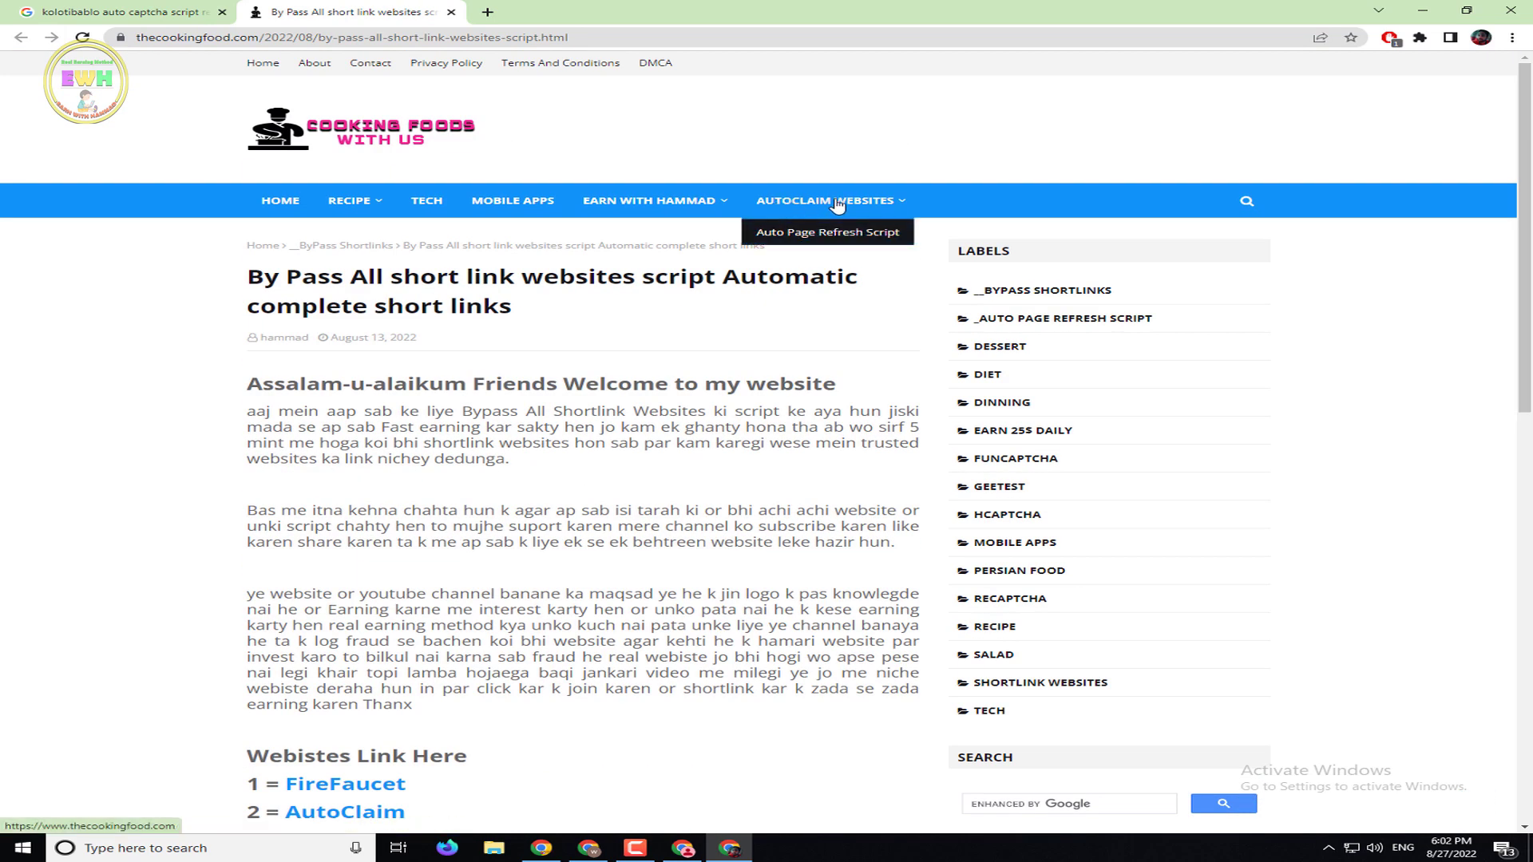
mouse_move(750, 201)
mouse_move(823, 206)
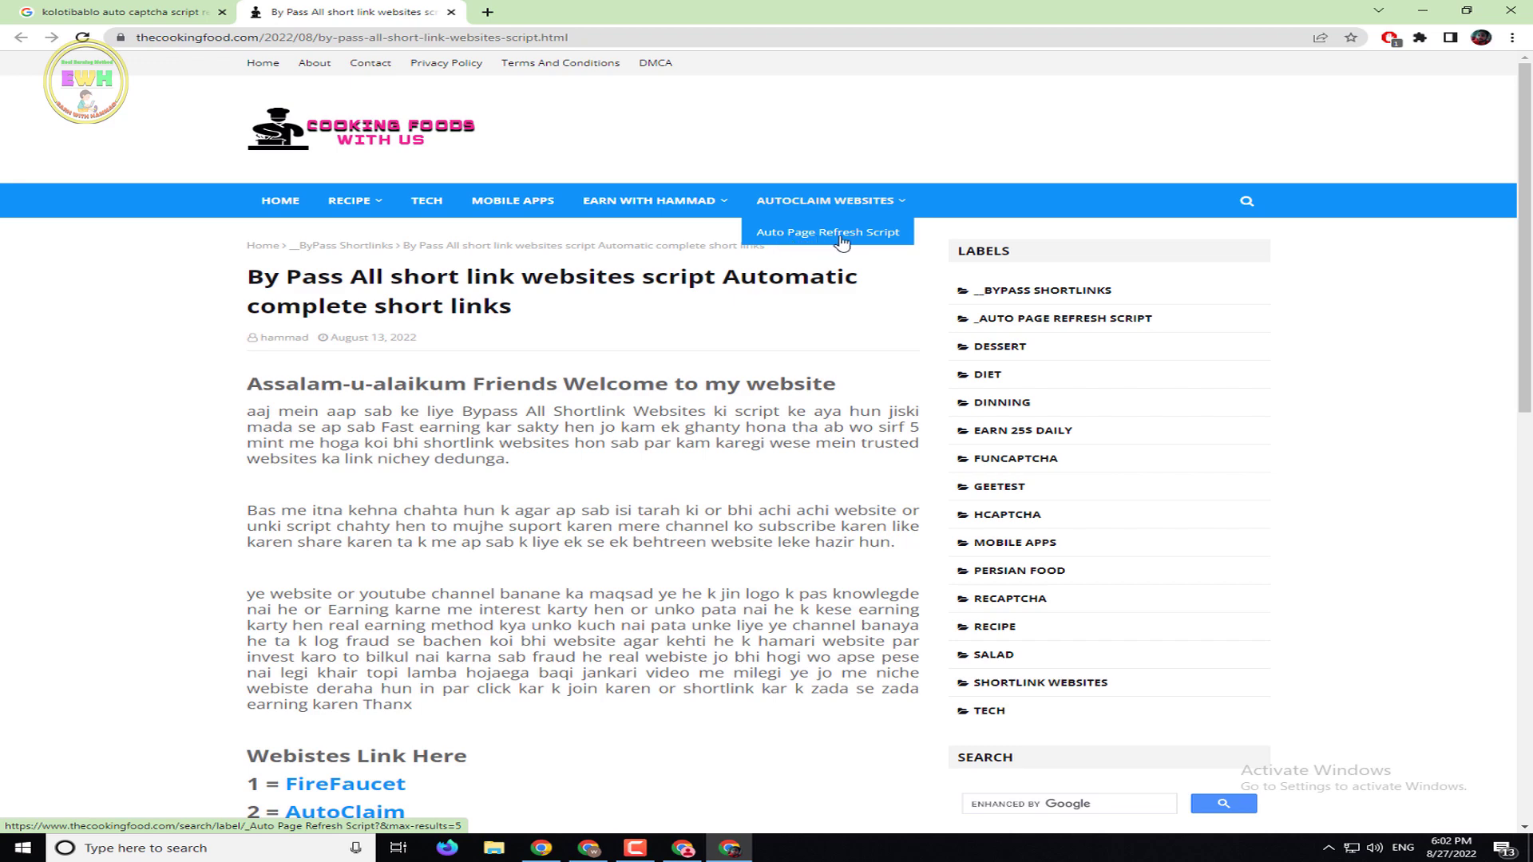
click(877, 241)
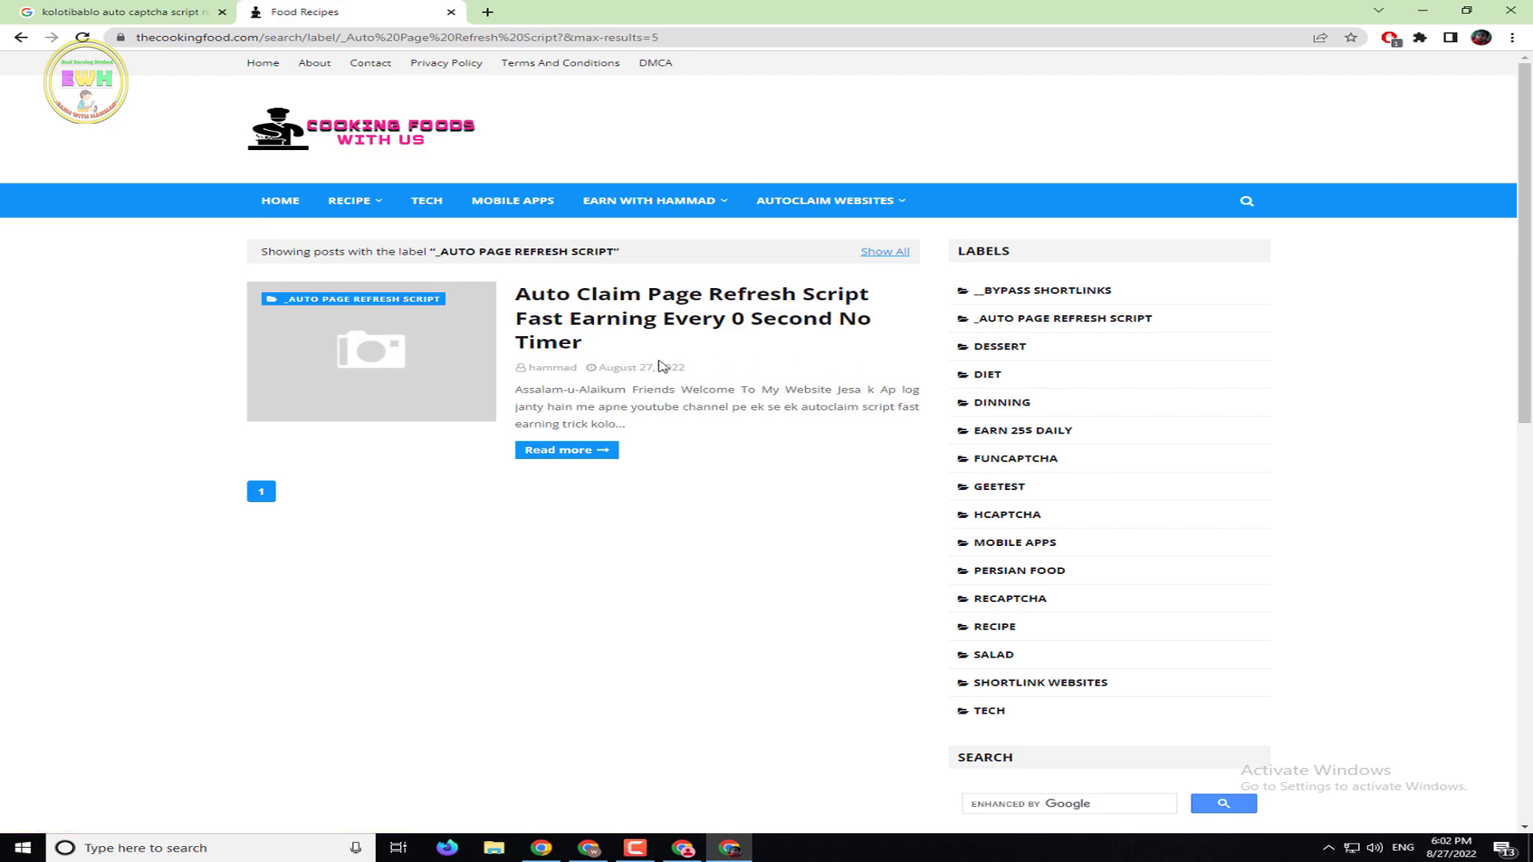
Open the Auto Claim Page Refresh Script post and locate the Number 1 download instructions
click(580, 327)
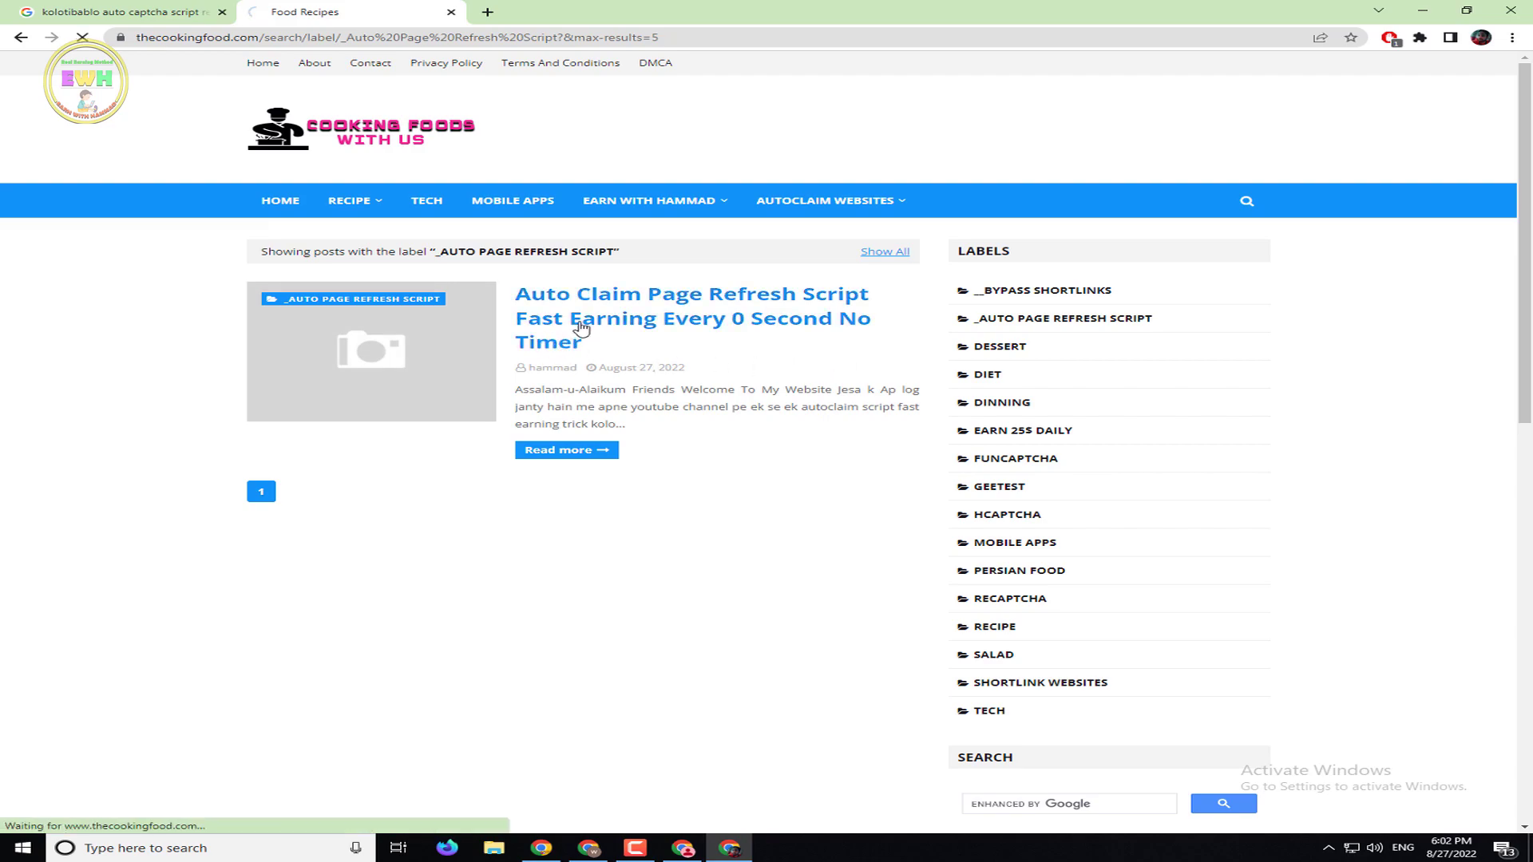
scroll(981, 362, down, 7)
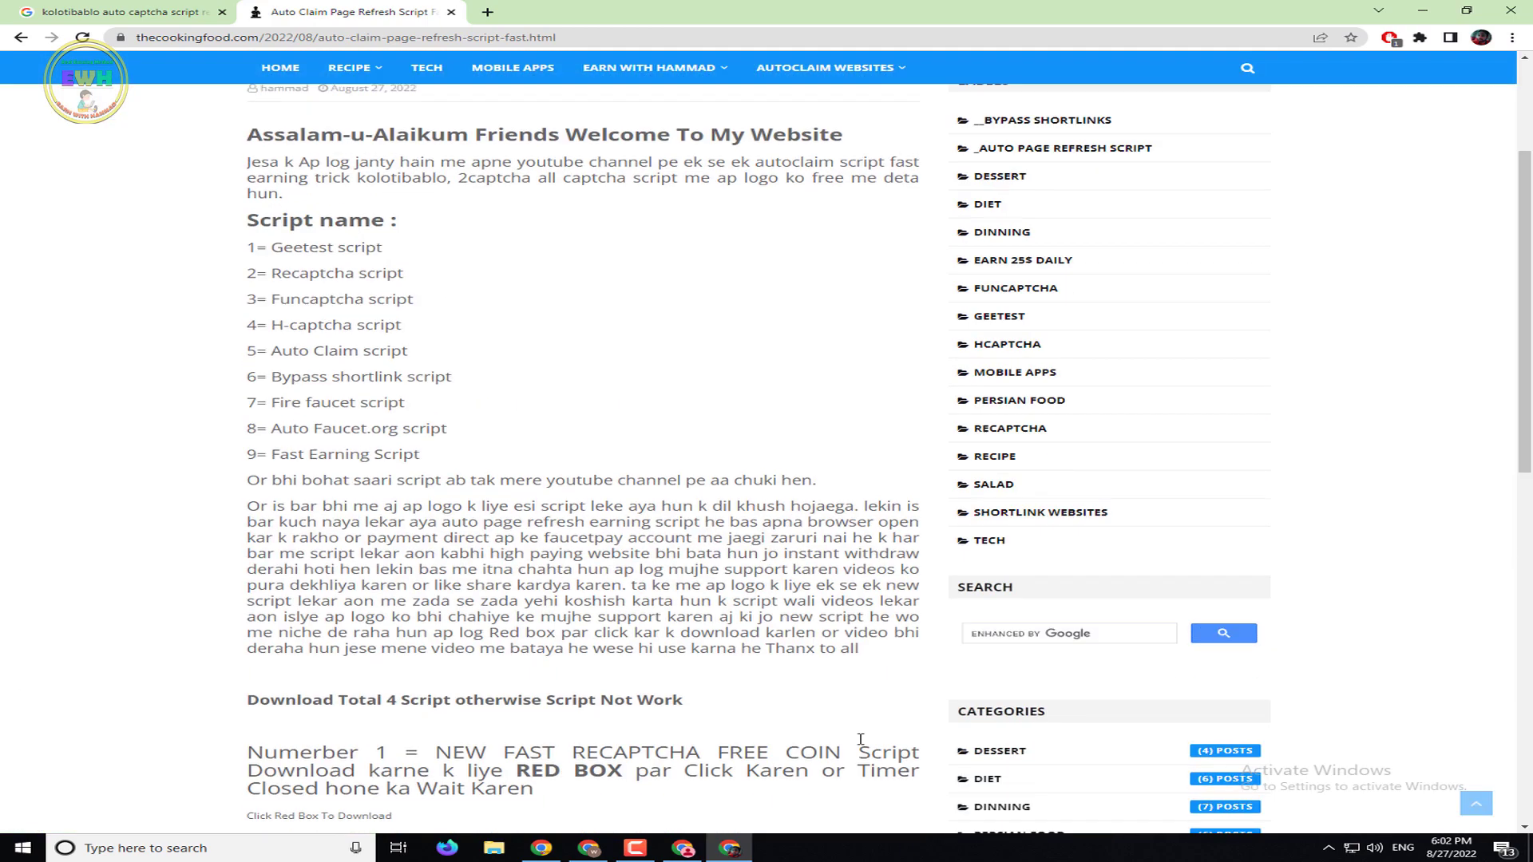
scroll(597, 471, down, 8)
scroll(447, 585, up, 3)
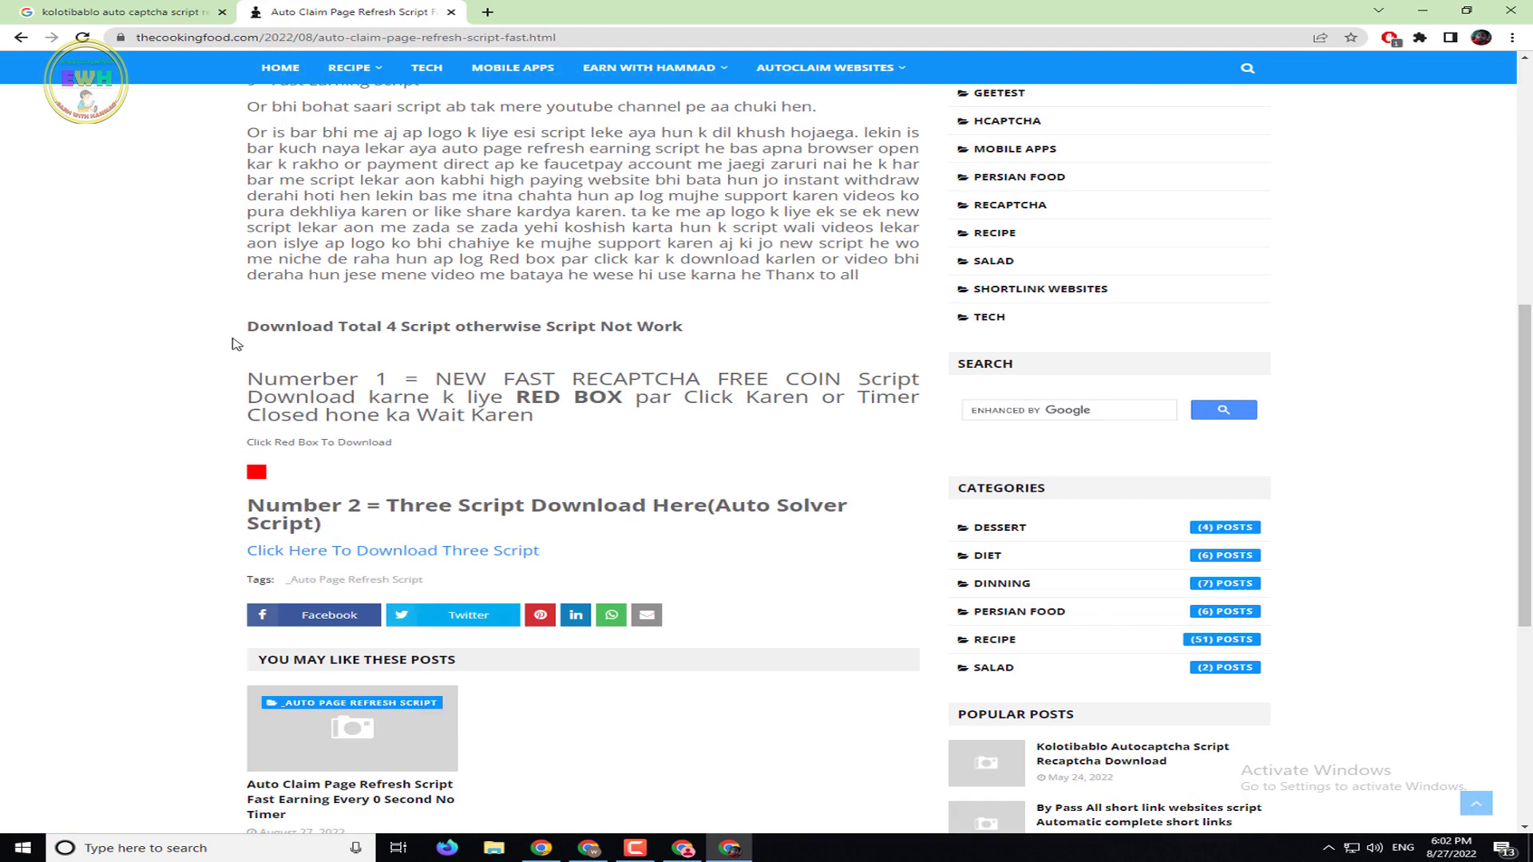
drag(684, 327, 616, 345)
drag(451, 377, 763, 402)
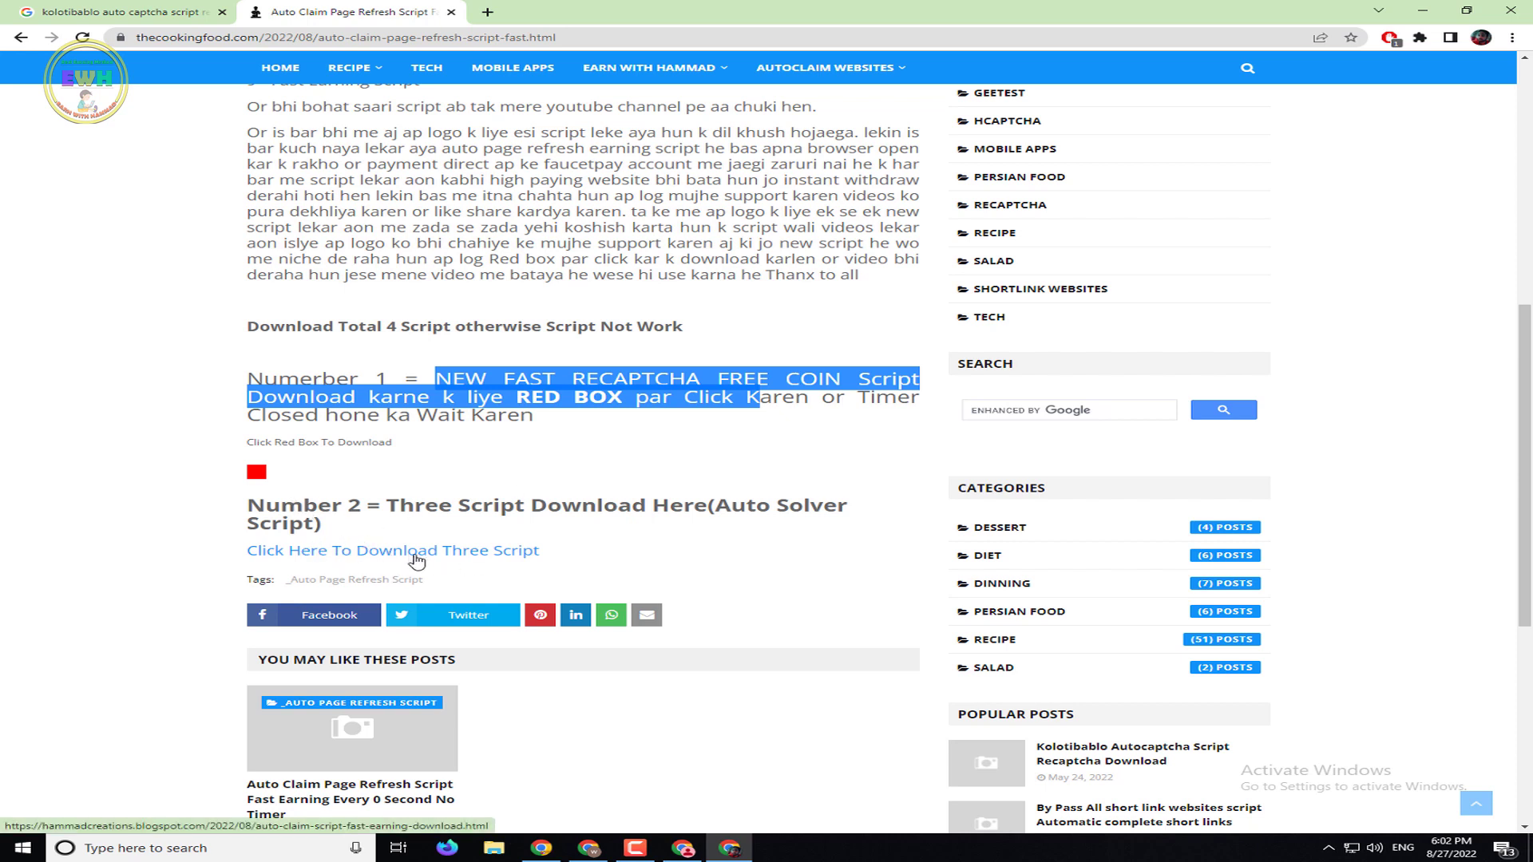
Start the Number 1 script countdown and wait for its download link to appear
click(264, 477)
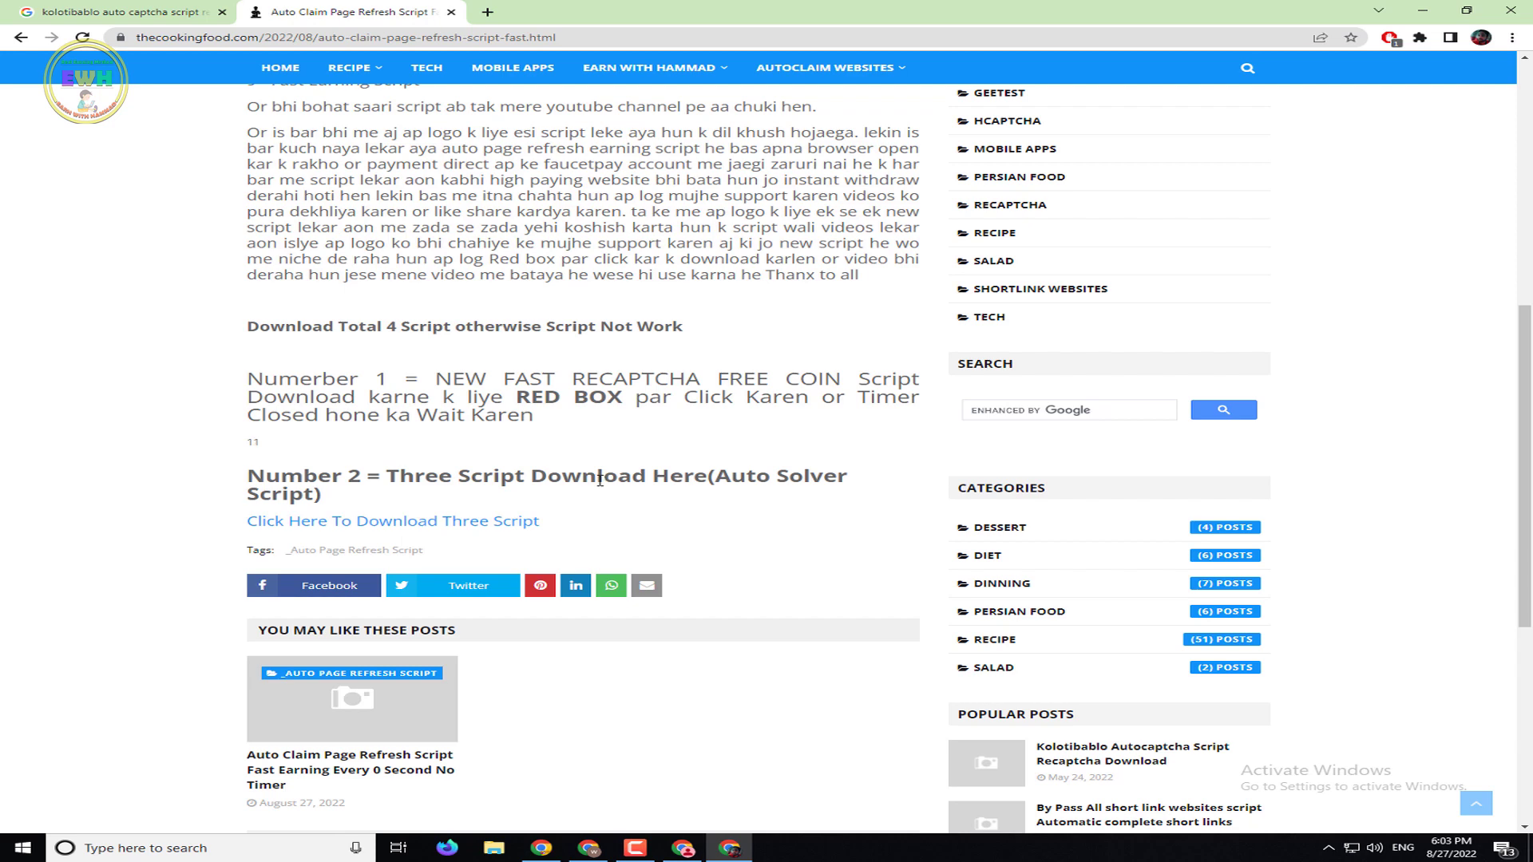
scroll(606, 485, up, 1)
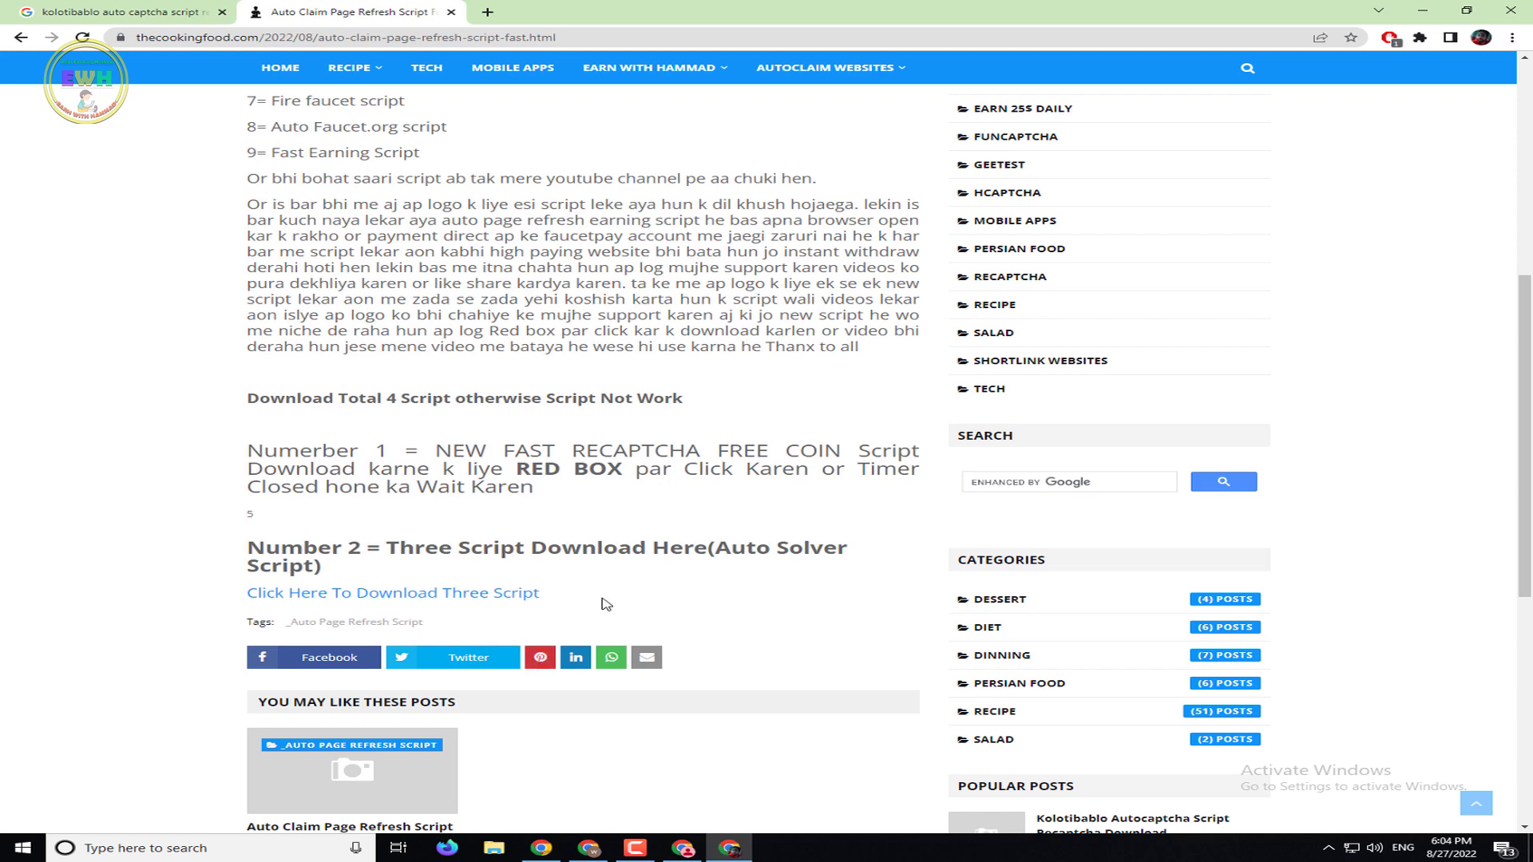
scroll(607, 605, down, 1)
scroll(609, 605, up, 1)
Open the script download link in a new exe.io tab, try to proceed, then close that tab
right_click(352, 521)
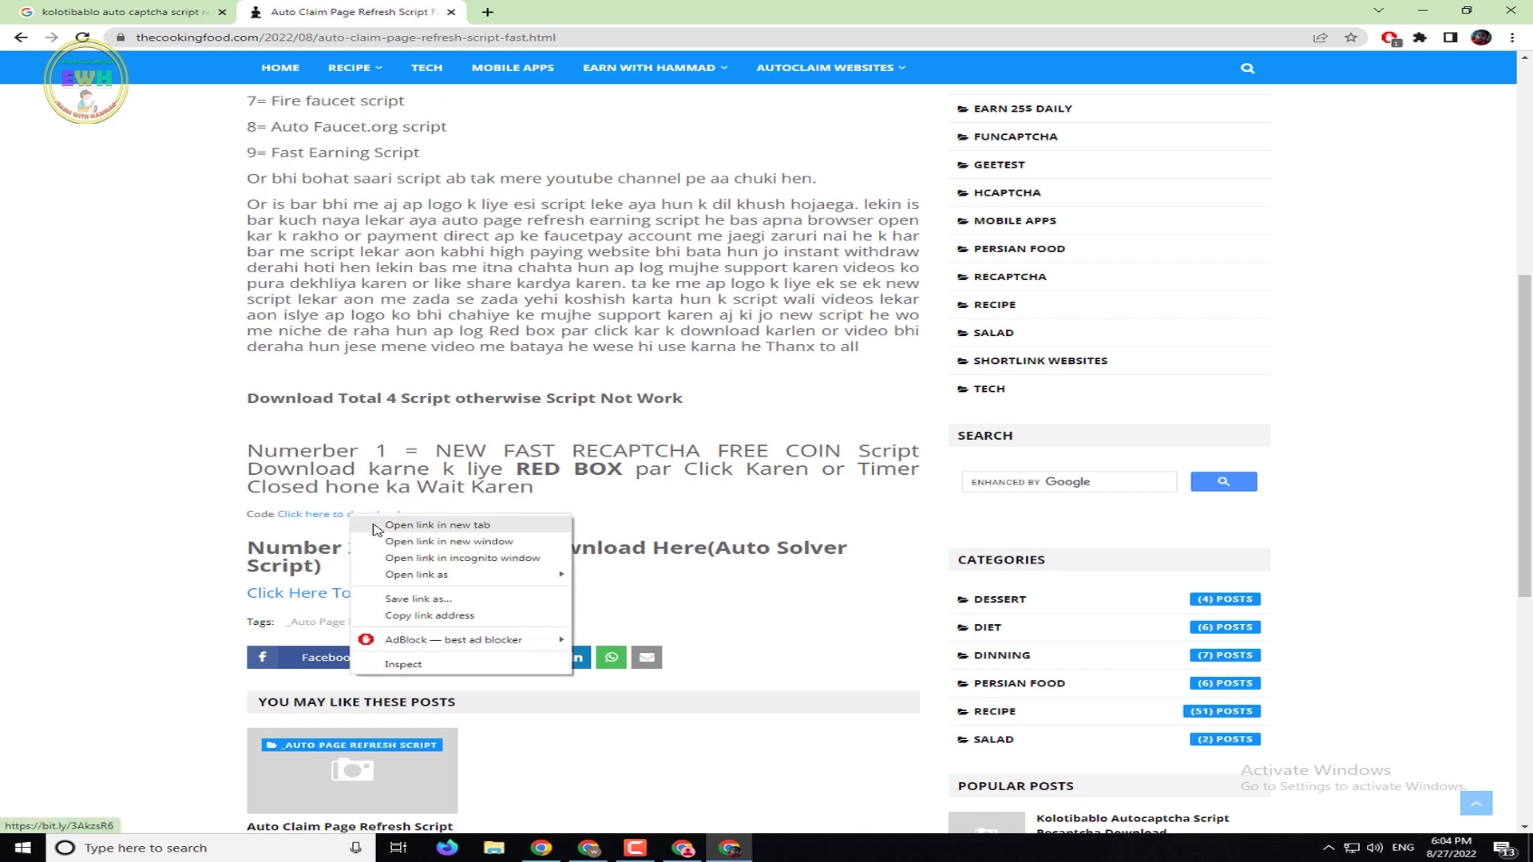
click(431, 525)
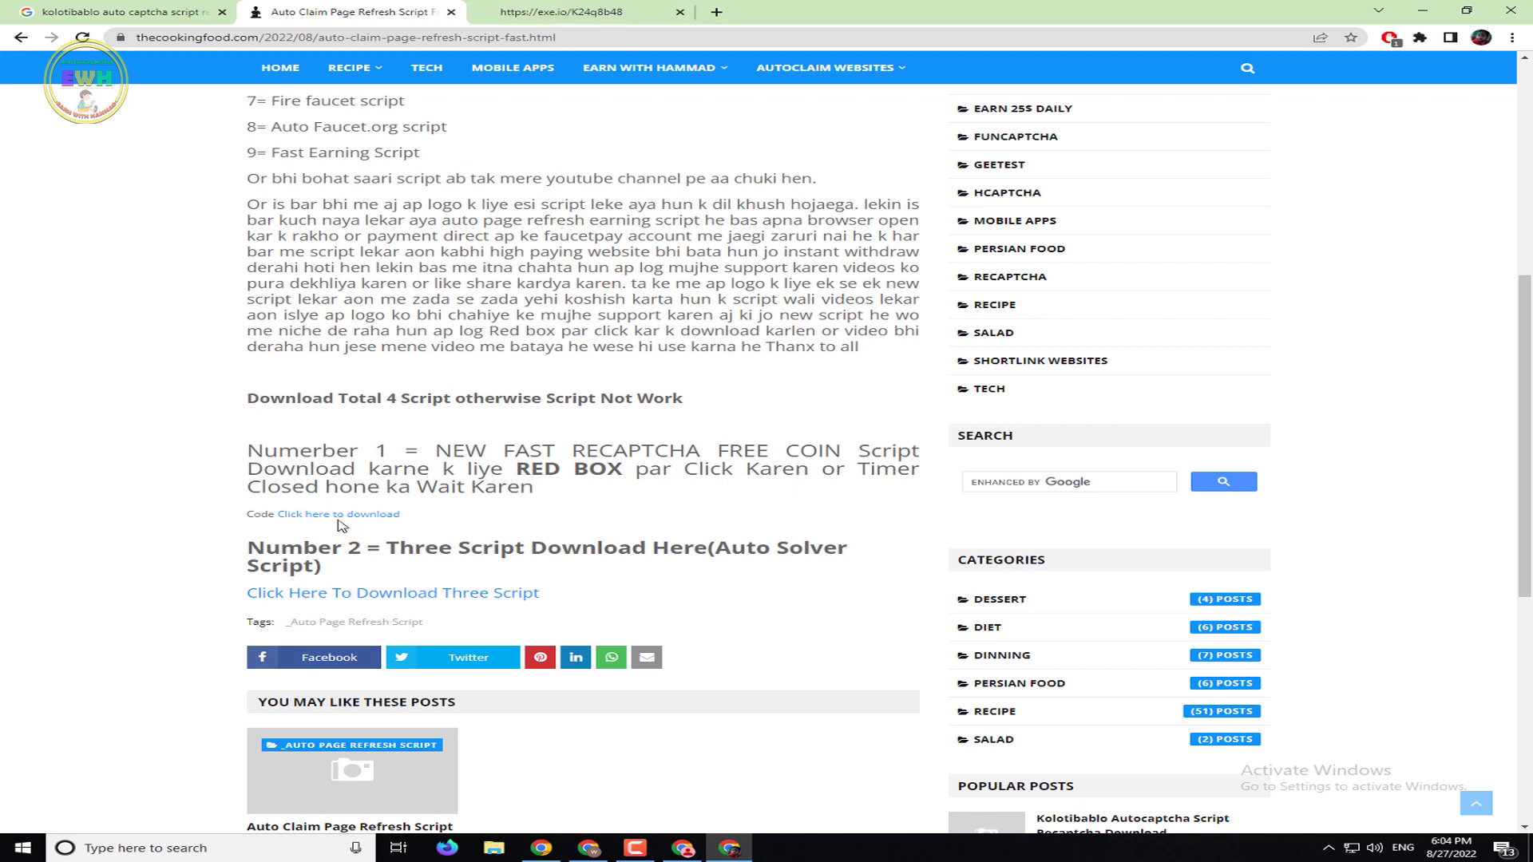
click(565, 11)
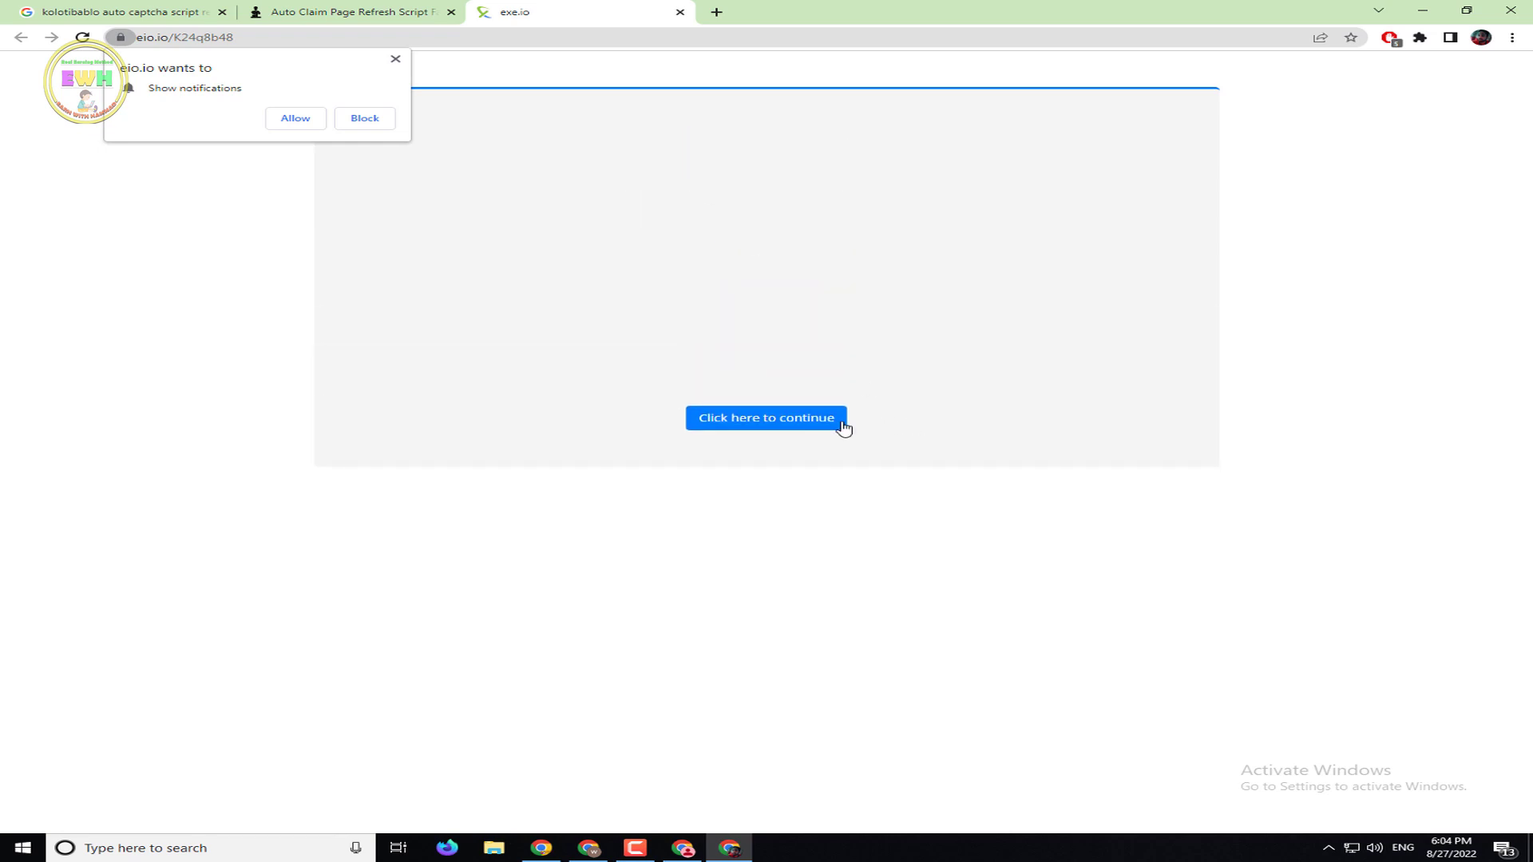
click(842, 427)
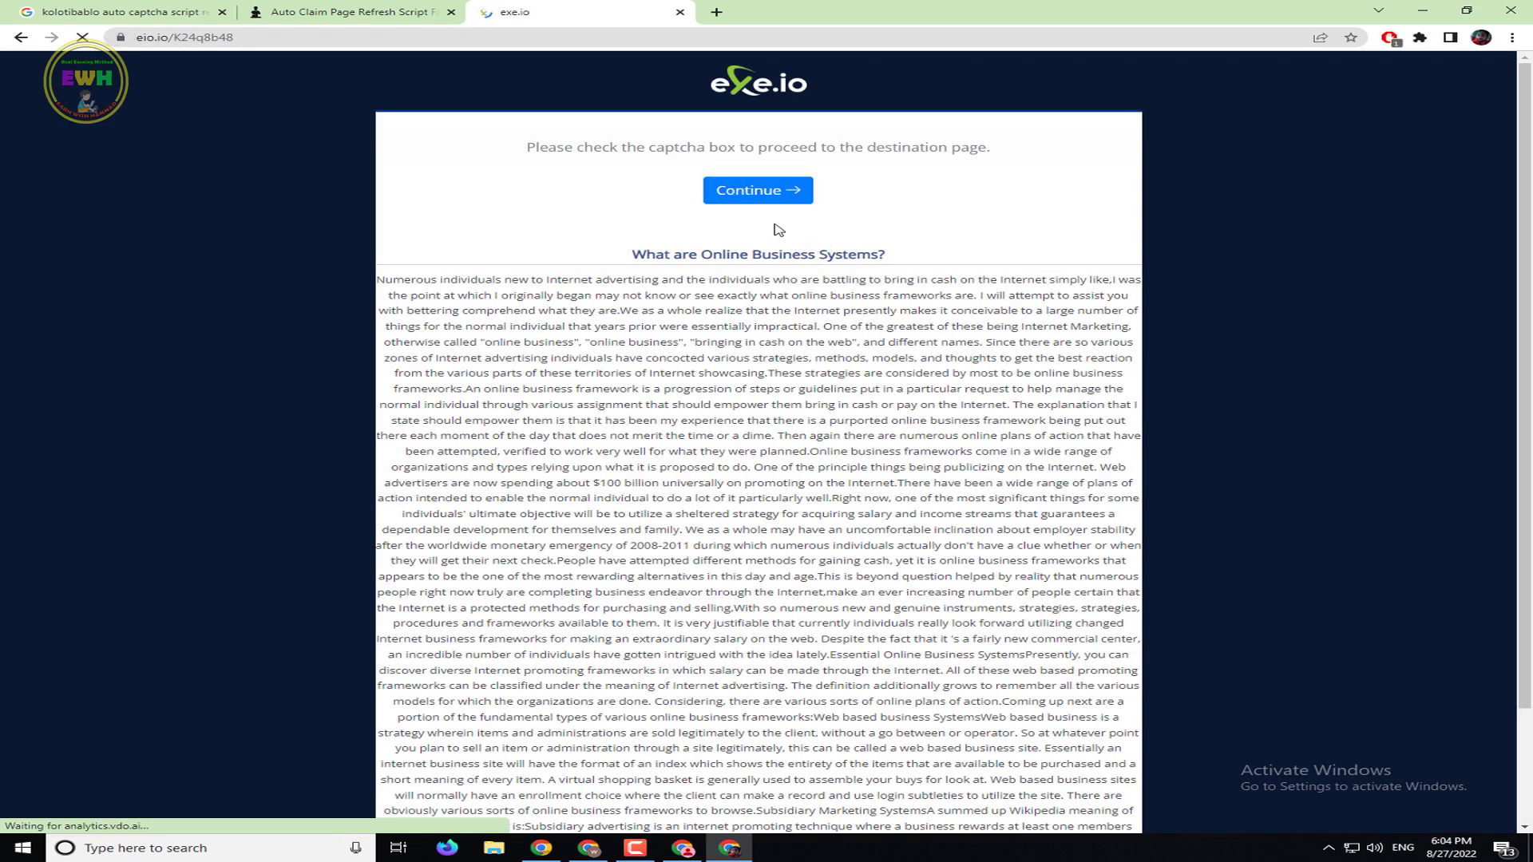
click(760, 199)
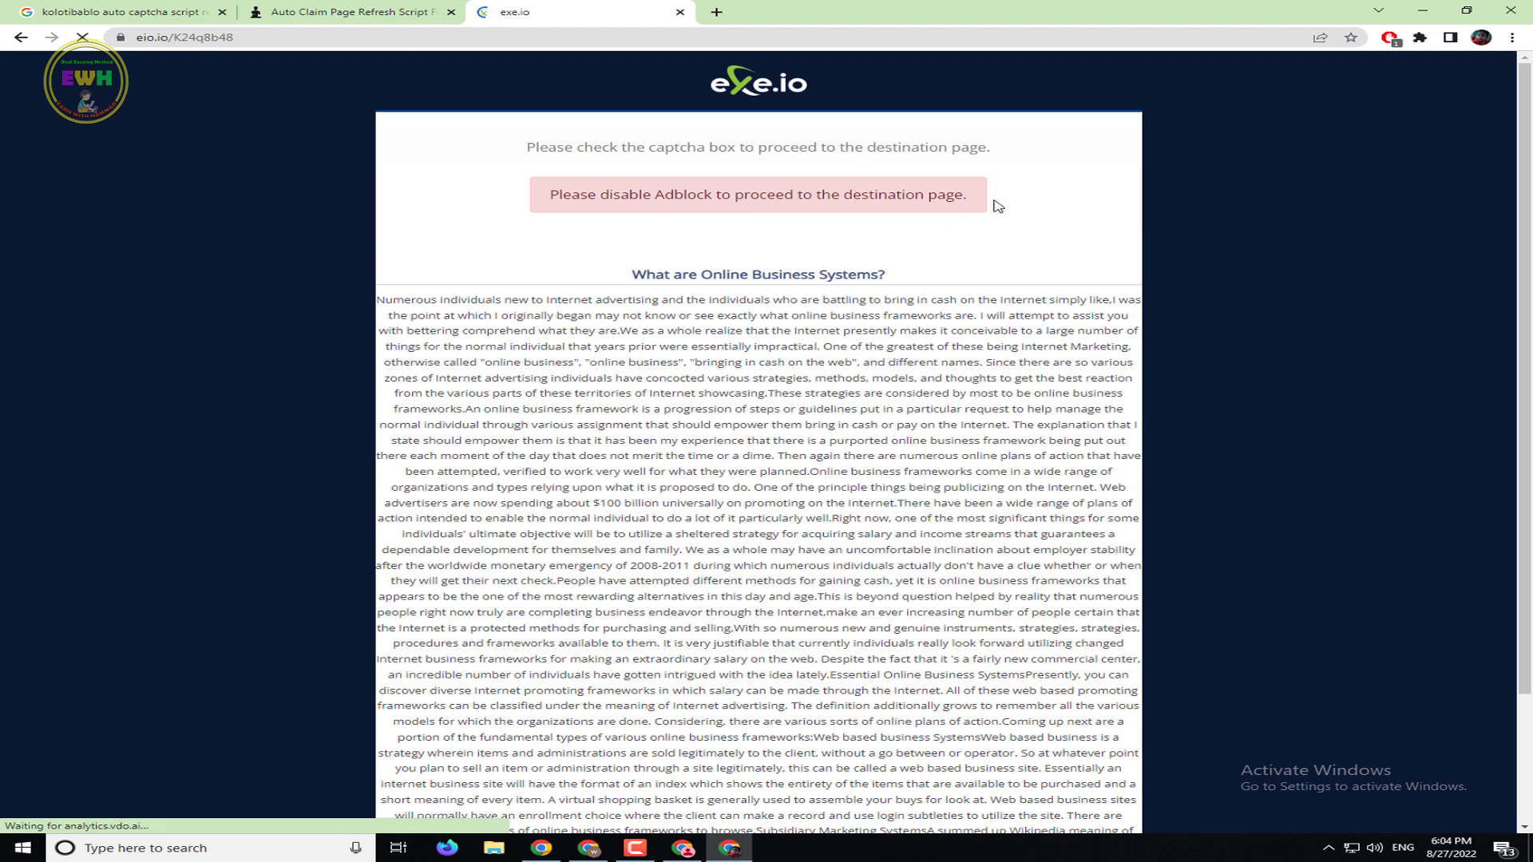
click(680, 13)
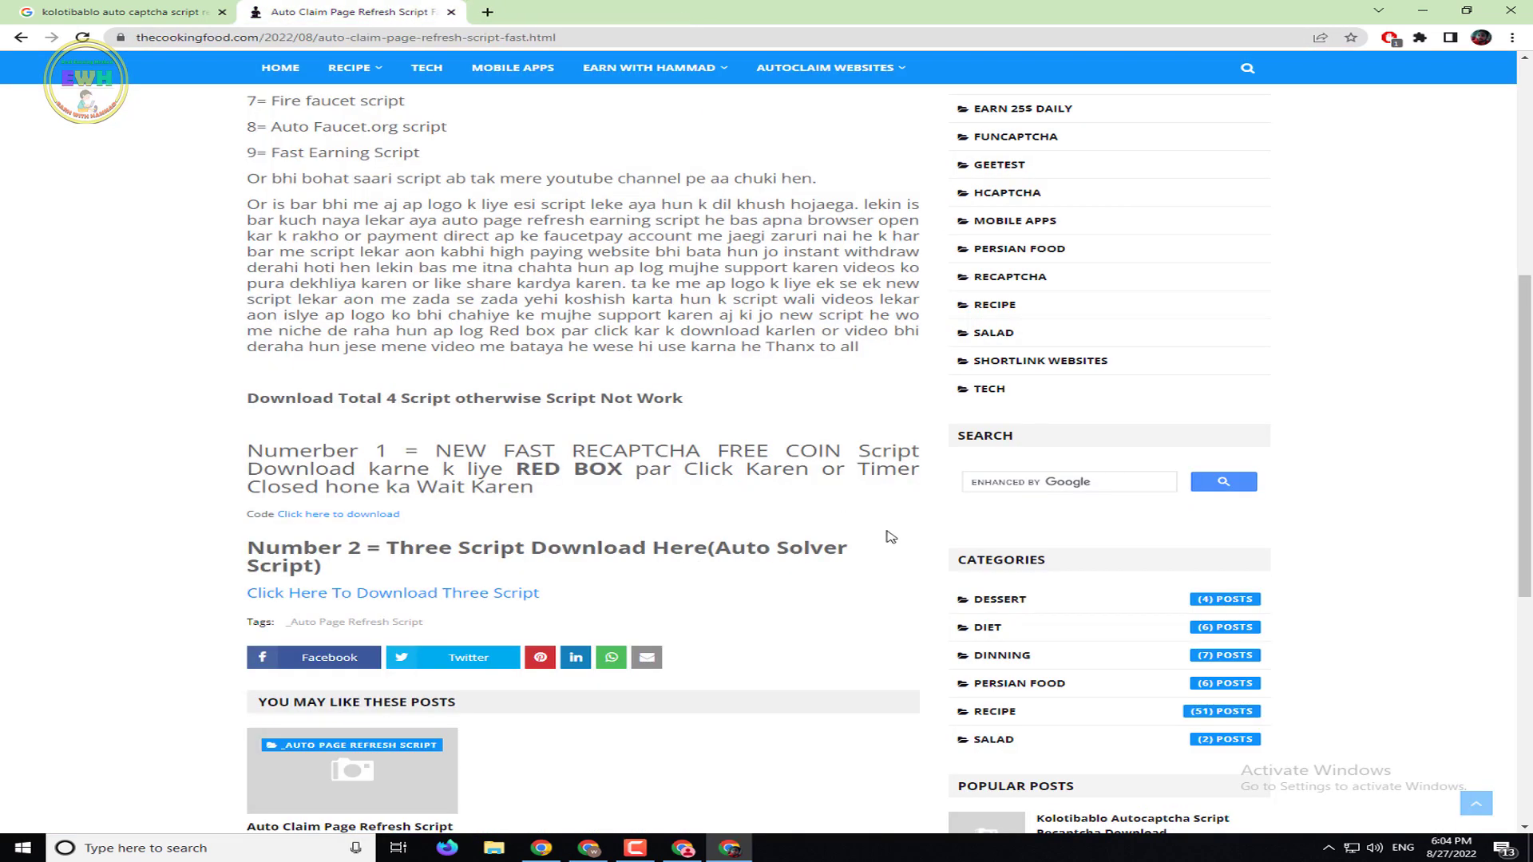
Open the 'Download Three Script' page from the Number 2 section of the post
scroll(731, 521, down, 3)
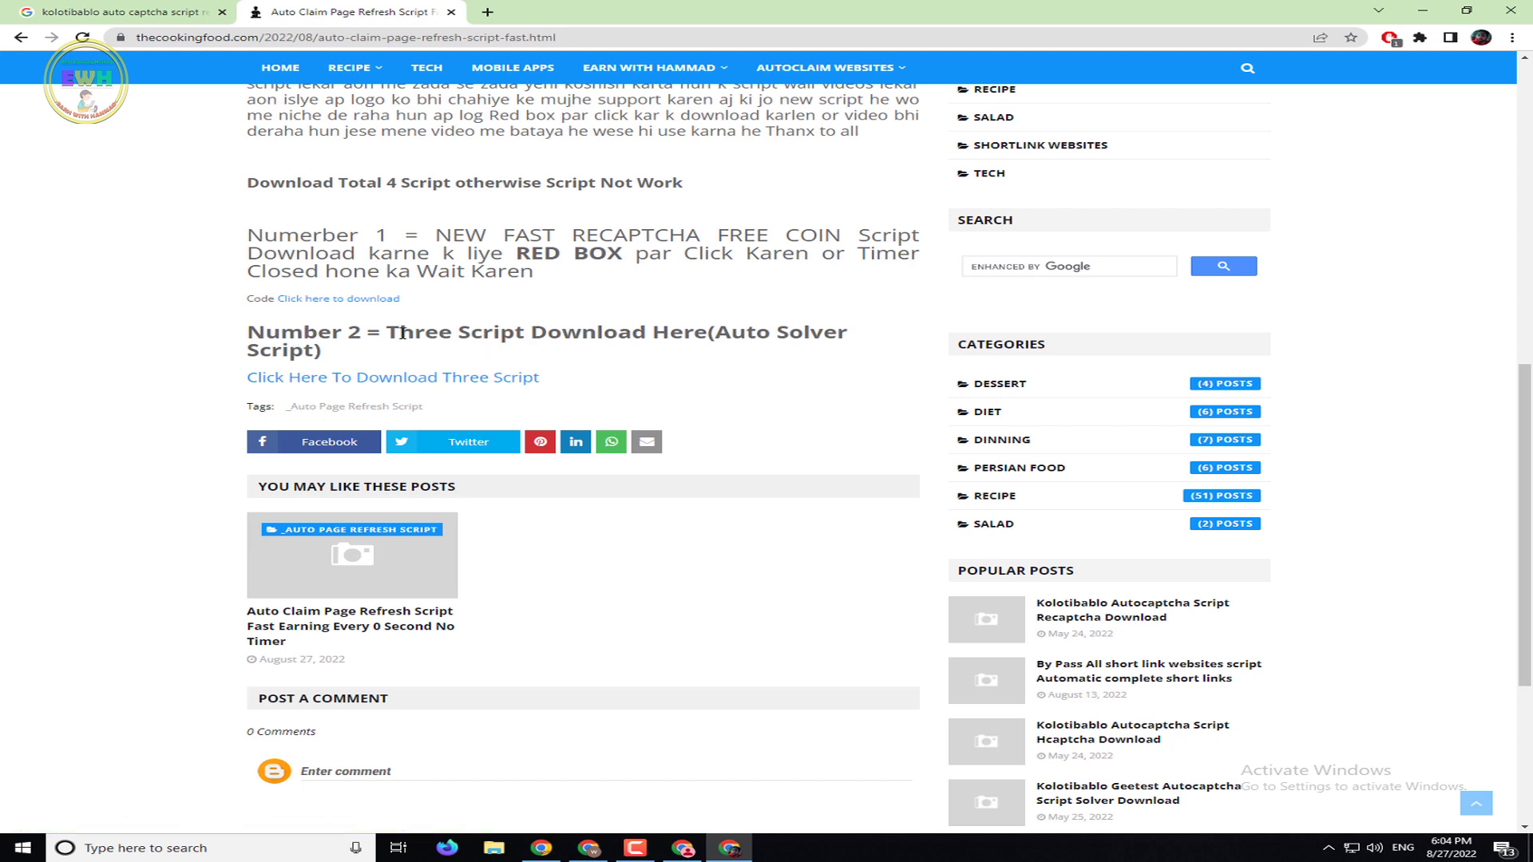
drag(403, 332, 713, 342)
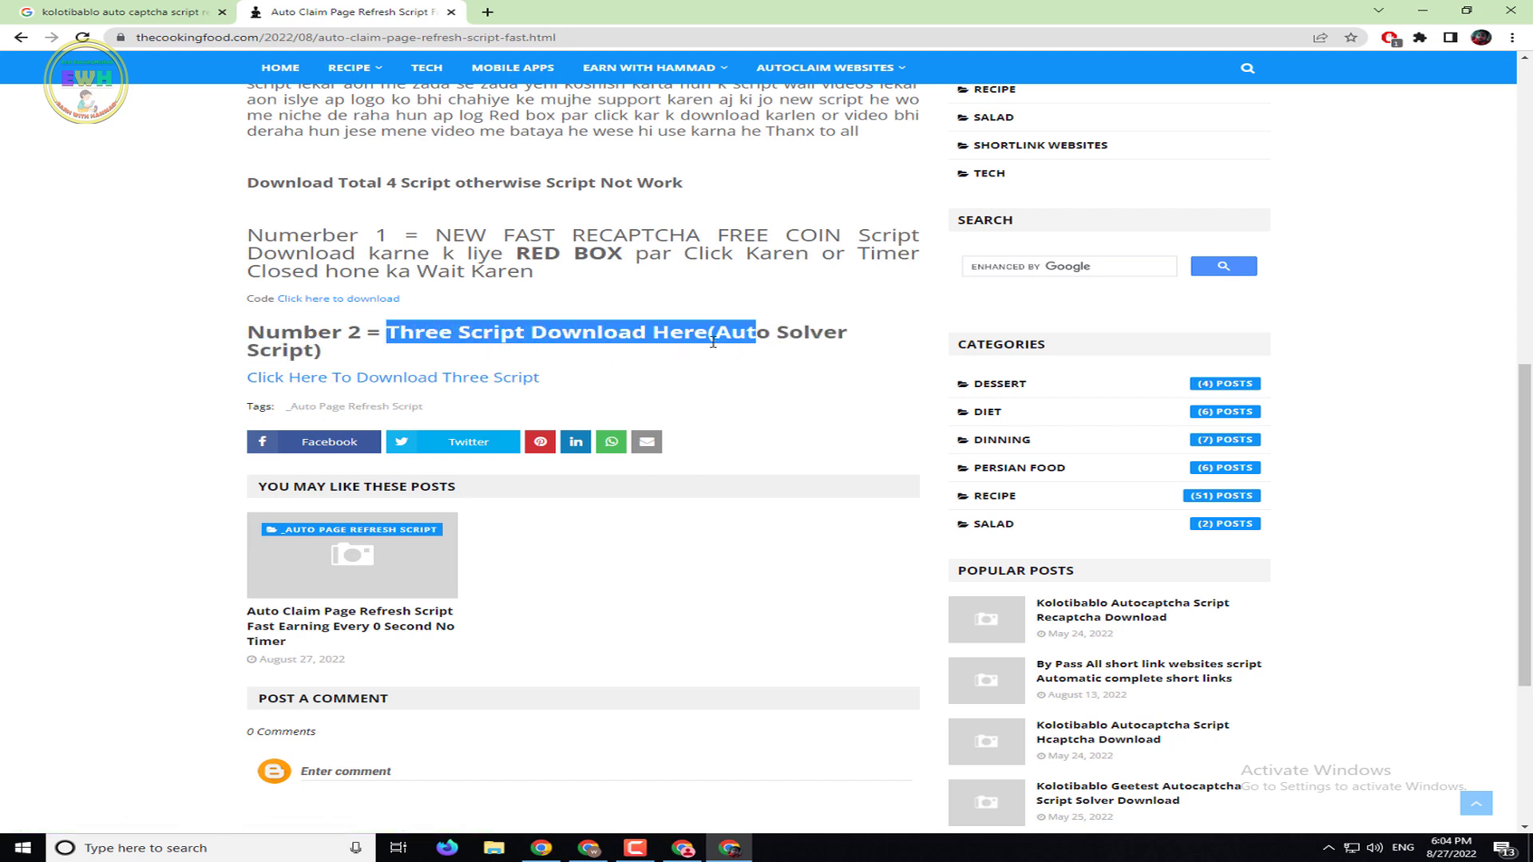
click(536, 350)
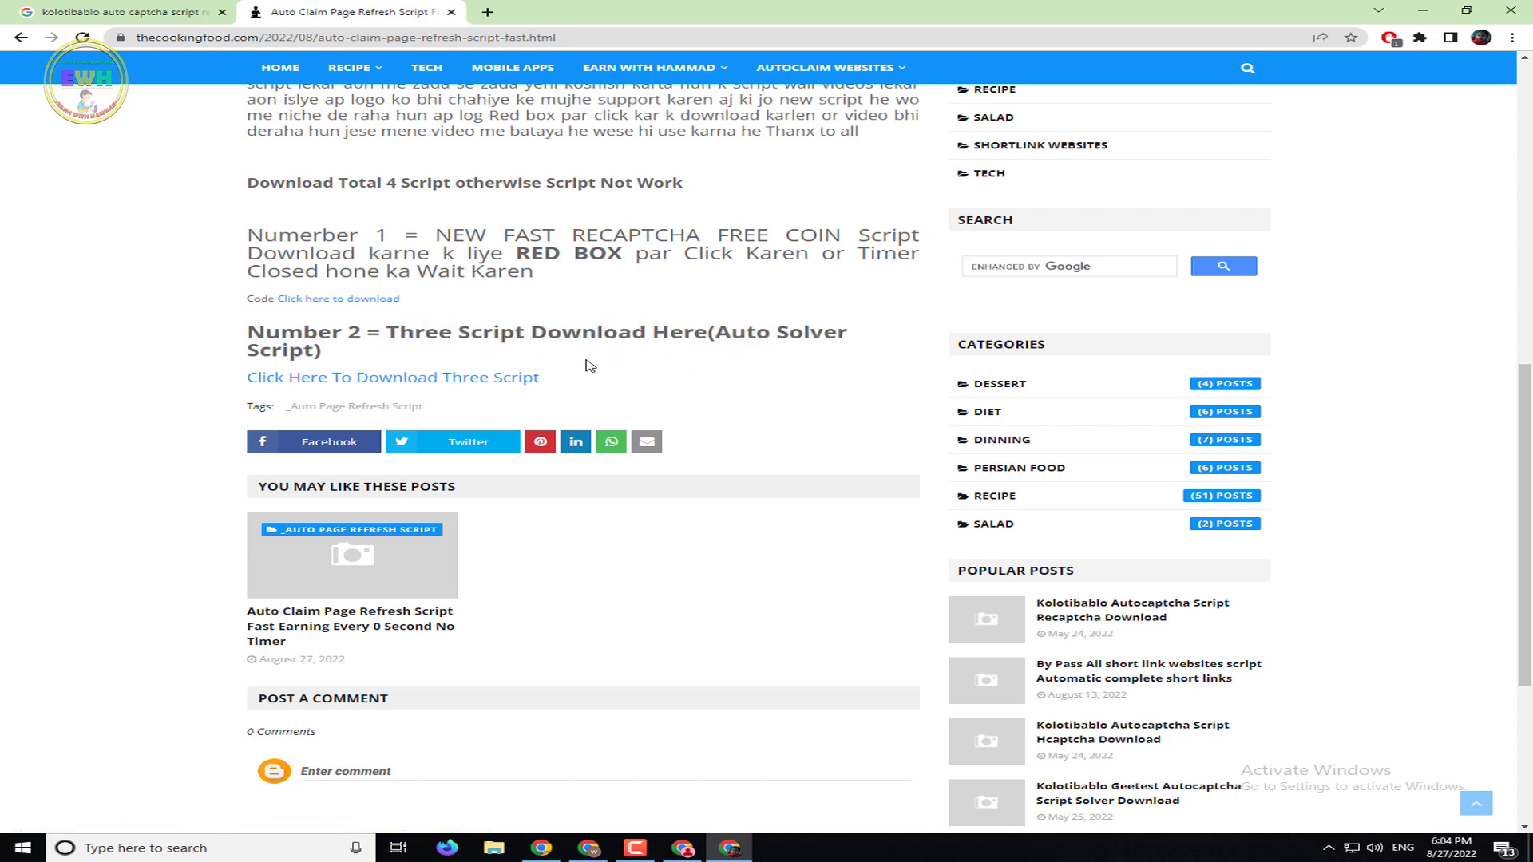
click(429, 380)
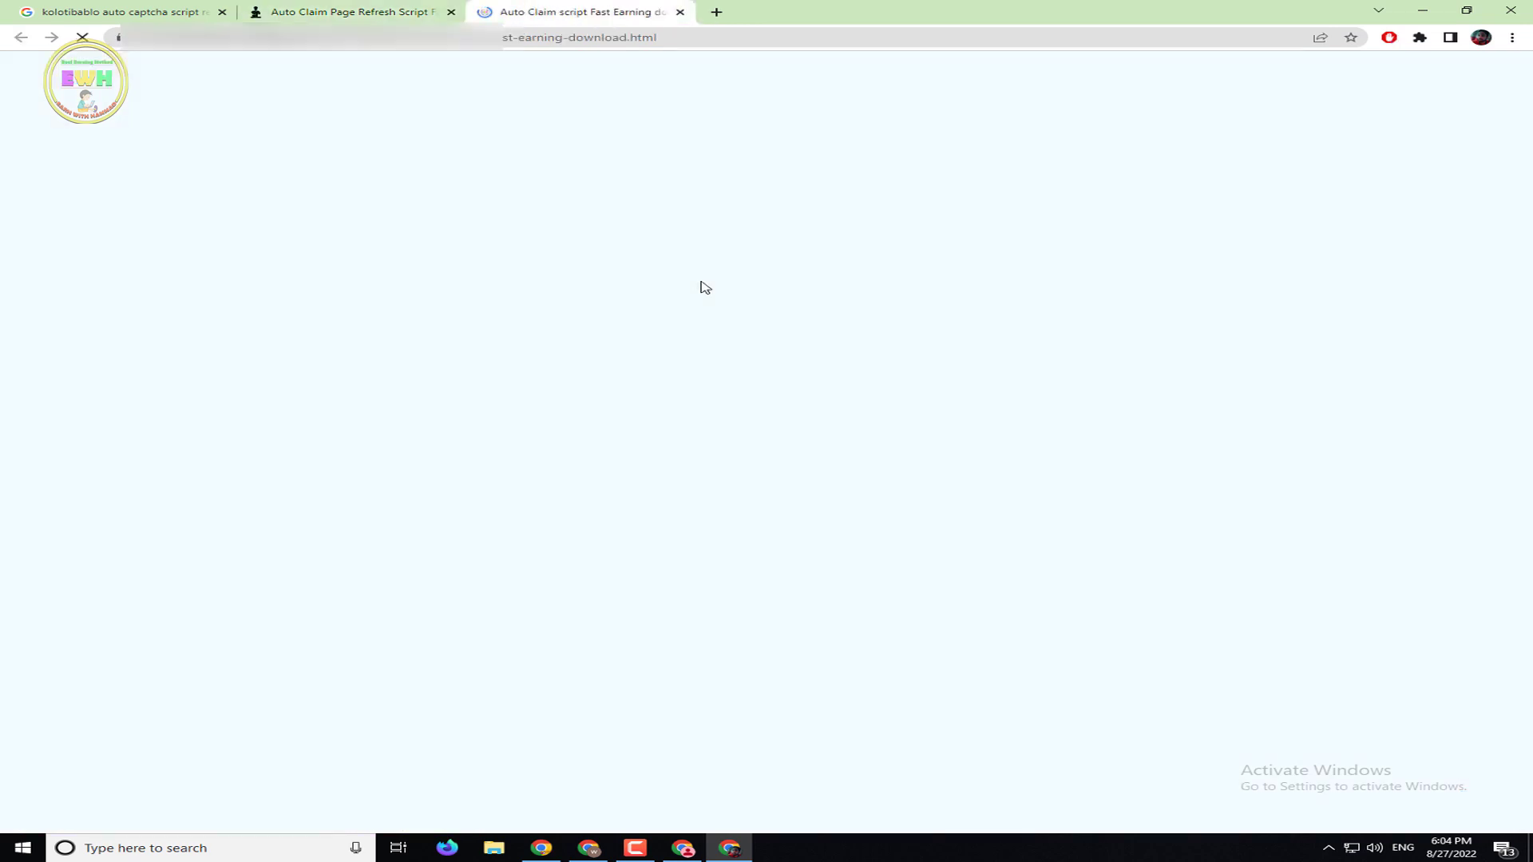
Highlight the listed script names, including Auto-Claim Unlimited Cryptos, comparing with the script post
scroll(769, 445, down, 4)
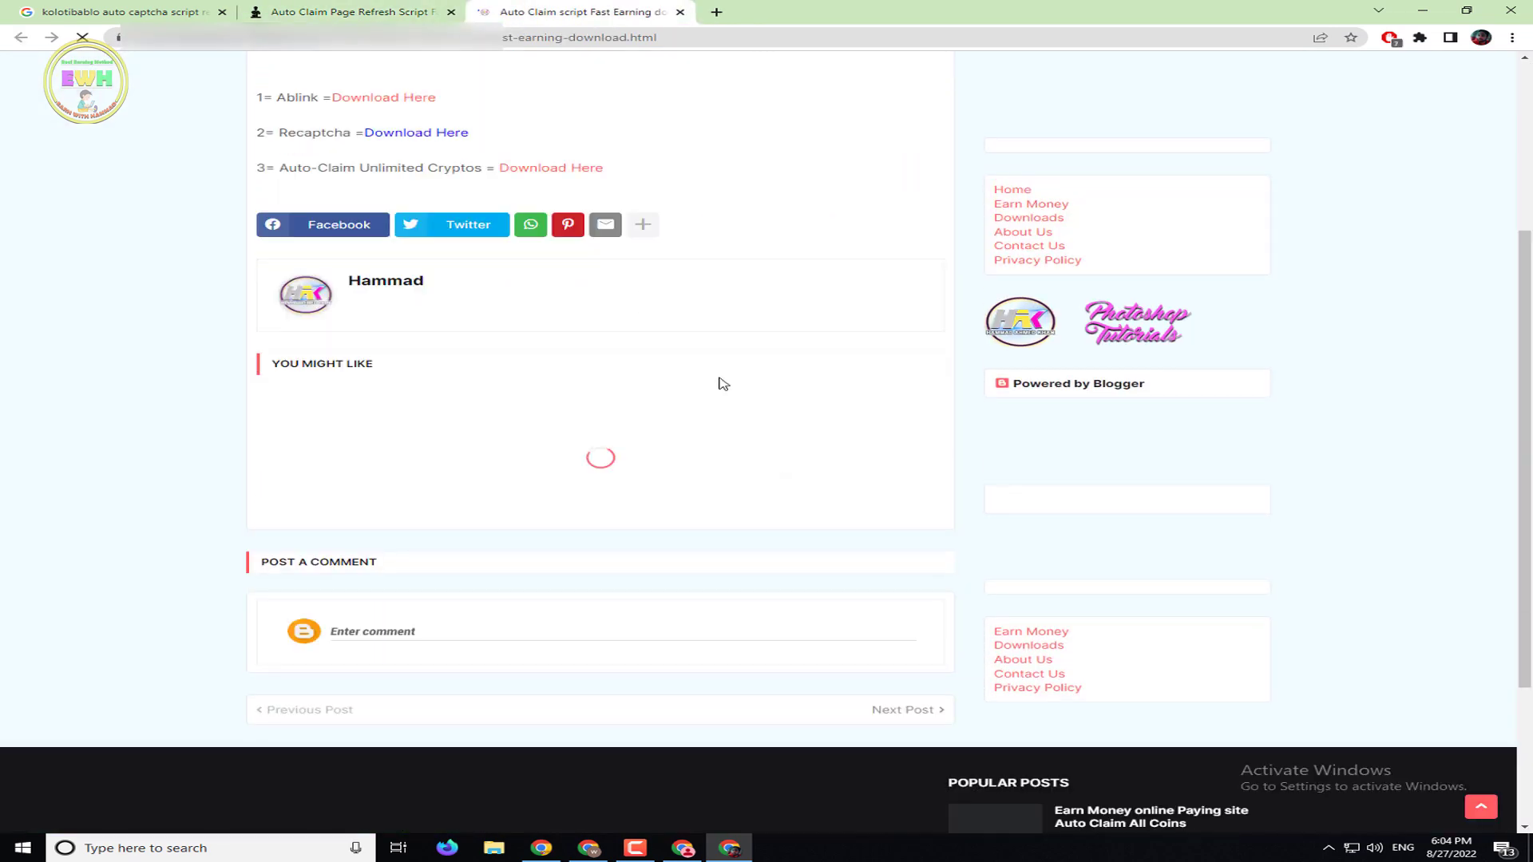
scroll(720, 383, up, 2)
drag(273, 240, 359, 281)
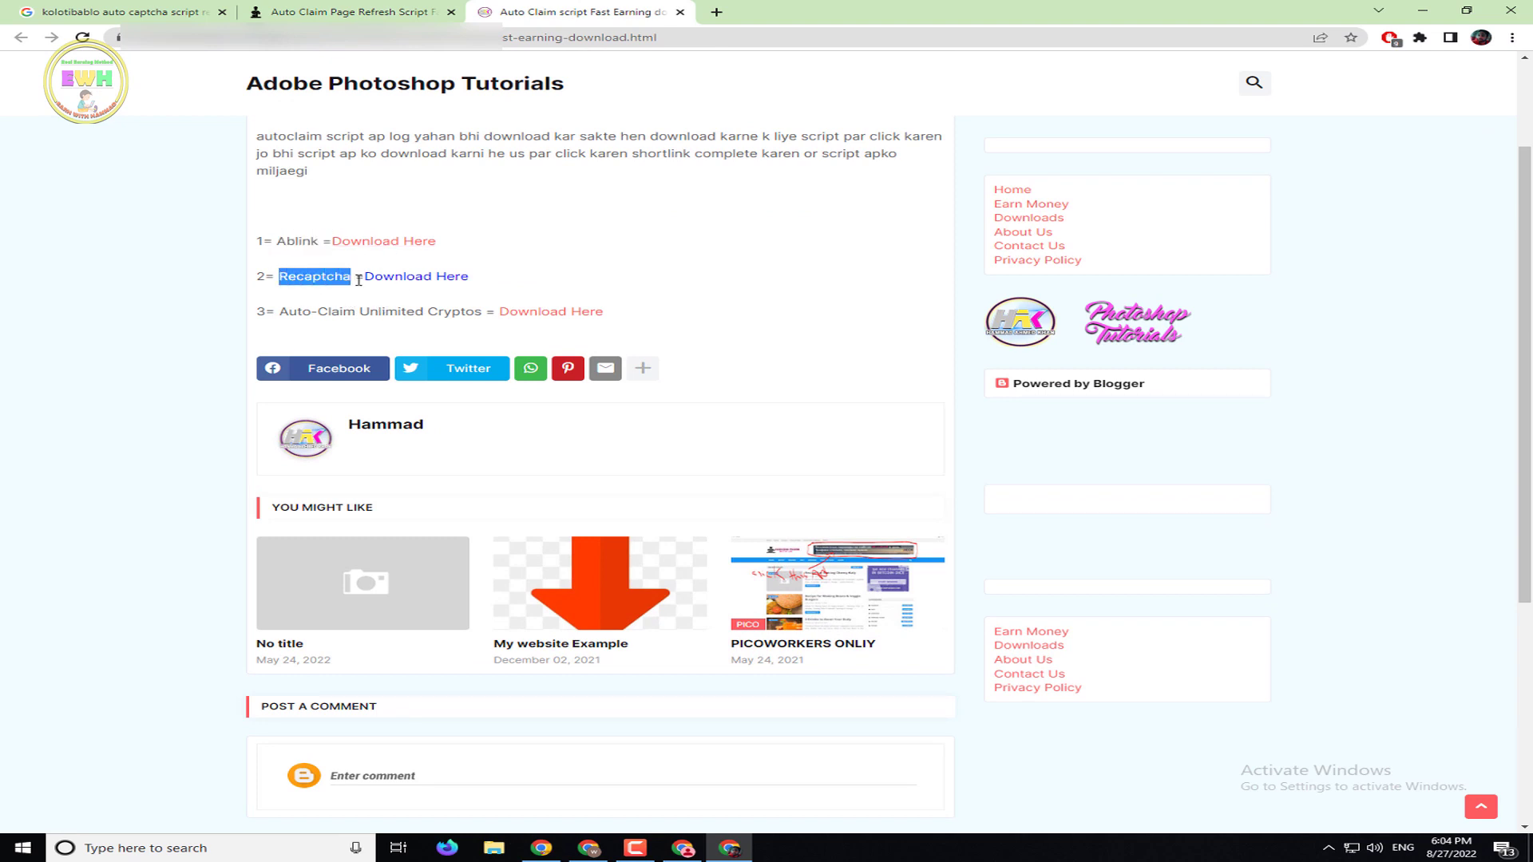
drag(284, 312, 484, 336)
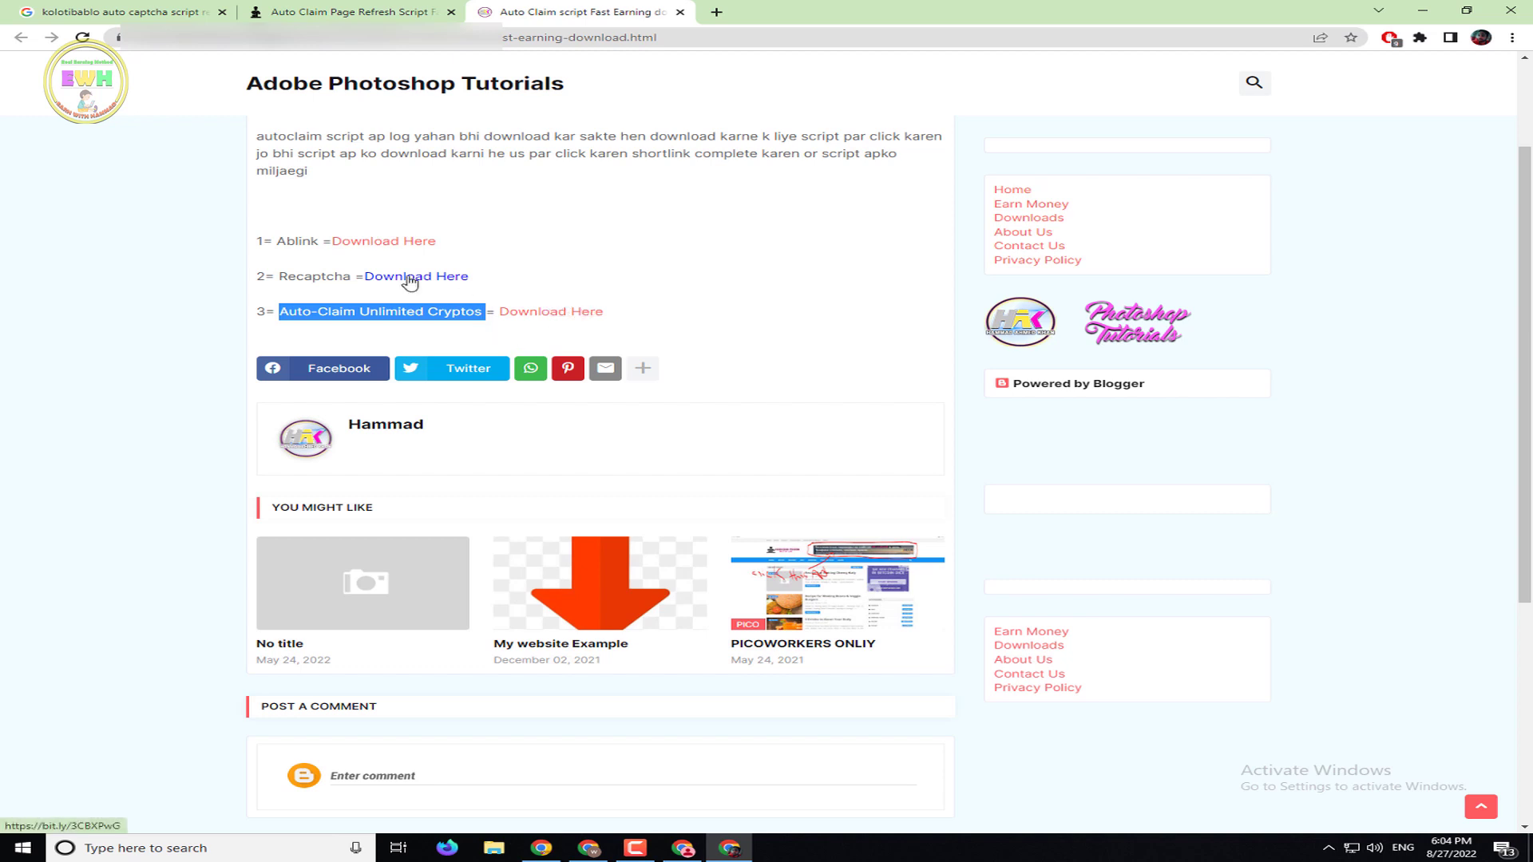
key(ctrl+shift+Tab)
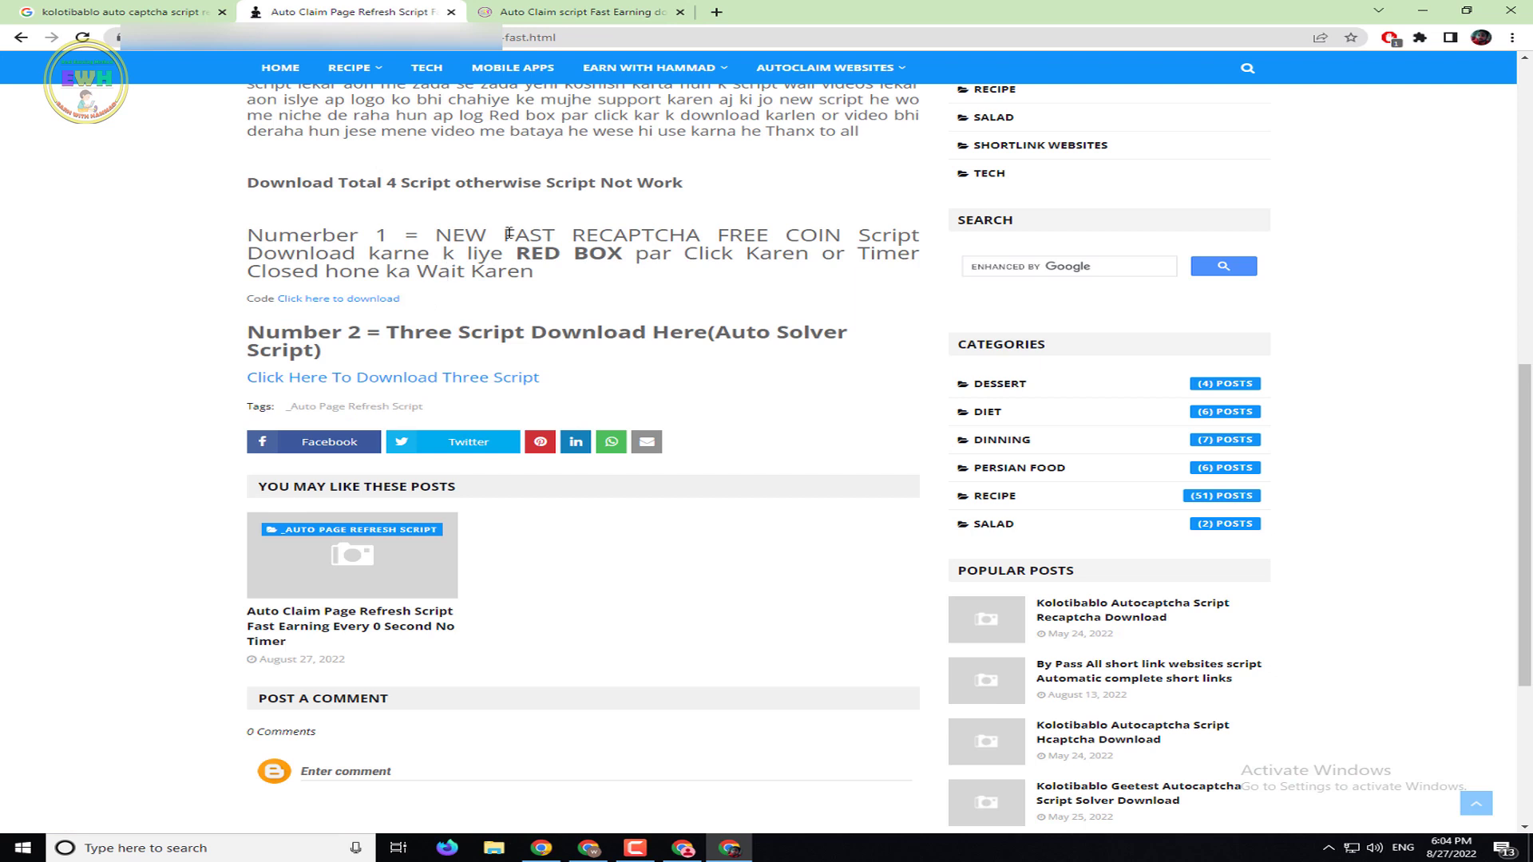
key(ctrl+Tab)
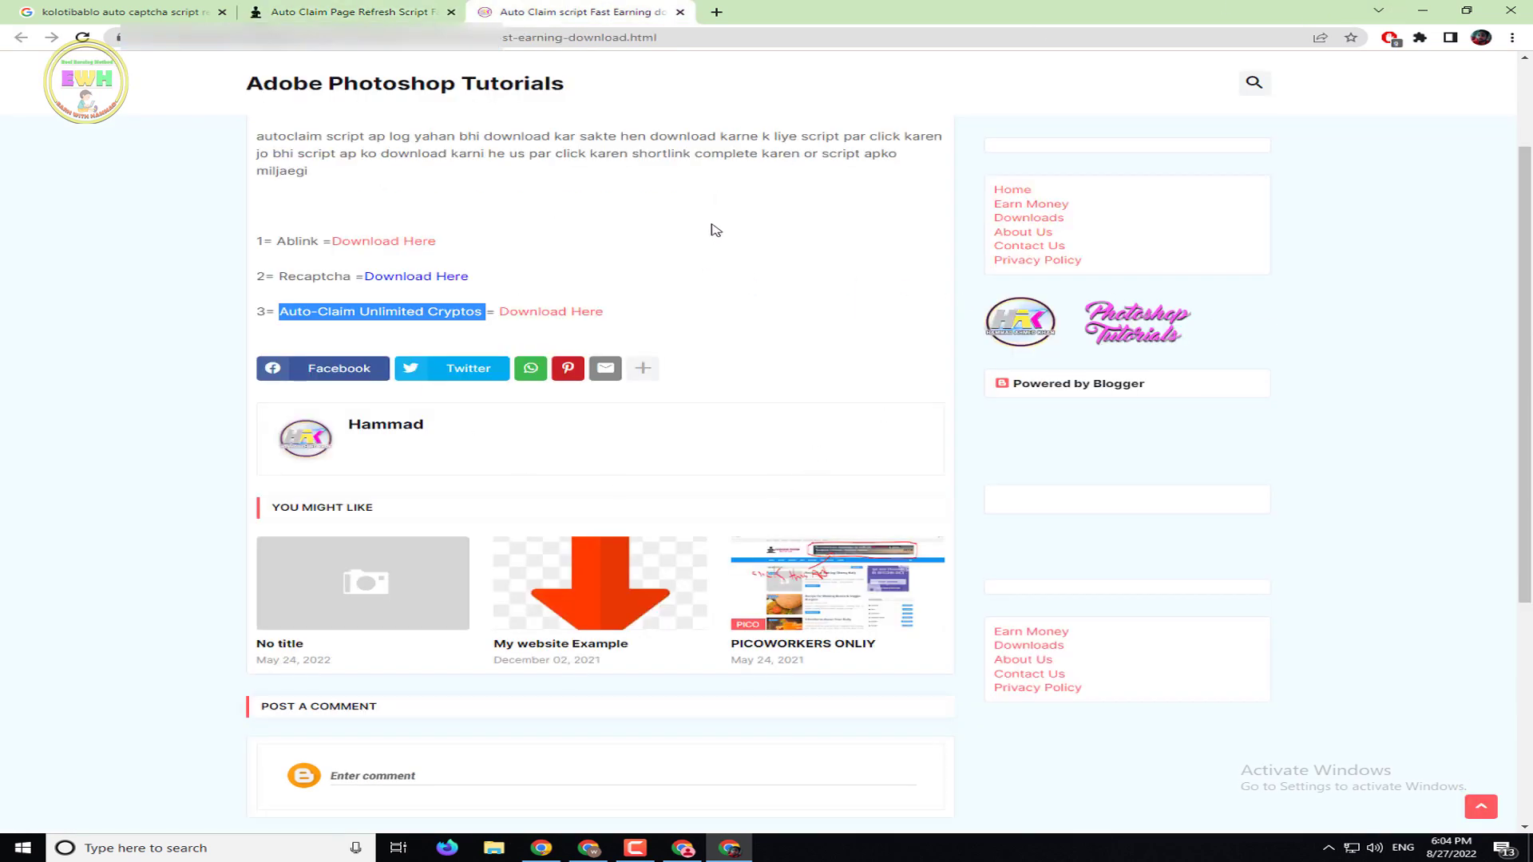
Open the Ablink download link in a new tab, close the exe.io page, and minimize Chrome
right_click(409, 244)
click(436, 257)
click(739, 11)
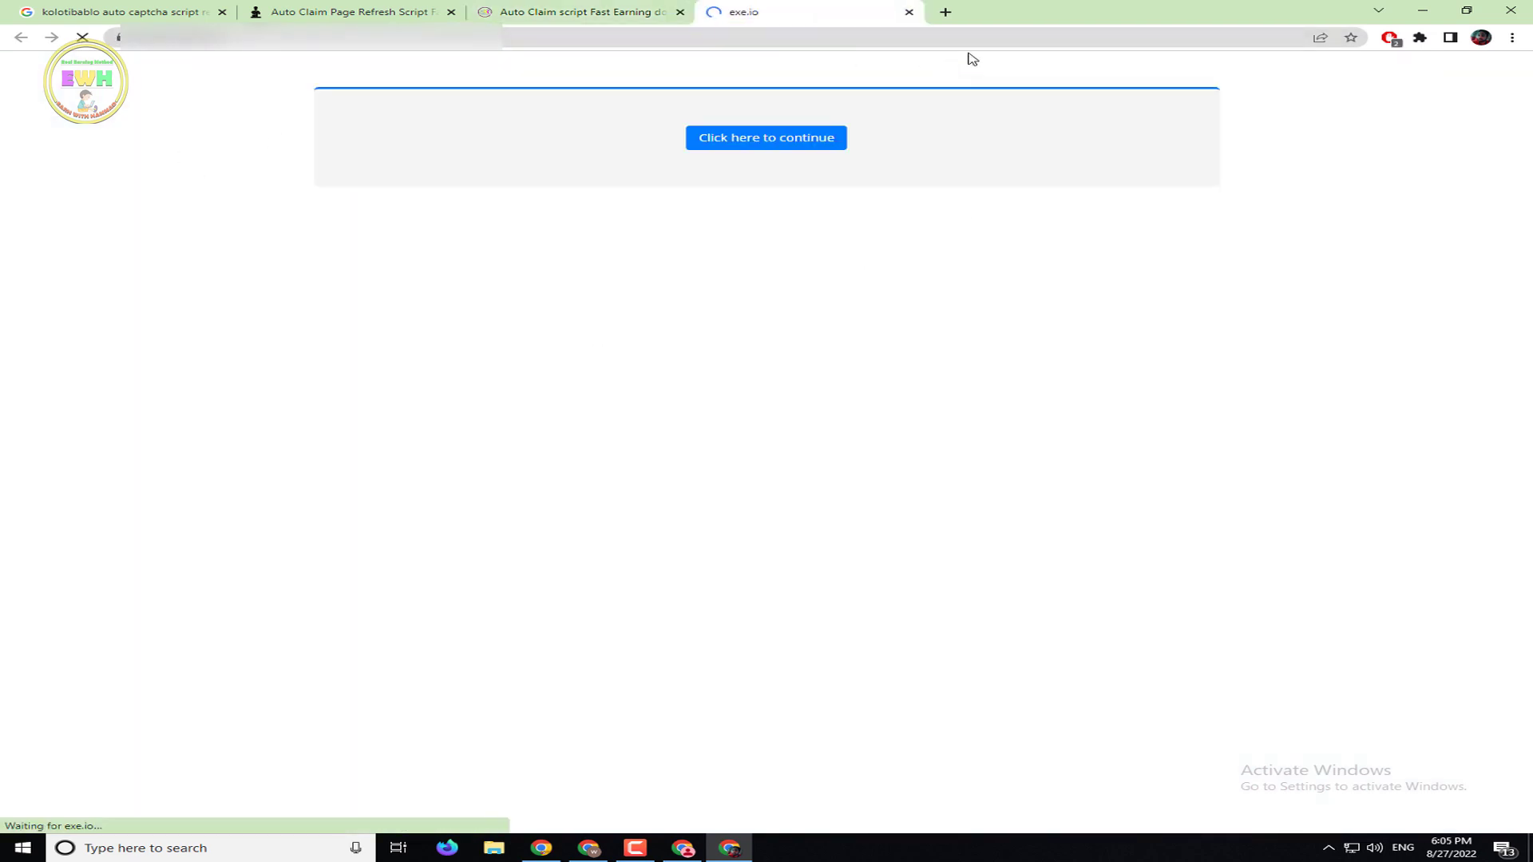
click(908, 12)
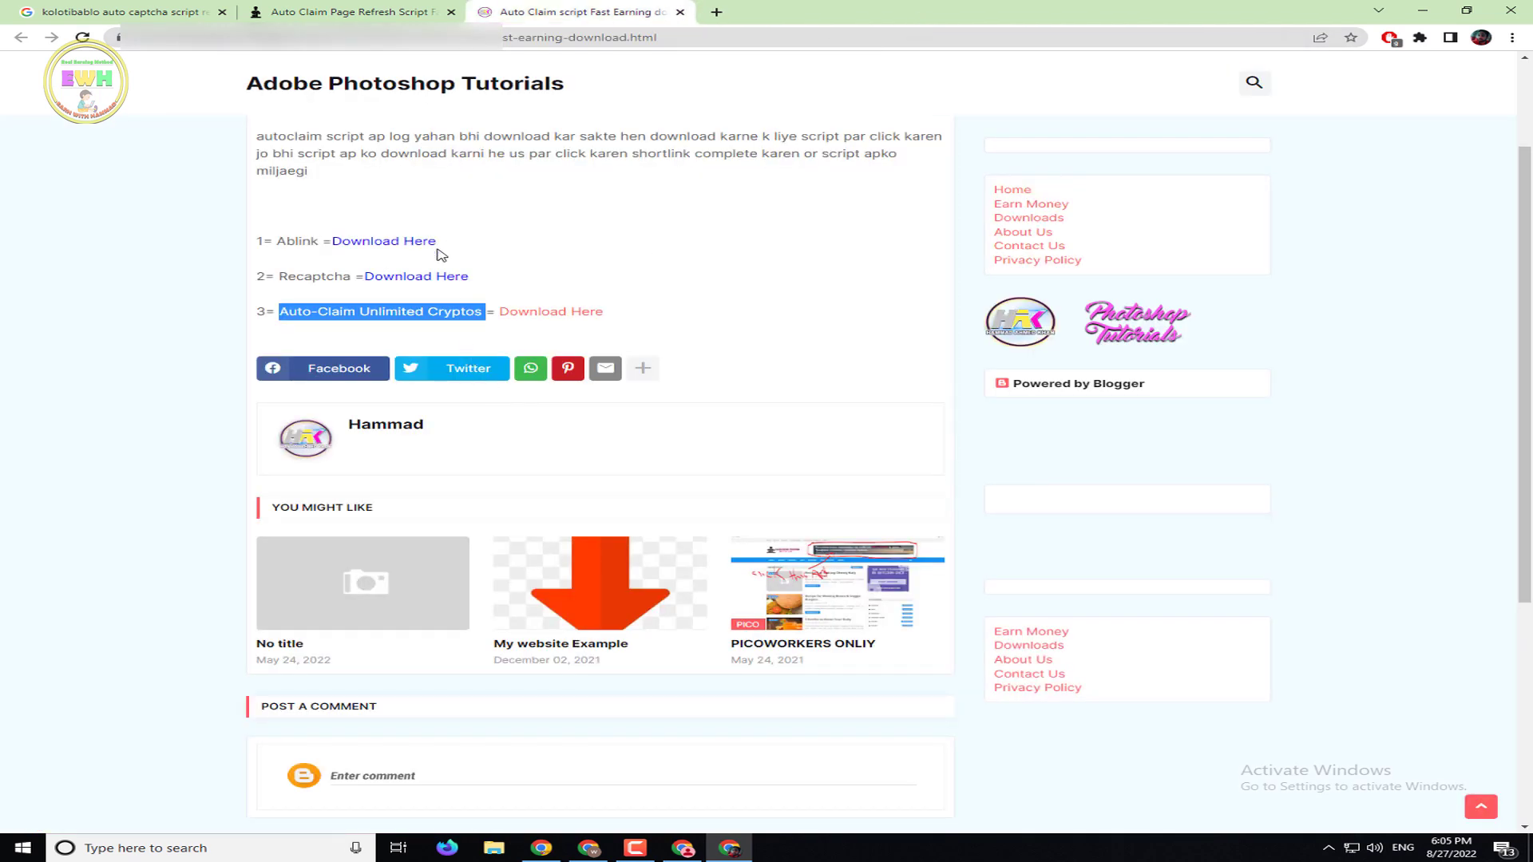
click(403, 4)
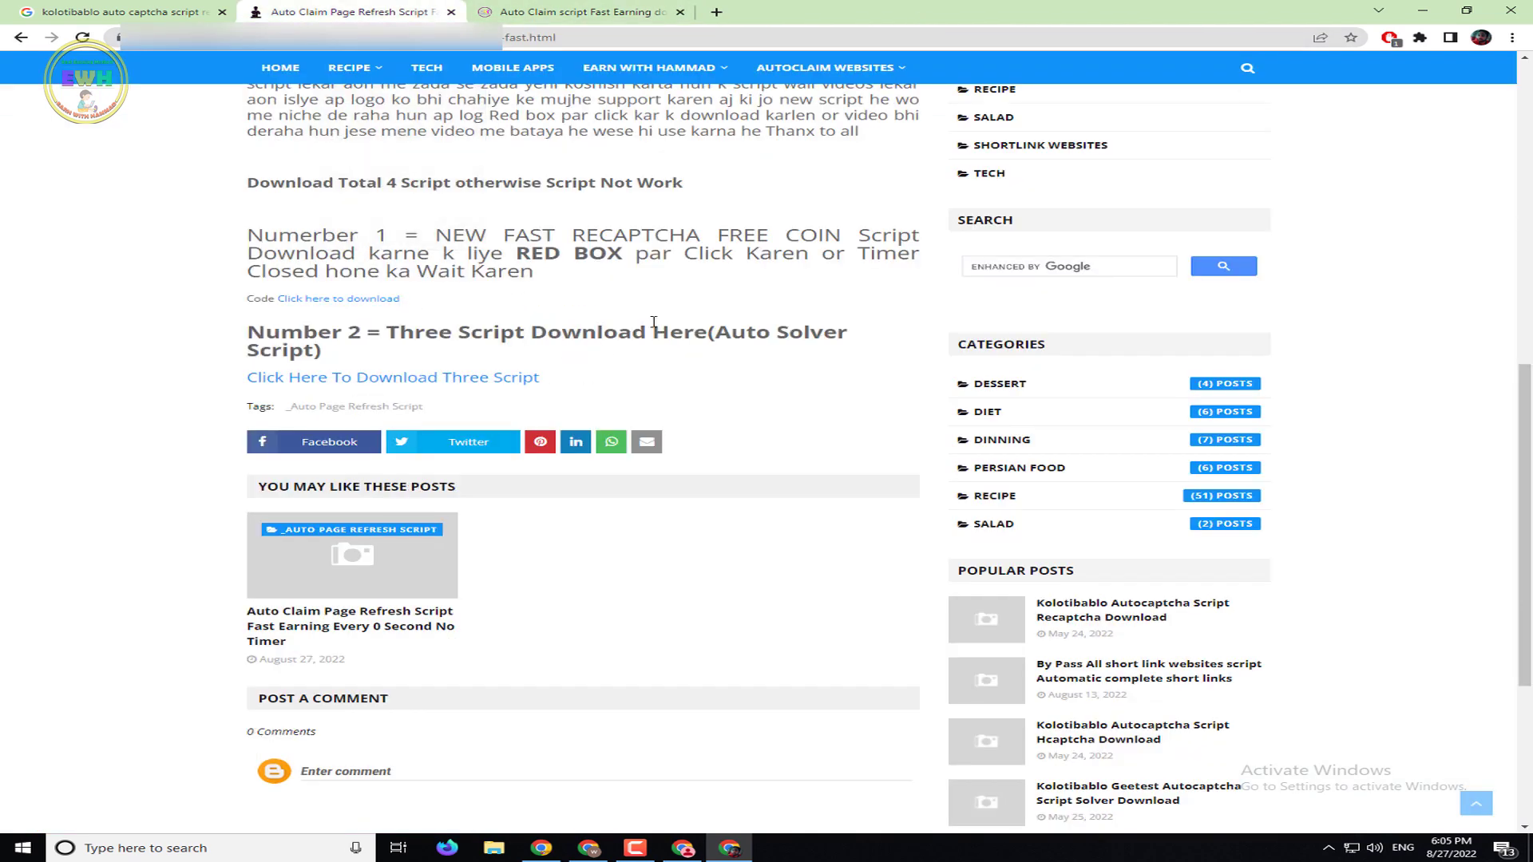
click(1422, 10)
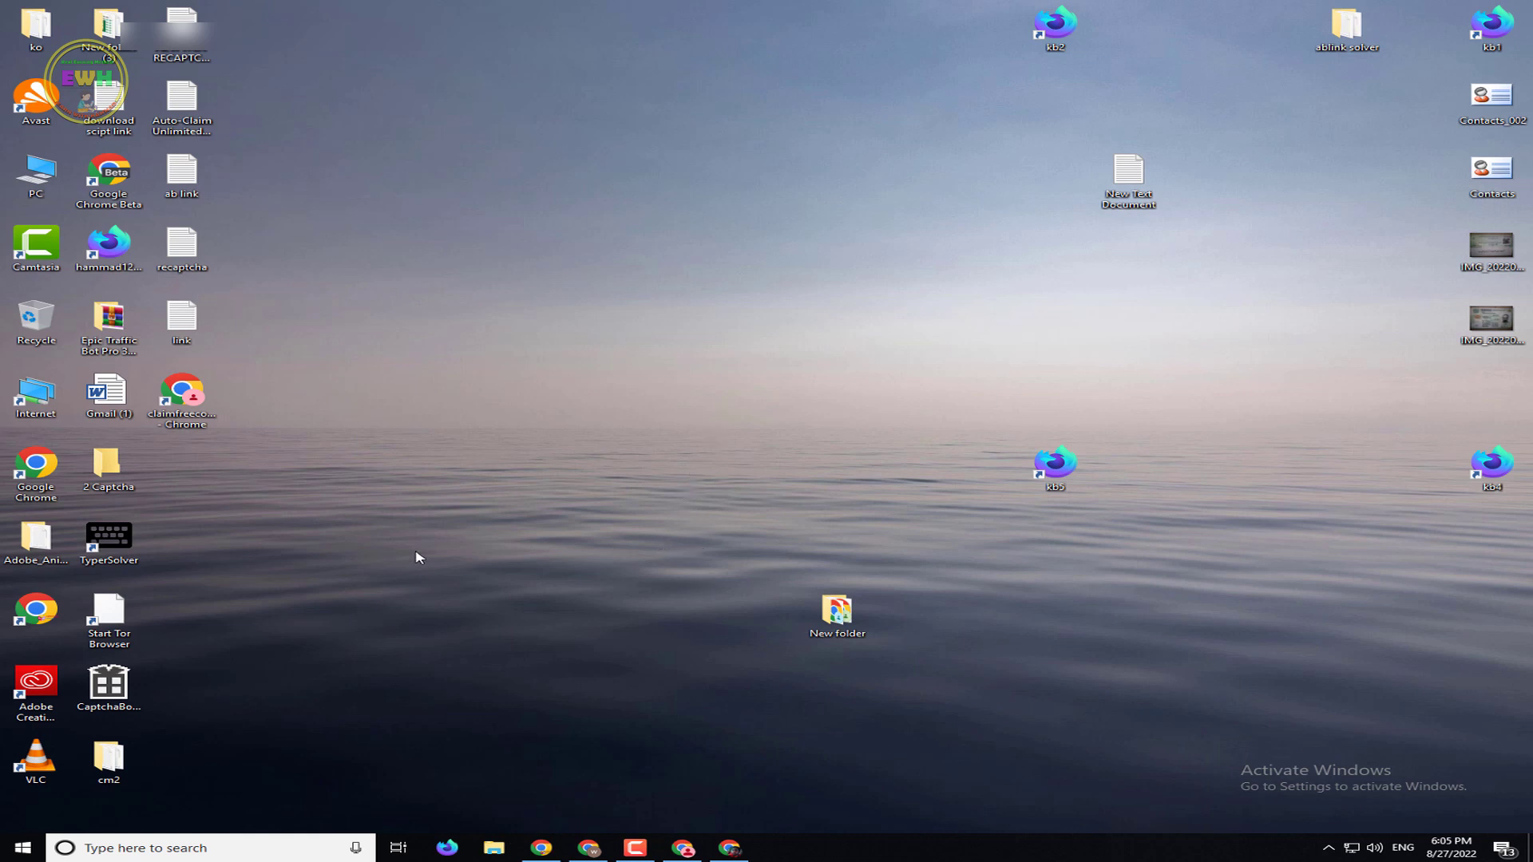
Restore, reposition and maximize the Chrome window, then dismiss the DOGE faucet's subscribe popup
click(682, 848)
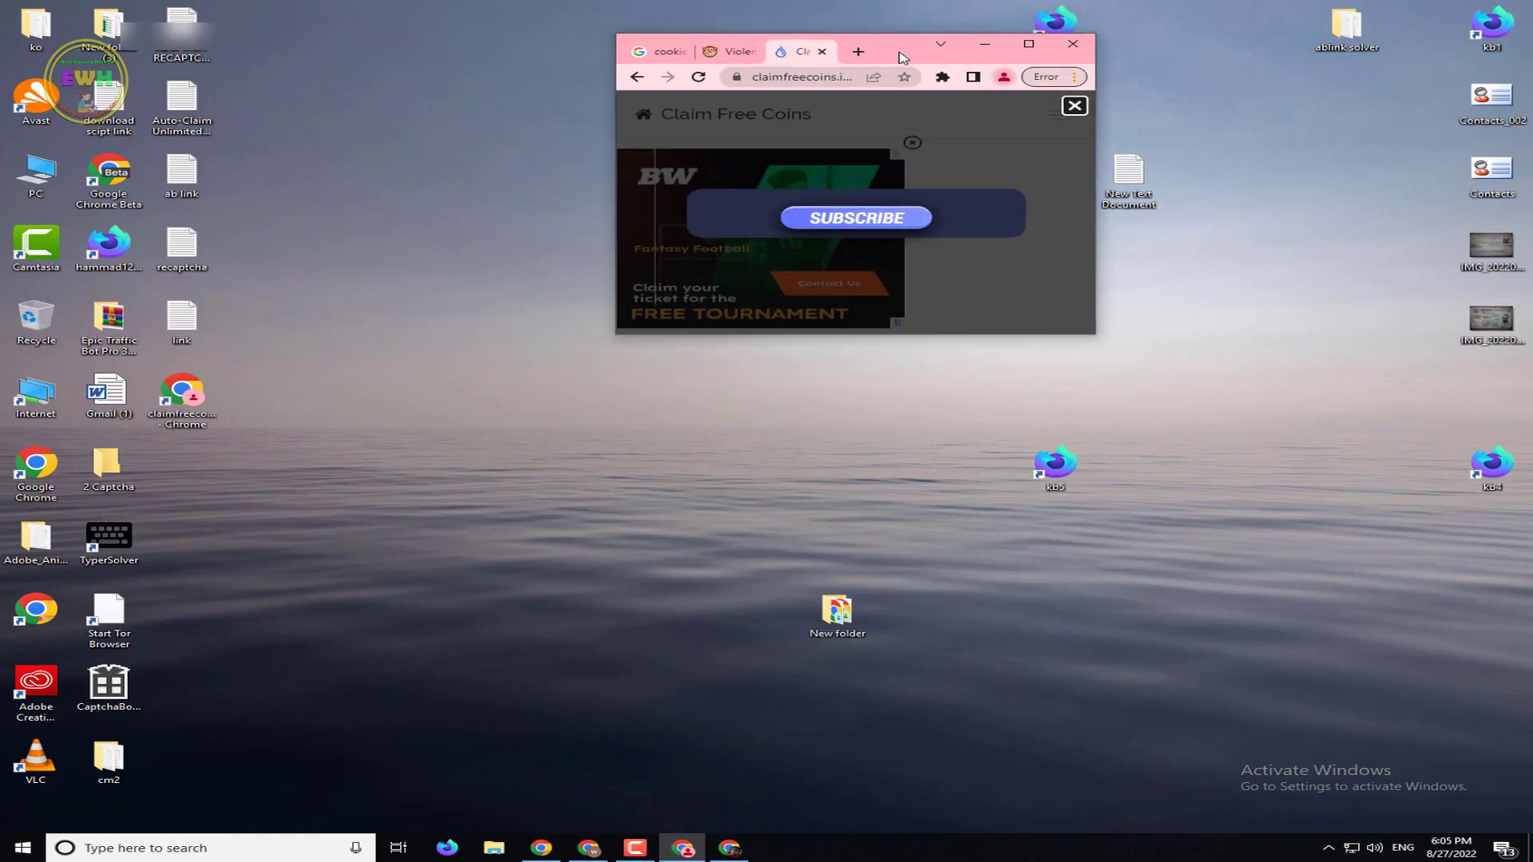
drag(902, 58, 283, 25)
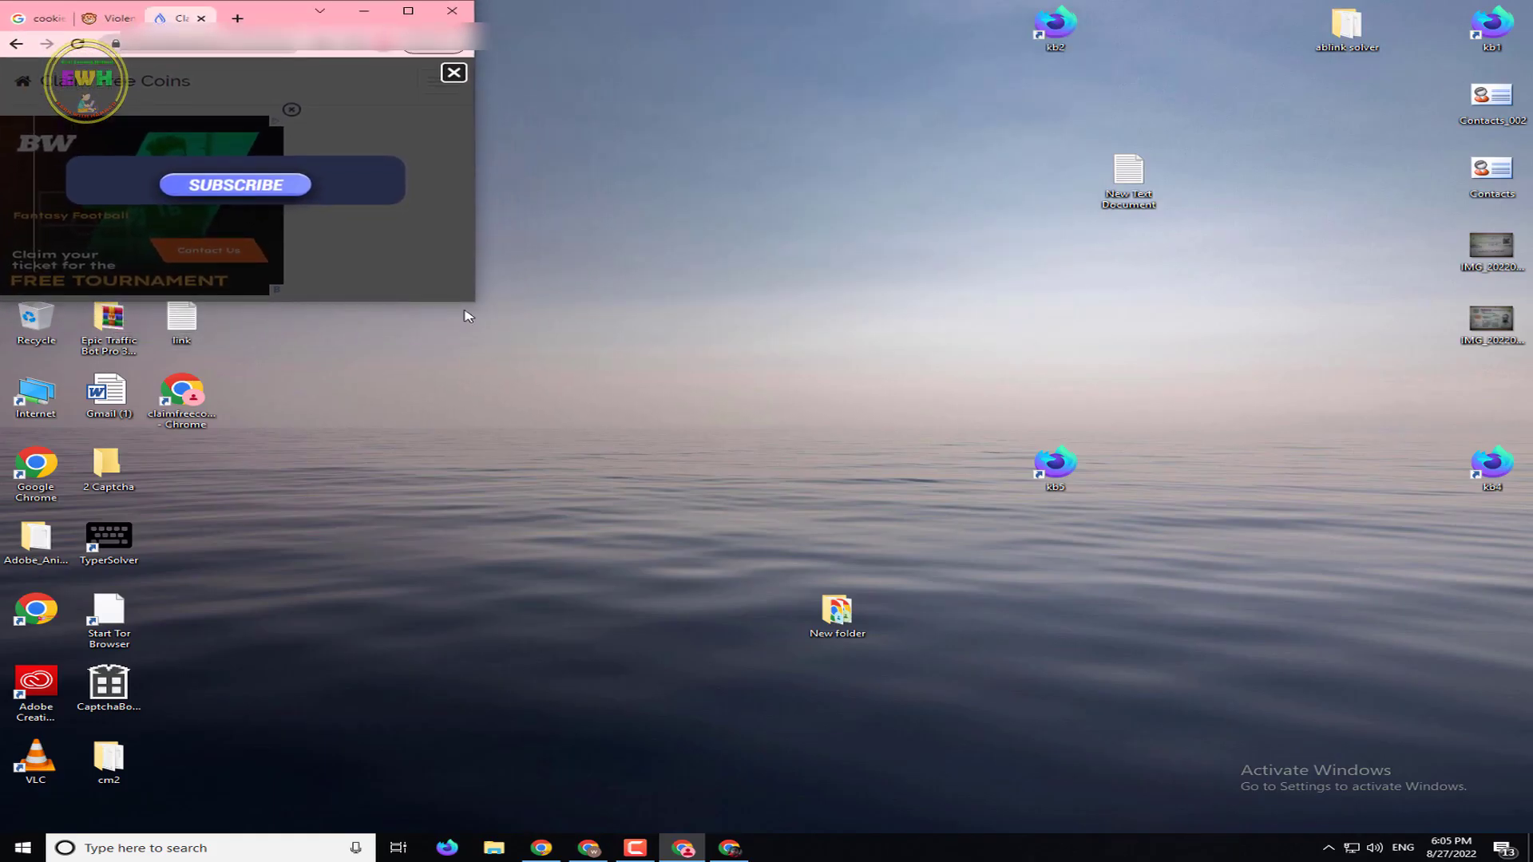
drag(468, 302, 468, 229)
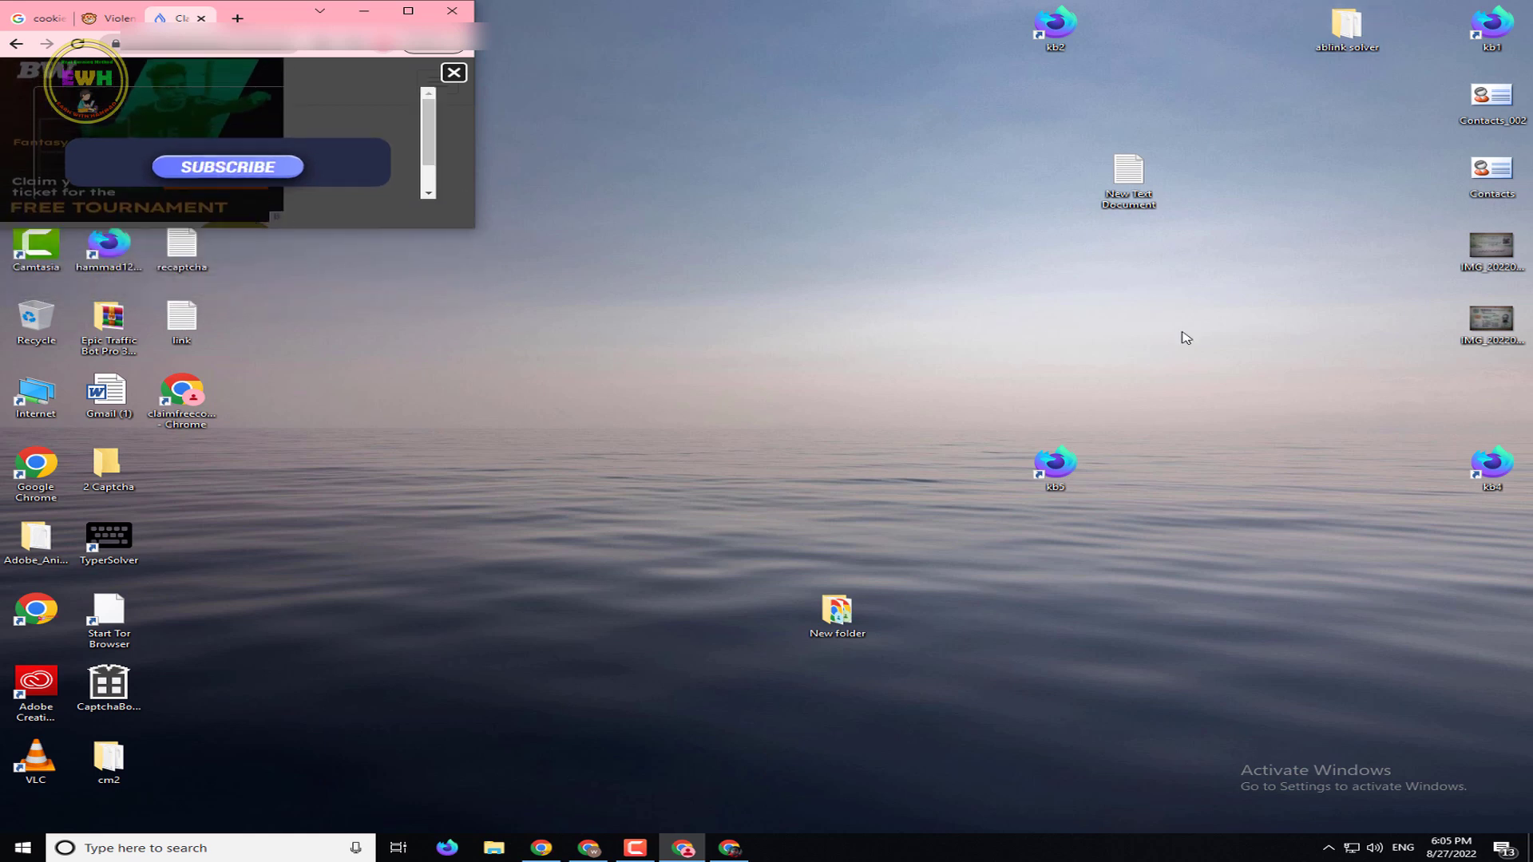
click(406, 9)
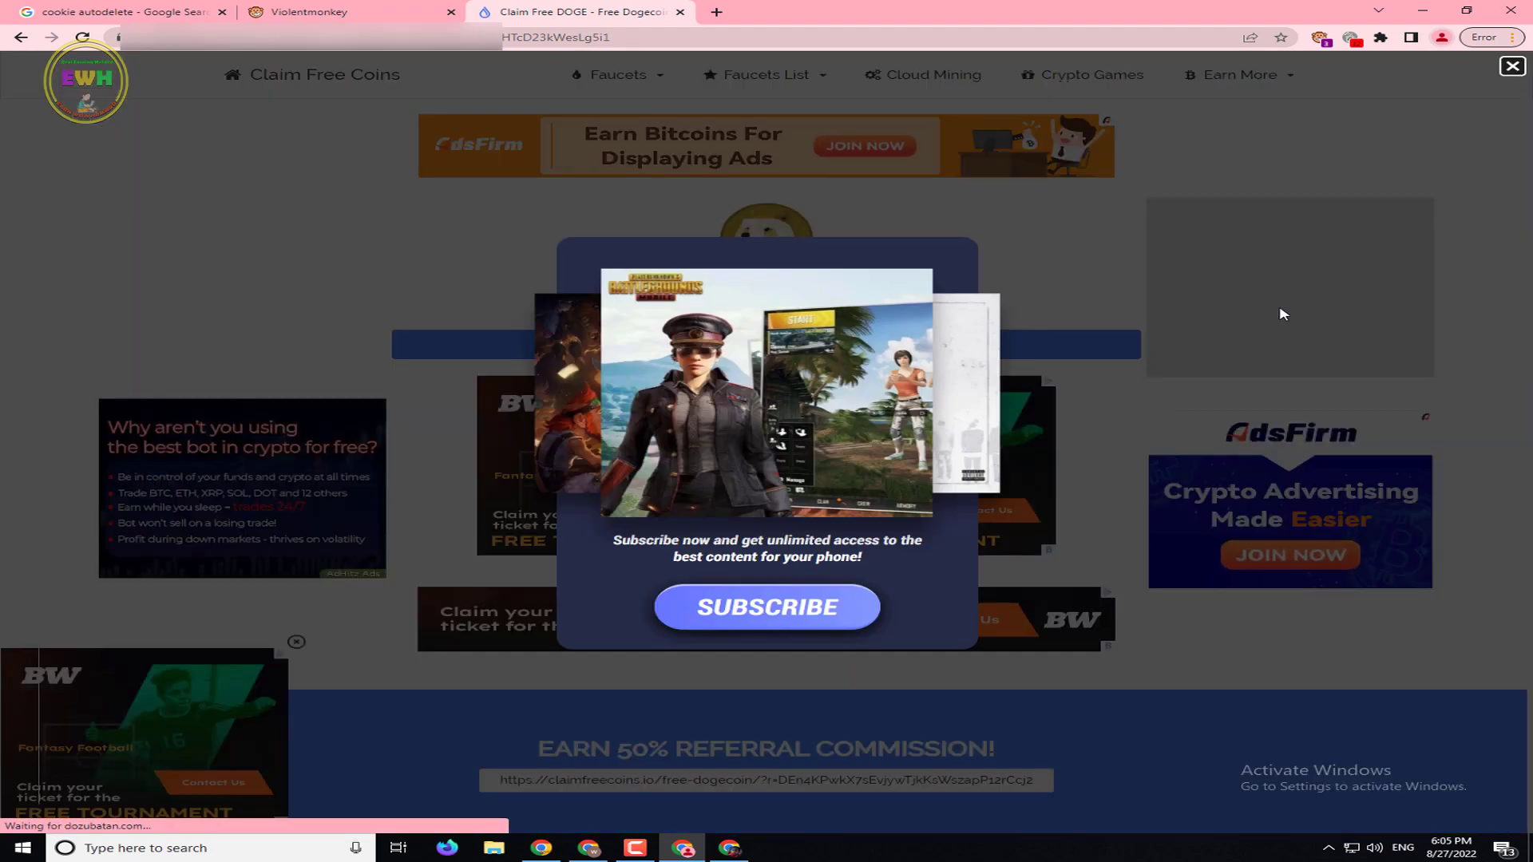
click(1133, 308)
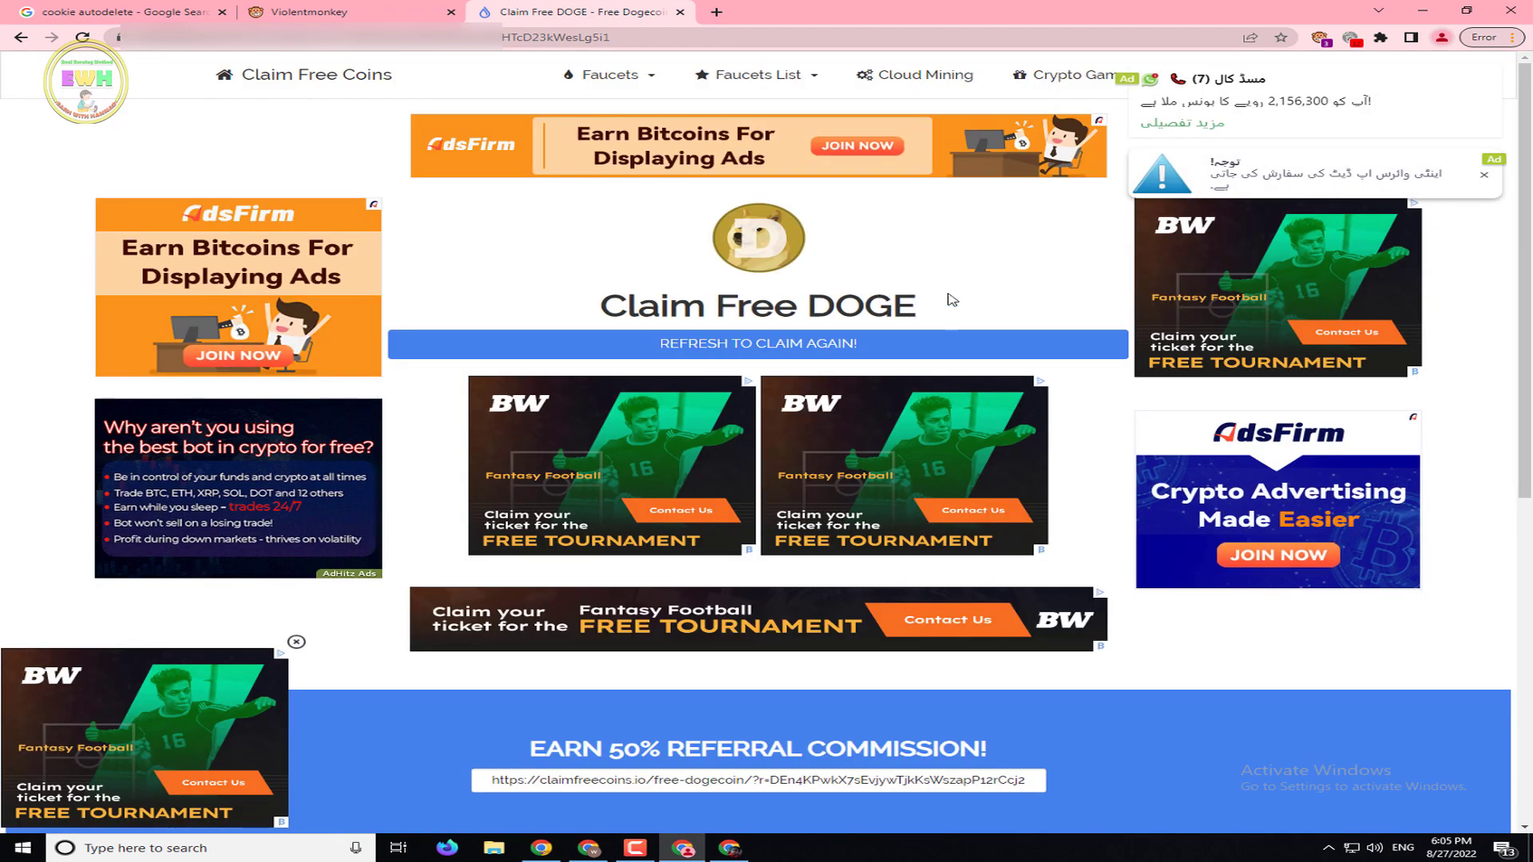
mouse_move(1413, 71)
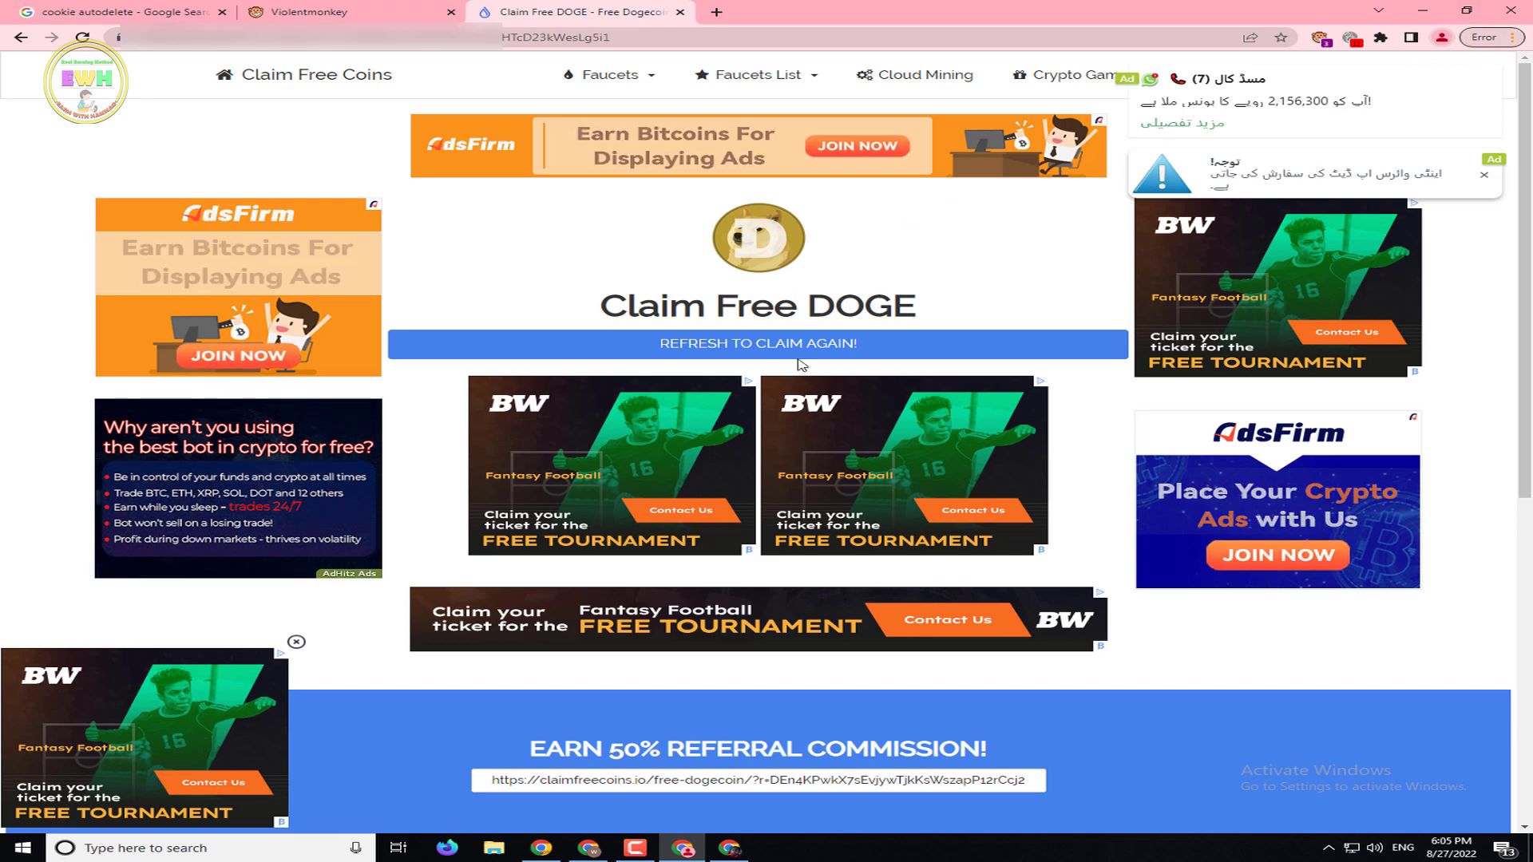
Clear Chrome's basic browsing data for the All time range
mouse_move(1457, 77)
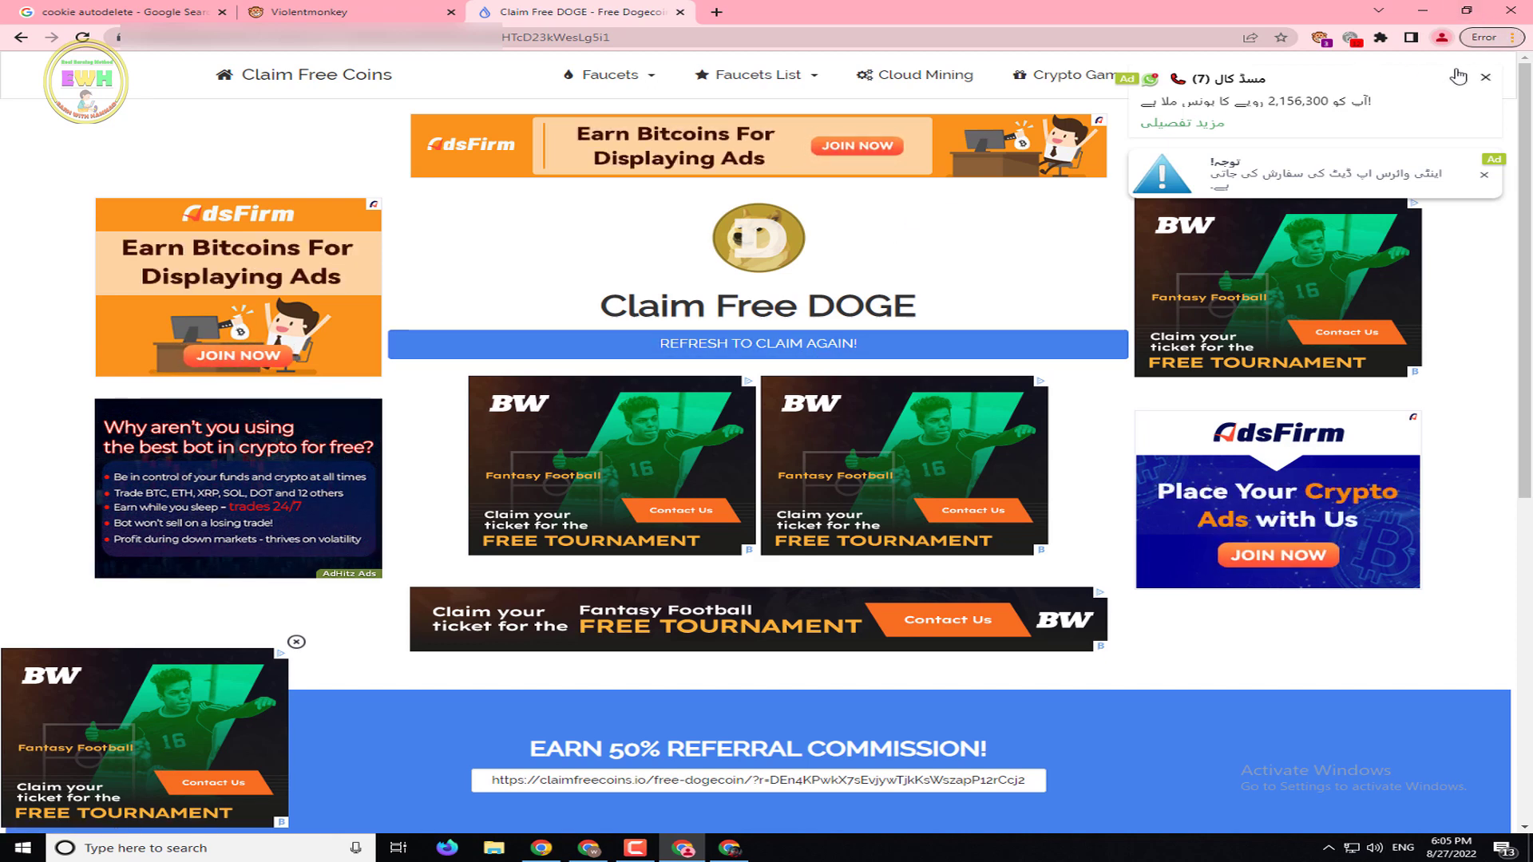
click(1510, 37)
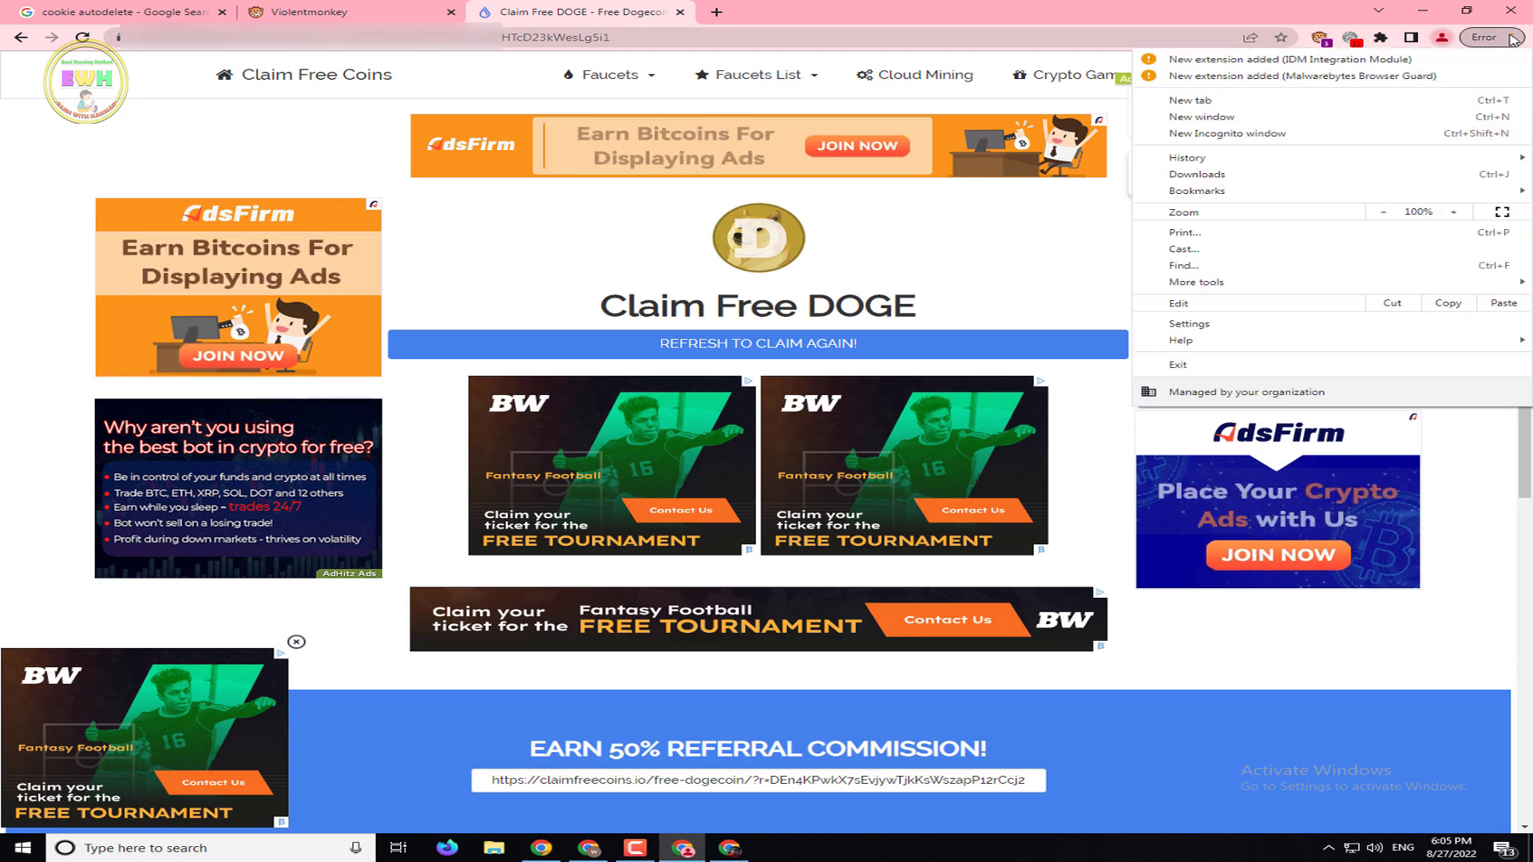
mouse_move(1192, 162)
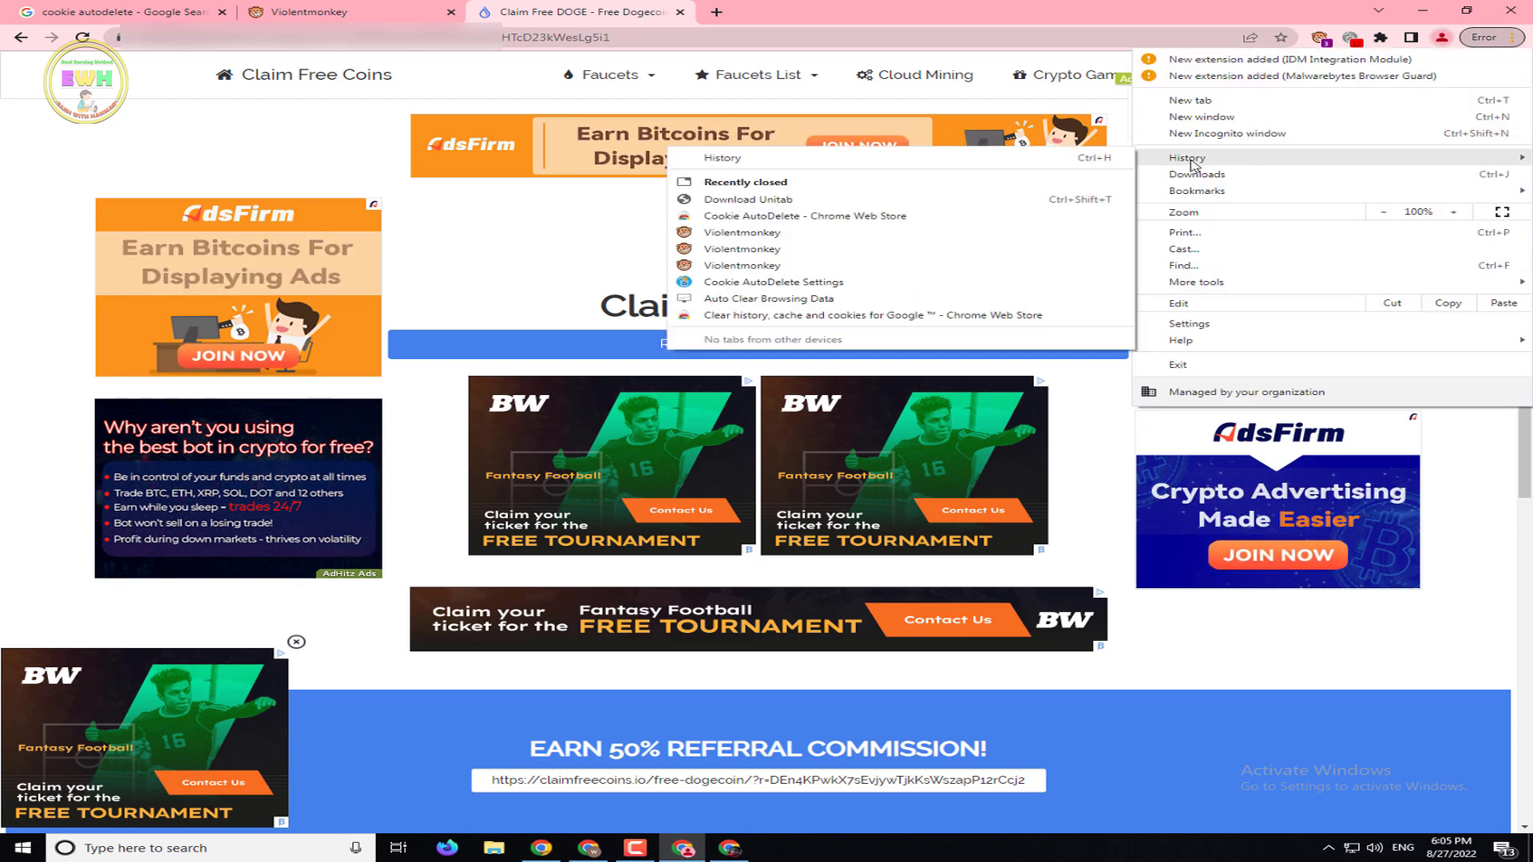
click(844, 159)
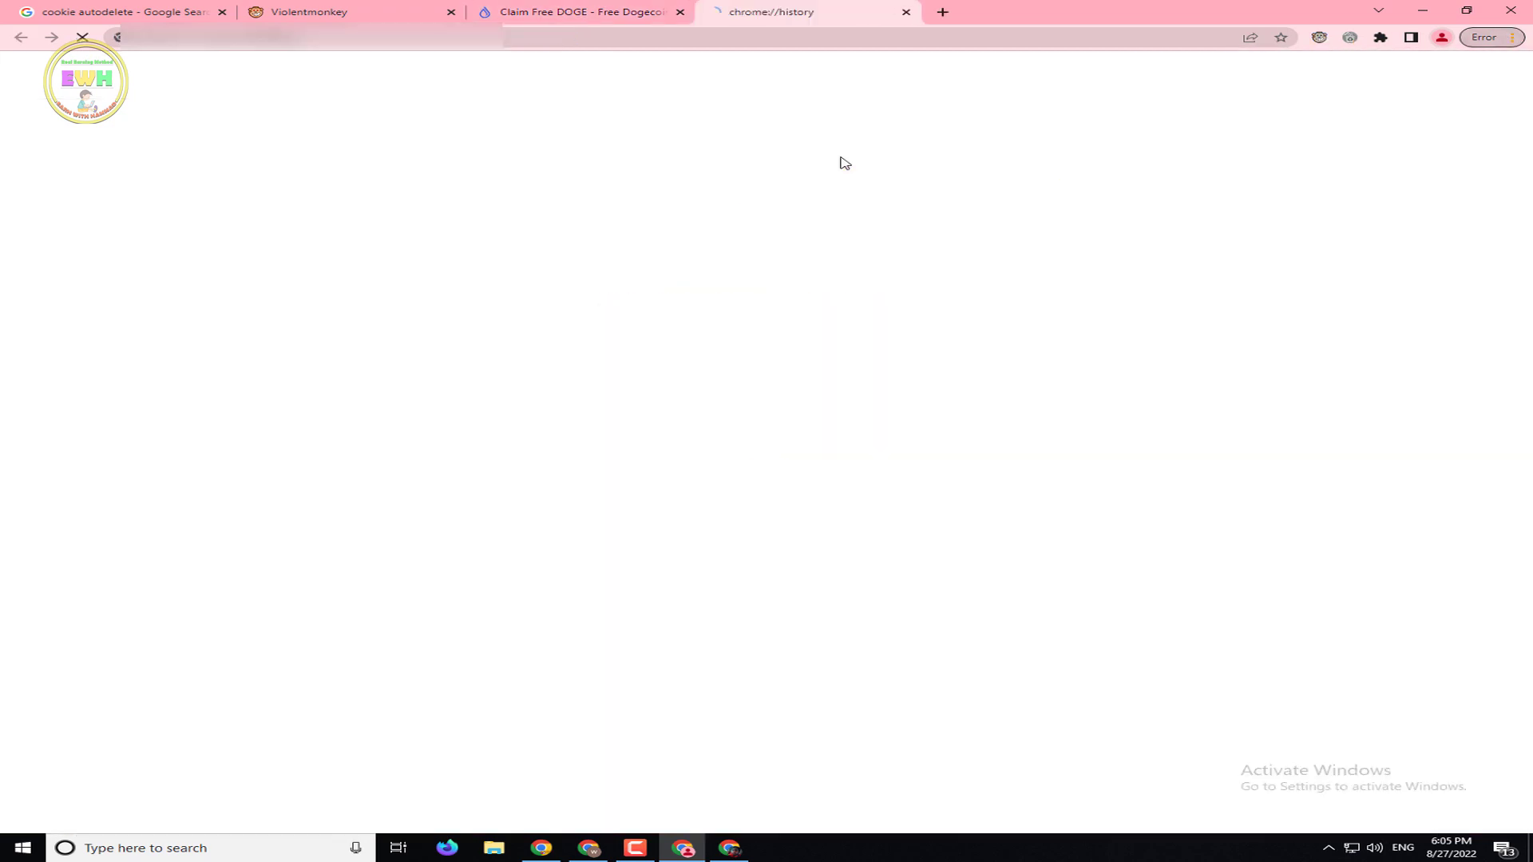
click(119, 217)
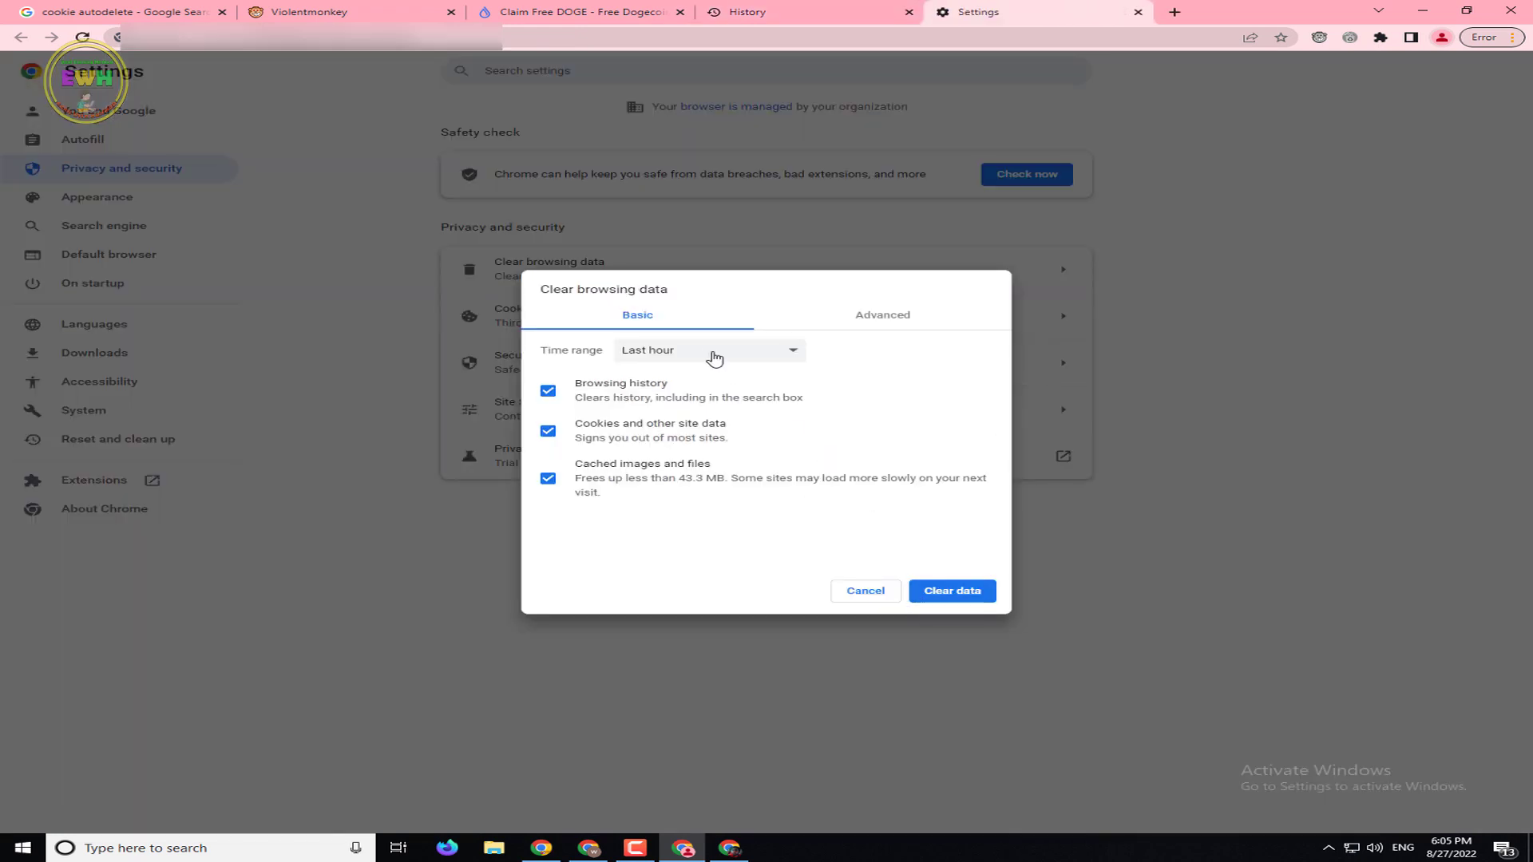
click(715, 355)
click(680, 416)
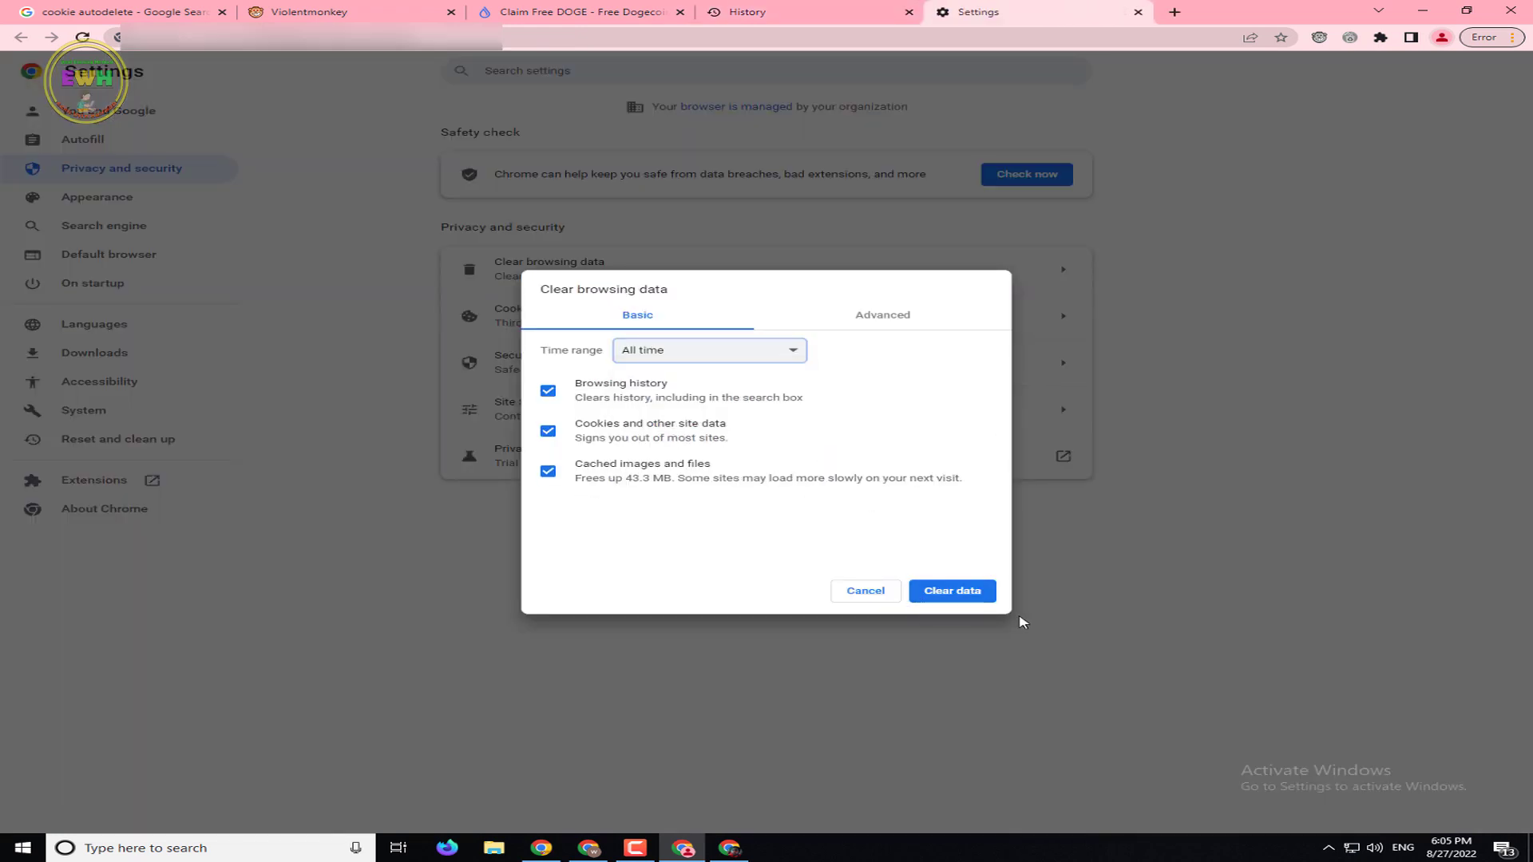
click(954, 593)
Clear advanced data for All time, adding autofill form data and hosted app data
click(654, 293)
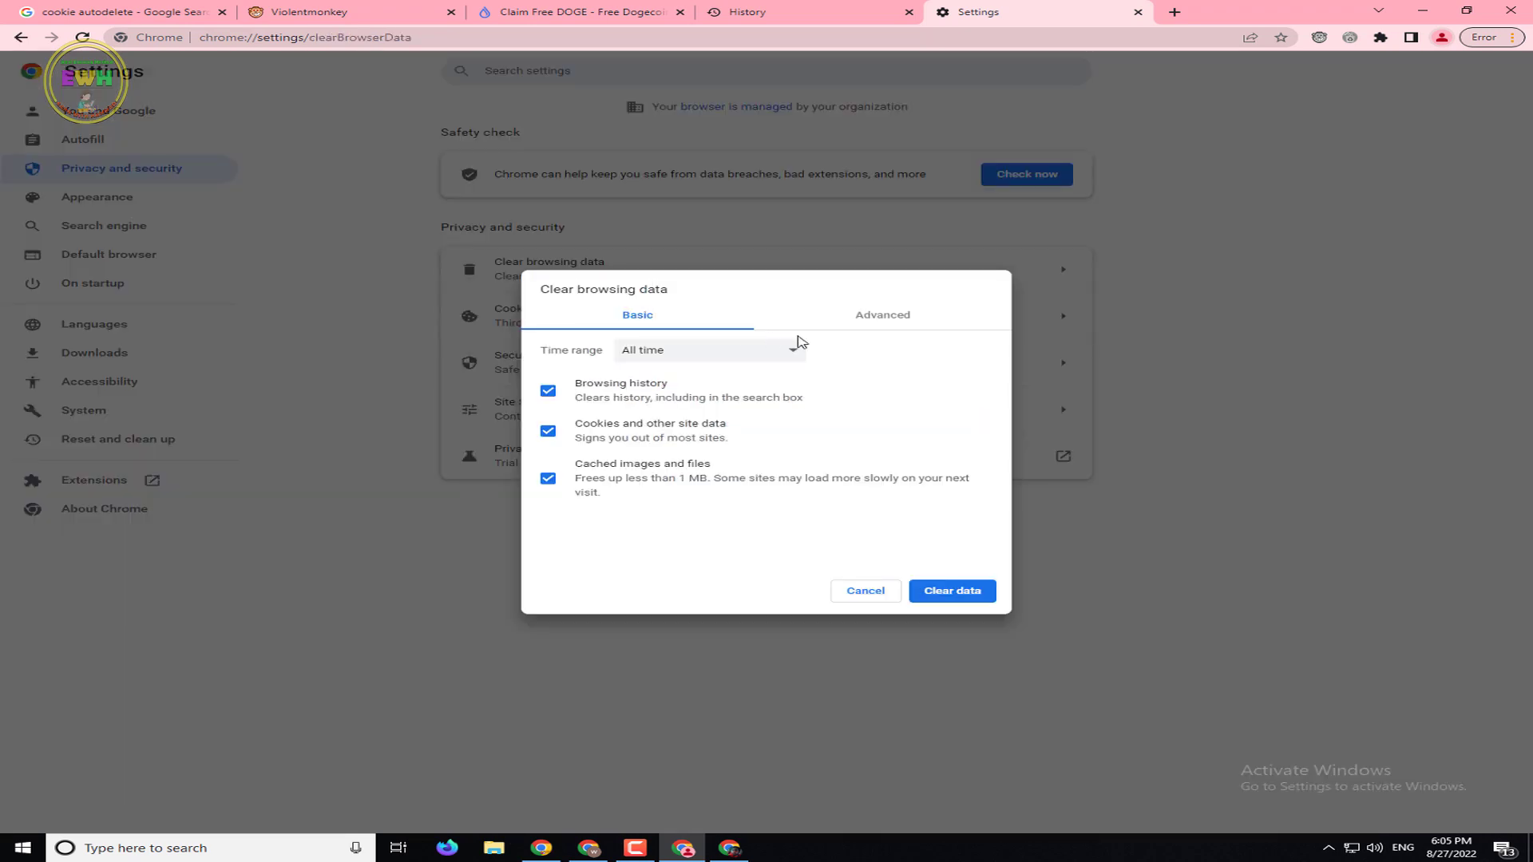
click(878, 319)
drag(1002, 471, 1003, 529)
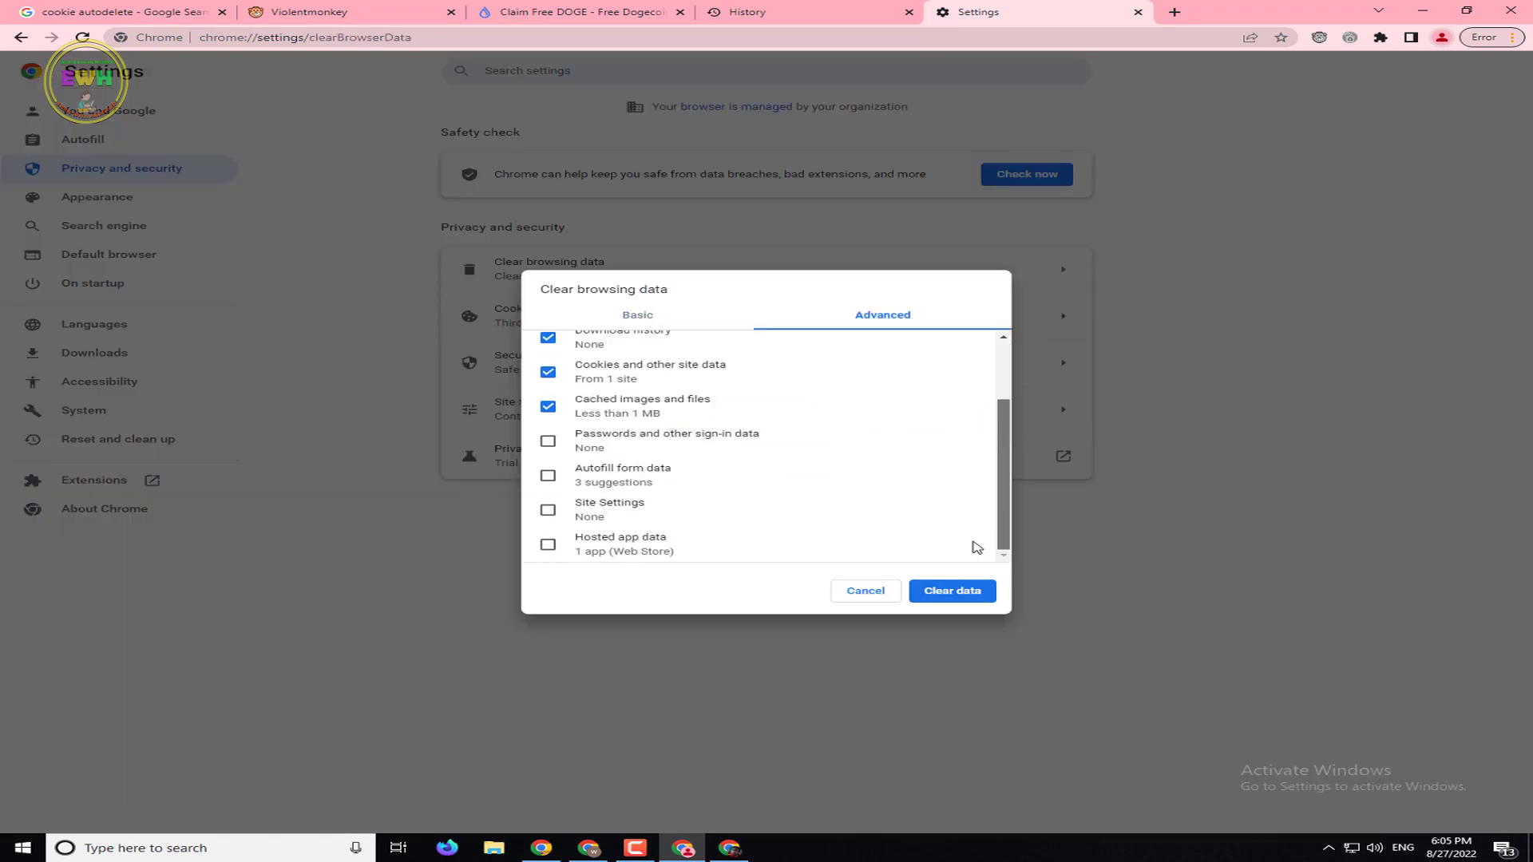
click(619, 473)
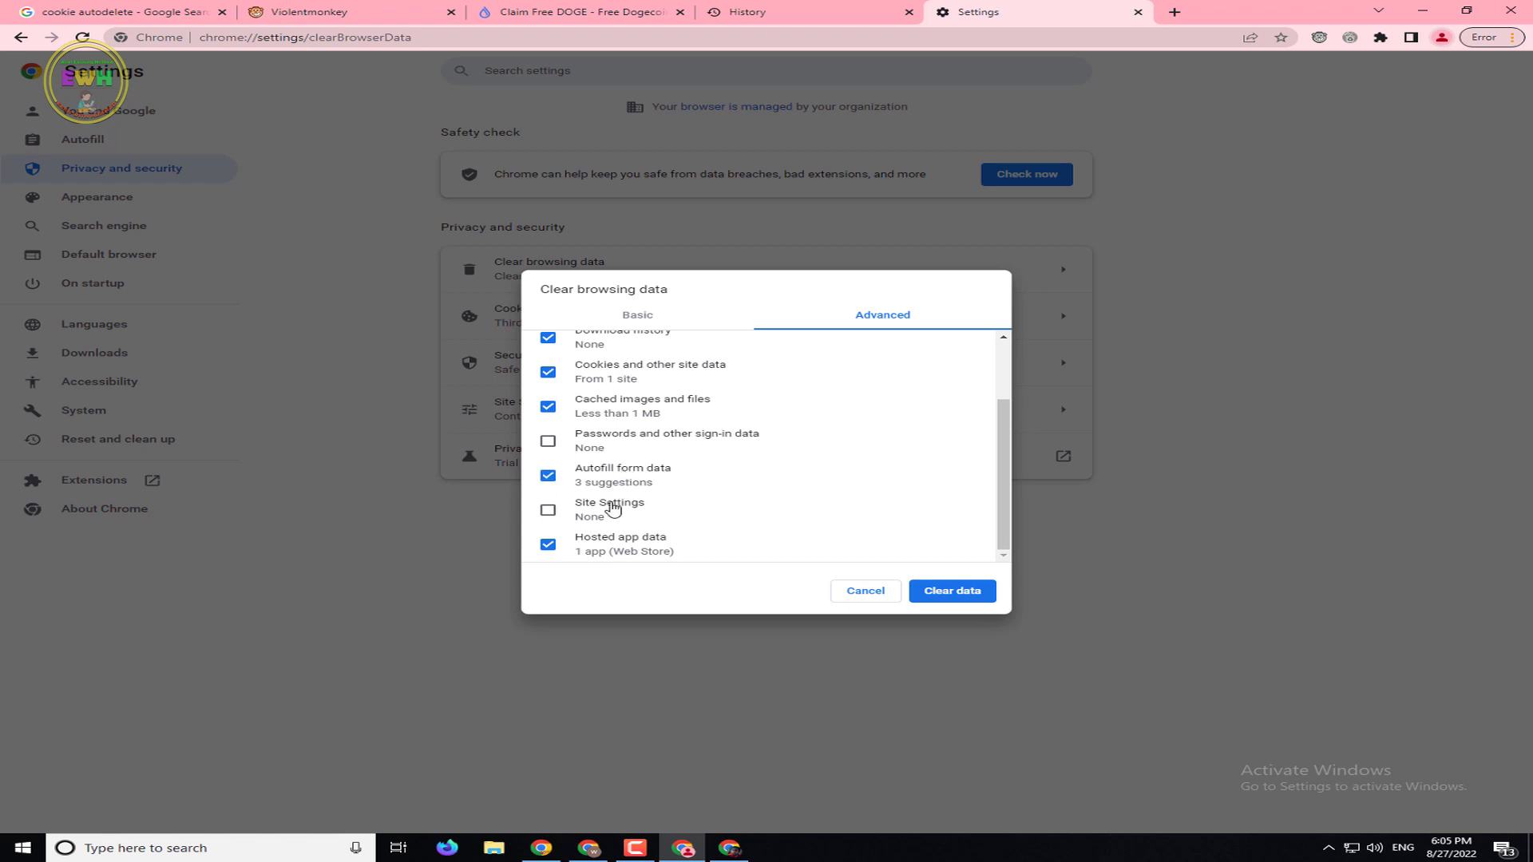
click(608, 506)
scroll(895, 447, up, 5)
click(704, 360)
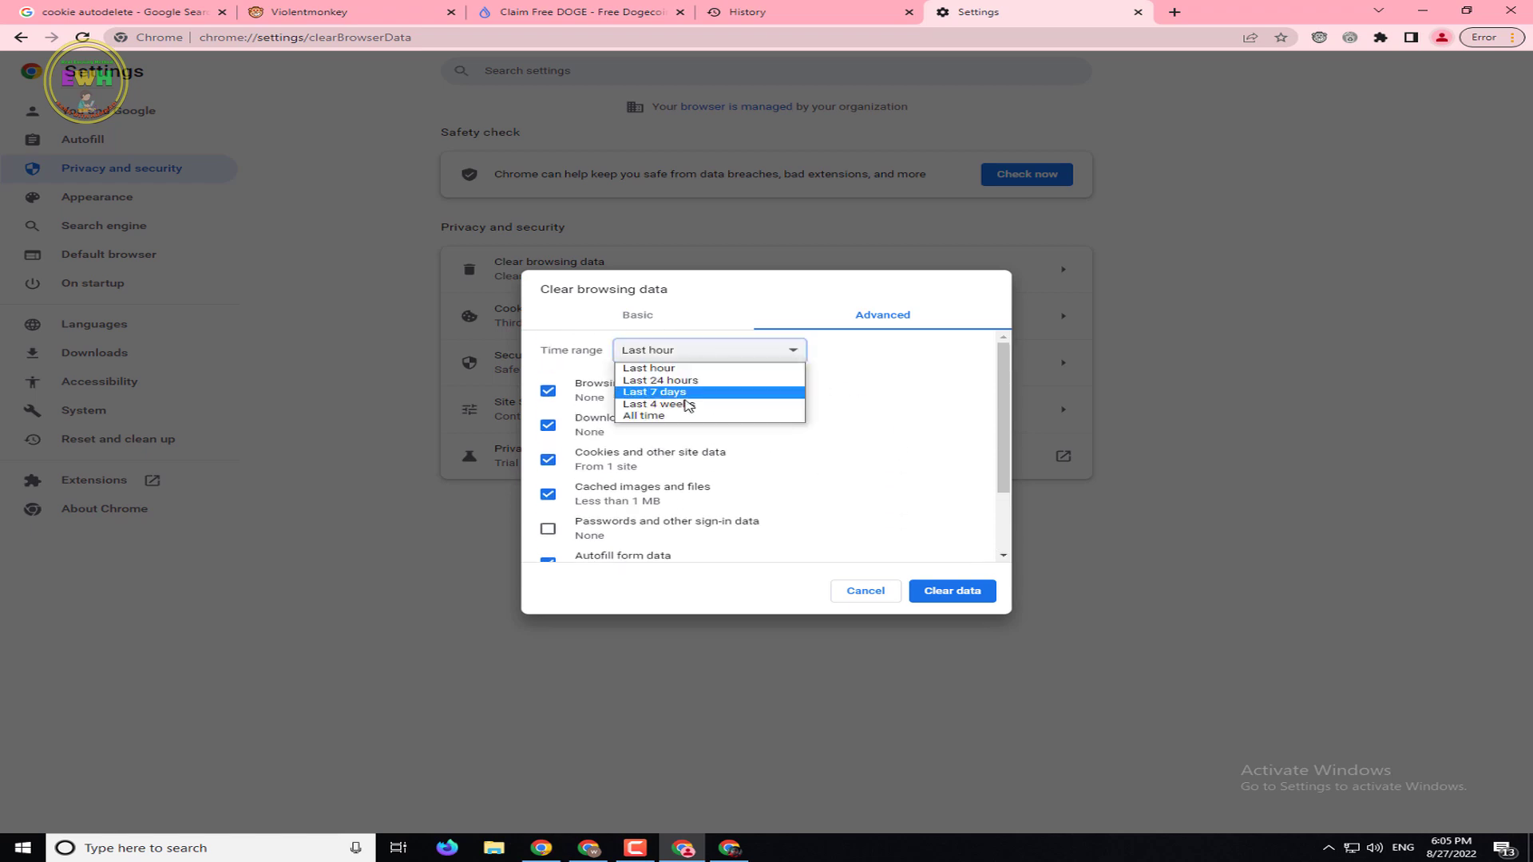
click(642, 417)
click(968, 591)
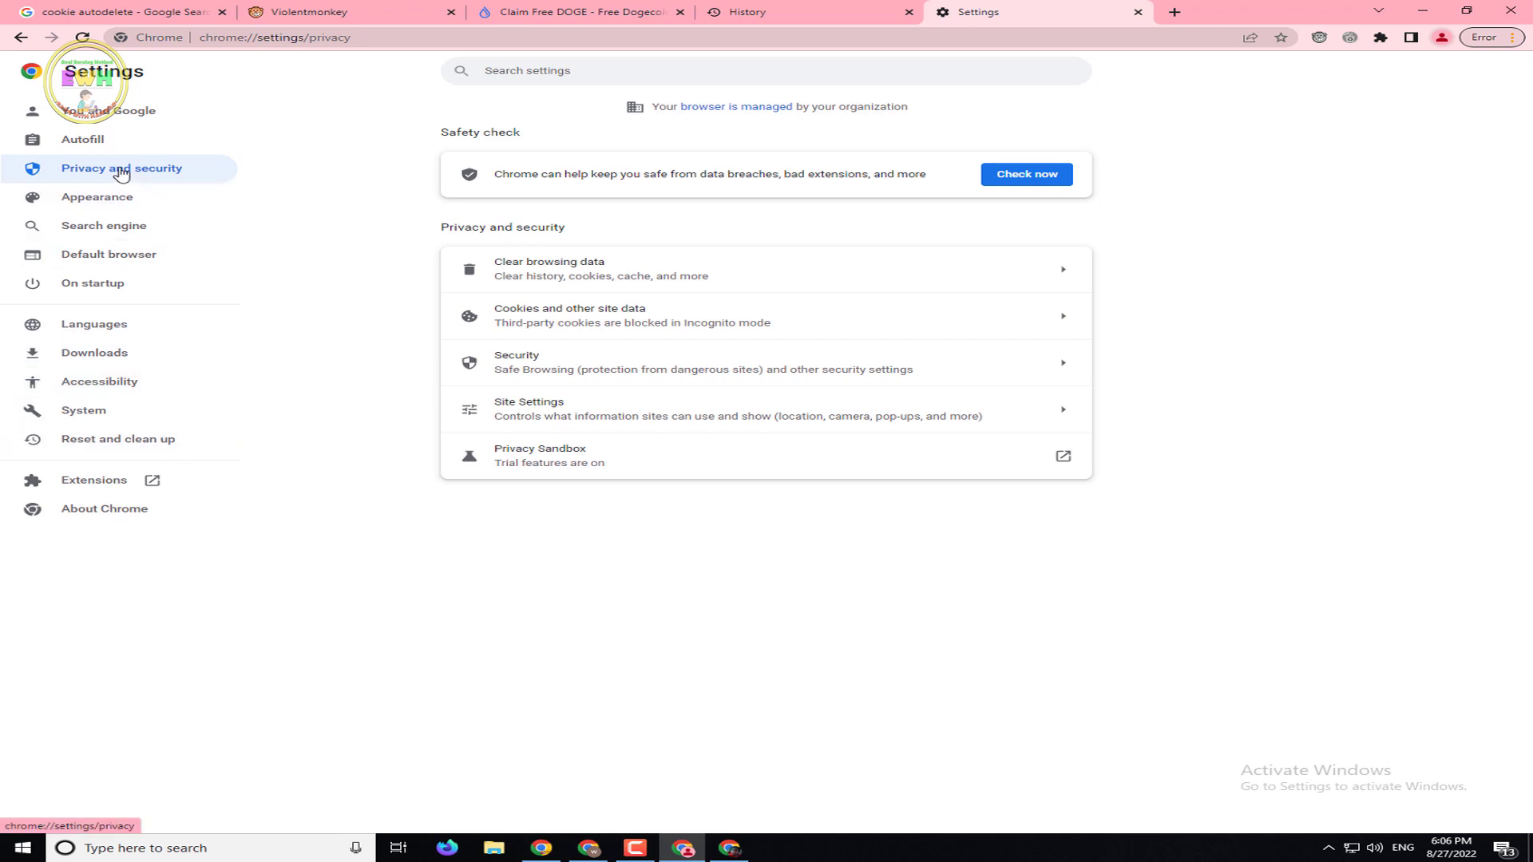
Set Location site permission to 'Don't allow sites to see your location'
click(1512, 37)
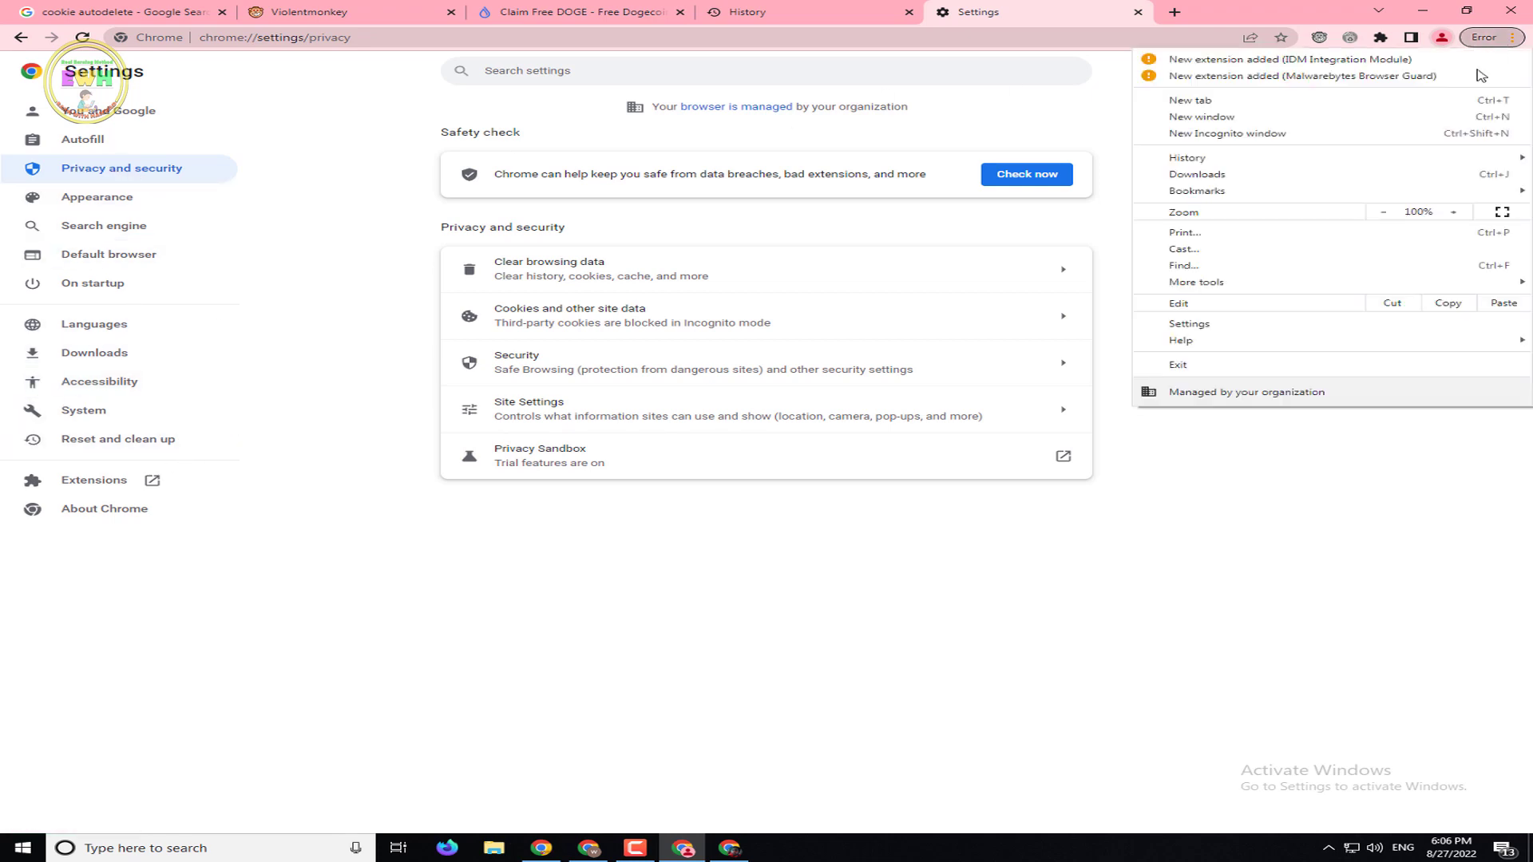
click(1240, 324)
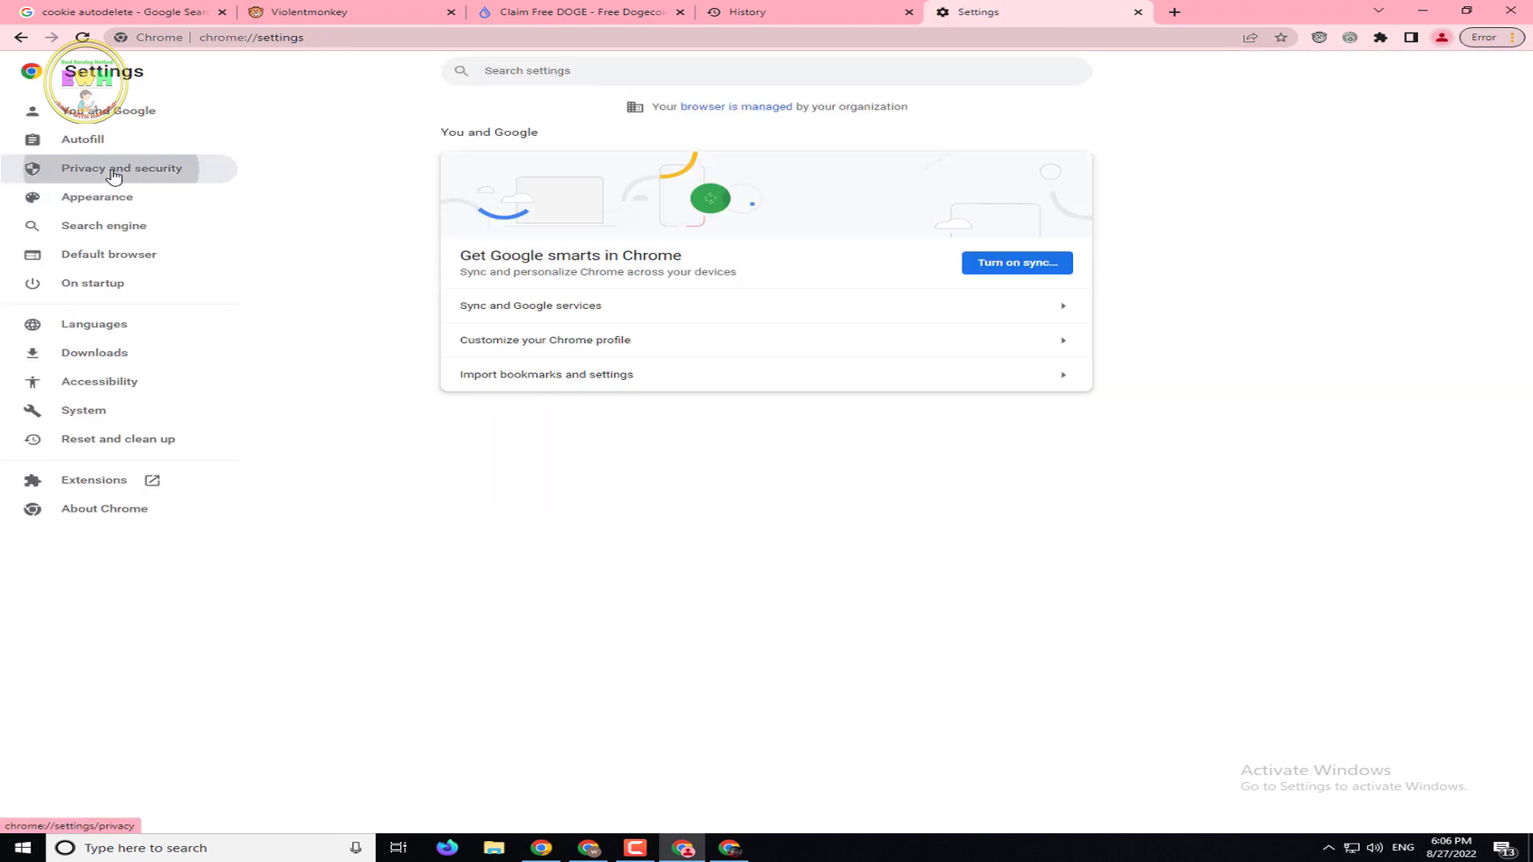
click(112, 171)
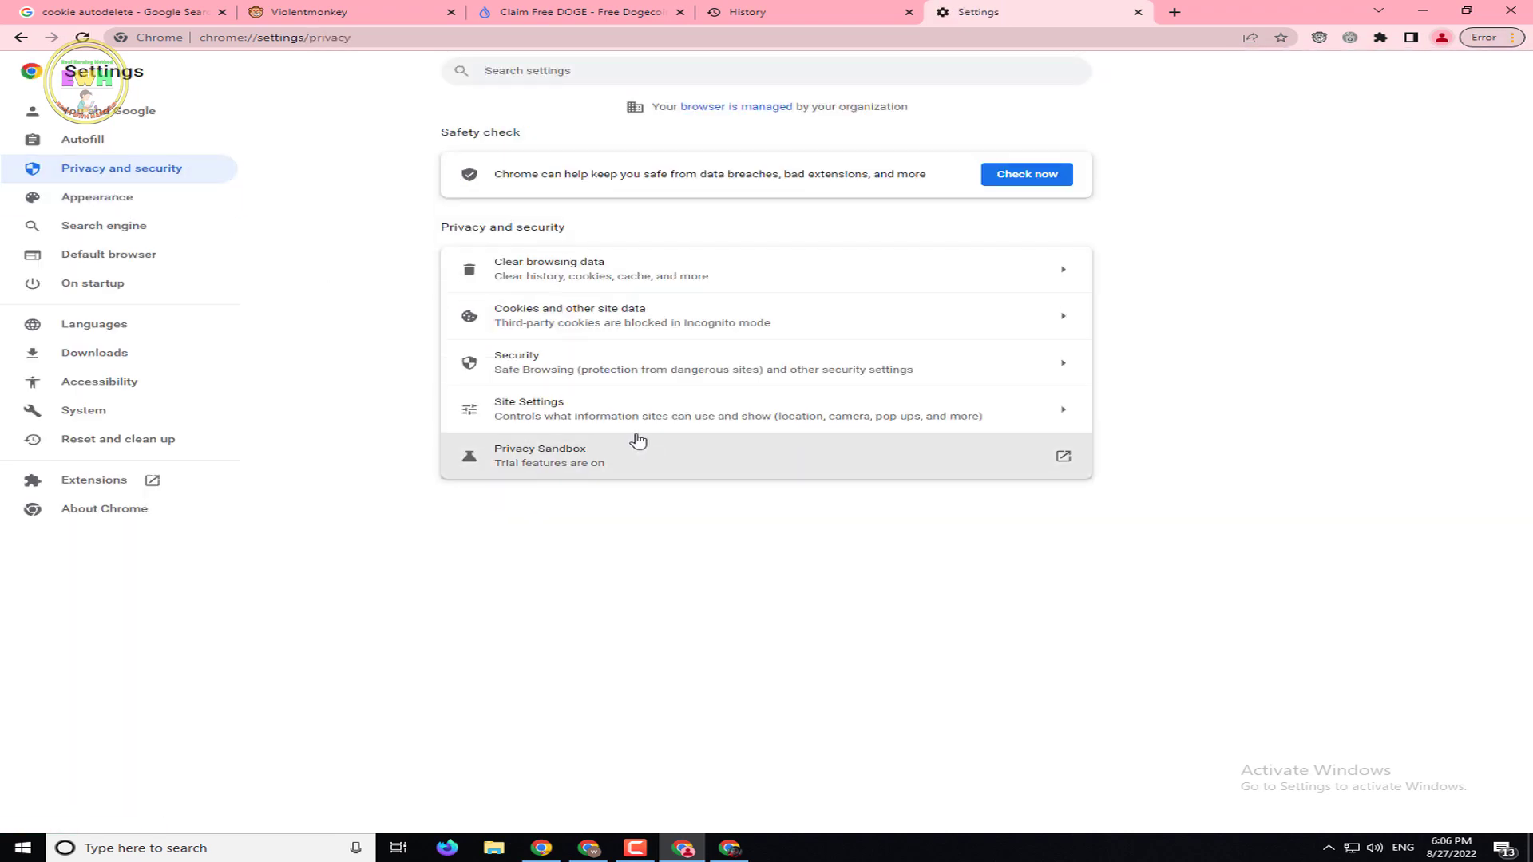
click(588, 413)
scroll(1272, 407, down, 3)
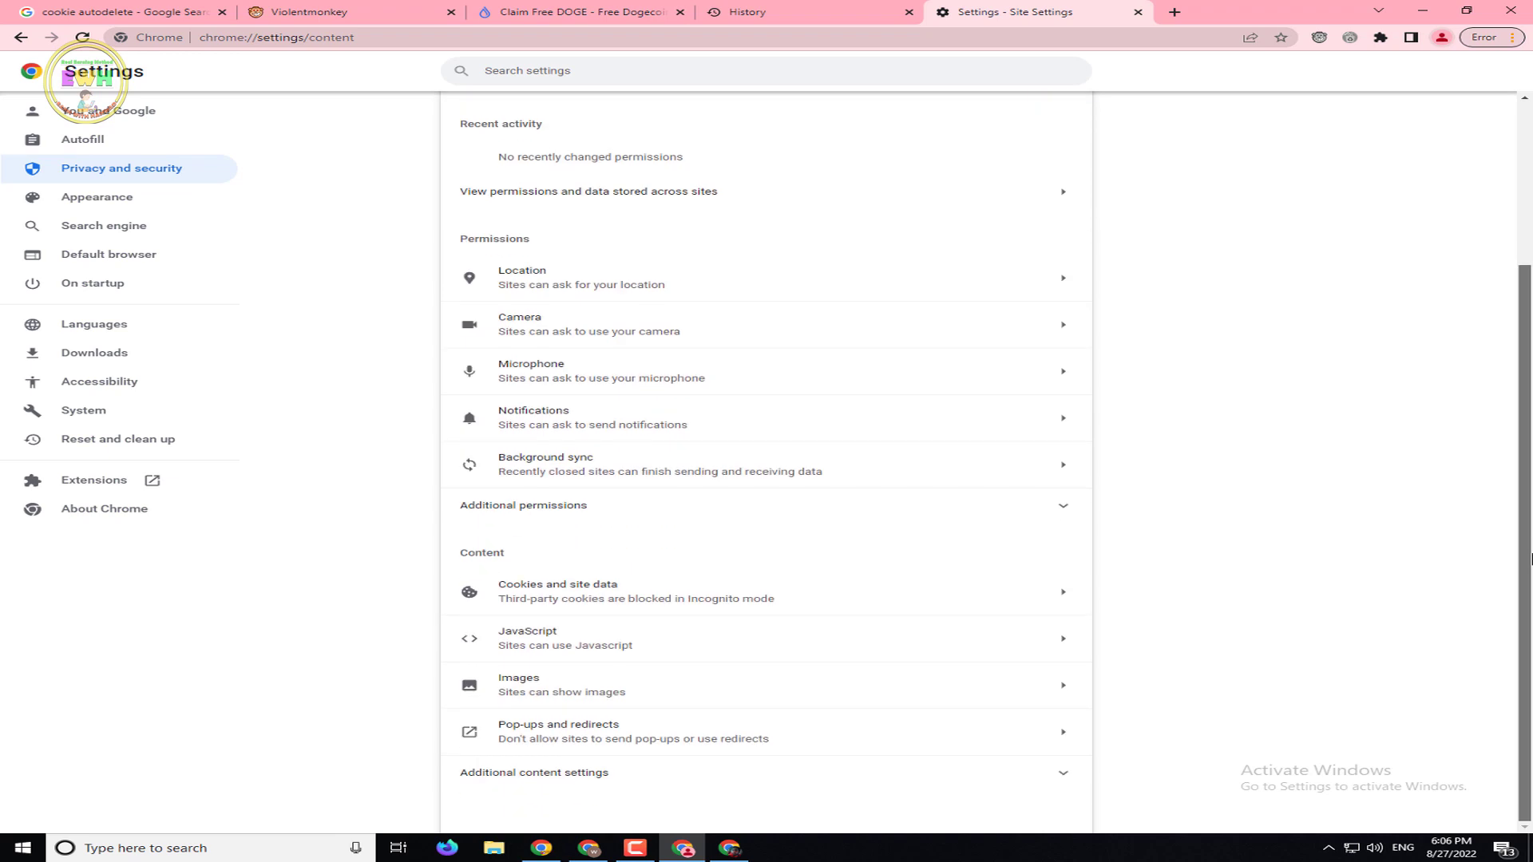
click(713, 293)
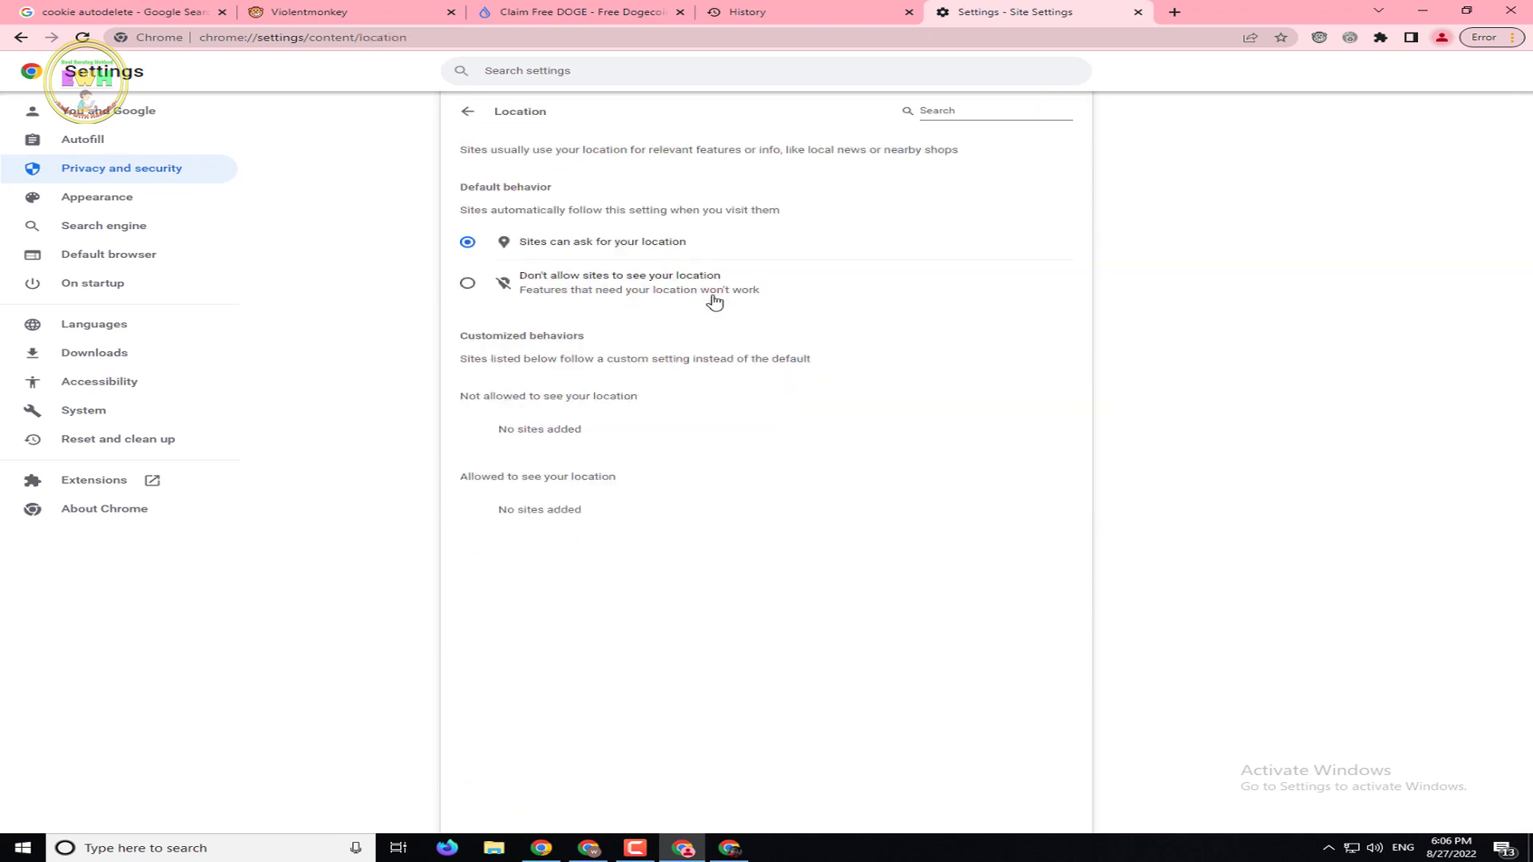
click(468, 284)
click(136, 174)
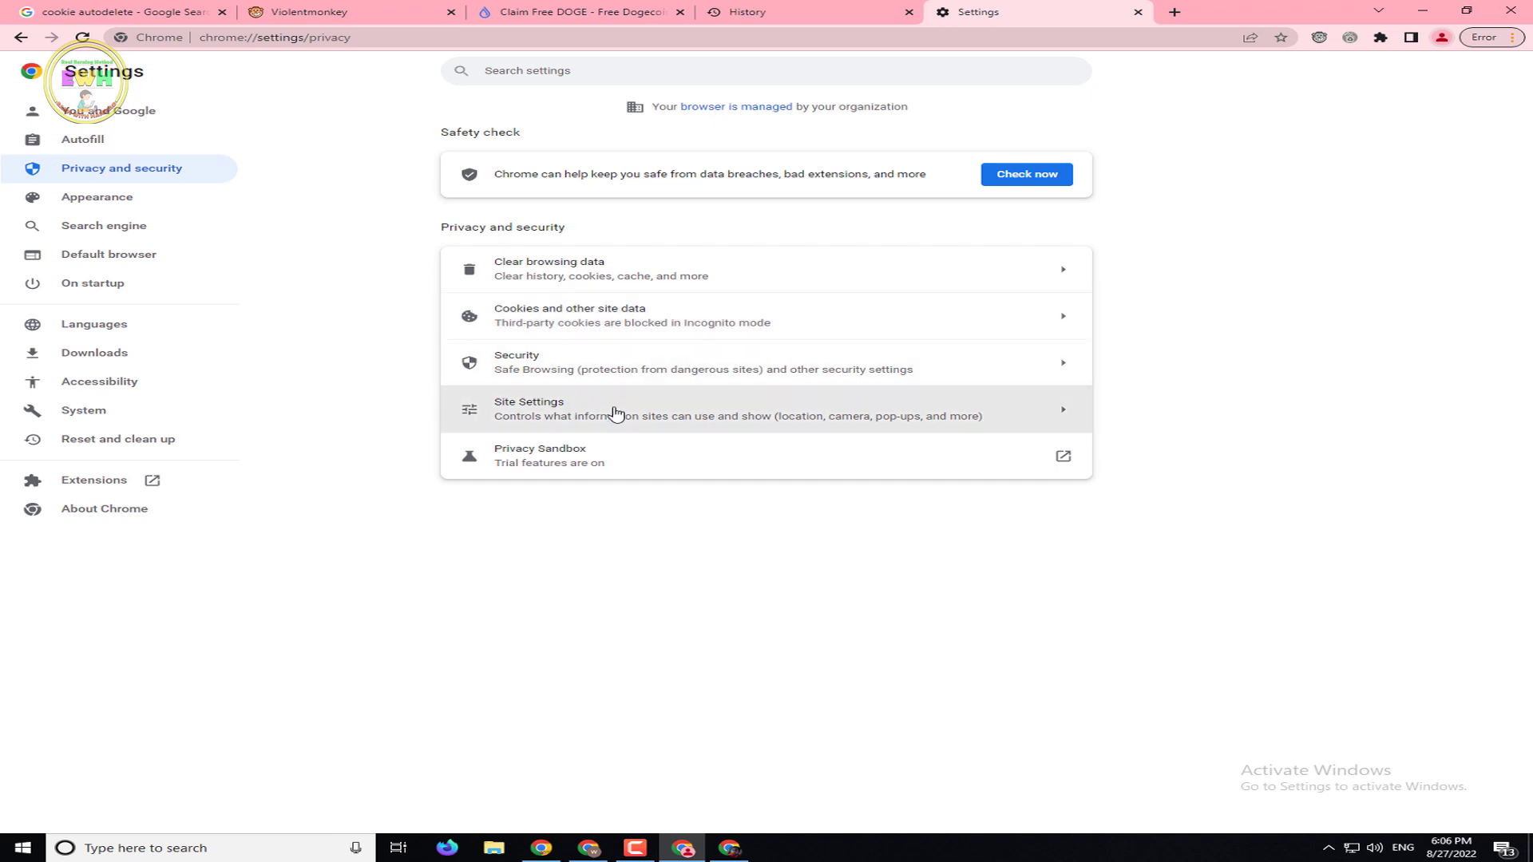
Review the Safe Browsing options, left on Standard protection
click(589, 369)
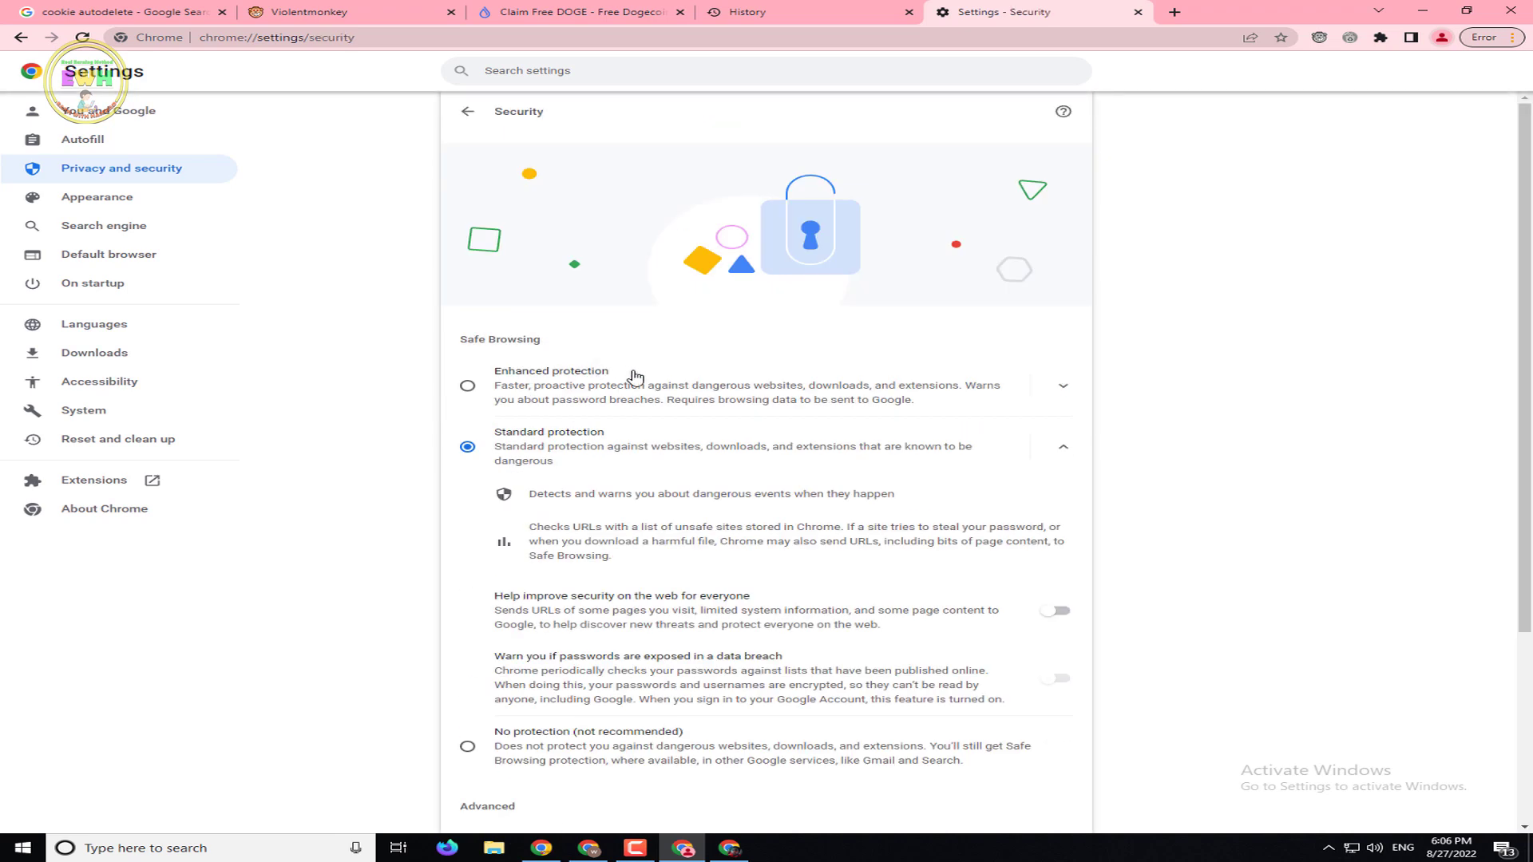
scroll(1529, 405, down, 1)
drag(1529, 405, 1521, 586)
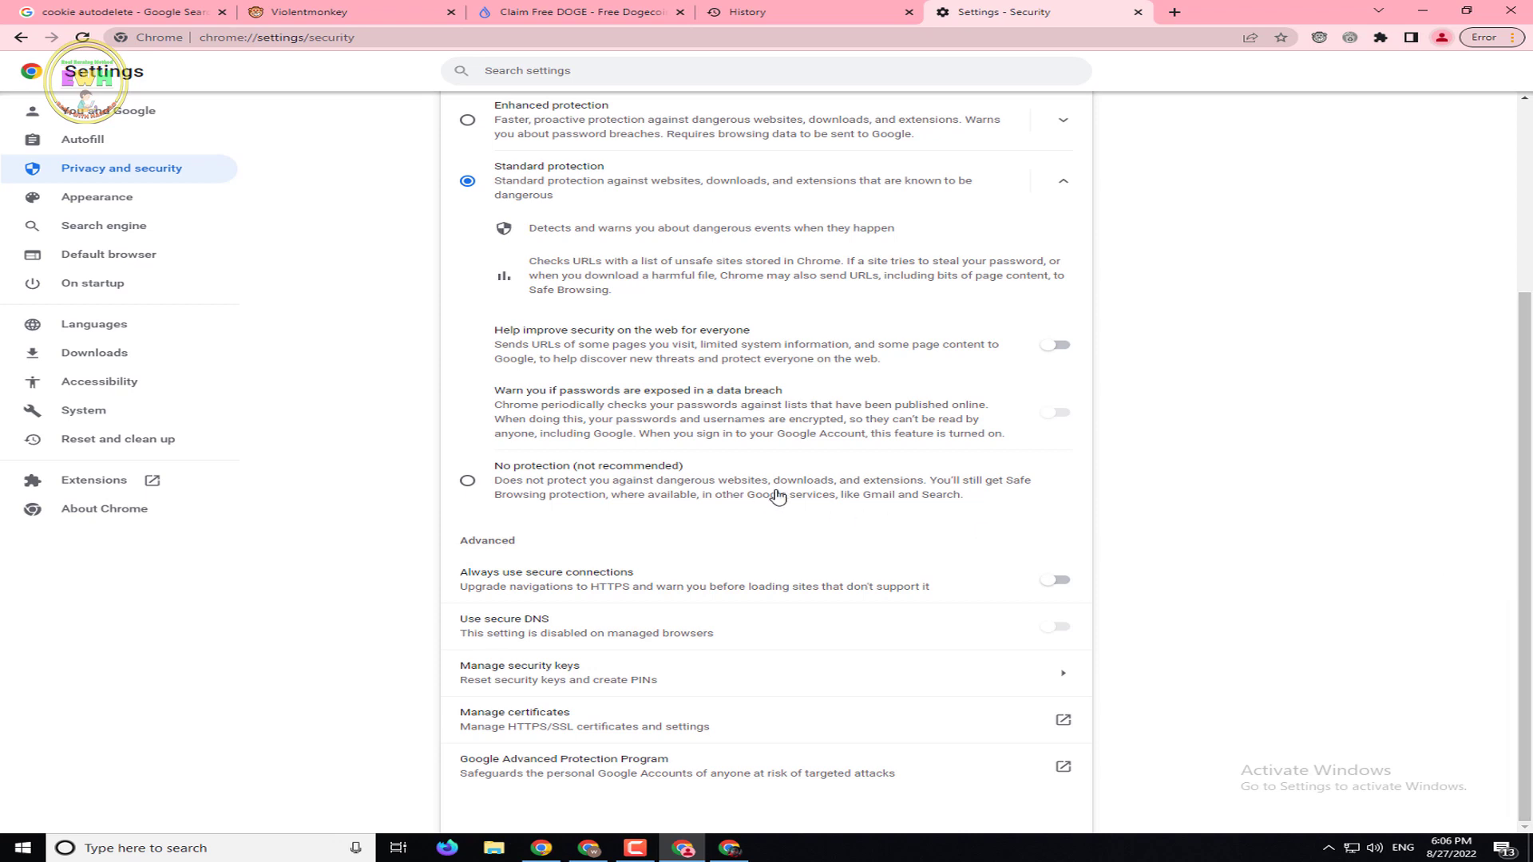
scroll(752, 367, up, 3)
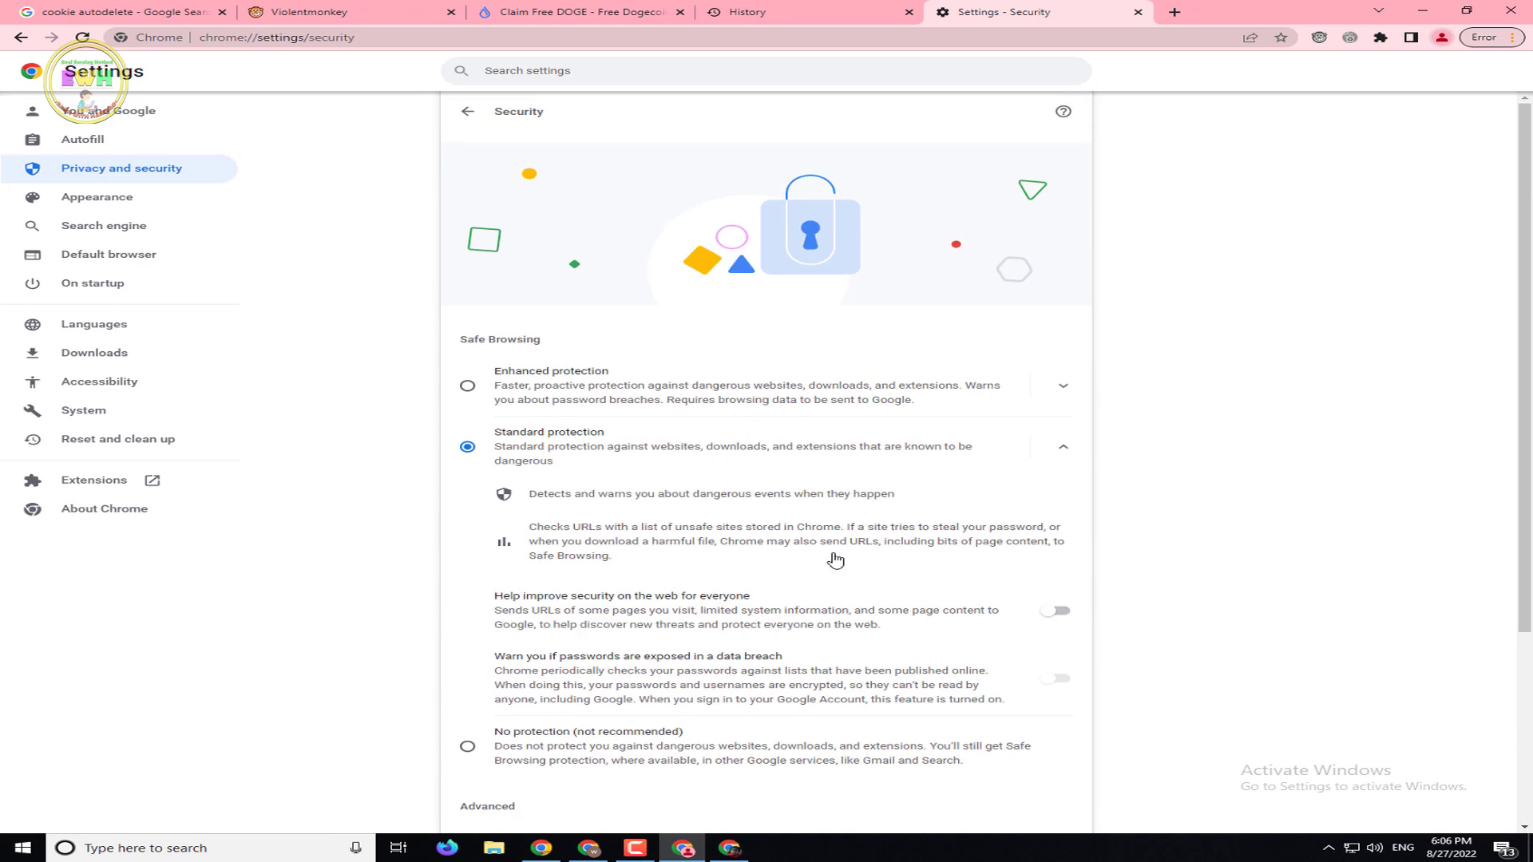
click(98, 180)
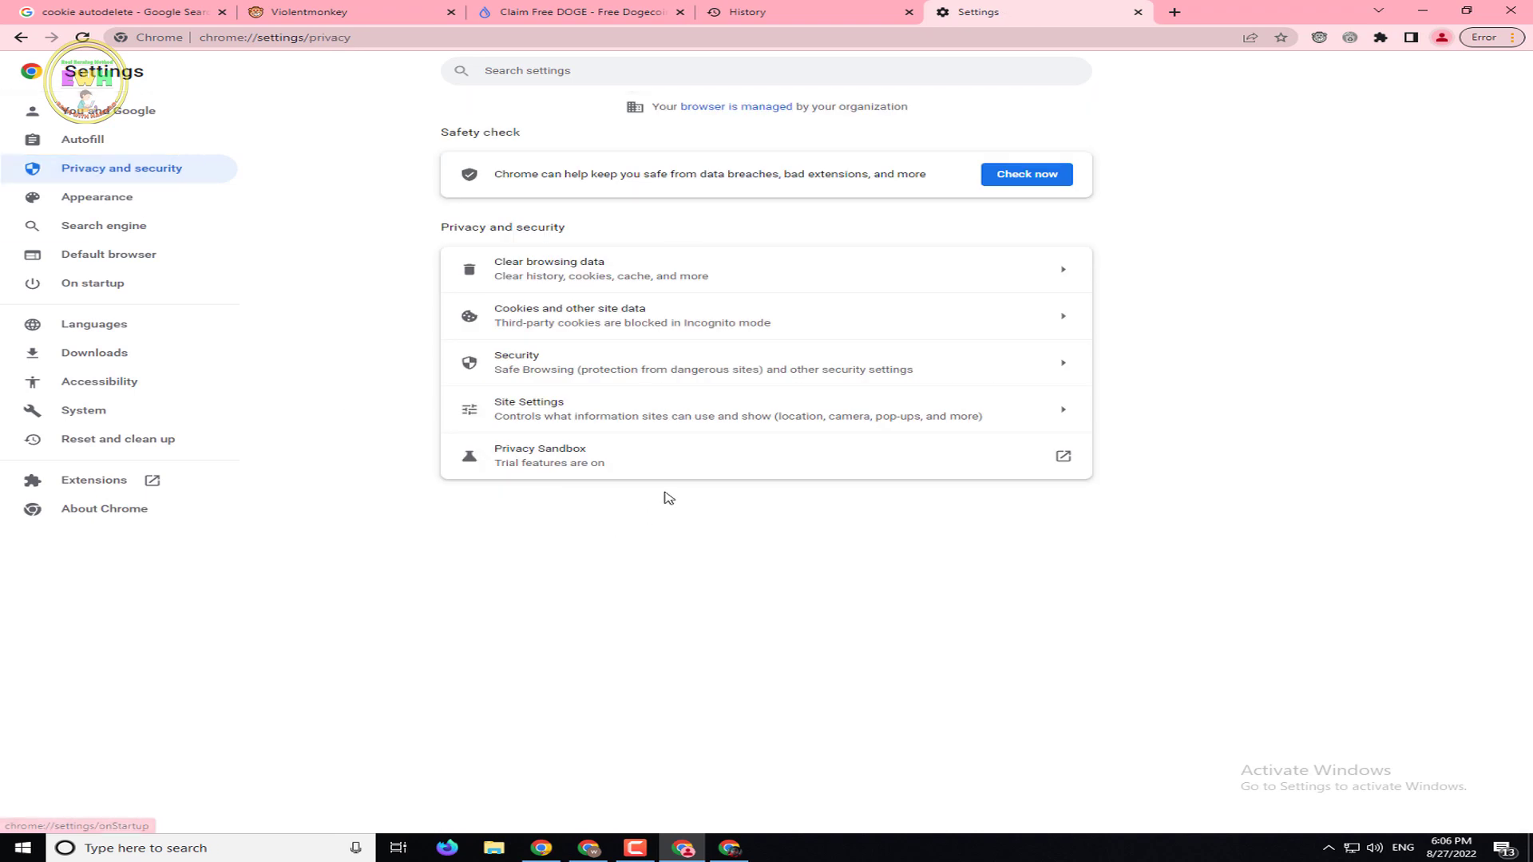
Revisit Site Settings, then open the Cookies and other site data settings
click(583, 415)
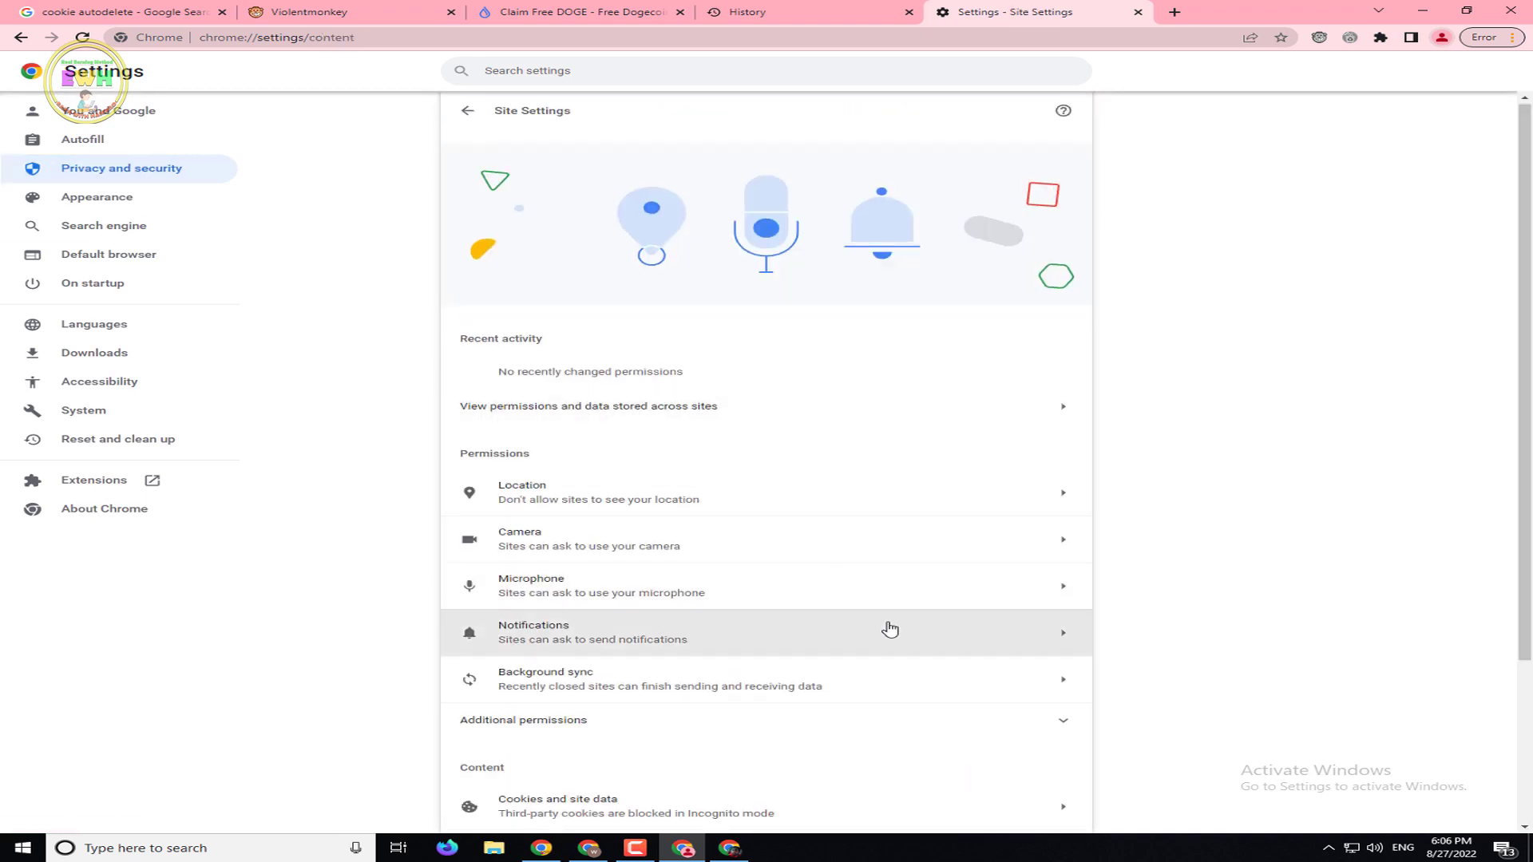
scroll(886, 626, down, 2)
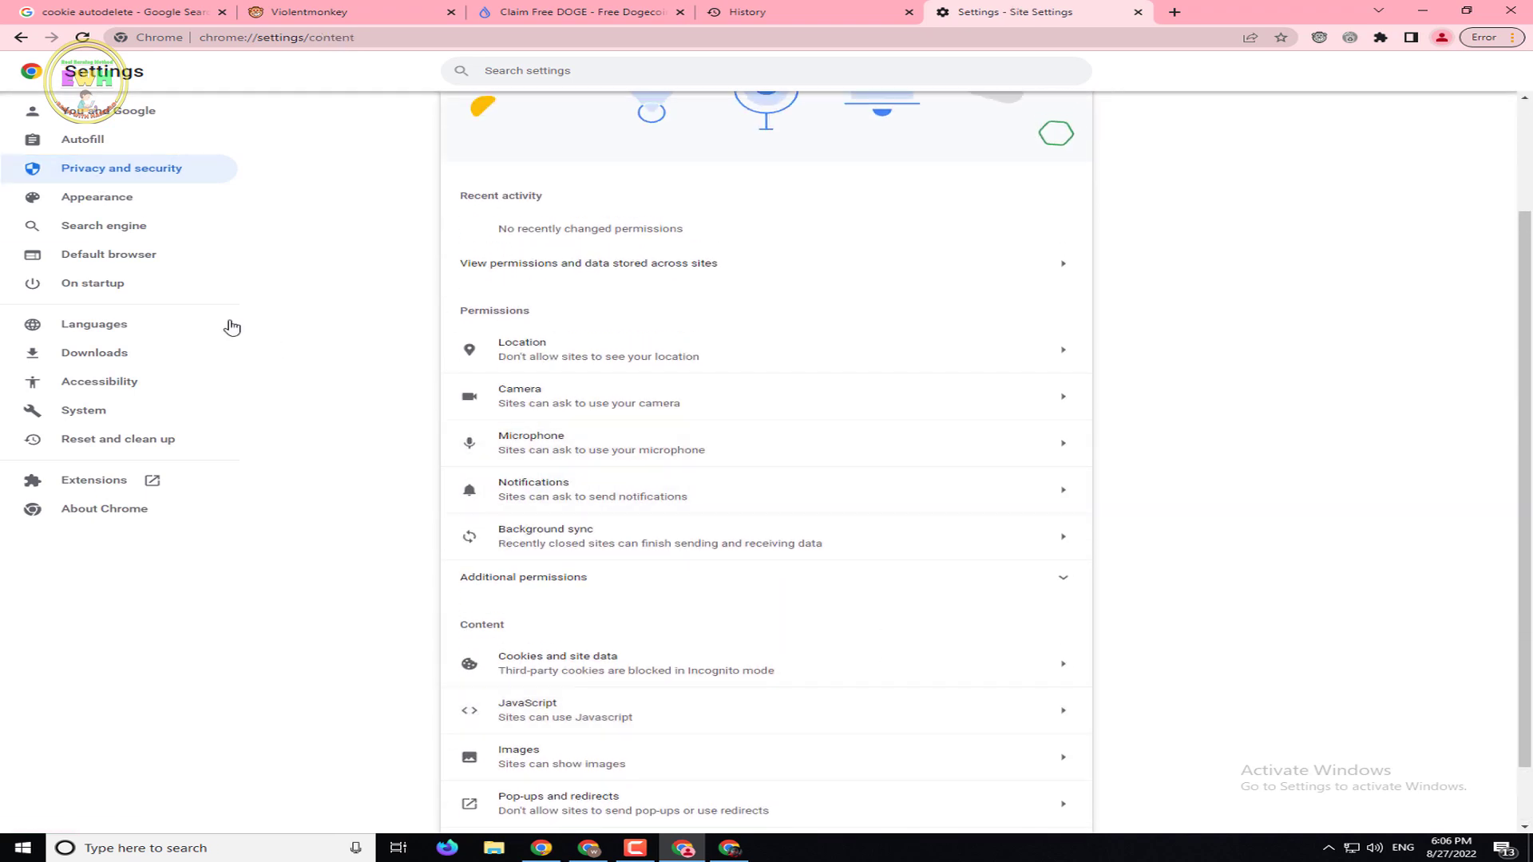
click(118, 178)
click(629, 322)
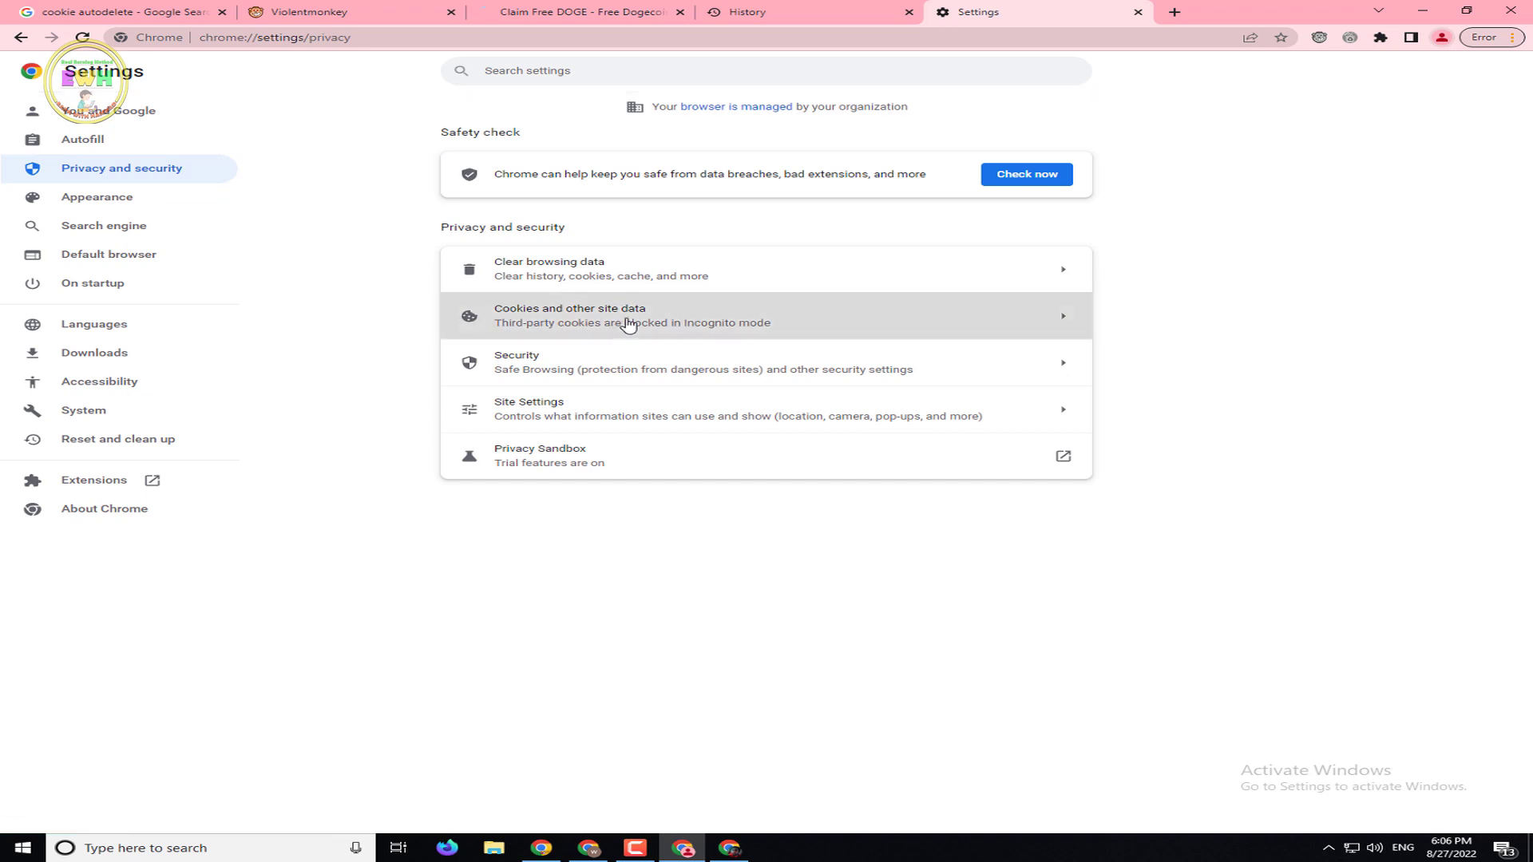
Turn off Preload pages and turn on Do Not Track requests
scroll(1481, 610, down, 5)
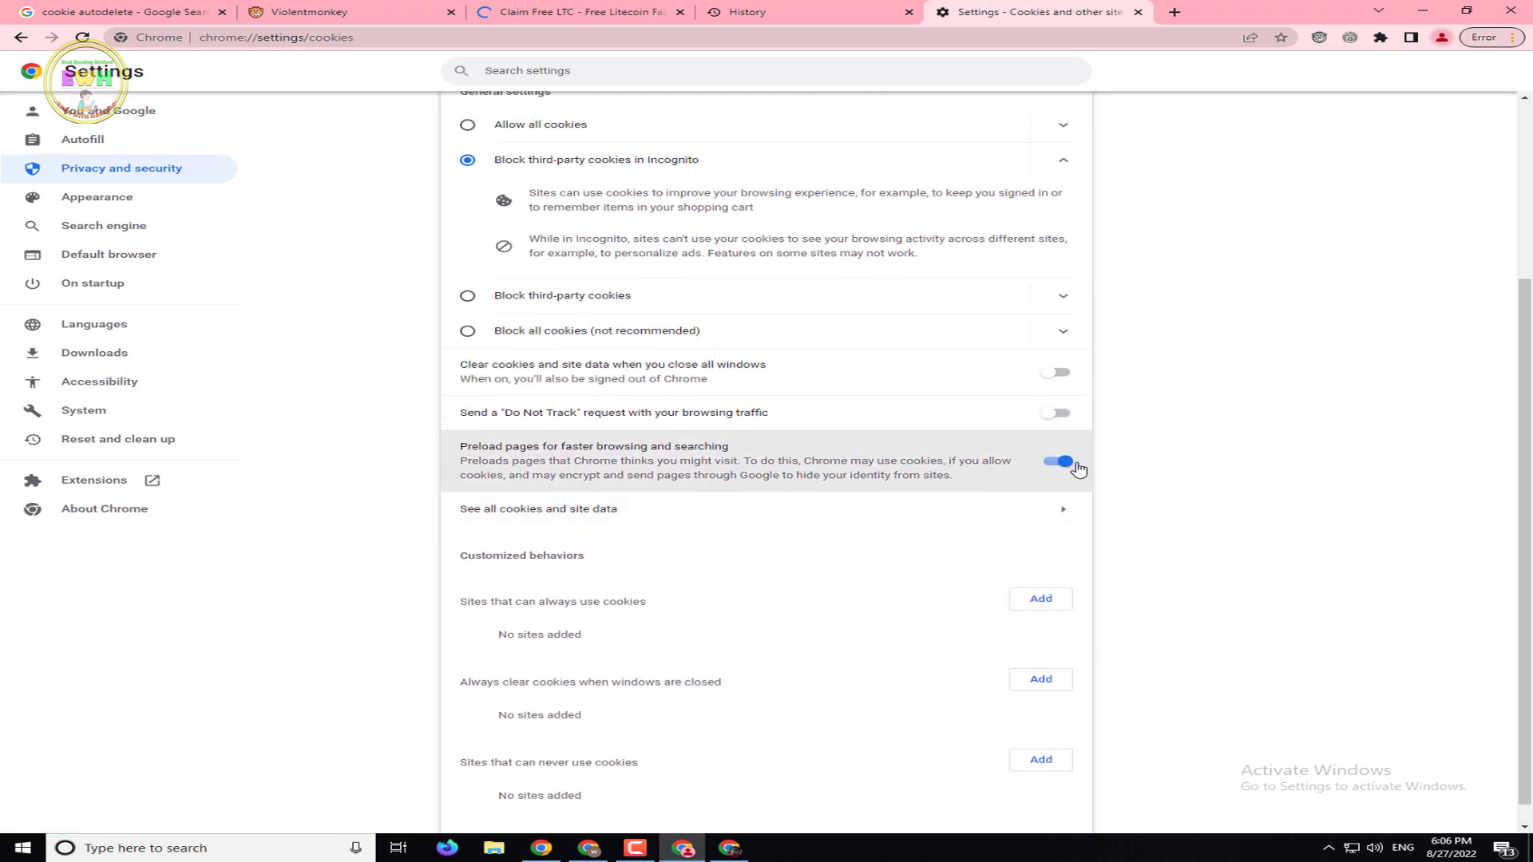
click(1069, 467)
click(1055, 414)
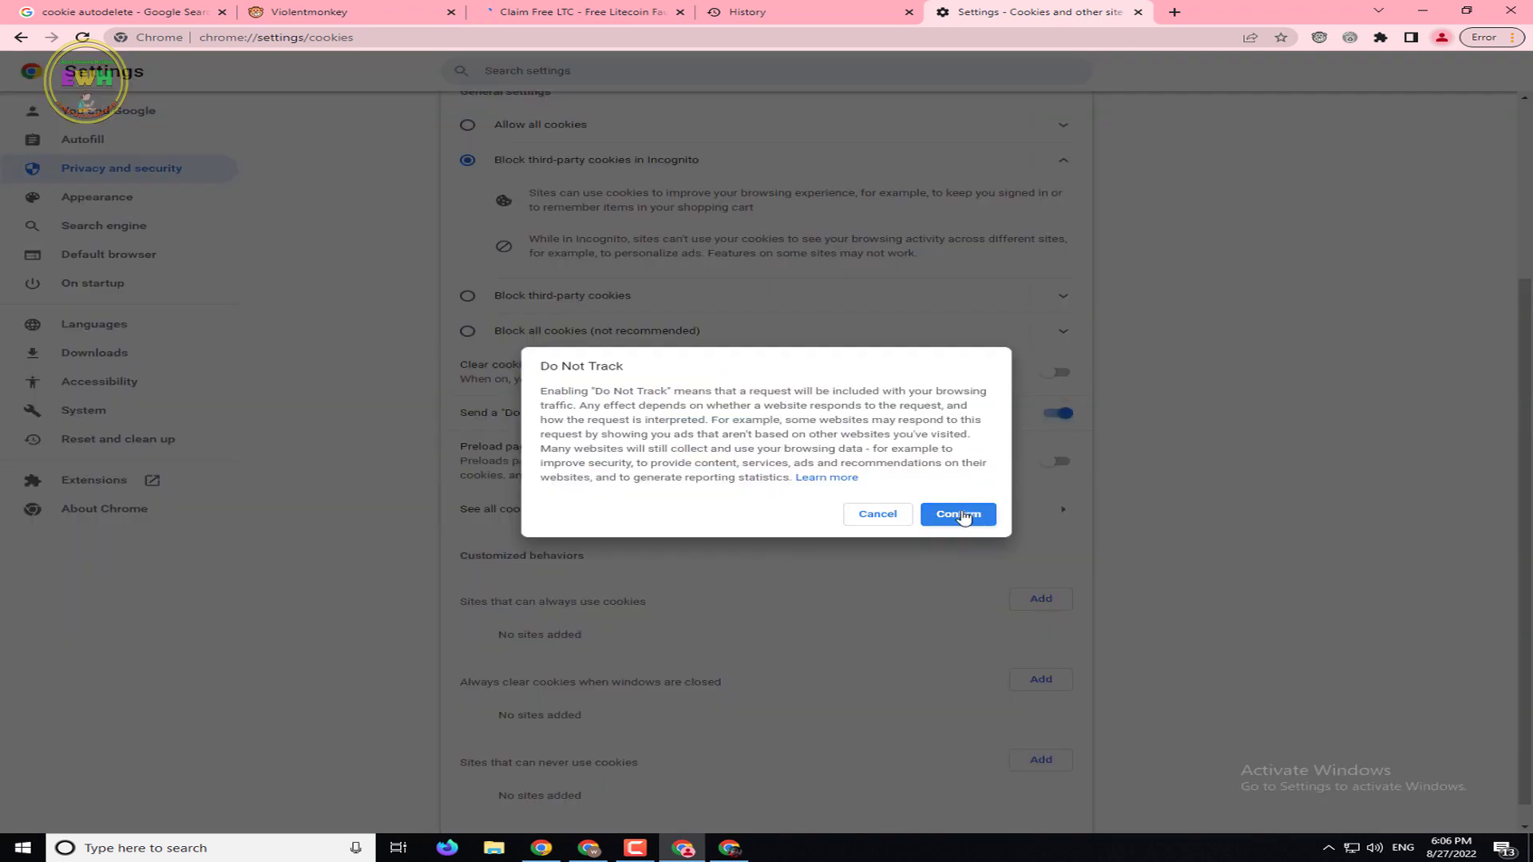
click(956, 515)
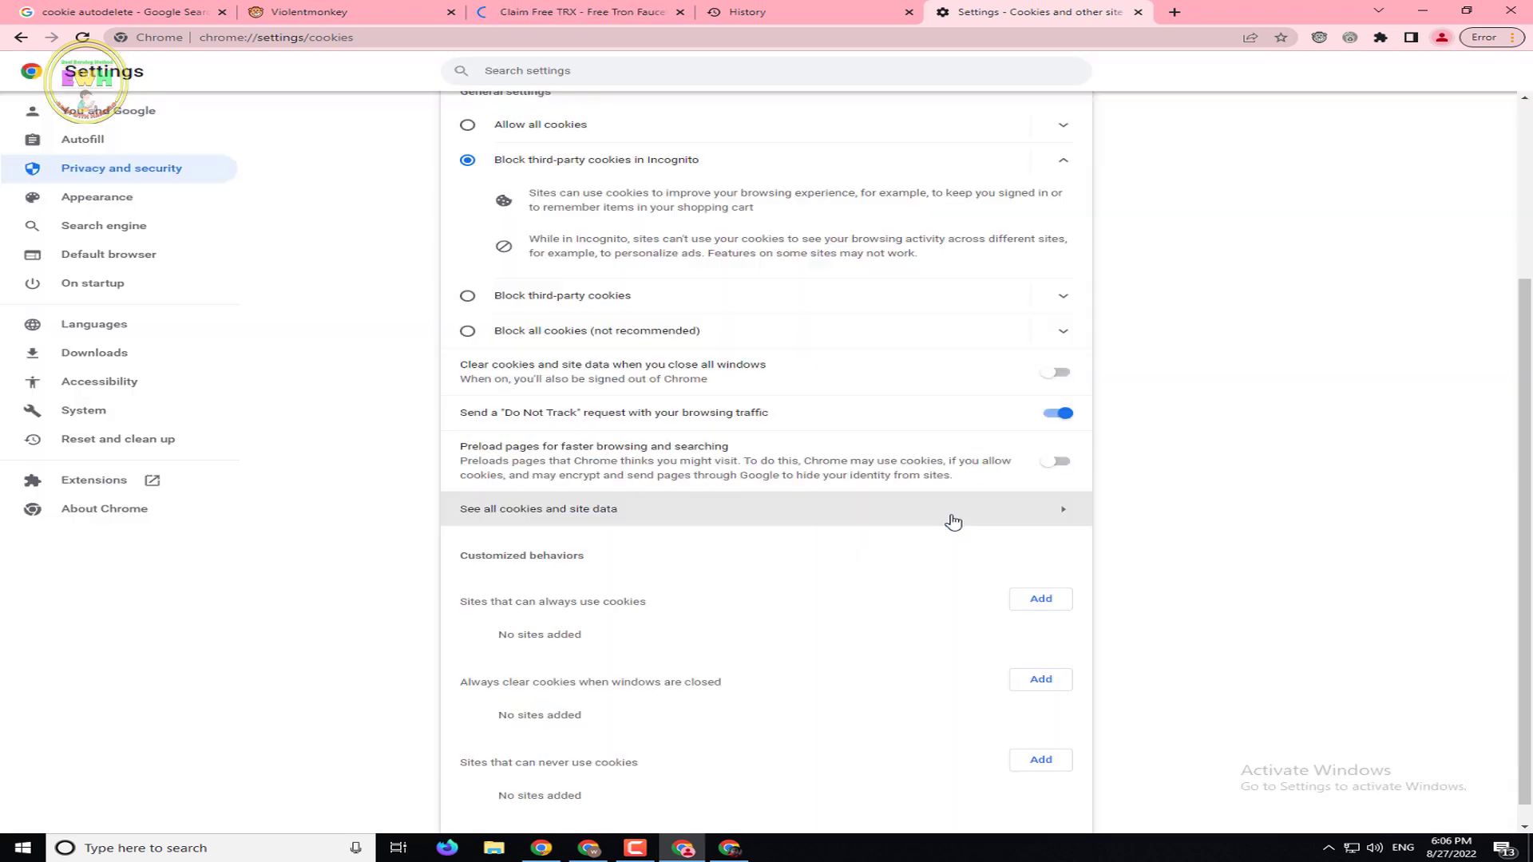
Switch to the coin faucet tab and minimize Chrome
click(104, 111)
key(ctrl+3)
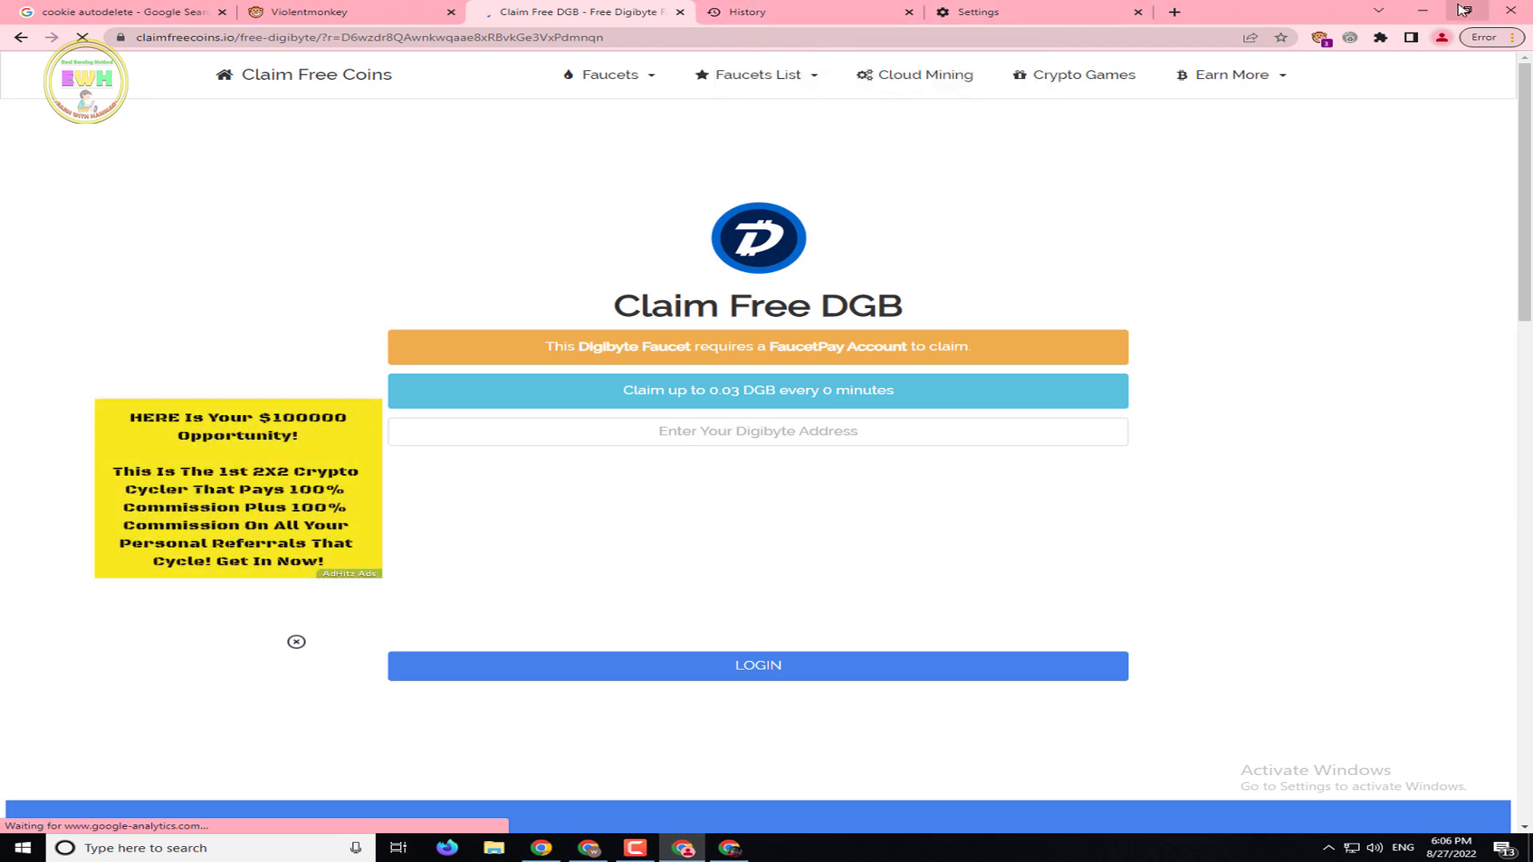
click(1425, 11)
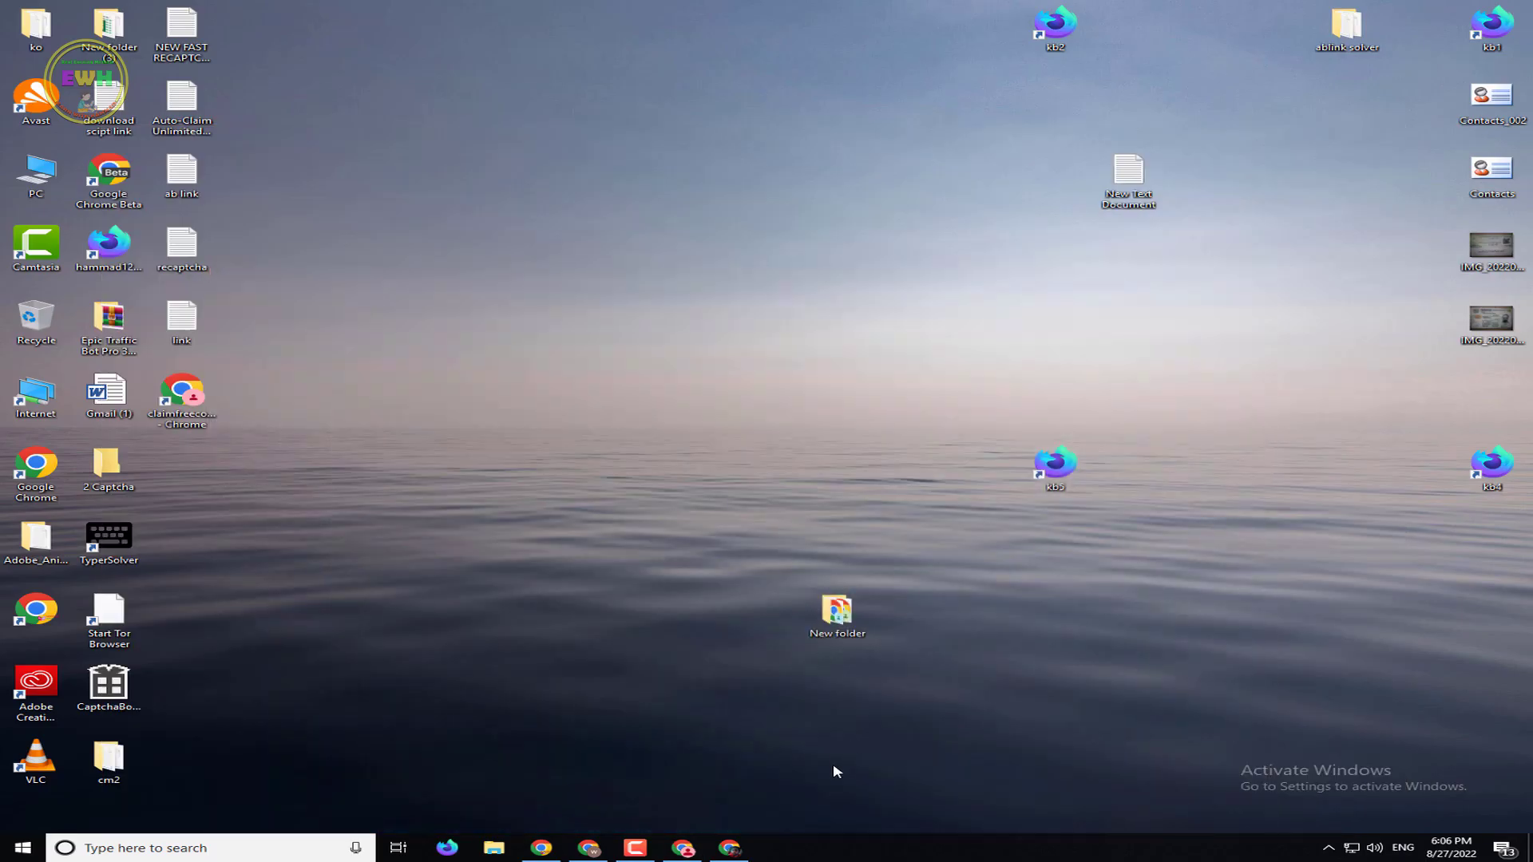
Bring the FaucetPay dashboard window forward and reload it to update balances
click(728, 847)
click(729, 848)
click(541, 848)
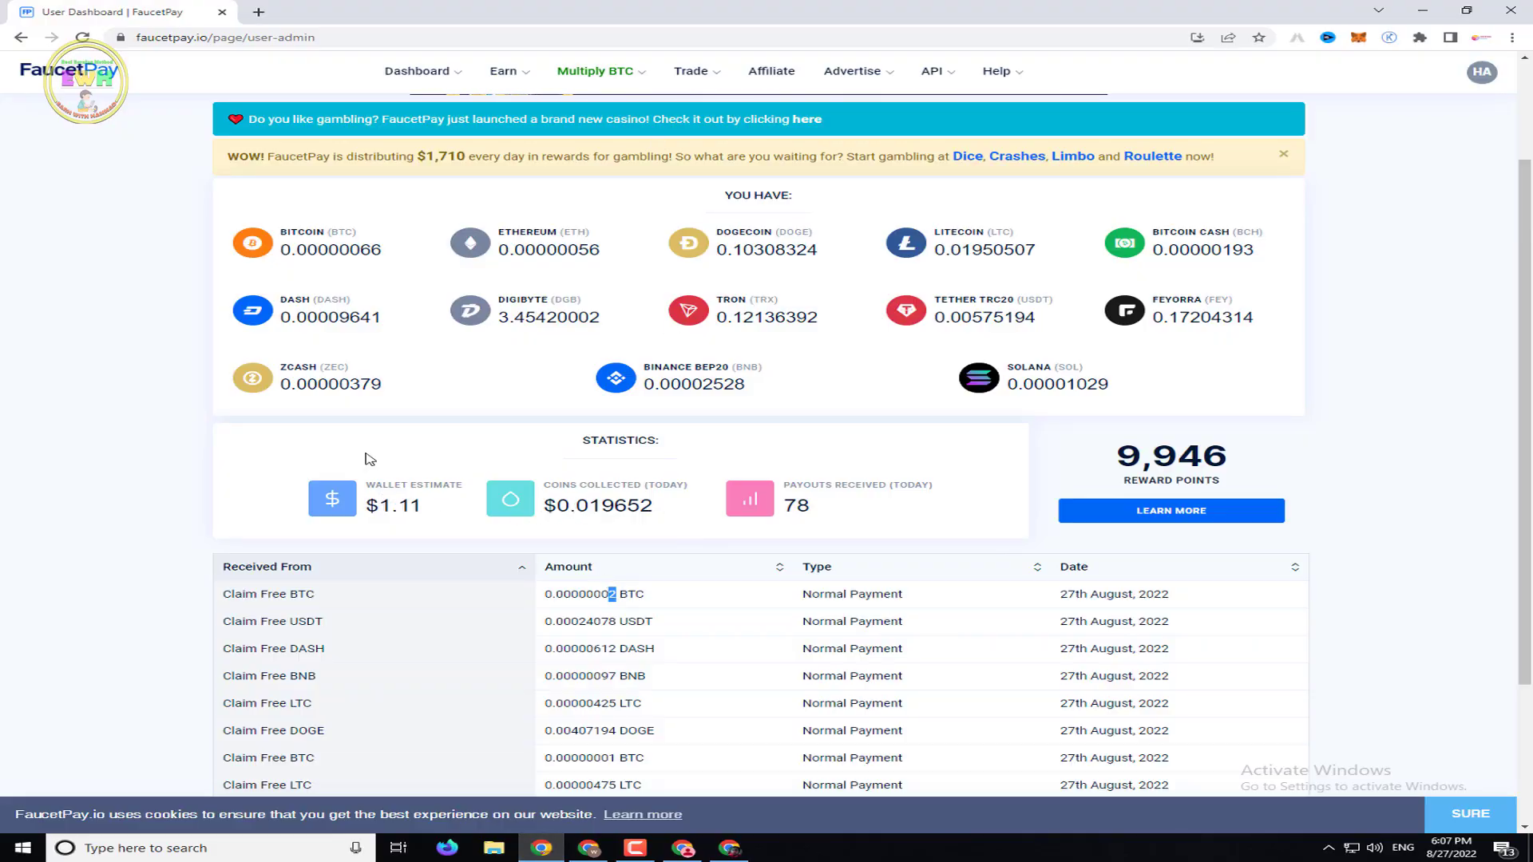
click(87, 40)
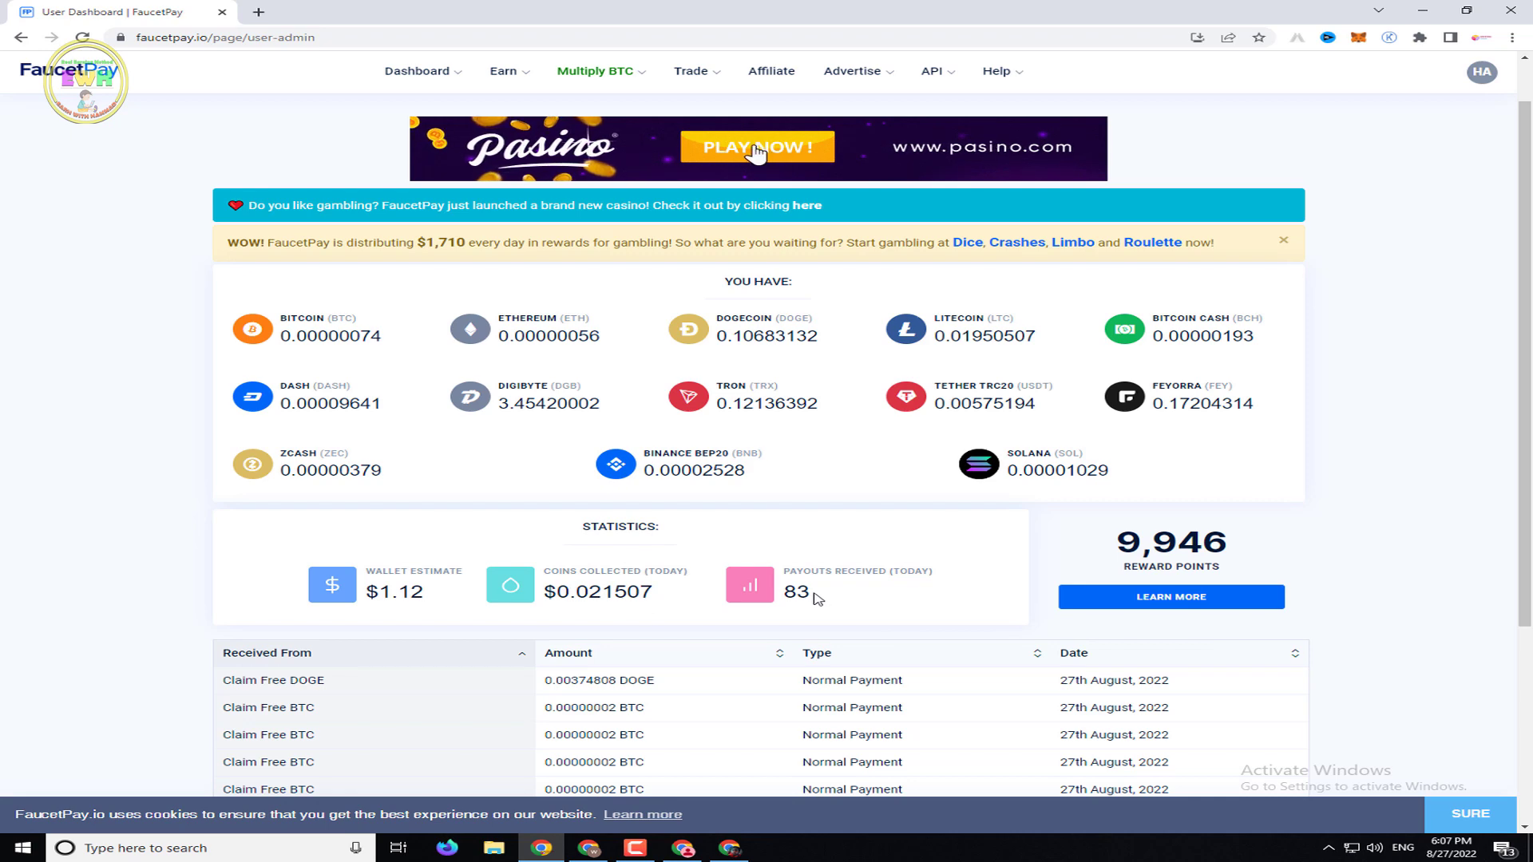
Scroll down the dashboard to the received payouts: 83 today, $1.12 wallet estimate
scroll(882, 630, down, 1)
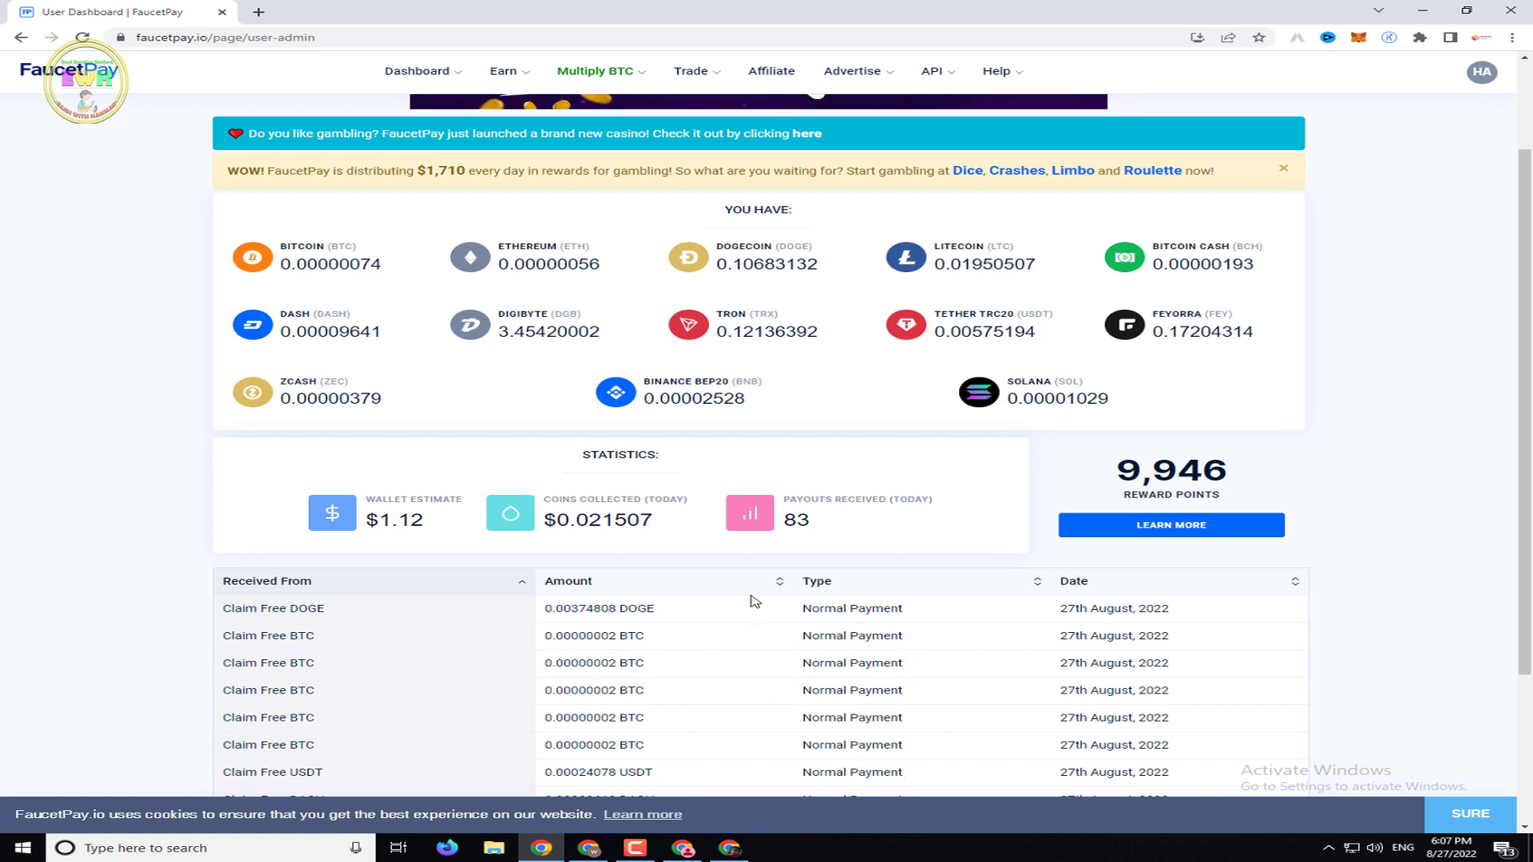
right_click(561, 448)
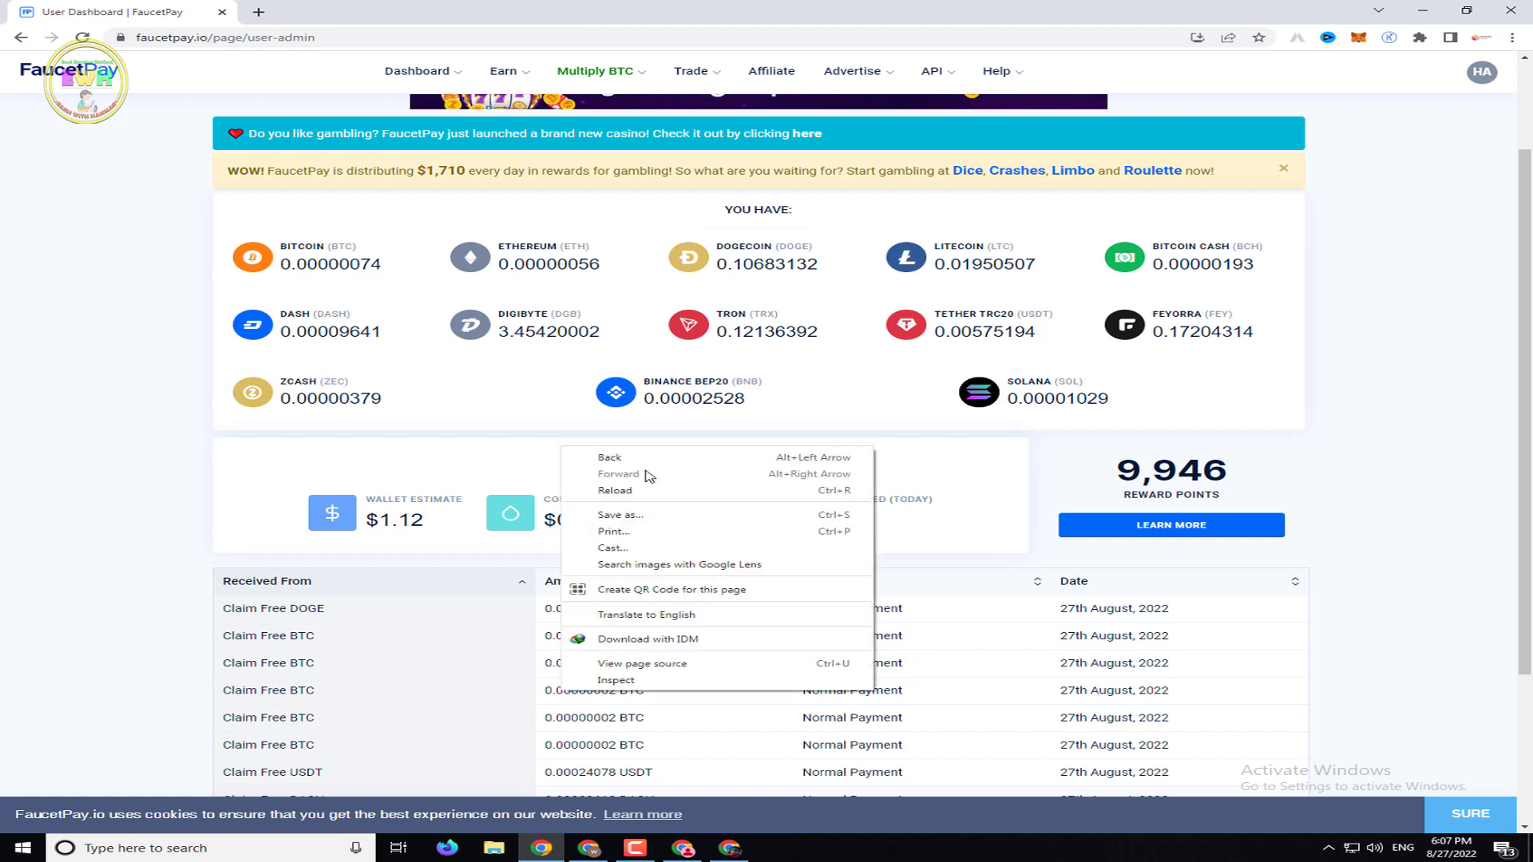
click(502, 454)
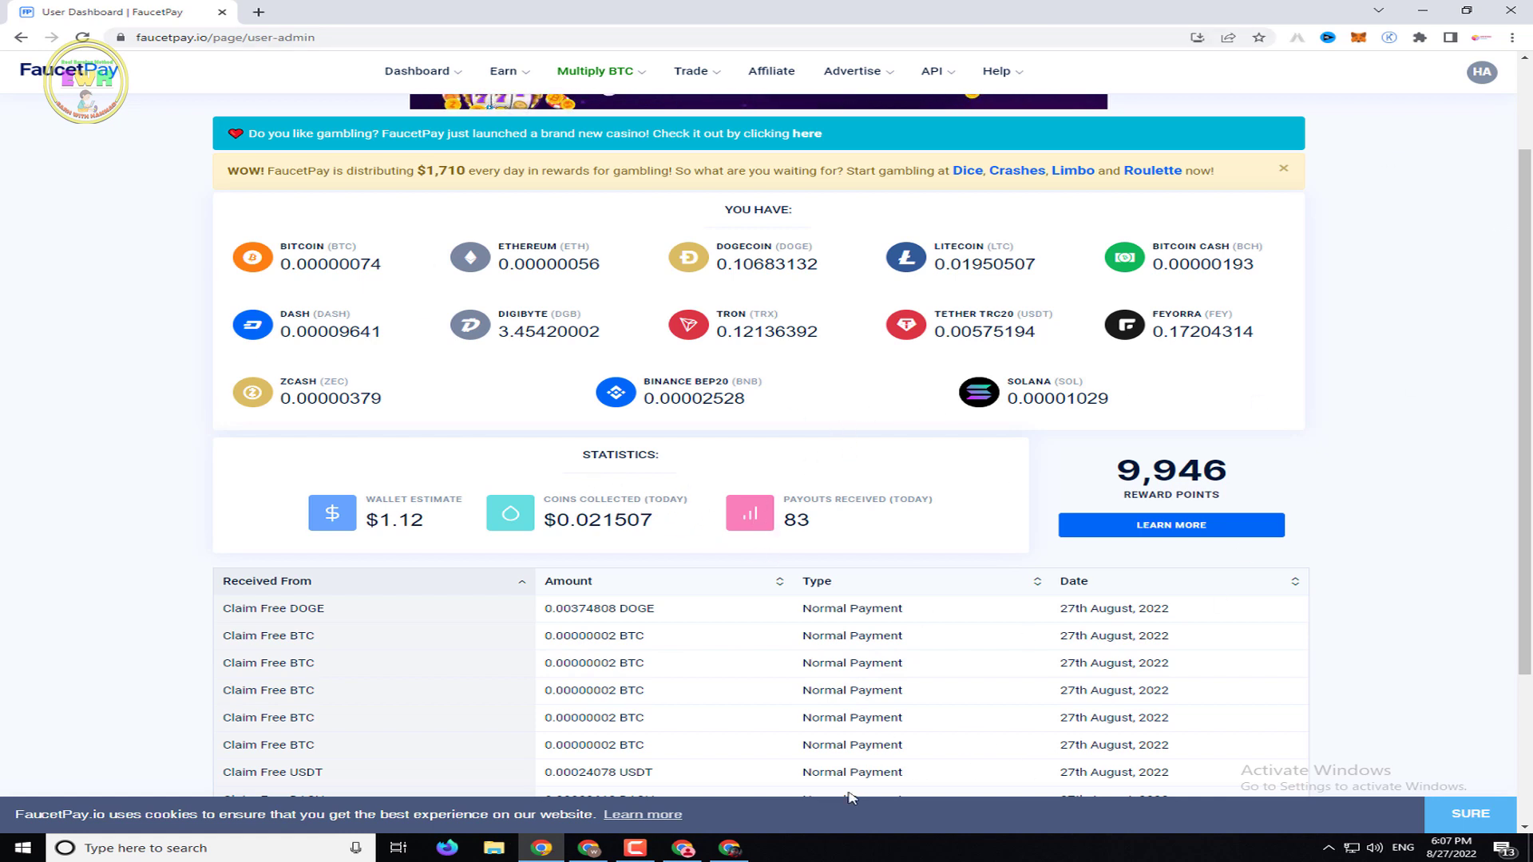
mouse_move(640, 856)
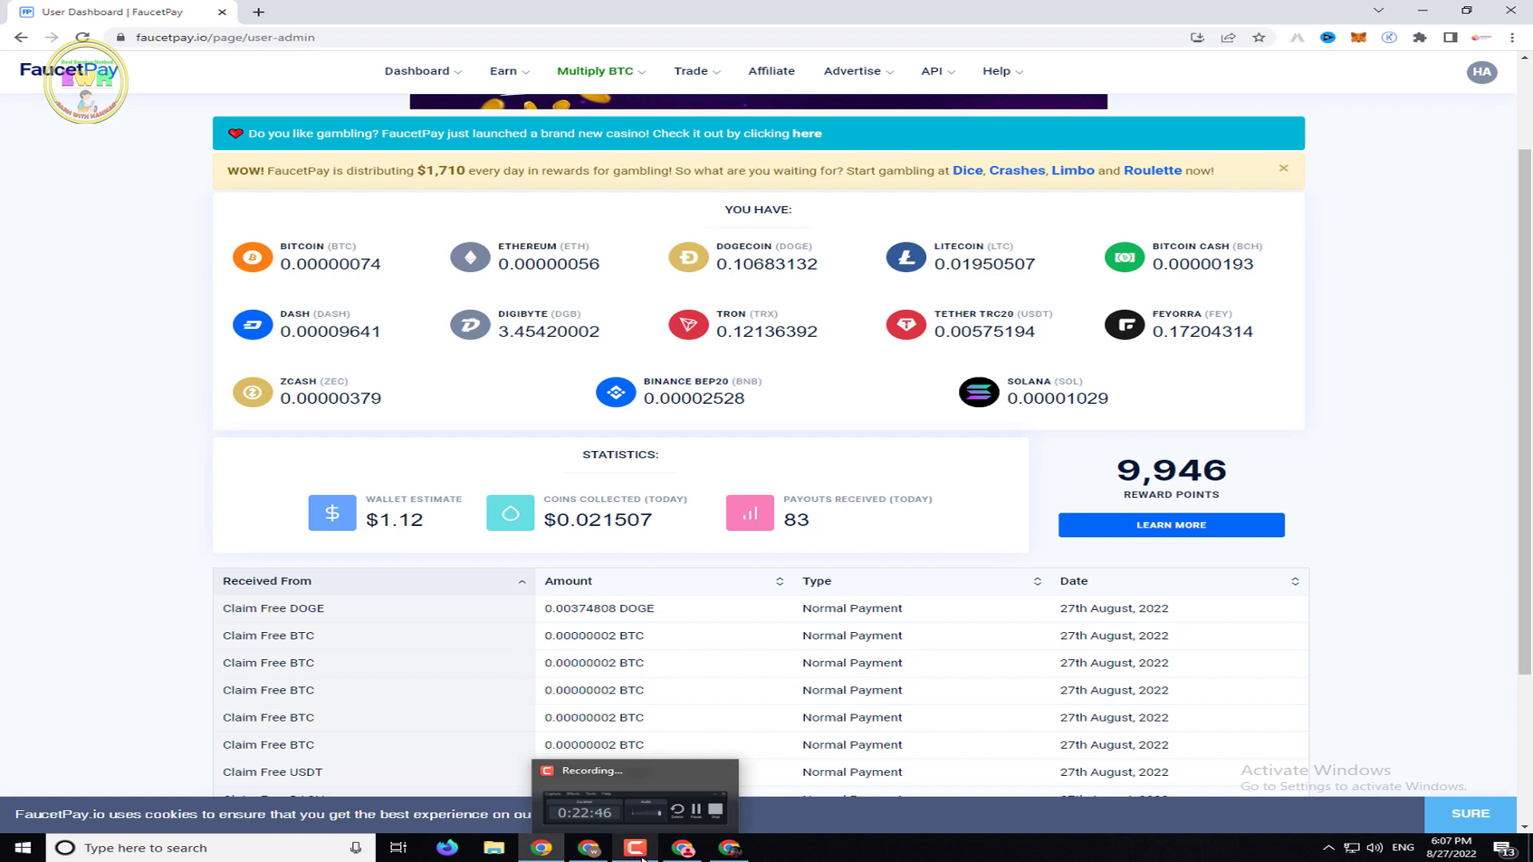
click(644, 857)
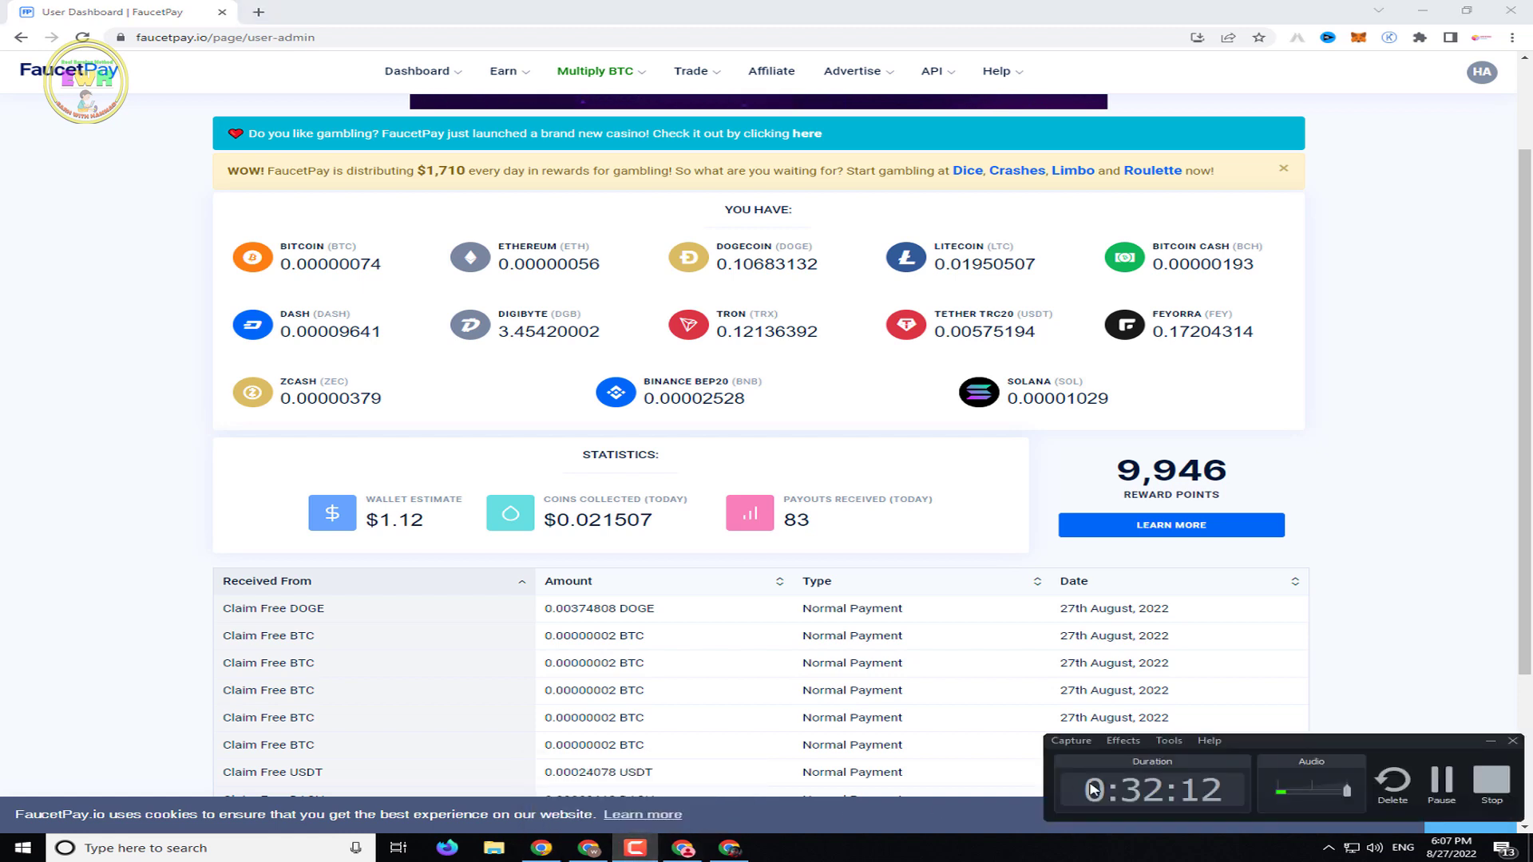